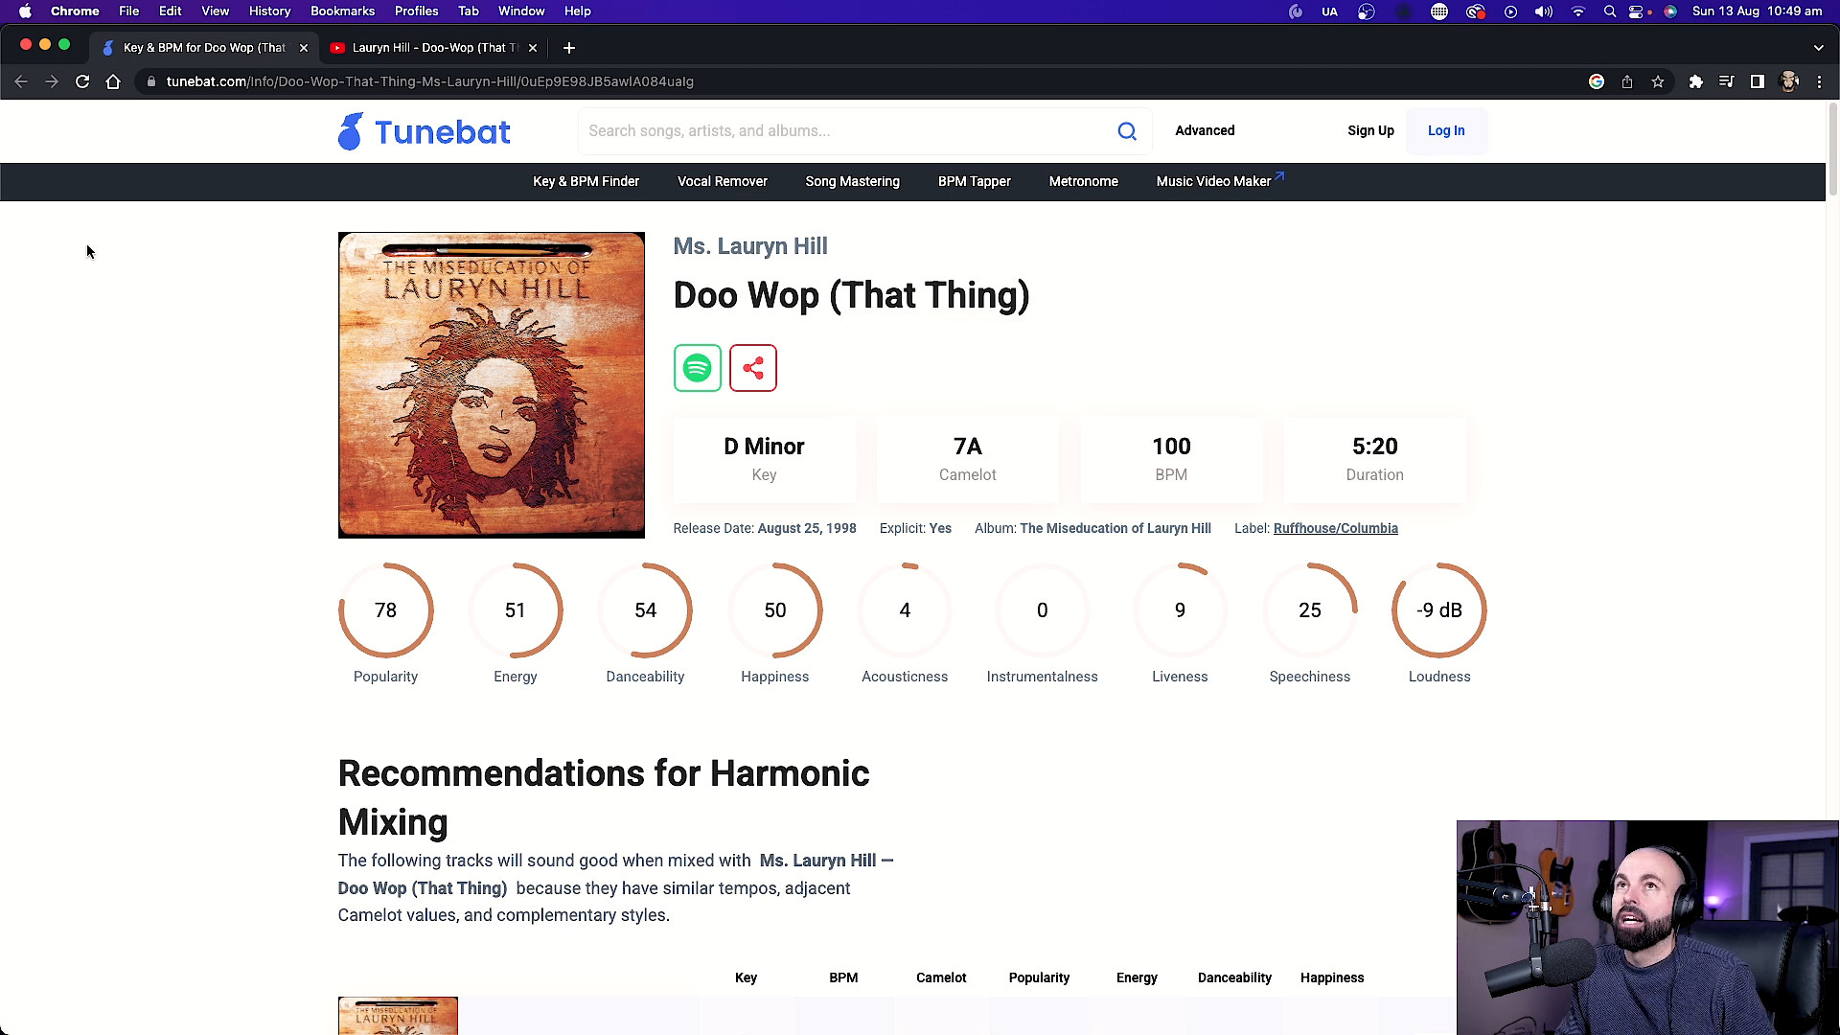
# Switch to Ableton Live and set the project tempo to 100 BPM.
pyautogui.click(46, 46)
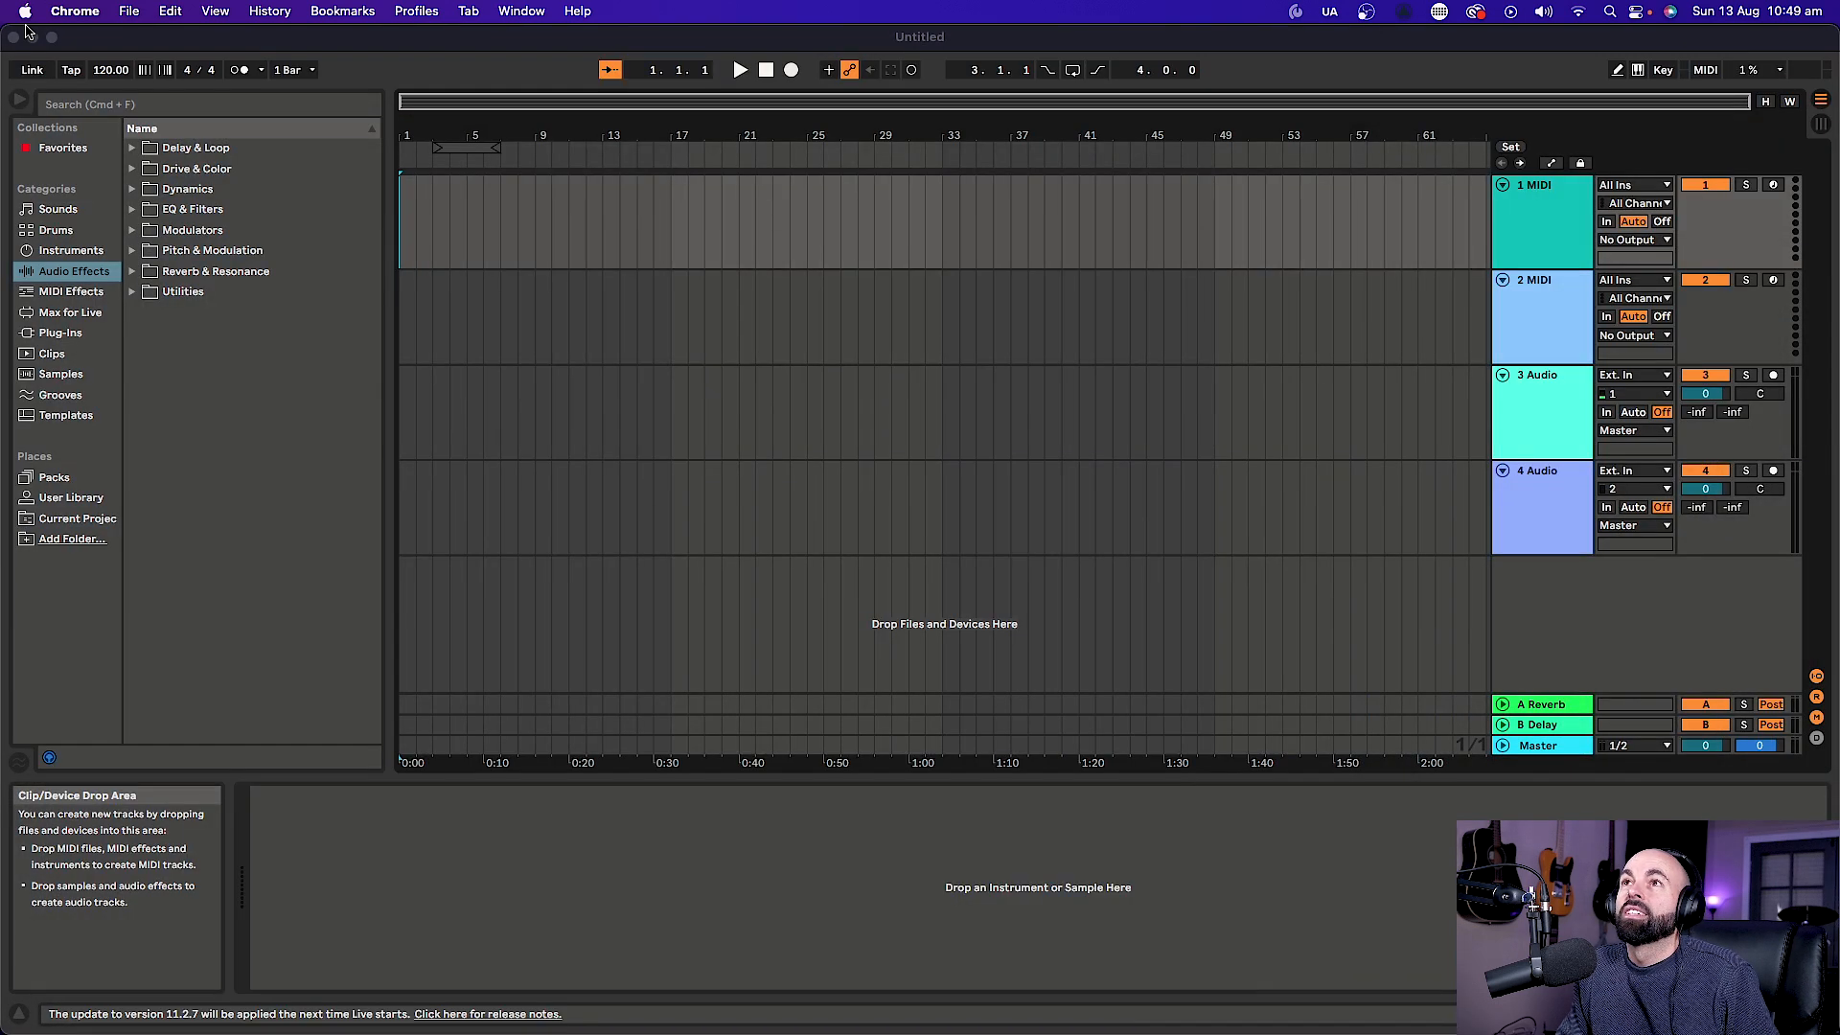
pyautogui.click(478, 219)
pyautogui.click(468, 210)
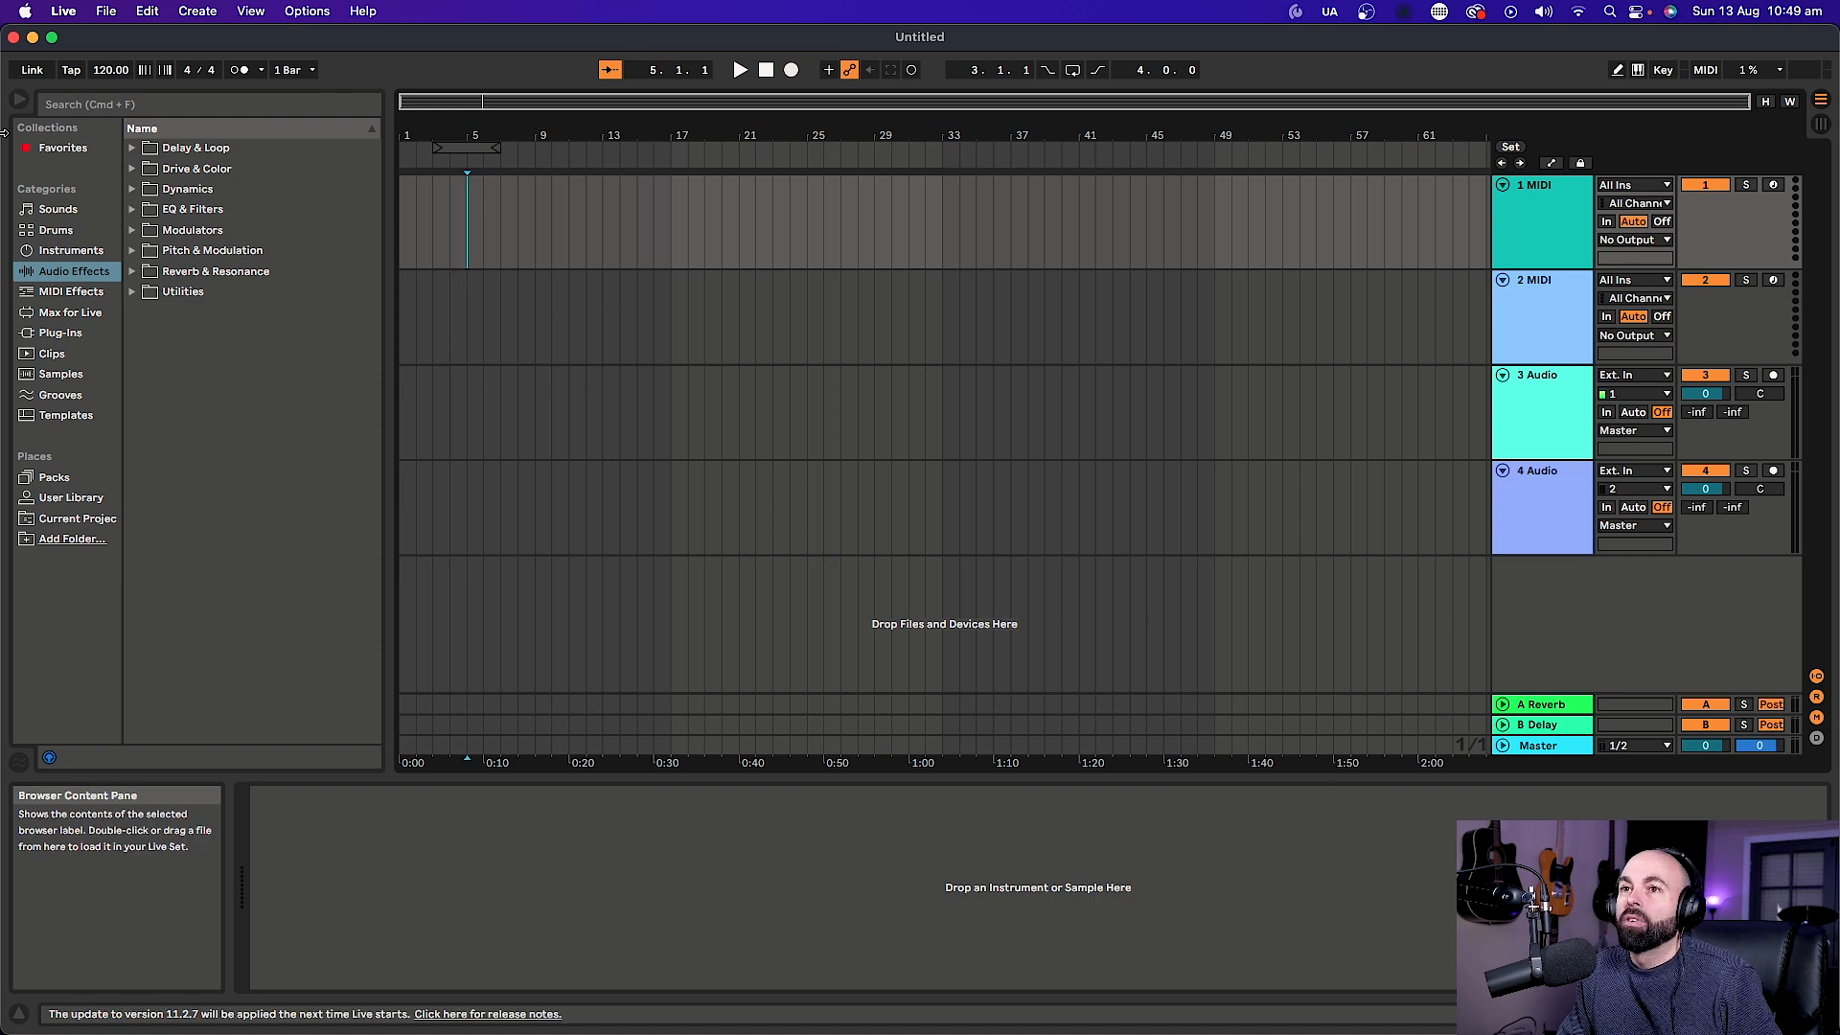
pyautogui.click(110, 73)
pyautogui.write('100')
pyautogui.press('Return')
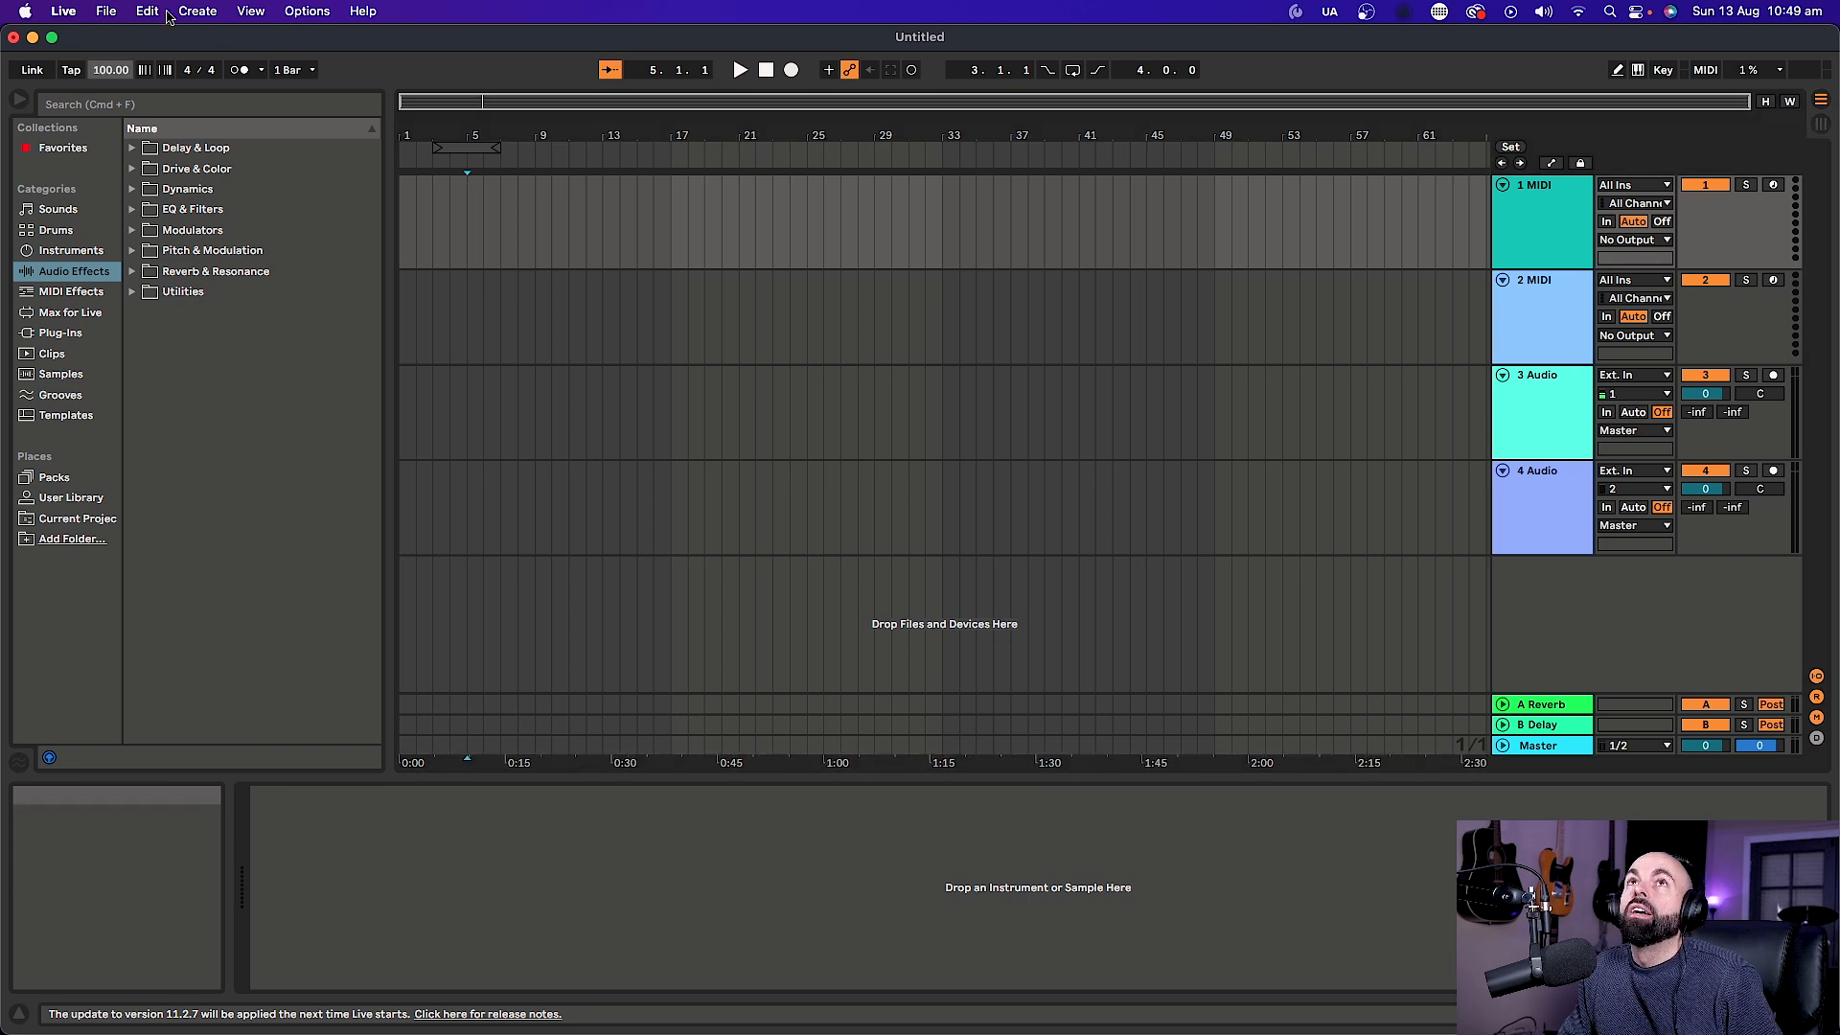
# Save the Live Set in the Ableton Projects folder as "130823 - Lauryn Hill That thing".
pyautogui.click(106, 12)
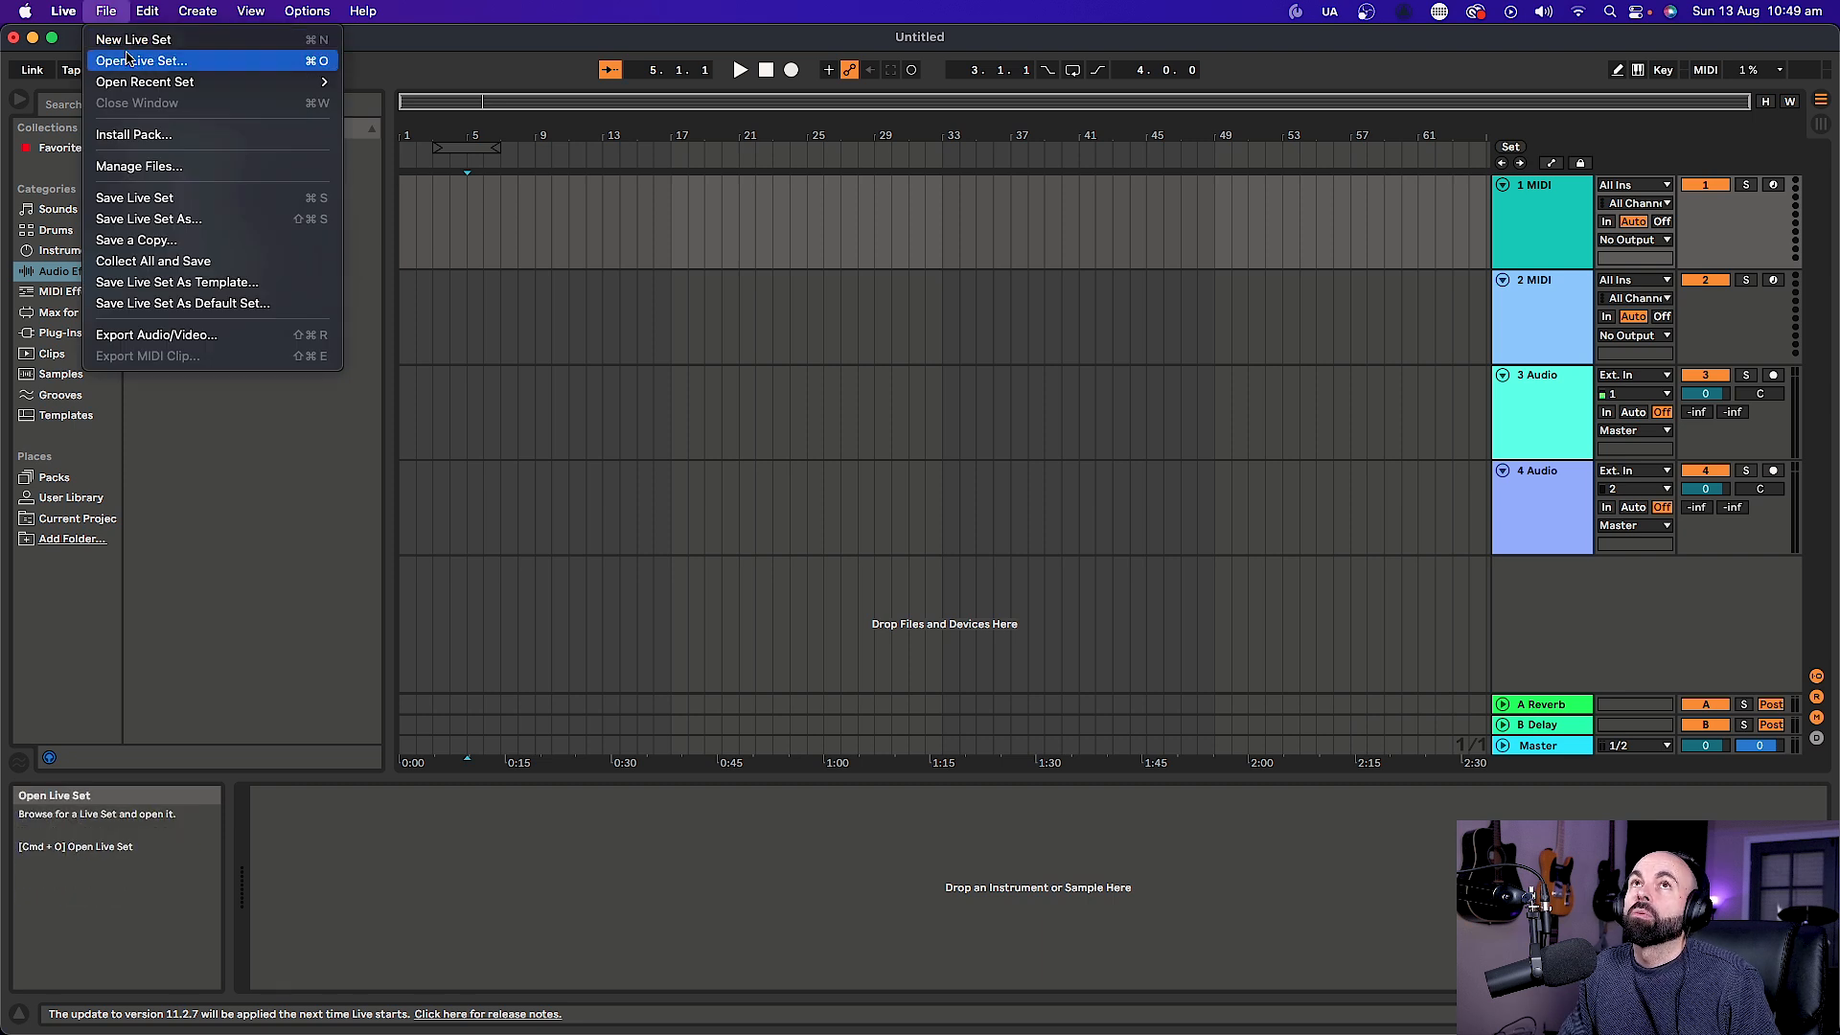
pyautogui.click(163, 199)
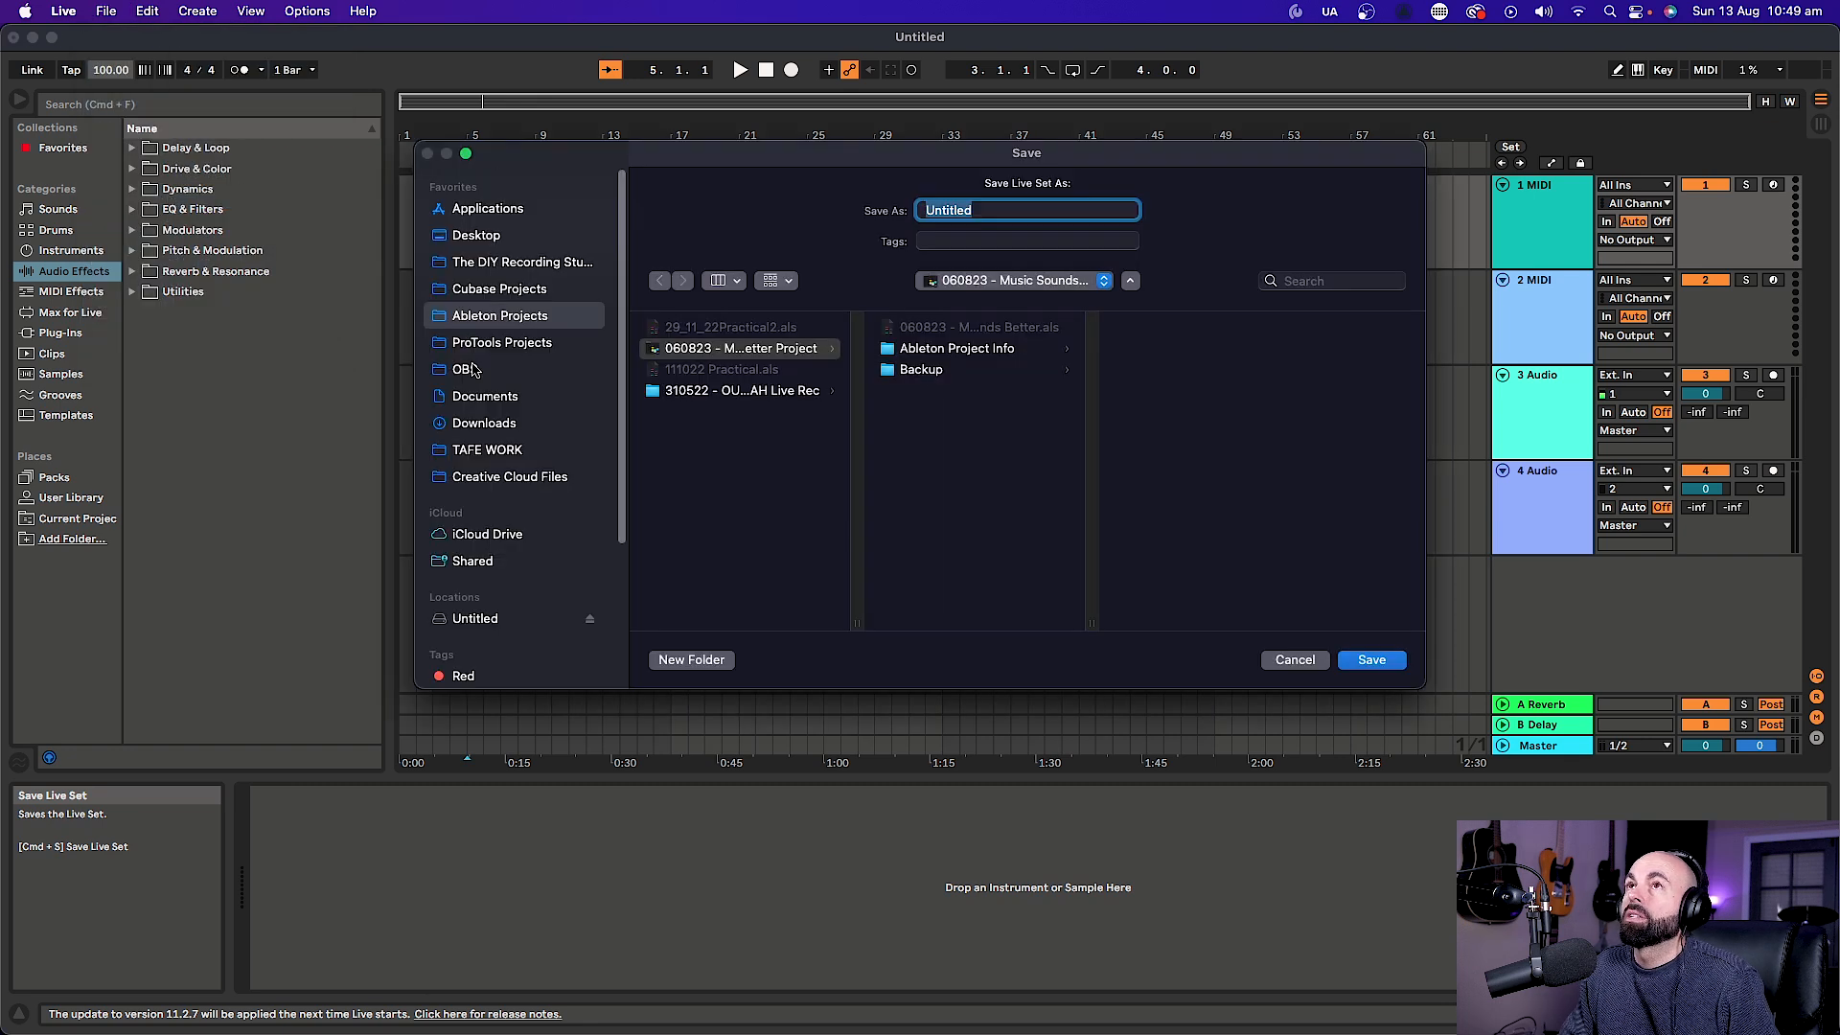
pyautogui.click(518, 309)
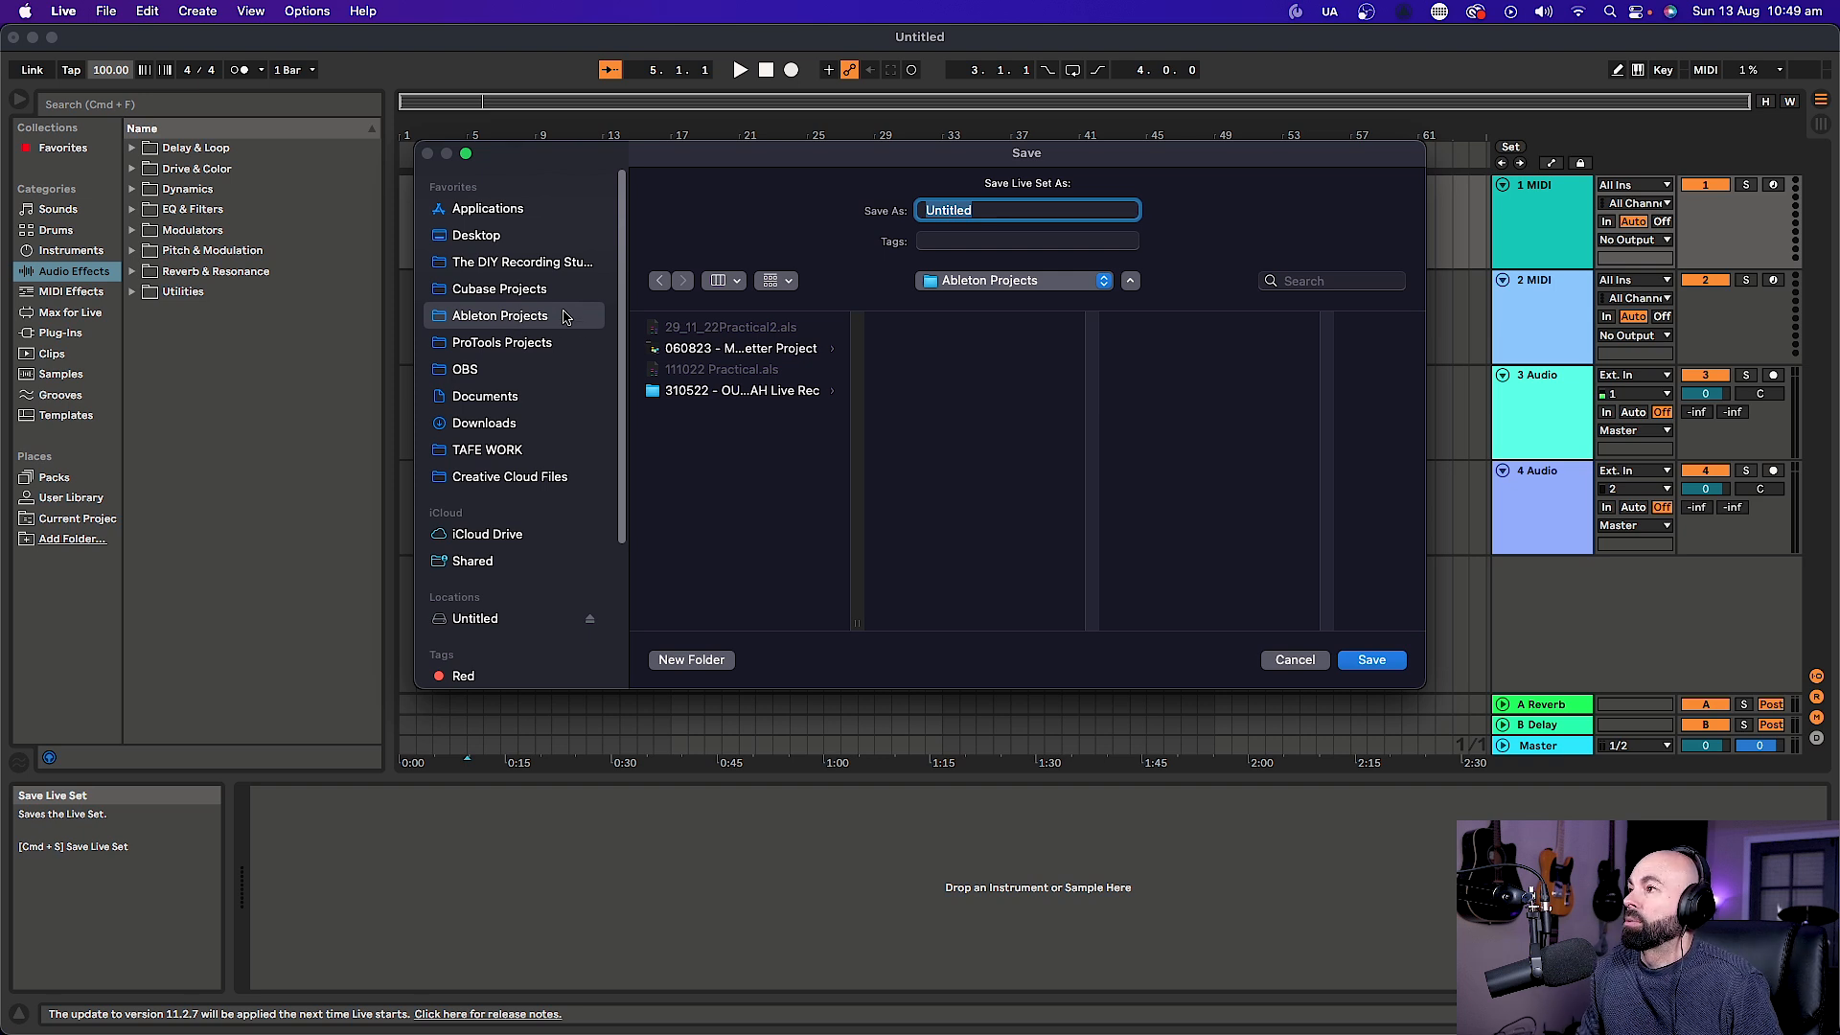
pyautogui.write('130823 - Lauryn Hill Thst thing')
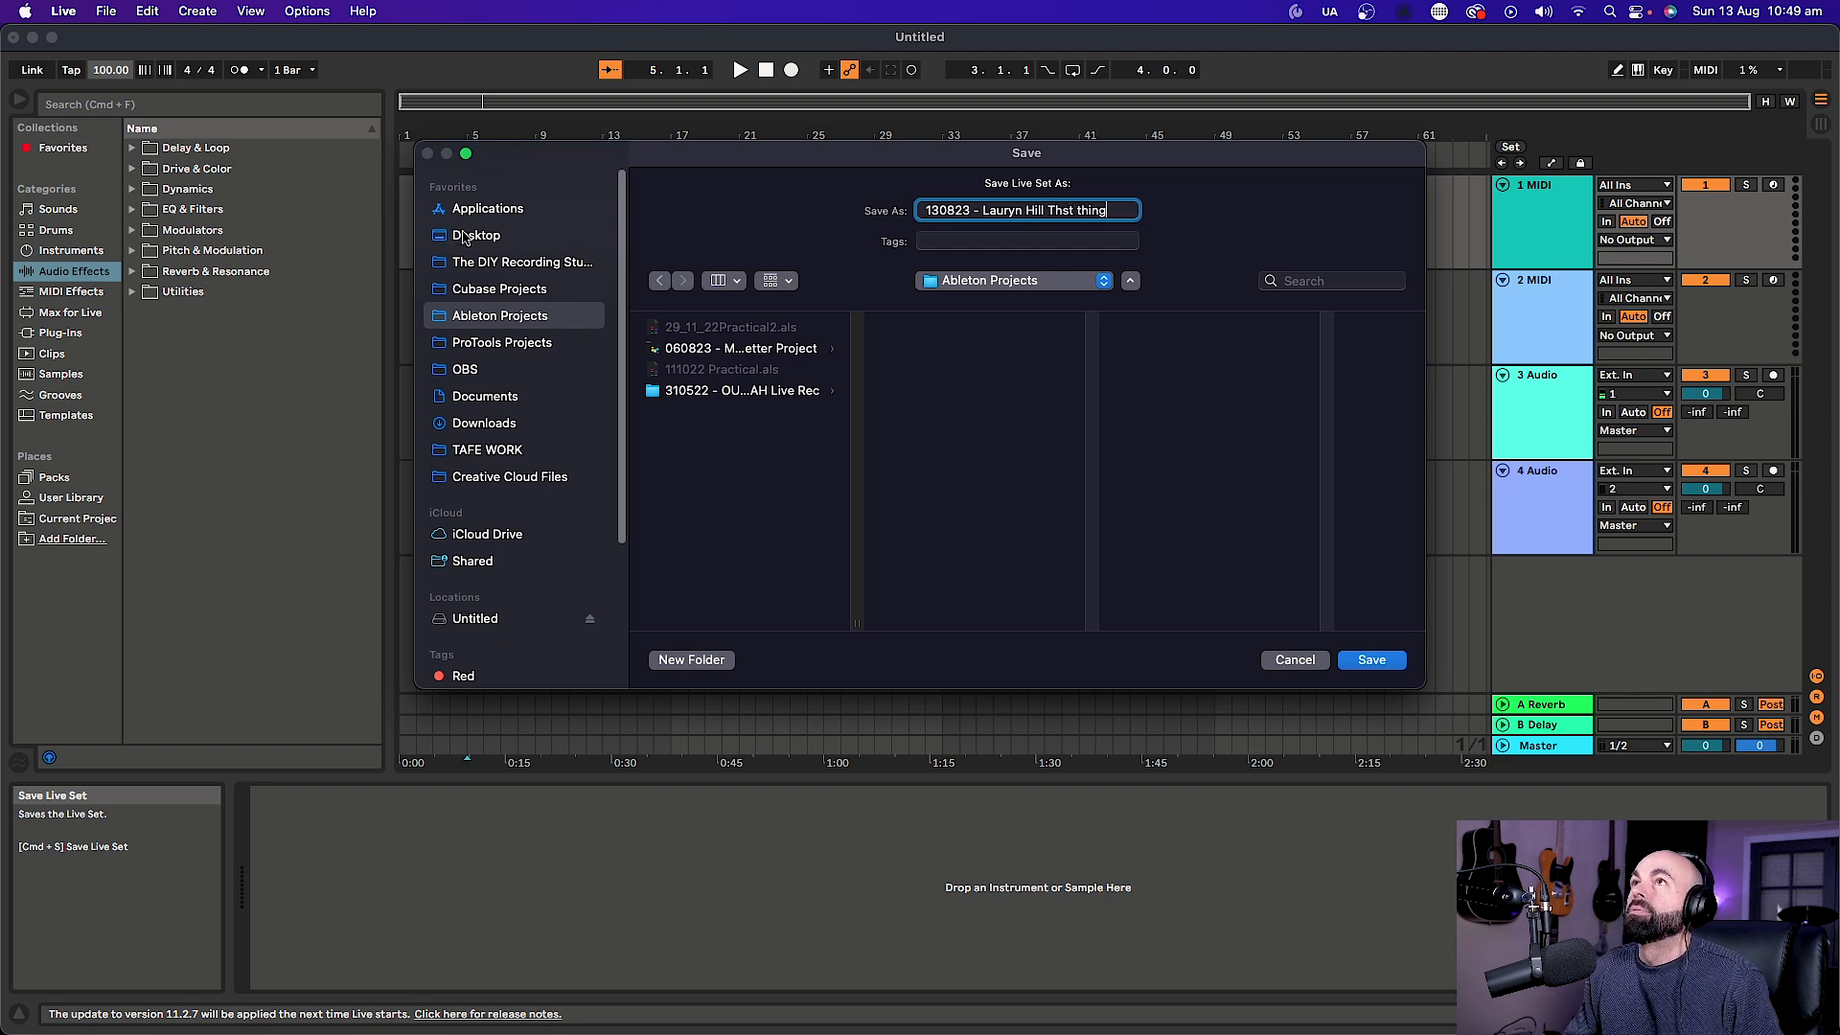
pyautogui.click(1070, 210)
pyautogui.press('BackSpace')
pyautogui.write('a')
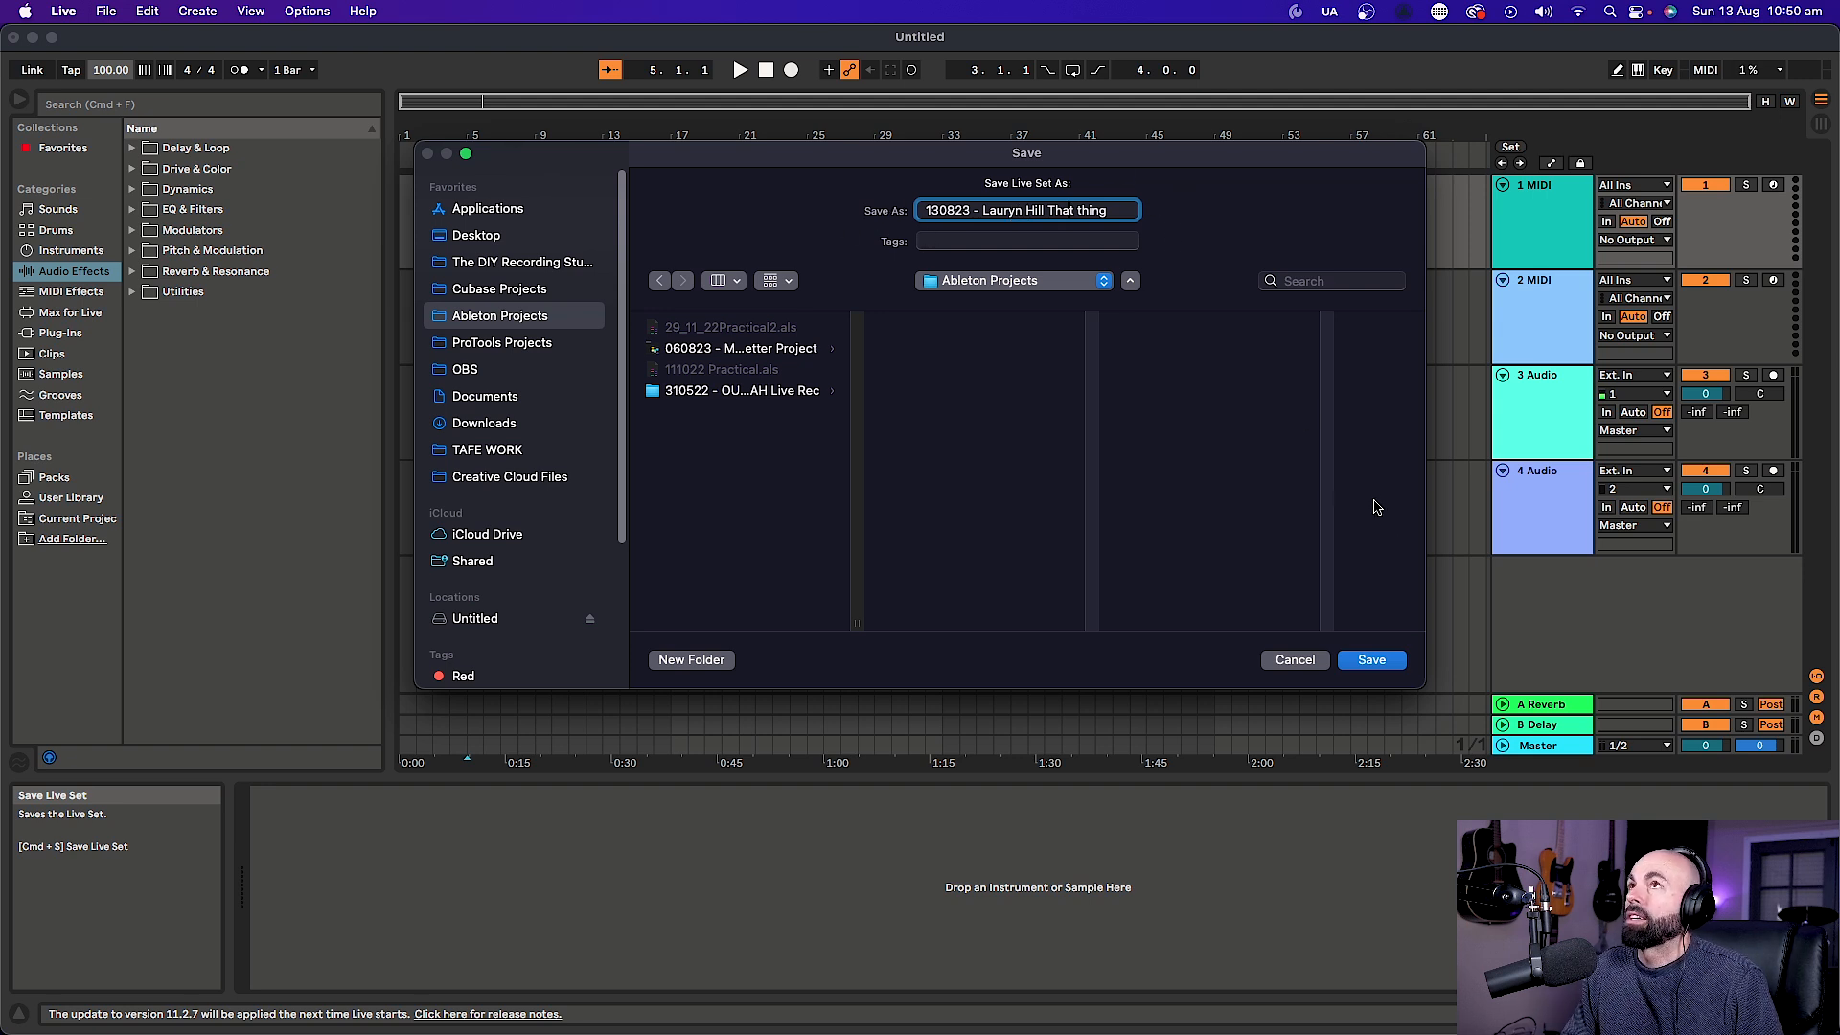
pyautogui.click(1372, 661)
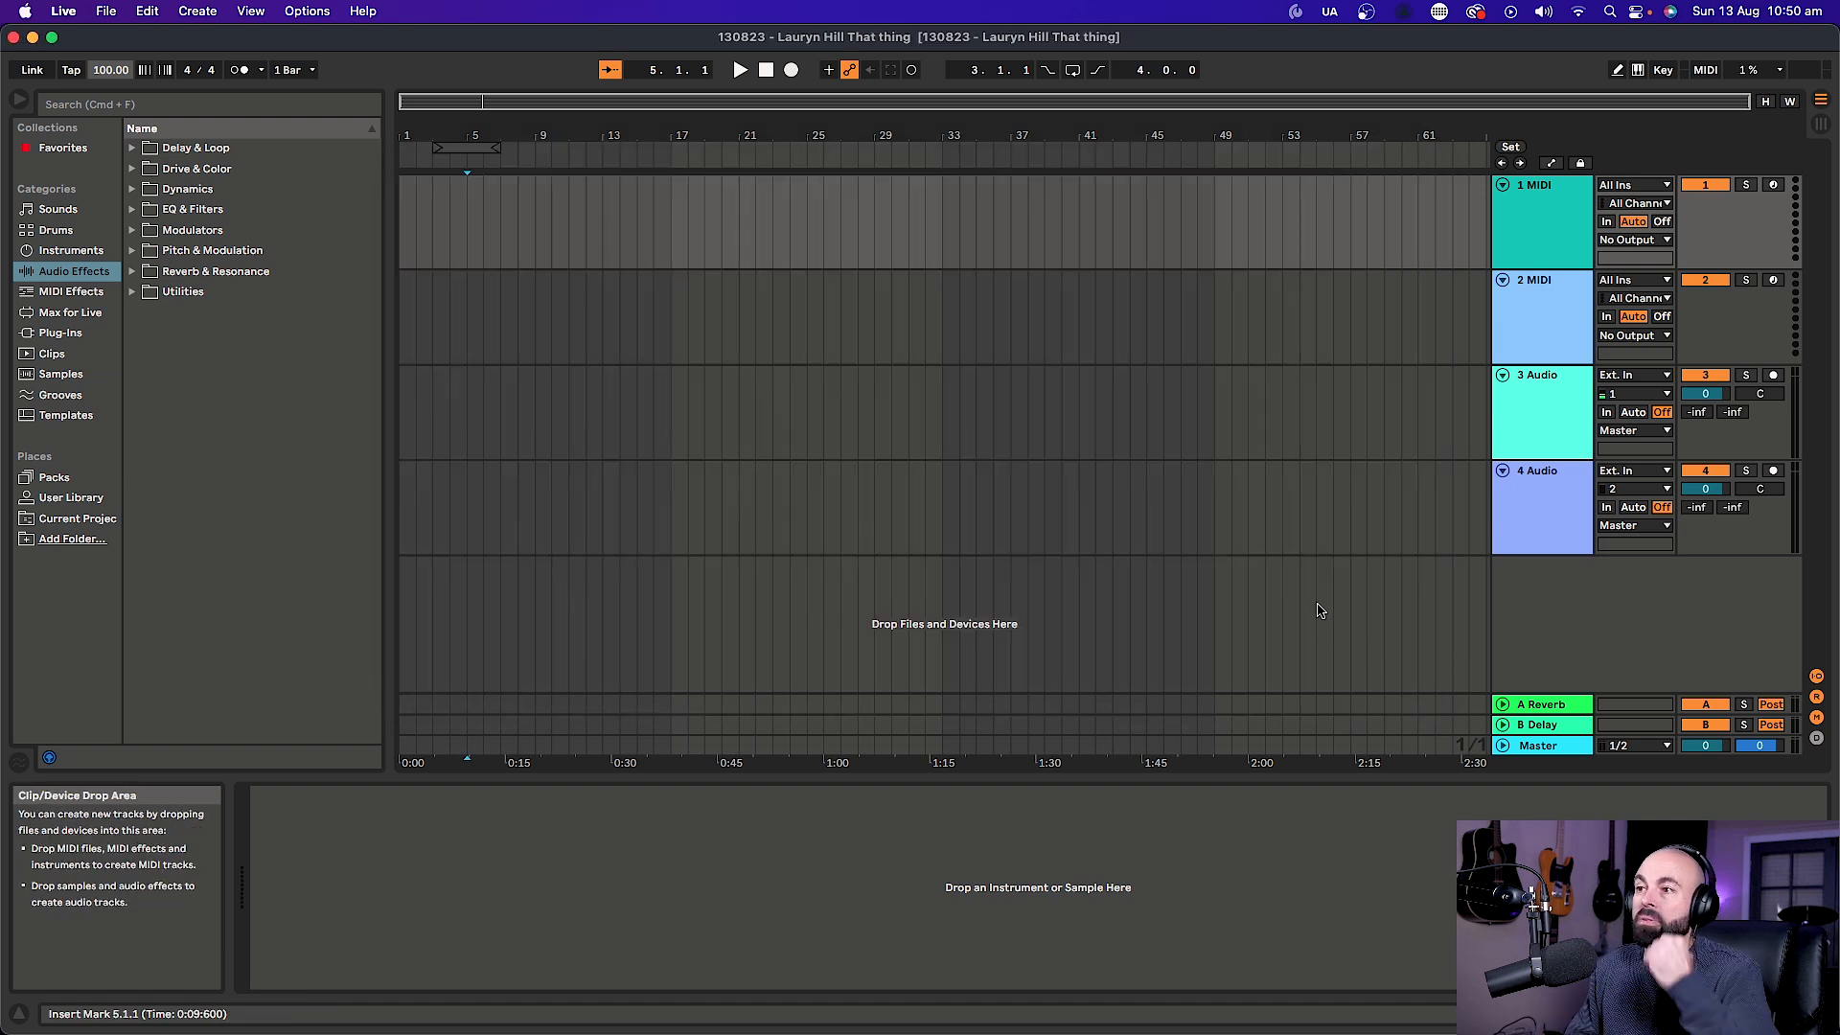
# Check the audio device, sample rate and buffer settings and the recording file type and bit depth in the preferences.
pyautogui.click(108, 11)
pyautogui.moveTo(147, 12)
pyautogui.moveTo(130, 82)
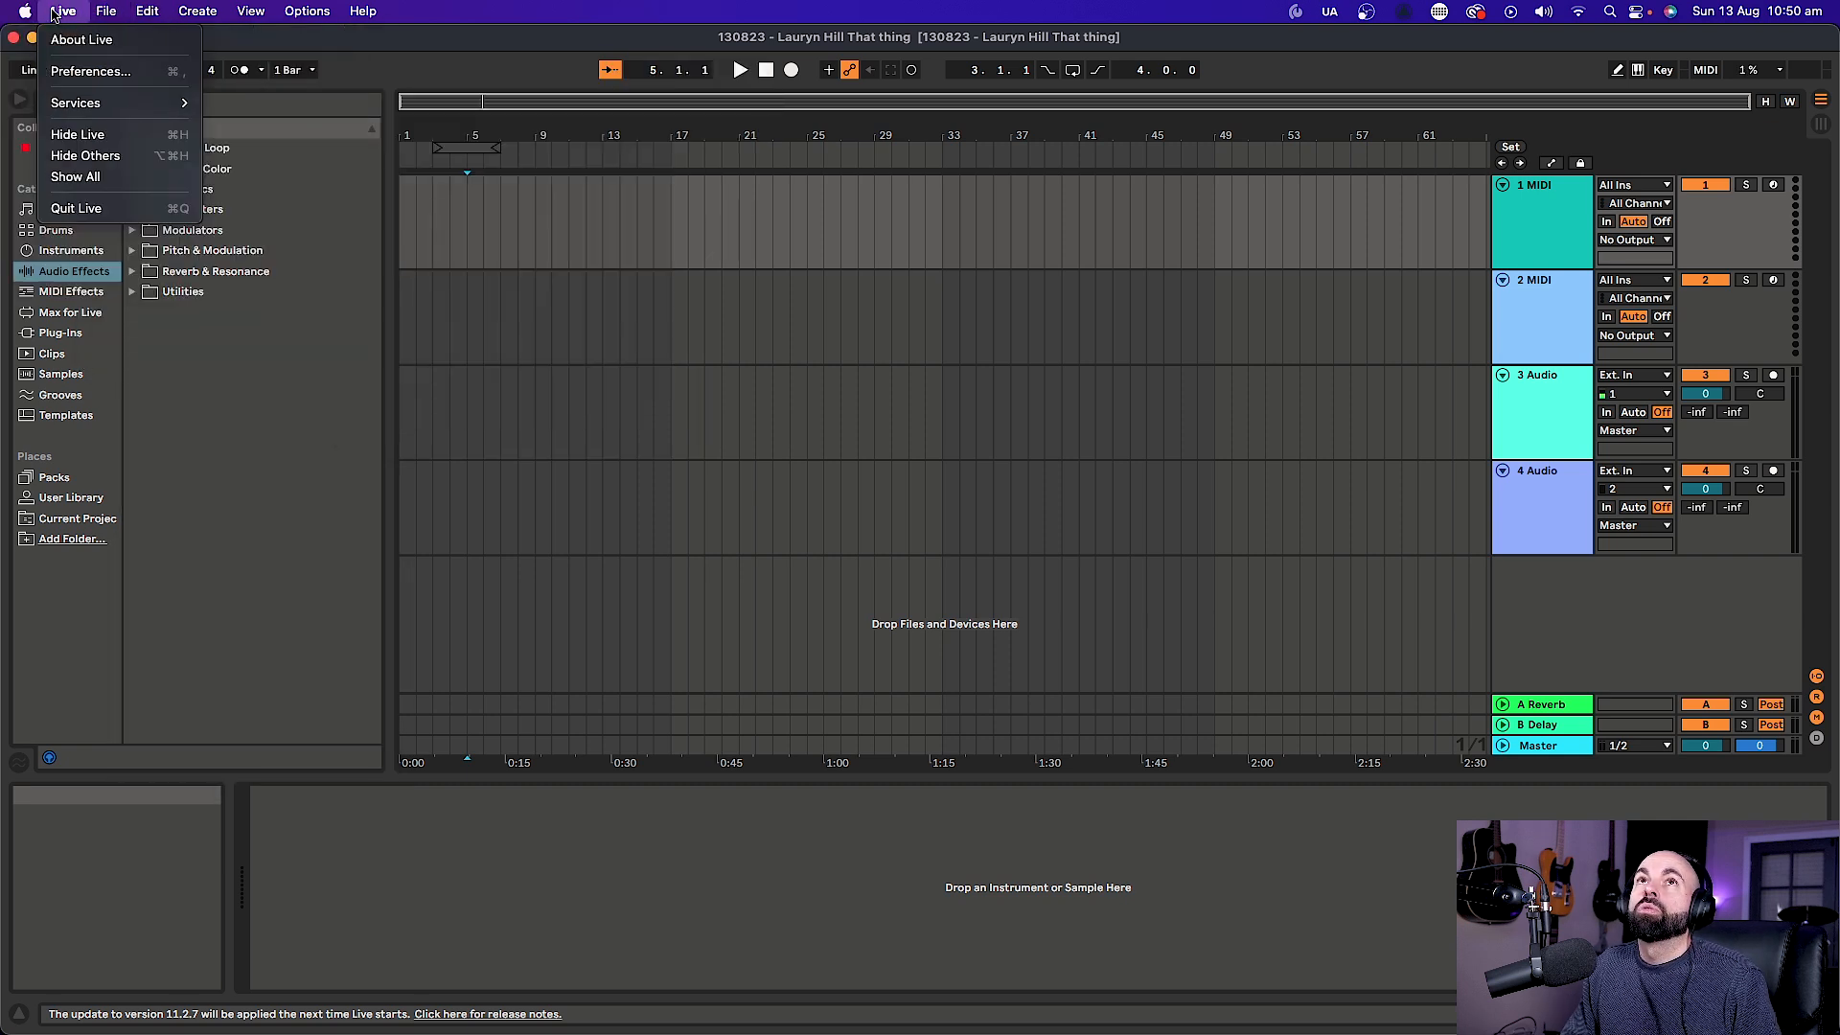
pyautogui.click(85, 71)
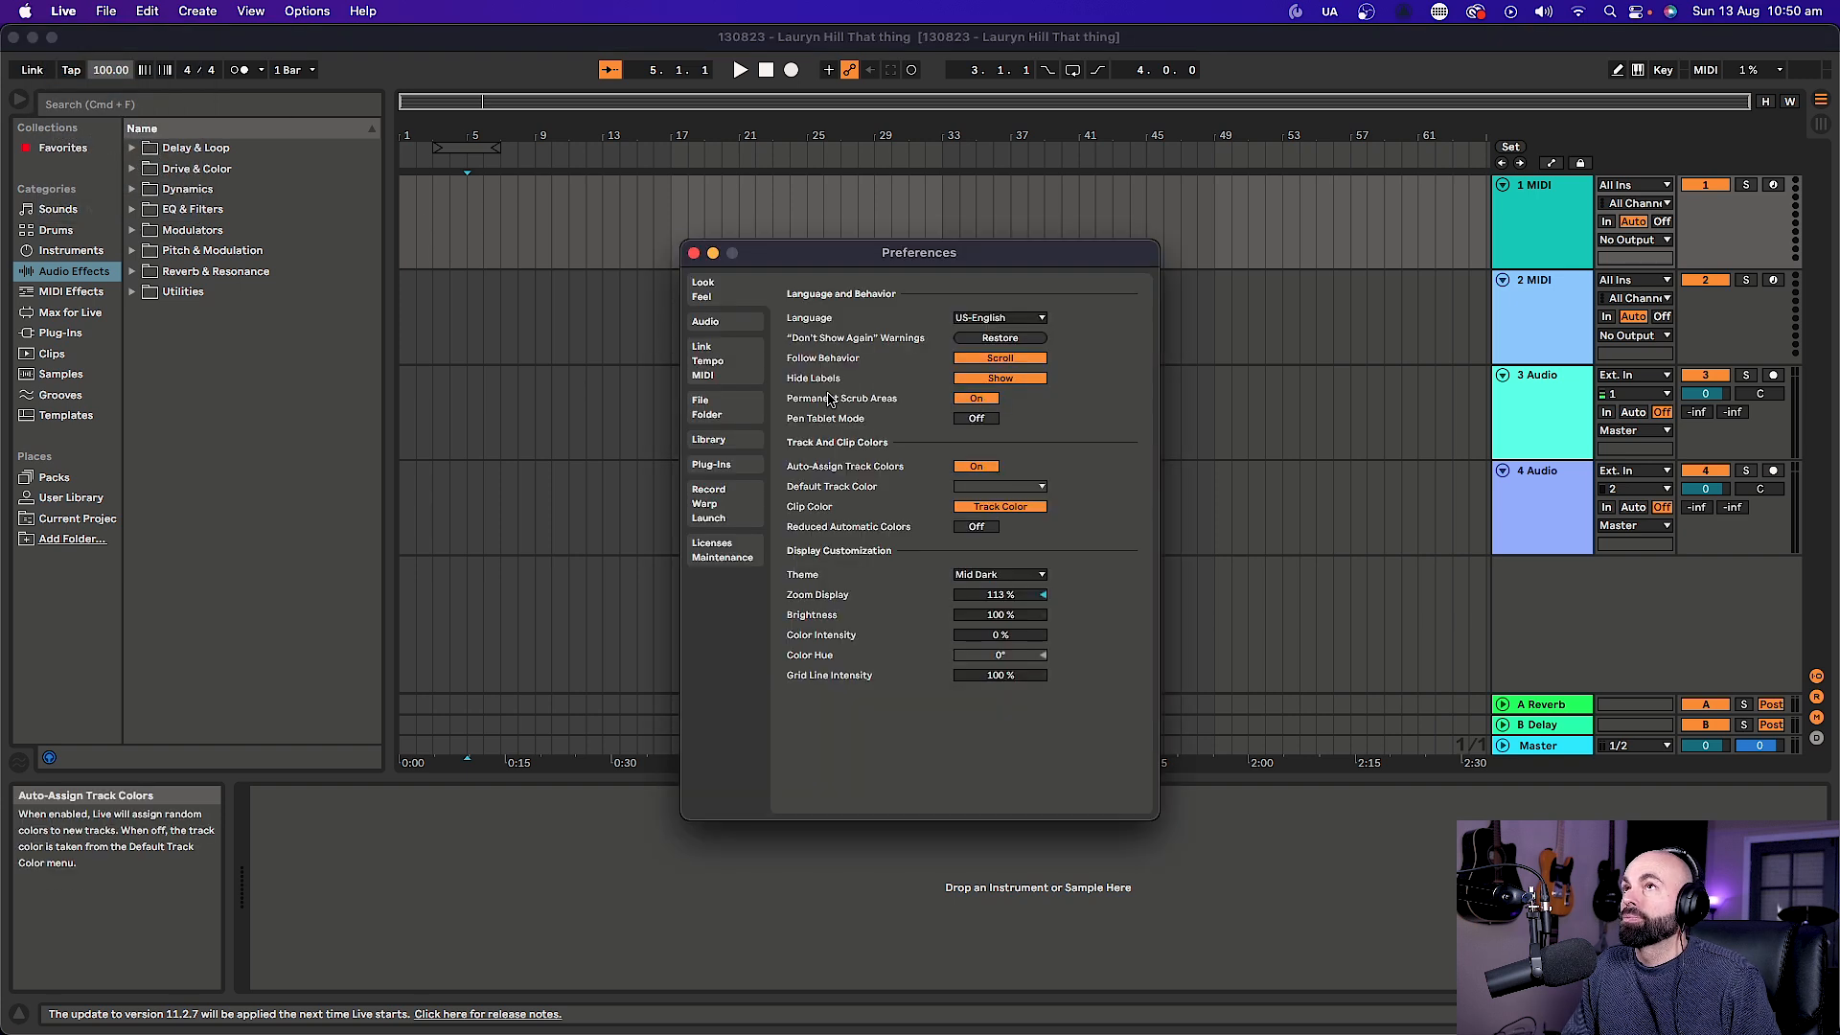
pyautogui.click(740, 322)
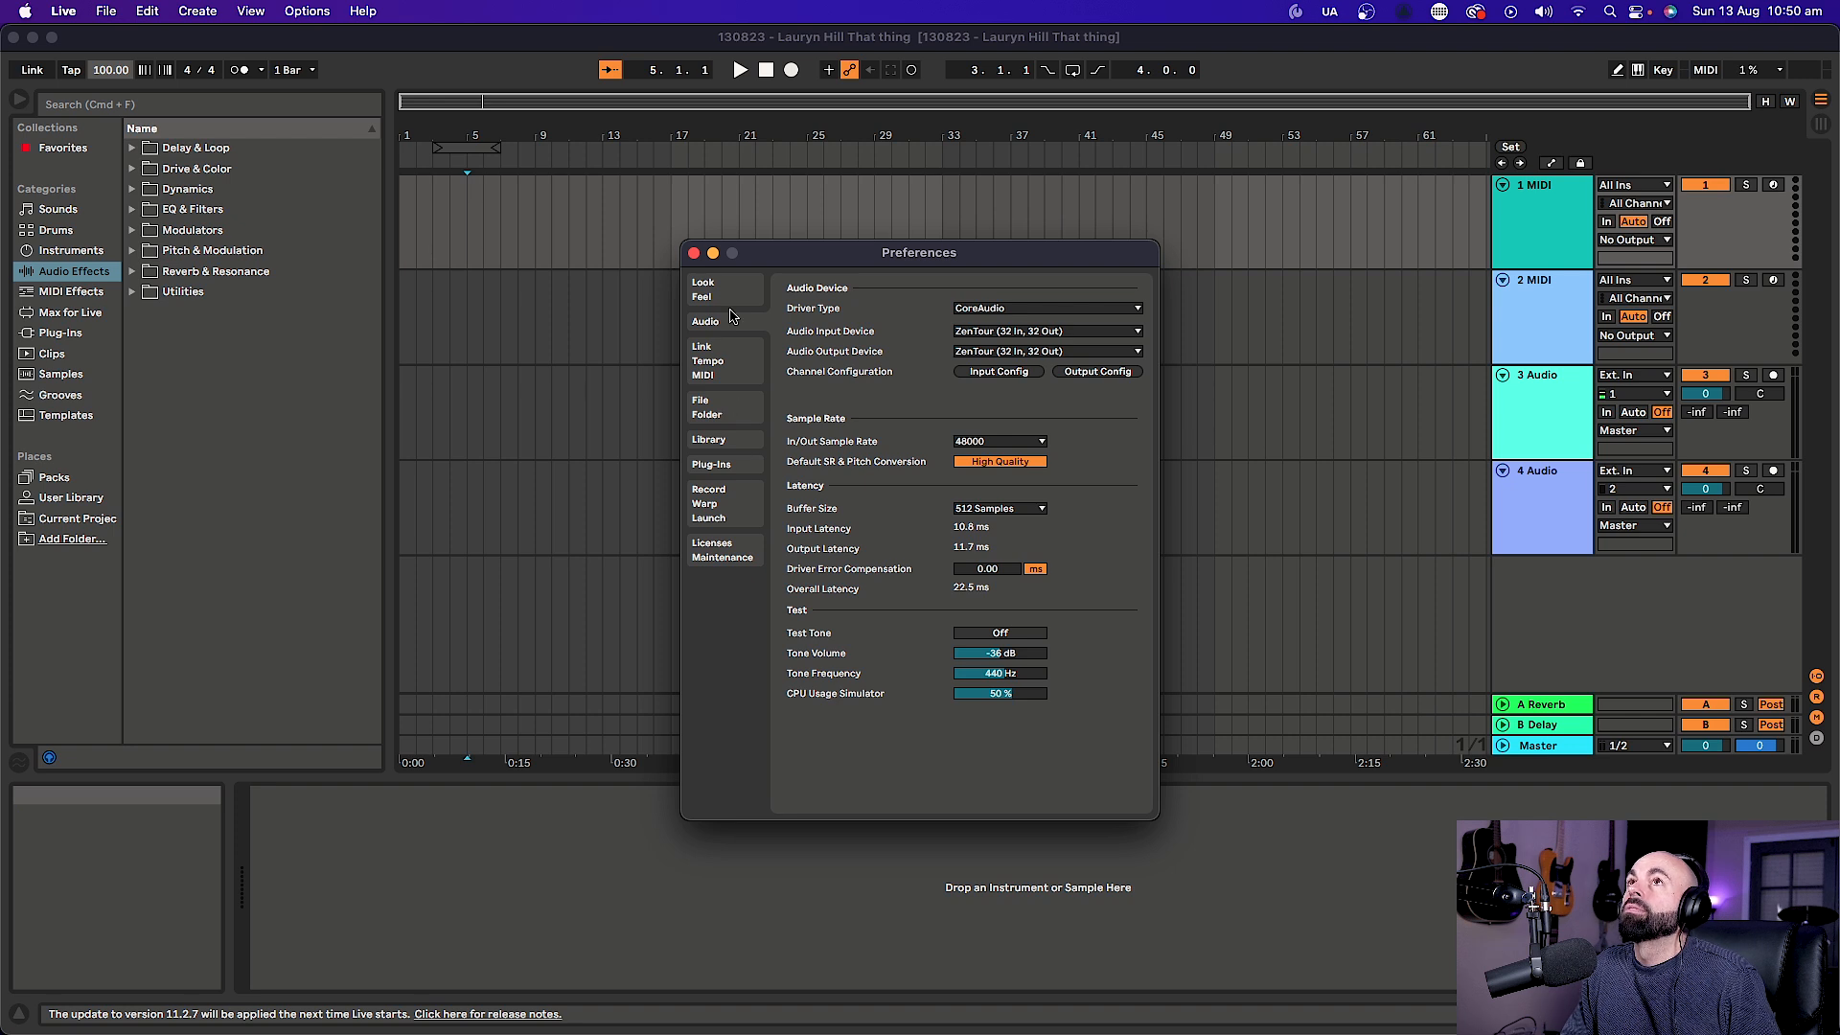
pyautogui.click(729, 504)
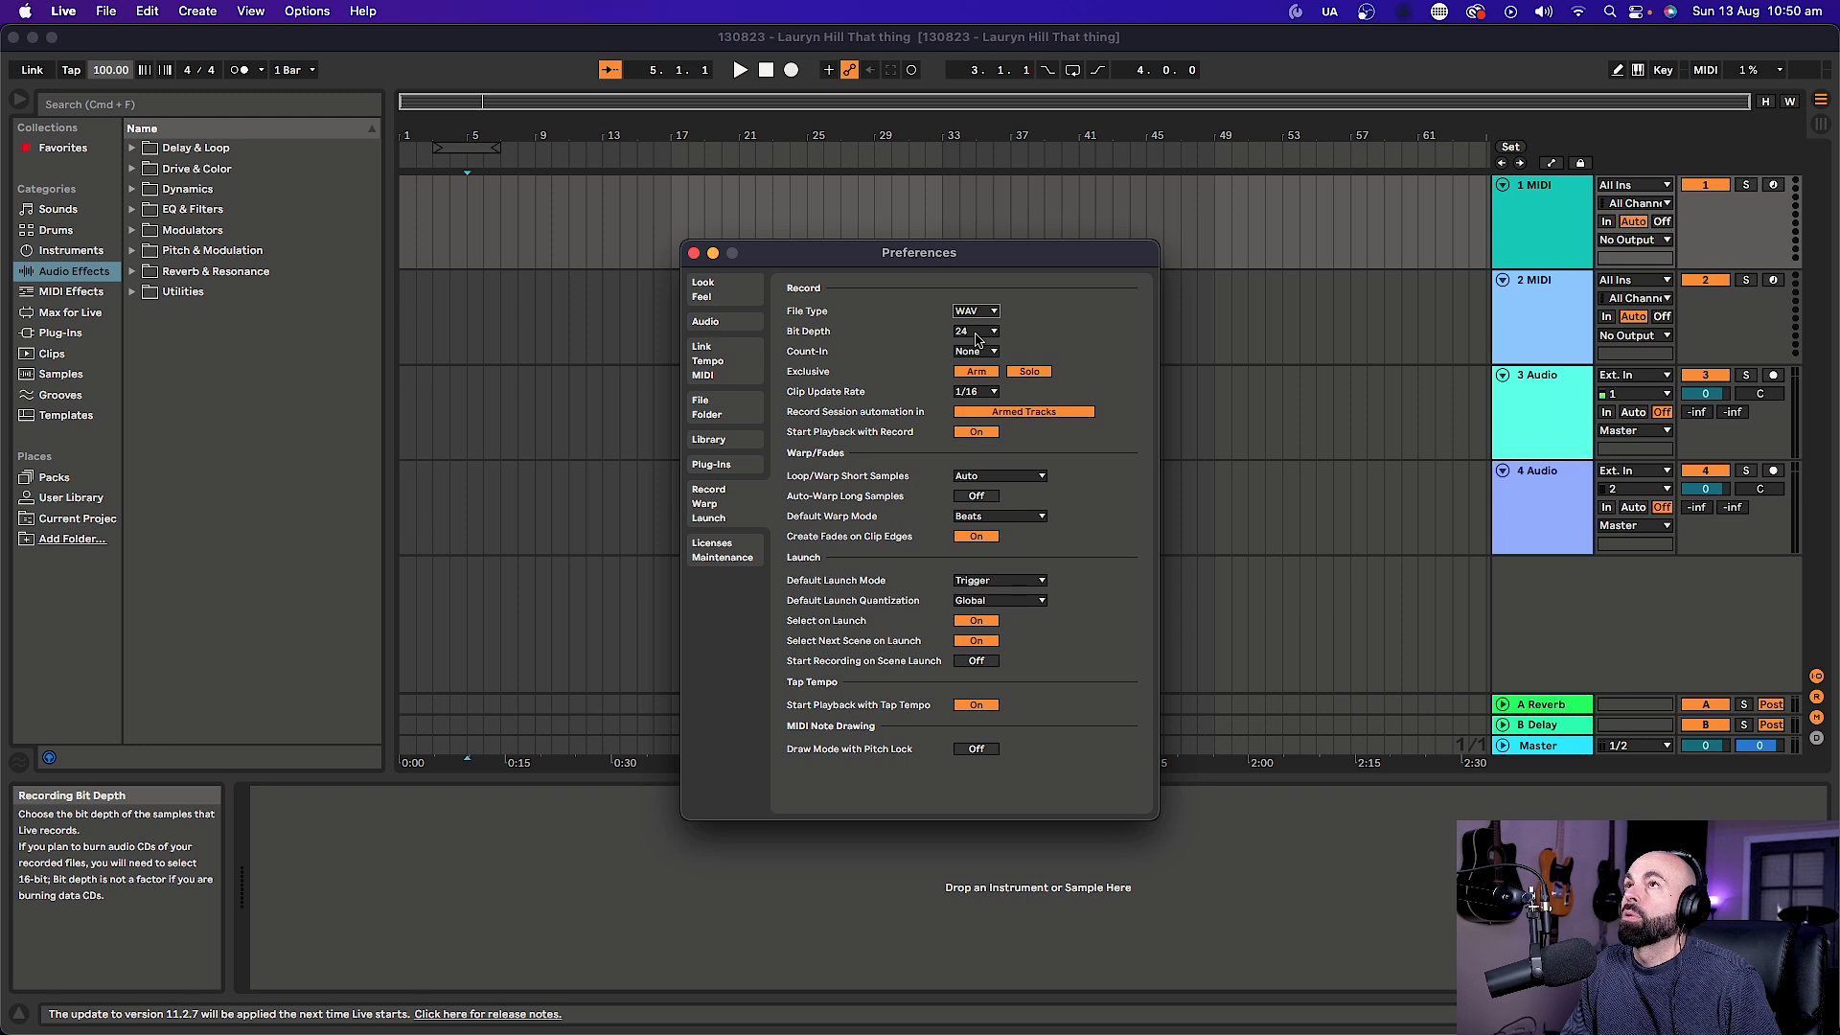
pyautogui.click(695, 253)
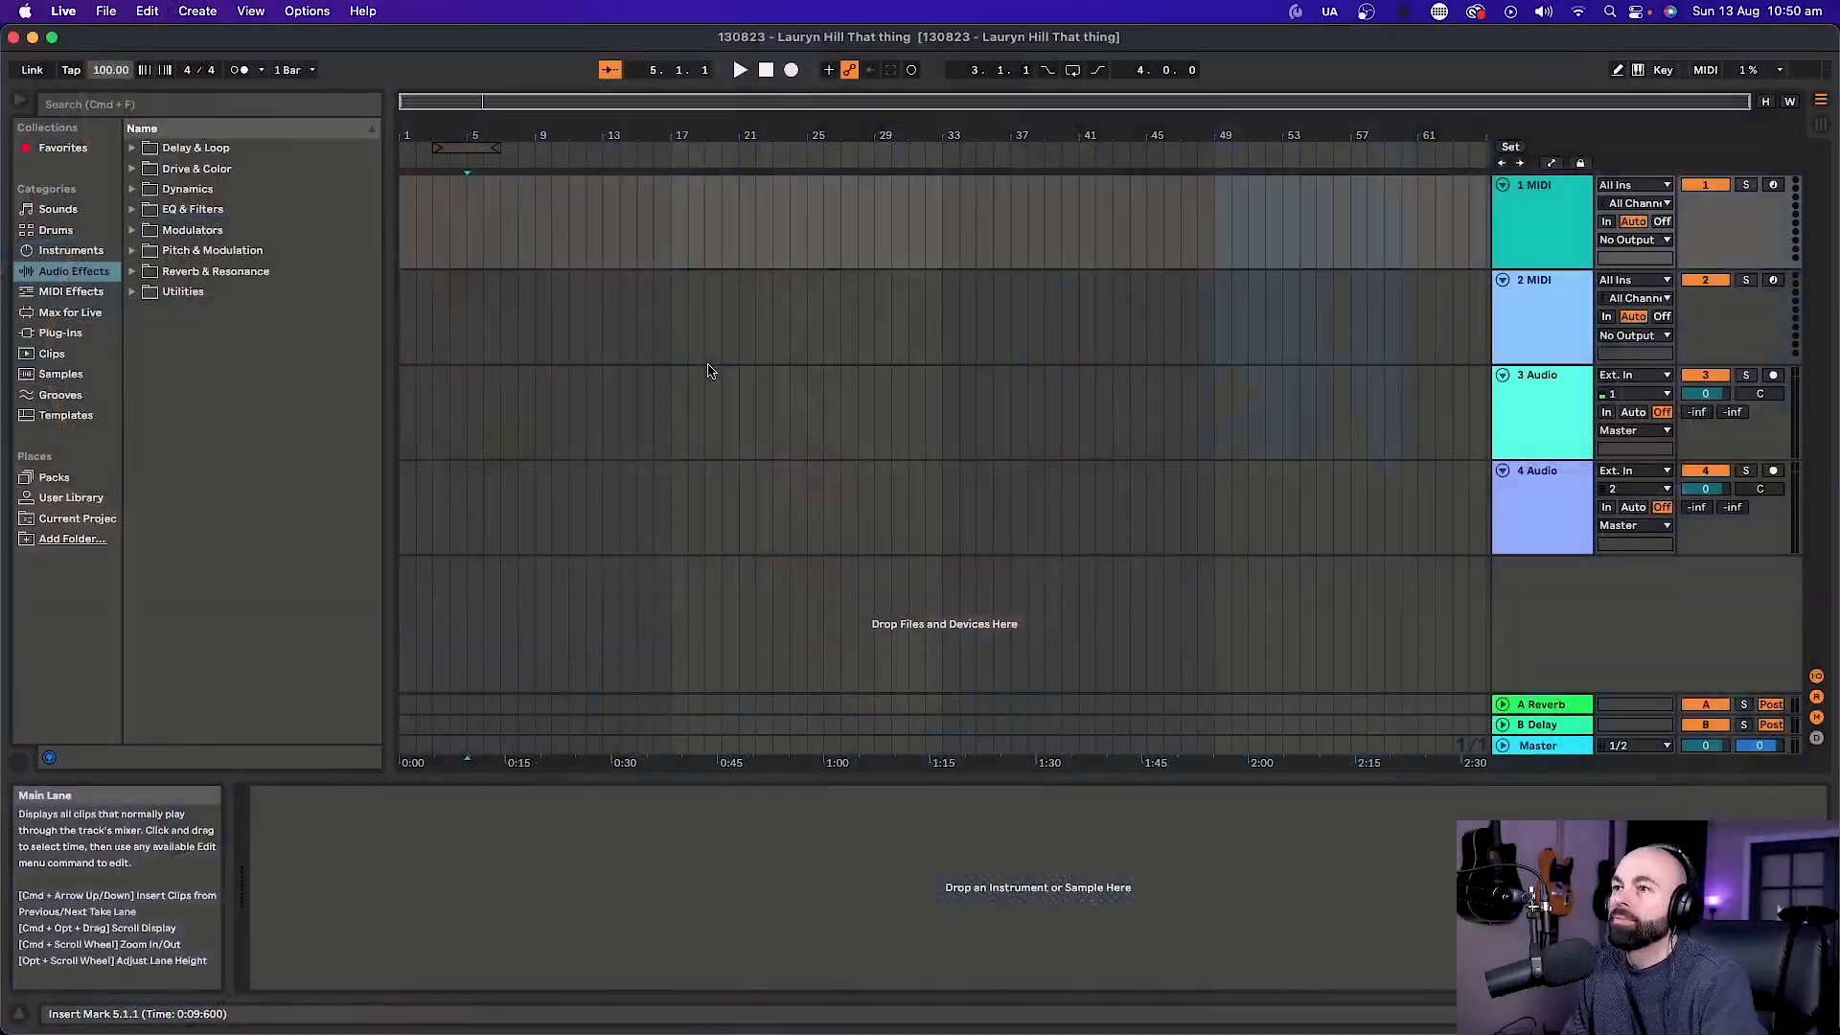
pyautogui.click(470, 217)
pyautogui.press('+')
pyautogui.press('+')
pyautogui.press('+')
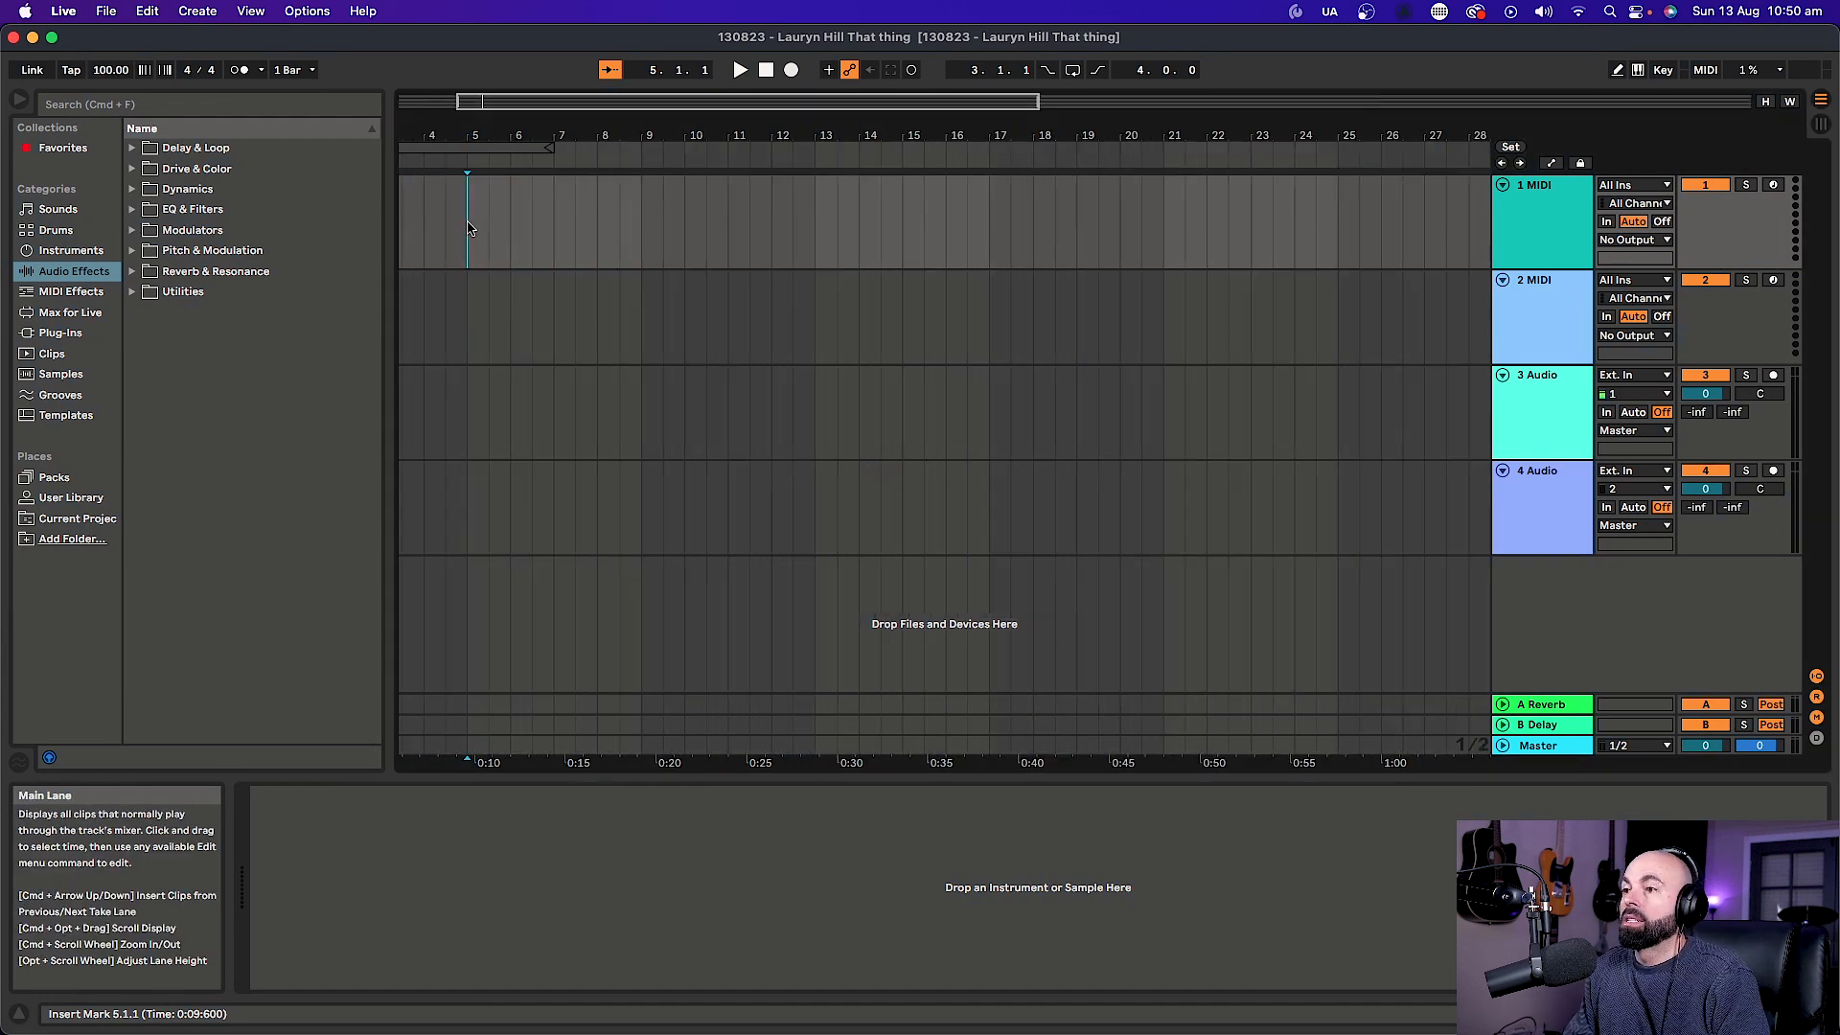
pyautogui.press('-')
pyautogui.press('-')
pyautogui.press('-')
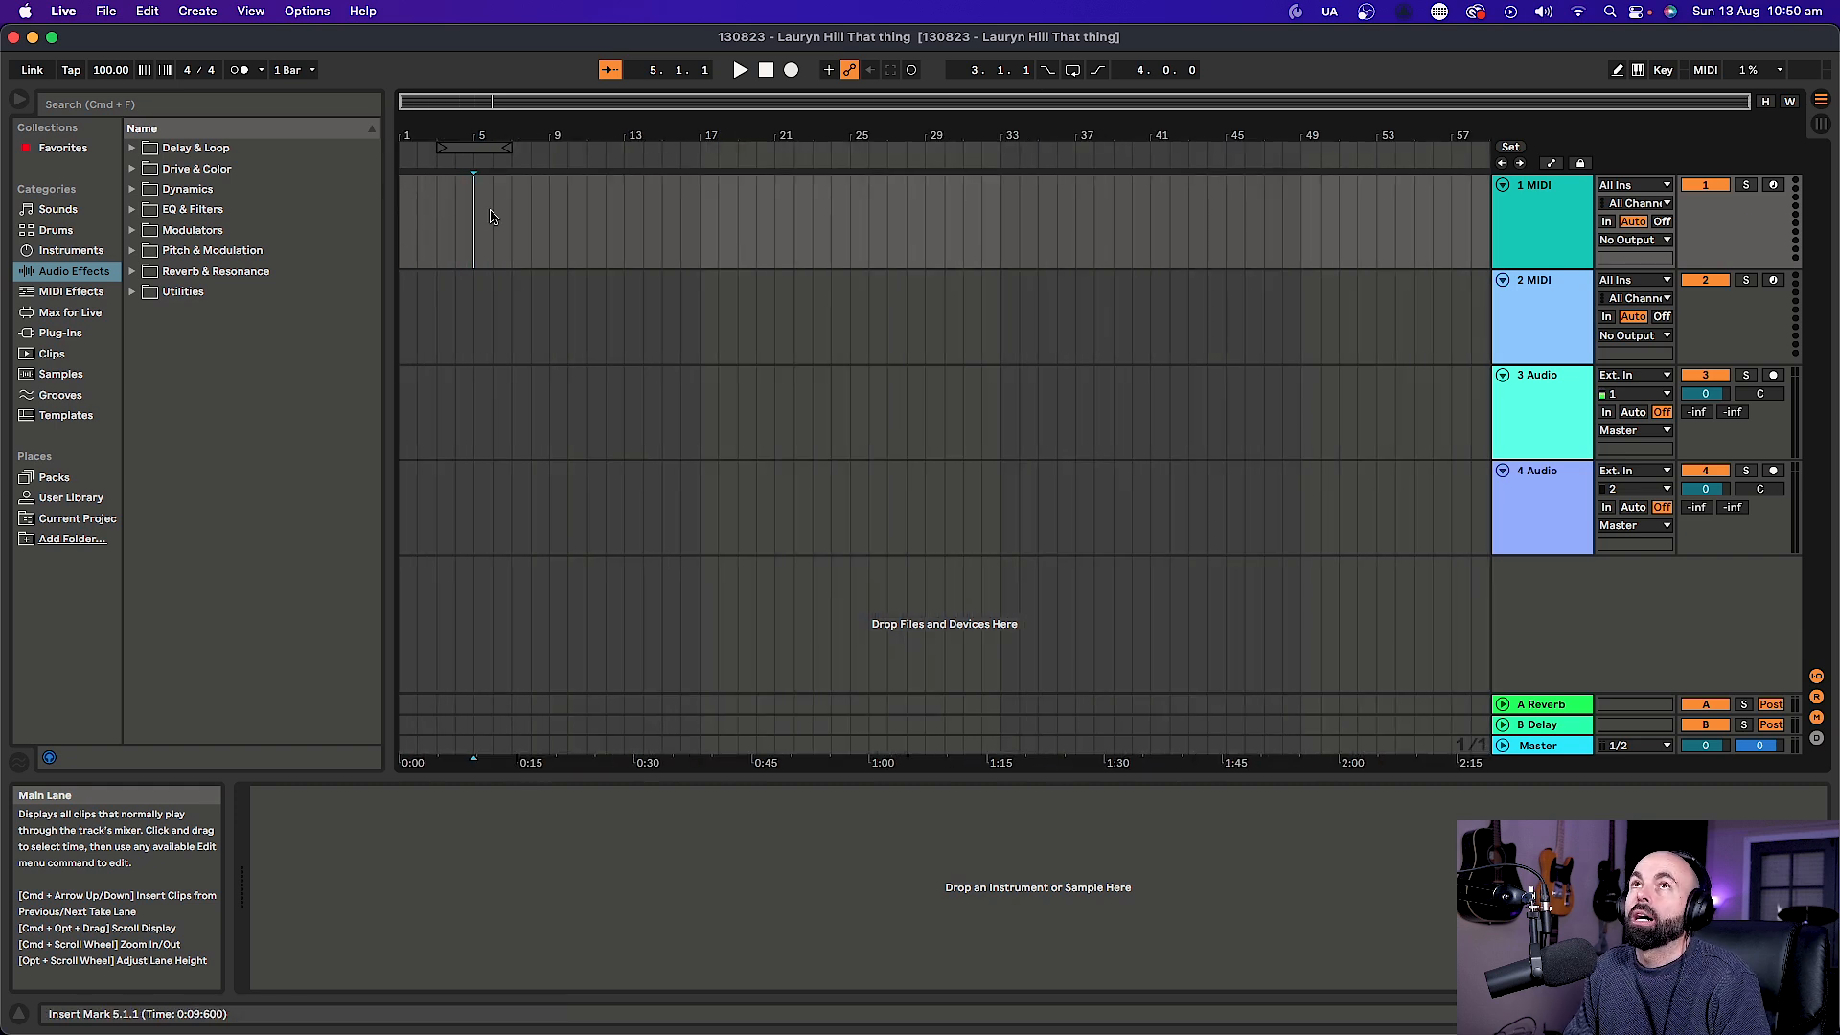
pyautogui.click(558, 211)
pyautogui.click(420, 216)
pyautogui.click(404, 219)
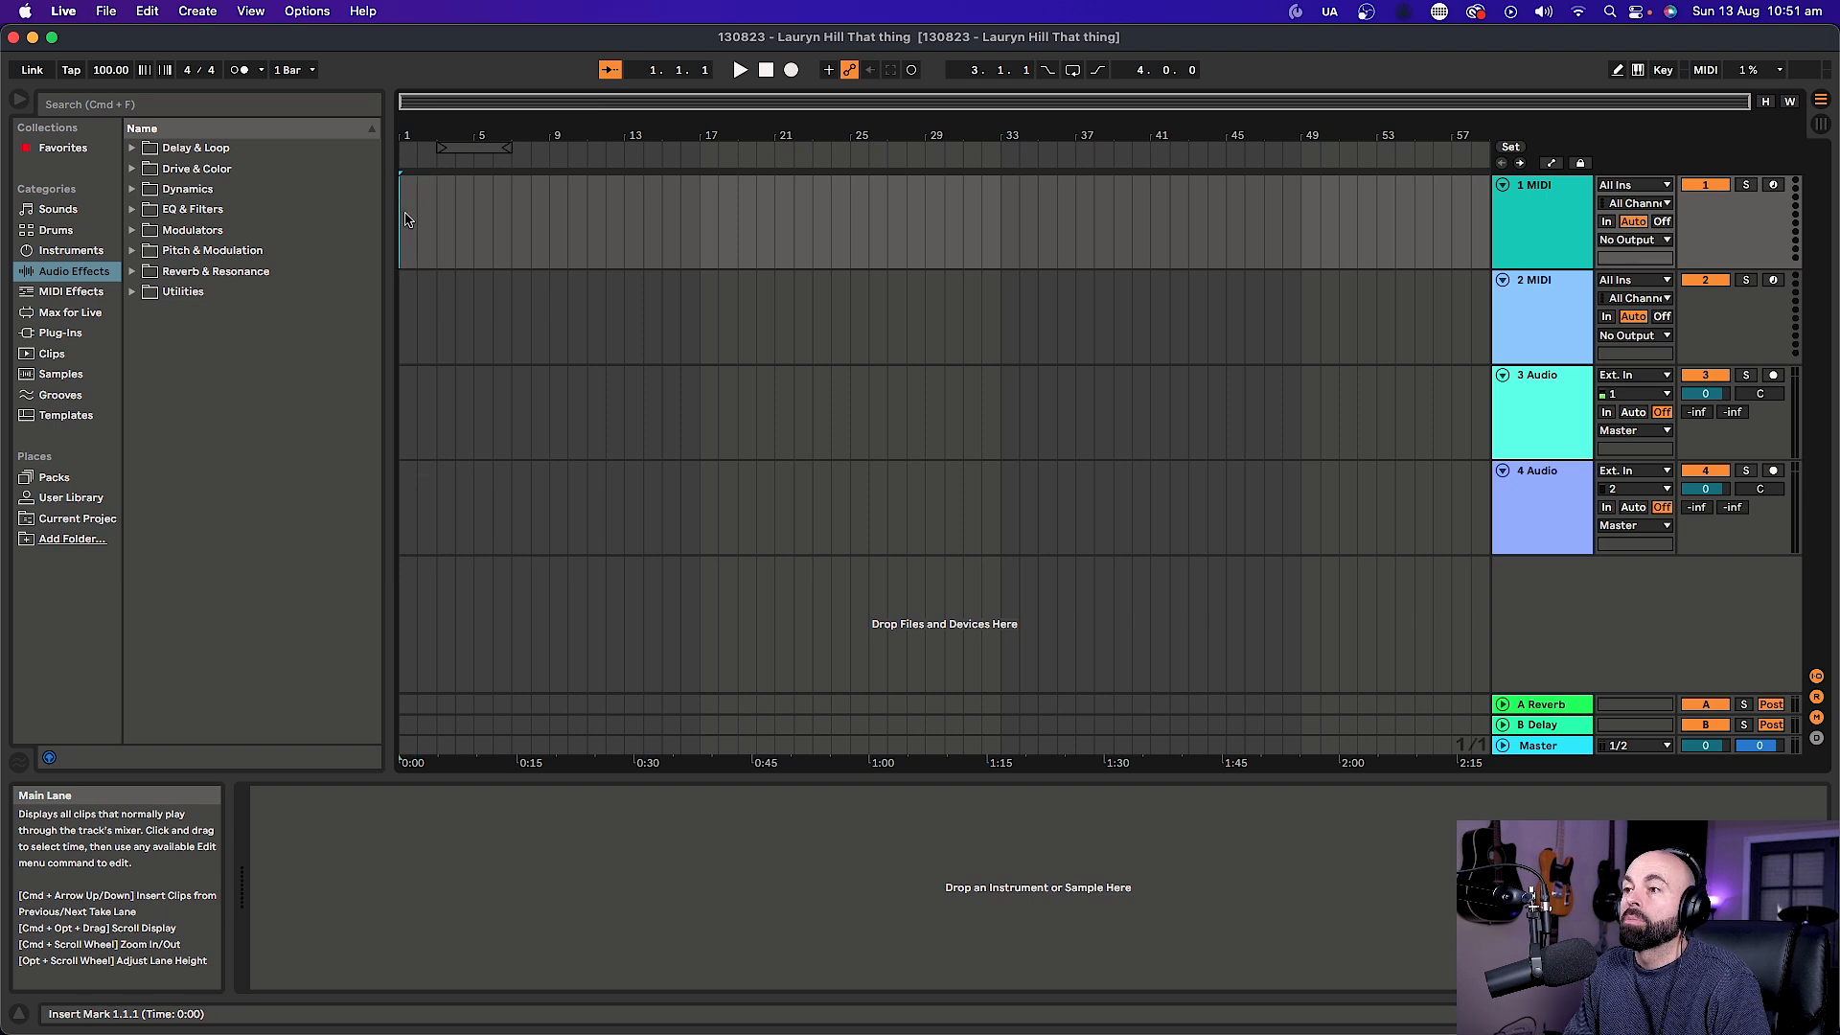
# Create an empty one-bar MIDI clip on the first MIDI track, from bar 5 to bar 6.
pyautogui.click(475, 206)
pyautogui.press('+')
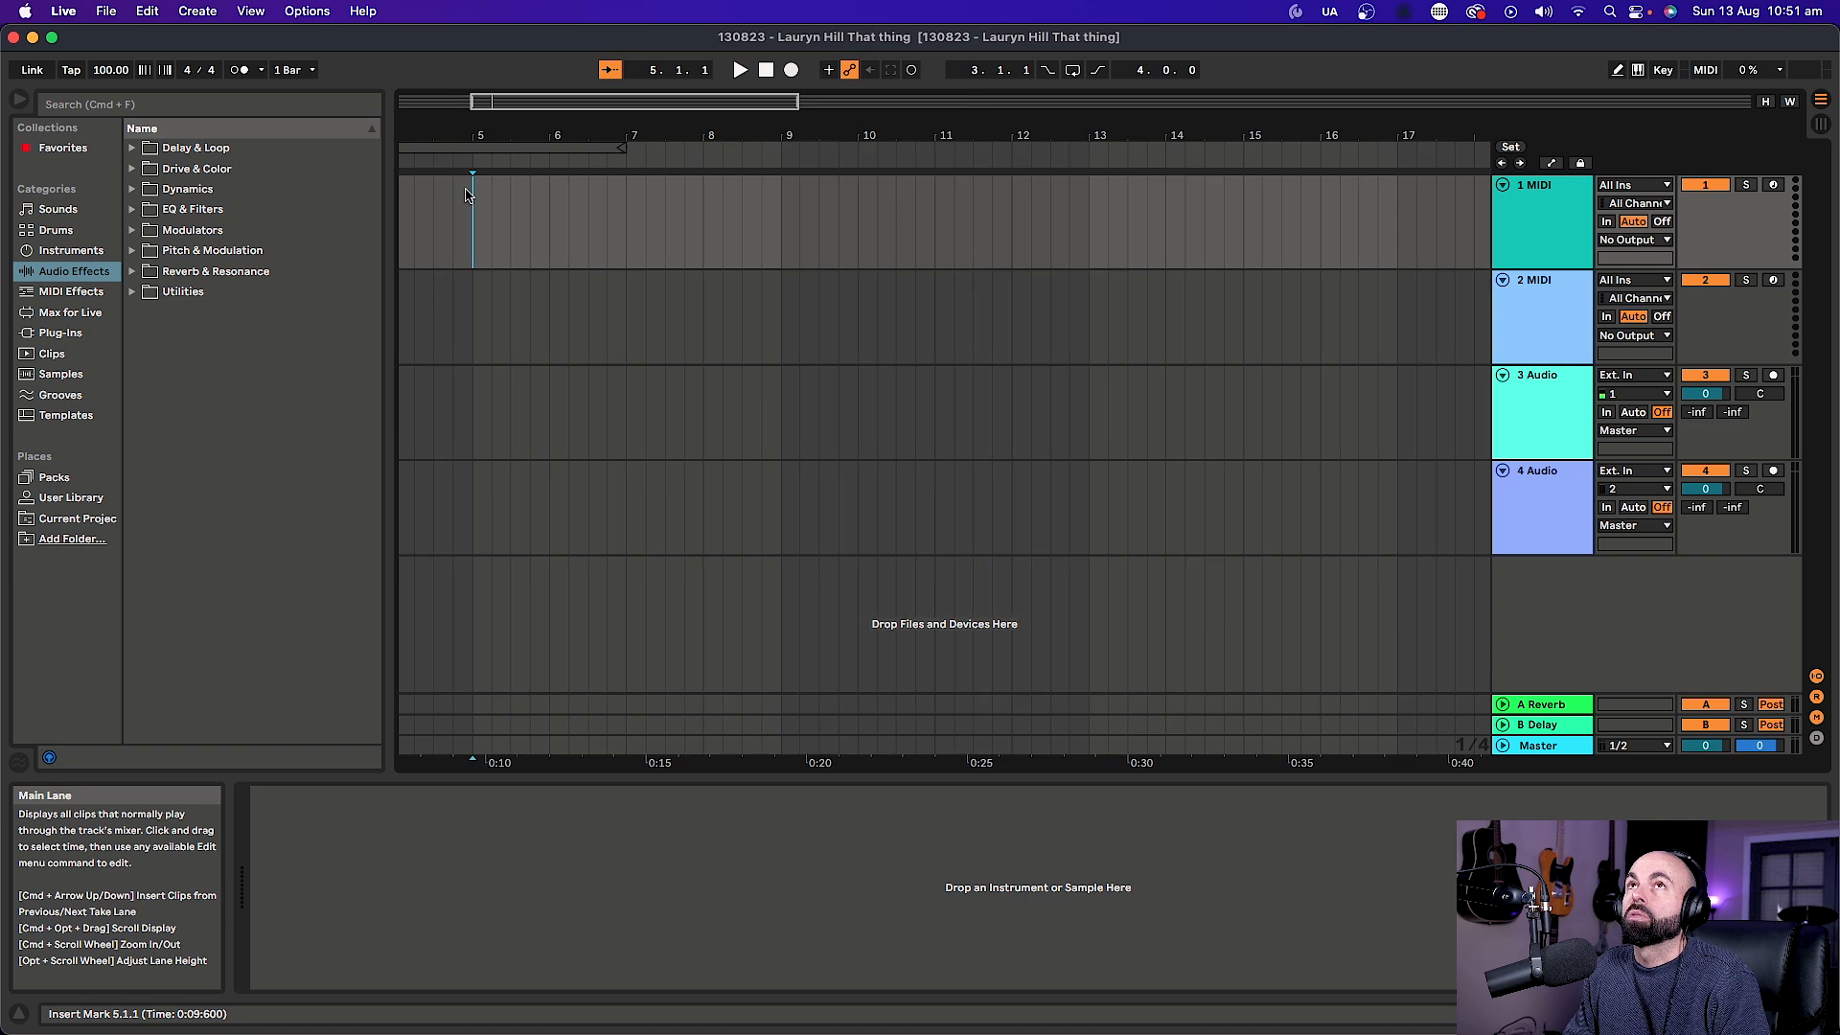
pyautogui.press('+')
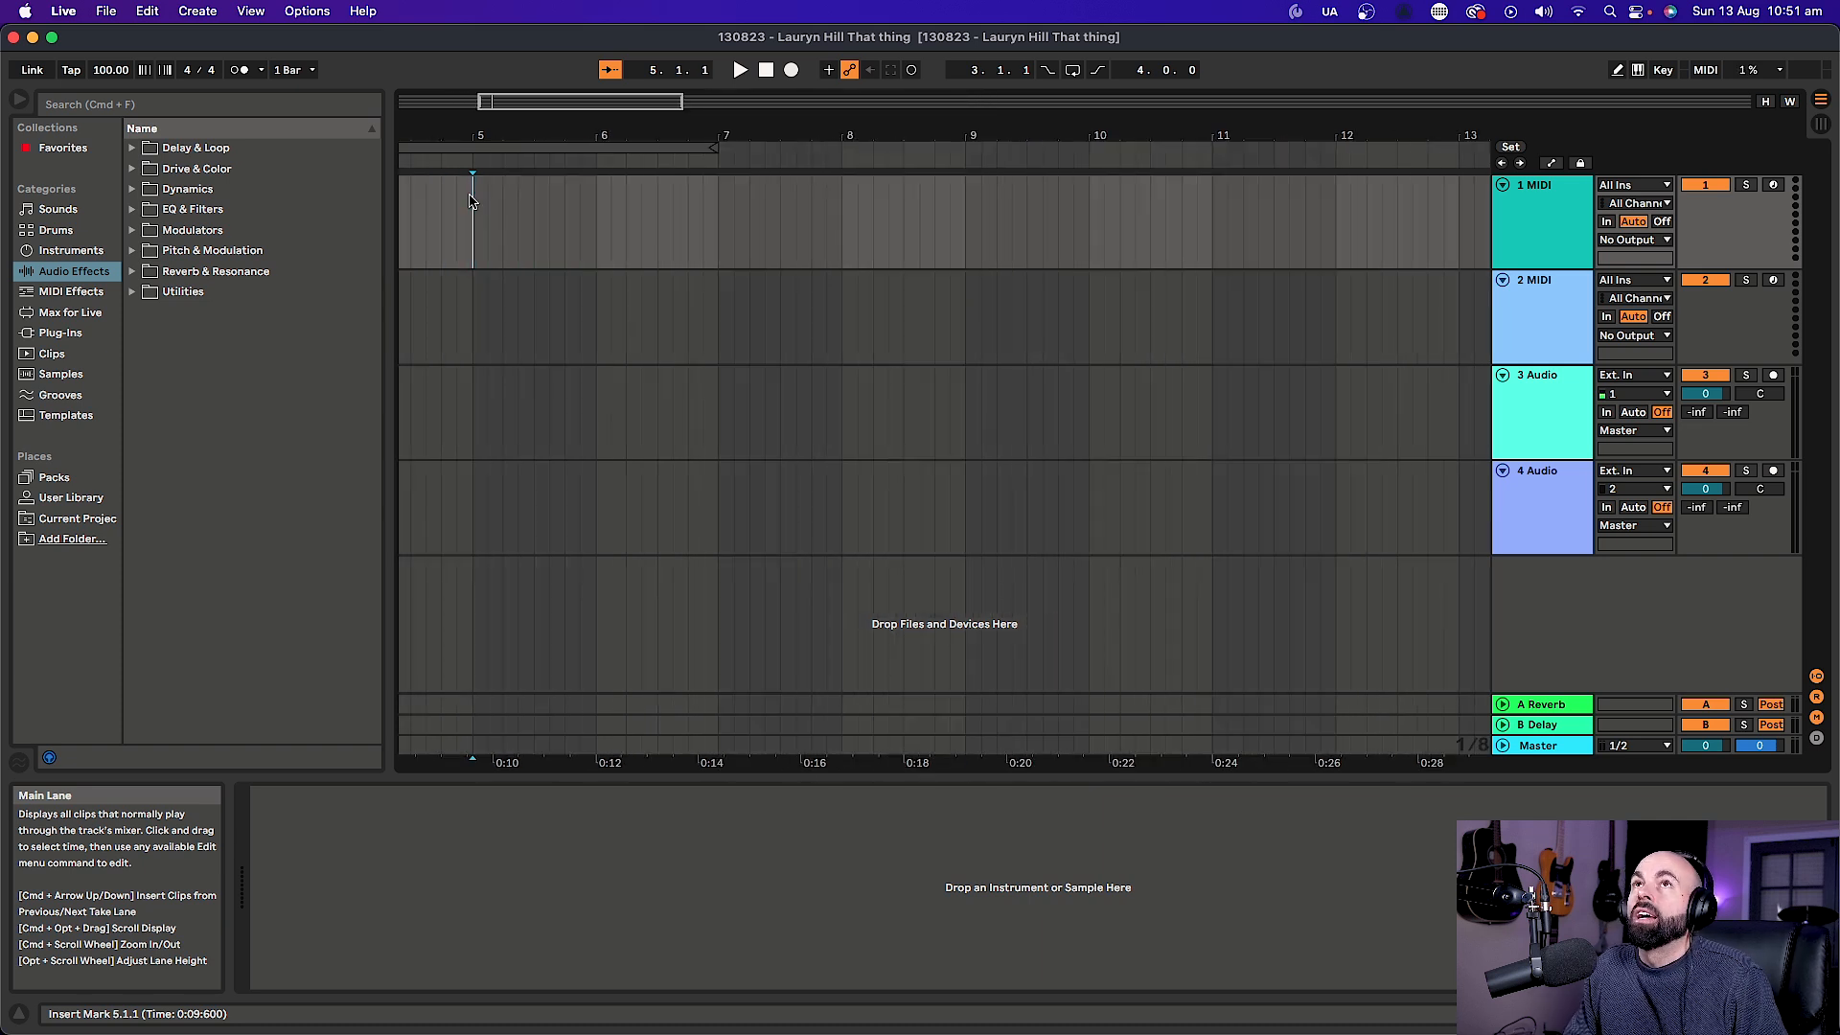
pyautogui.moveTo(474, 202); pyautogui.dragTo(600, 216)
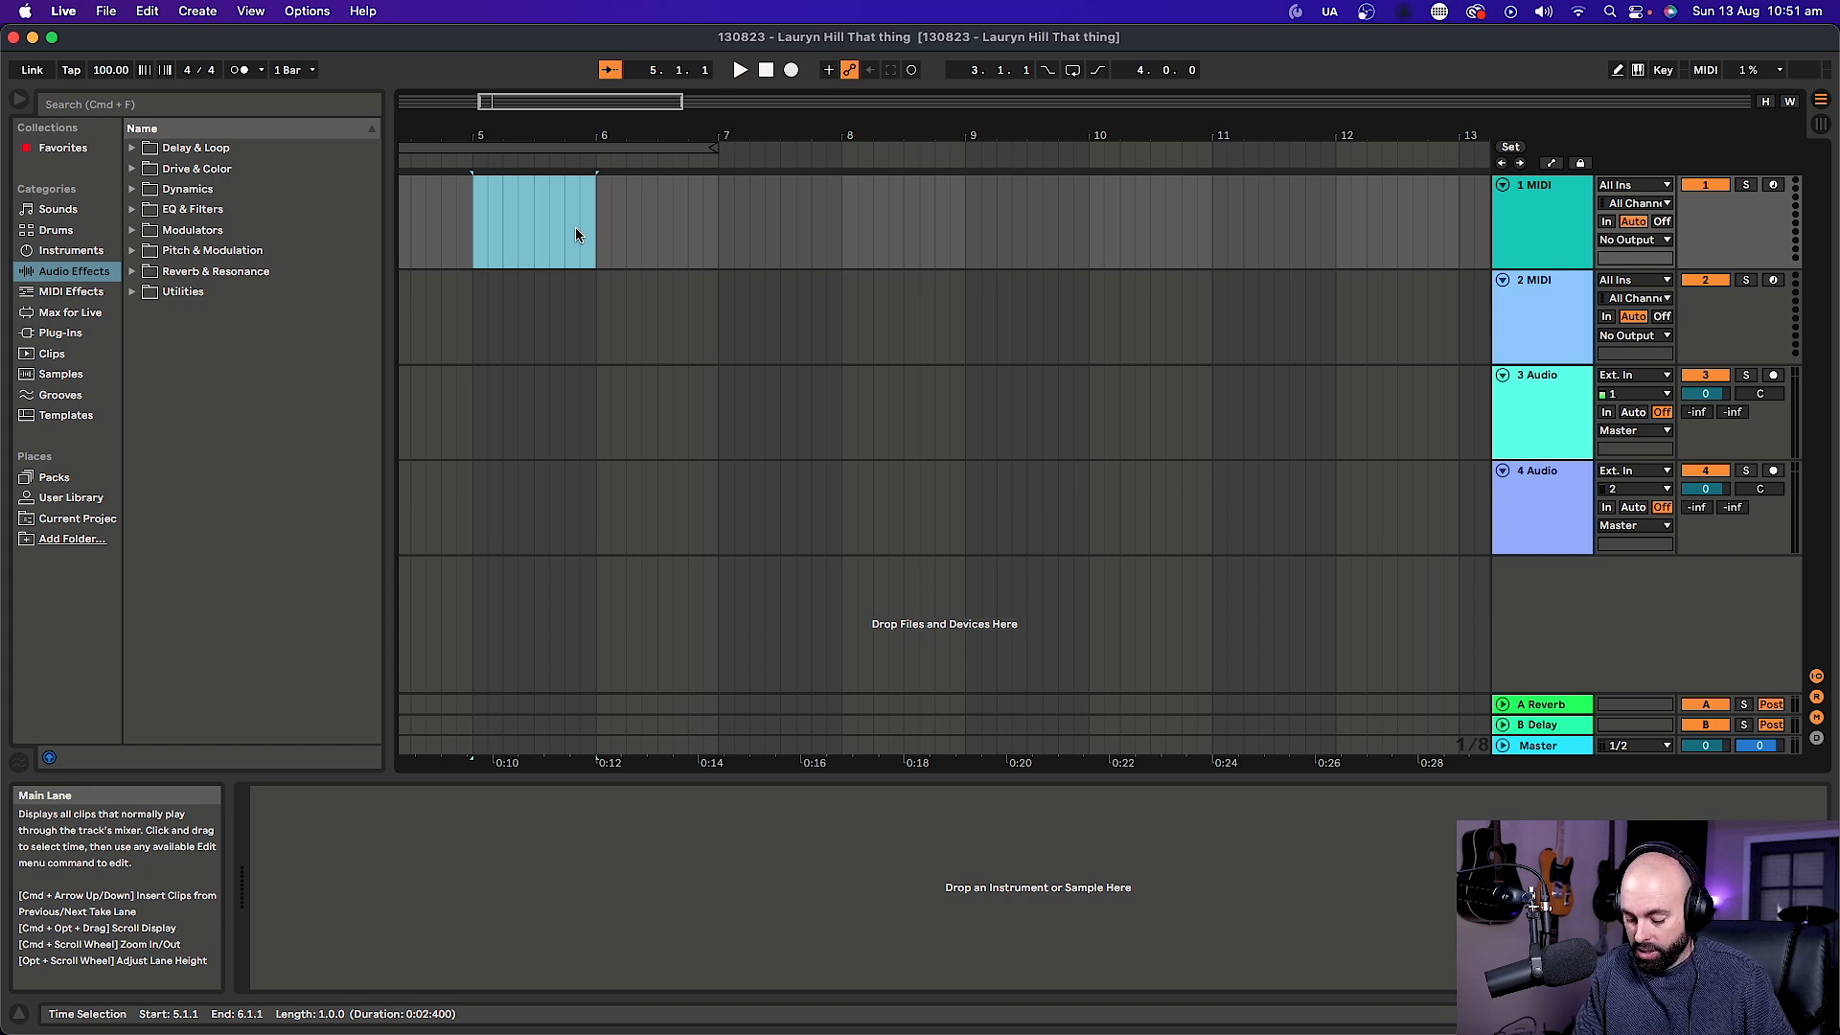
pyautogui.click(517, 227)
pyautogui.moveTo(473, 228); pyautogui.dragTo(594, 230)
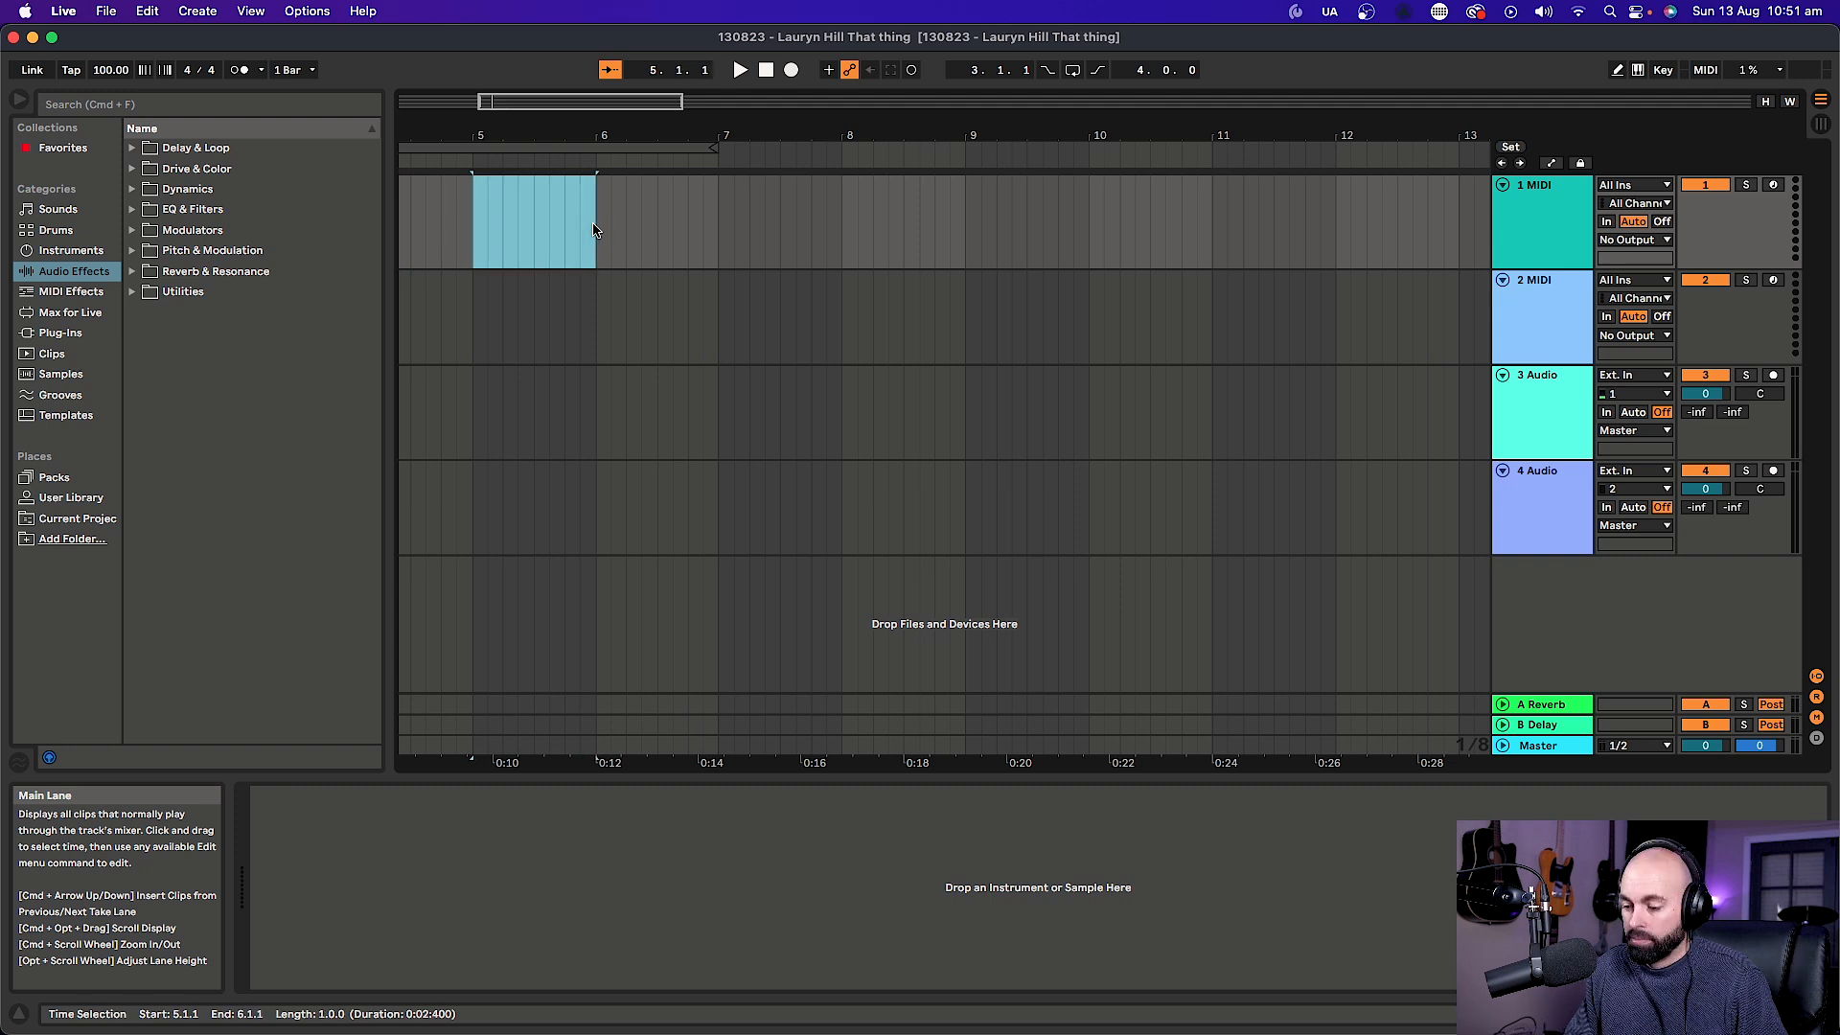
pyautogui.press('super+shift+m')
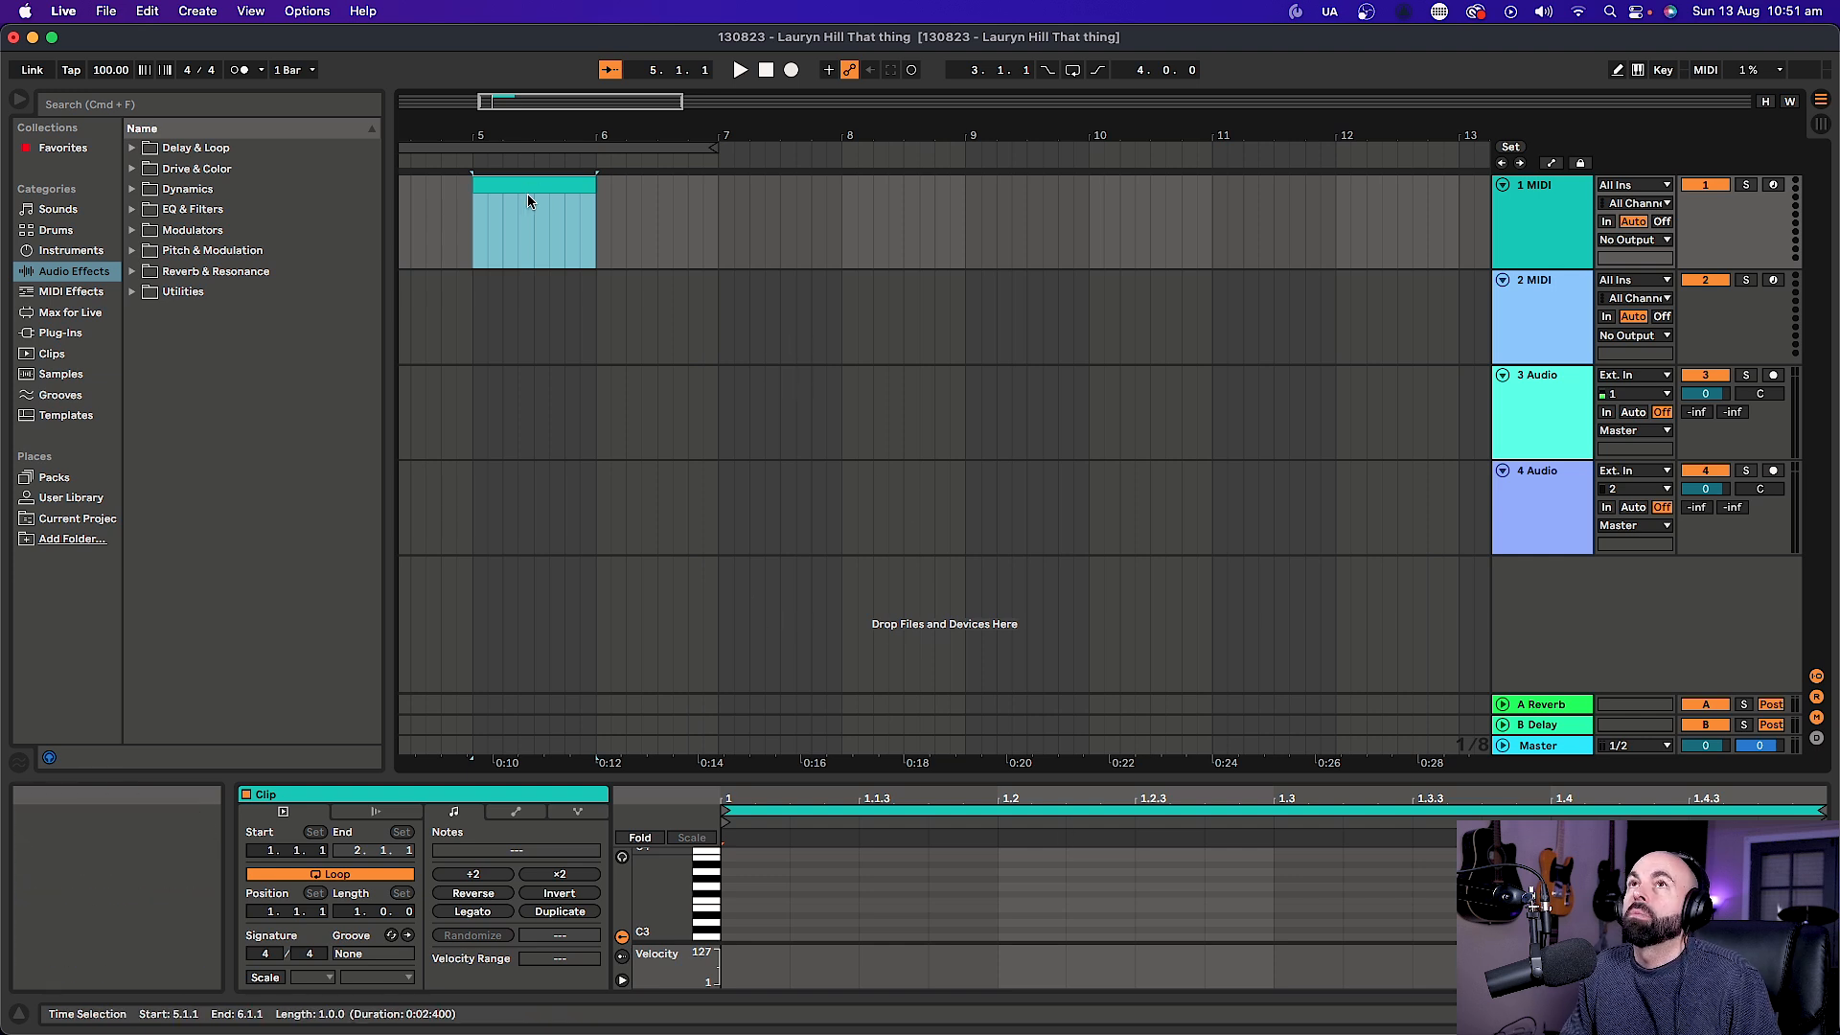
# Load the Clint West Kit drum preset onto the first MIDI track.
pyautogui.click(59, 232)
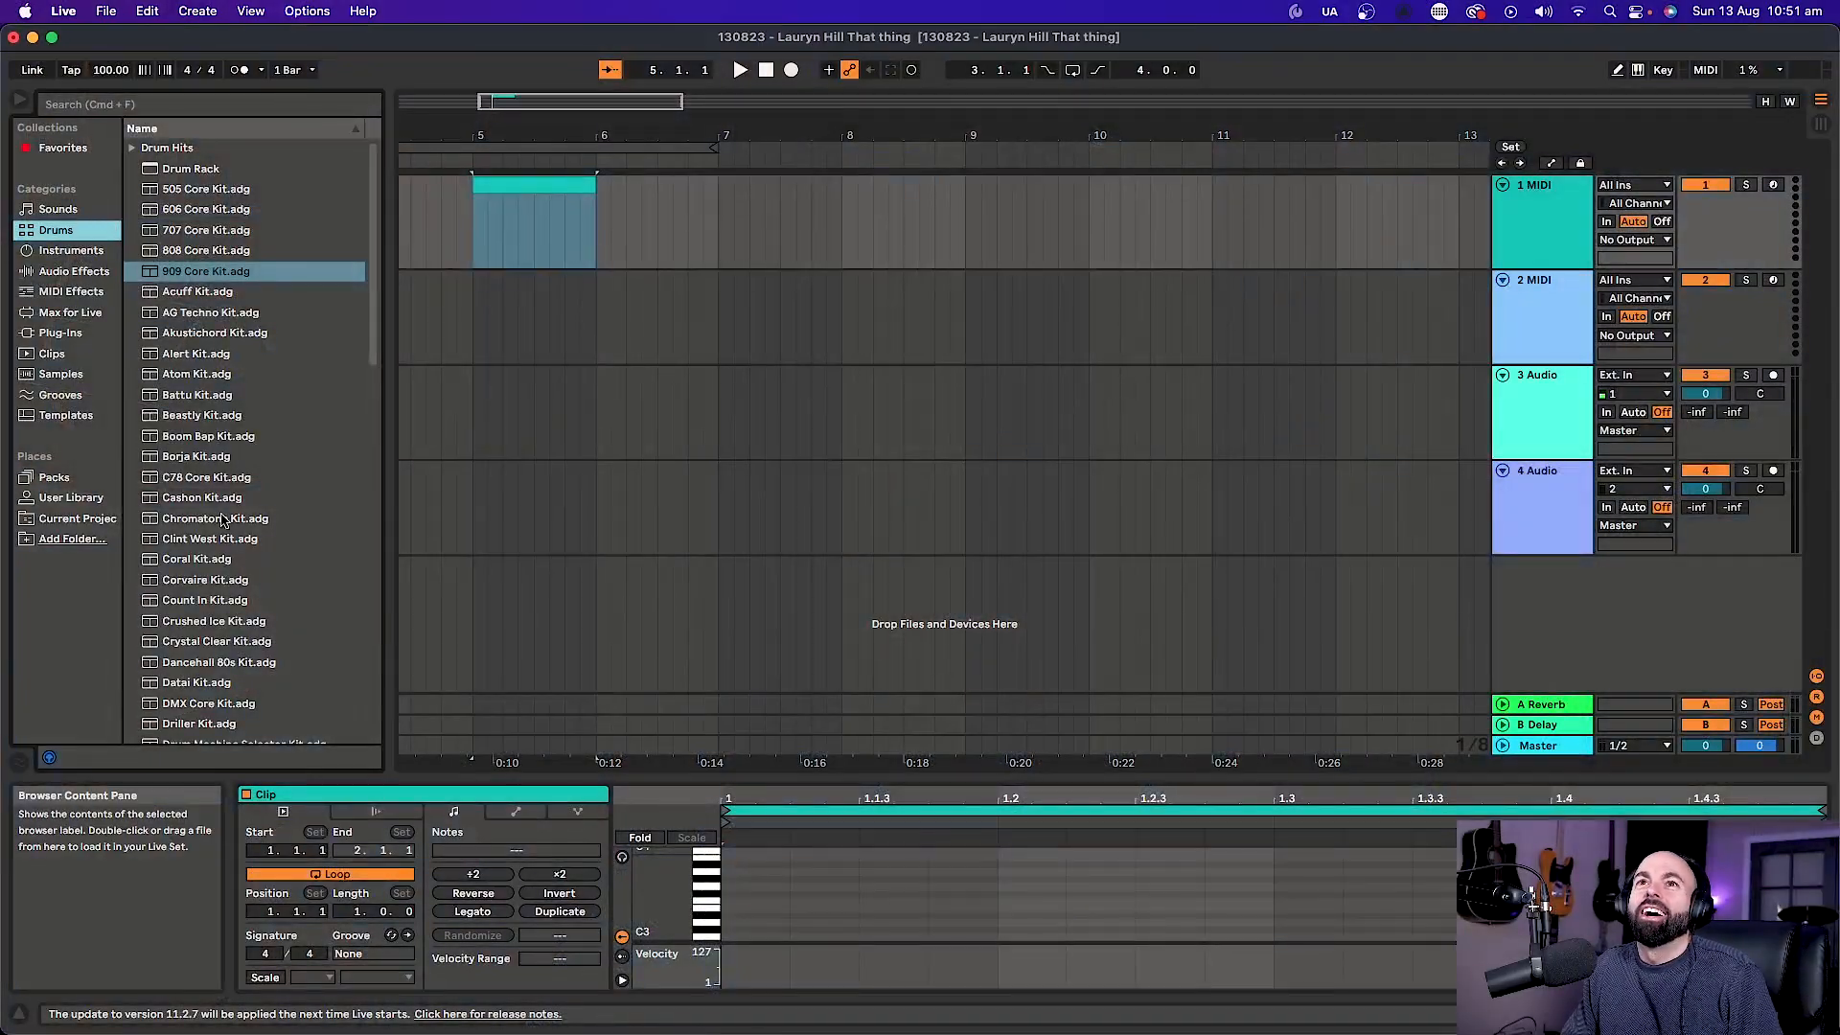
pyautogui.scroll(-1, 228, 650)
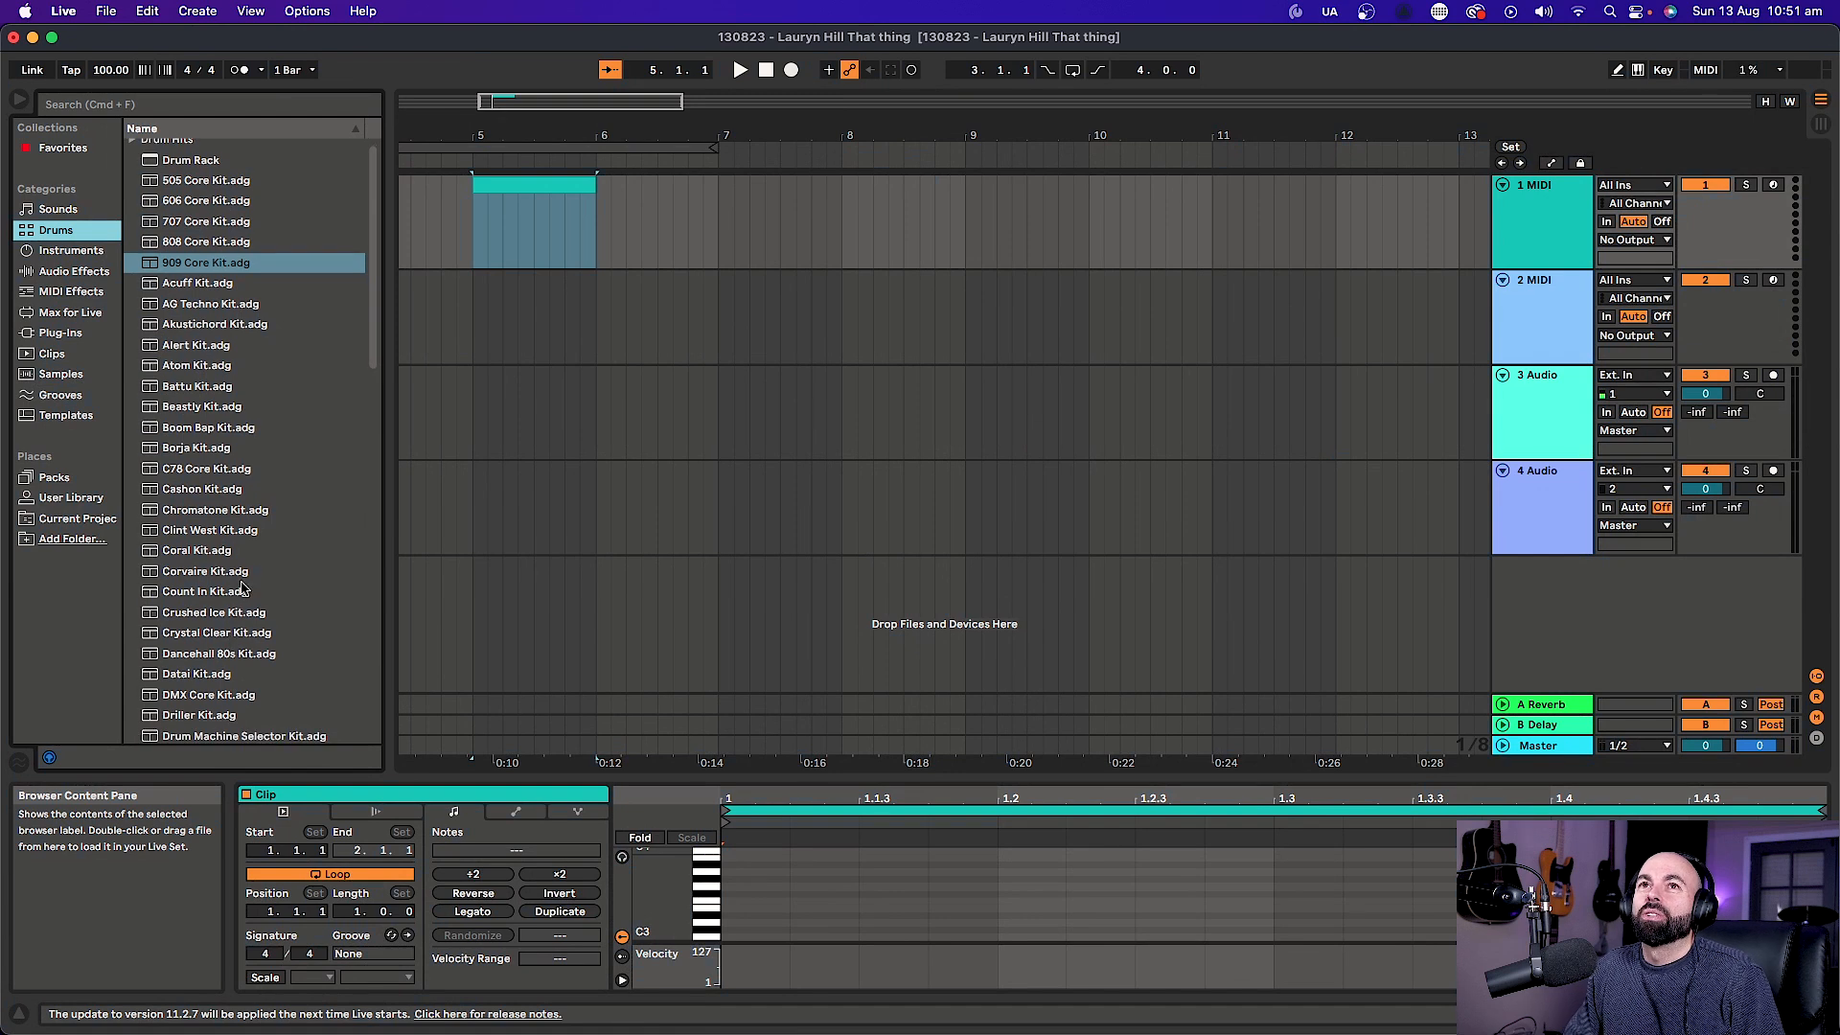
pyautogui.click(213, 532)
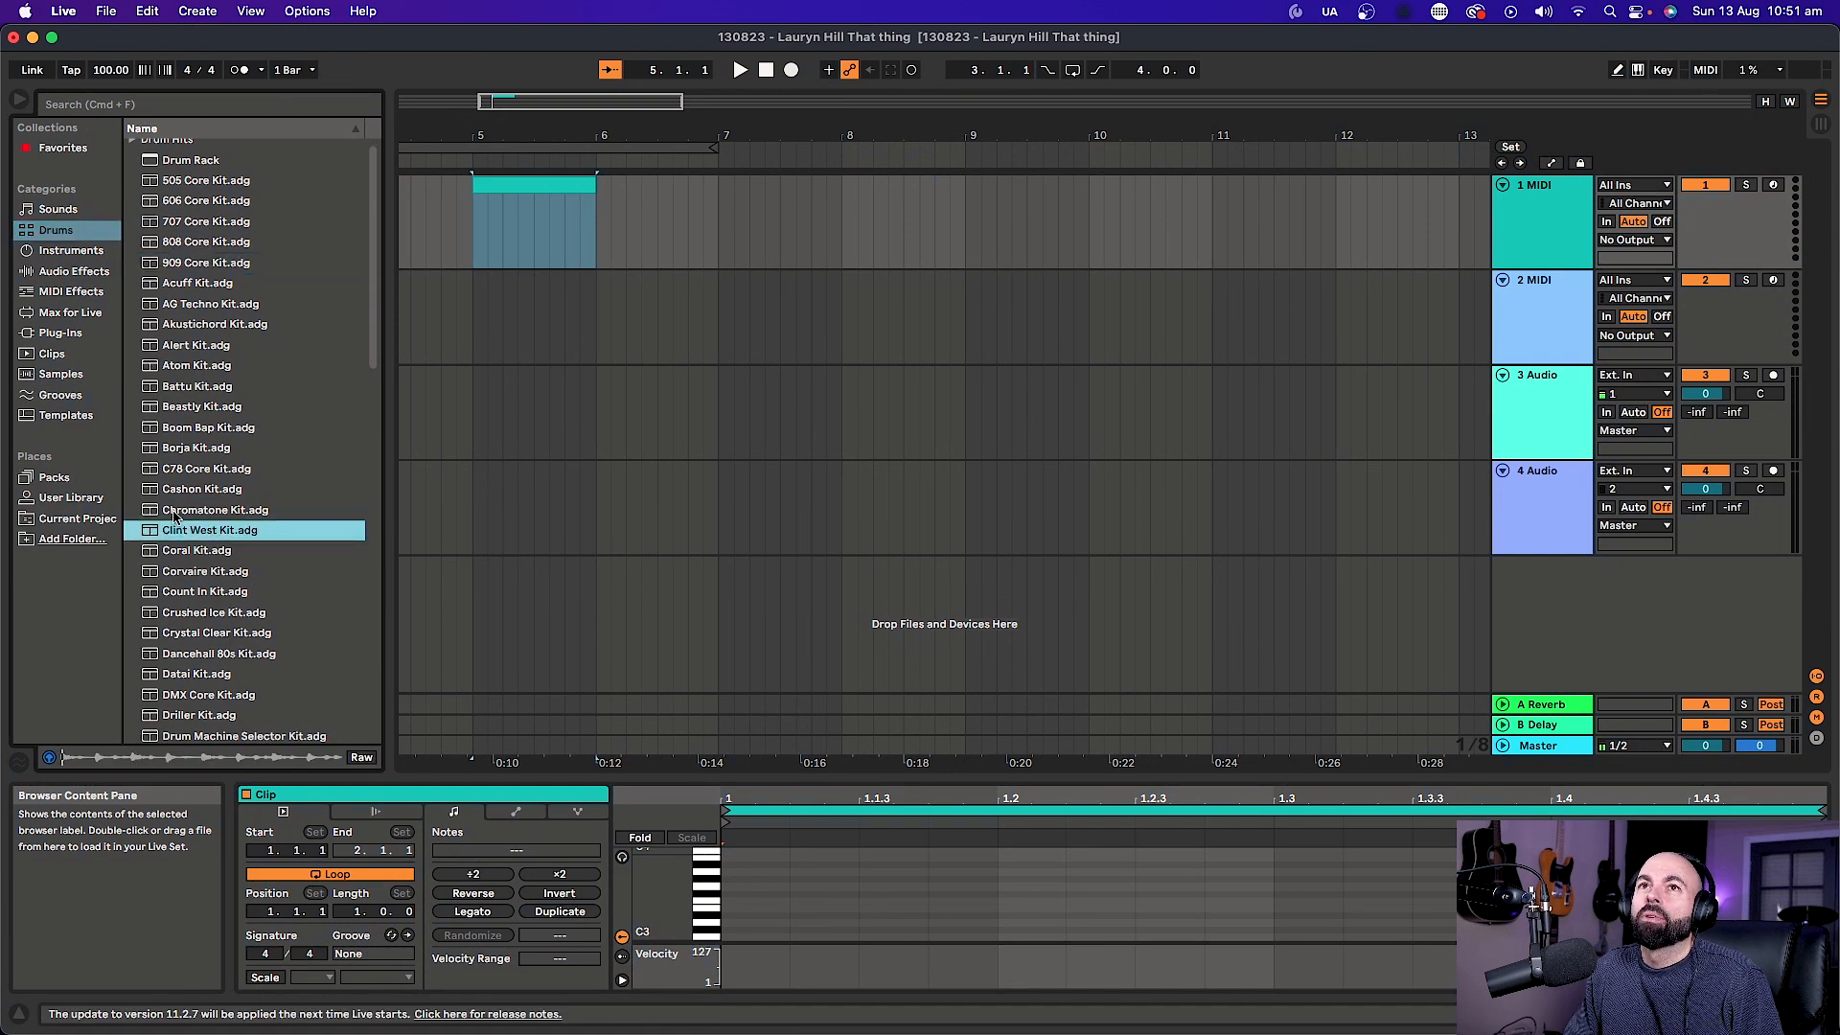
pyautogui.doubleClick(223, 531)
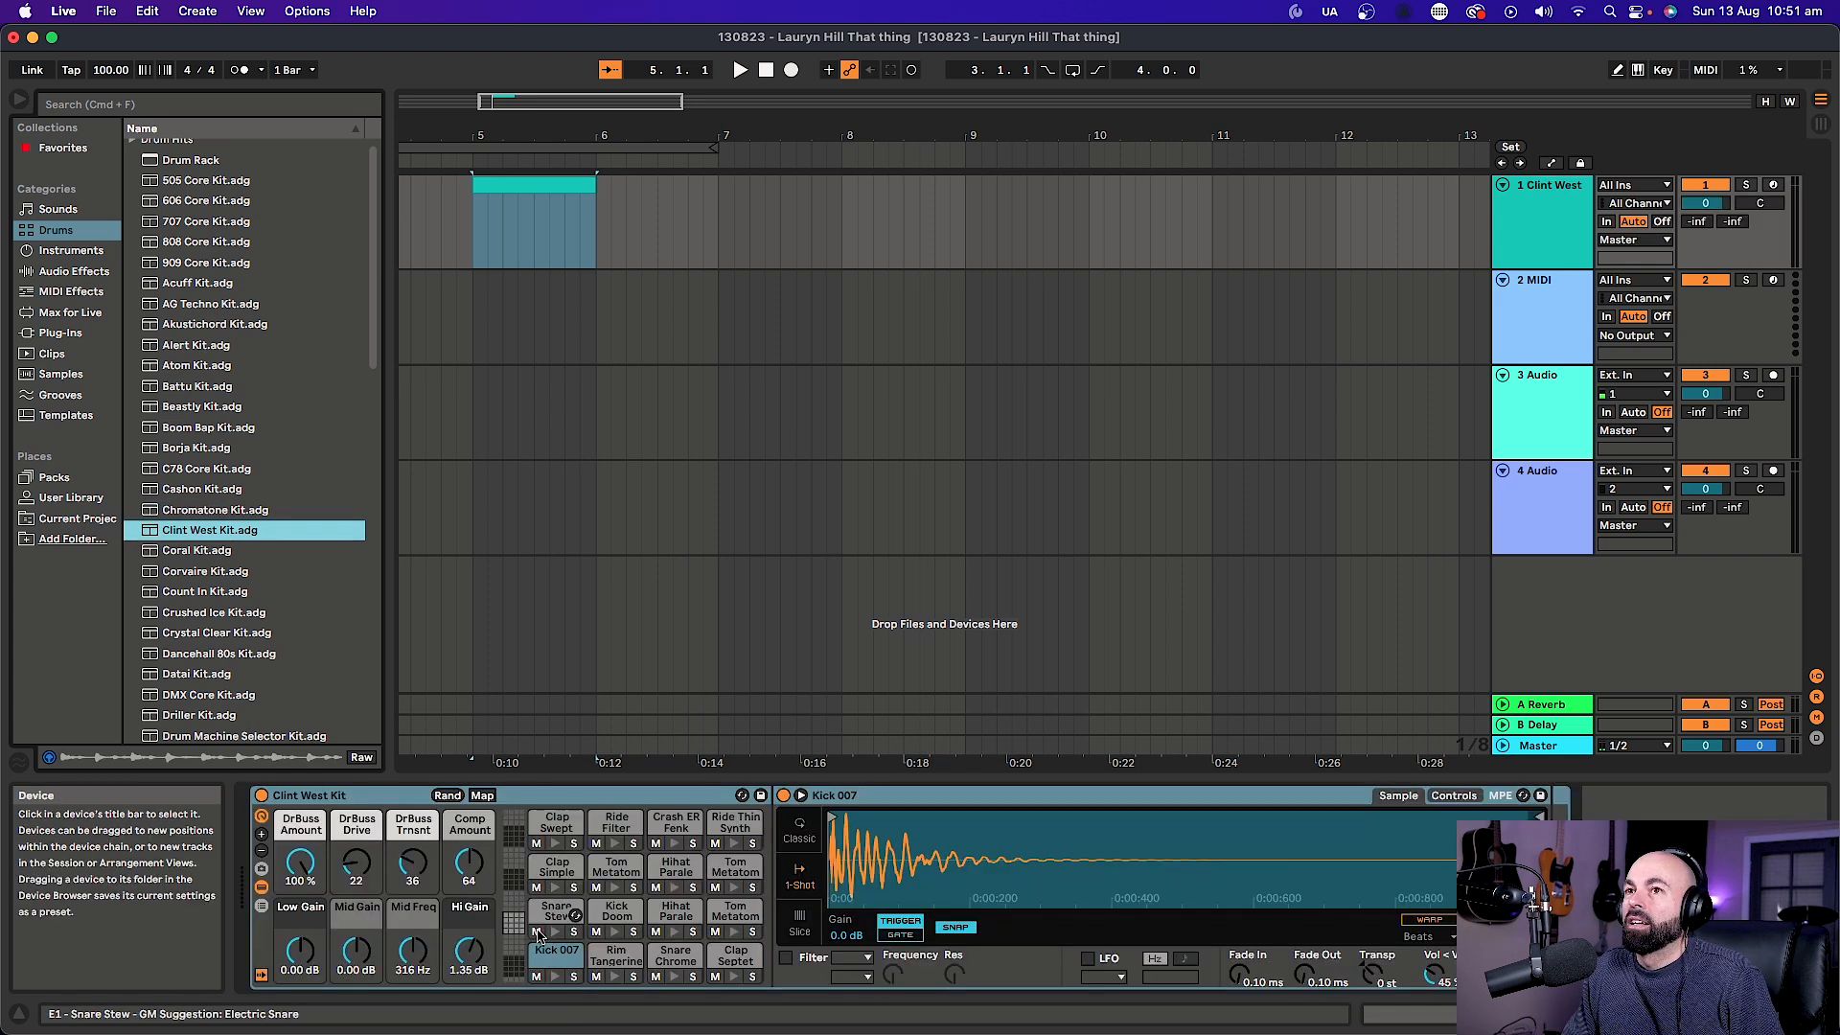
# Audition the kit's Kick 007, Rim Tangerine, Snare Chrome, closed Hihat Parale, Kick Doom and Snare Stew pads.
pyautogui.click(556, 976)
pyautogui.click(556, 977)
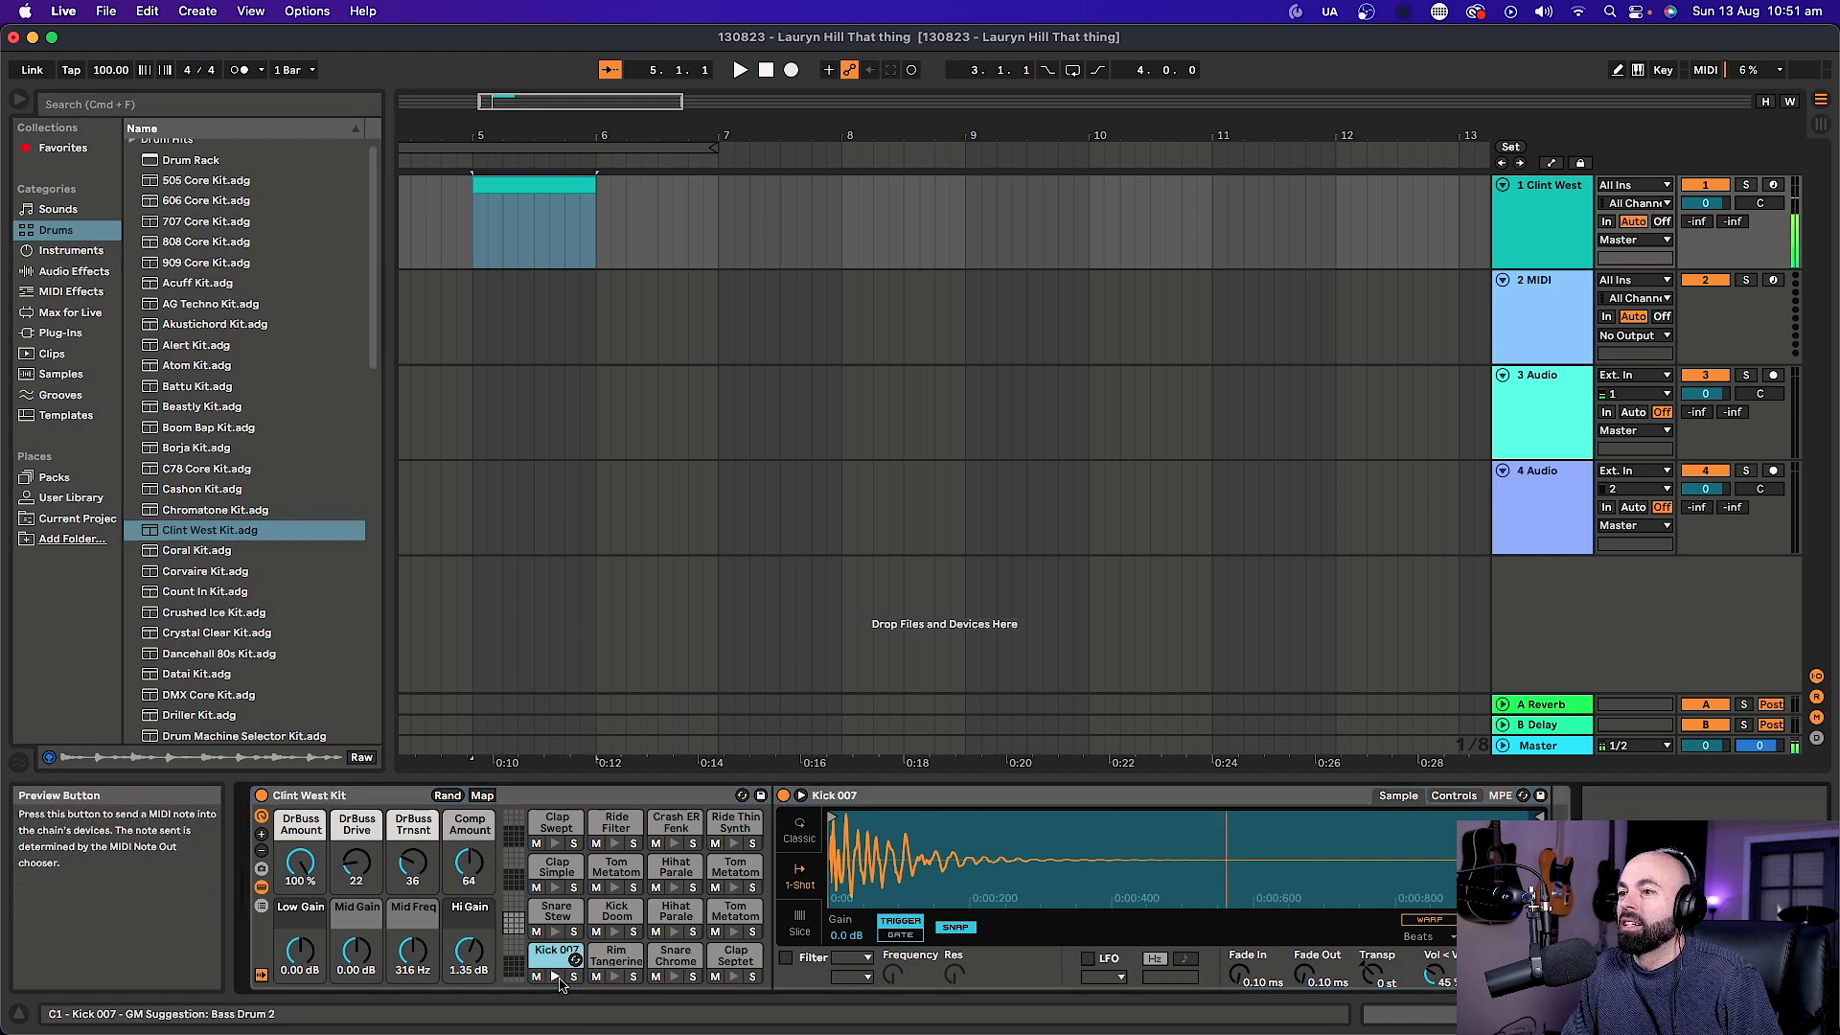
pyautogui.click(555, 976)
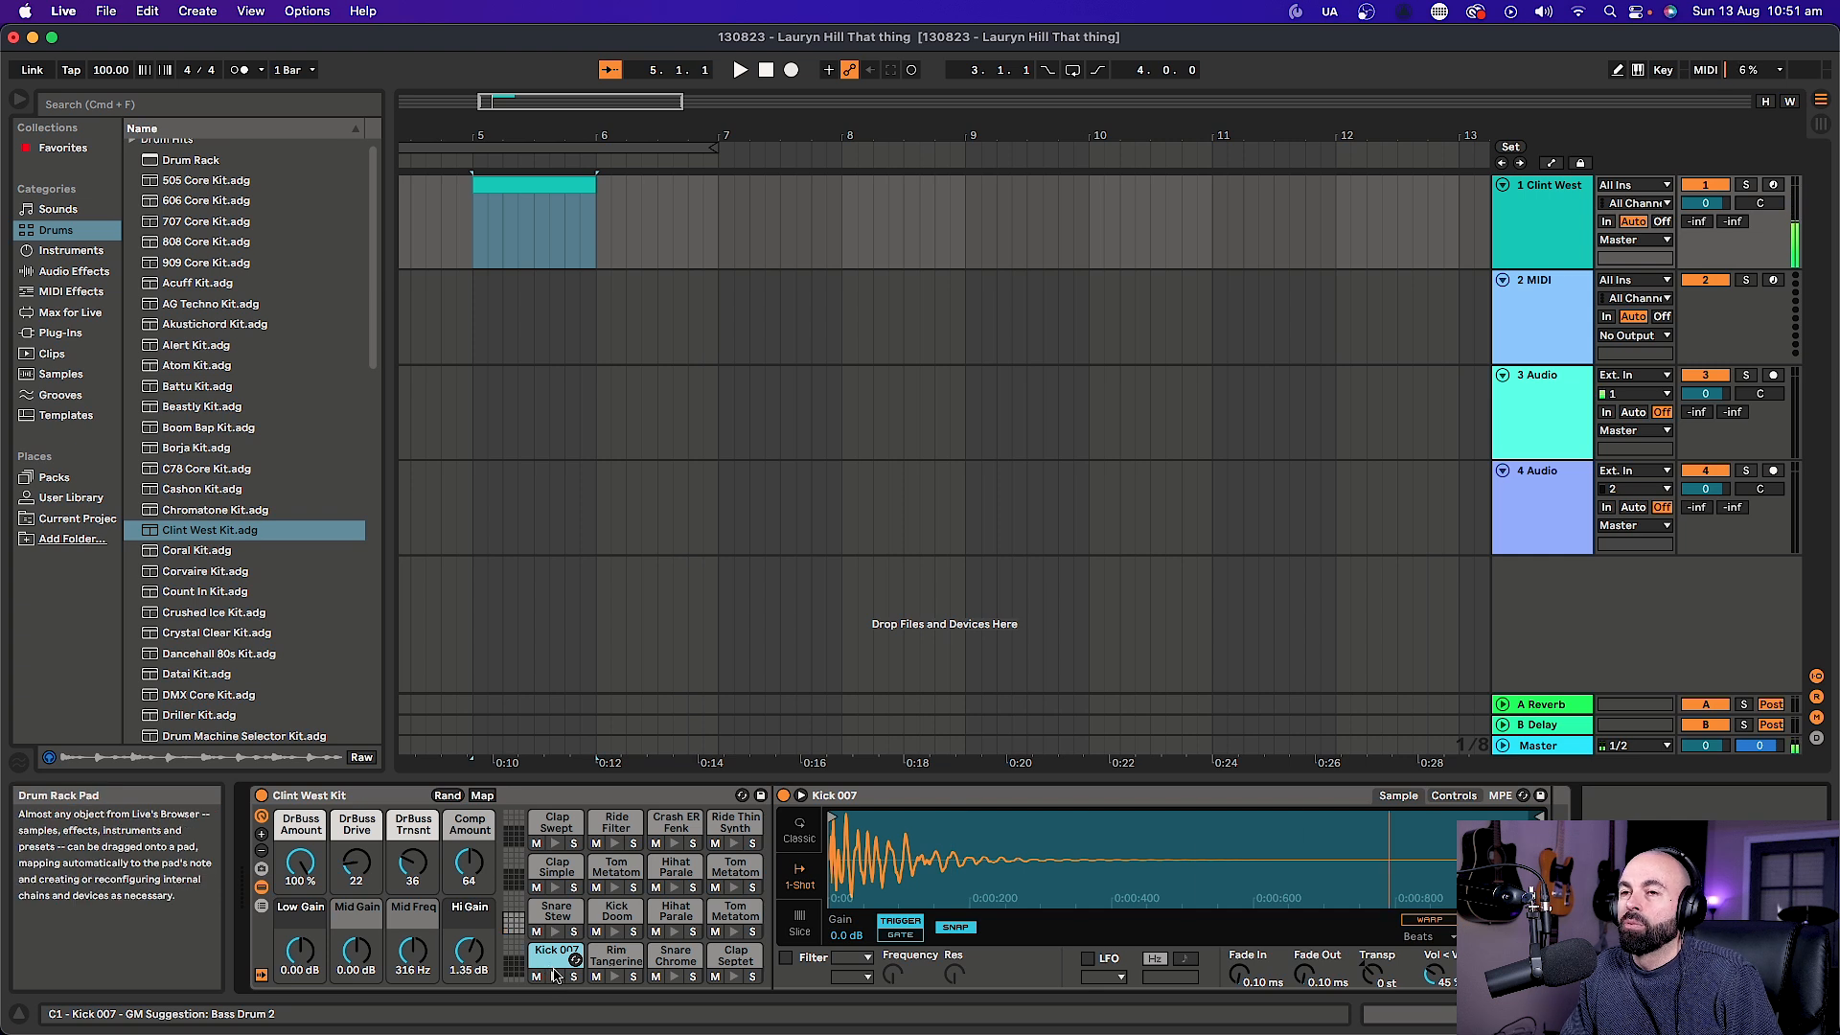
pyautogui.click(615, 977)
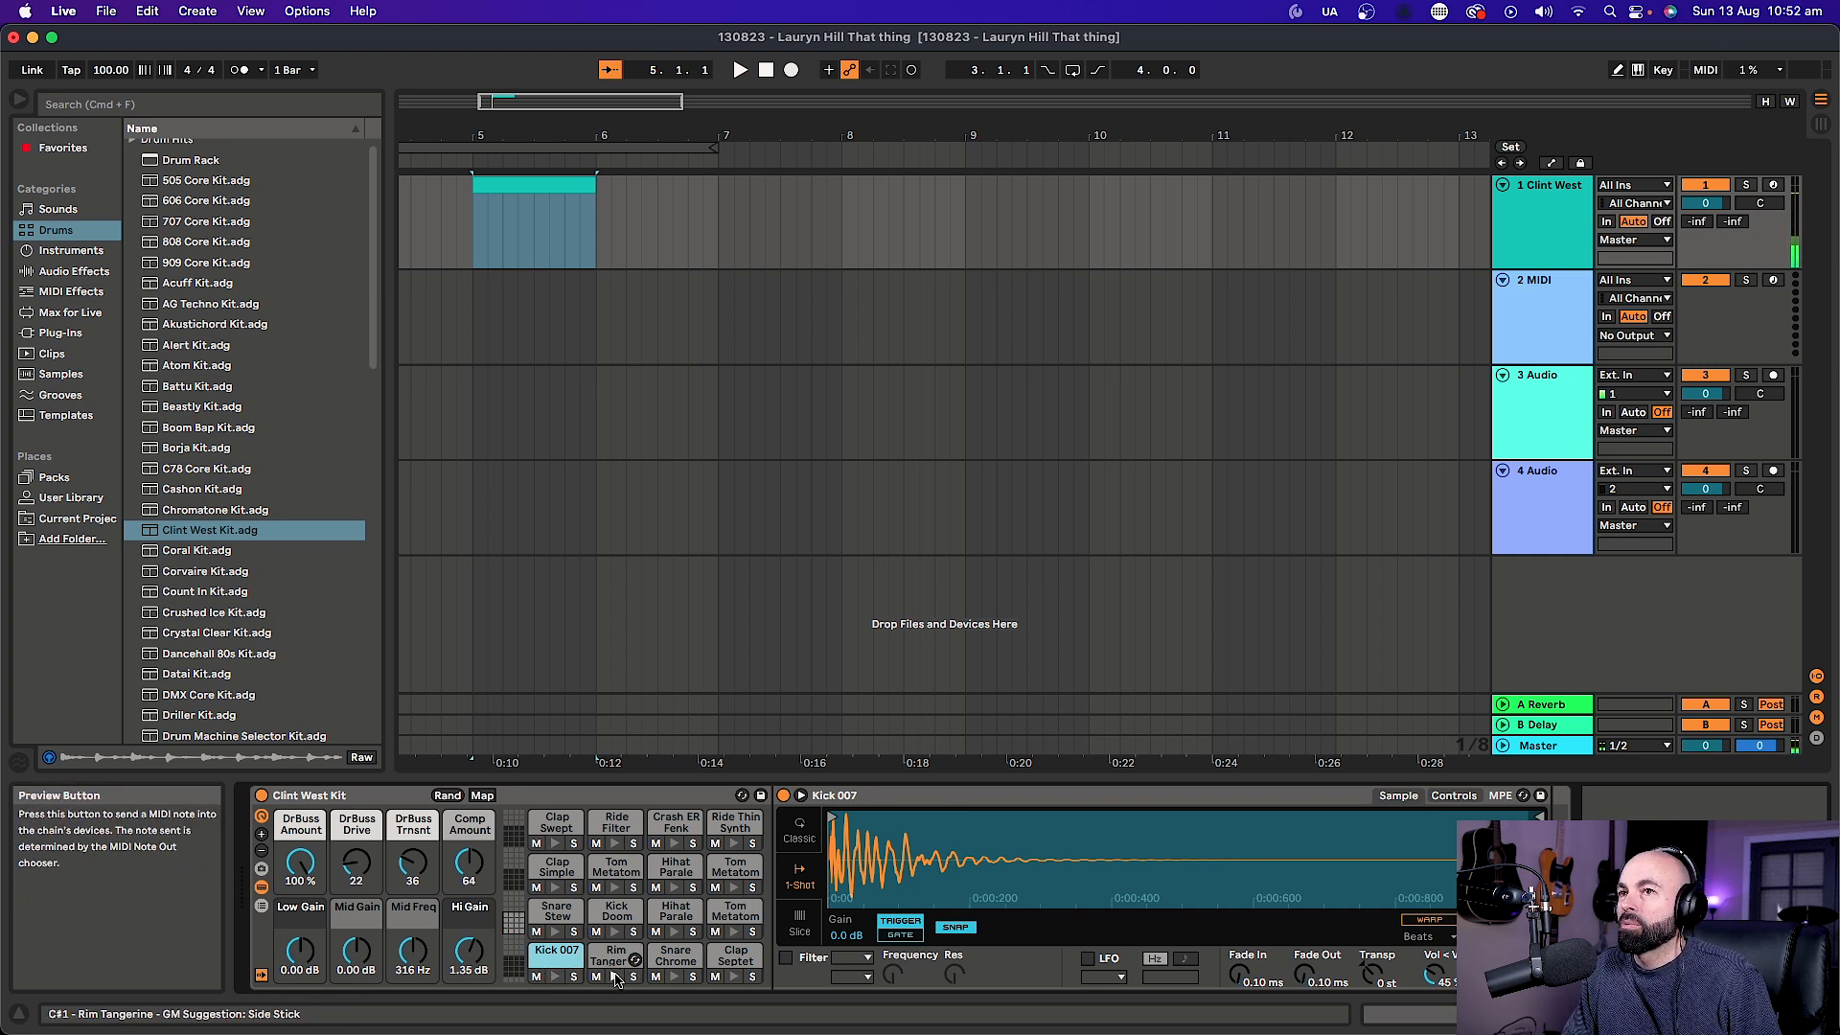
pyautogui.click(675, 976)
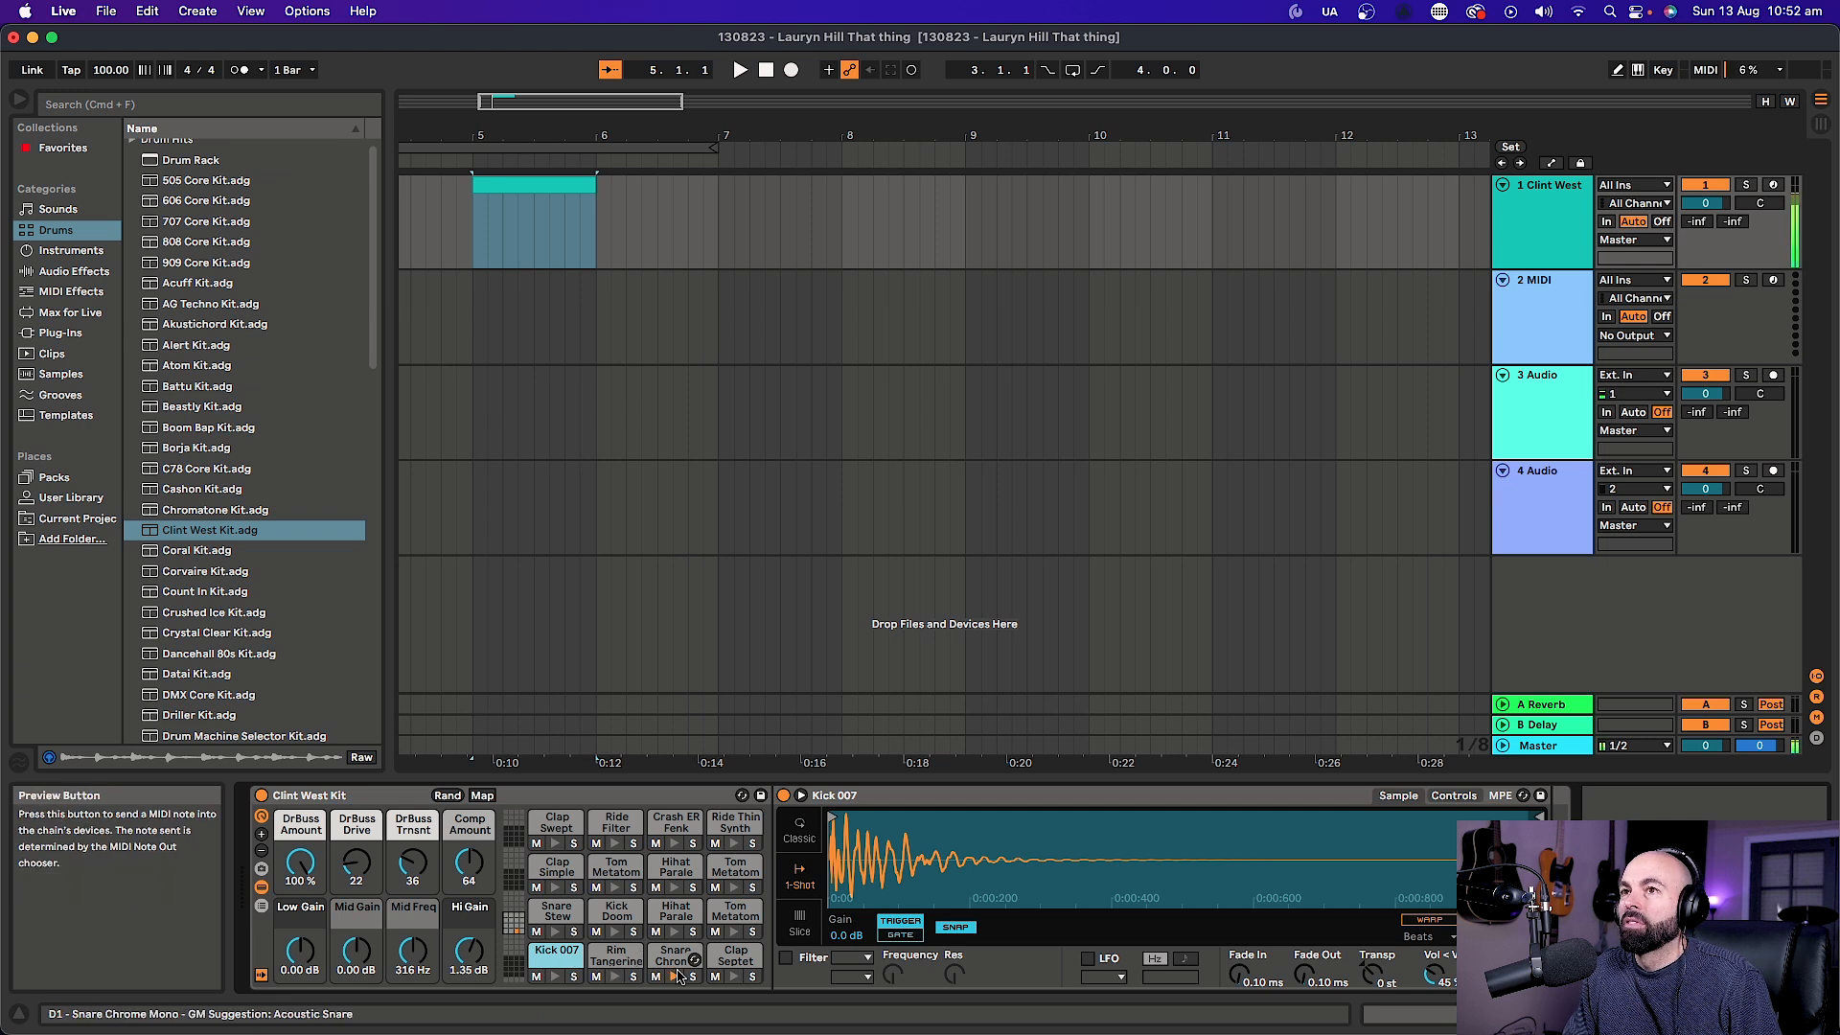
pyautogui.click(676, 976)
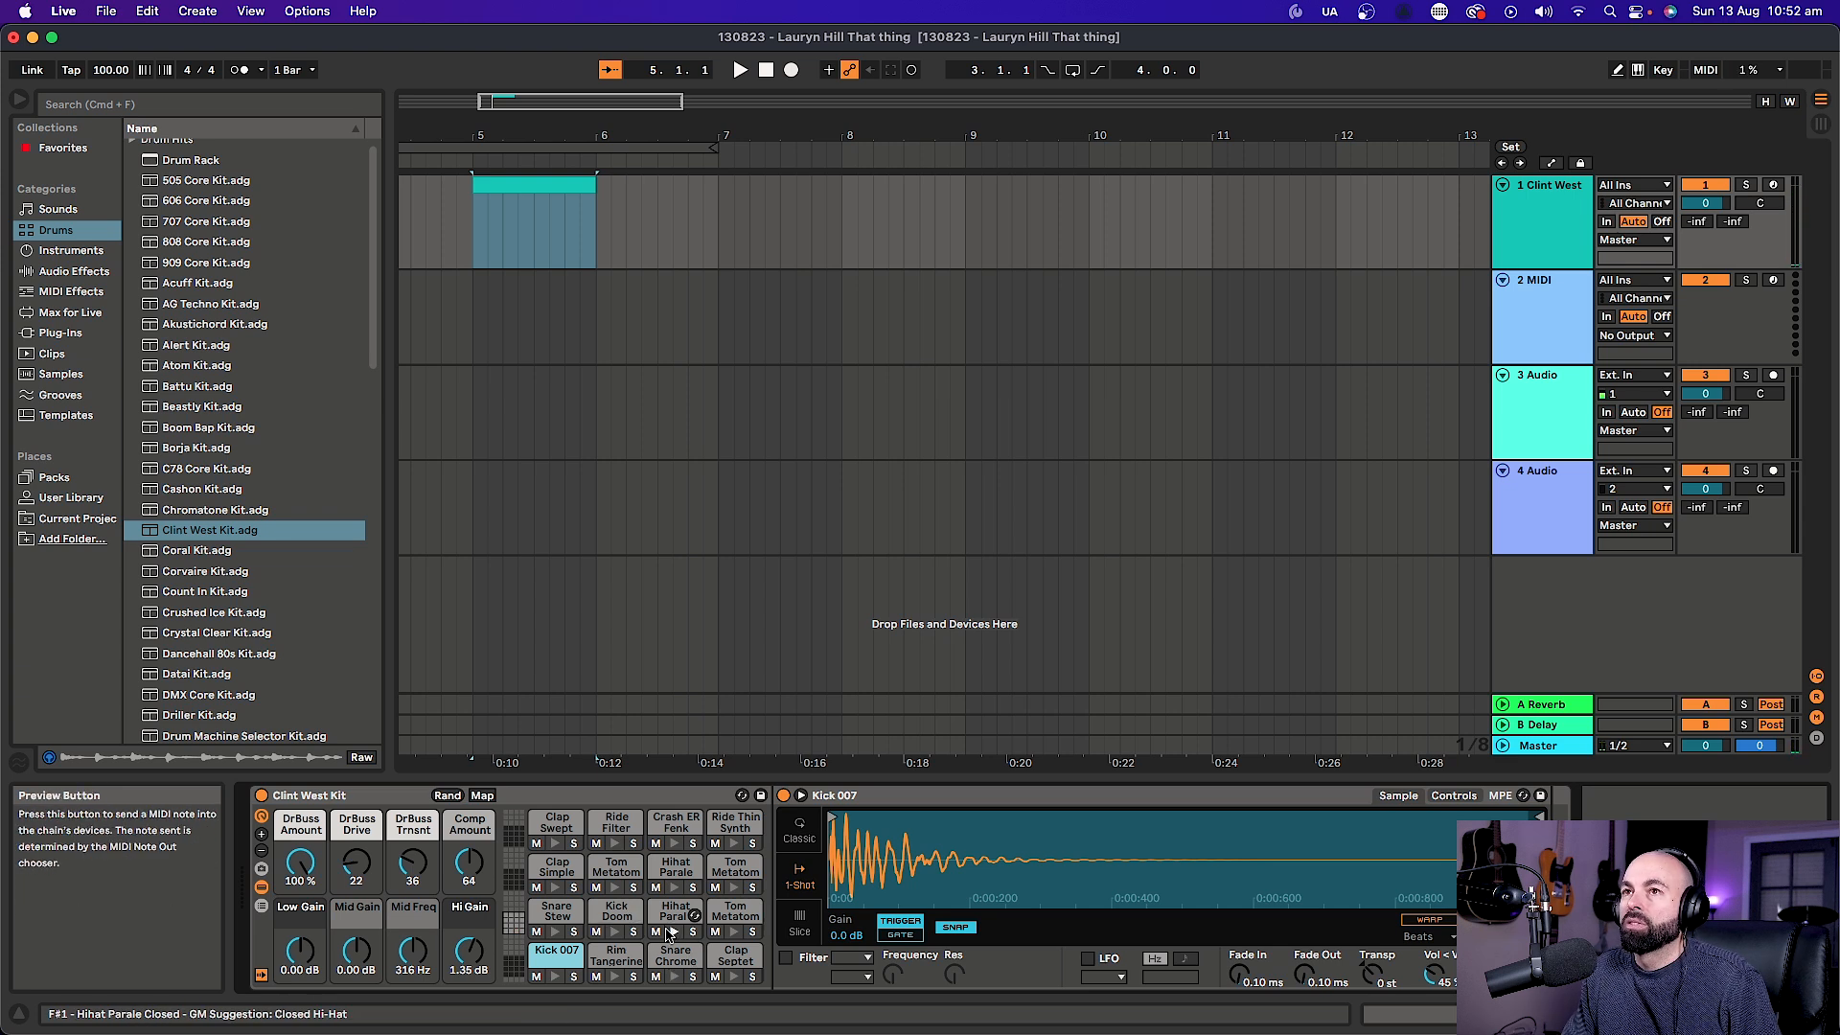
pyautogui.click(672, 933)
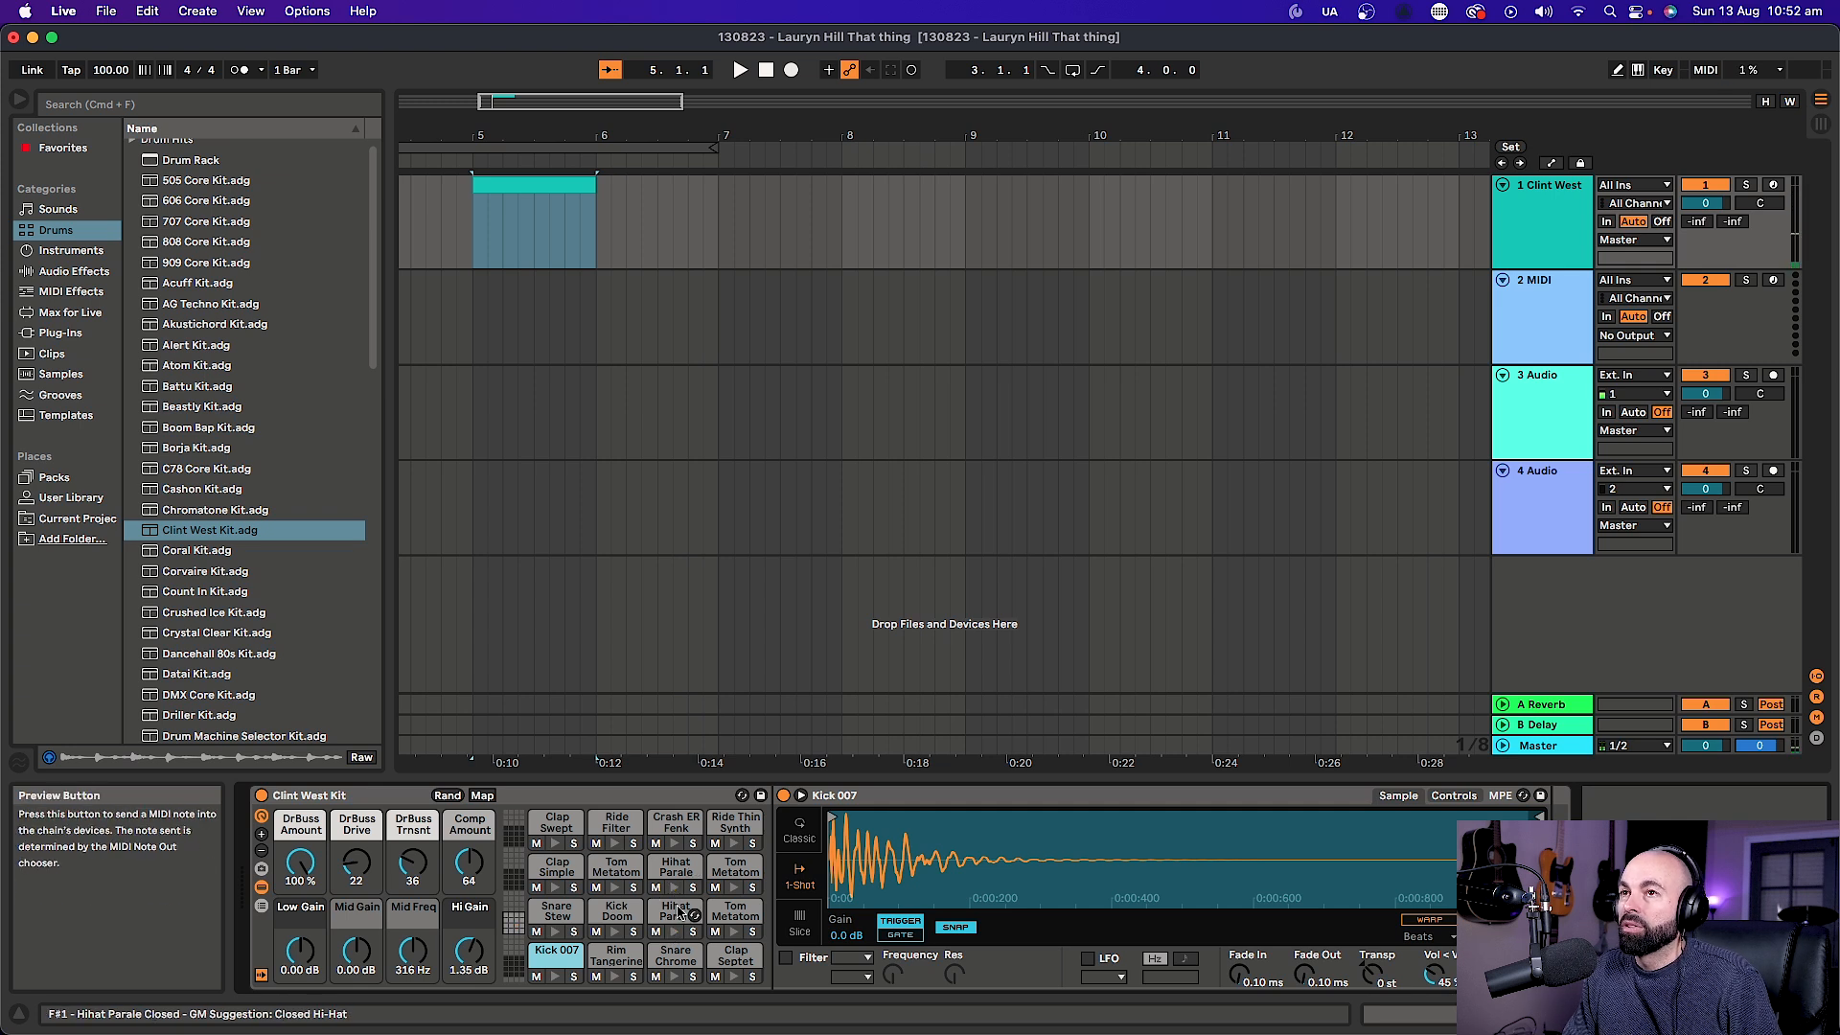
pyautogui.click(675, 932)
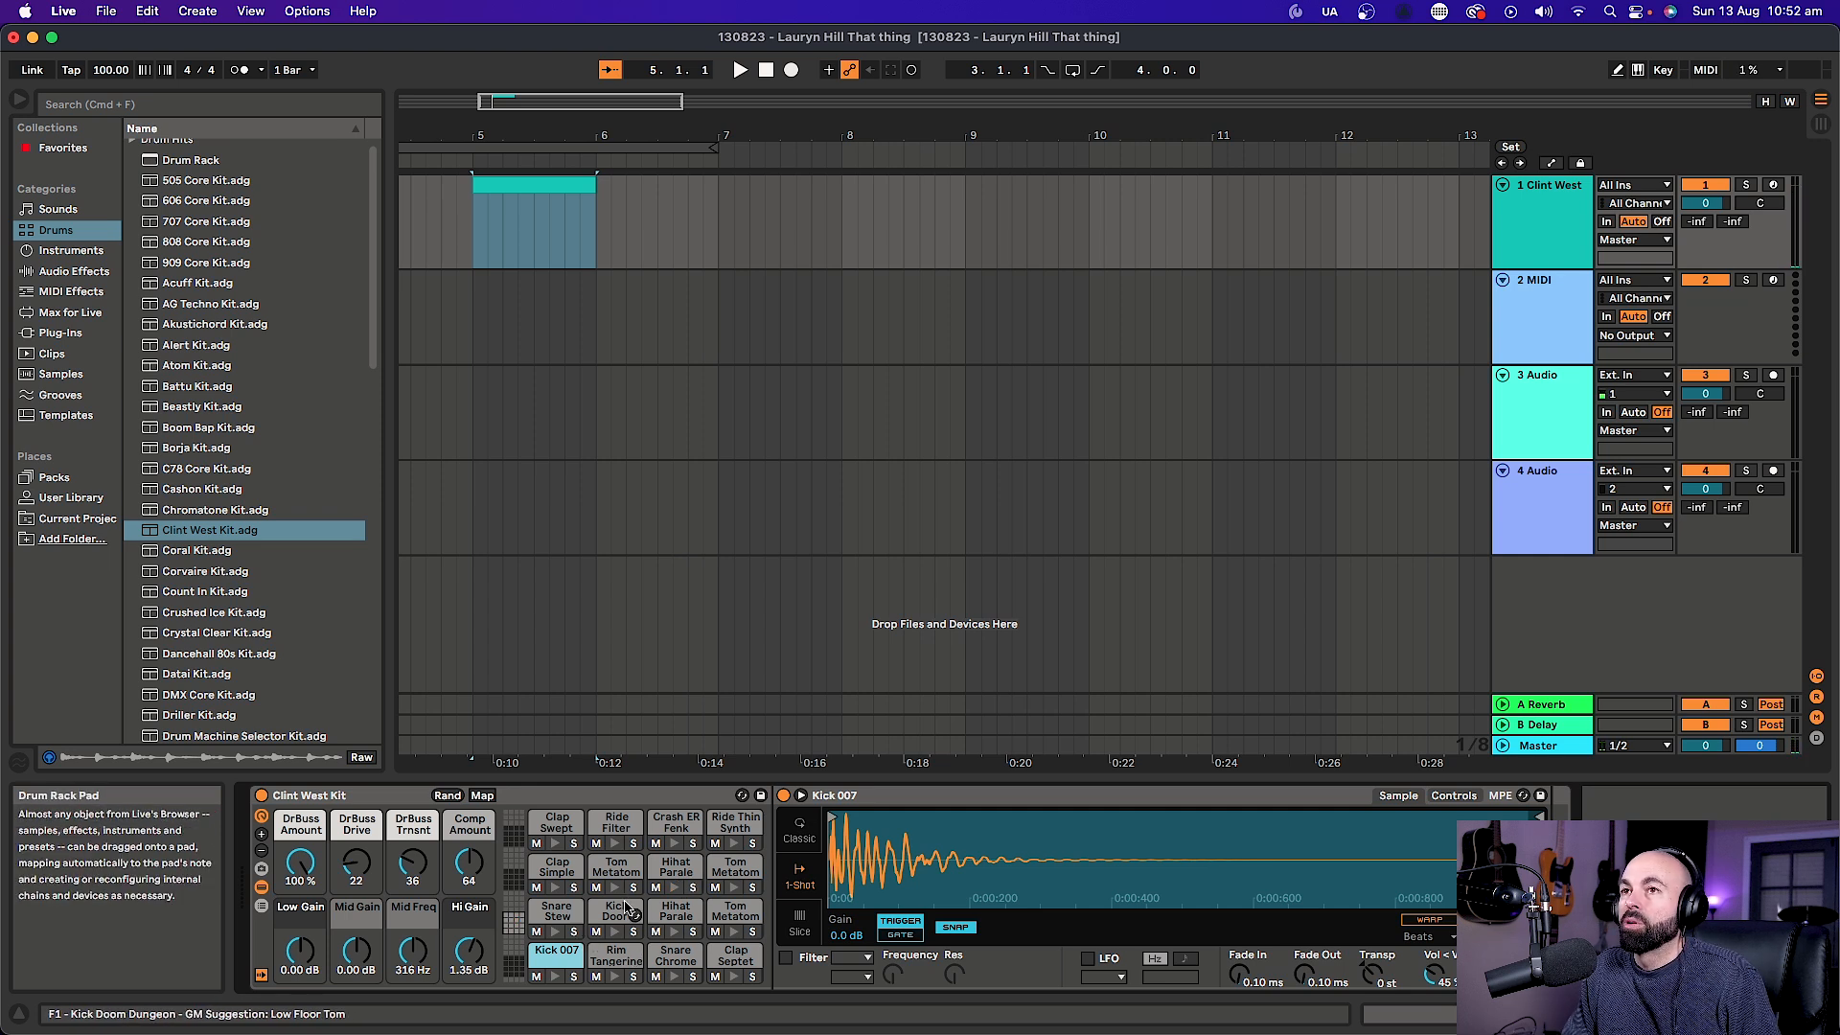
pyautogui.click(616, 937)
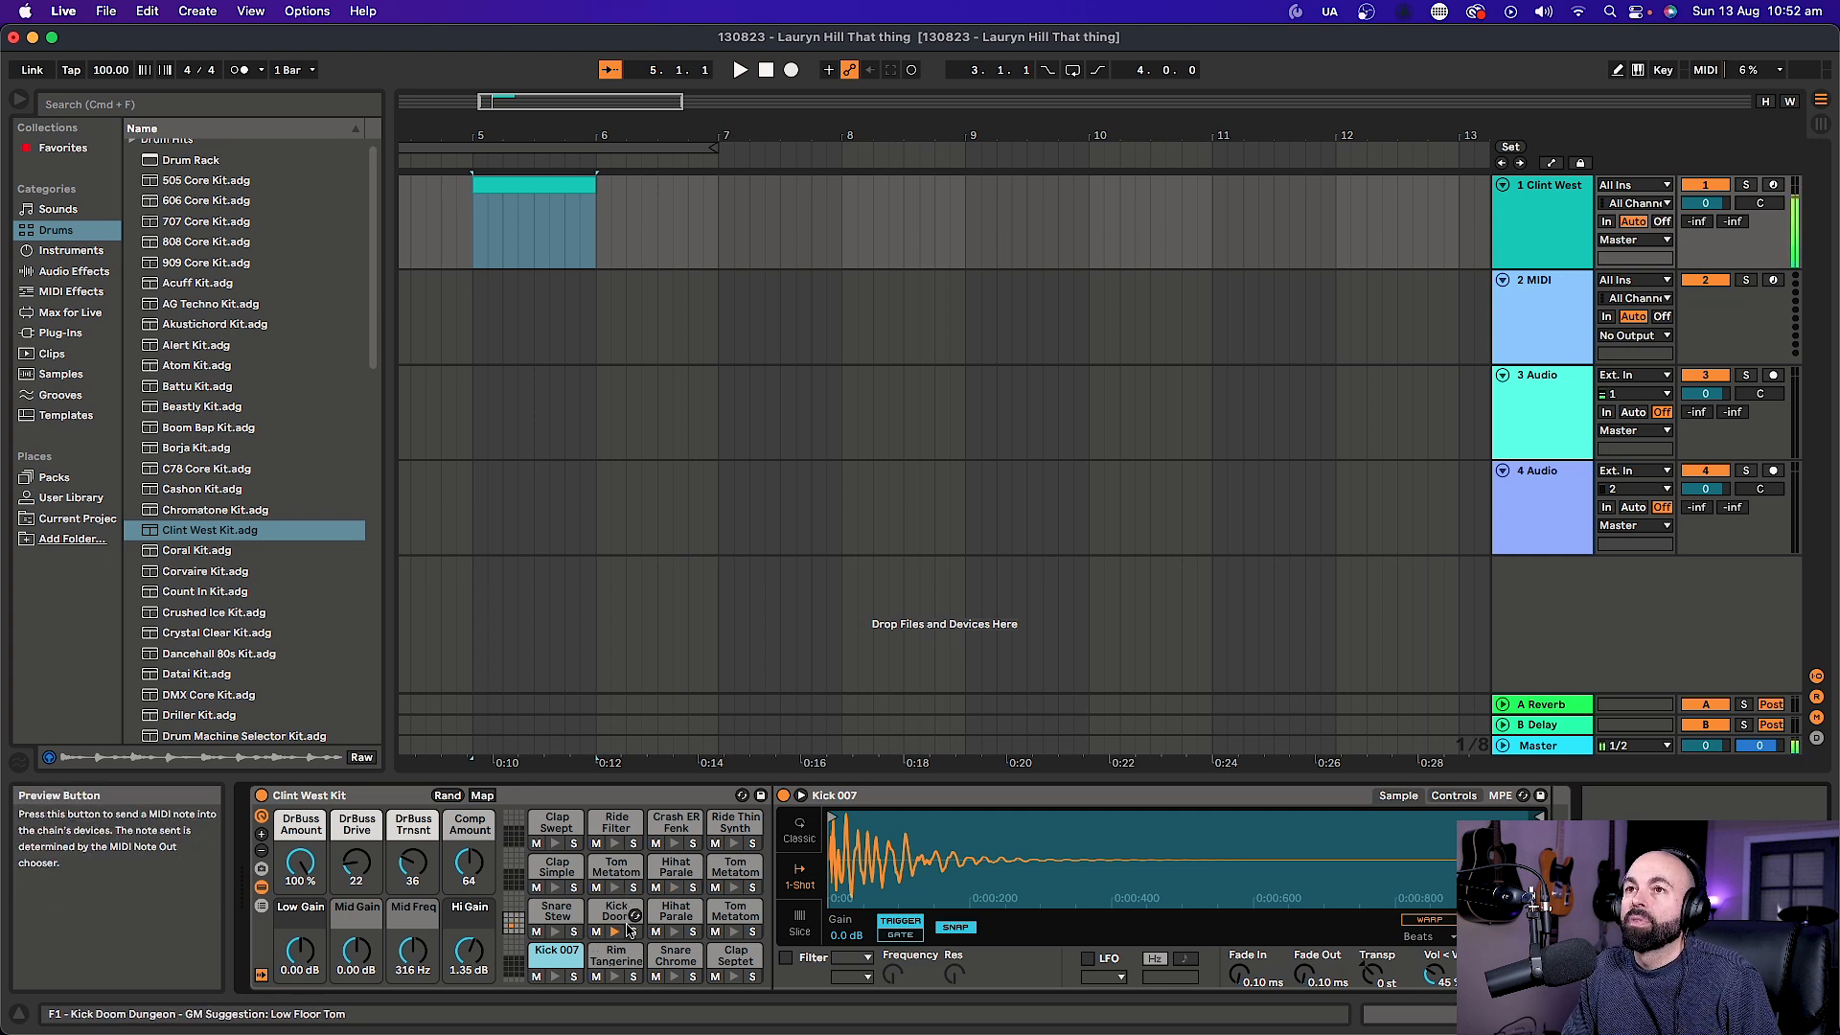
pyautogui.click(553, 932)
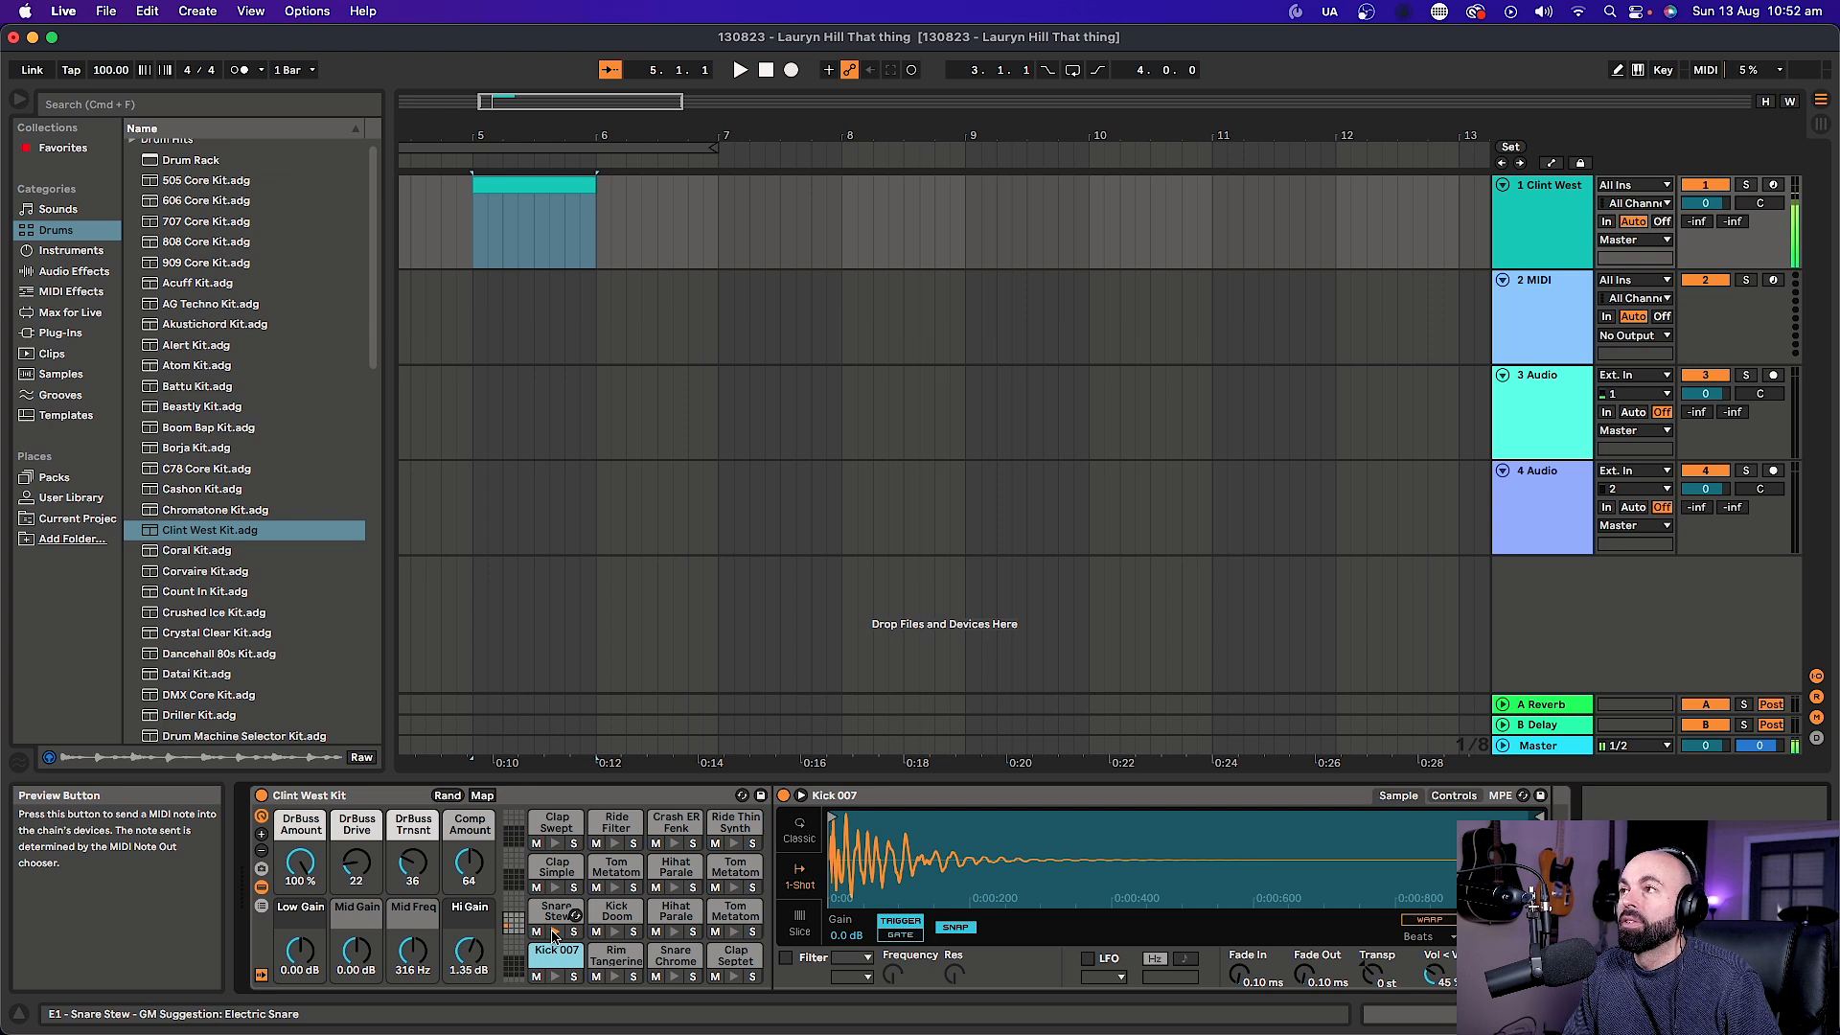
# Audition the Clap Septet pad, and try the Coral Kit preset on the first MIDI track with its Rim 3k Sharp pad.
pyautogui.click(735, 956)
pyautogui.click(734, 977)
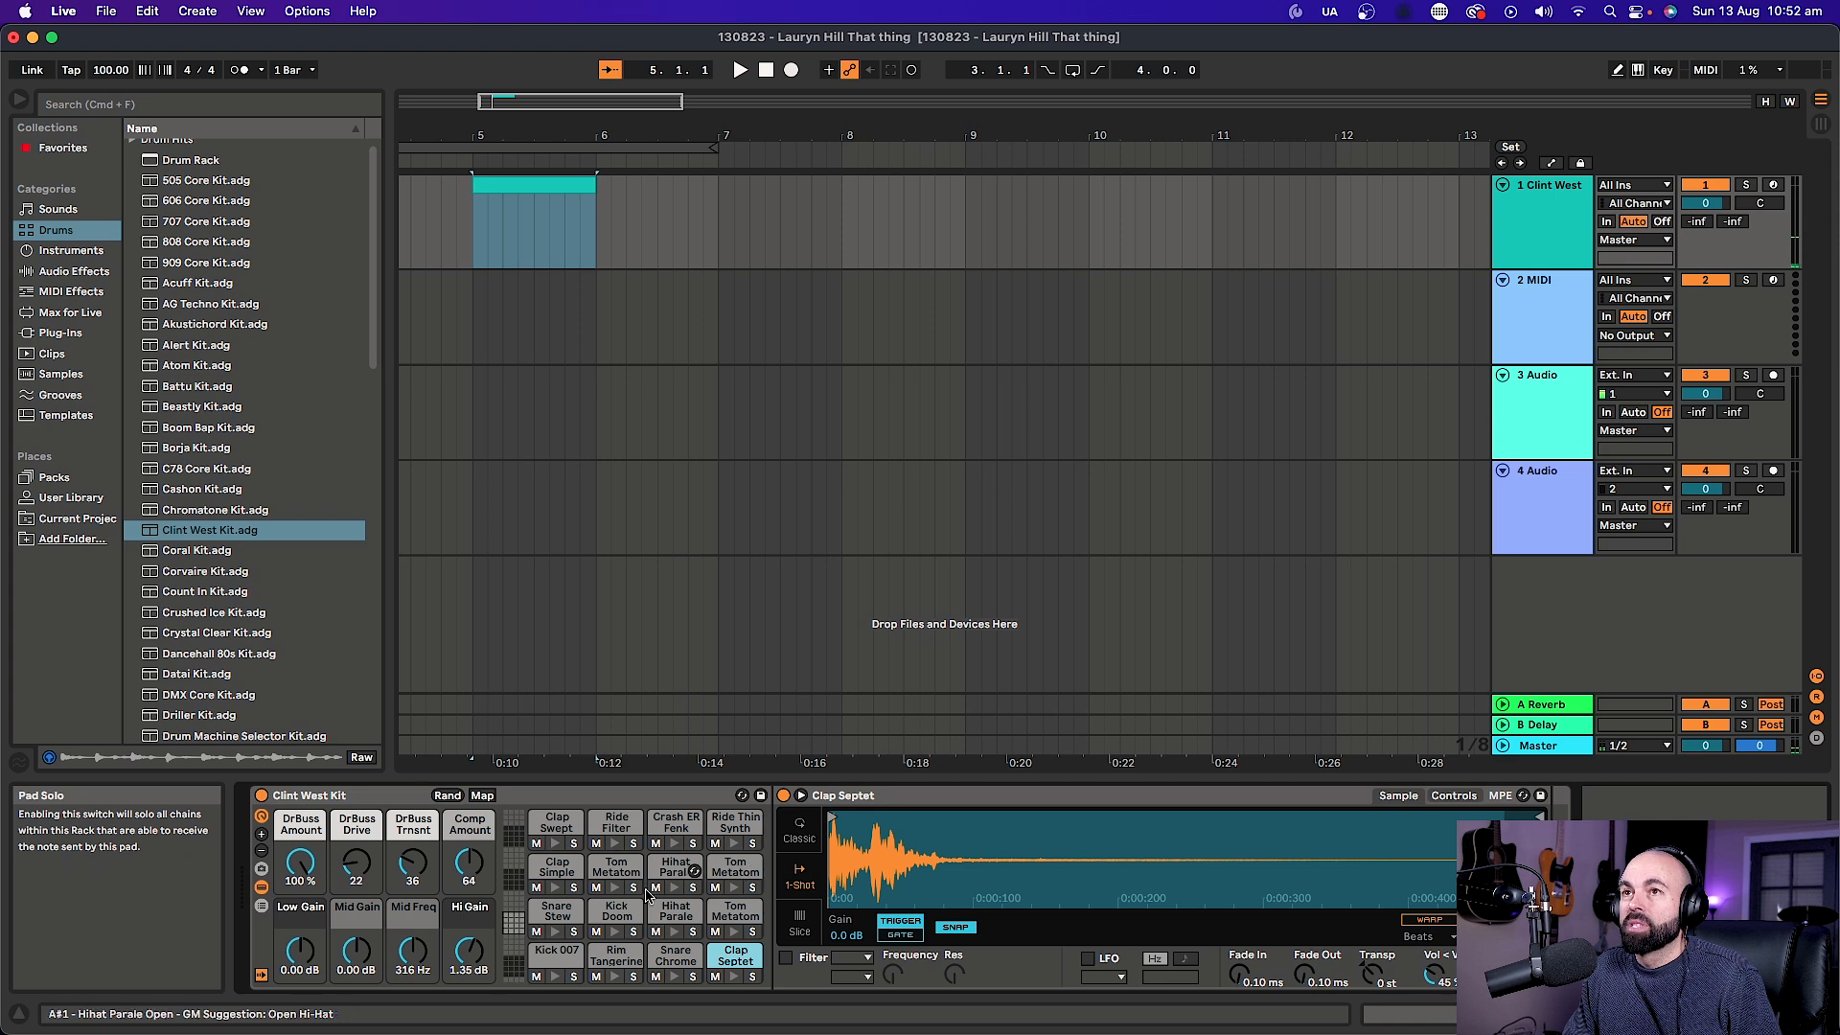
pyautogui.doubleClick(182, 552)
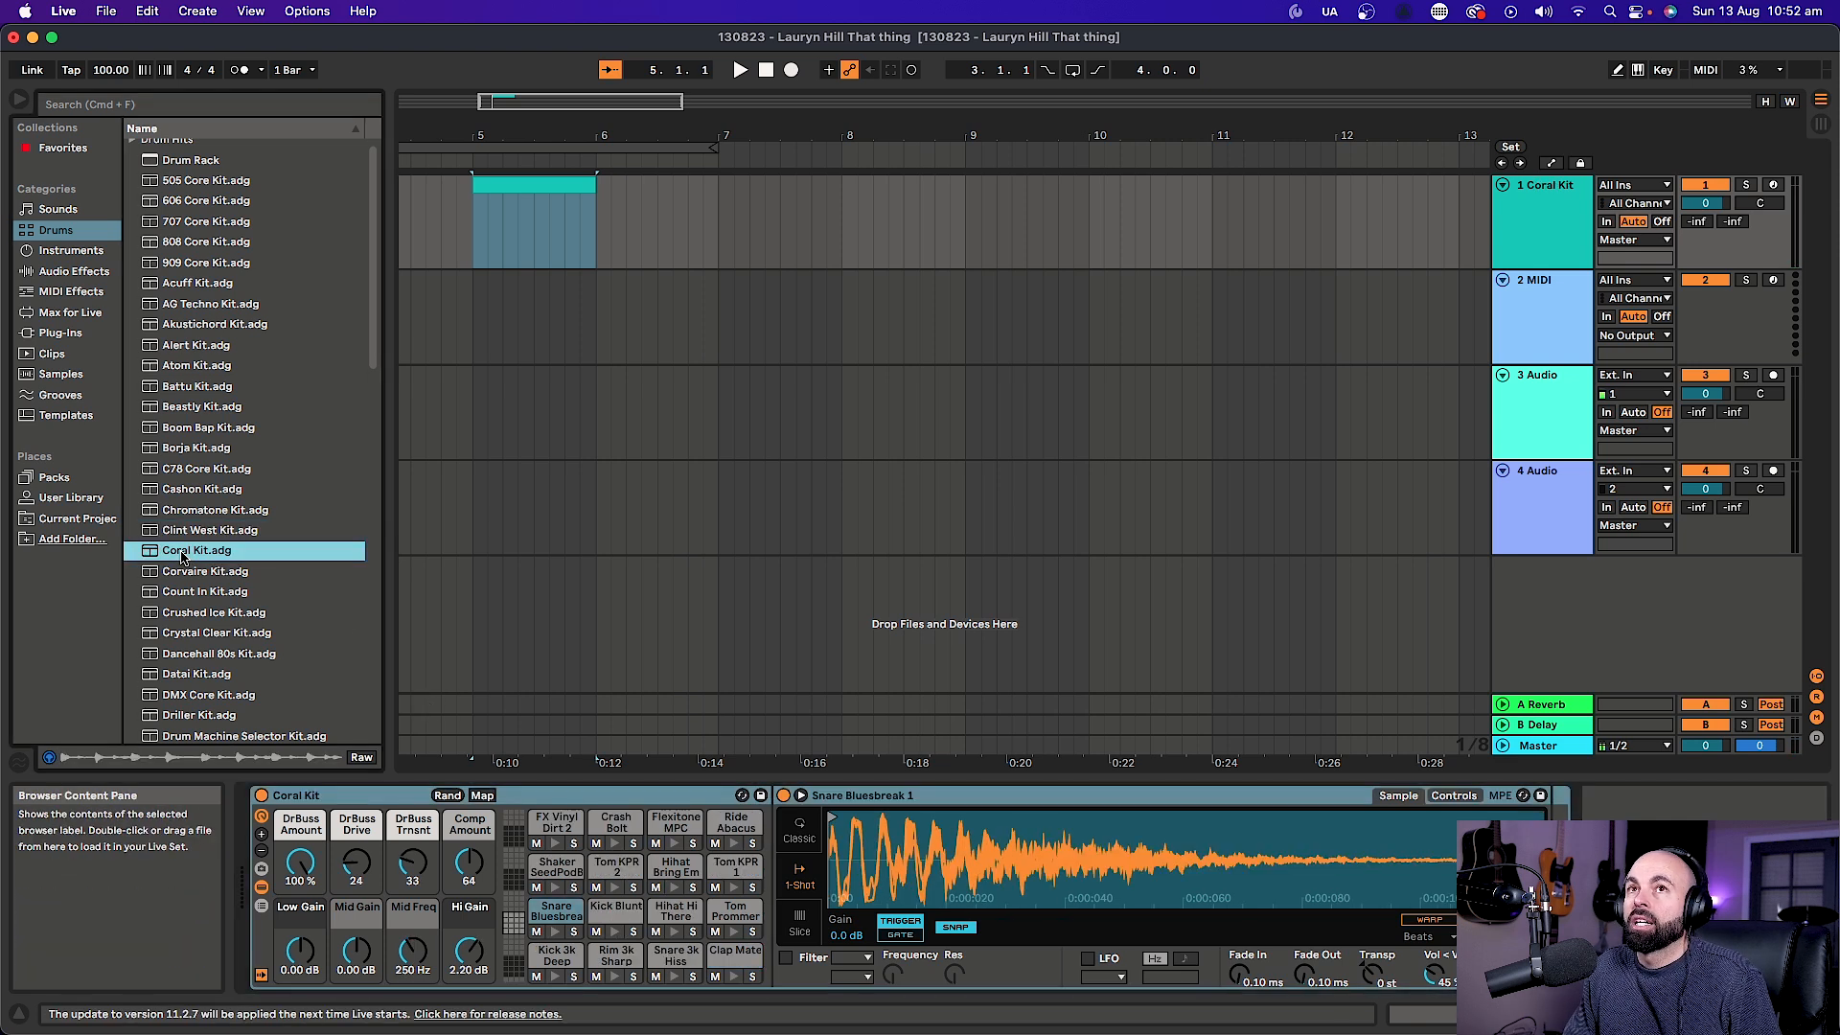
pyautogui.click(614, 976)
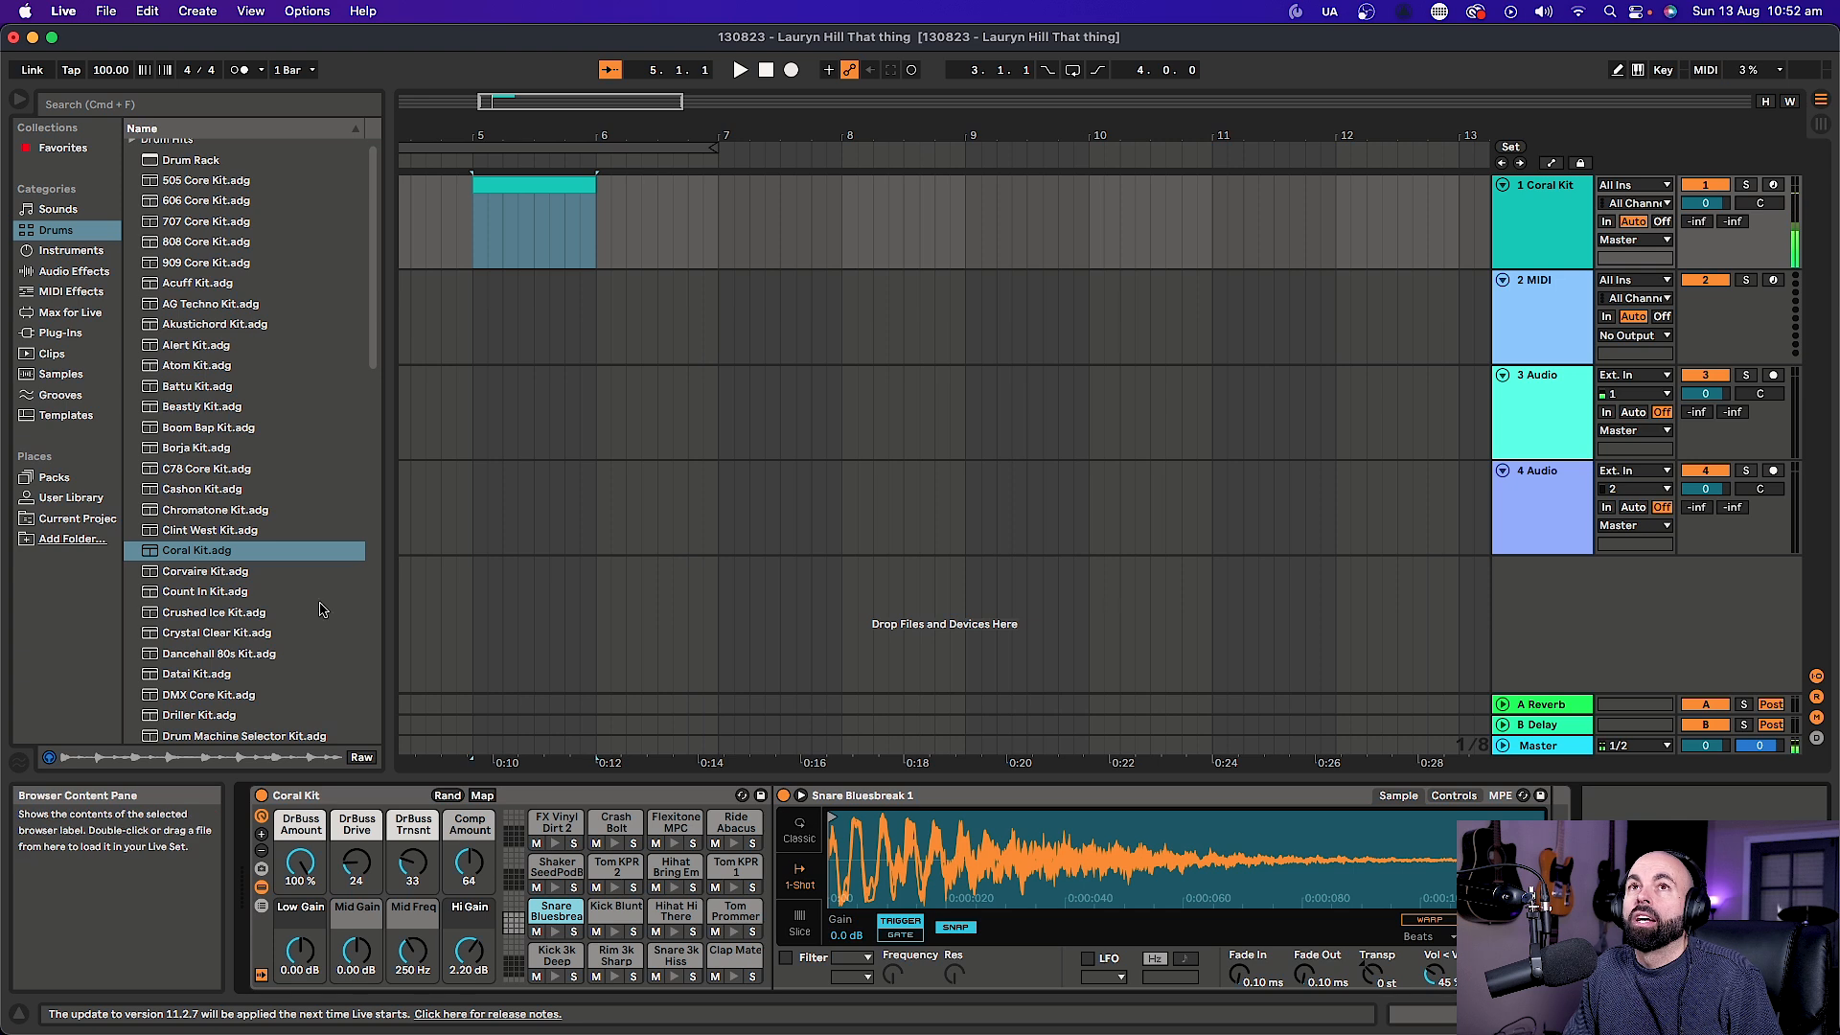
# Load the Clint West Kit preset back onto the first MIDI track and rename the track Hats.
pyautogui.click(206, 539)
pyautogui.doubleClick(206, 539)
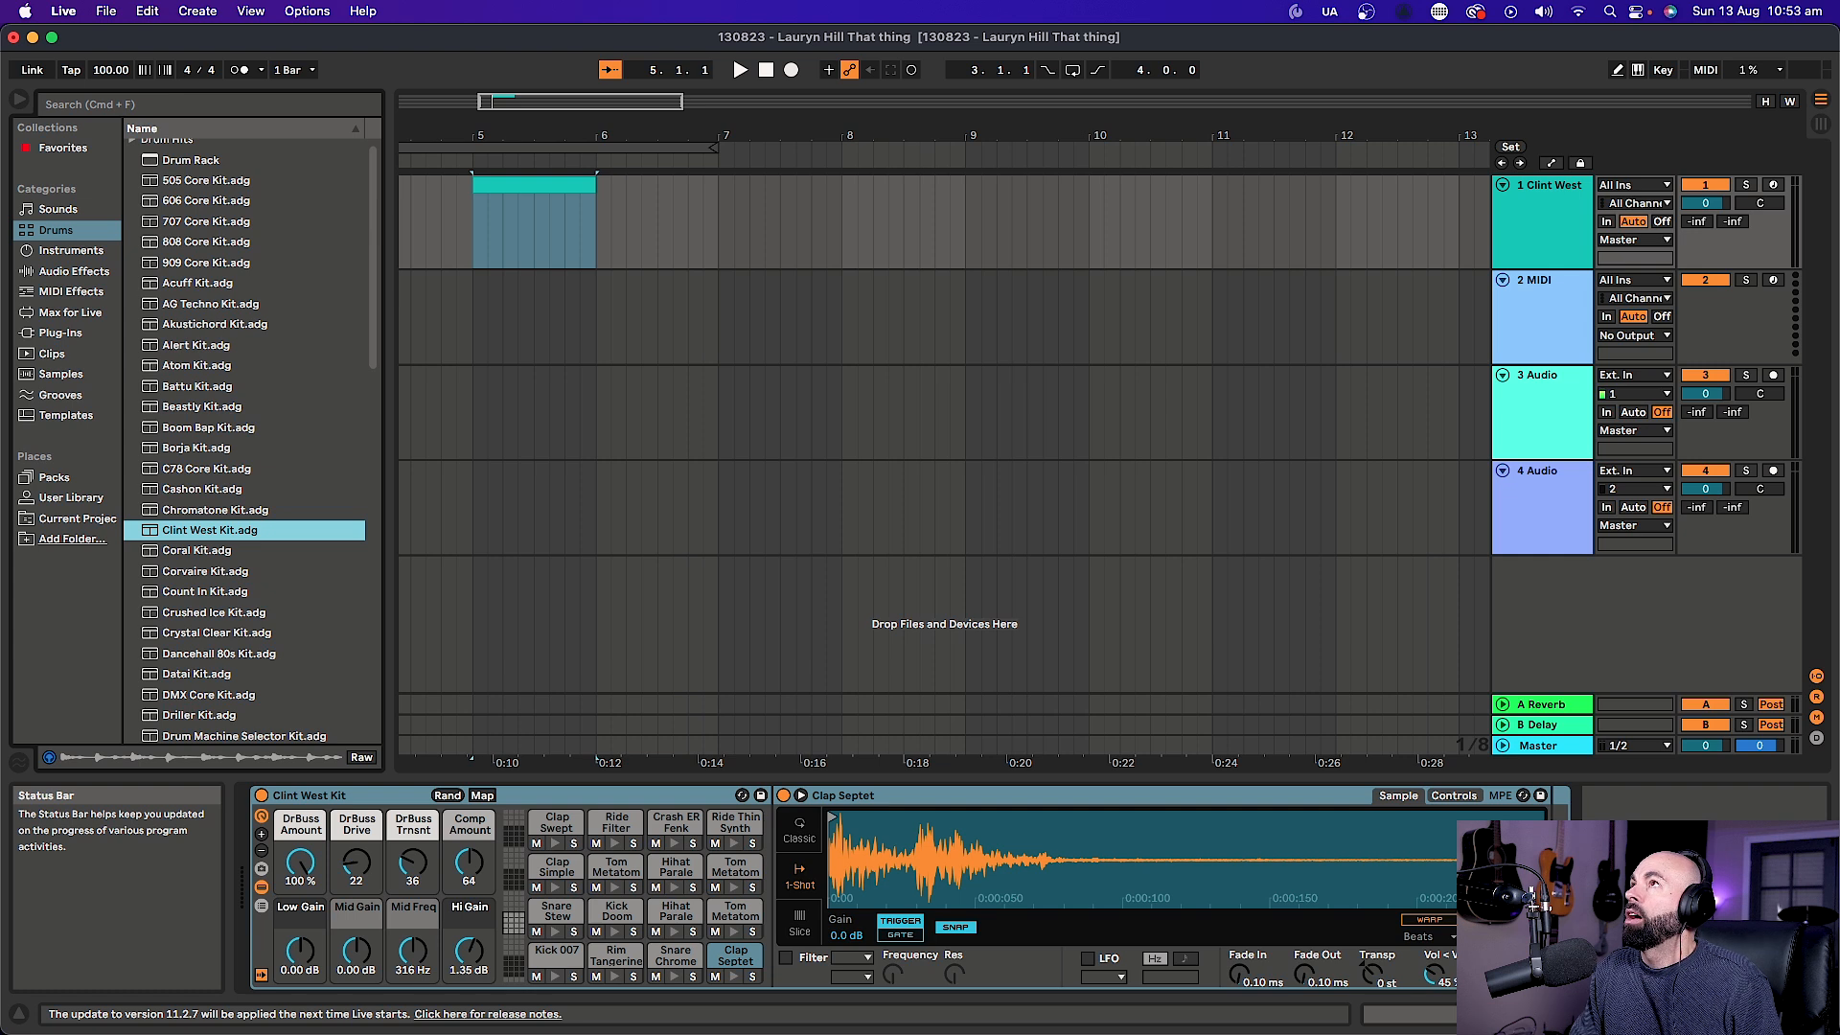
pyautogui.click(1531, 199)
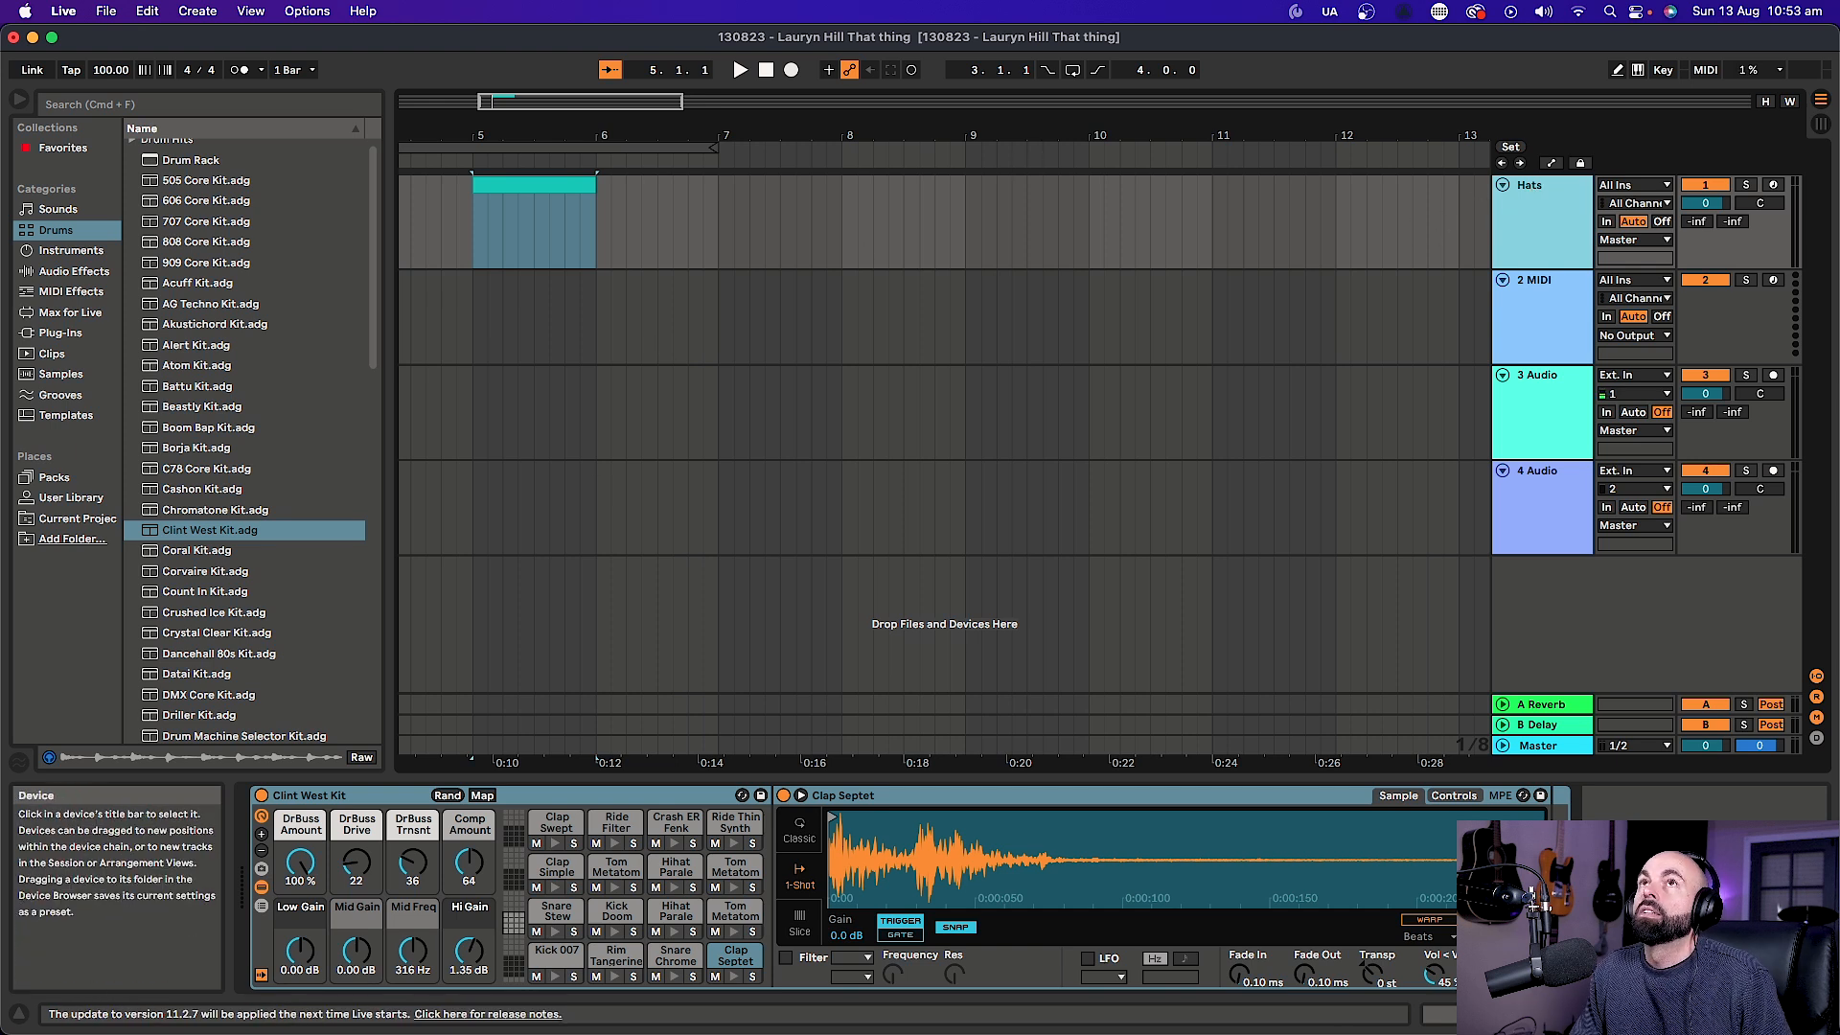
# Switch to Chrome, listen to the opening and verse of the Doo-Wop (That Thing) video for its drums, and return to Ableton Live.
pyautogui.press('super+Tab')
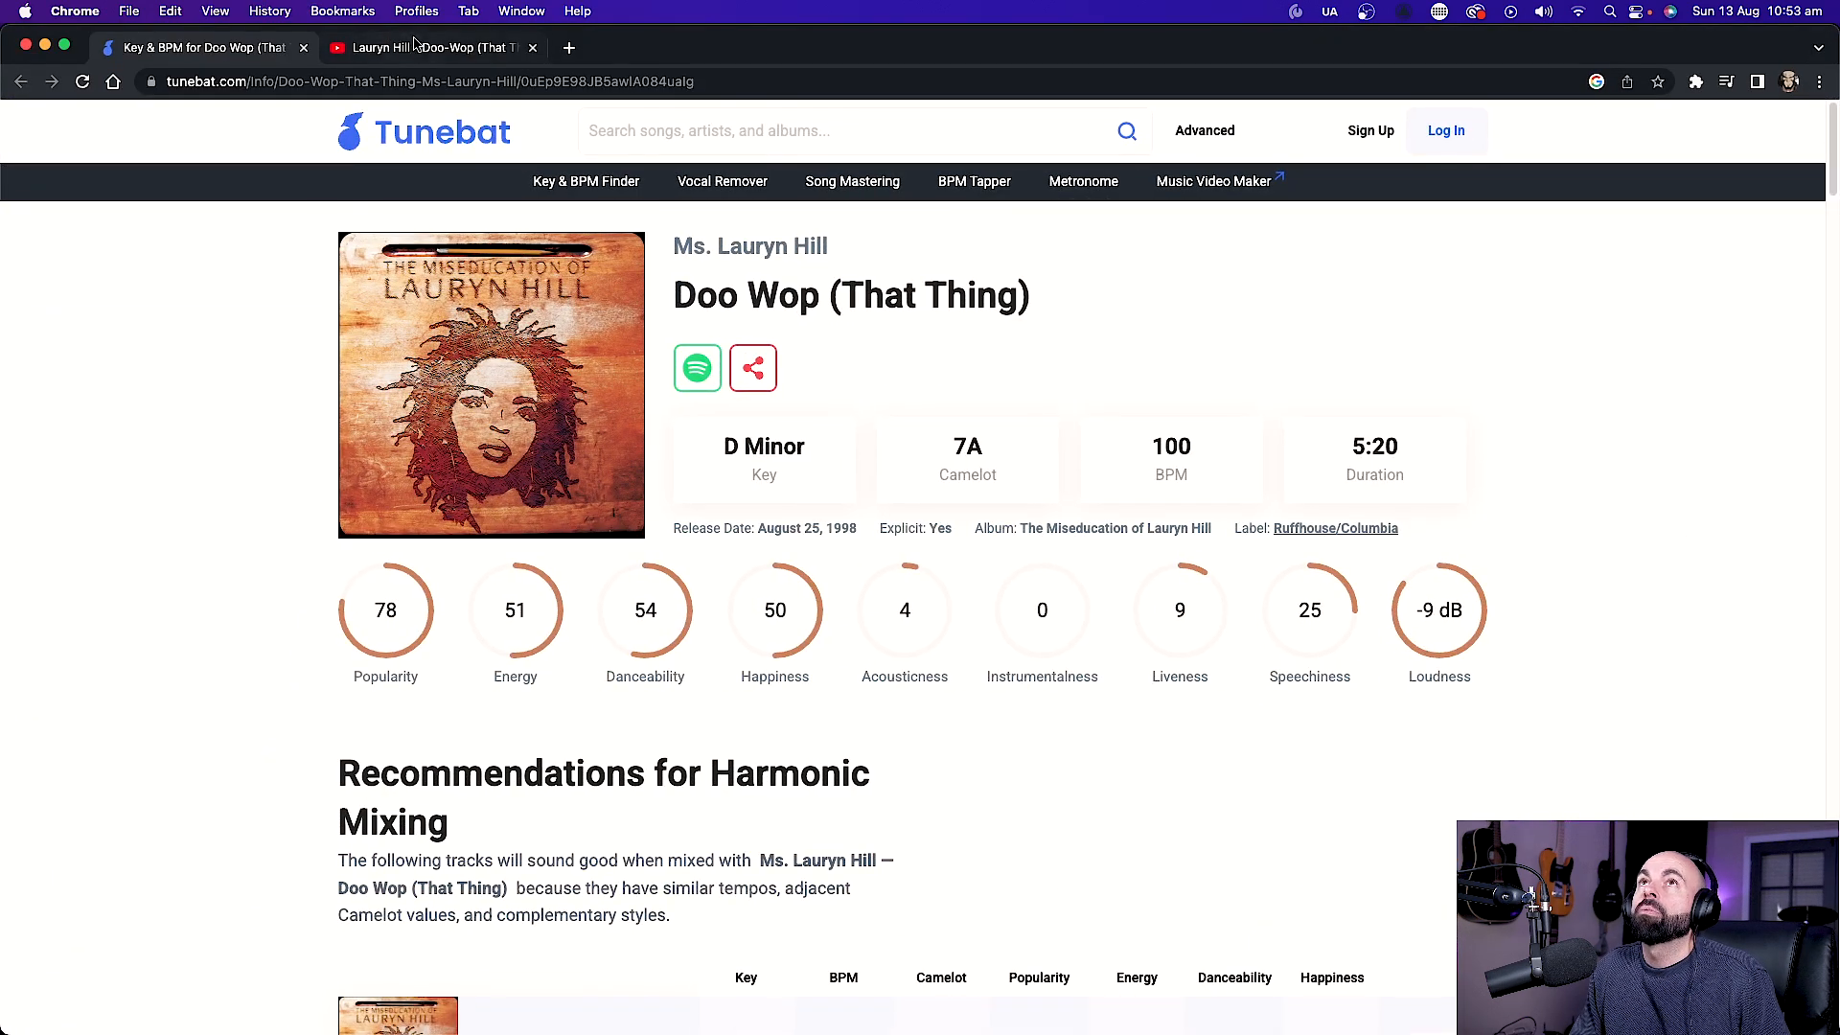
pyautogui.click(417, 46)
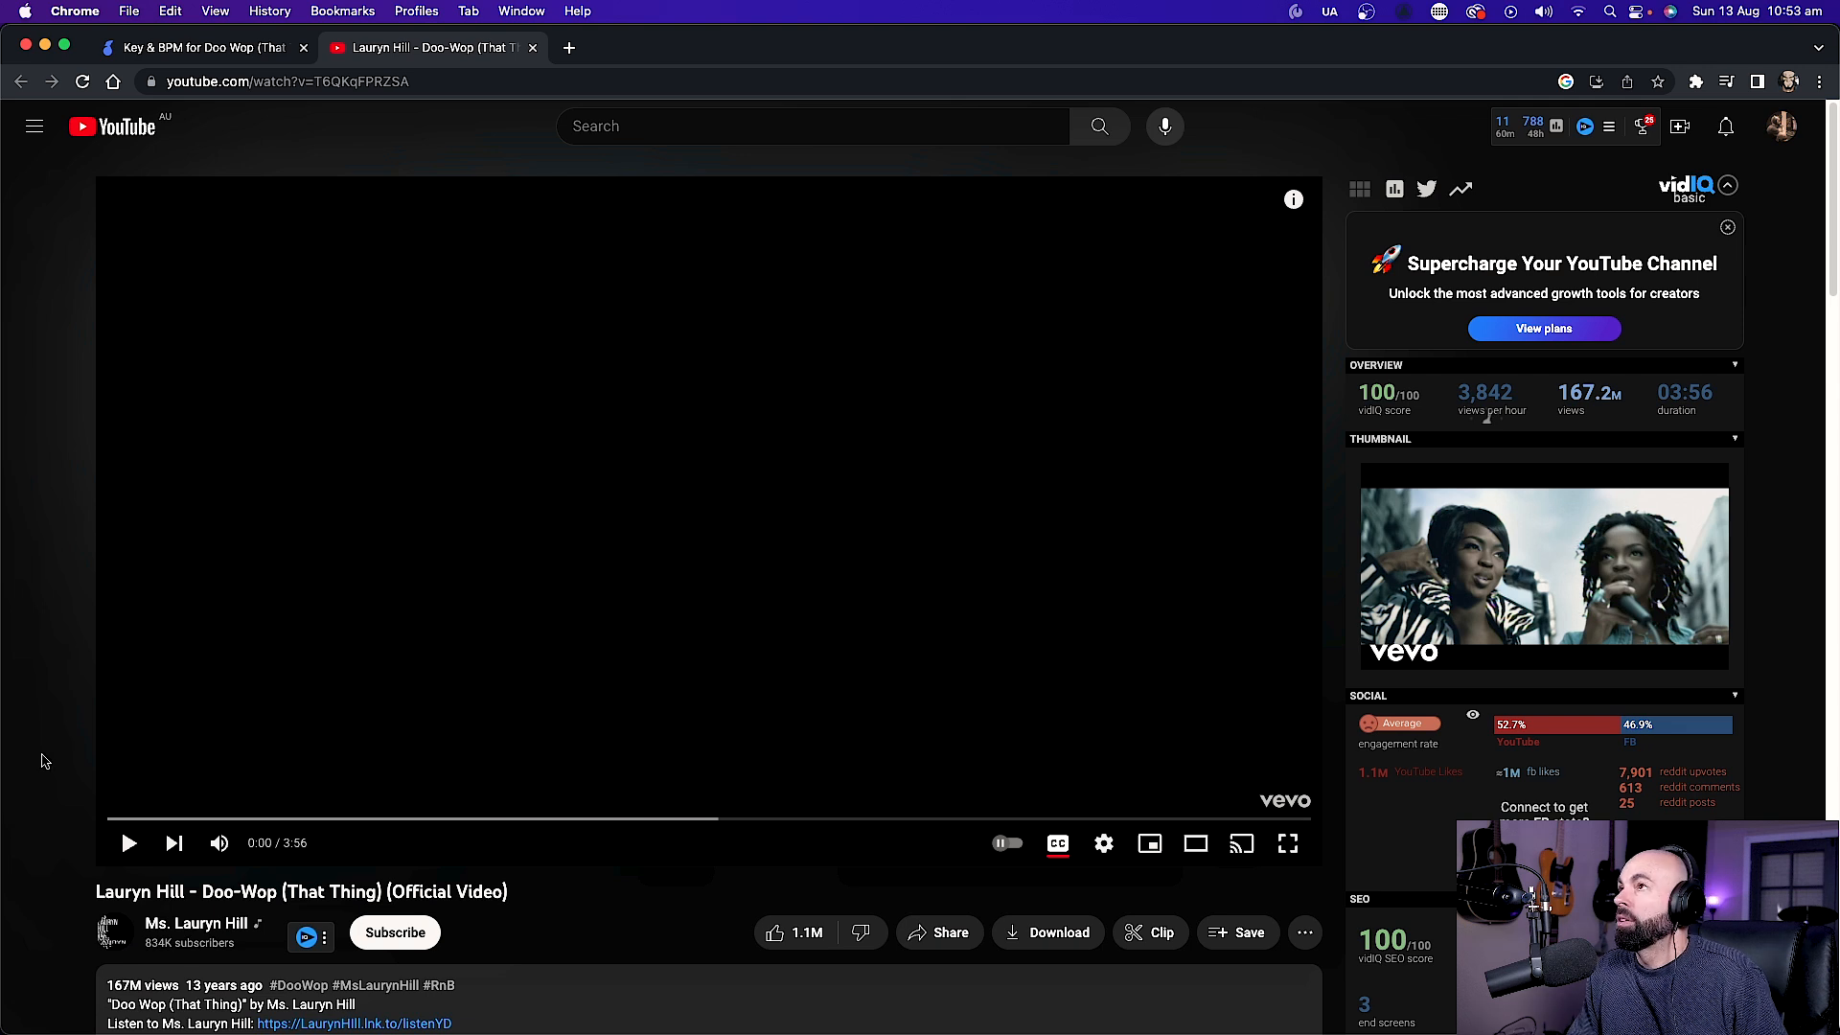
pyautogui.click(152, 819)
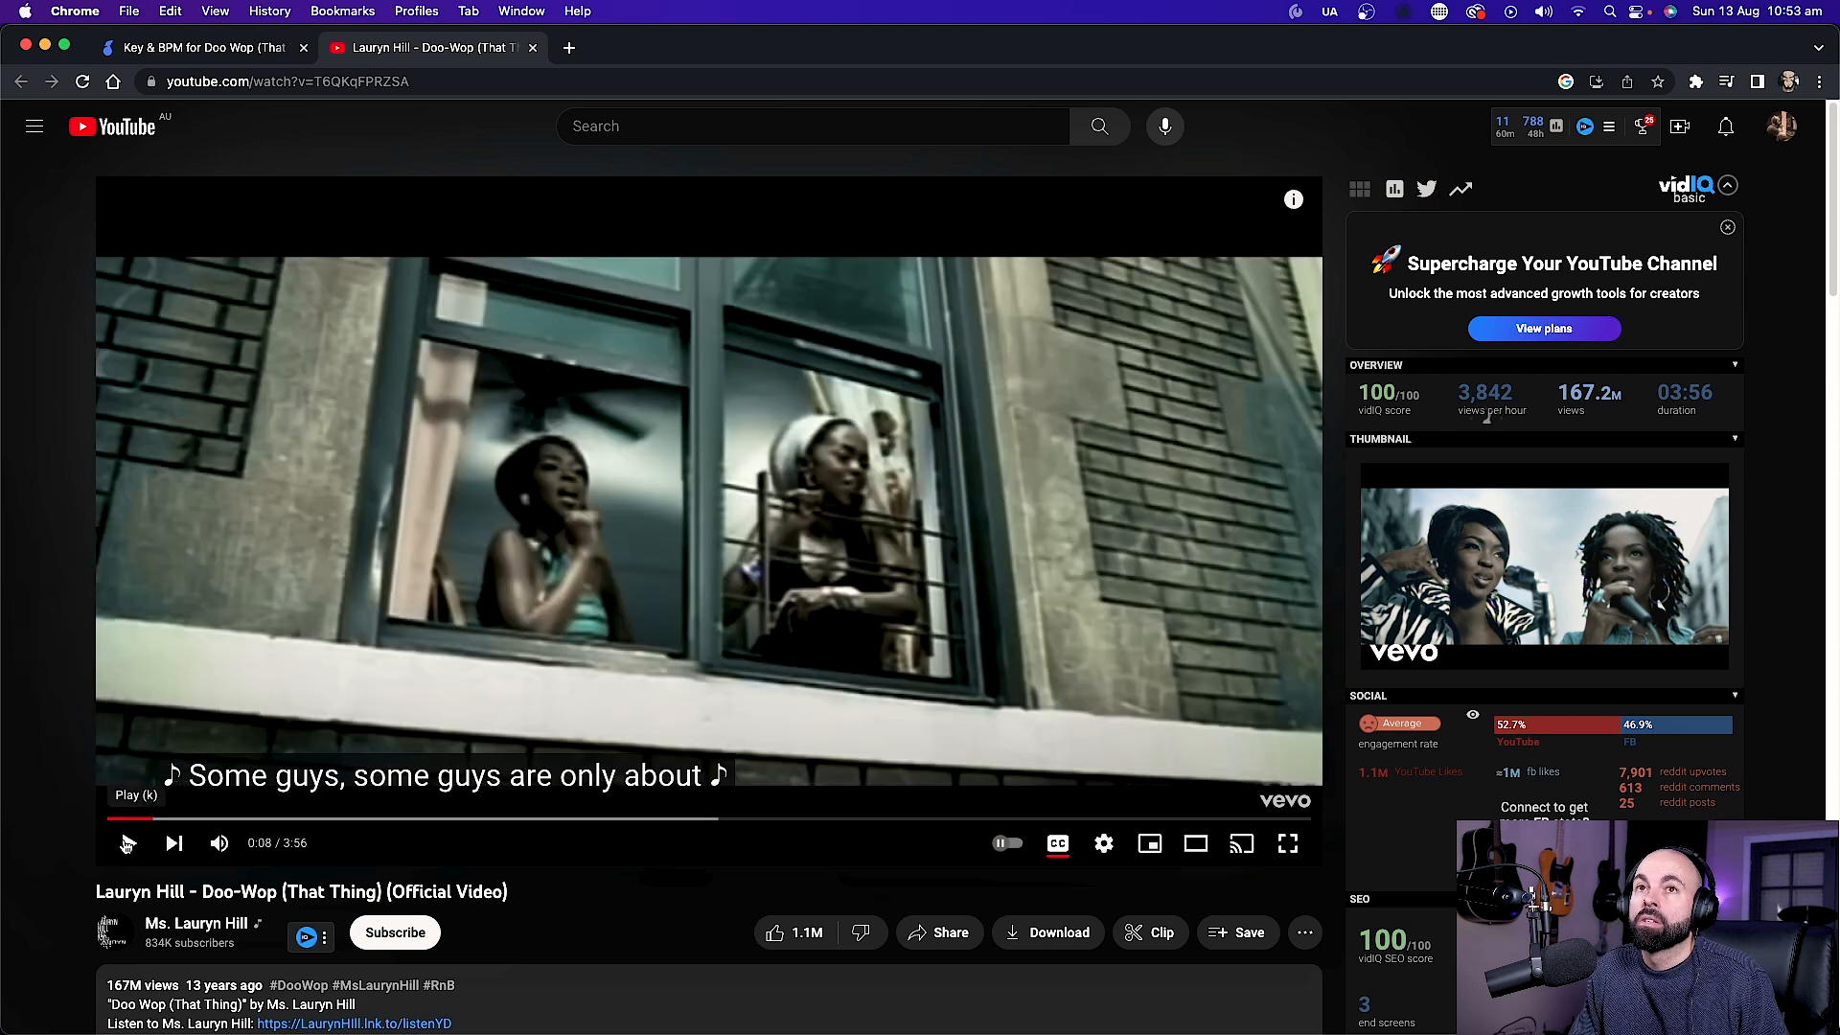
pyautogui.moveTo(187, 820); pyautogui.dragTo(247, 820)
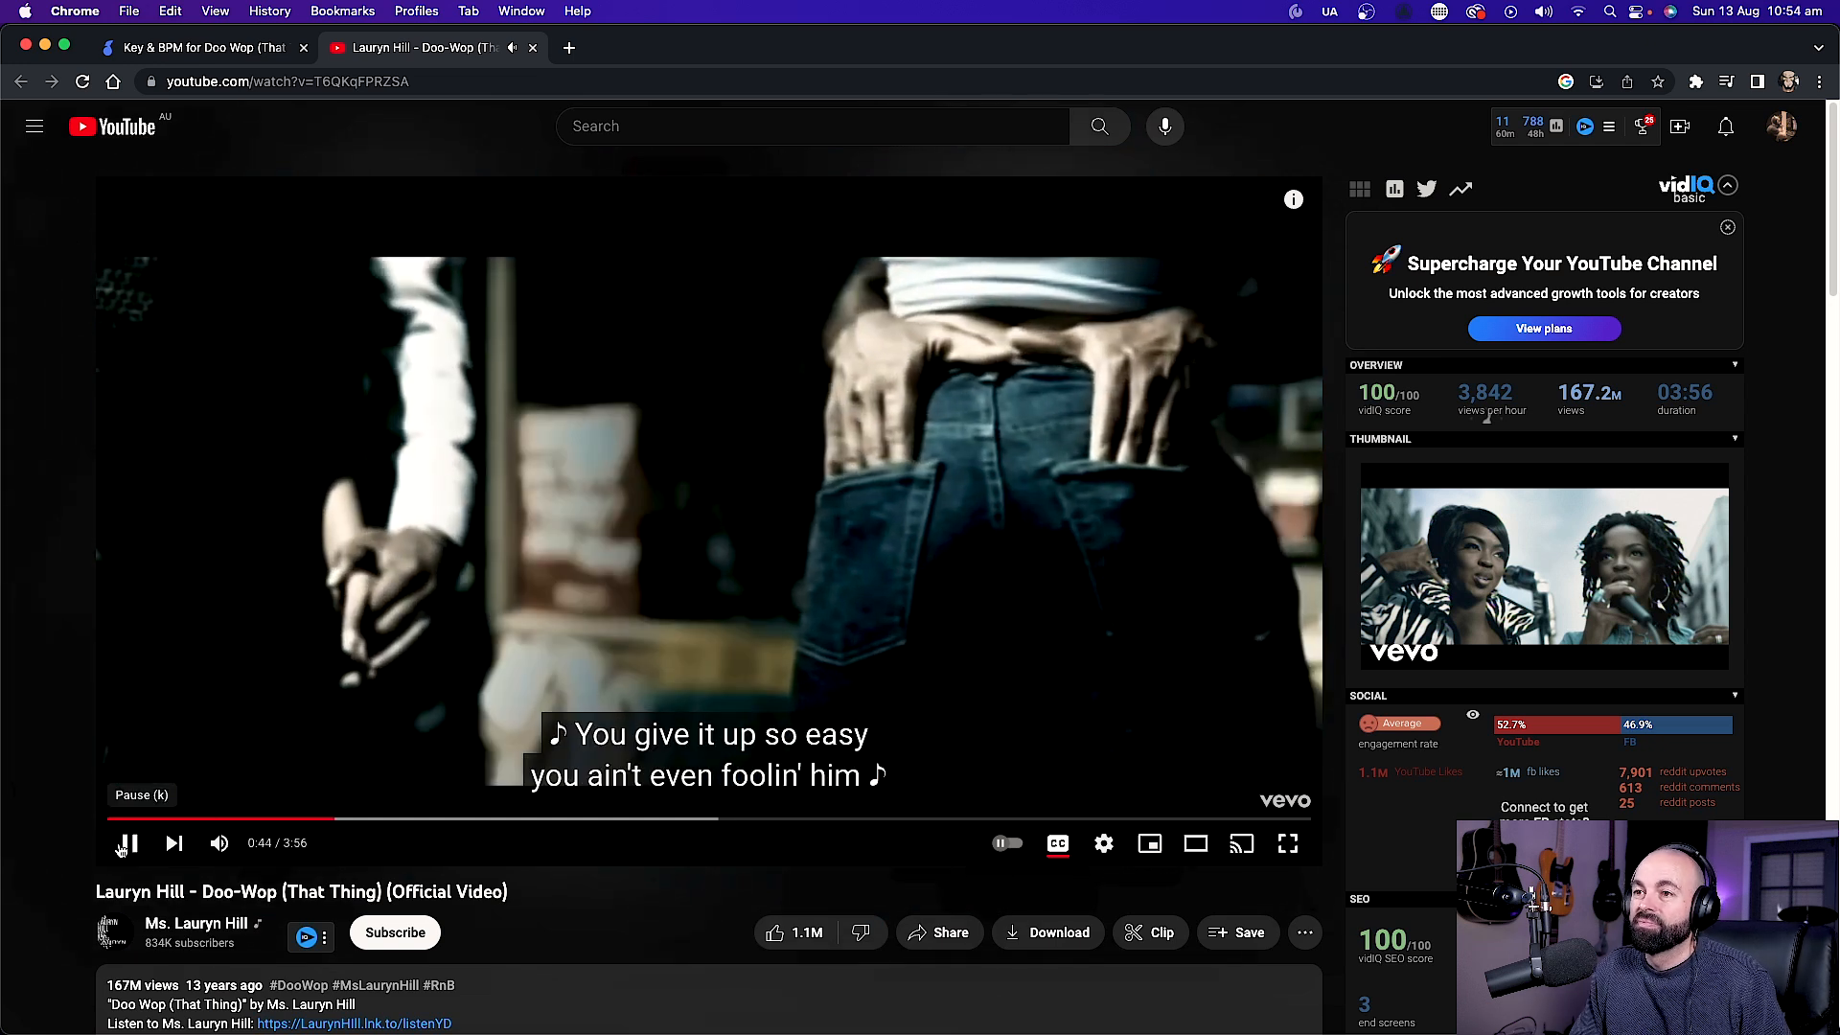
pyautogui.click(119, 834)
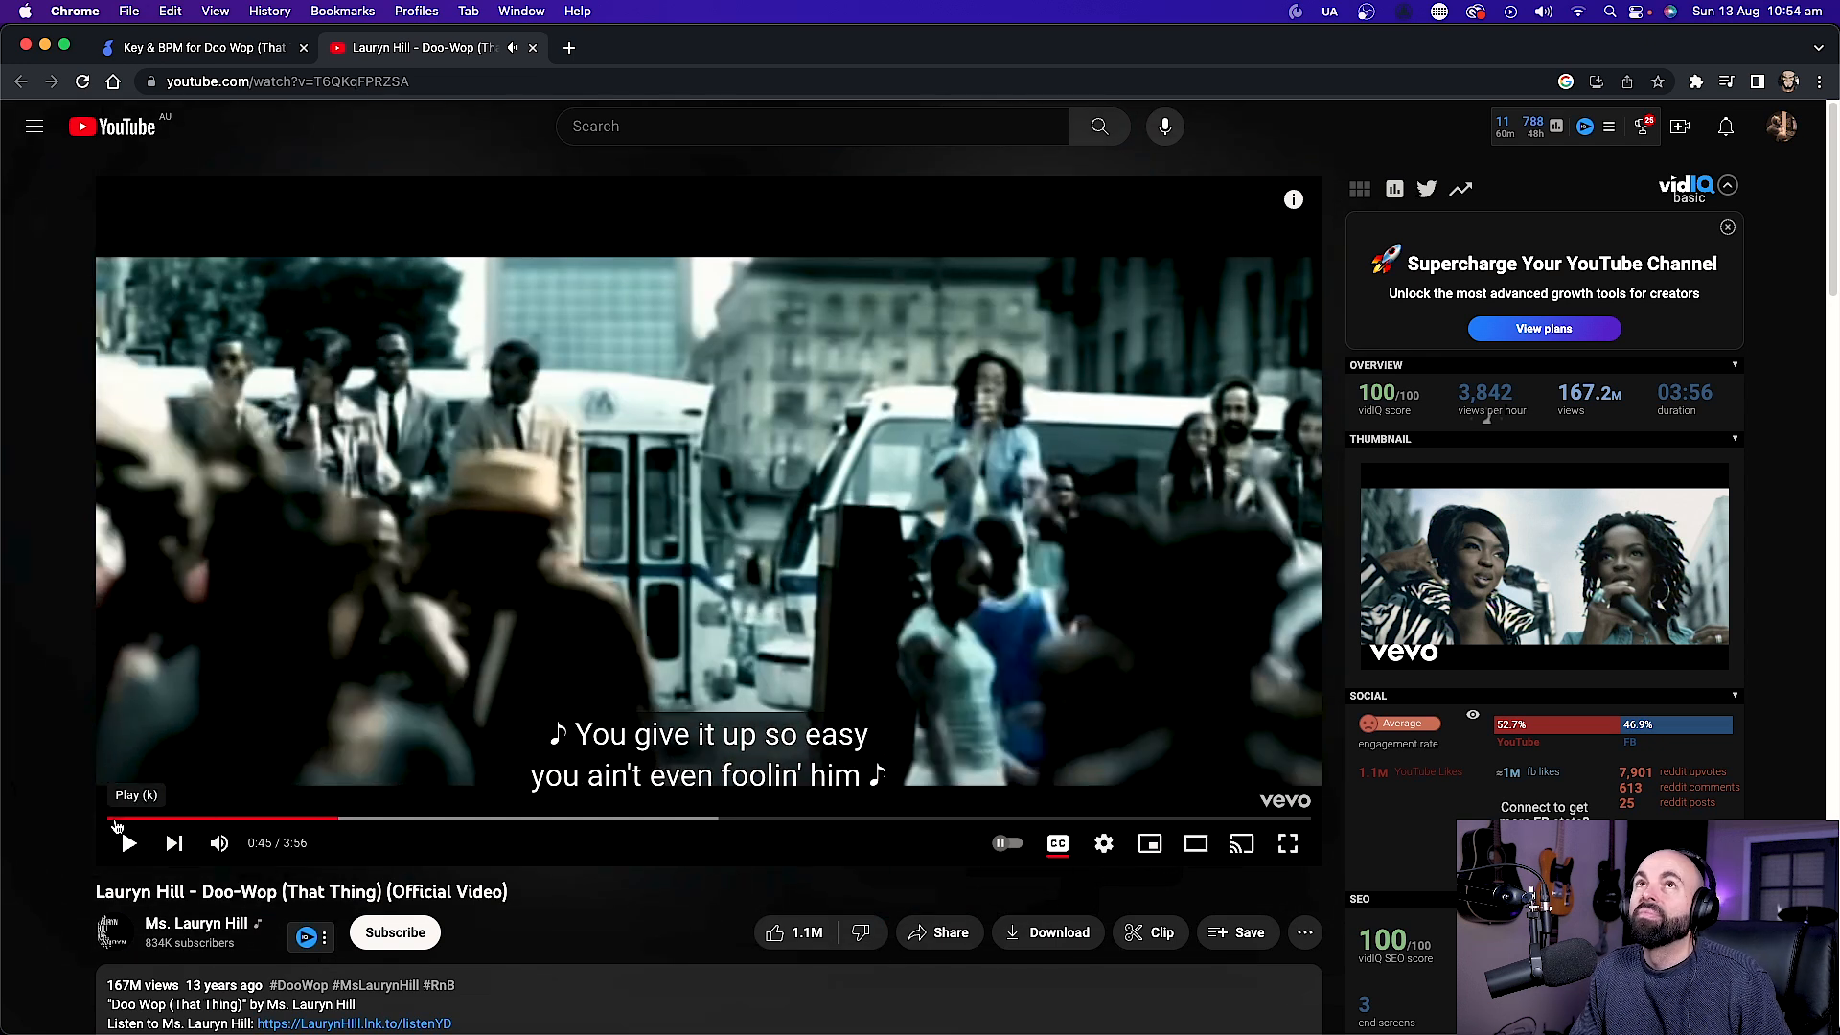
pyautogui.click(183, 50)
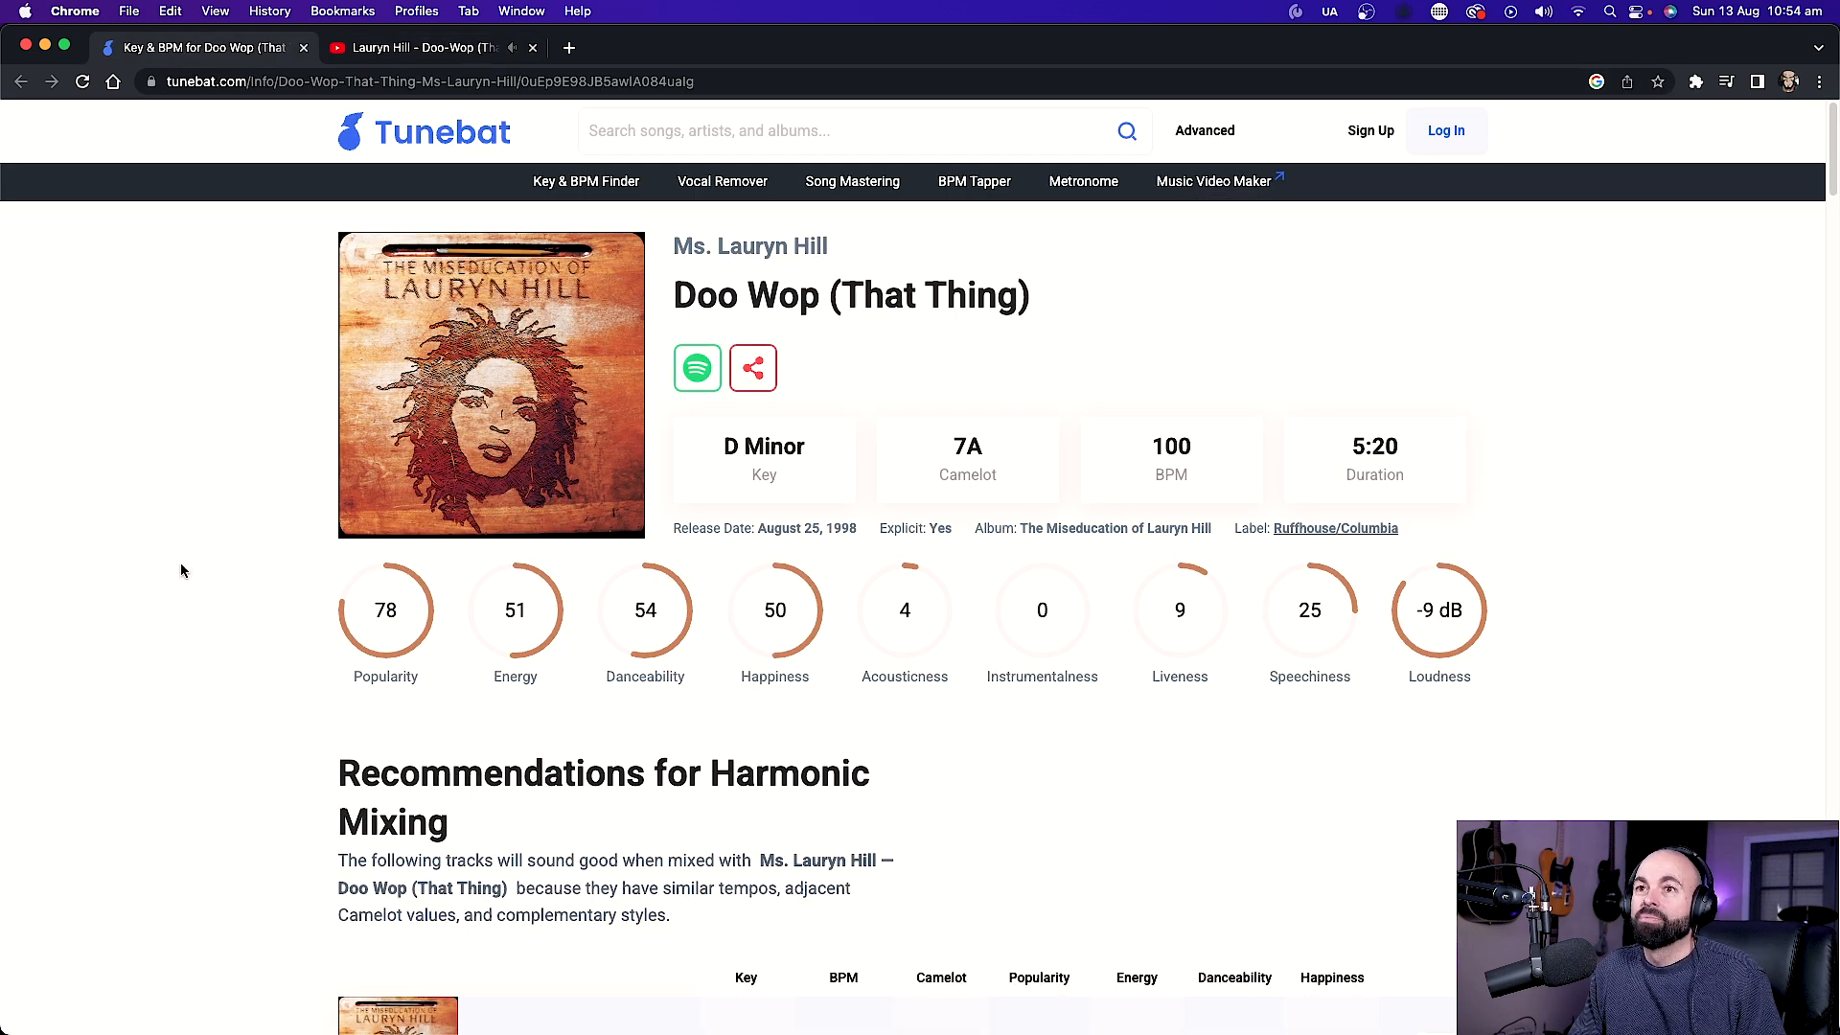
pyautogui.click(45, 46)
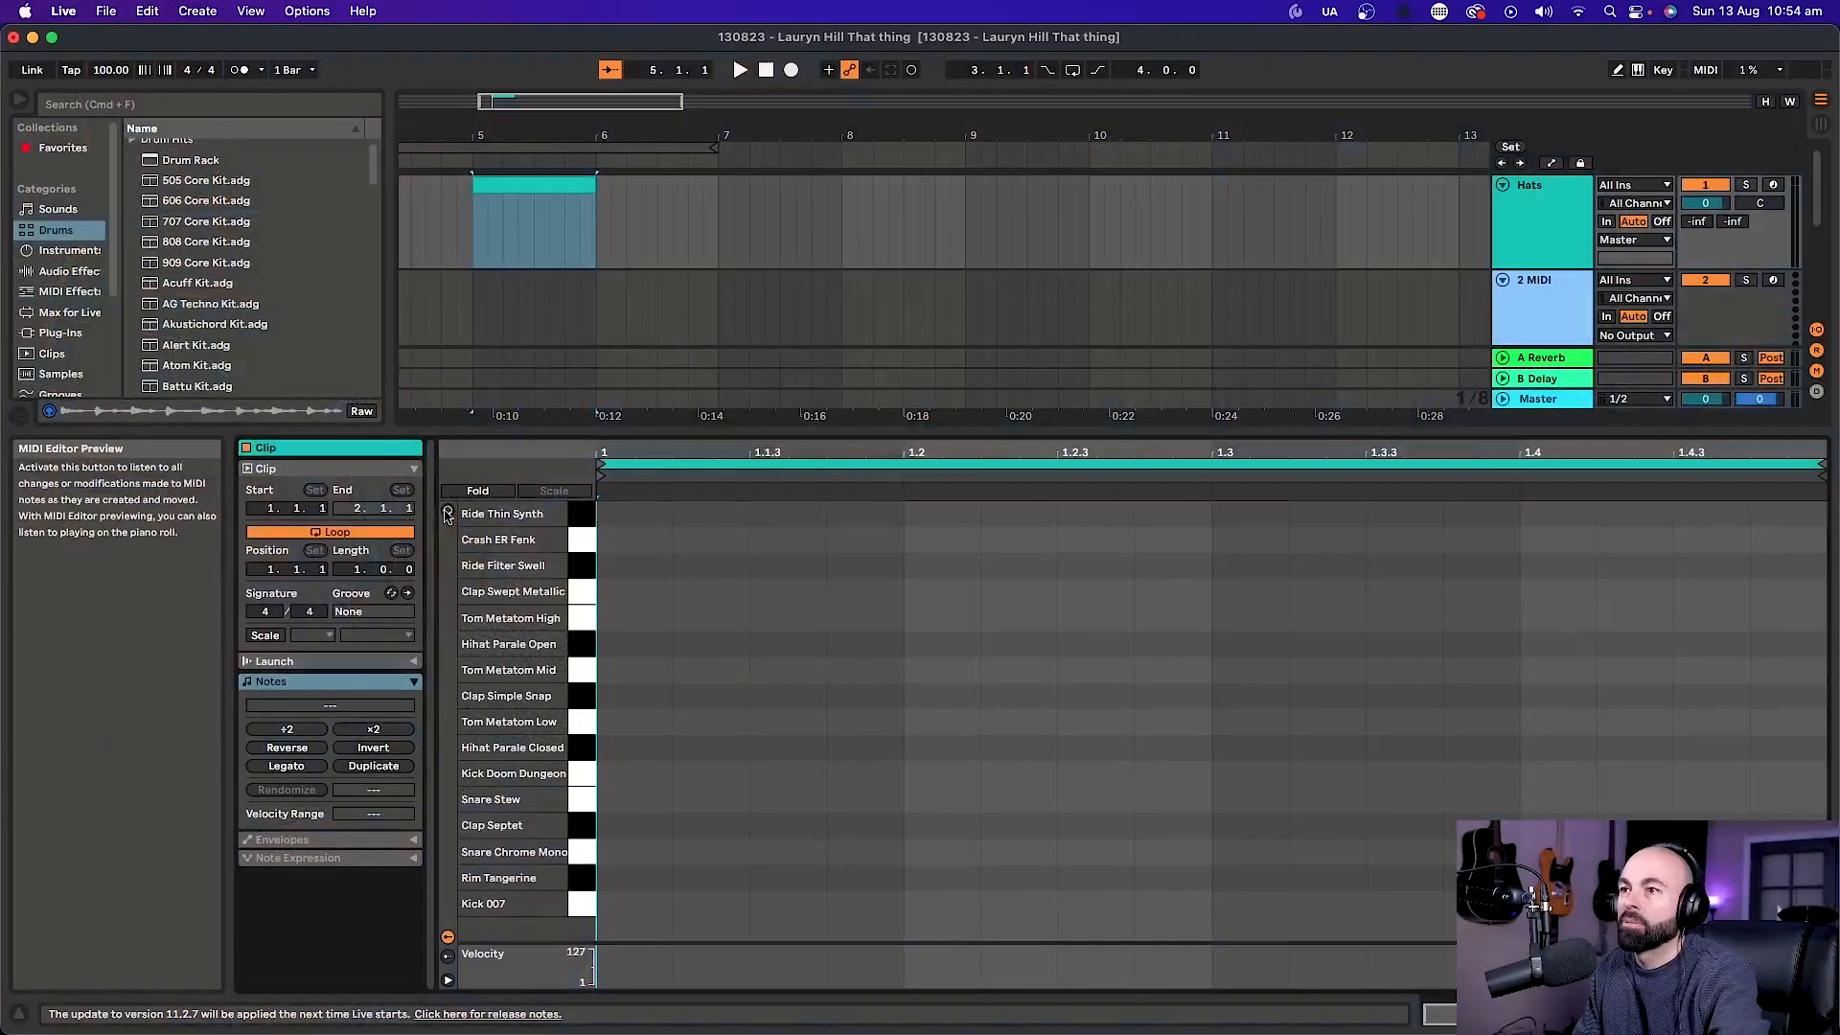
# Show the Hats clip in an enlarged note editor, enable the MIDI editor preview and audition the Kick 007 key.
pyautogui.moveTo(685, 430); pyautogui.dragTo(684, 698)
pyautogui.click(532, 183)
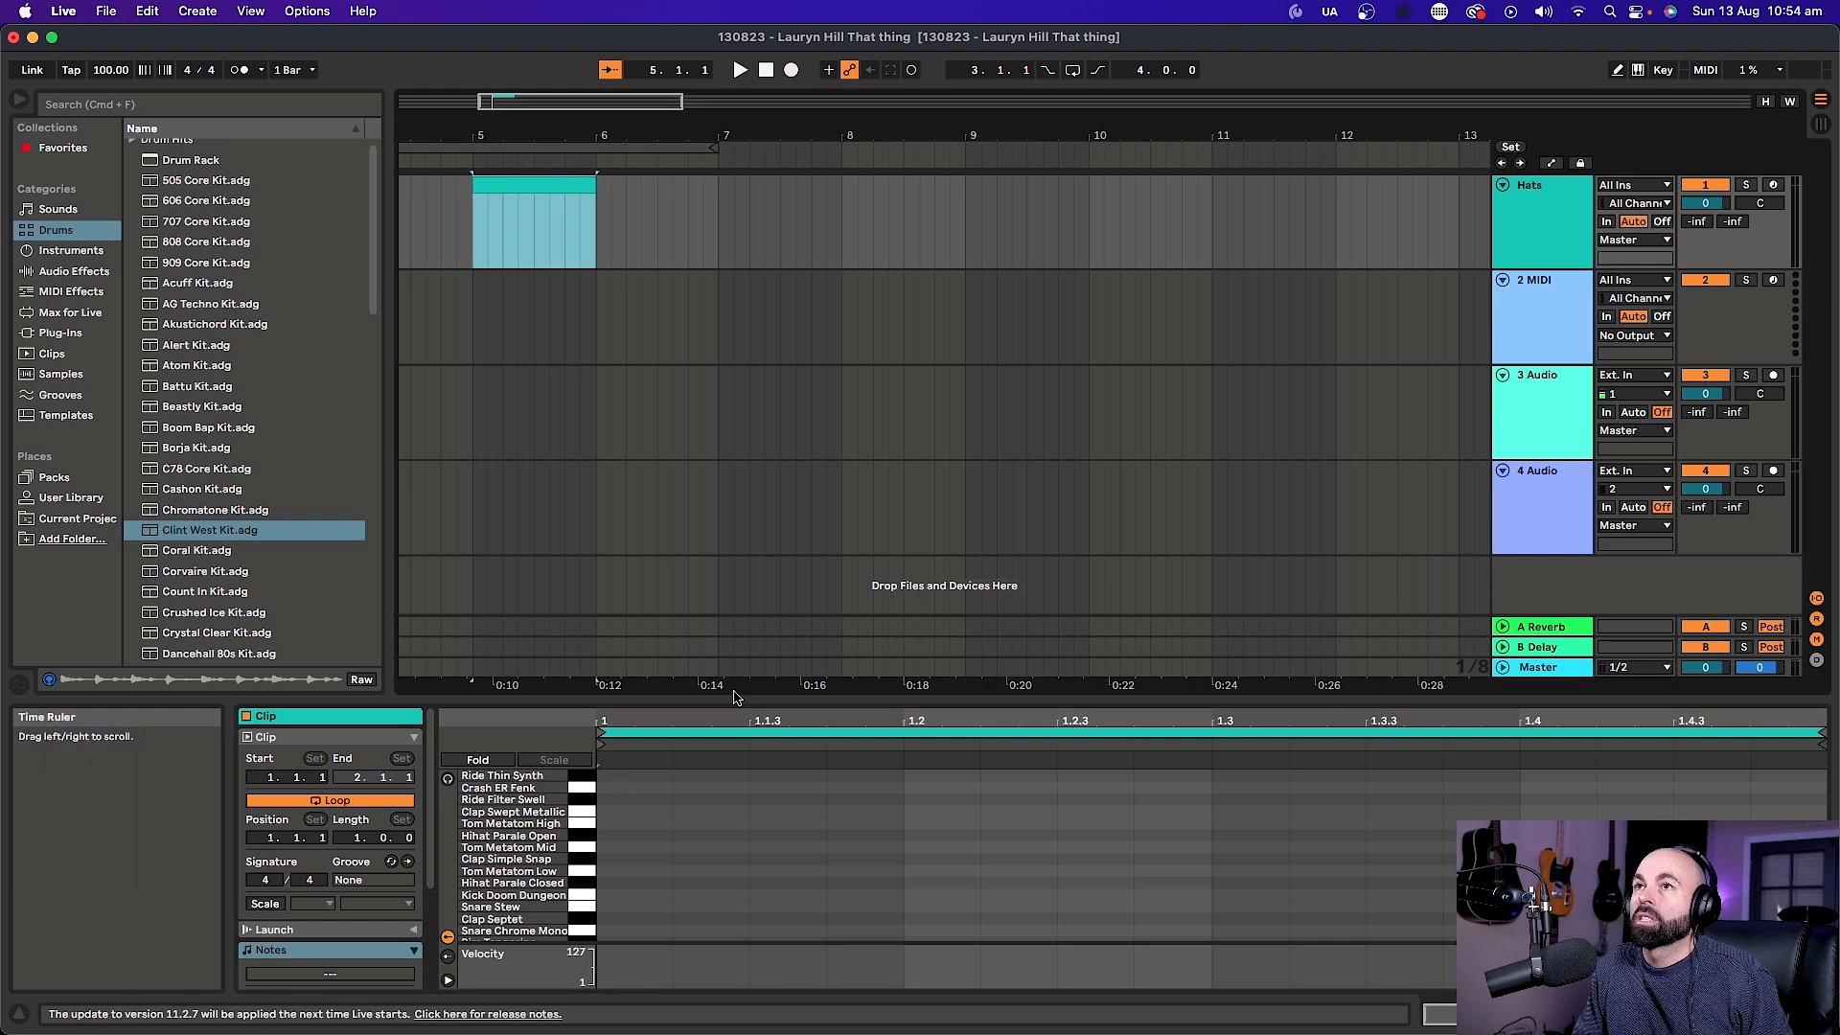
pyautogui.moveTo(731, 700); pyautogui.dragTo(731, 469)
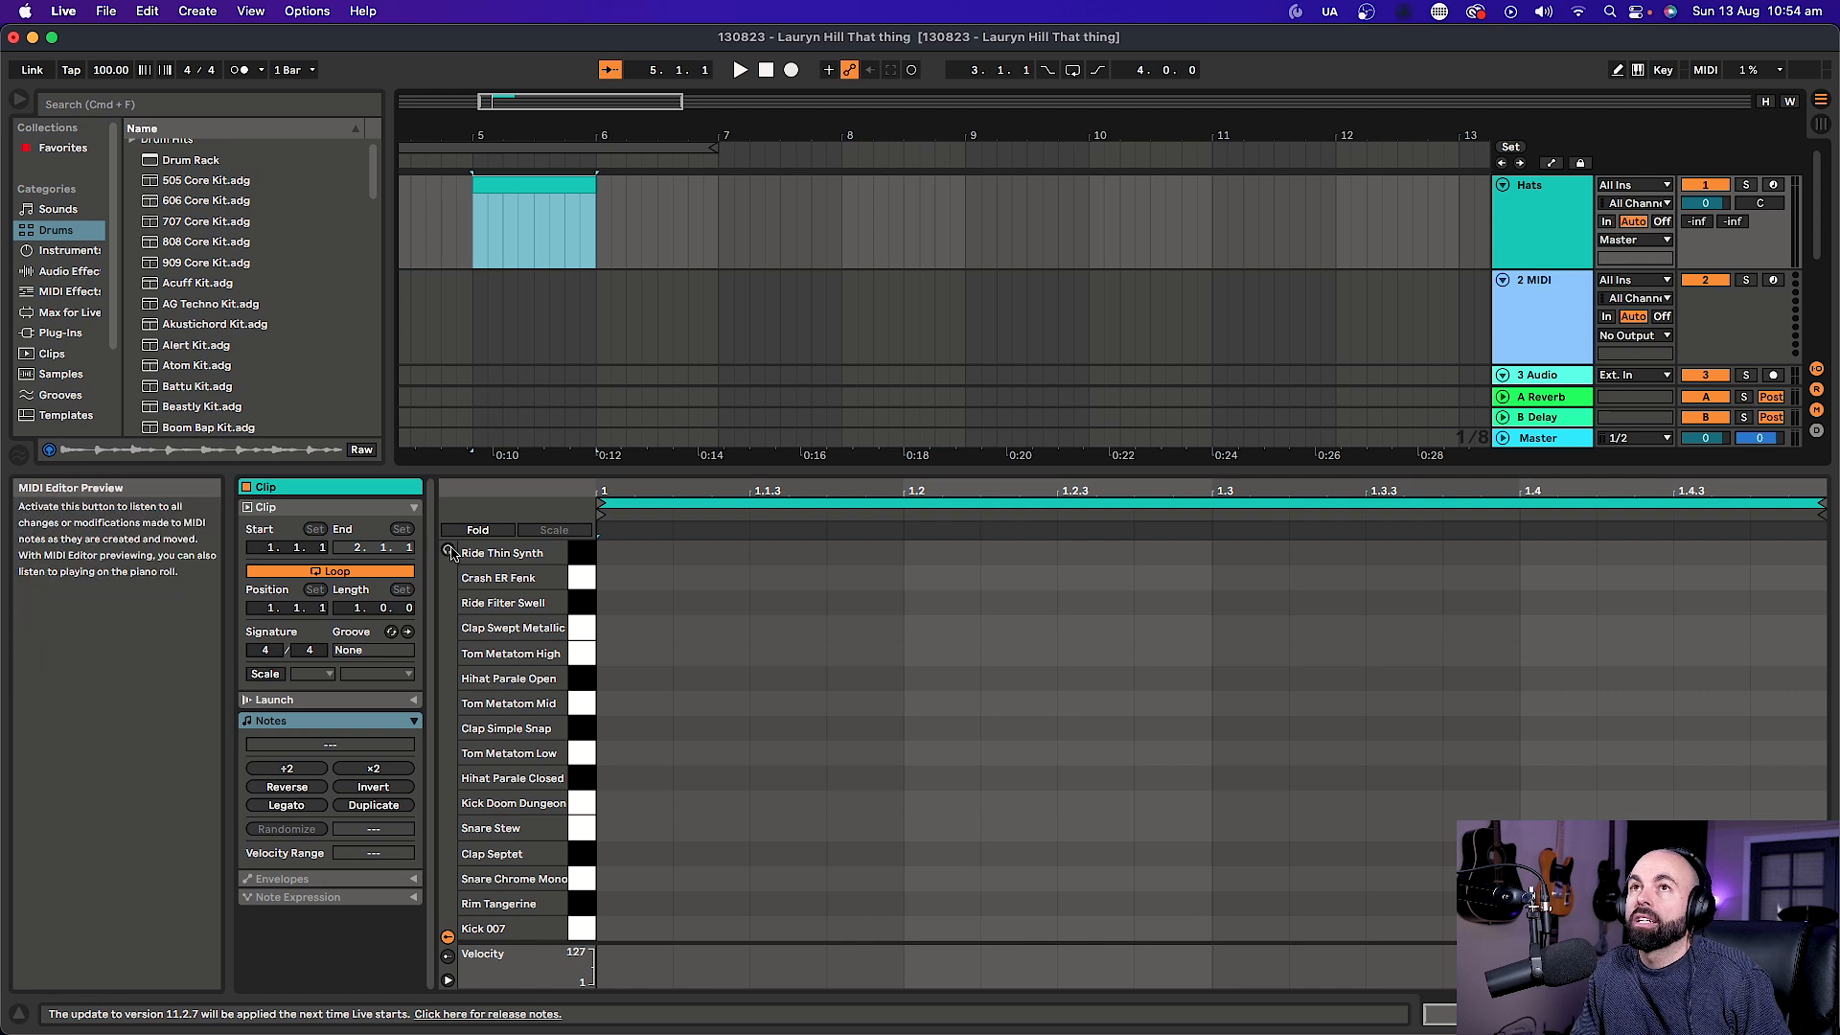
pyautogui.click(587, 755)
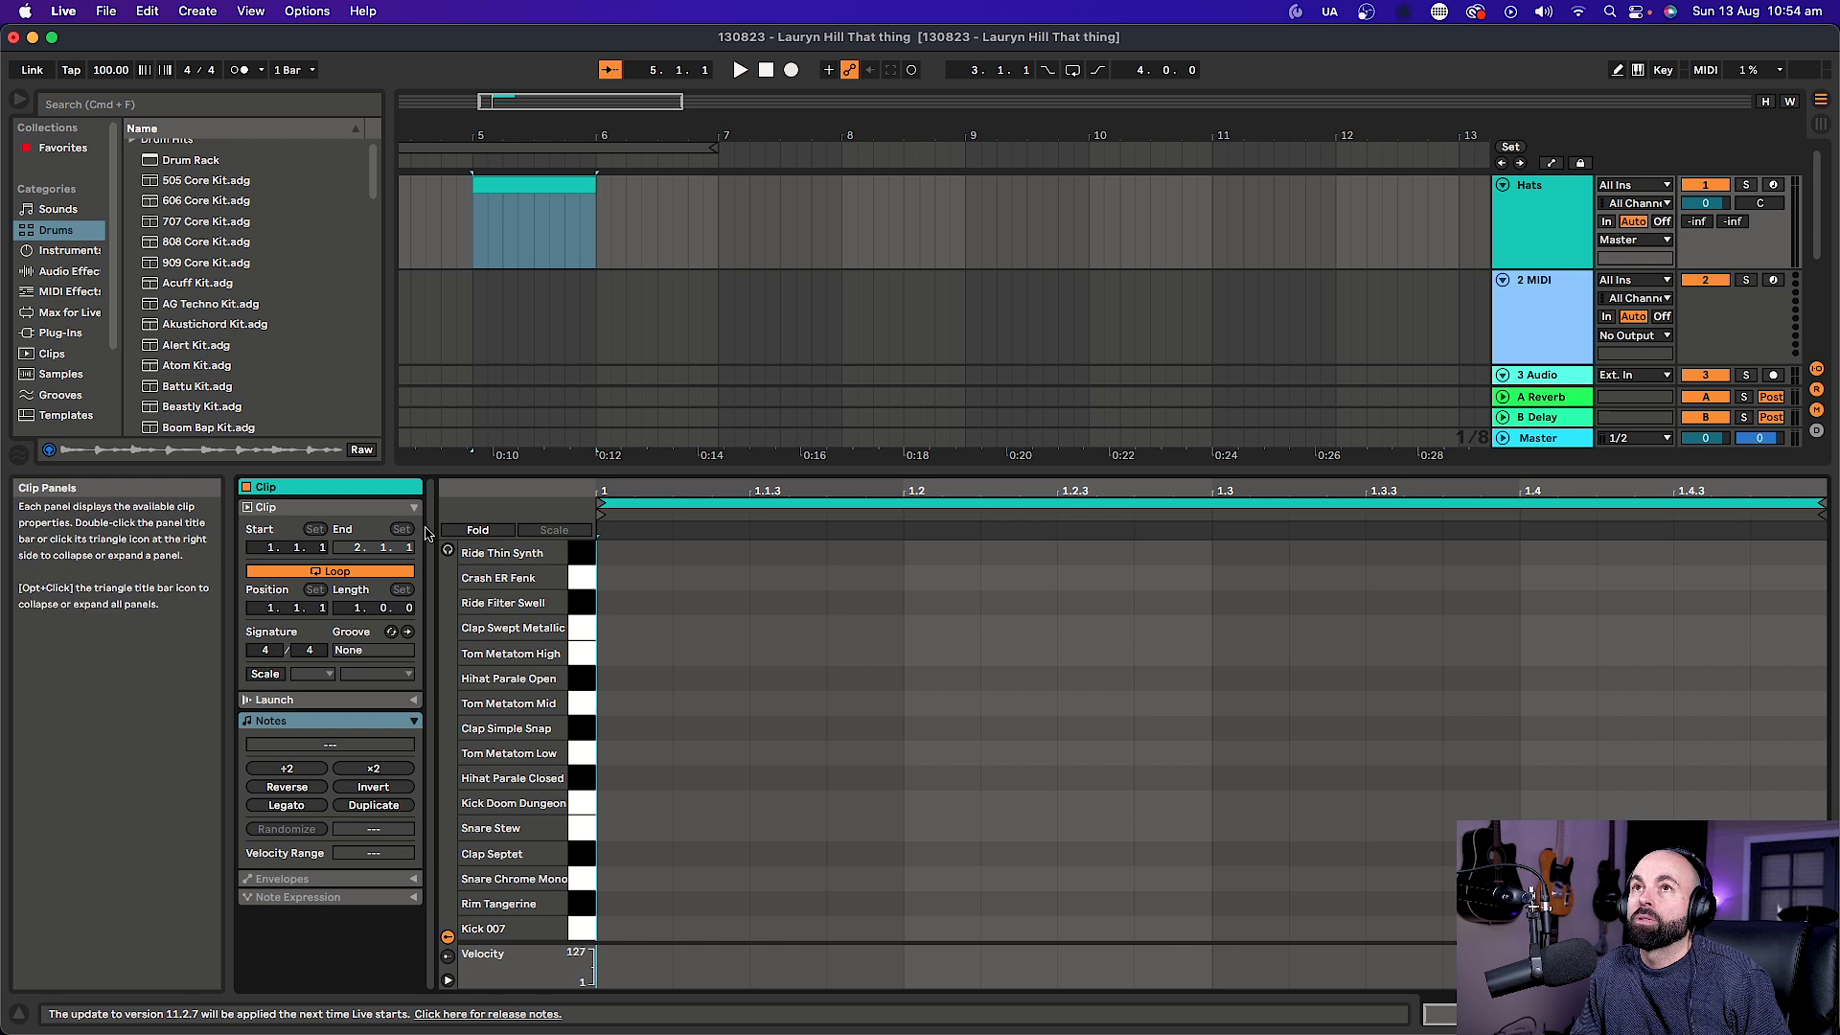
pyautogui.click(579, 934)
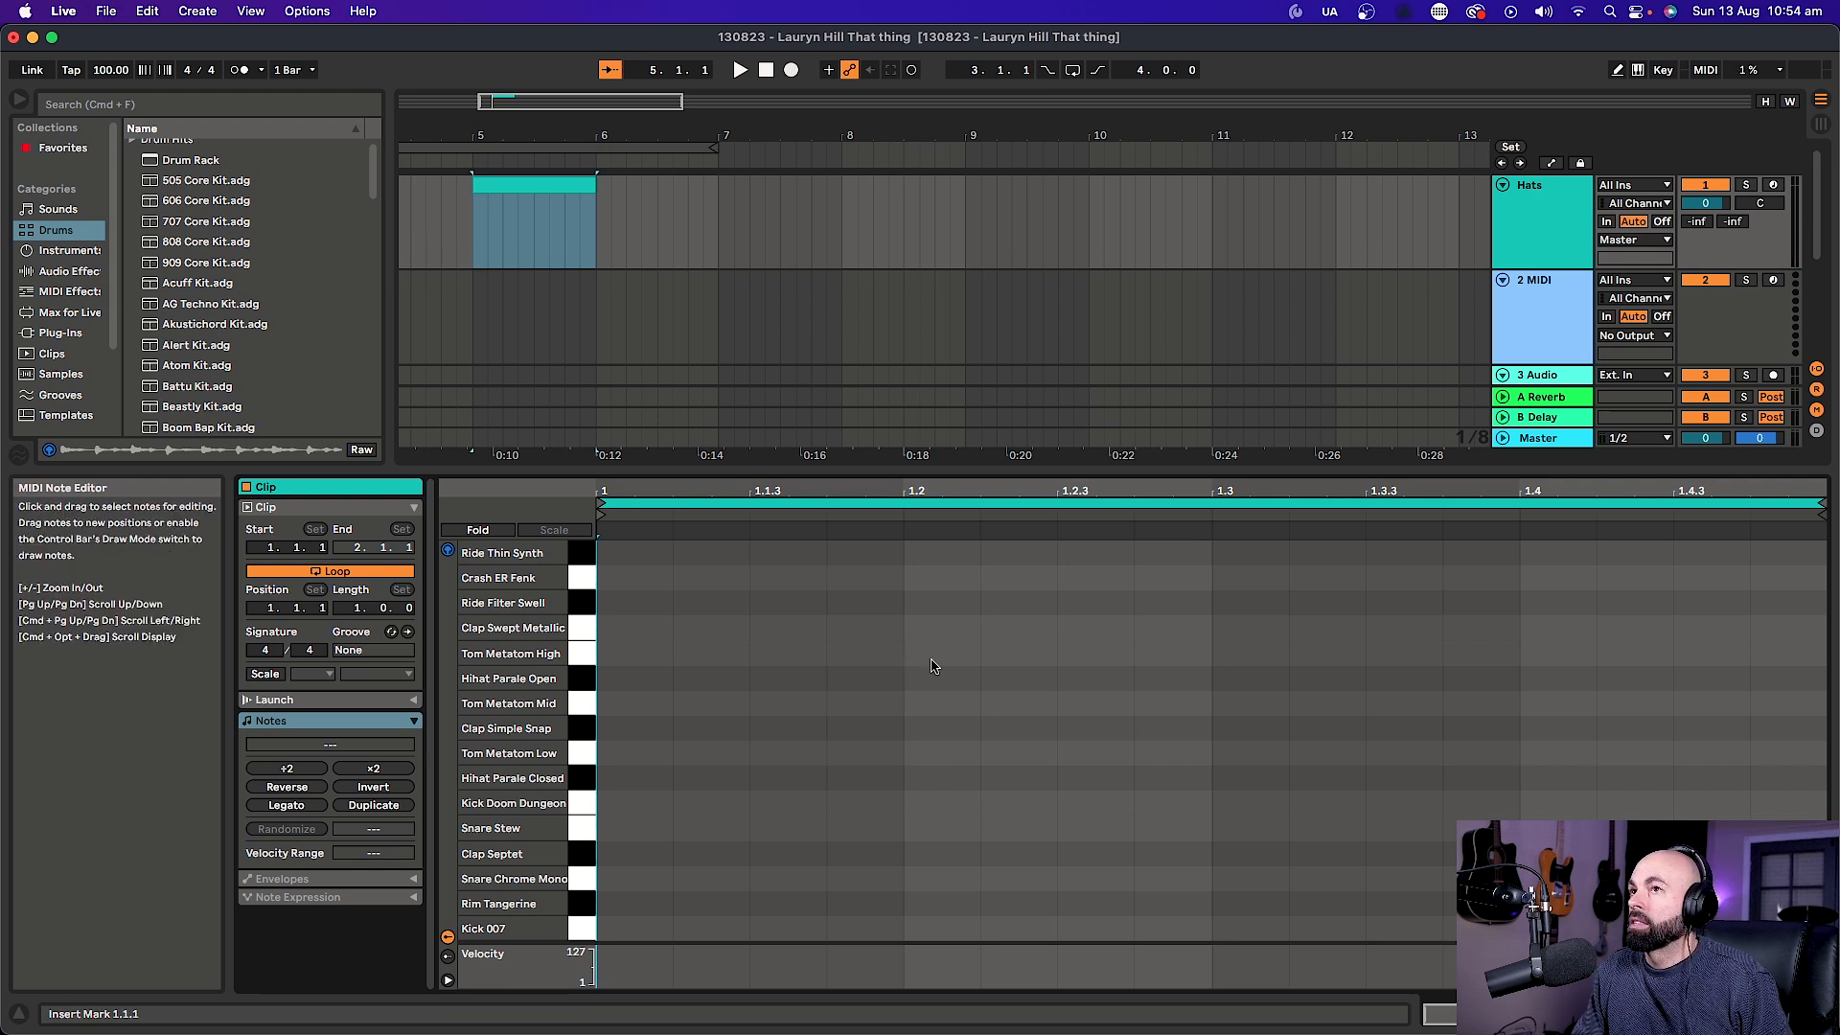
# Set a fixed 1/8 grid and place two consecutive Hihat Parale Closed eighth notes at 1.1.1 and 1.1.3.
pyautogui.rightClick(861, 687)
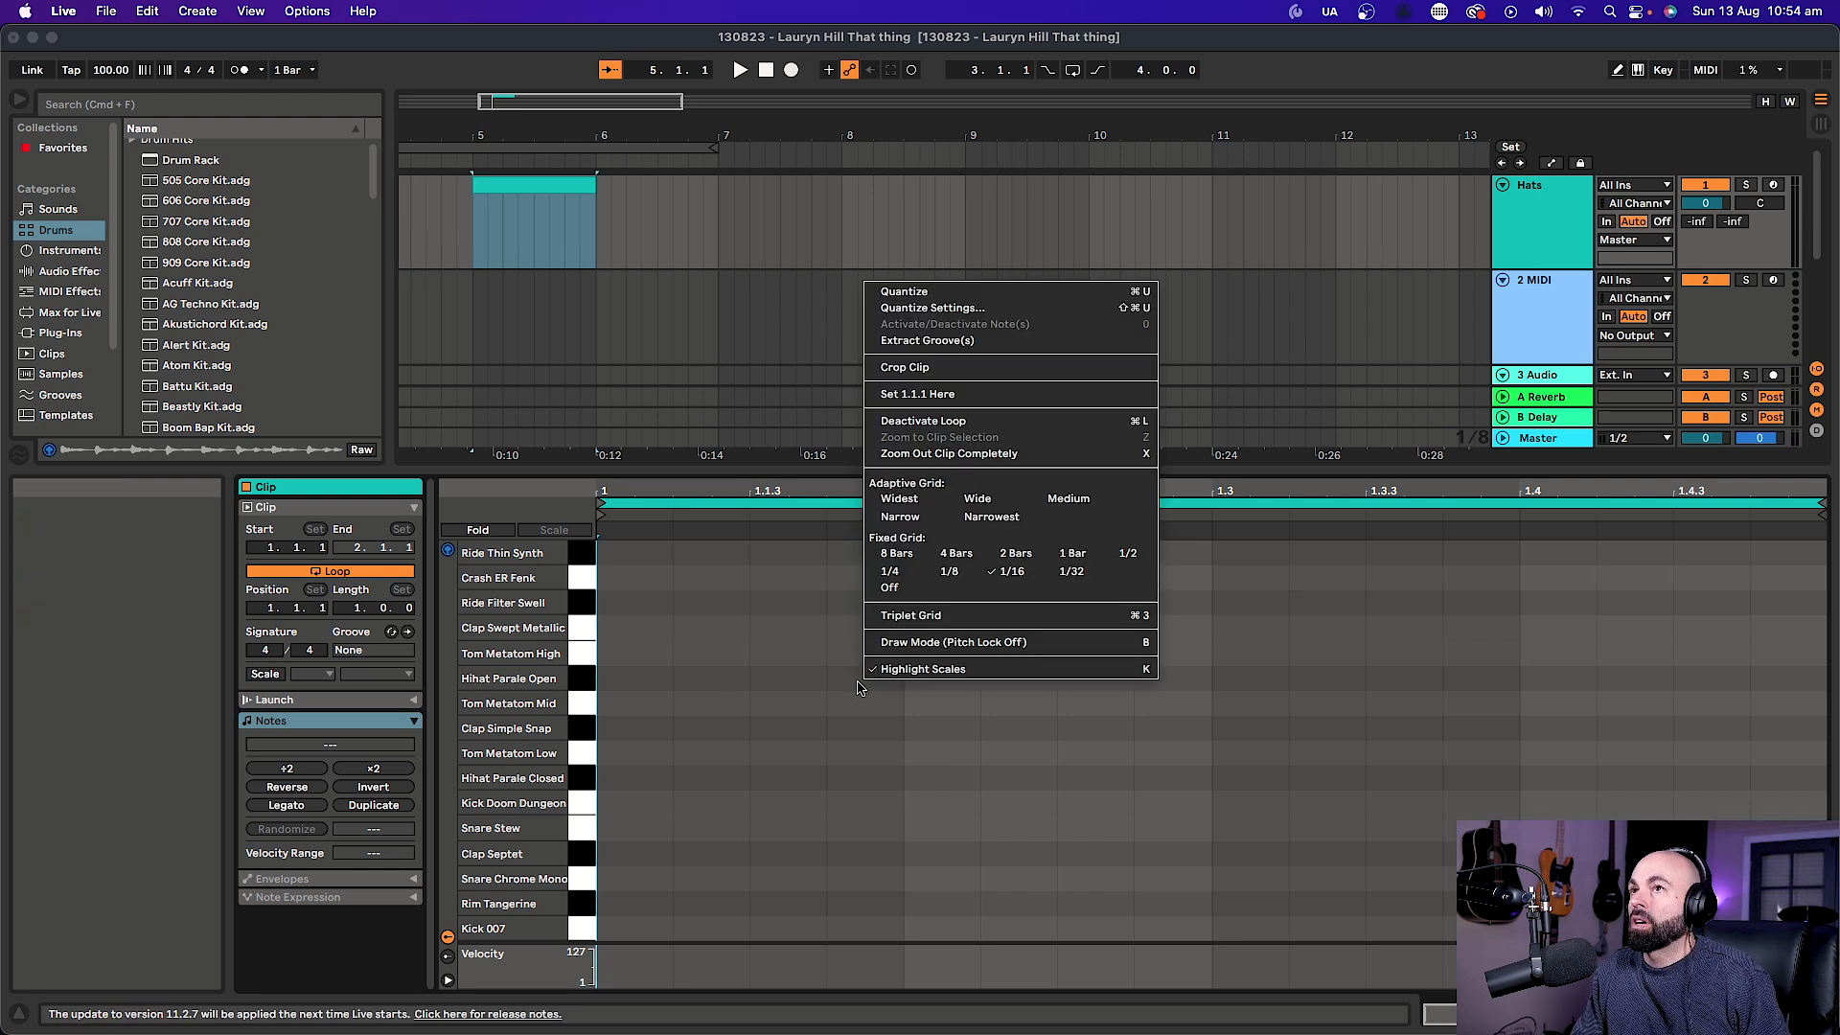
pyautogui.click(951, 572)
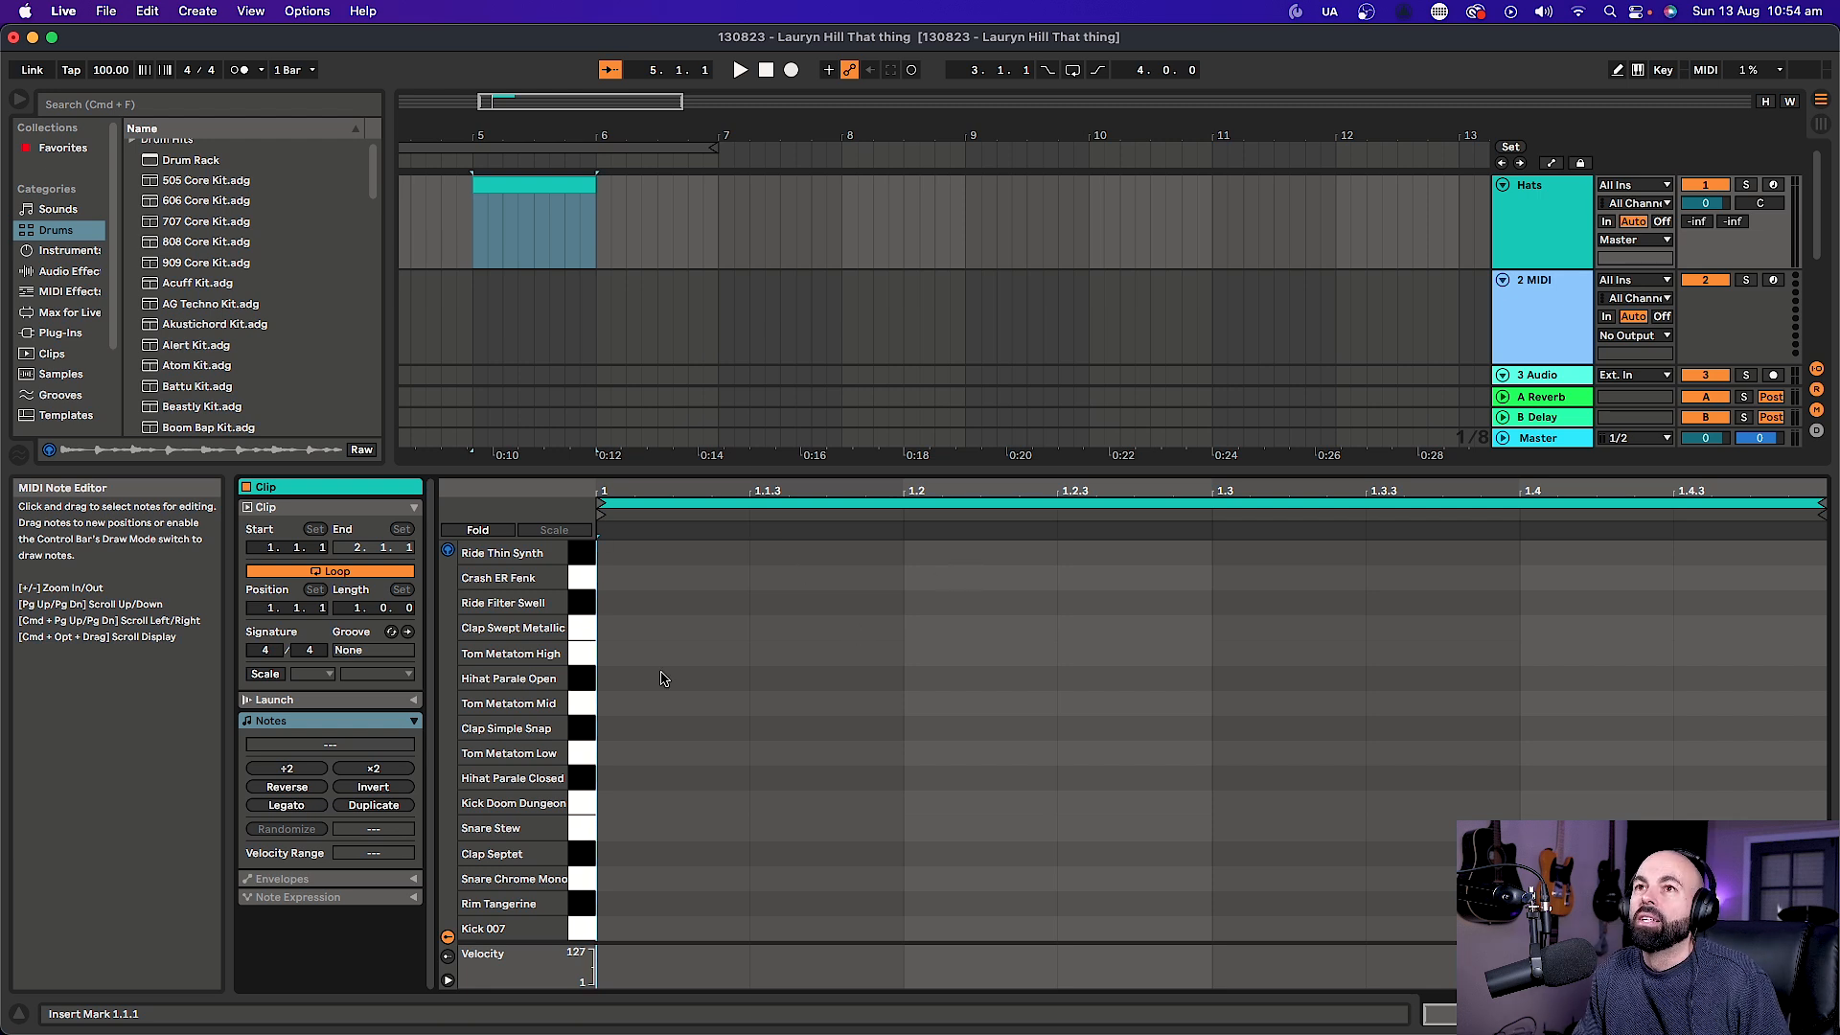
pyautogui.click(582, 678)
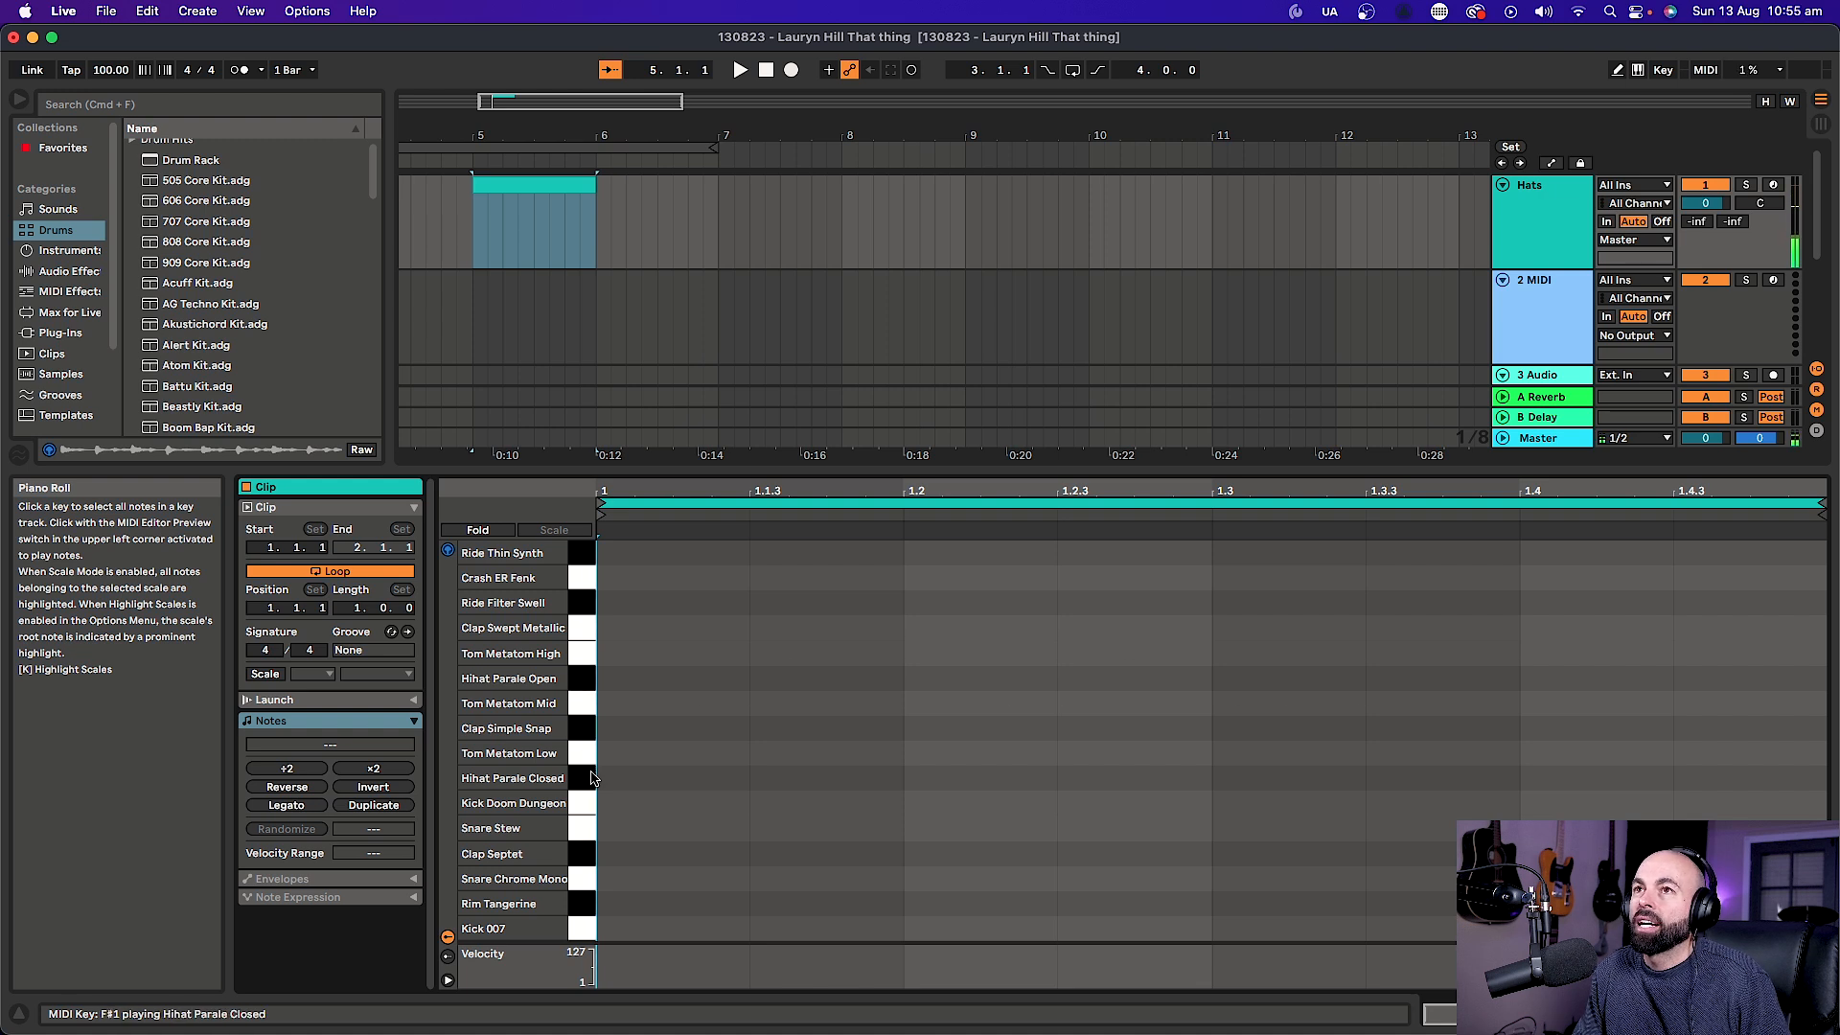
pyautogui.doubleClick(685, 779)
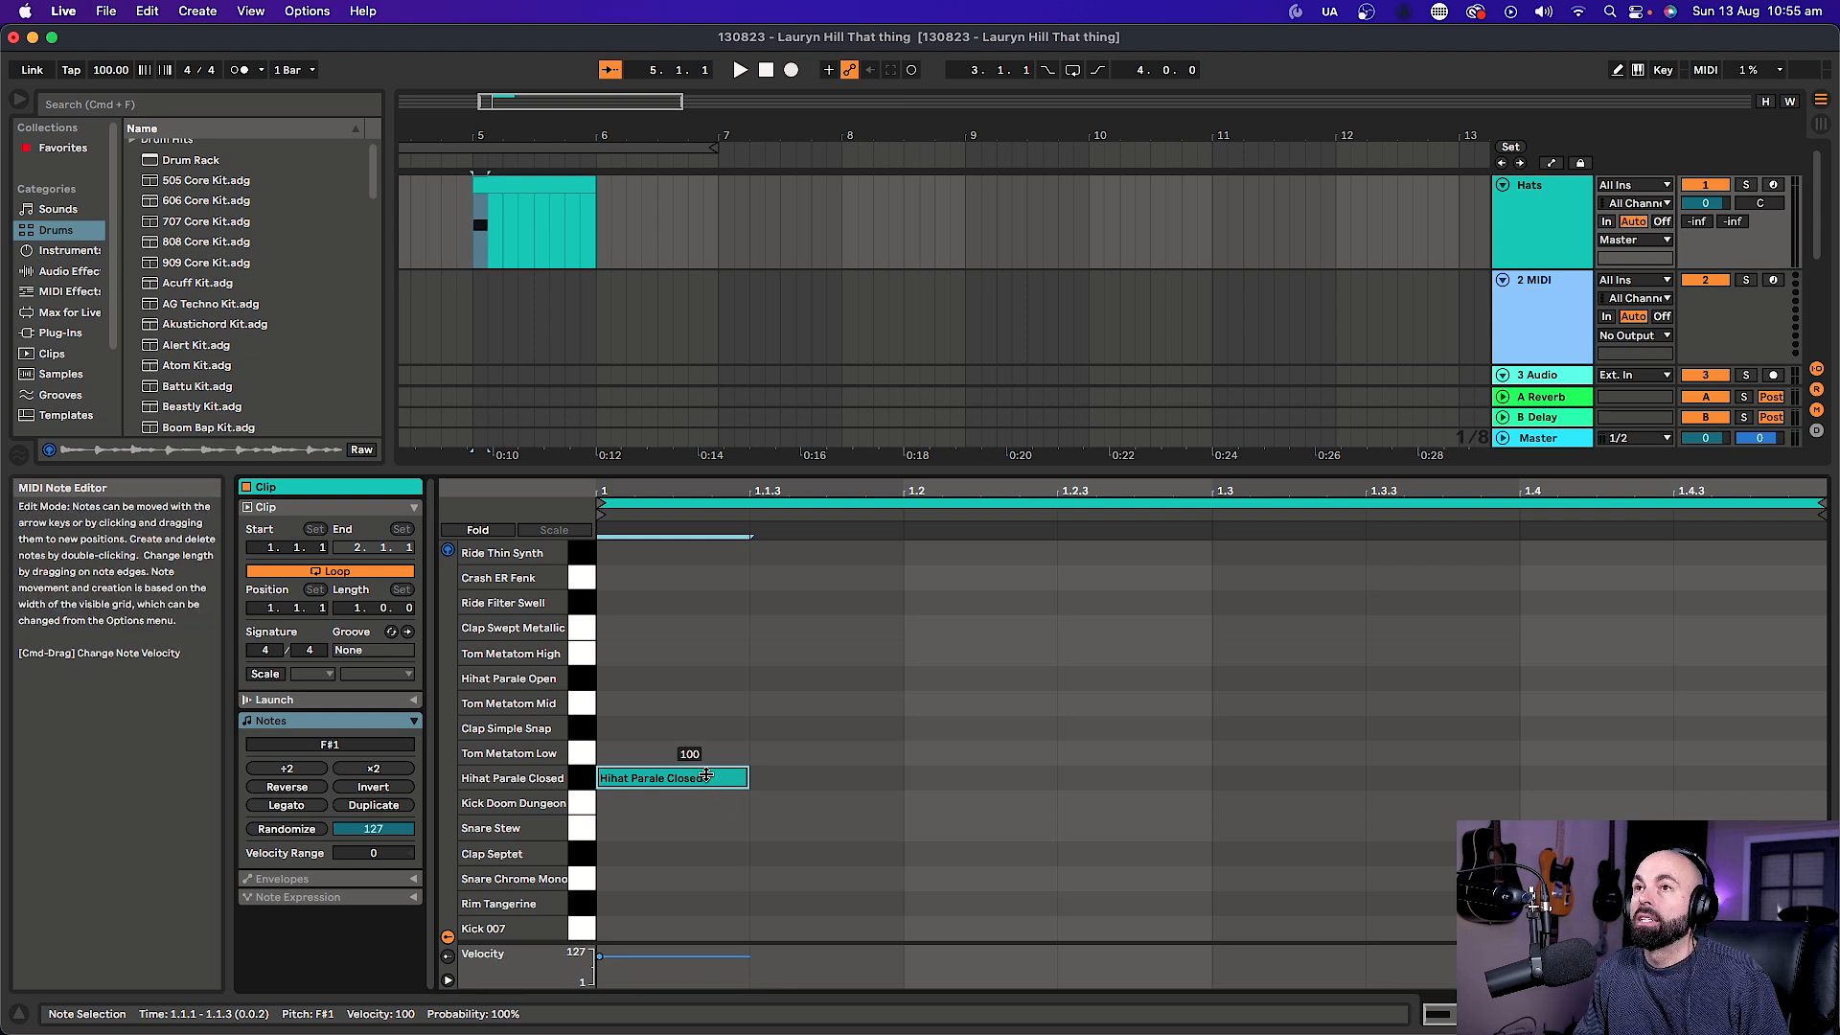
pyautogui.press('super+d')
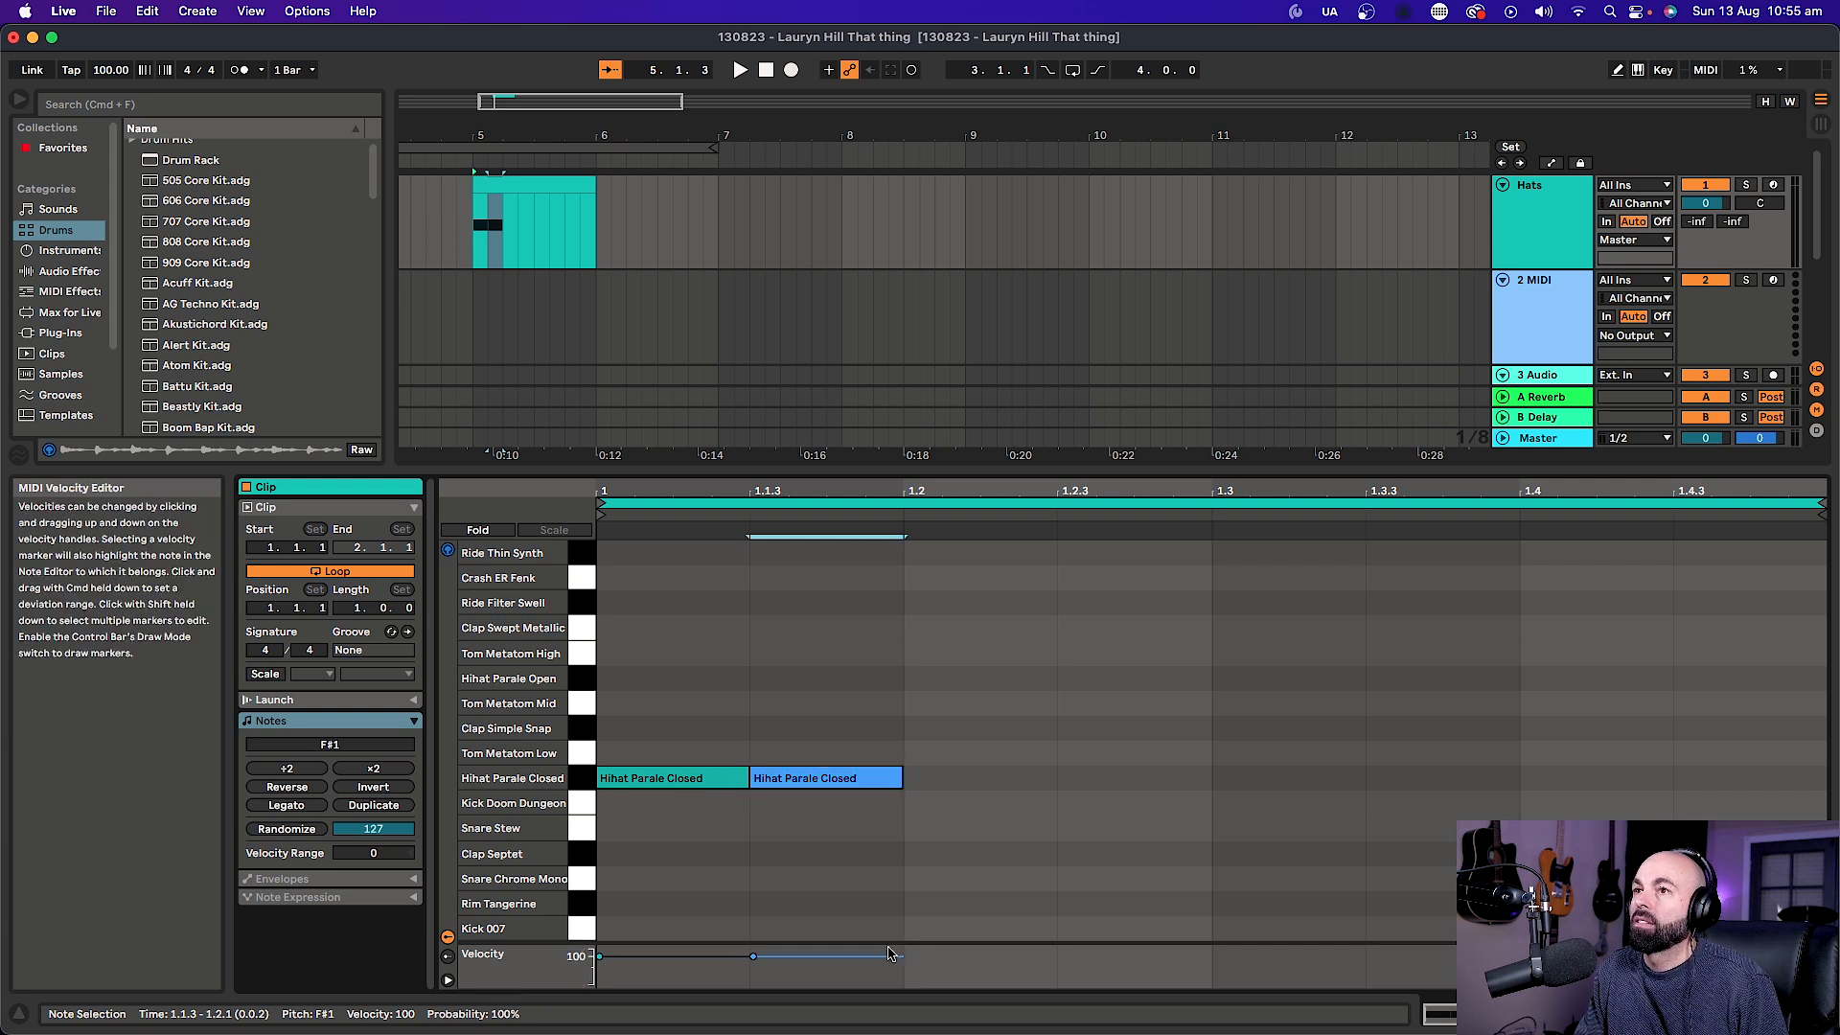
# Enlarge the velocity lane, lower the second closed hi-hat's velocity to 80 and play the clip.
pyautogui.moveTo(869, 942)
pyautogui.mouseDown()
pyautogui.moveTo(869, 828)
pyautogui.moveTo(869, 871)
pyautogui.mouseUp()
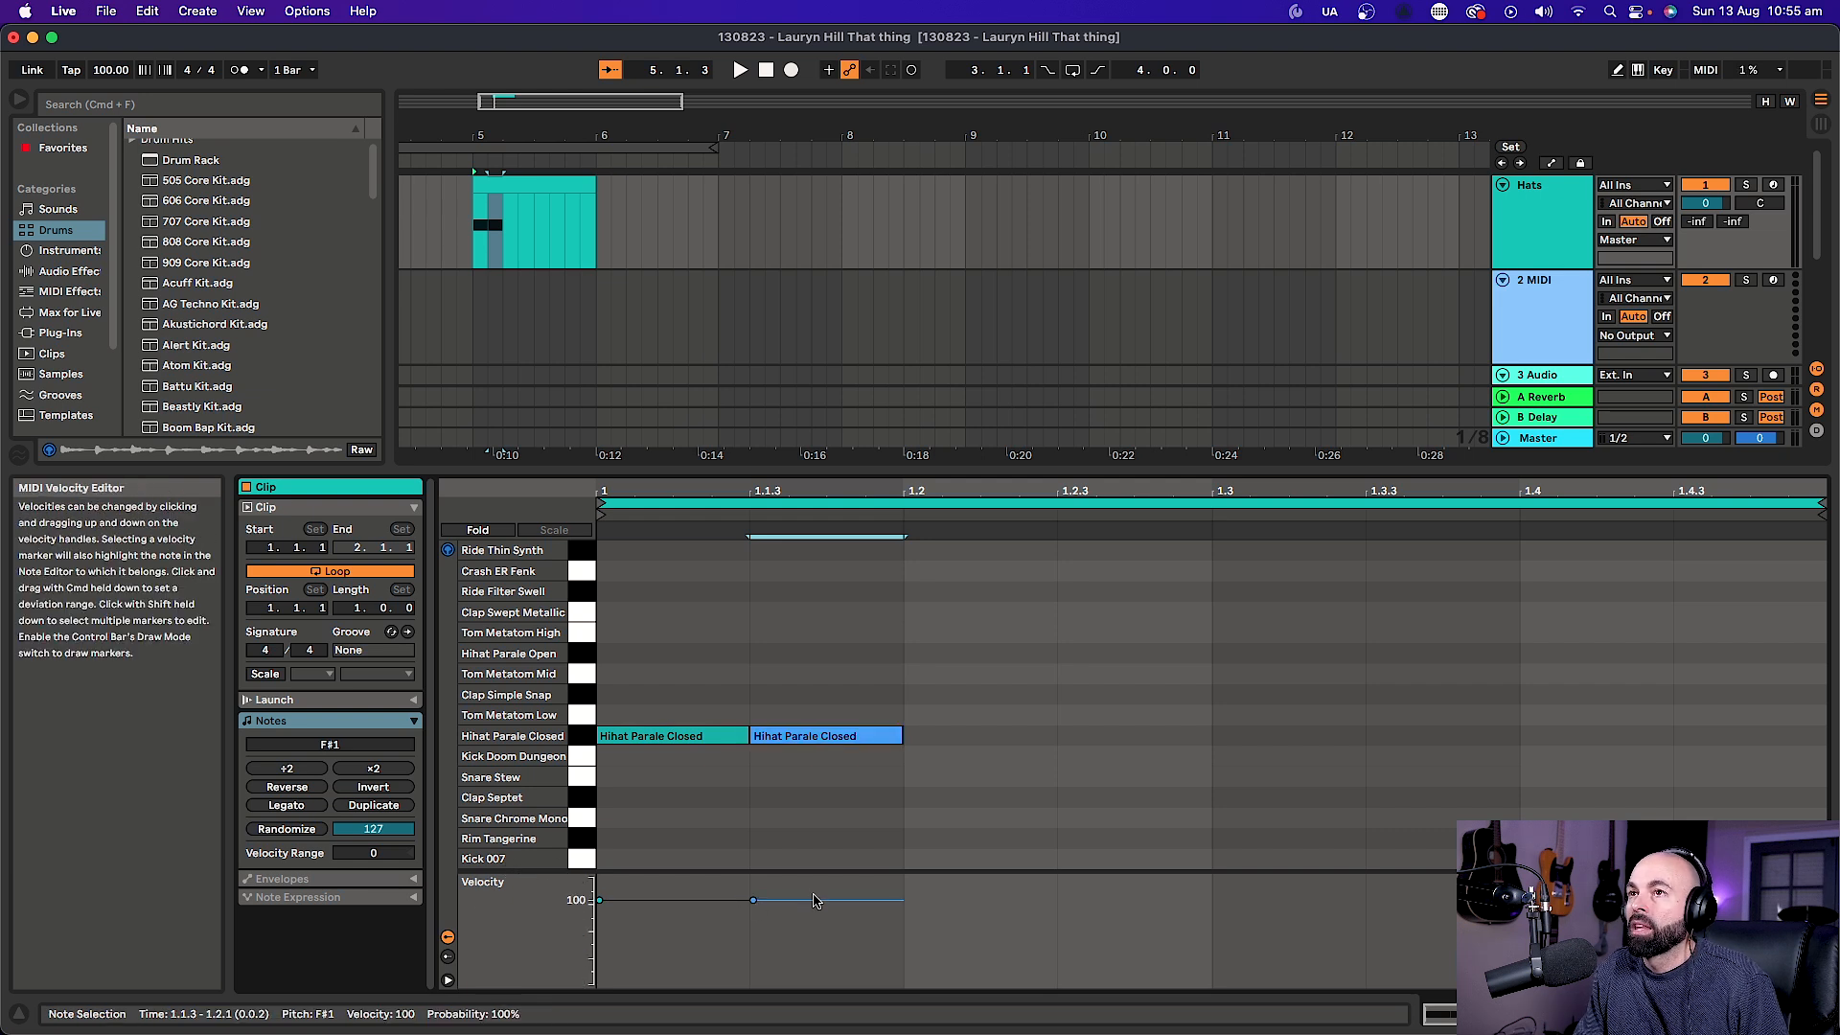
pyautogui.moveTo(751, 899); pyautogui.dragTo(753, 918)
pyautogui.press('space')
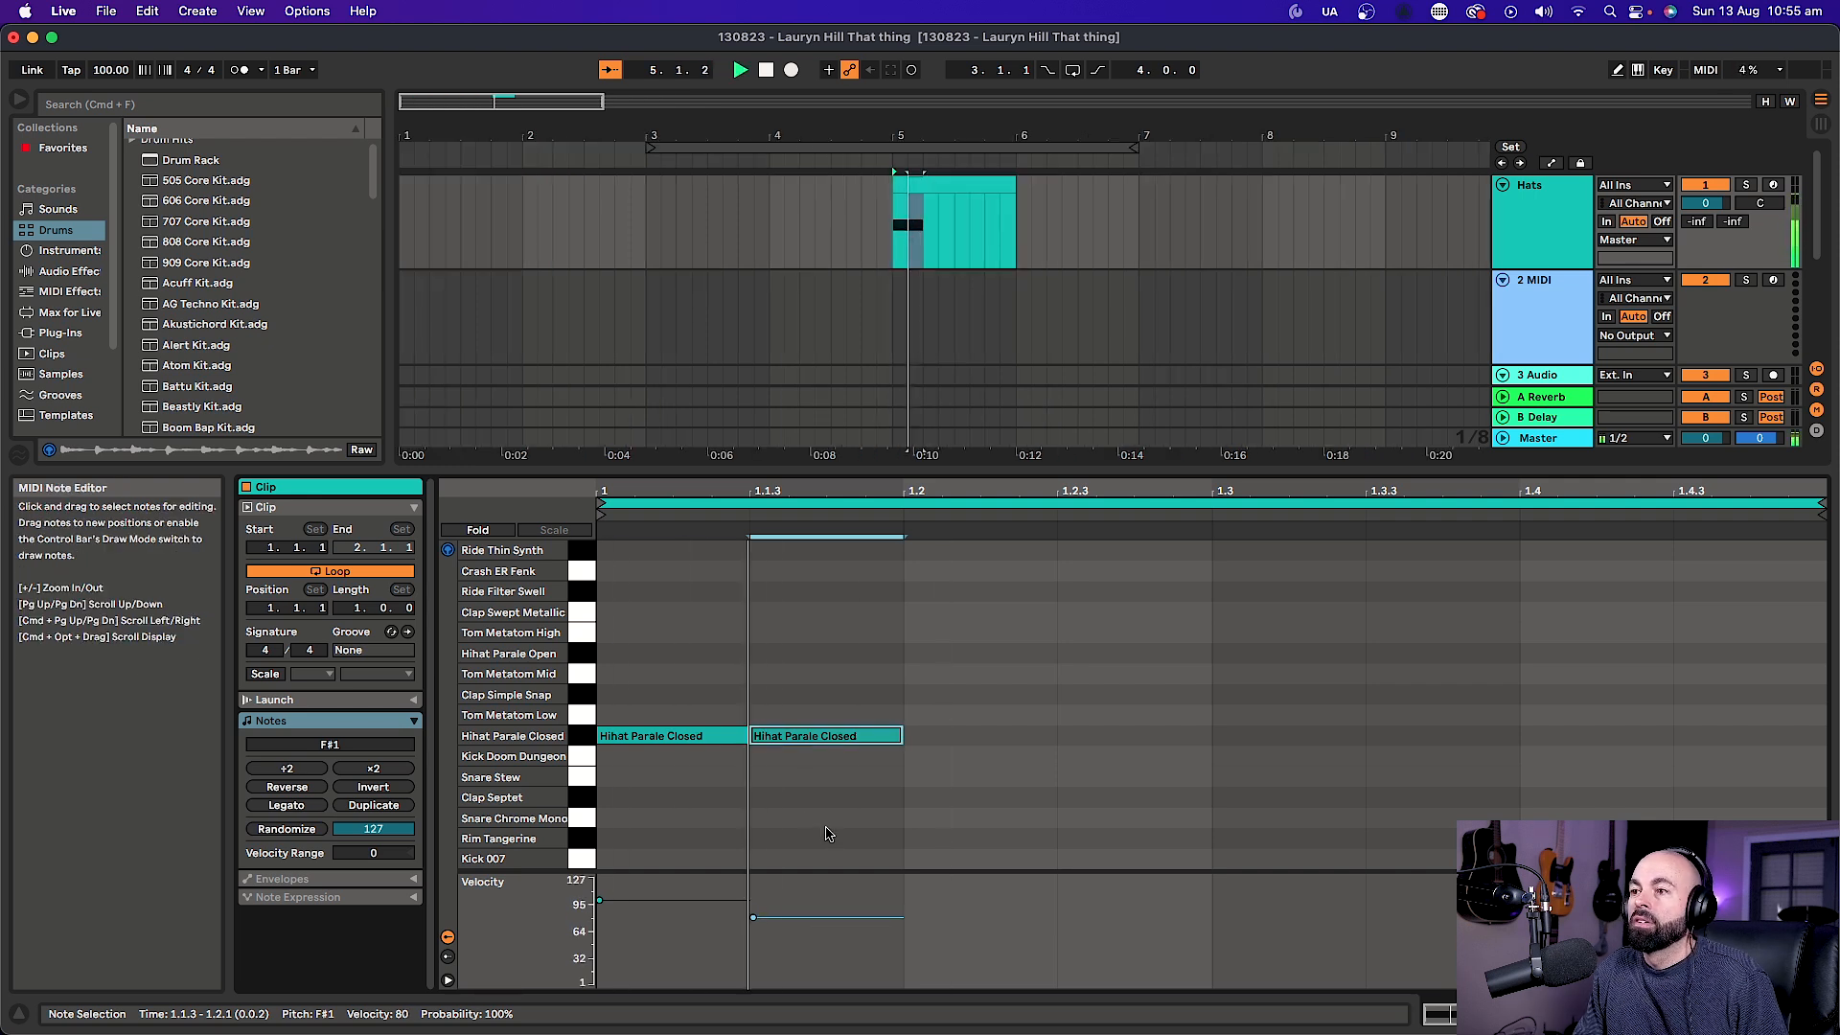
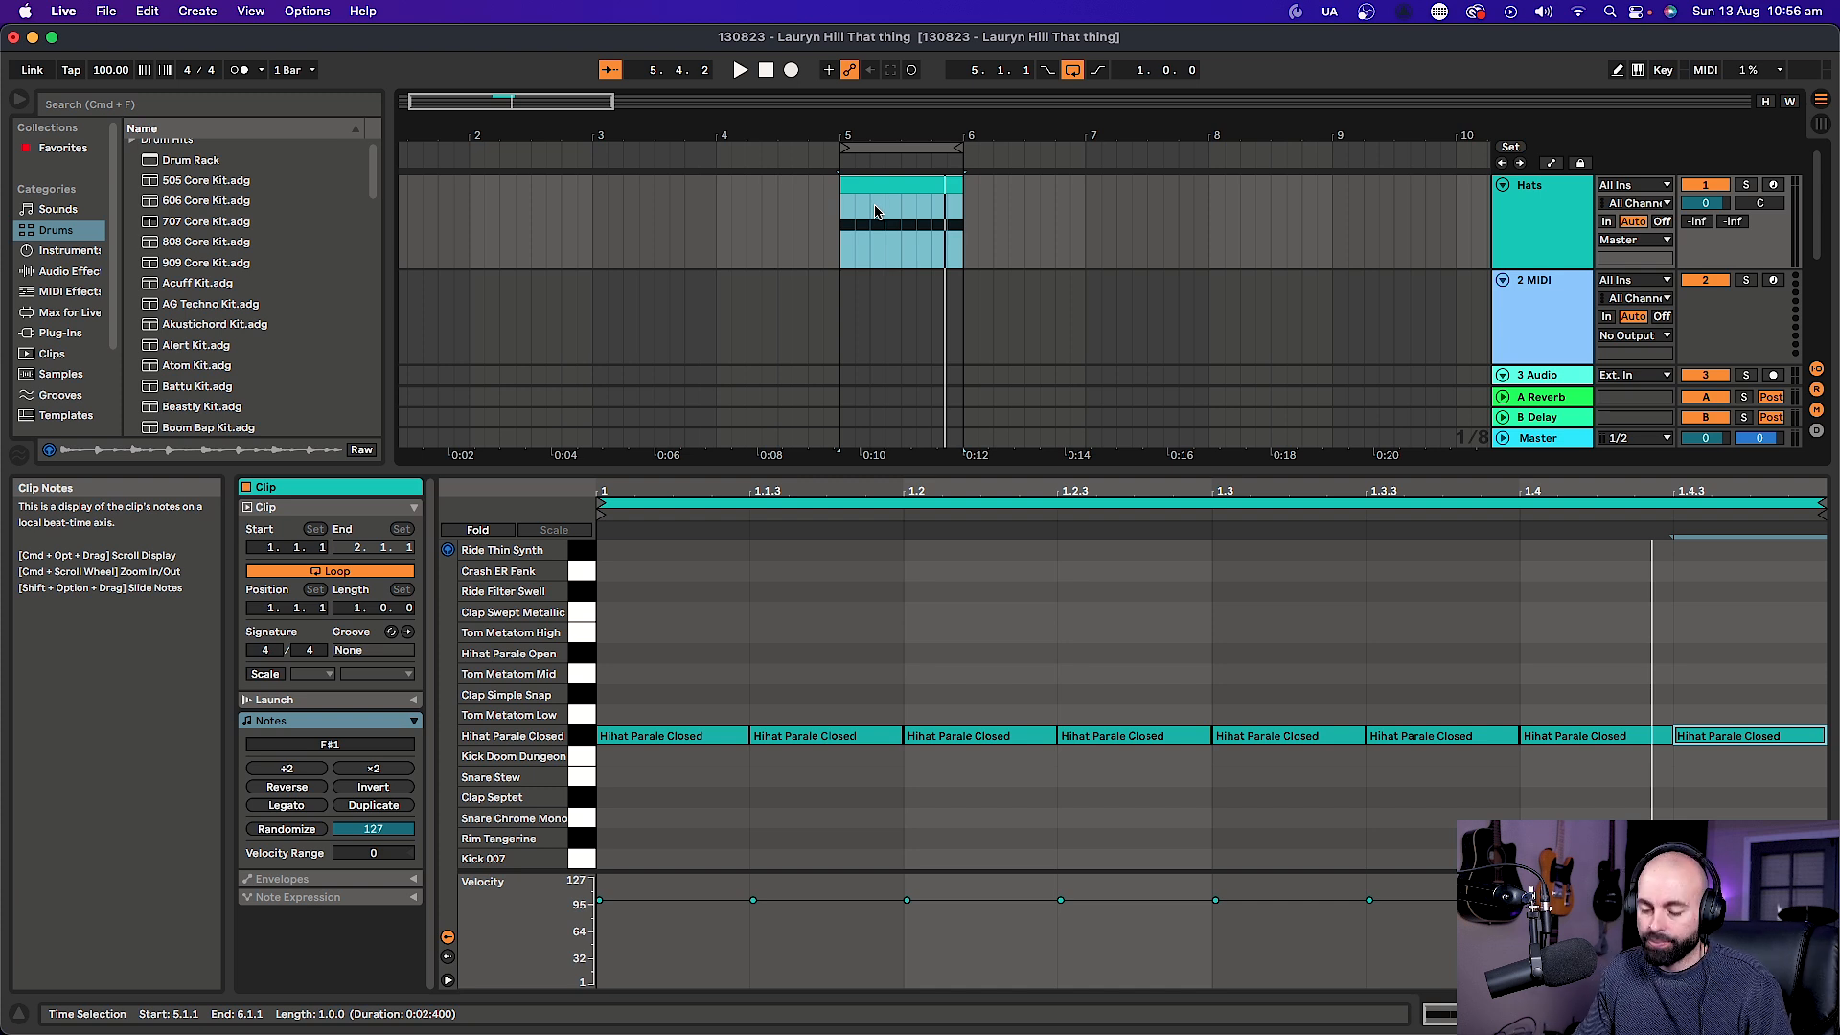
# Undo the hi-hat duplications back to the first two closed hi-hat notes of the bar.
pyautogui.press('super+z')
pyautogui.press('super+z')
pyautogui.press('super+z')
pyautogui.press('super+z')
pyautogui.press('super+z')
pyautogui.press('super+z')
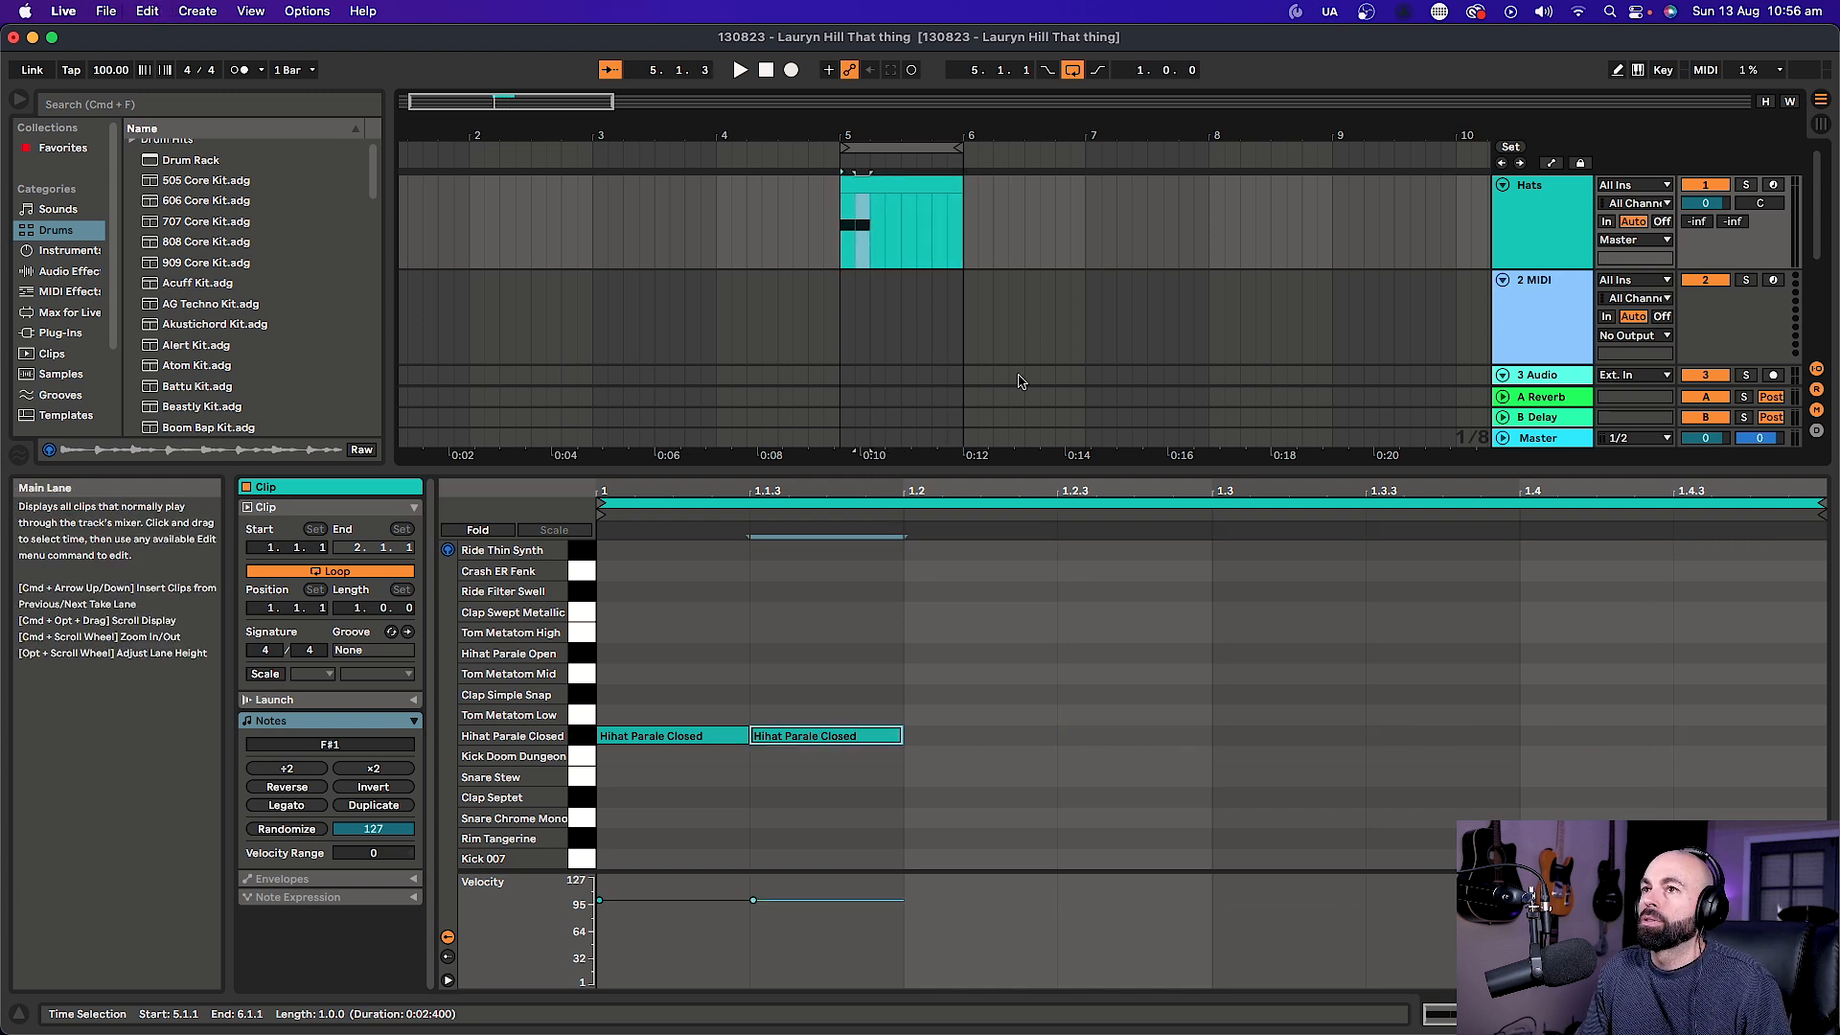
# Set the second closed hi-hat's velocity to 82, duplicate the pair three times to fill the bar, and play the pattern.
pyautogui.moveTo(812, 900); pyautogui.dragTo(813, 908)
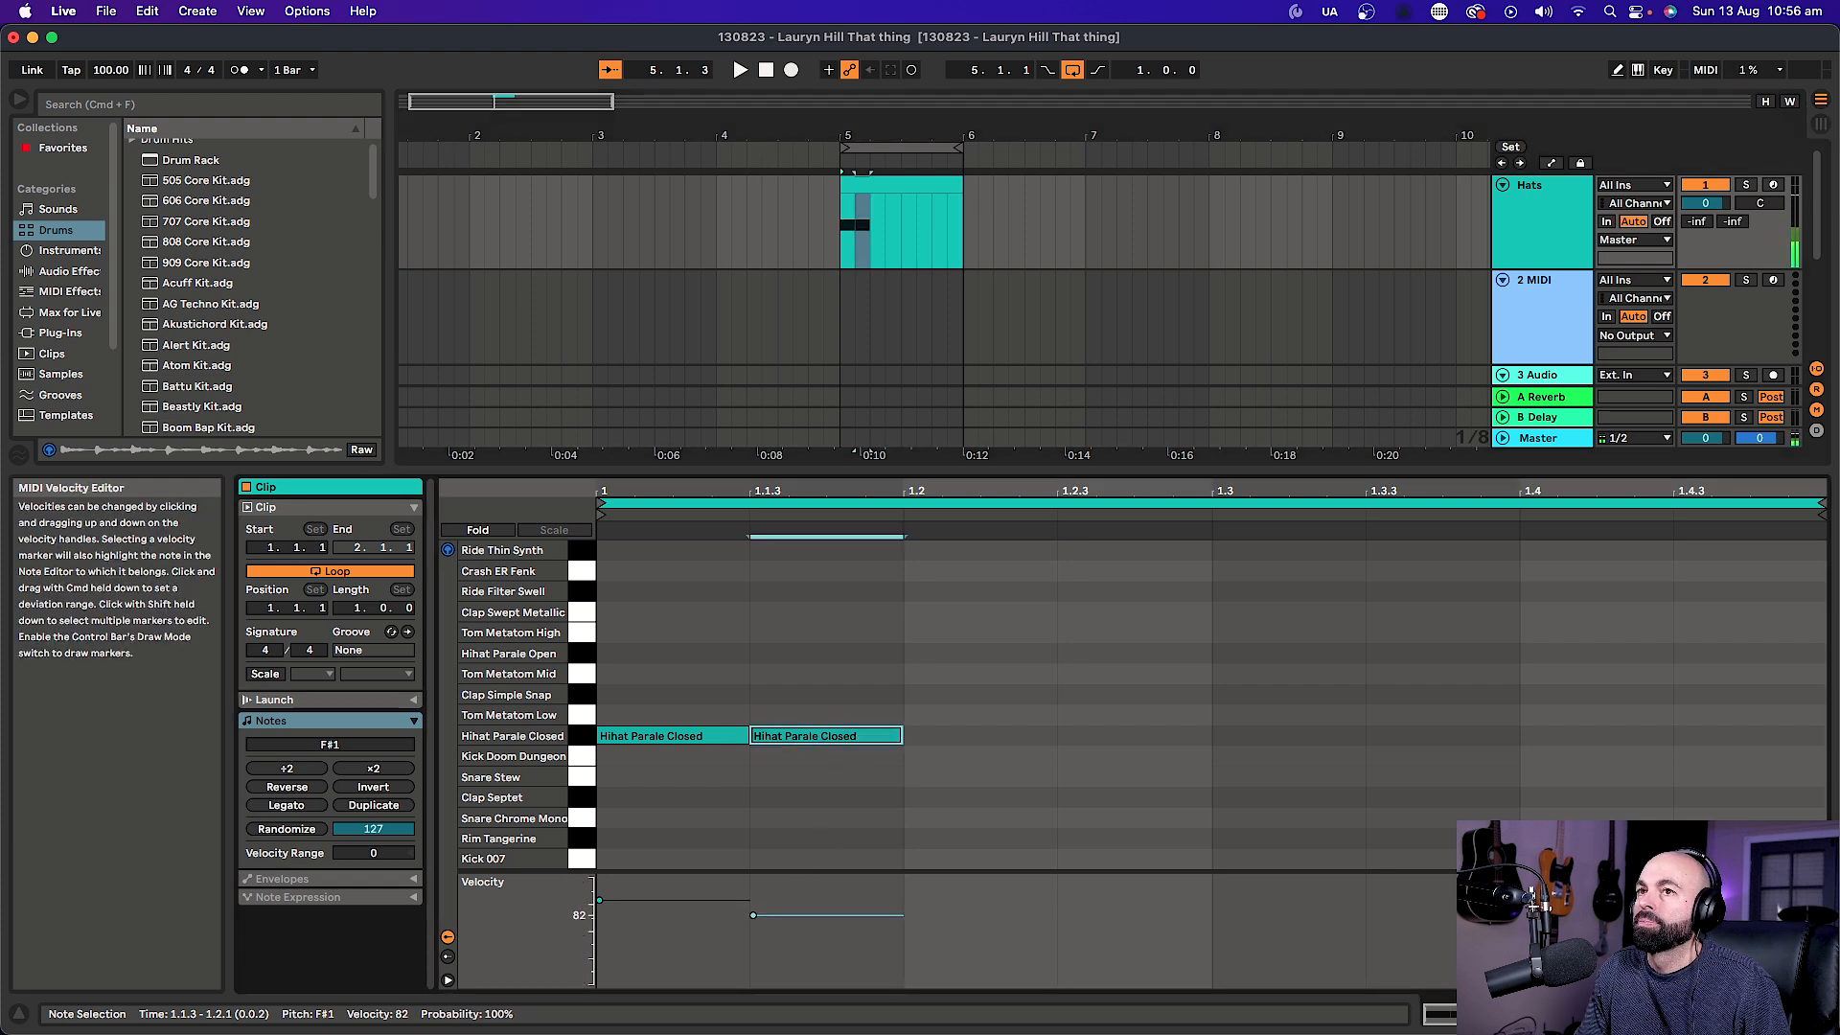
pyautogui.moveTo(825, 618); pyautogui.dragTo(654, 802)
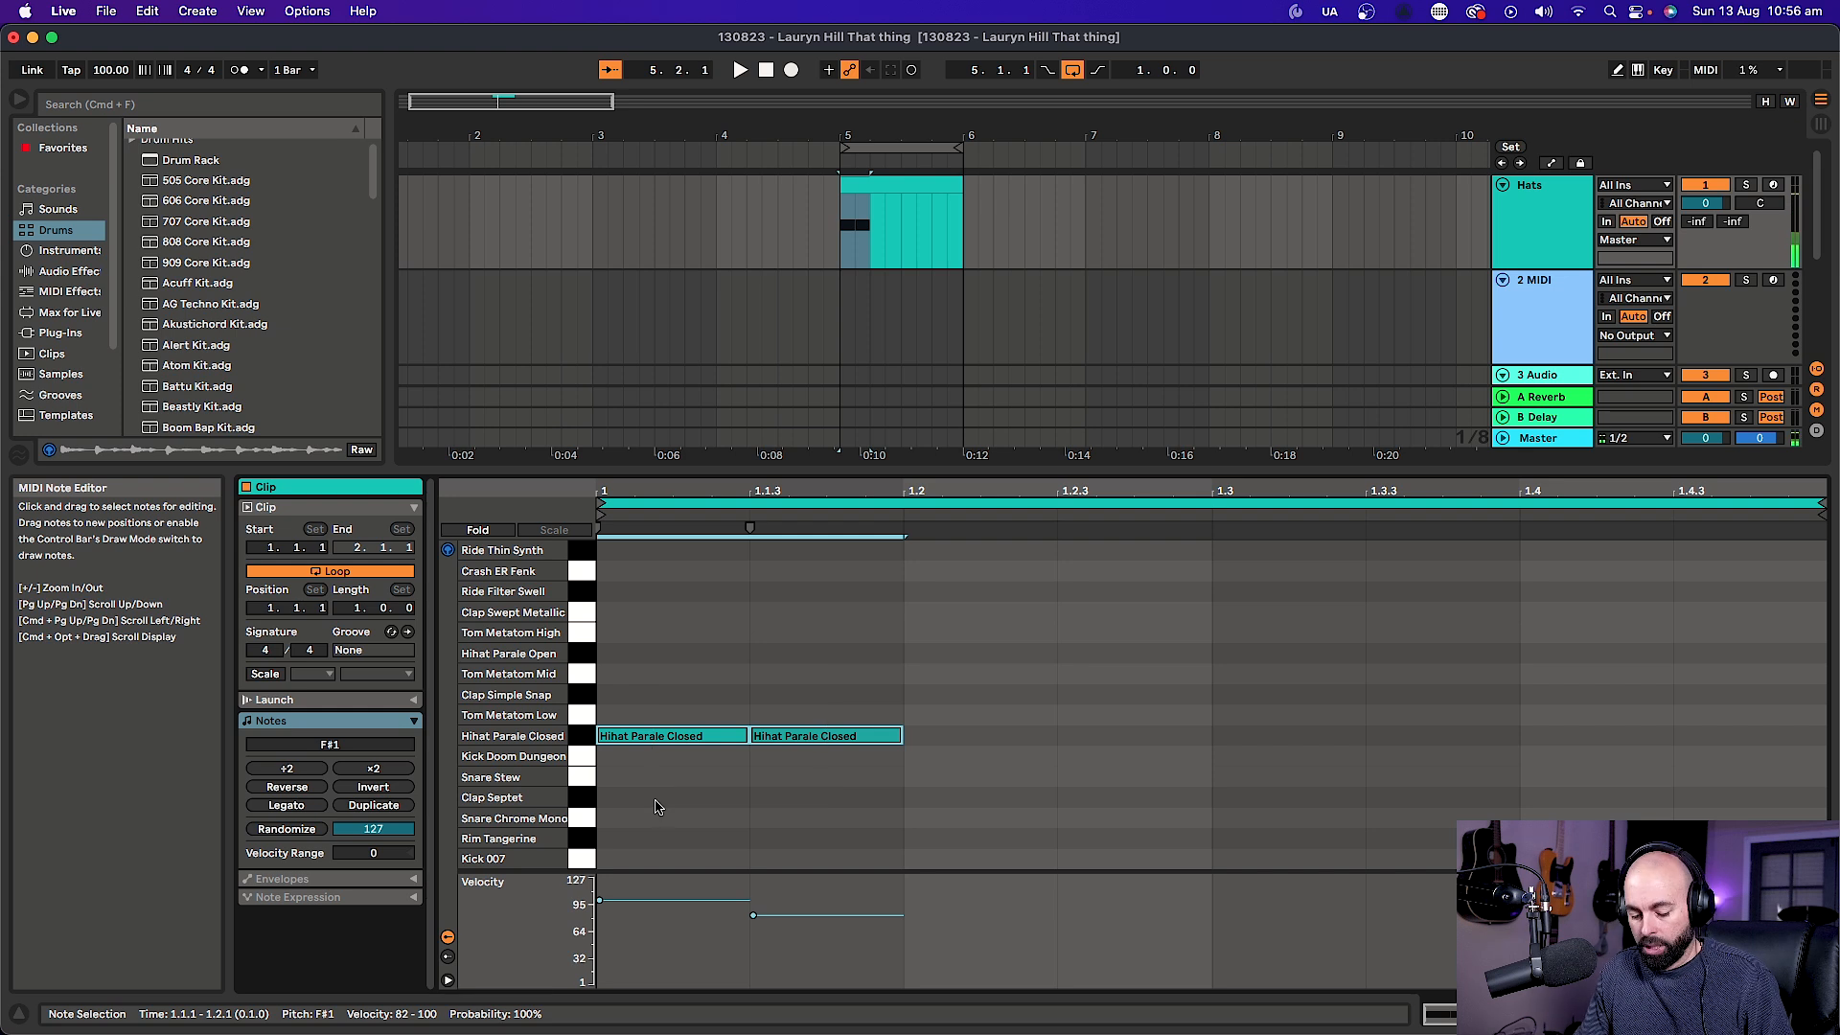
pyautogui.press('super+d')
pyautogui.press('super+d')
pyautogui.press('super+d')
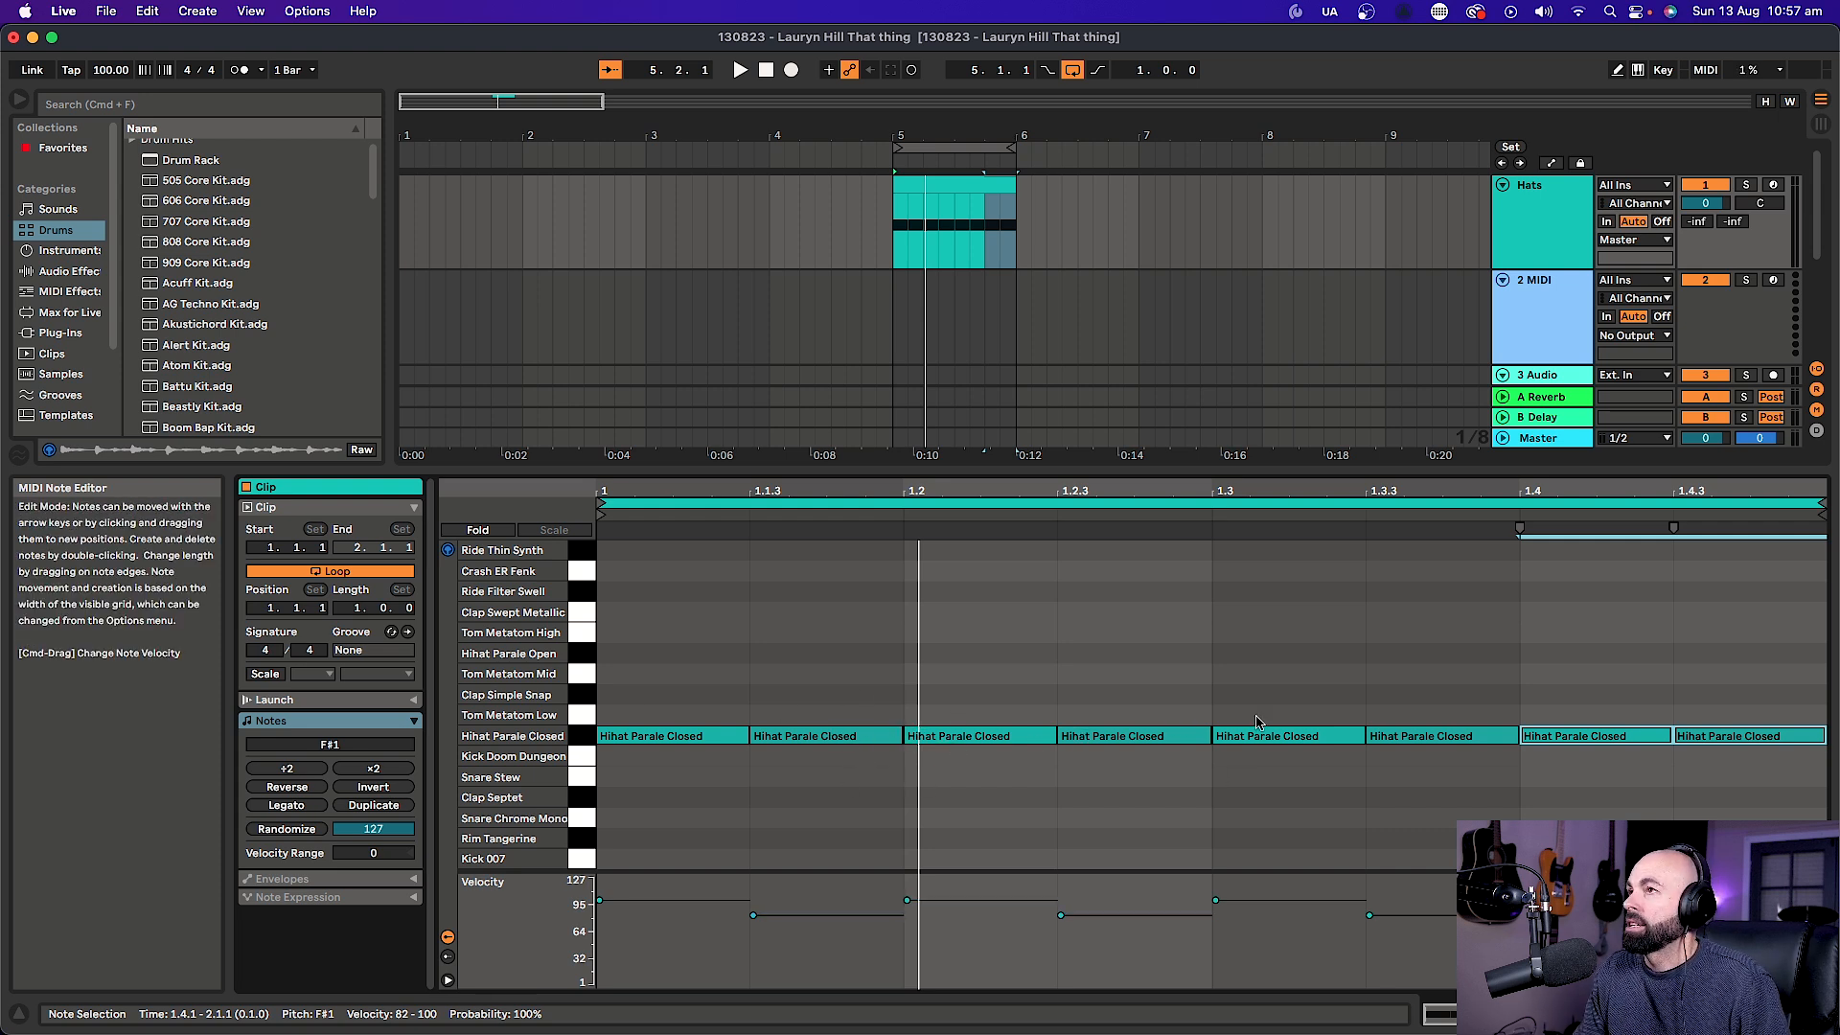
pyautogui.press('space')
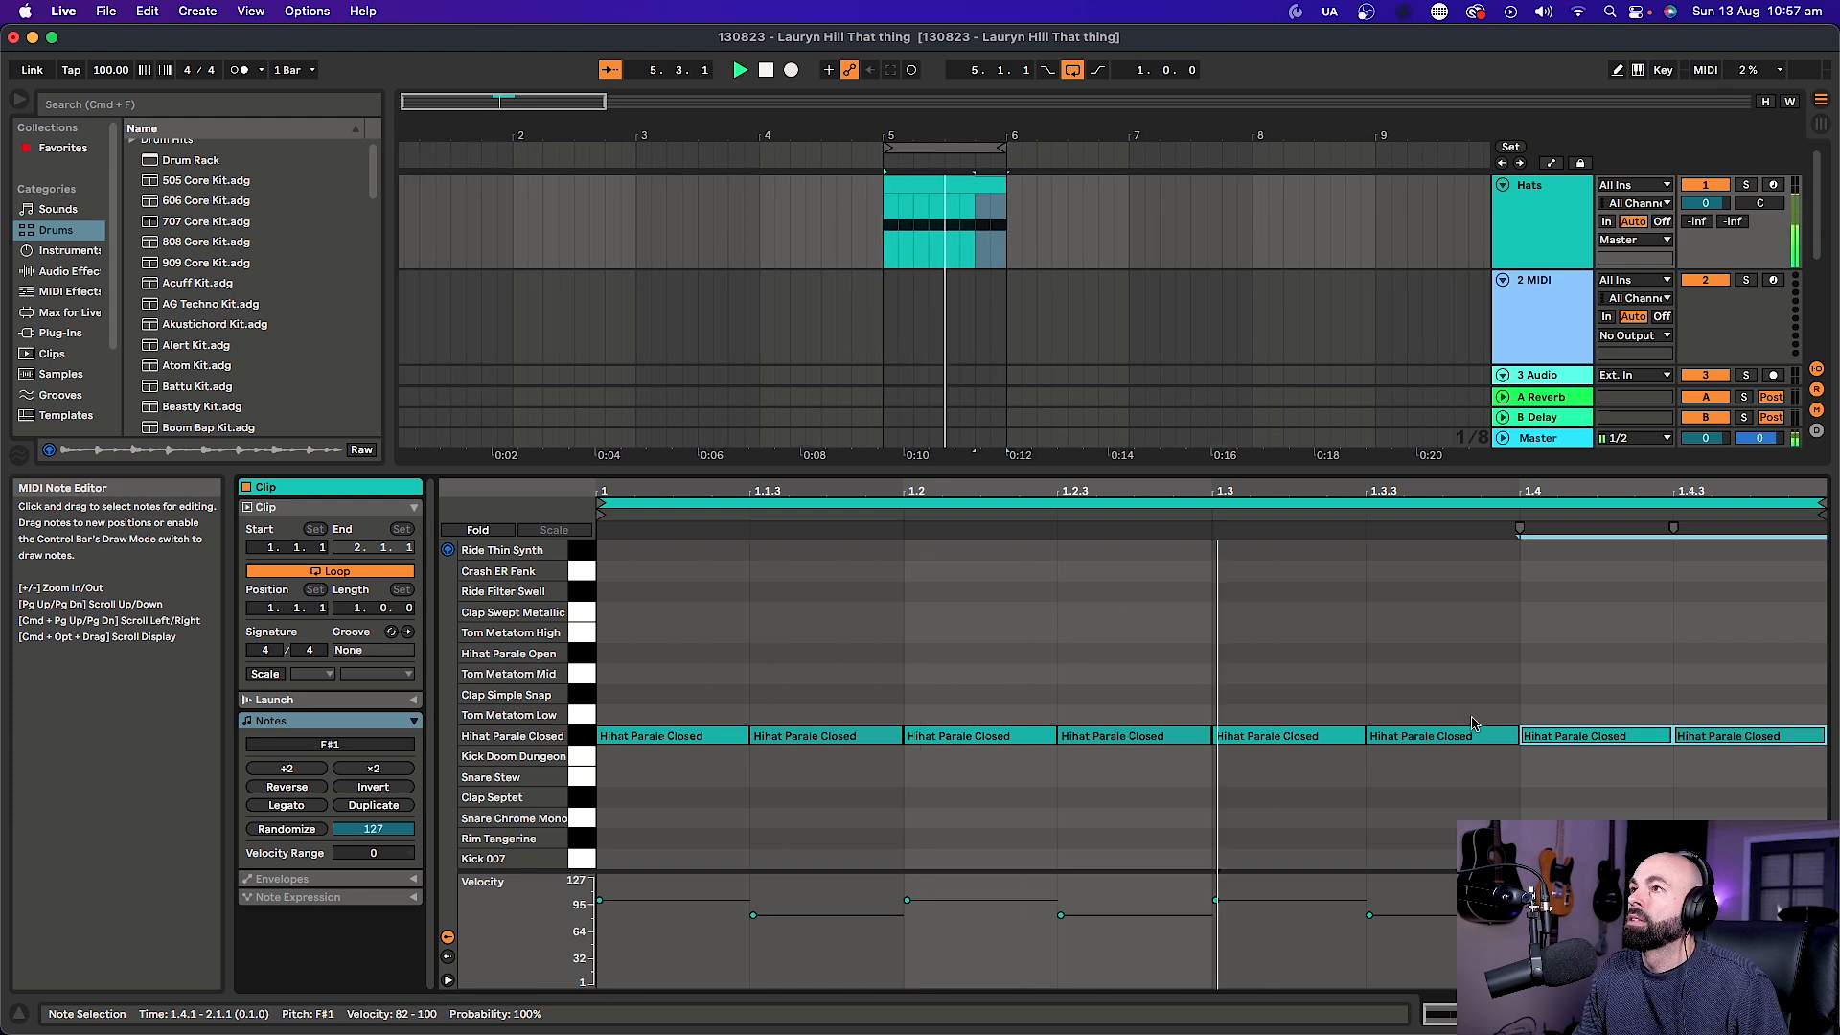
# Move the closed hi-hat note at 1.3.3 up to Hihat Parale Open and play the loop.
pyautogui.click(1431, 738)
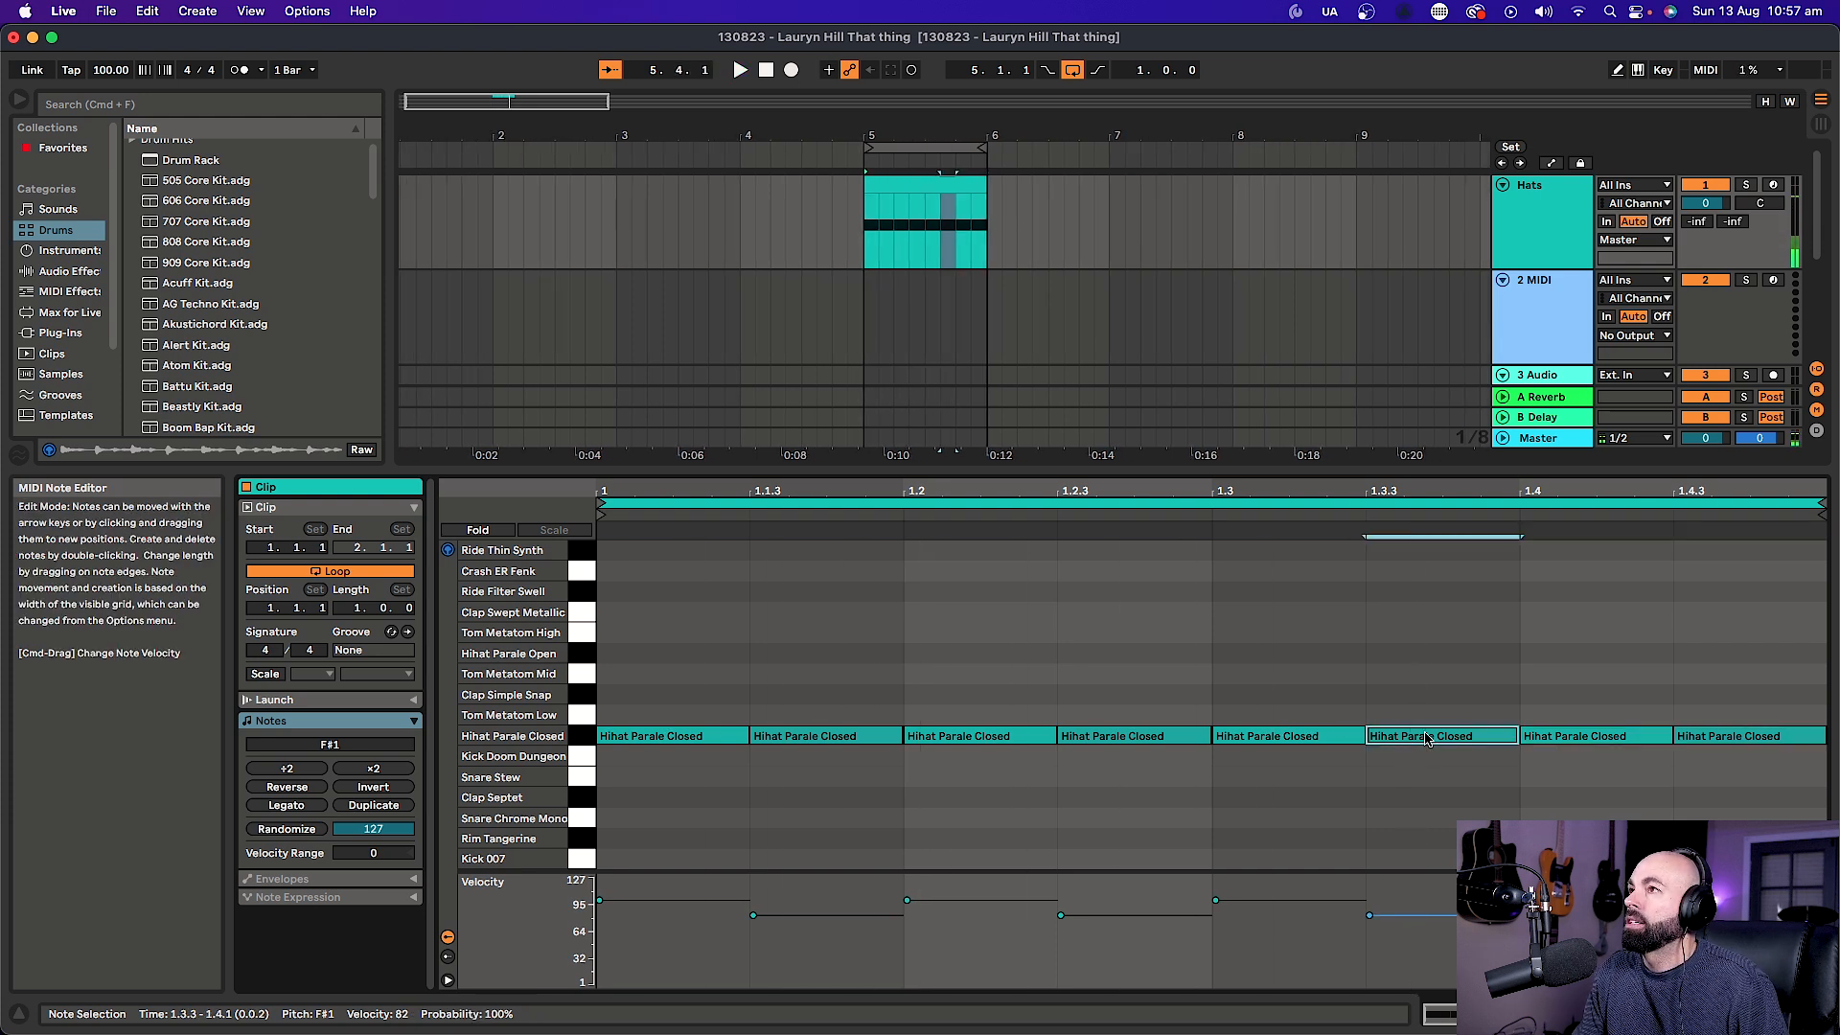
pyautogui.moveTo(1427, 737); pyautogui.dragTo(1424, 665)
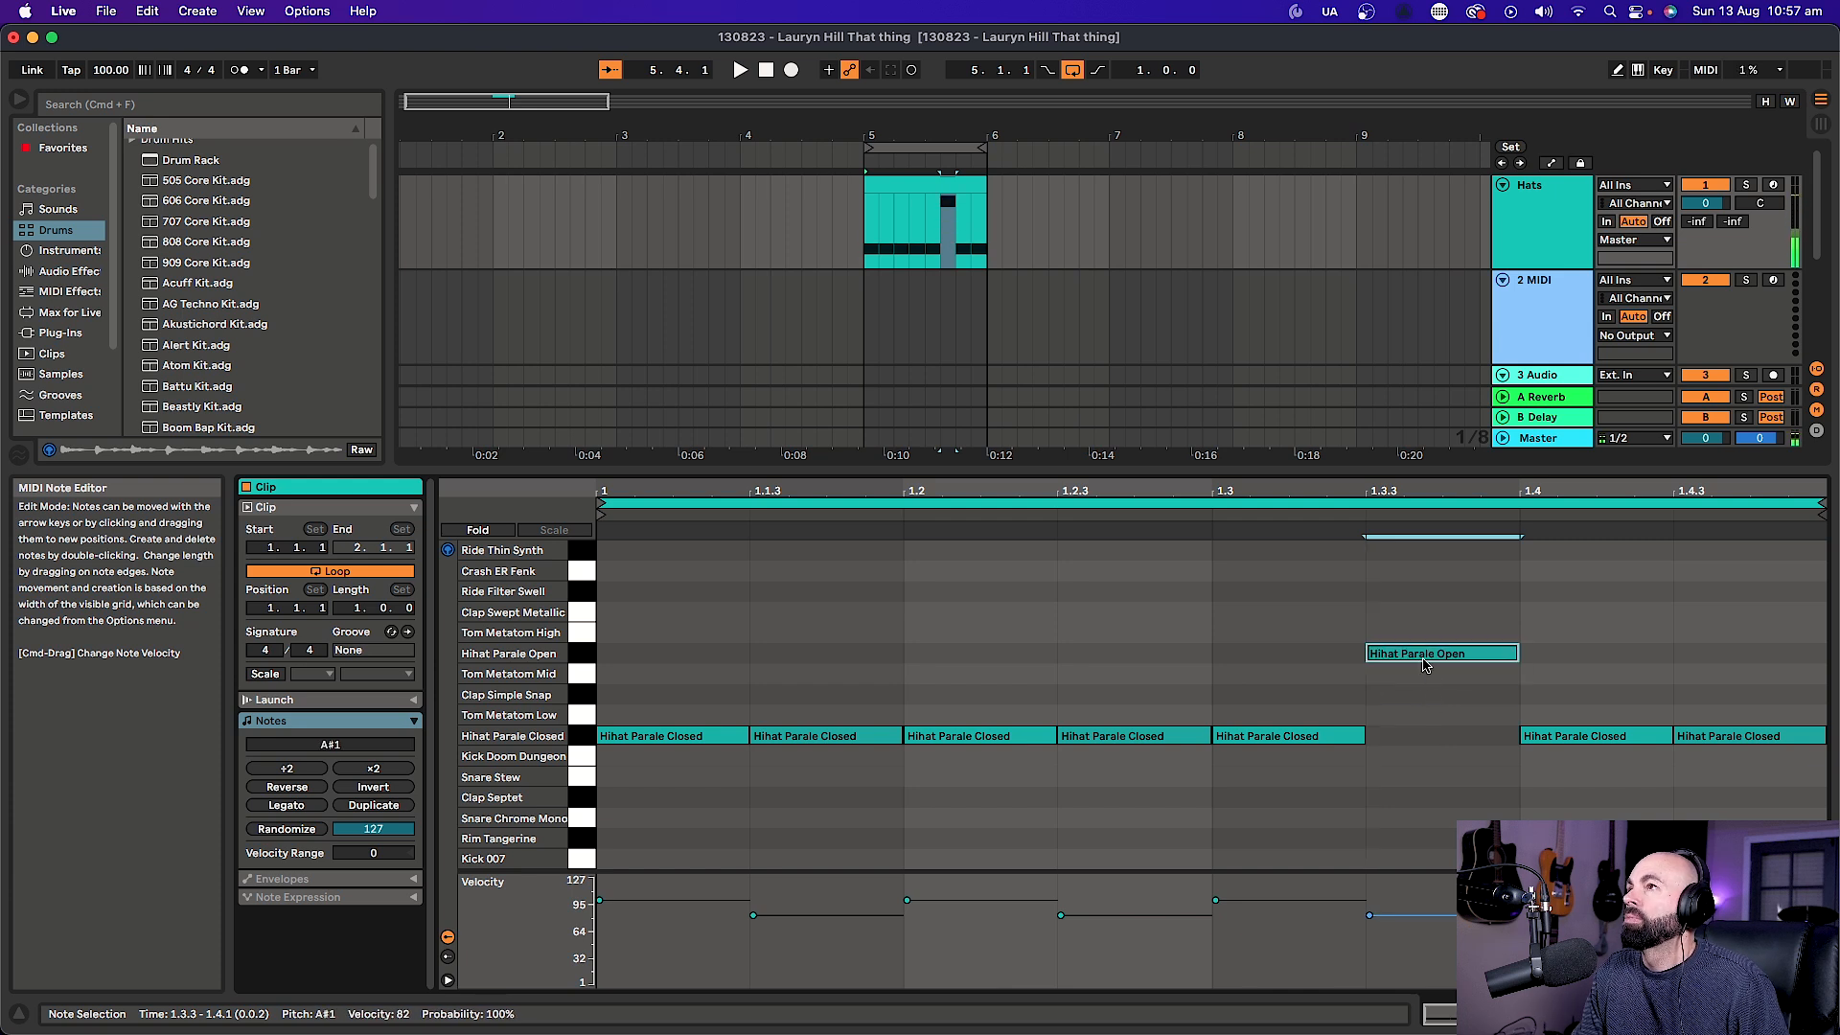
pyautogui.press('space')
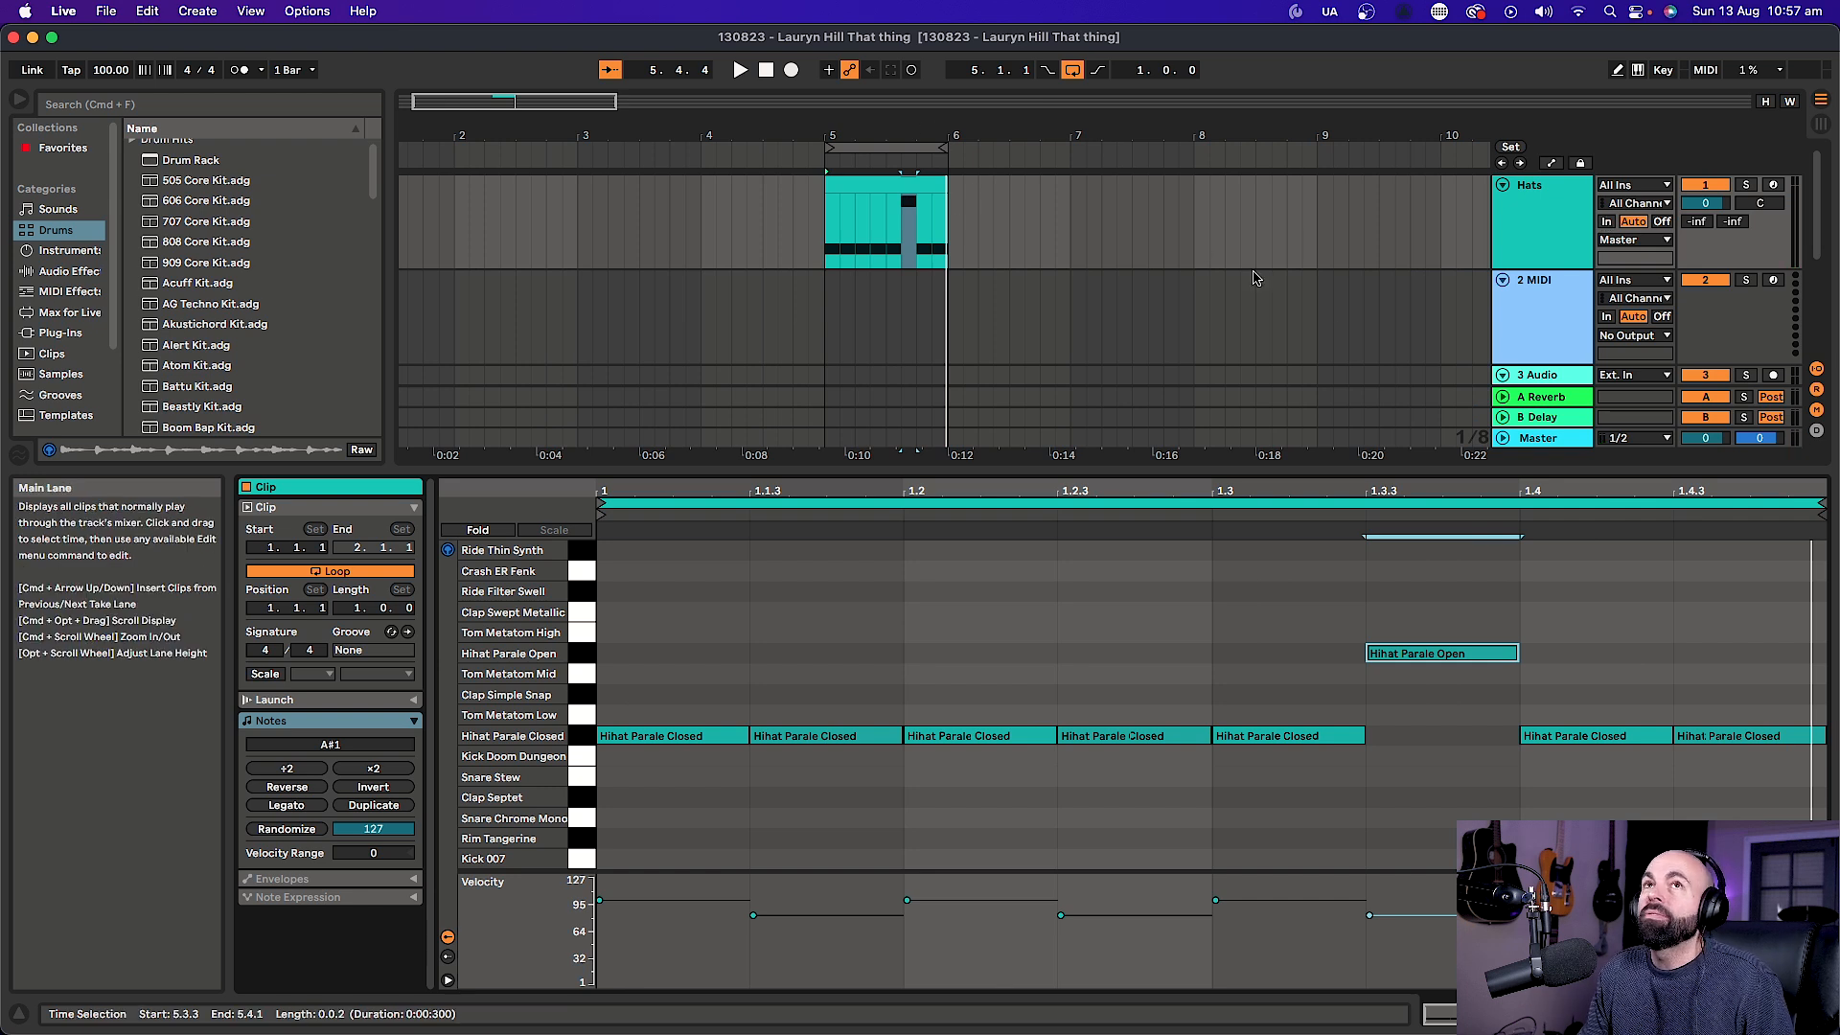
# Load the Clint West Kit drum preset onto the second MIDI track.
pyautogui.click(1524, 315)
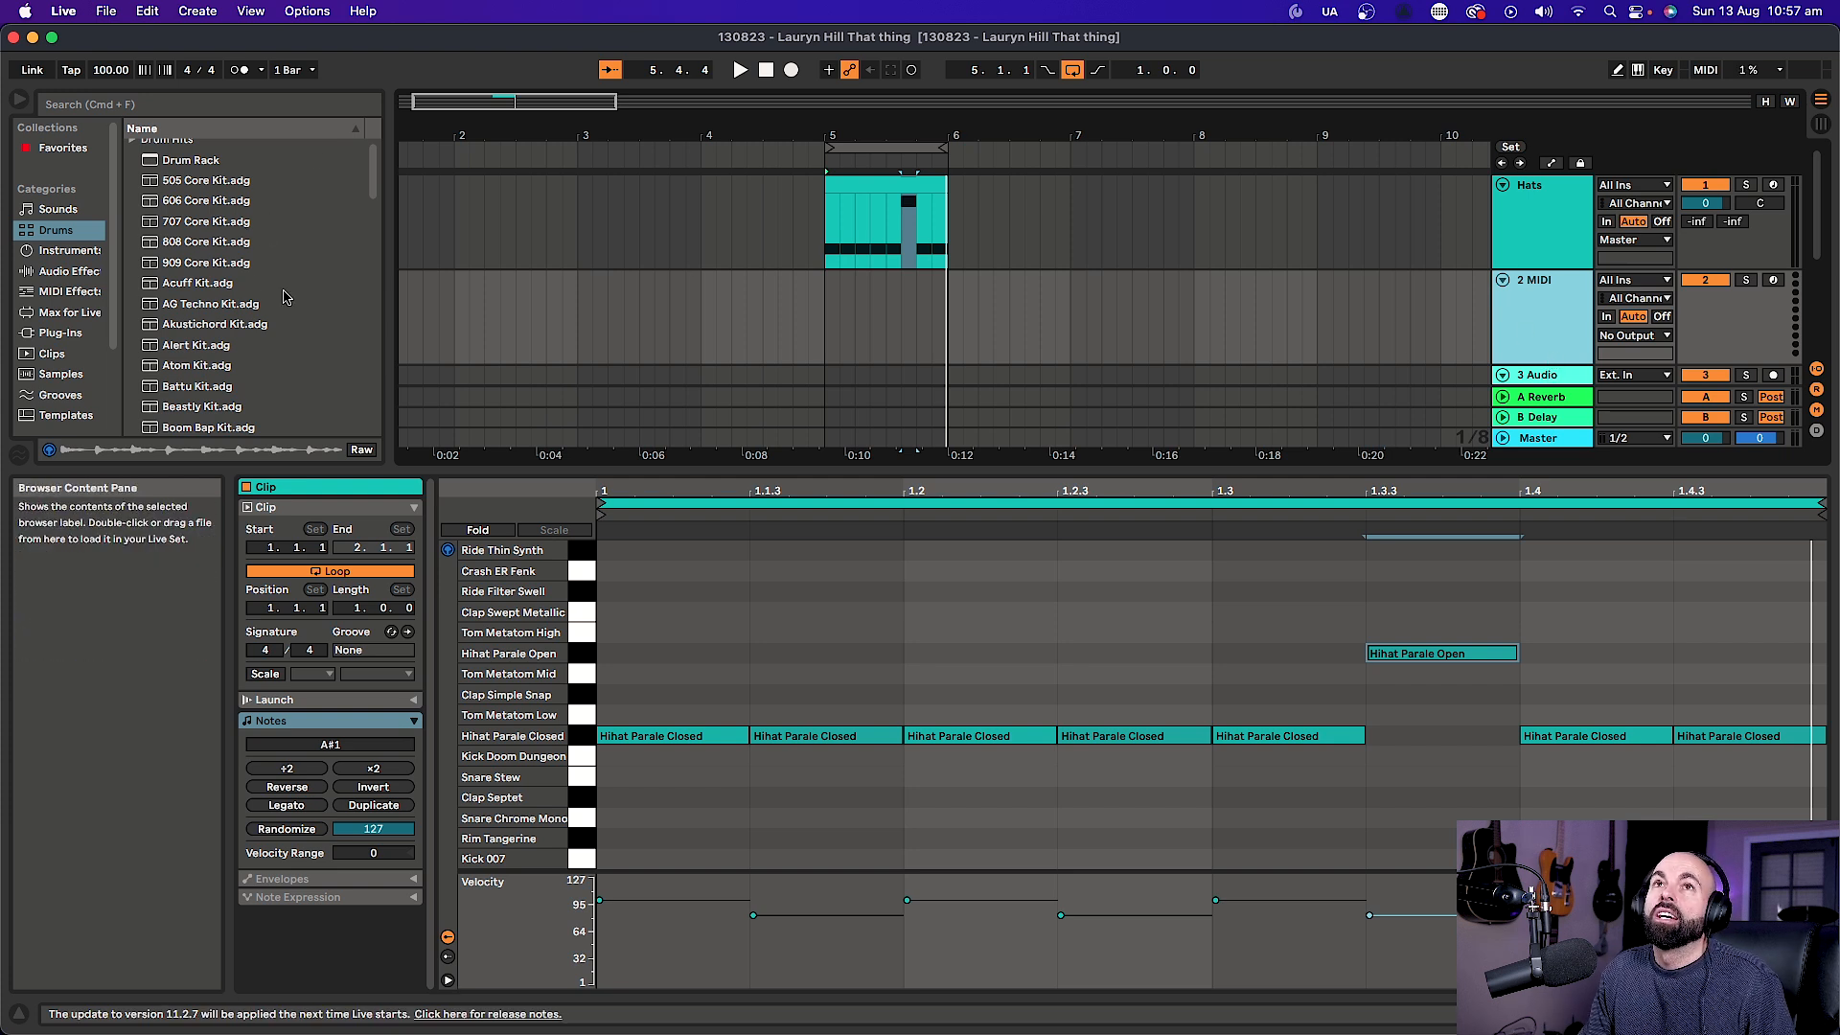
pyautogui.scroll(-5, 287, 297)
pyautogui.click(304, 312)
pyautogui.doubleClick(219, 312)
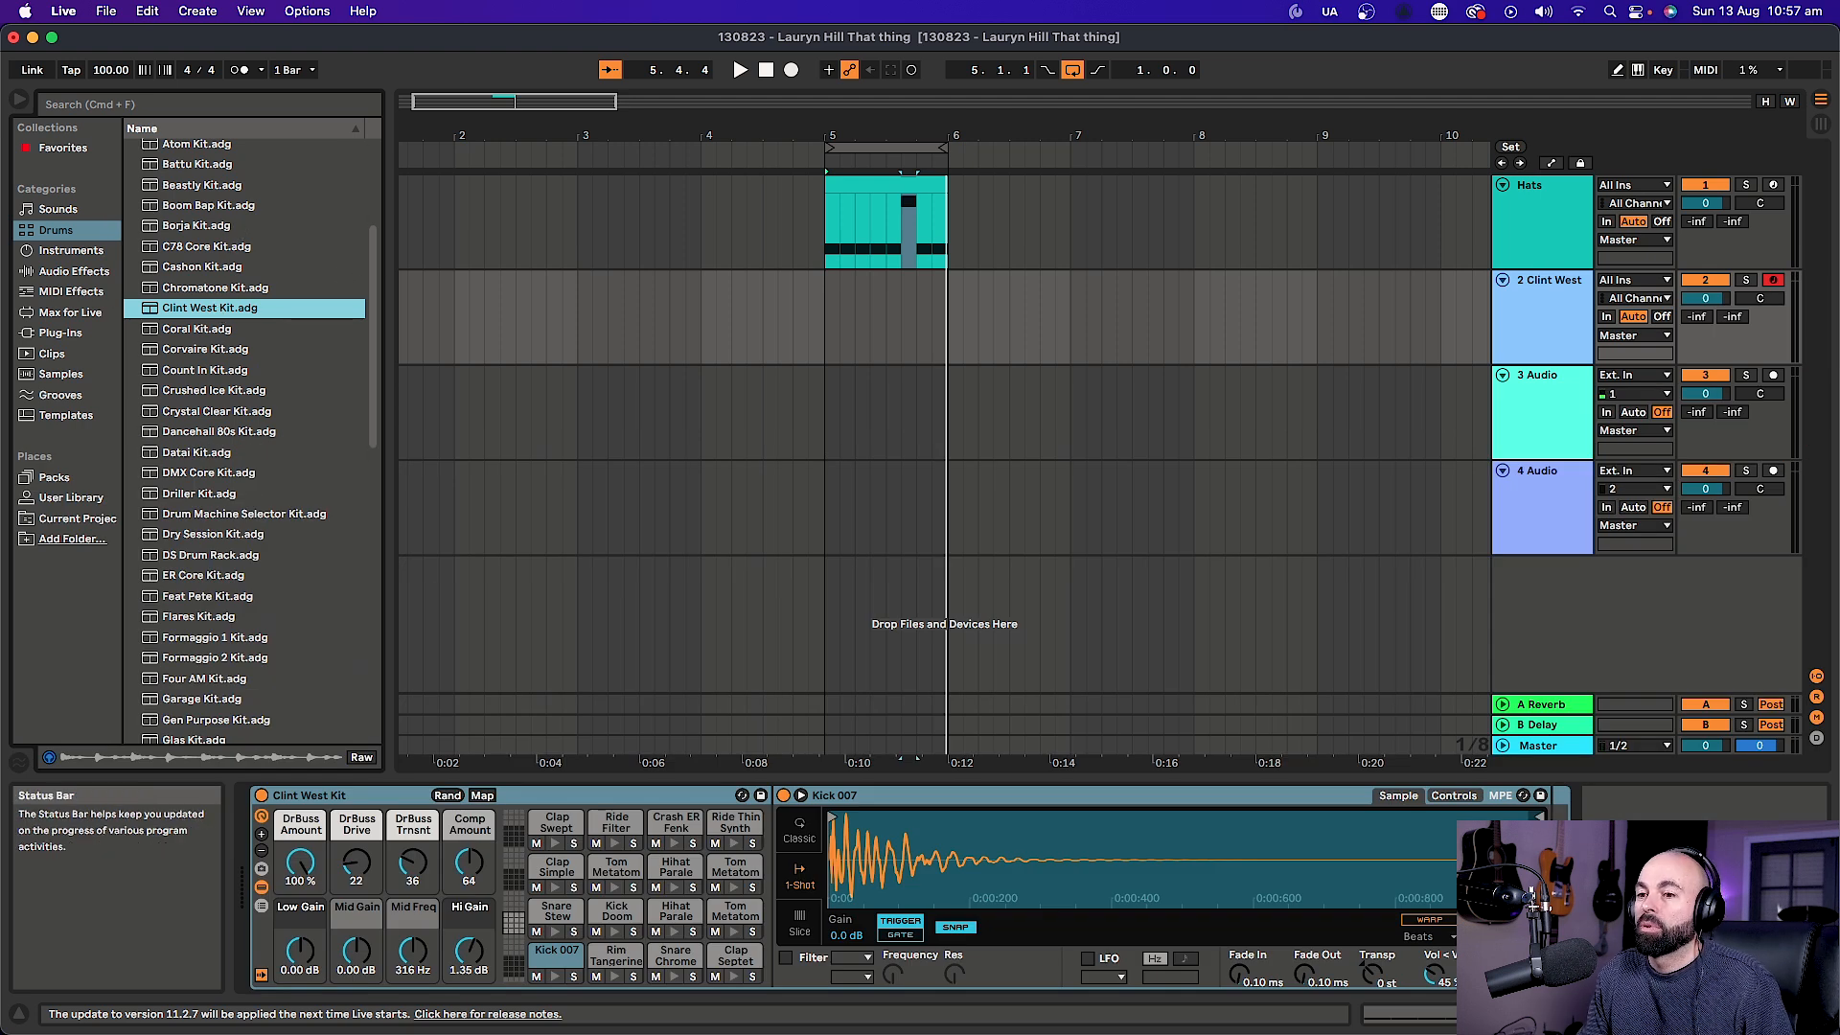
# Switch to Chrome, play a short stretch of the Doo-Wop (That Thing) YouTube video as reference, and return to Live.
pyautogui.press('super+Tab')
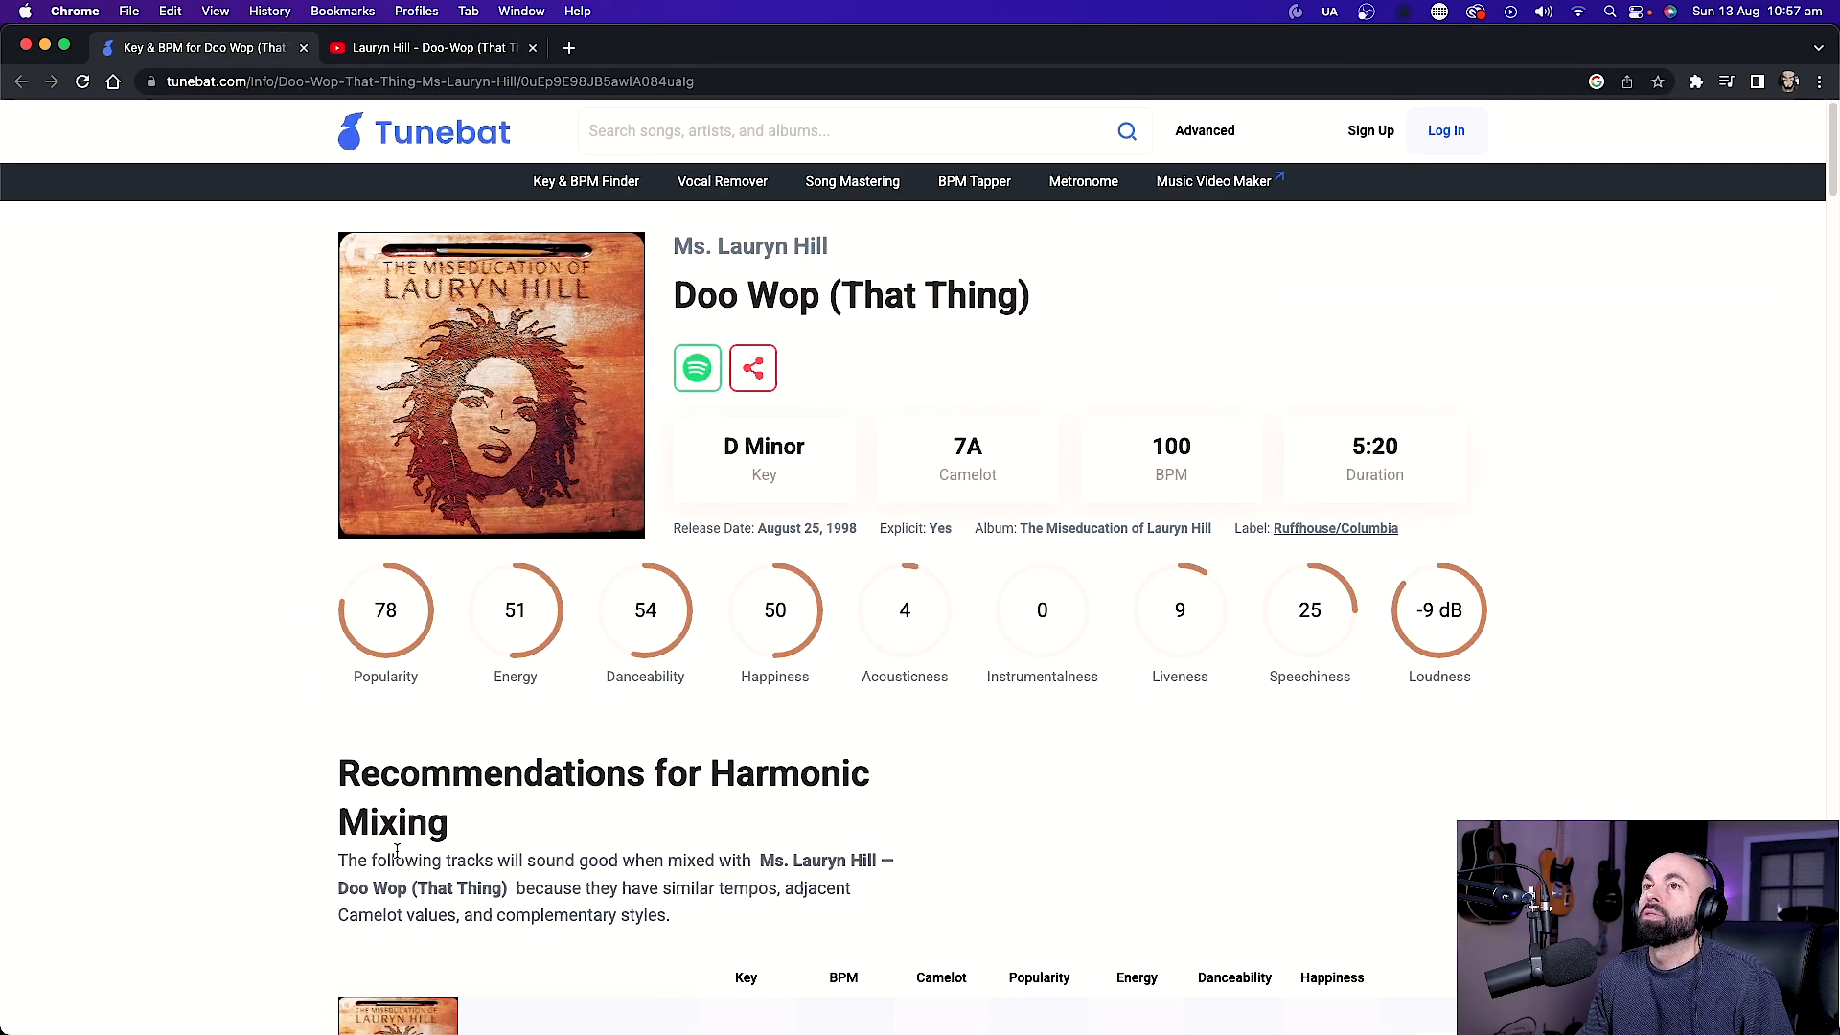
pyautogui.click(428, 48)
pyautogui.click(412, 535)
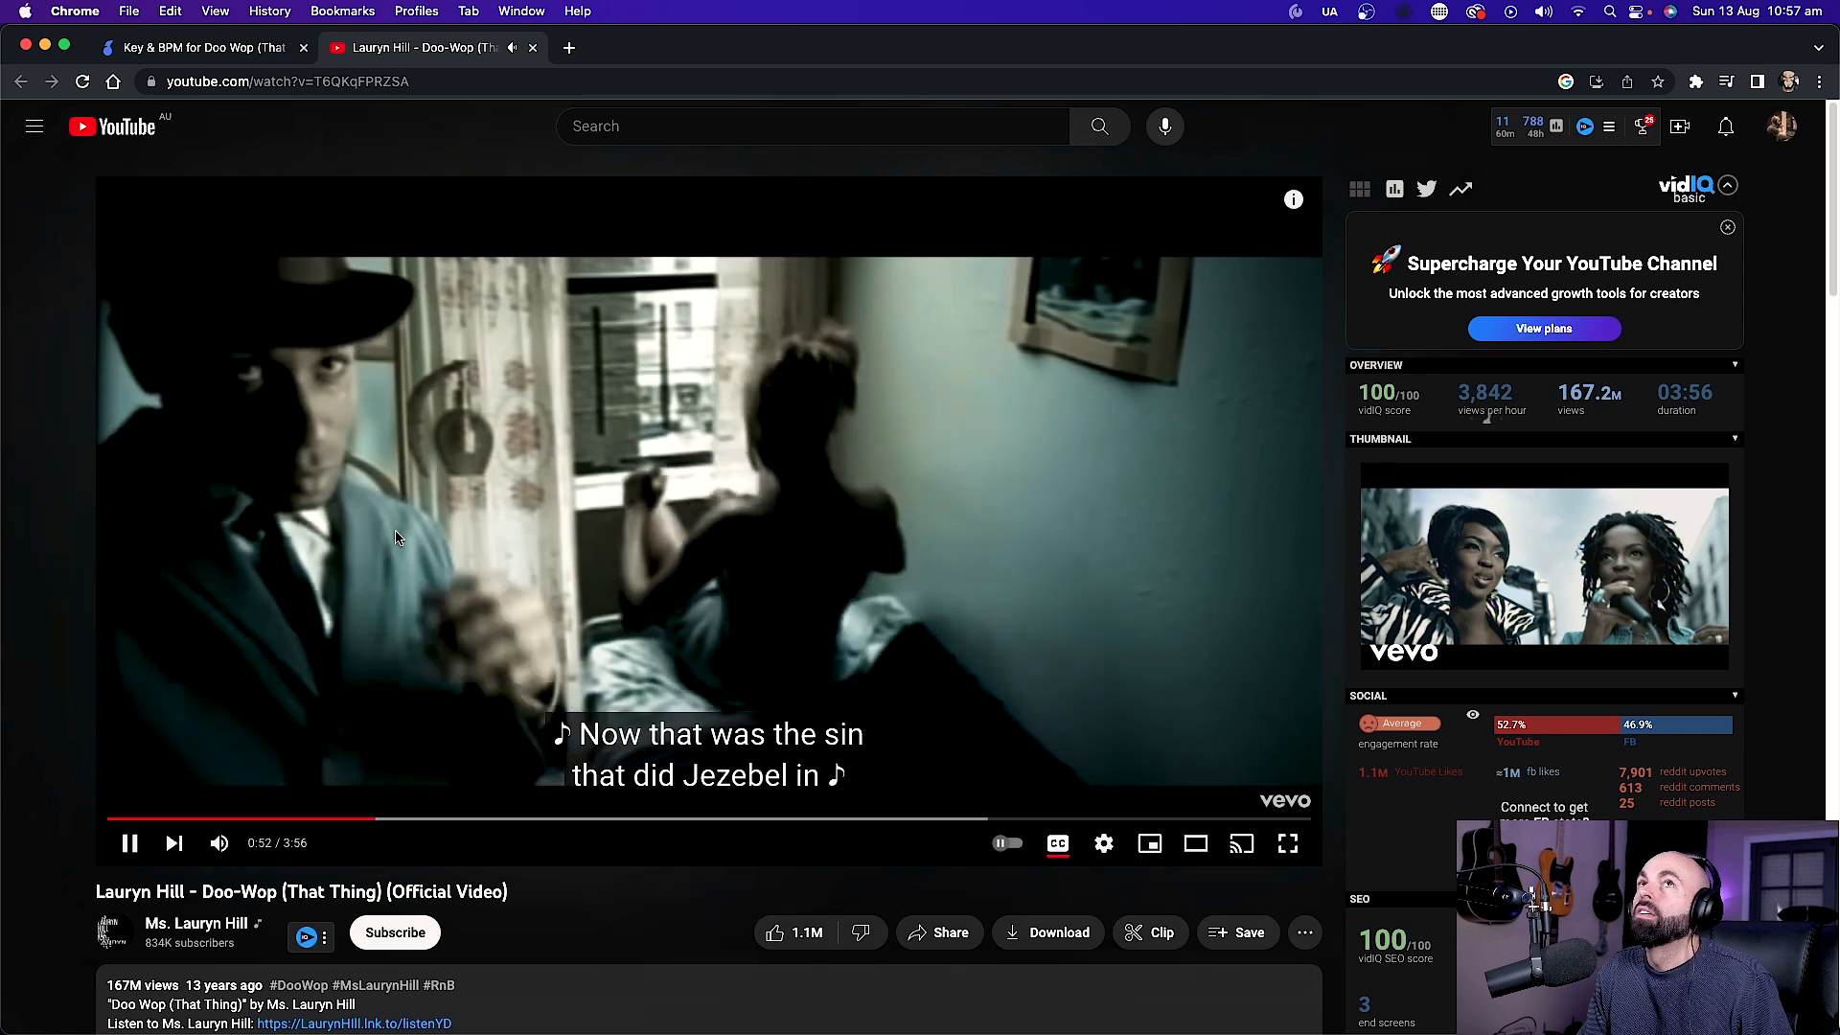
pyautogui.click(396, 539)
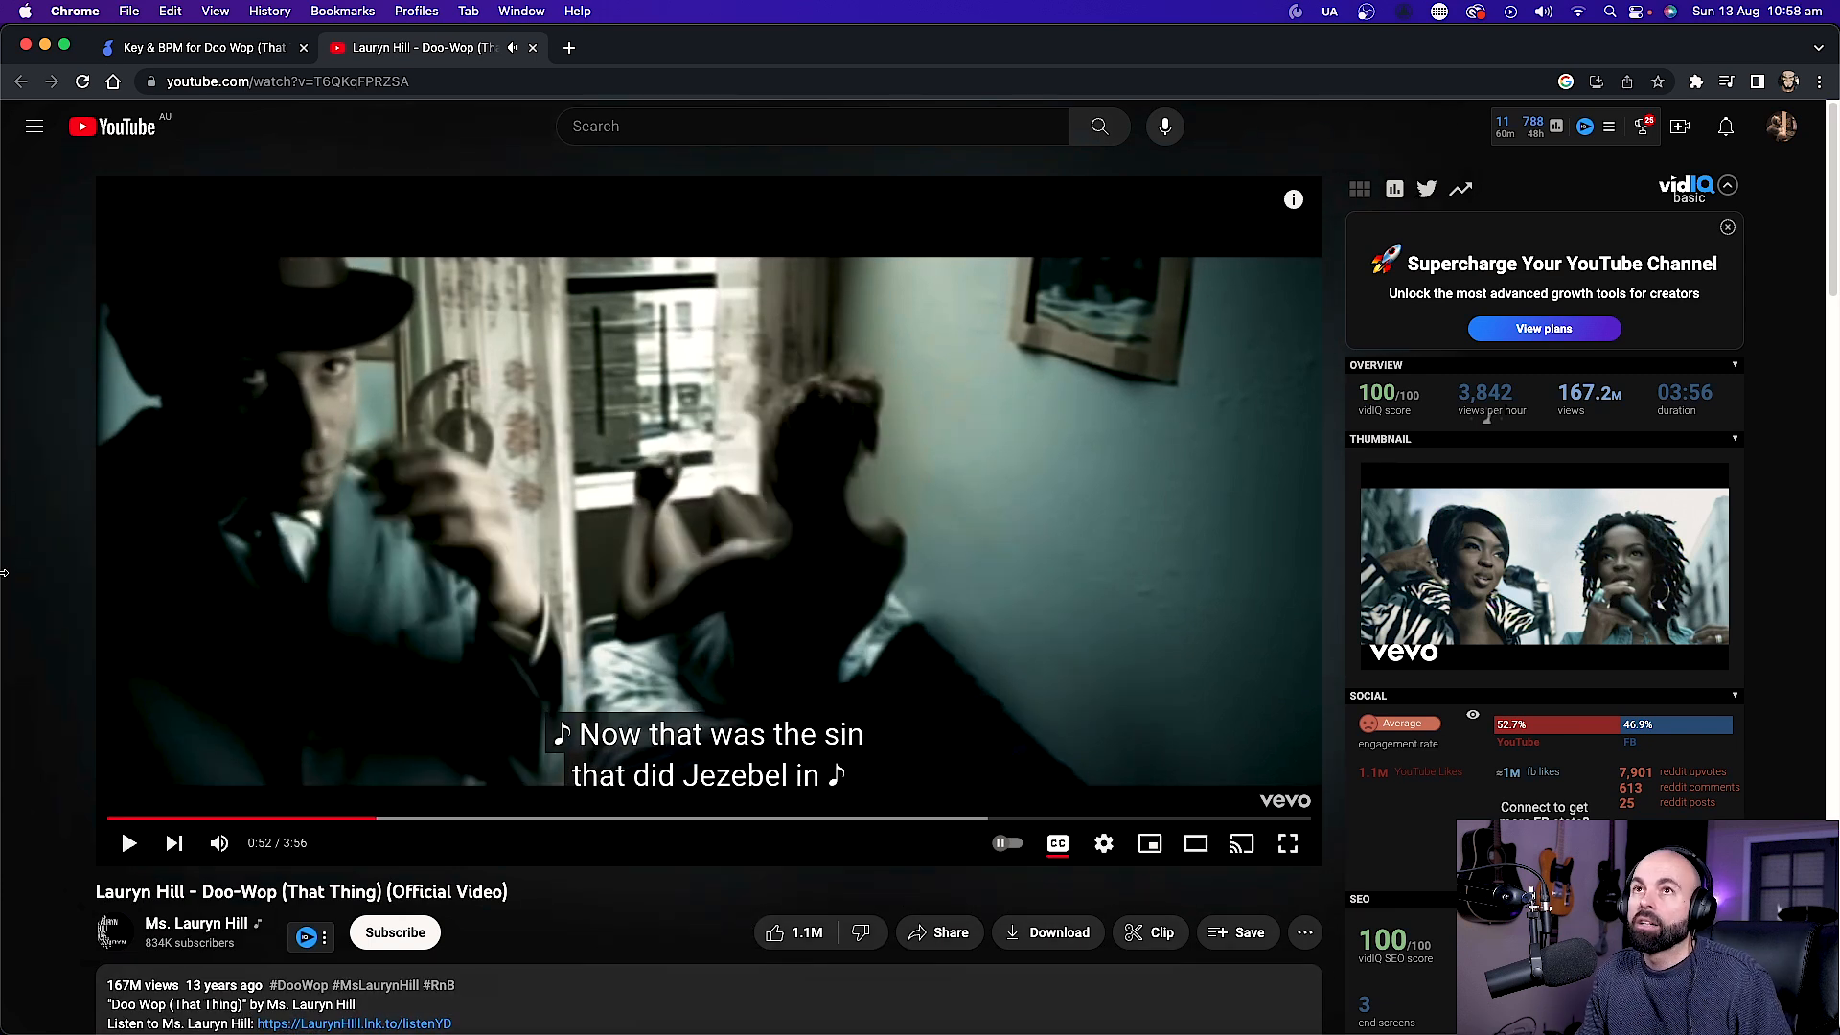
pyautogui.click(45, 44)
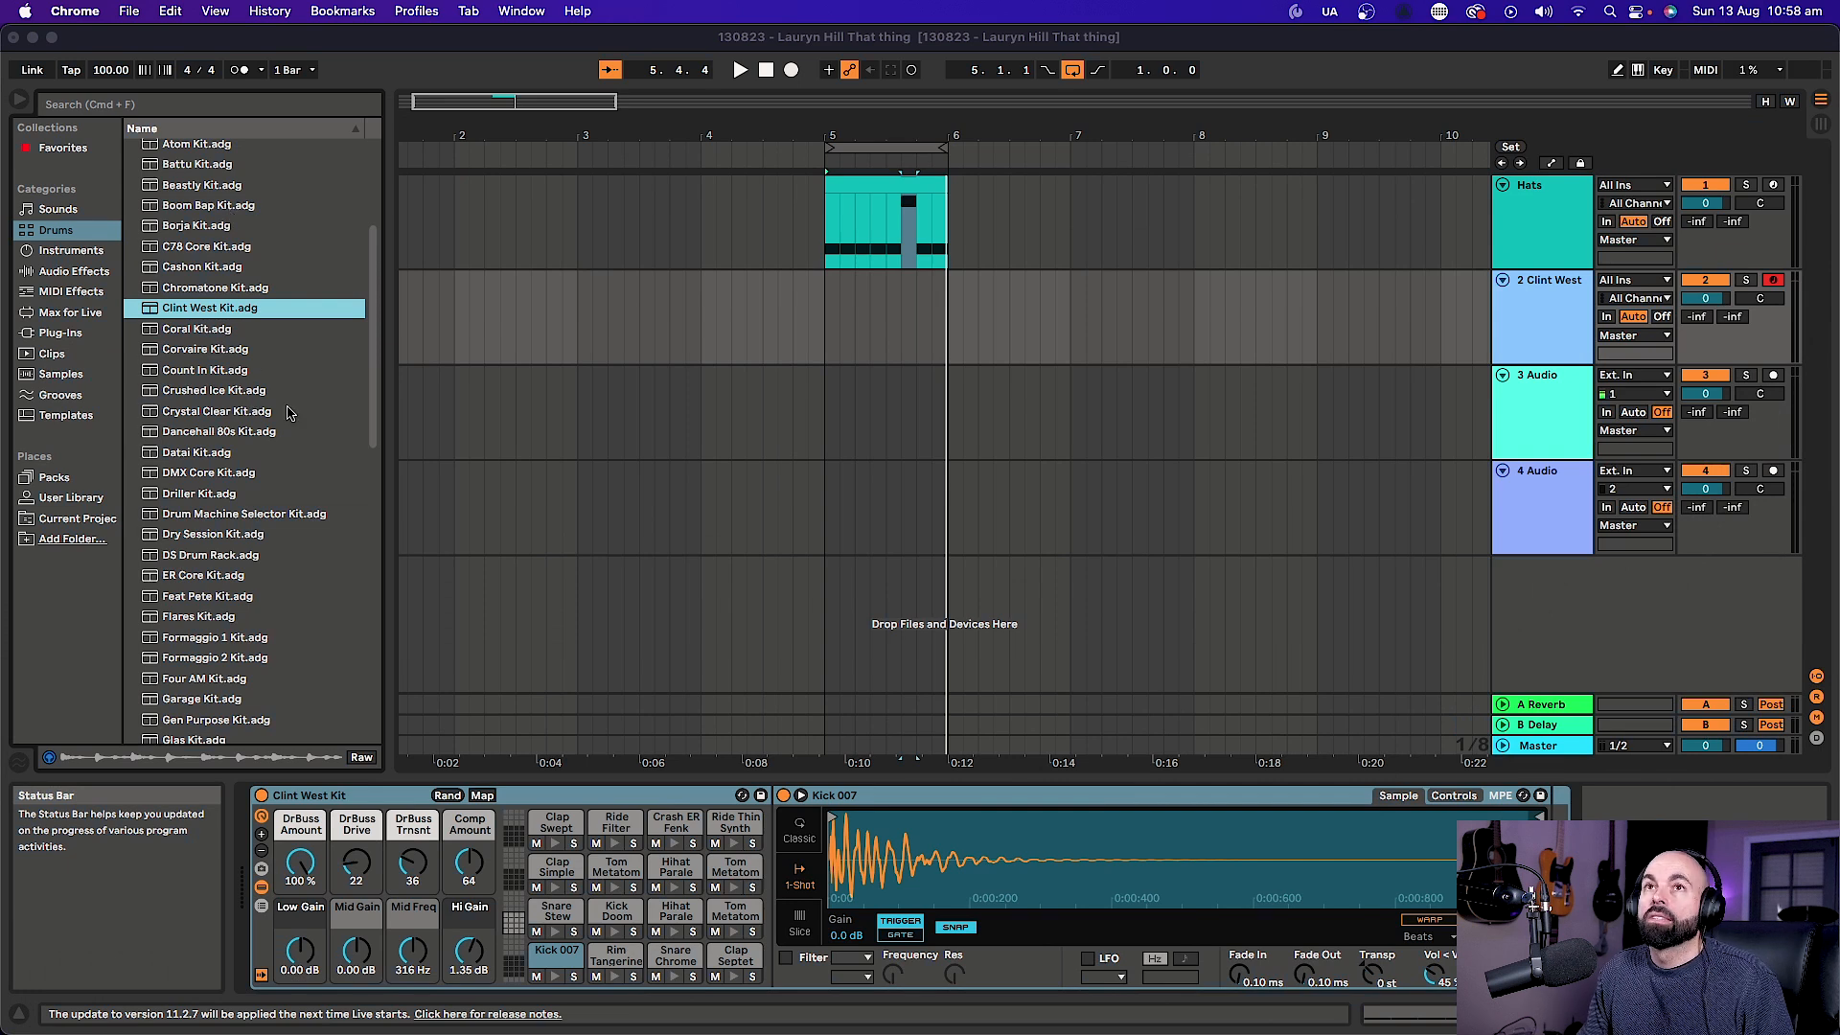
# Audition the Clint West Kit's Snare Stew pad and insert an empty one-bar MIDI clip at bar 5 on its track.
pyautogui.click(556, 934)
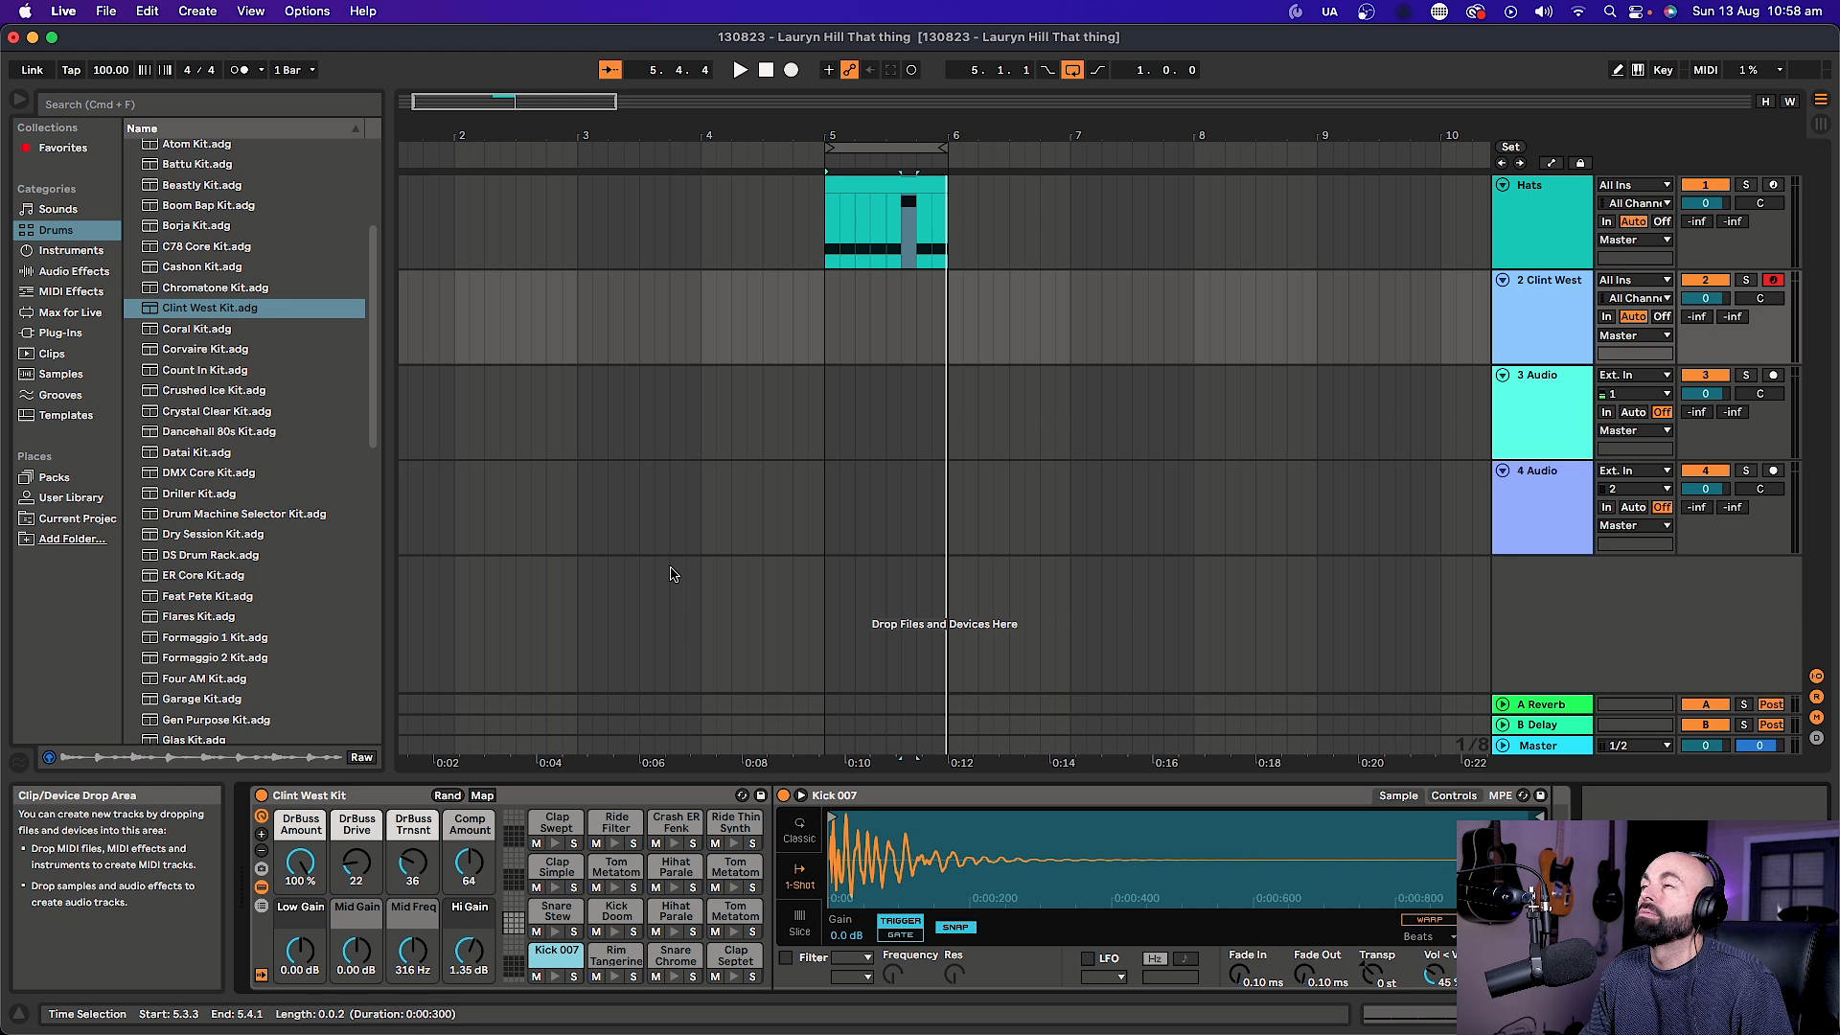
pyautogui.moveTo(828, 294); pyautogui.dragTo(940, 304)
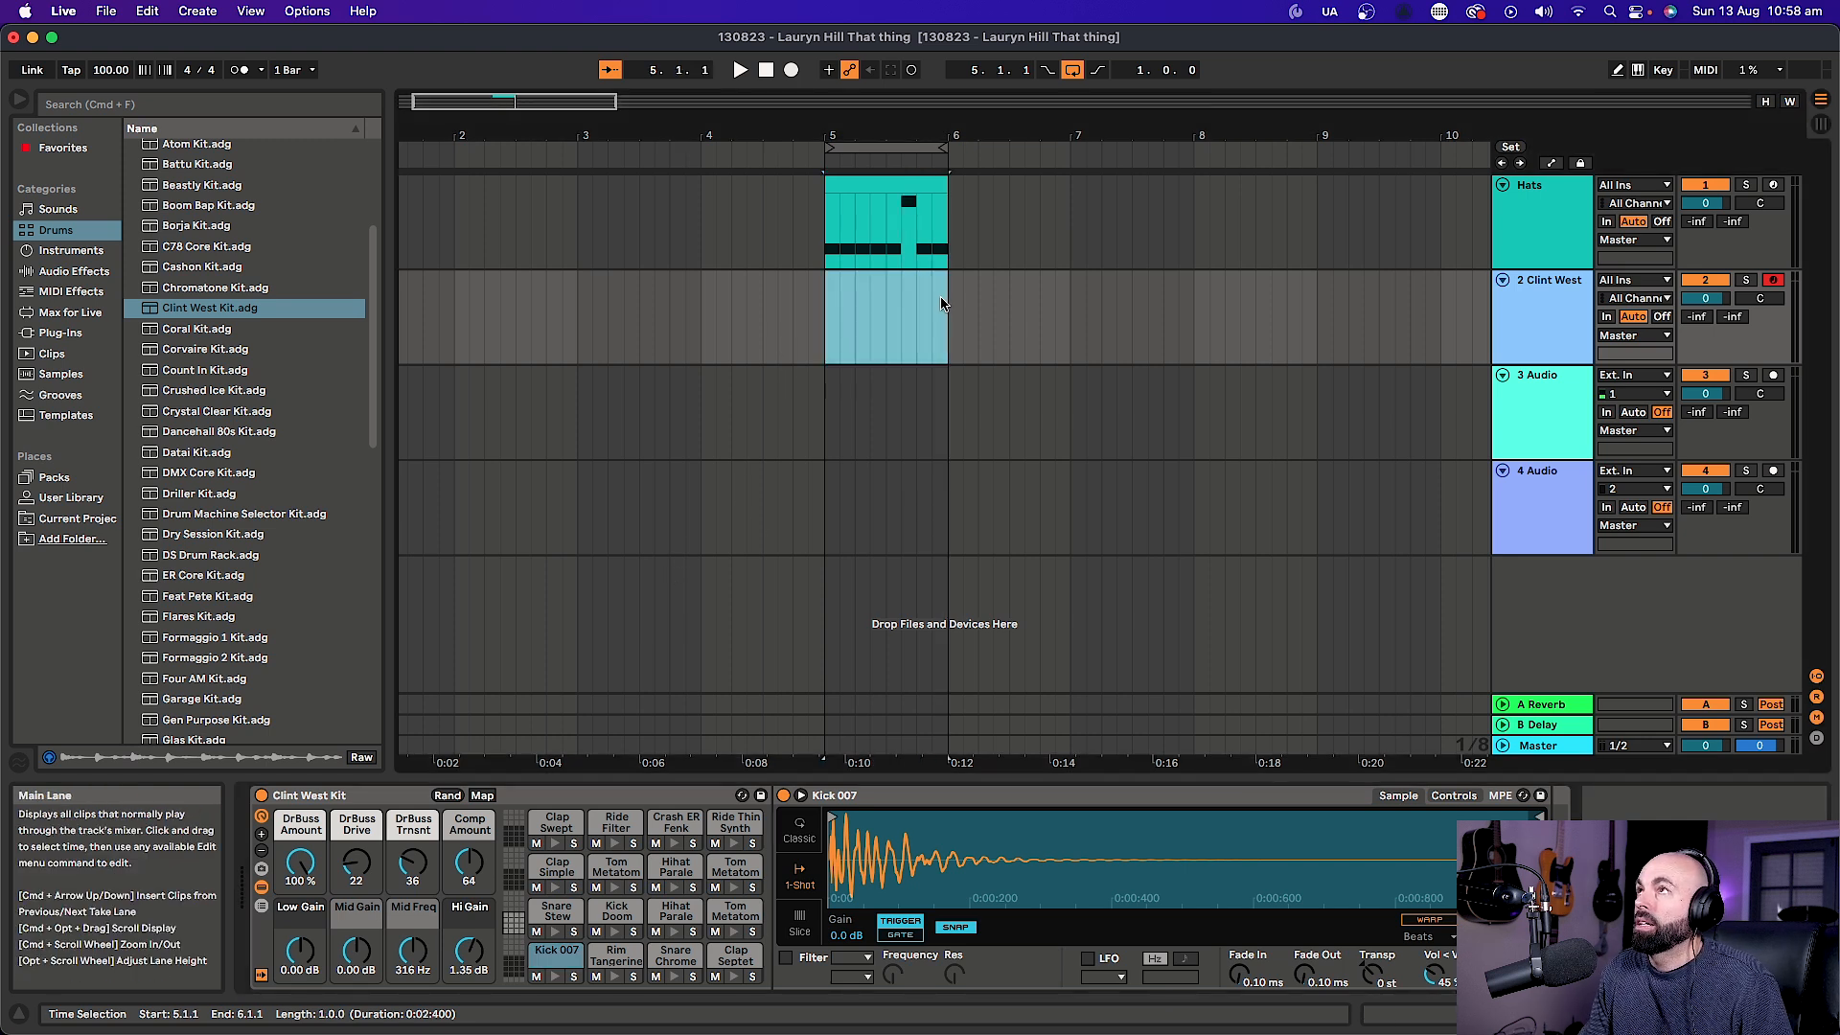
pyautogui.press('super+shift+m')
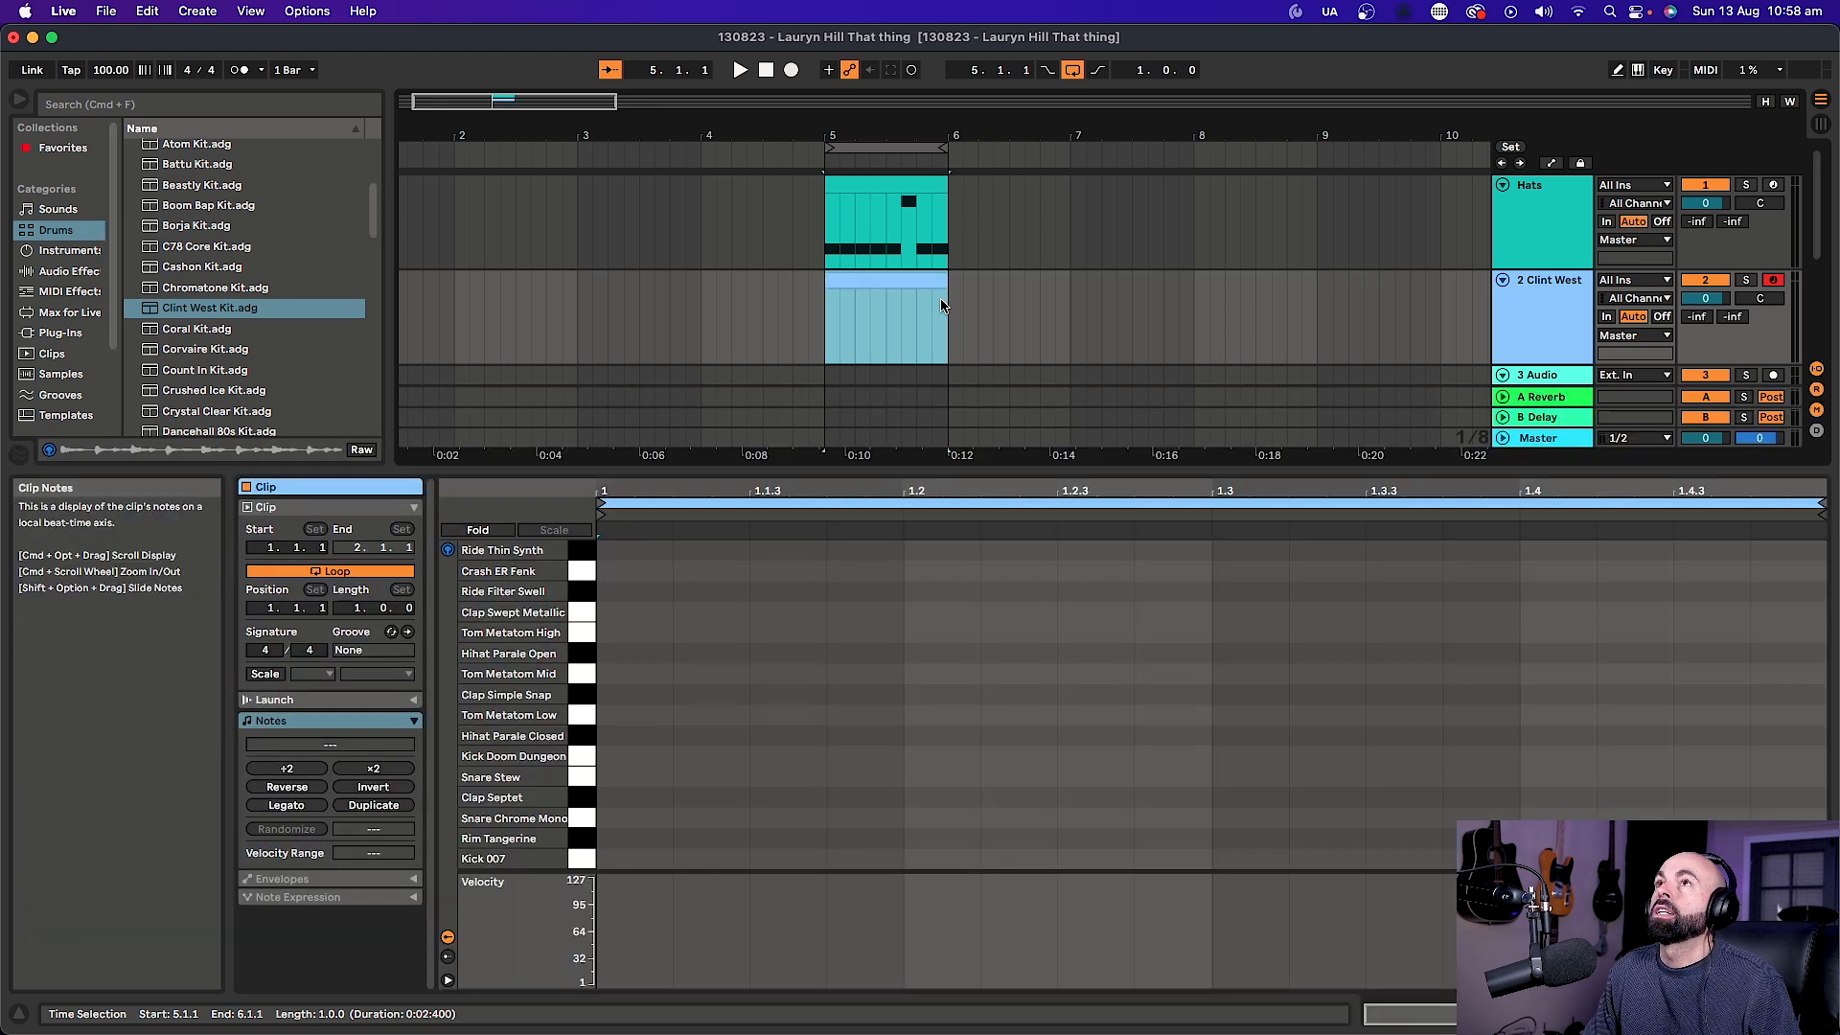
# With a fixed 1/4 grid, add quarter-note Snare Stew notes on beats 2 and 4 of the new clip and play the loop.
pyautogui.rightClick(857, 690)
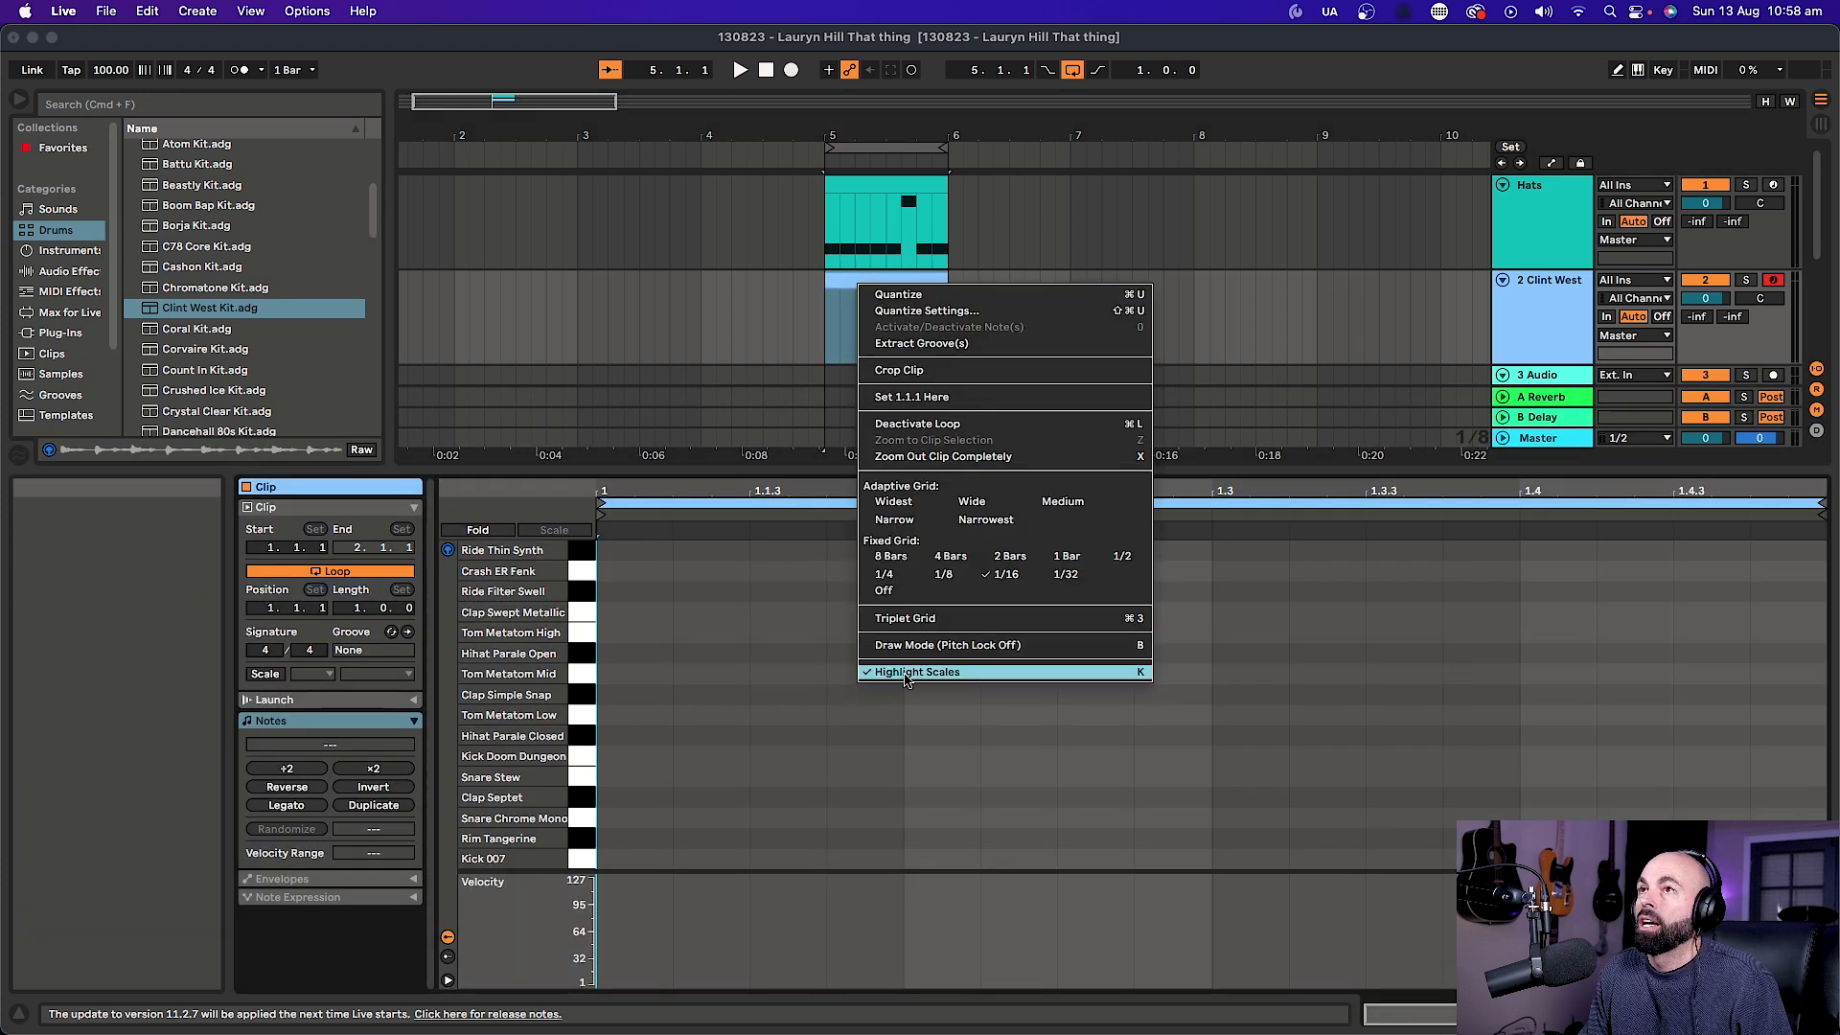
pyautogui.click(904, 575)
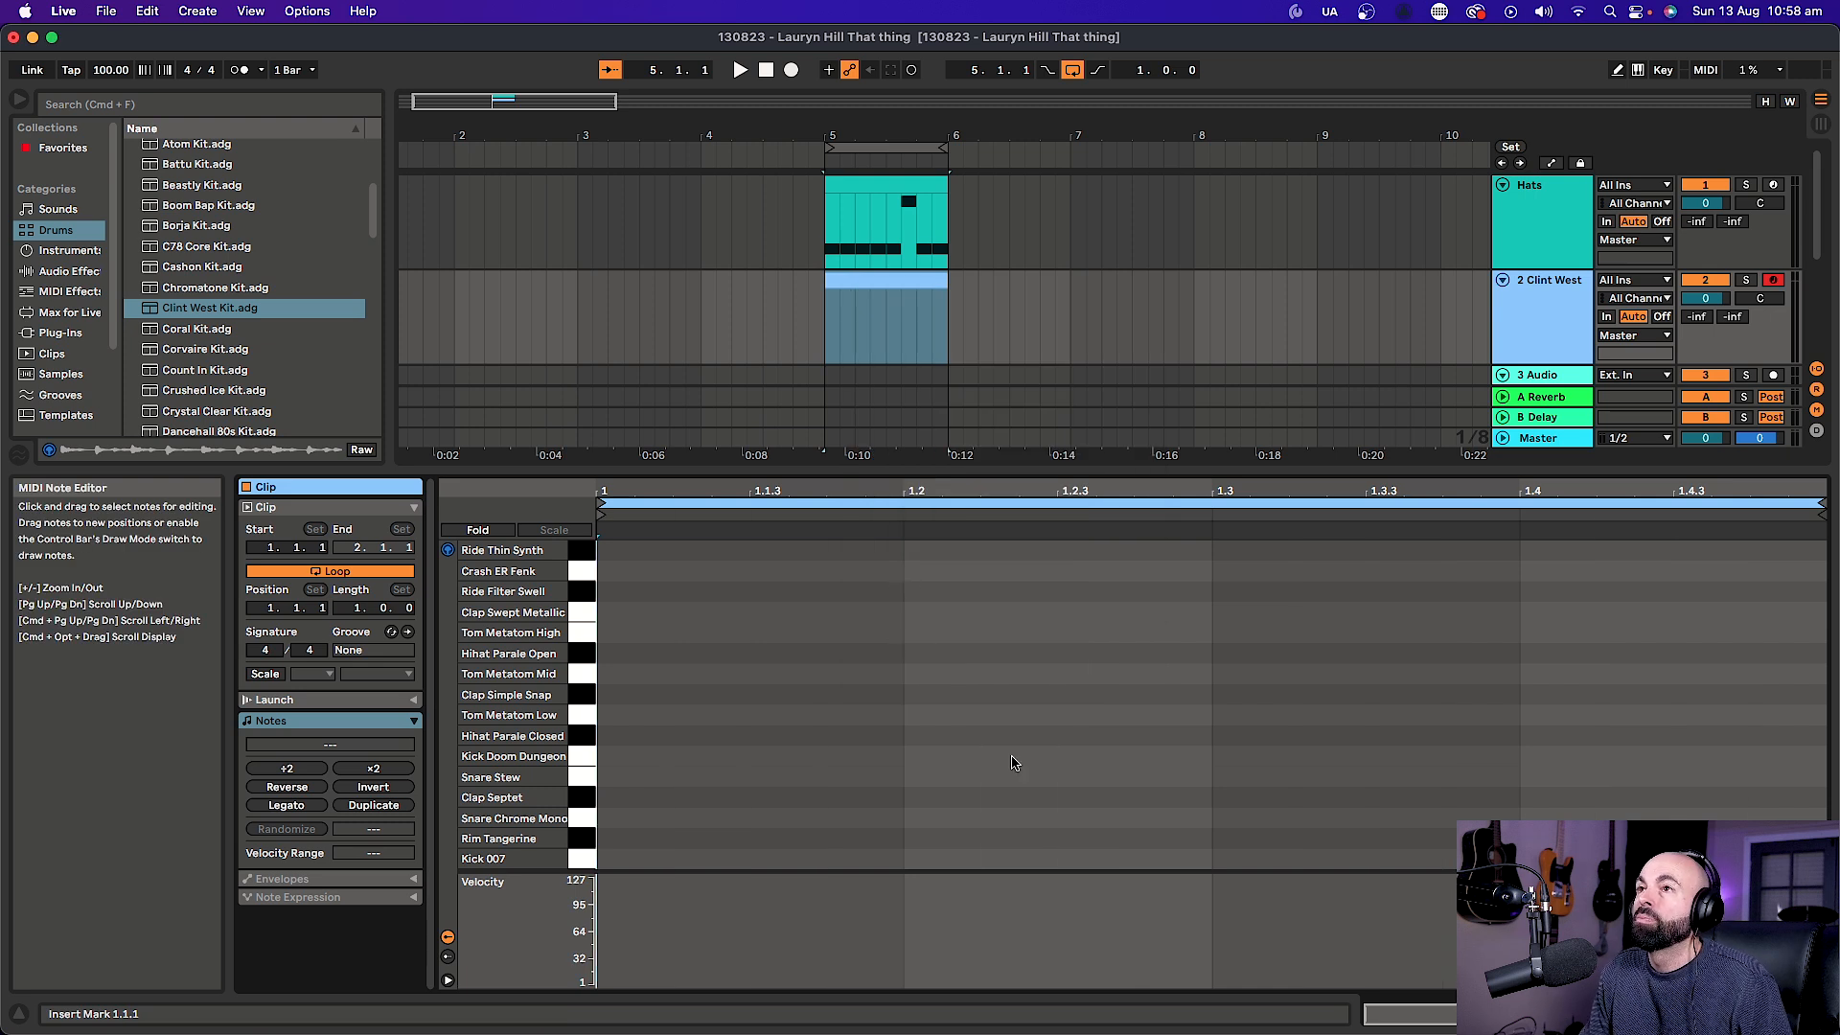
pyautogui.rightClick(850, 690)
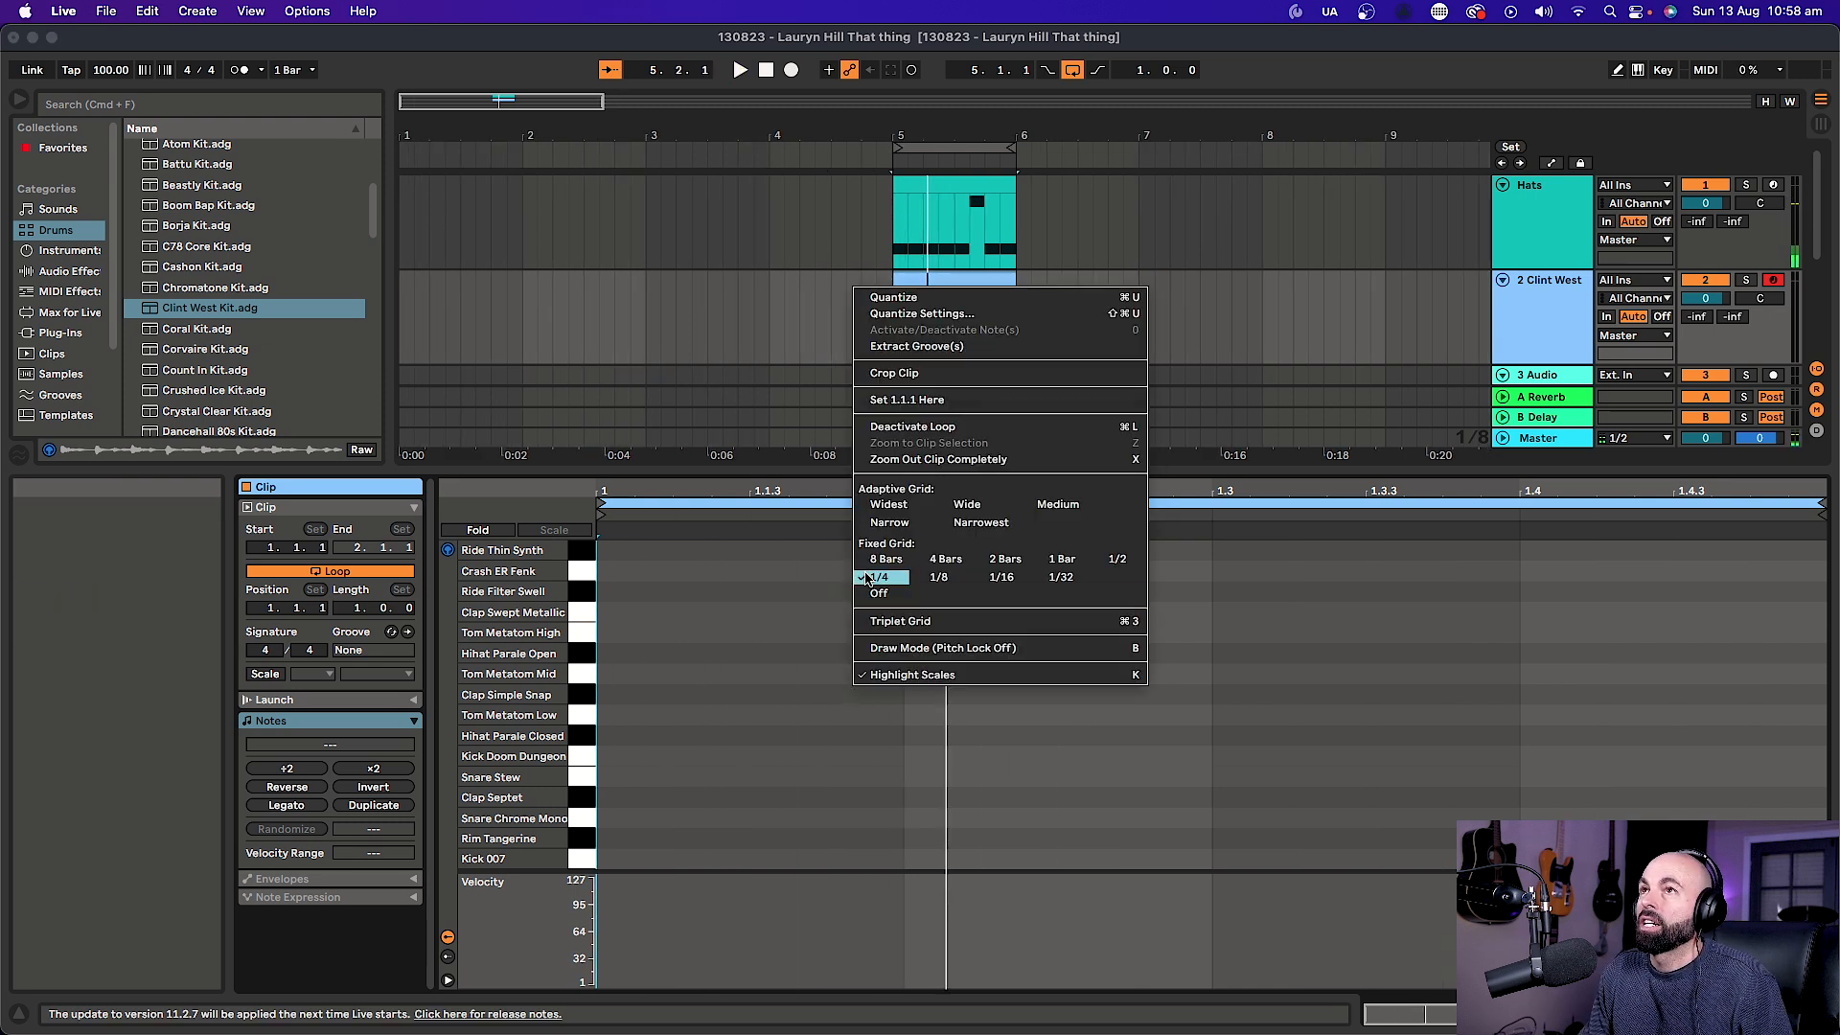
pyautogui.click(796, 654)
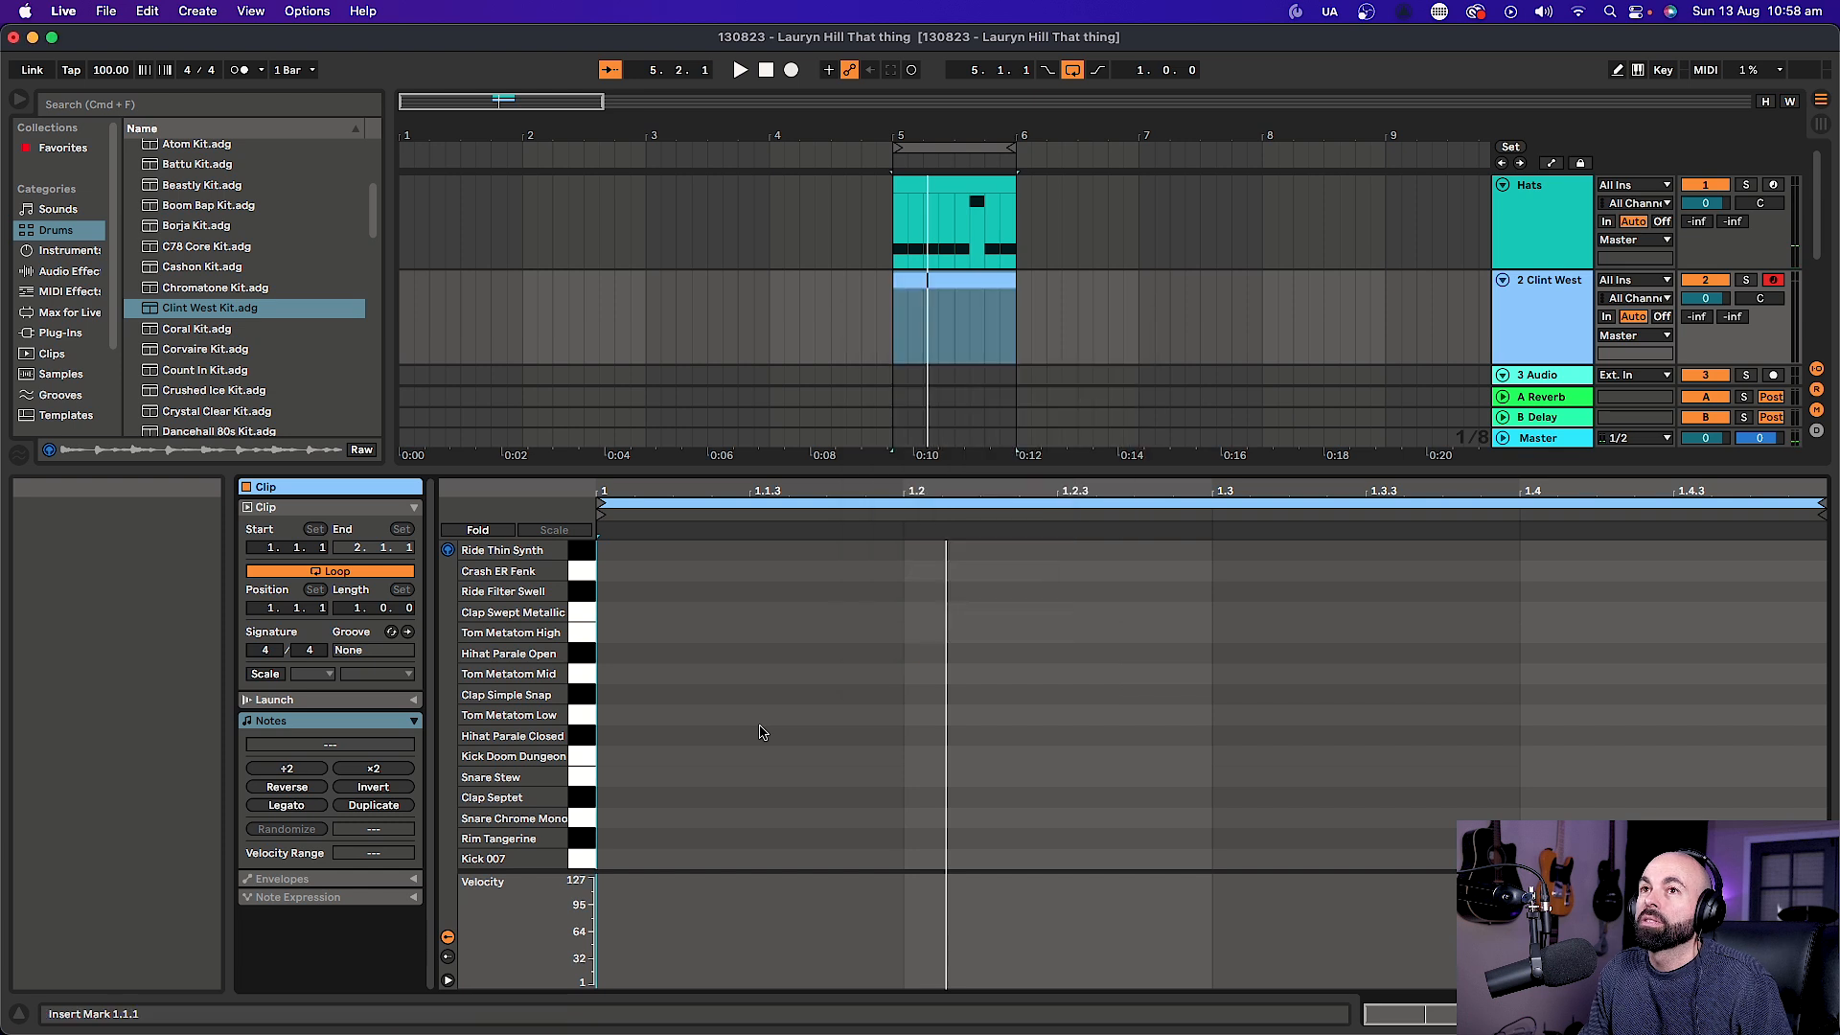
pyautogui.doubleClick(1062, 777)
pyautogui.doubleClick(1629, 776)
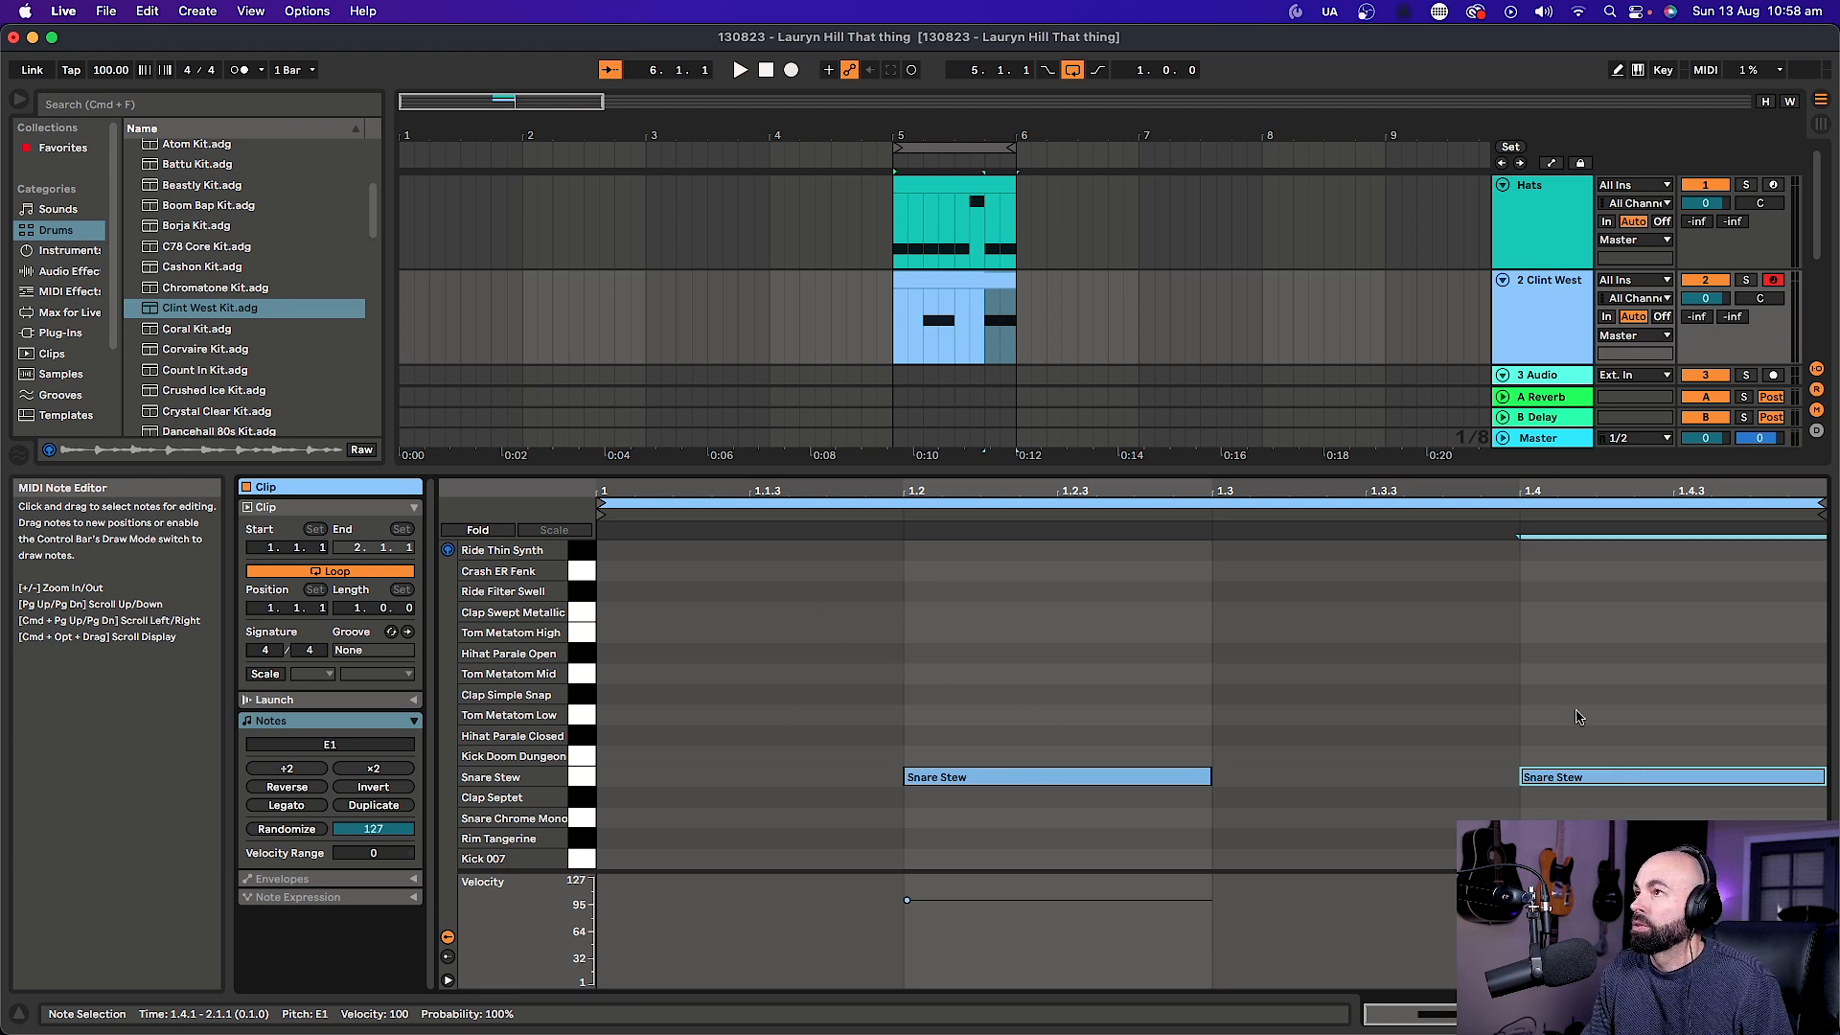
pyautogui.press('space')
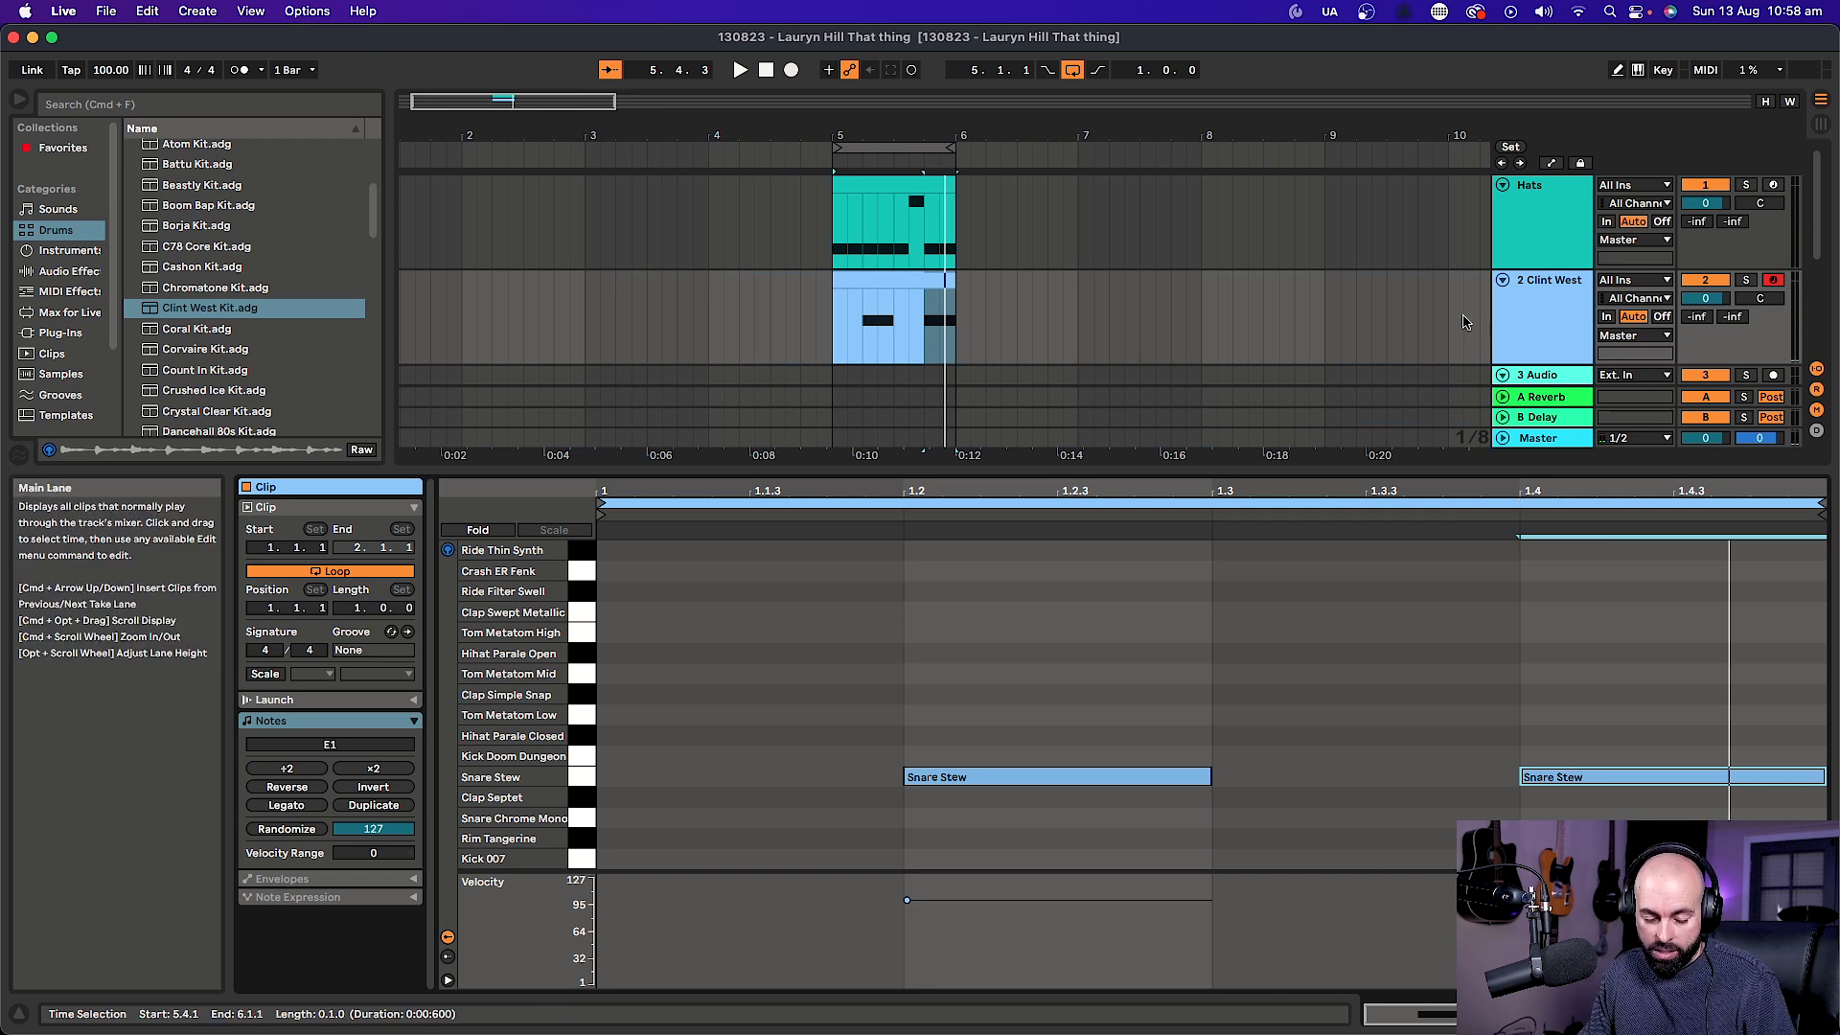
# In the mixer, lower the Hats track to -11.6 dB and the Clint West Kit track to -5.0 dB while checking the loop.
pyautogui.press('Tab')
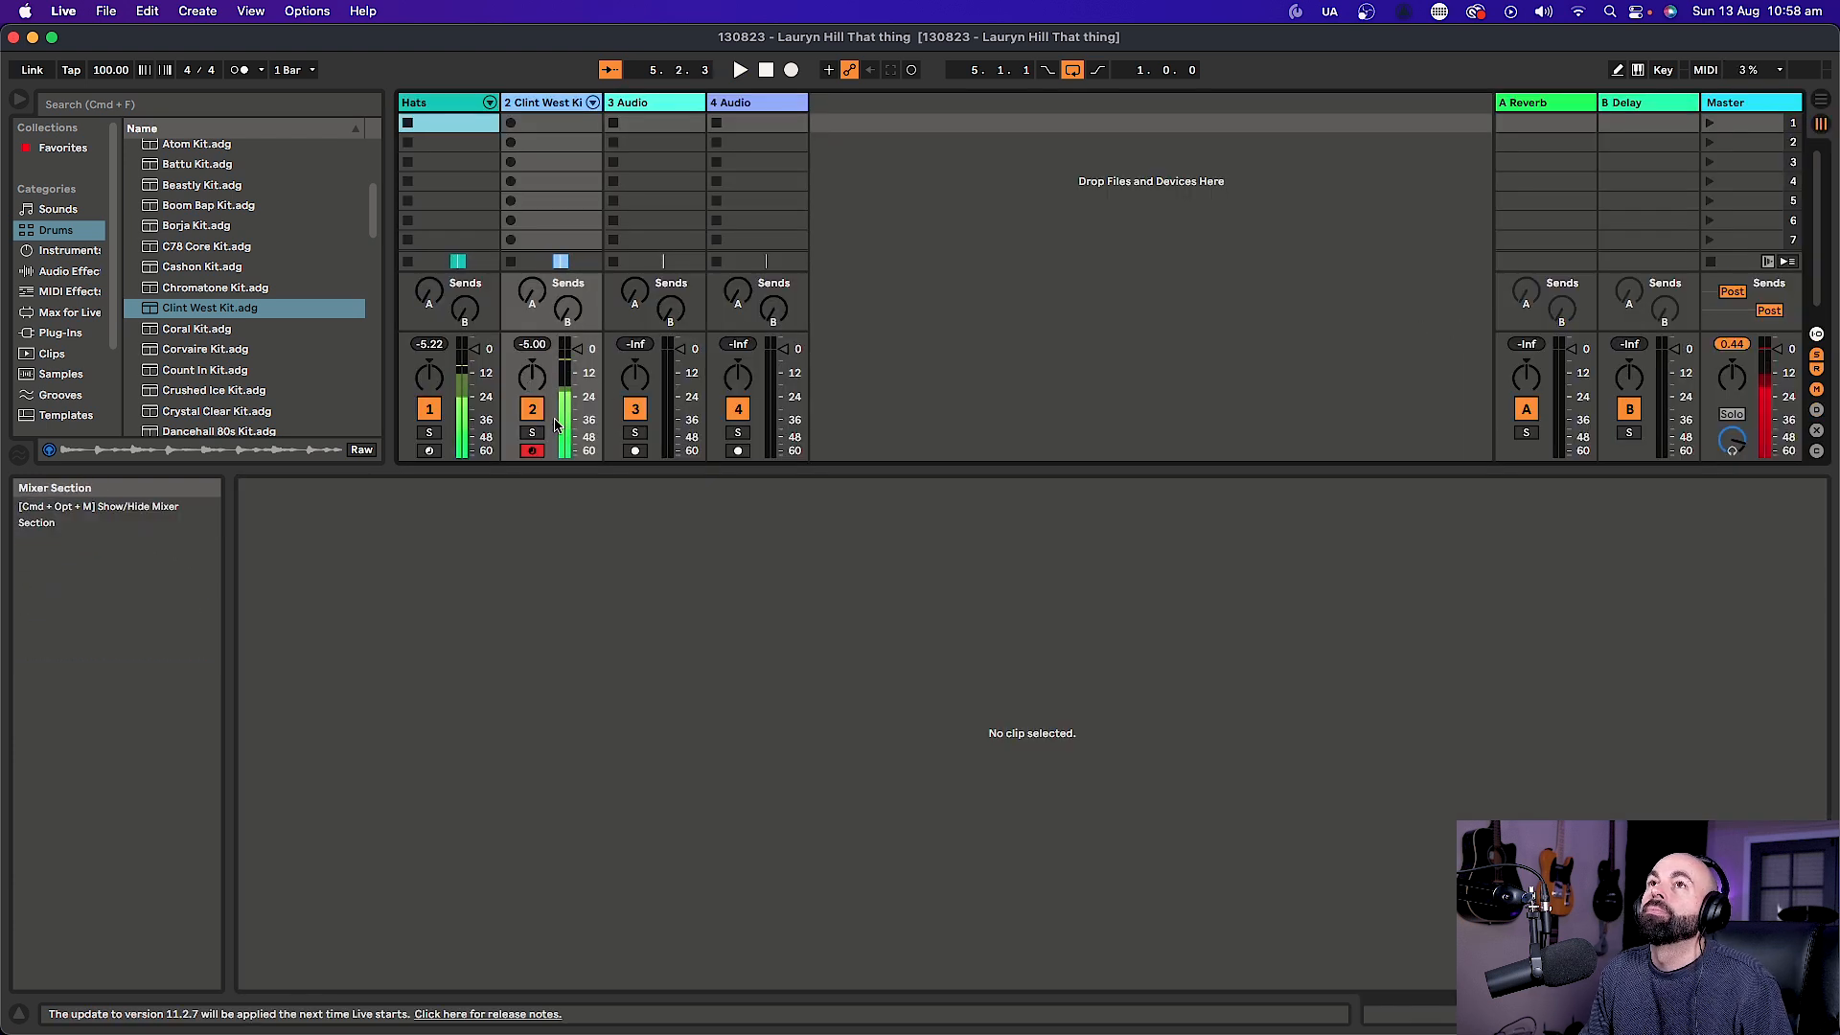
pyautogui.moveTo(569, 471); pyautogui.dragTo(569, 679)
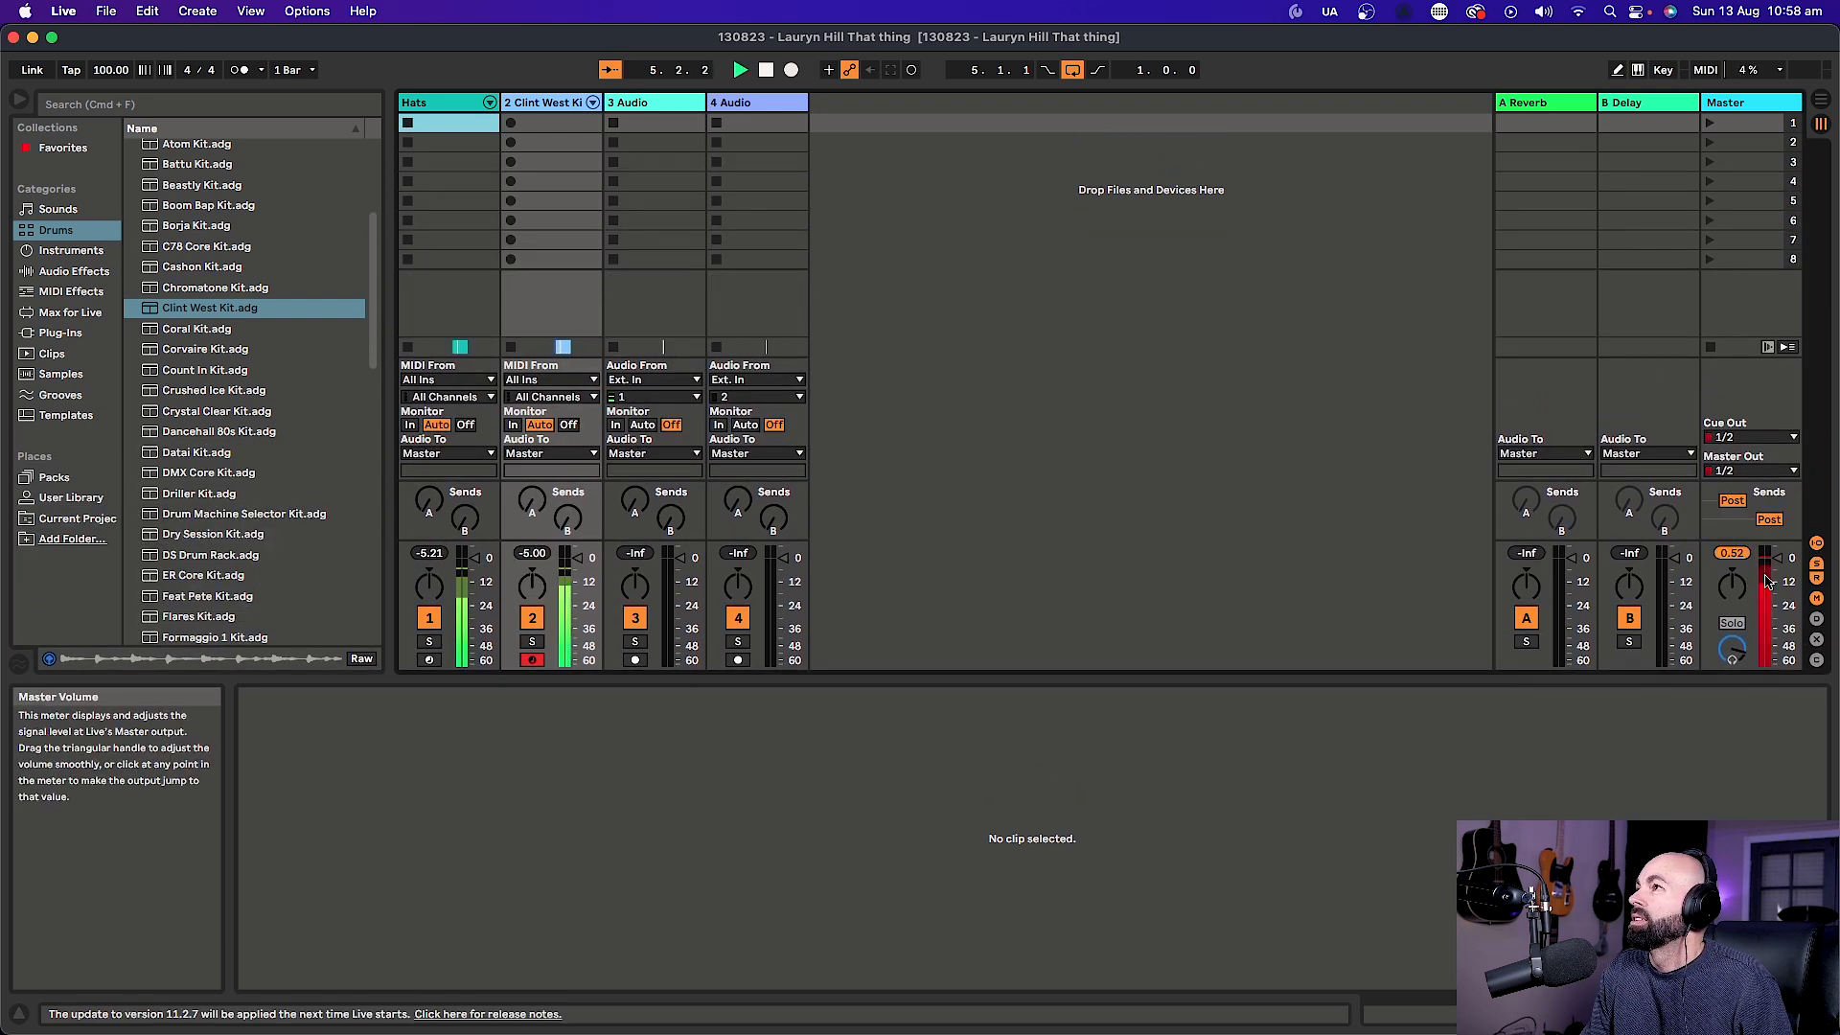
pyautogui.moveTo(596, 540); pyautogui.dragTo(582, 365)
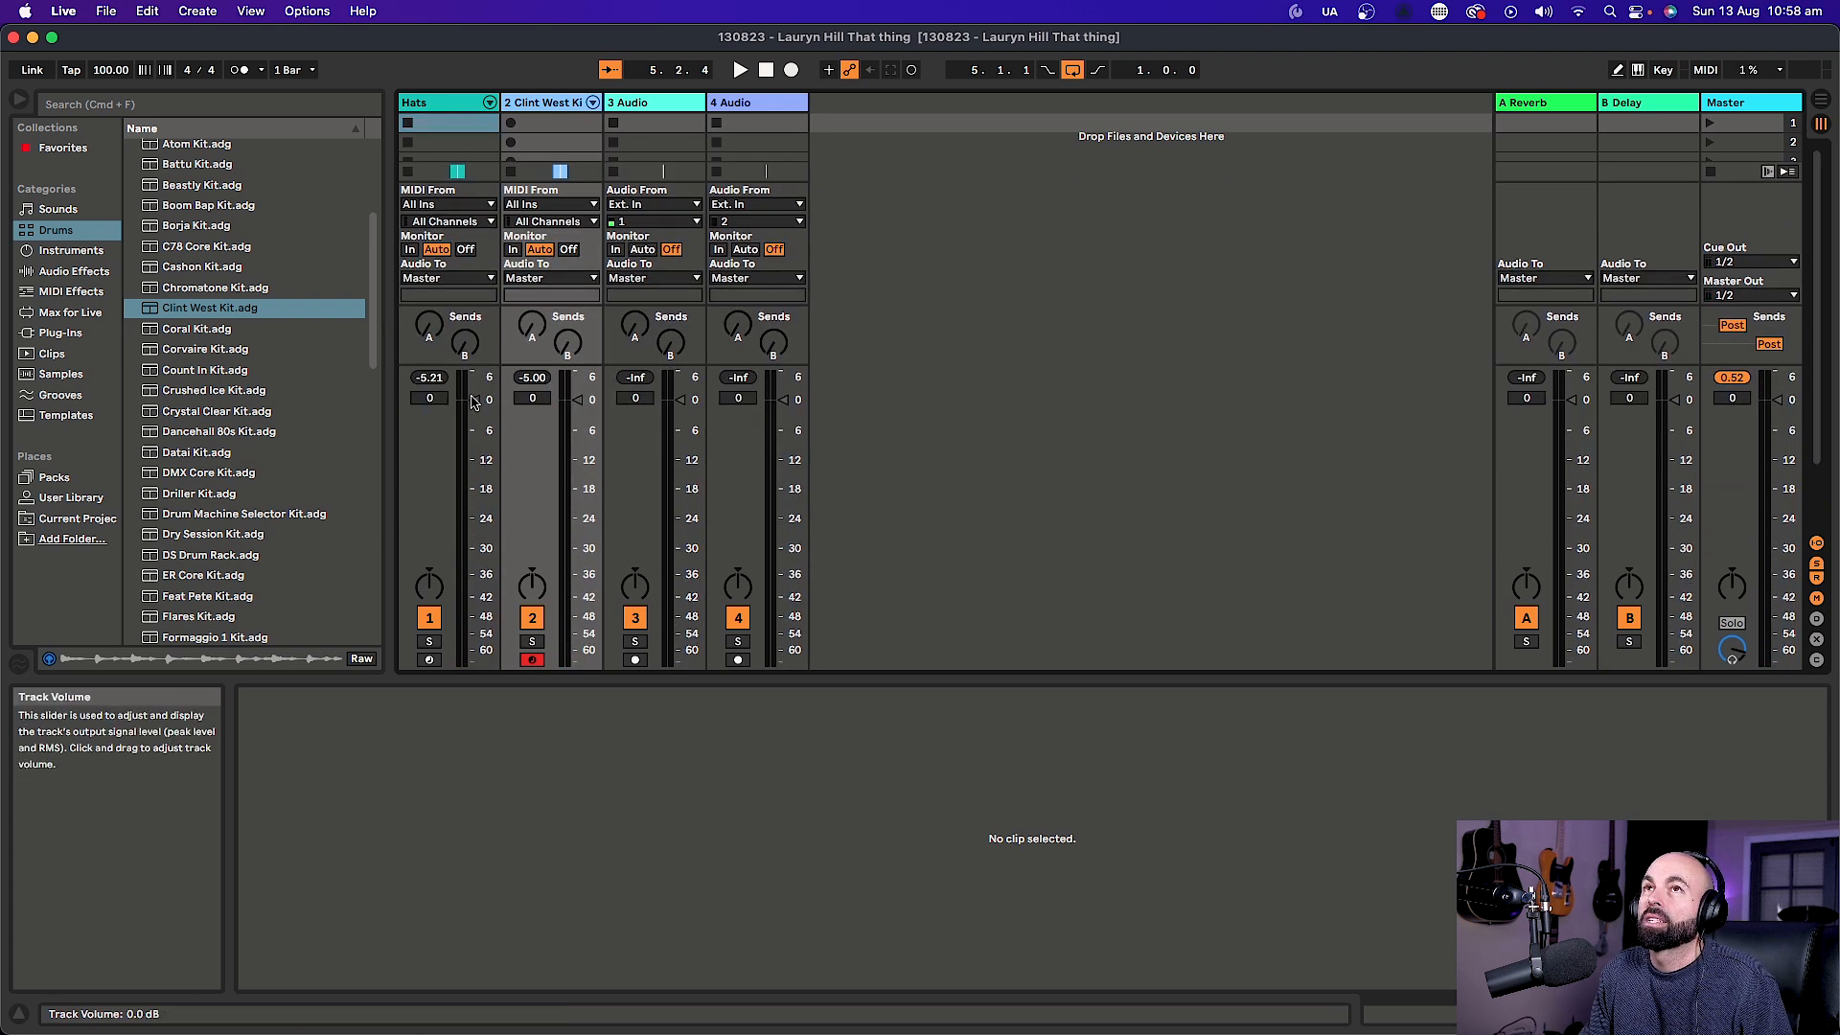
pyautogui.moveTo(475, 434); pyautogui.dragTo(474, 440)
pyautogui.moveTo(577, 399); pyautogui.dragTo(576, 431)
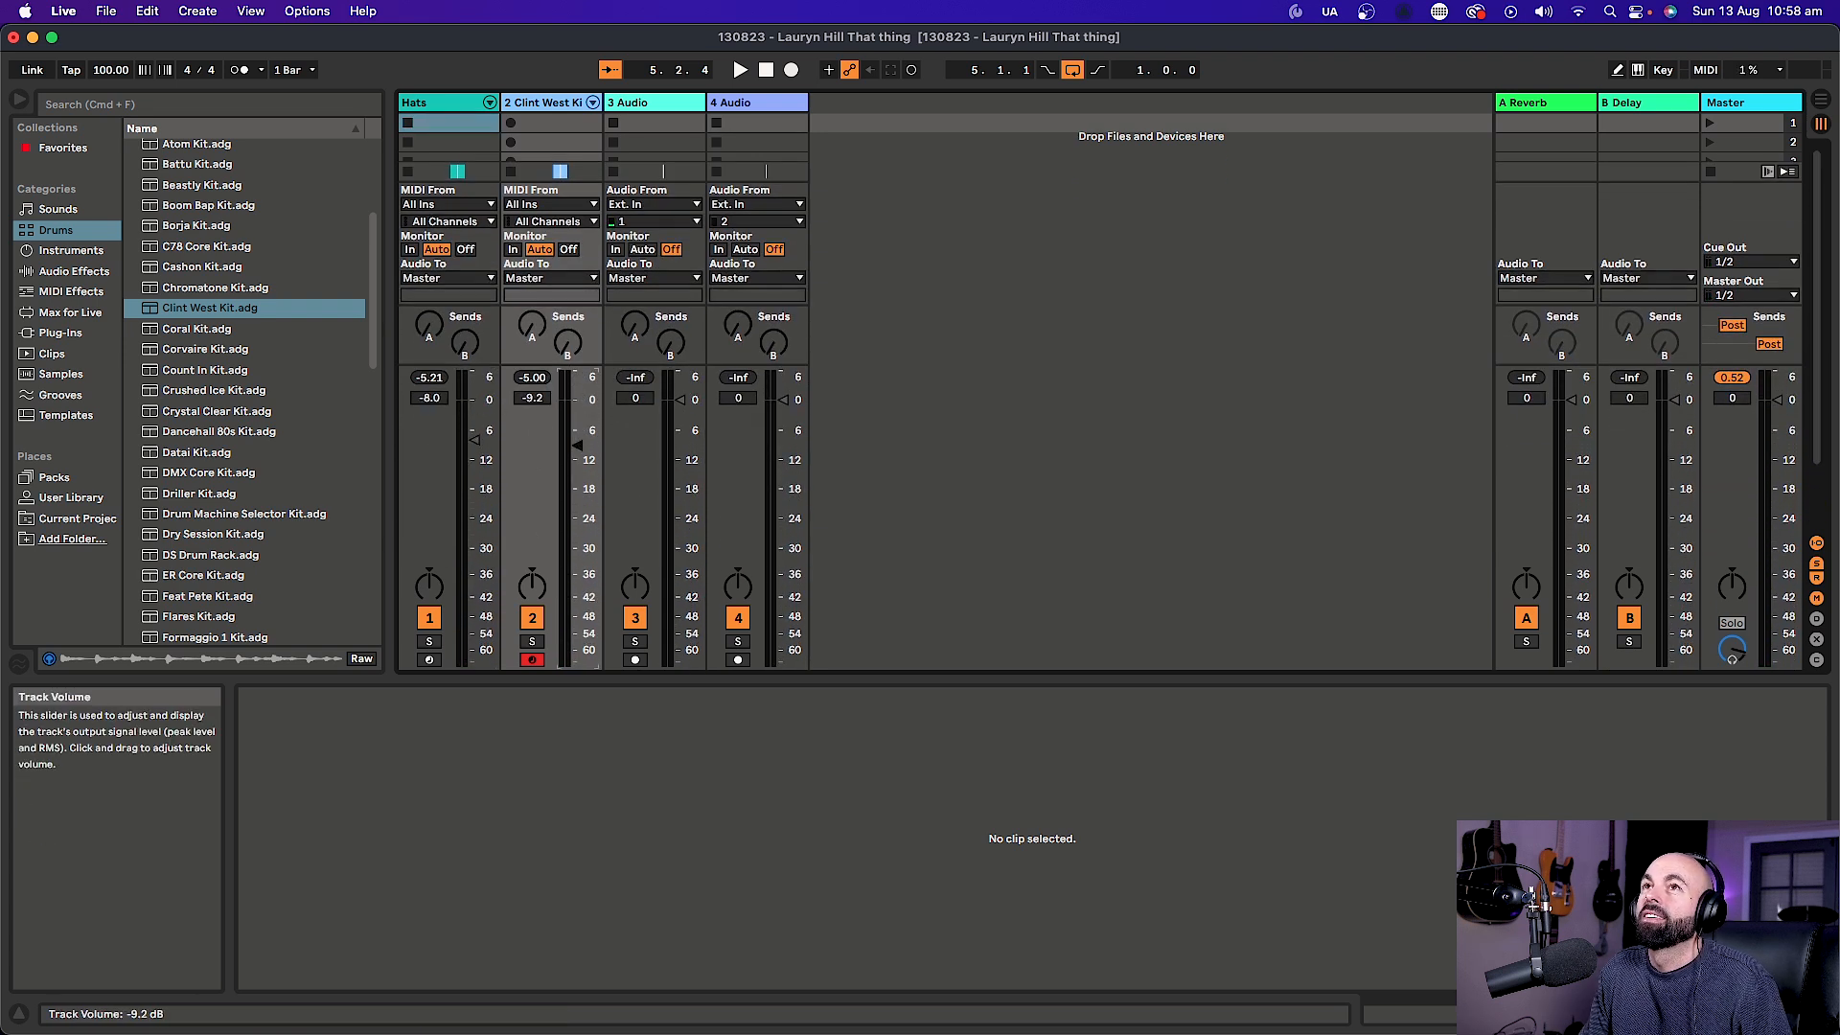
pyautogui.press('space')
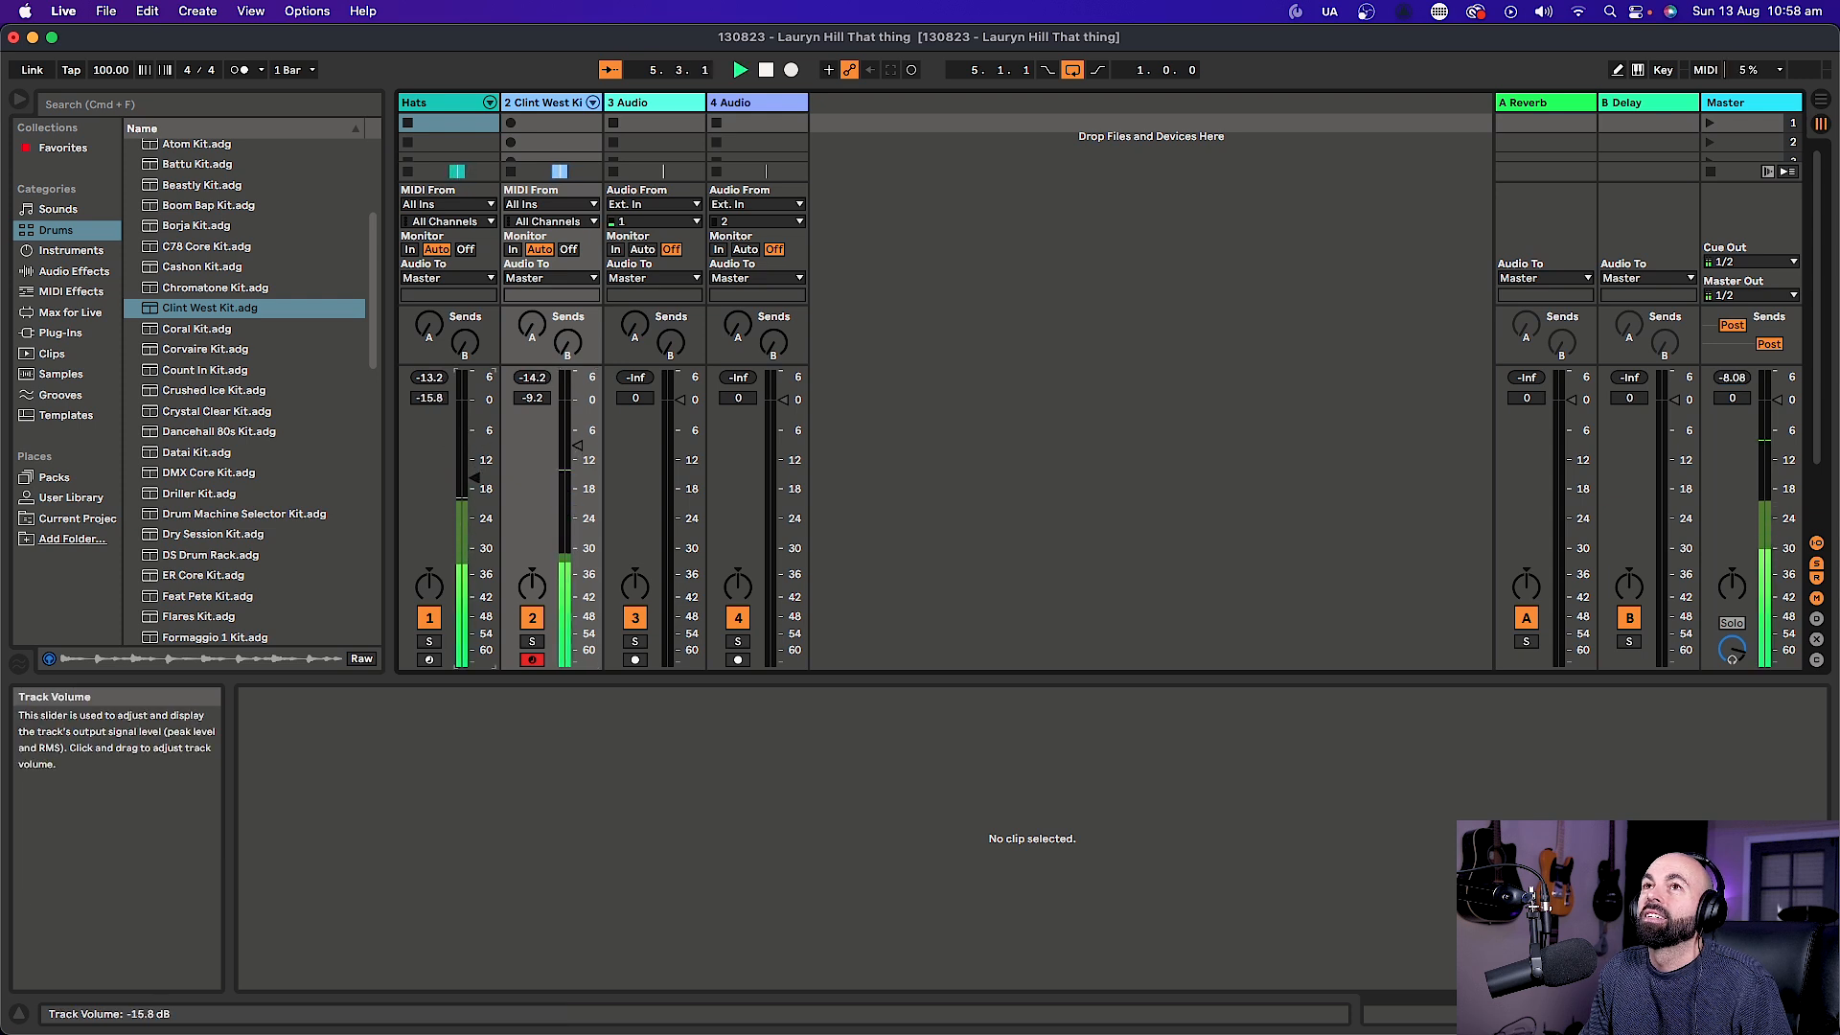
pyautogui.moveTo(580, 446); pyautogui.dragTo(579, 430)
pyautogui.moveTo(474, 475); pyautogui.dragTo(474, 458)
pyautogui.moveTo(579, 429); pyautogui.dragTo(579, 426)
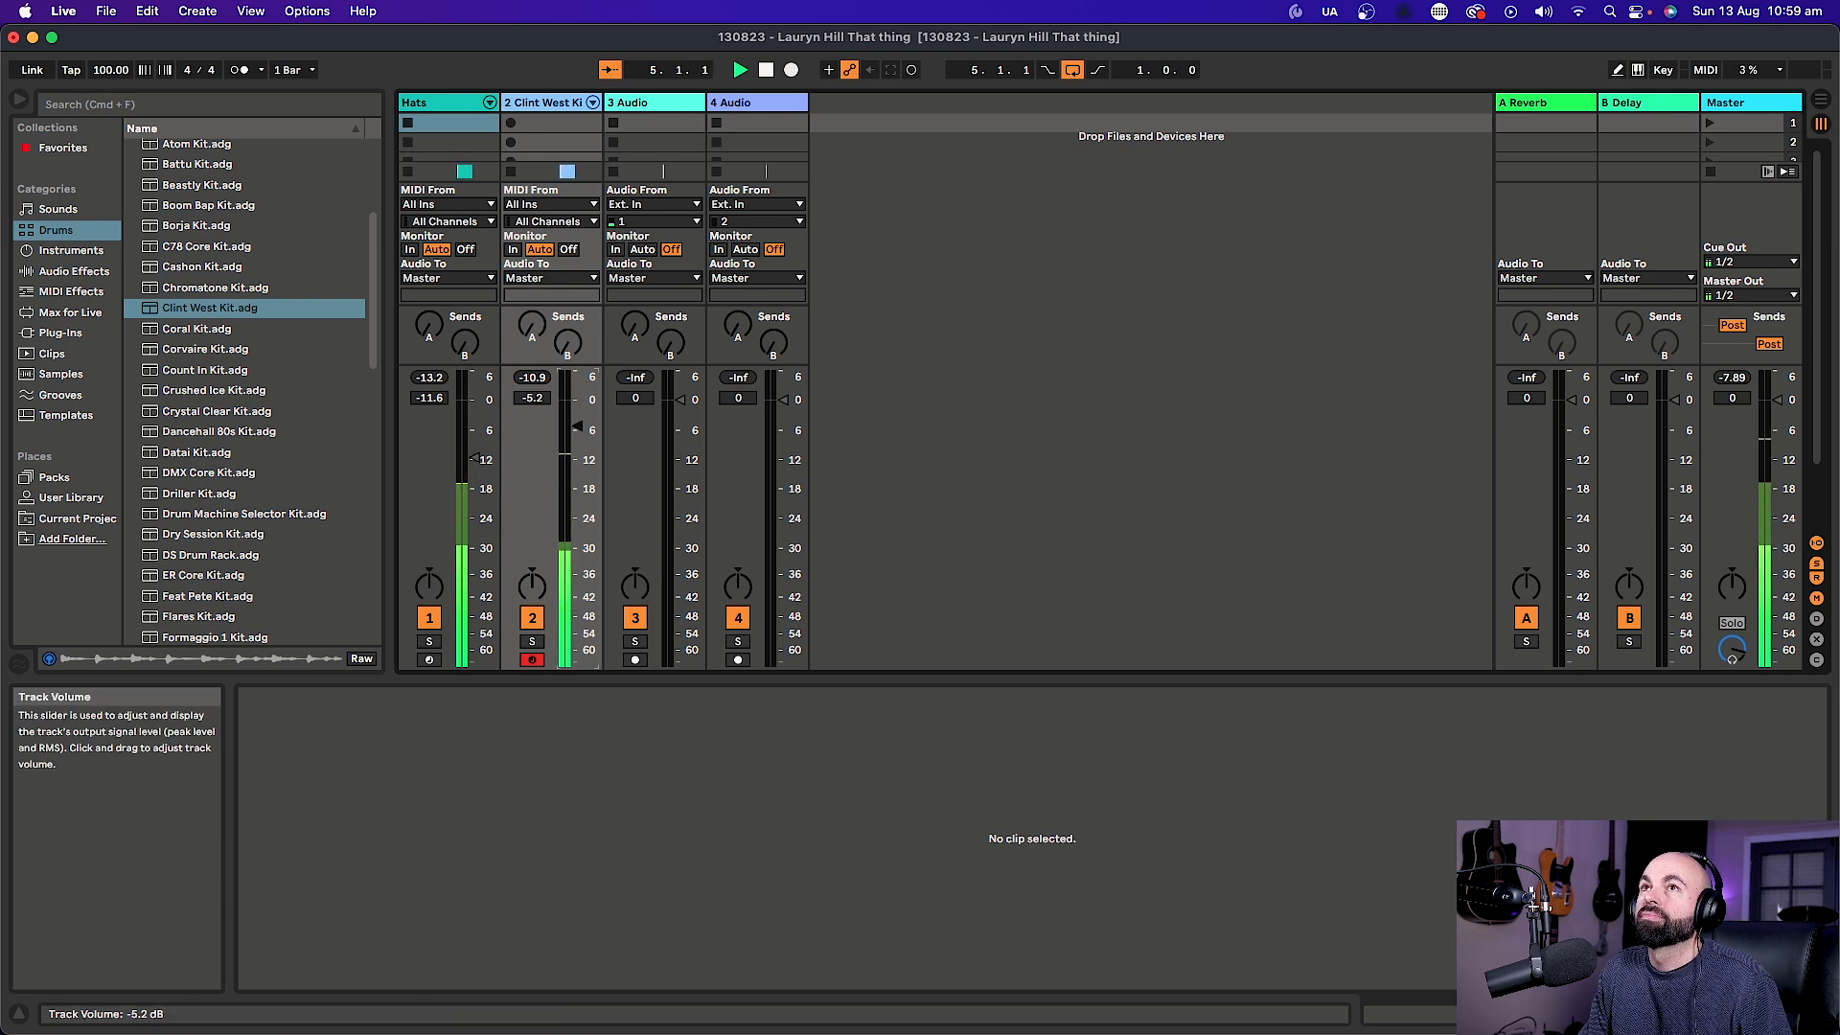
pyautogui.press('space')
pyautogui.press('Tab')
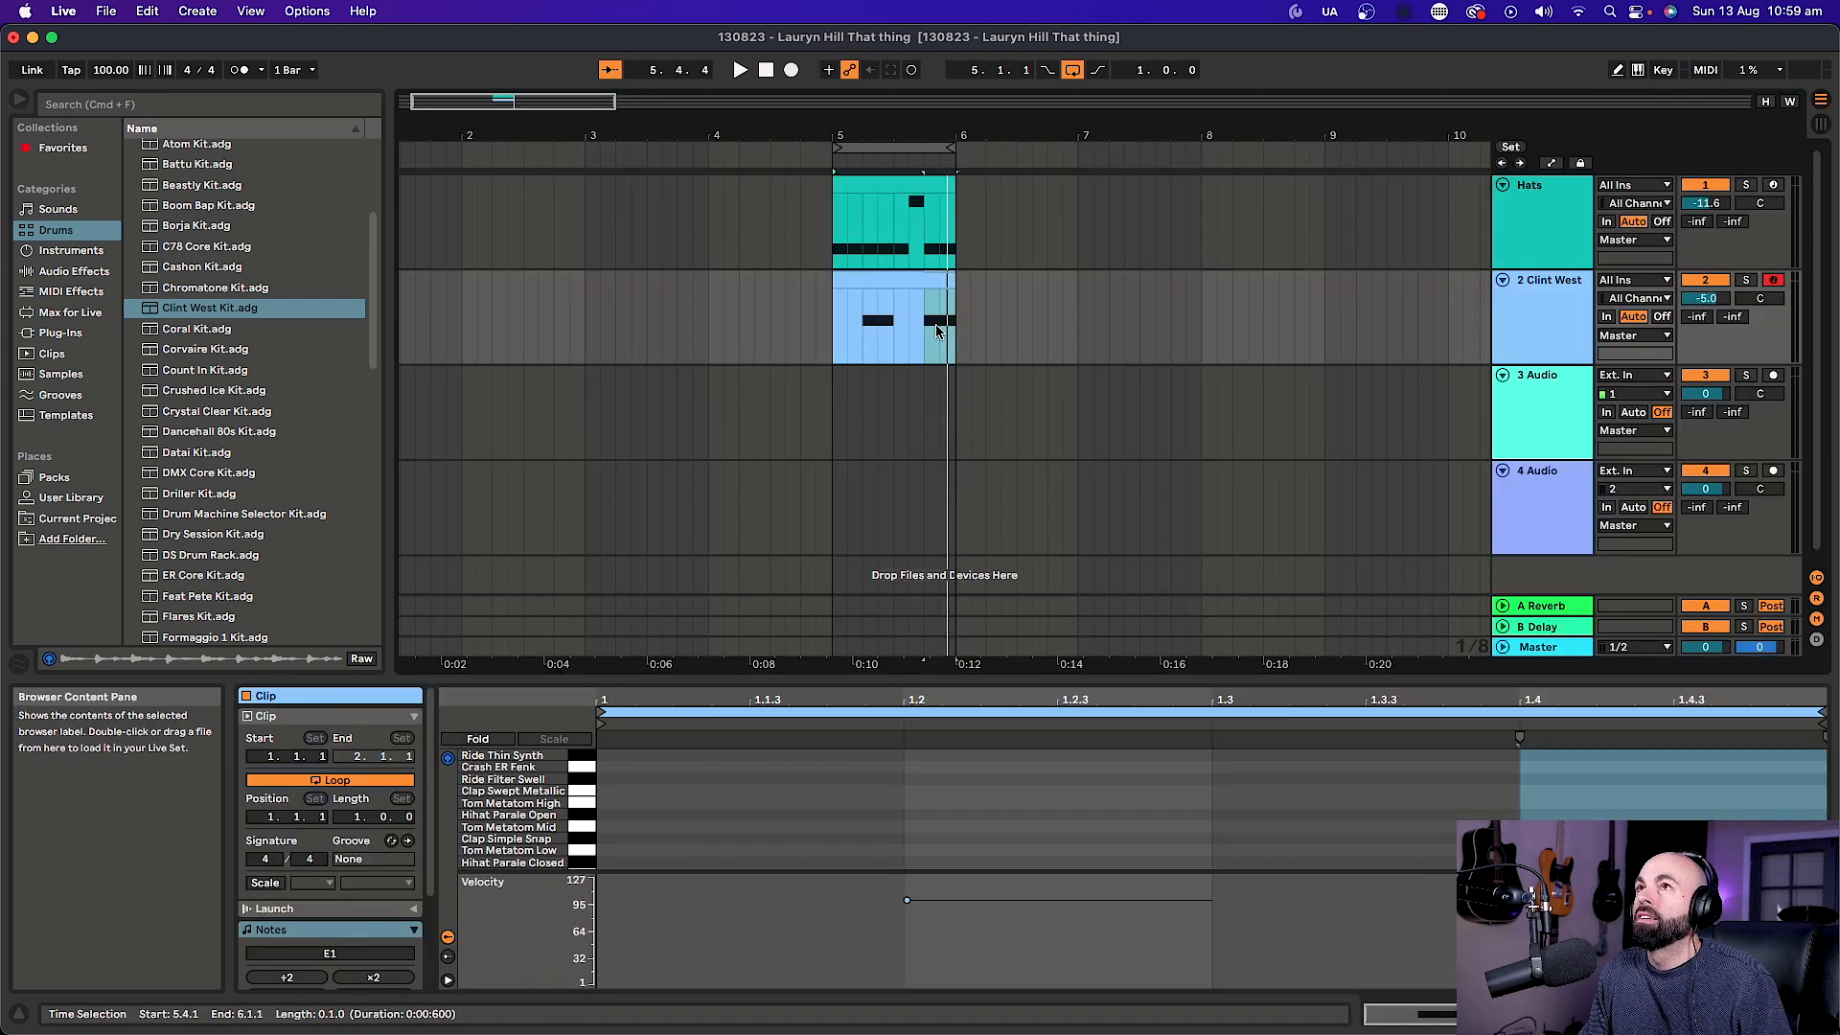
# Duplicate the Clint West Kit snare track and replace the duplicate's kit with Coral Kit.
pyautogui.click(1561, 303)
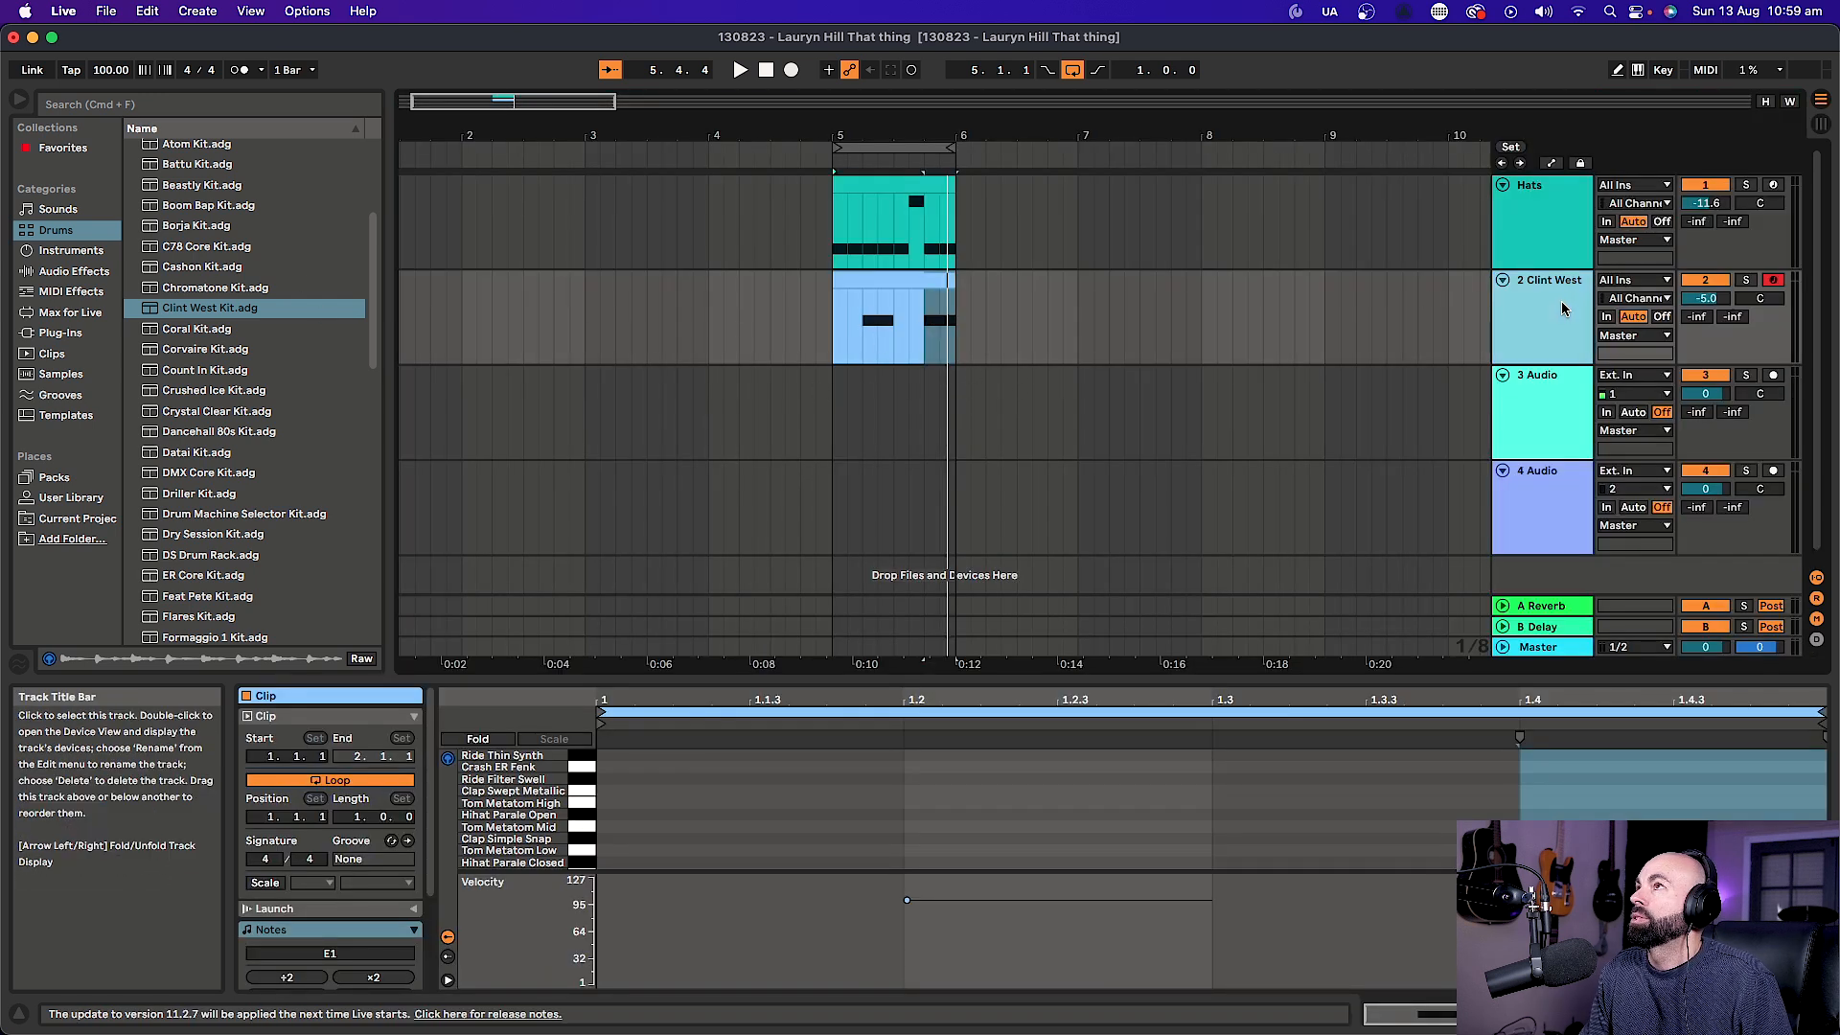
pyautogui.click(1561, 309)
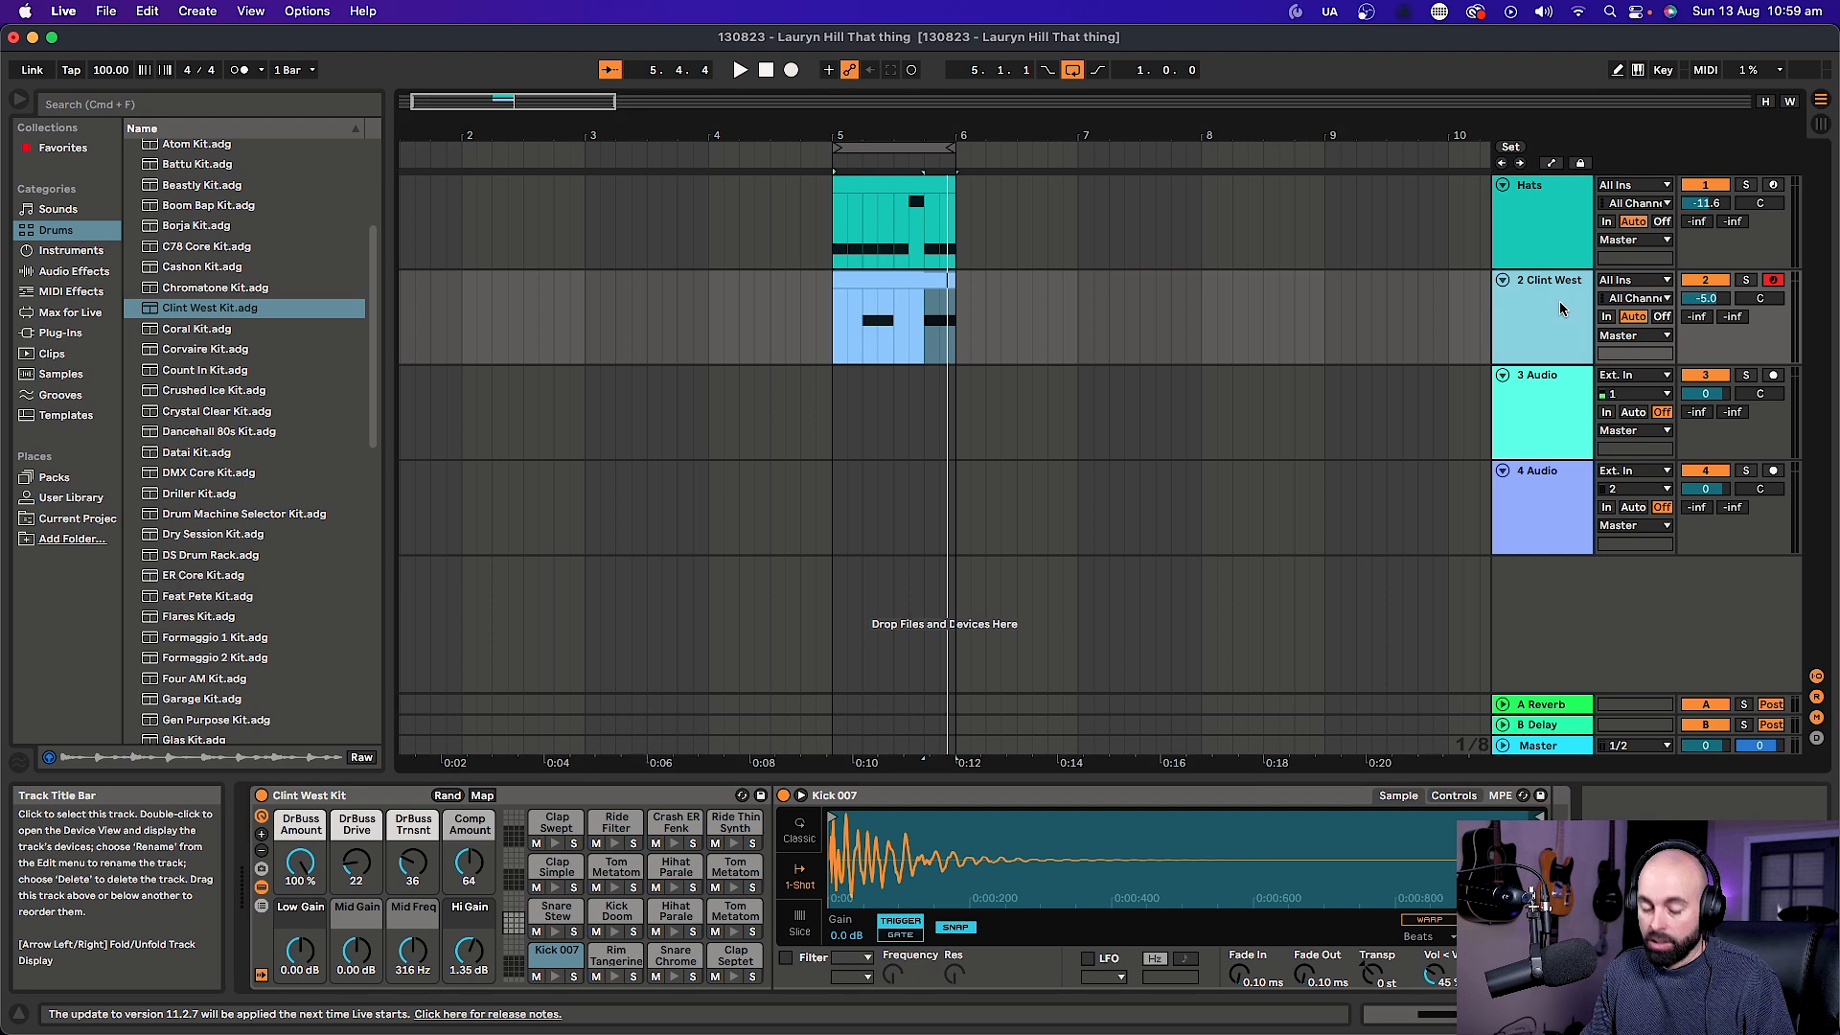
pyautogui.rightClick(1536, 316)
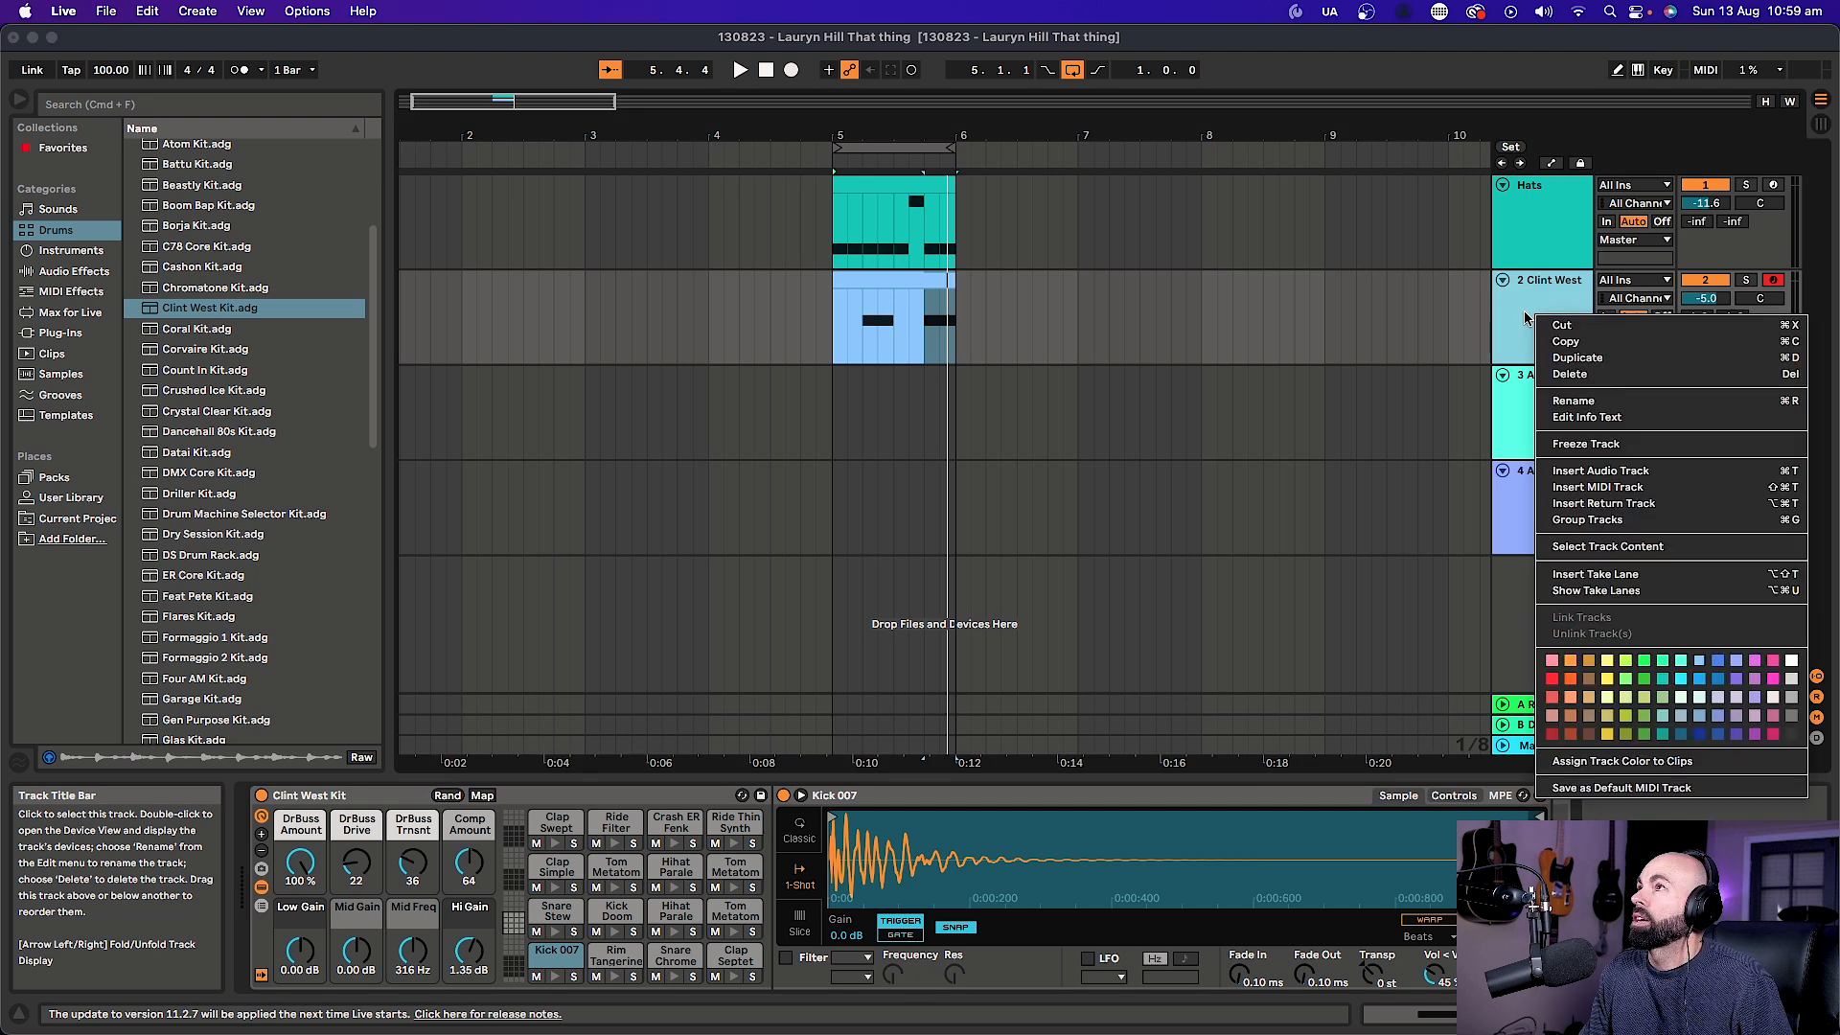
pyautogui.click(1590, 359)
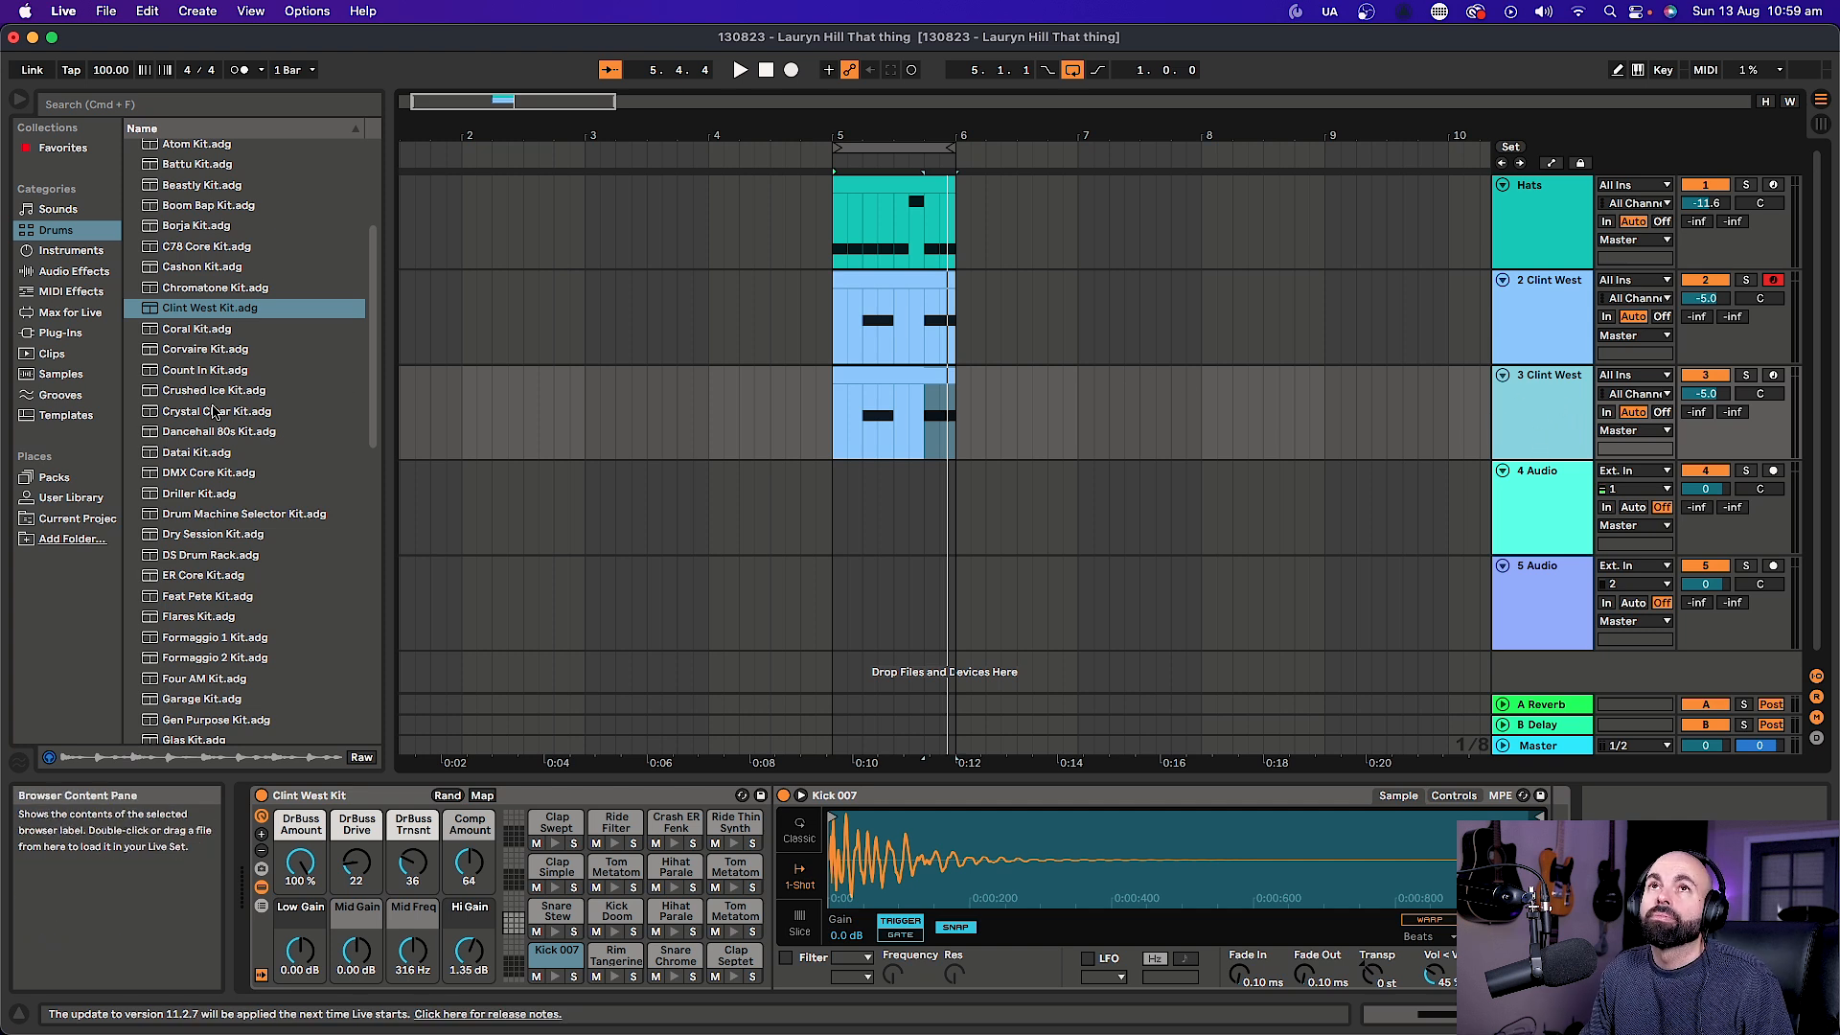
pyautogui.doubleClick(195, 331)
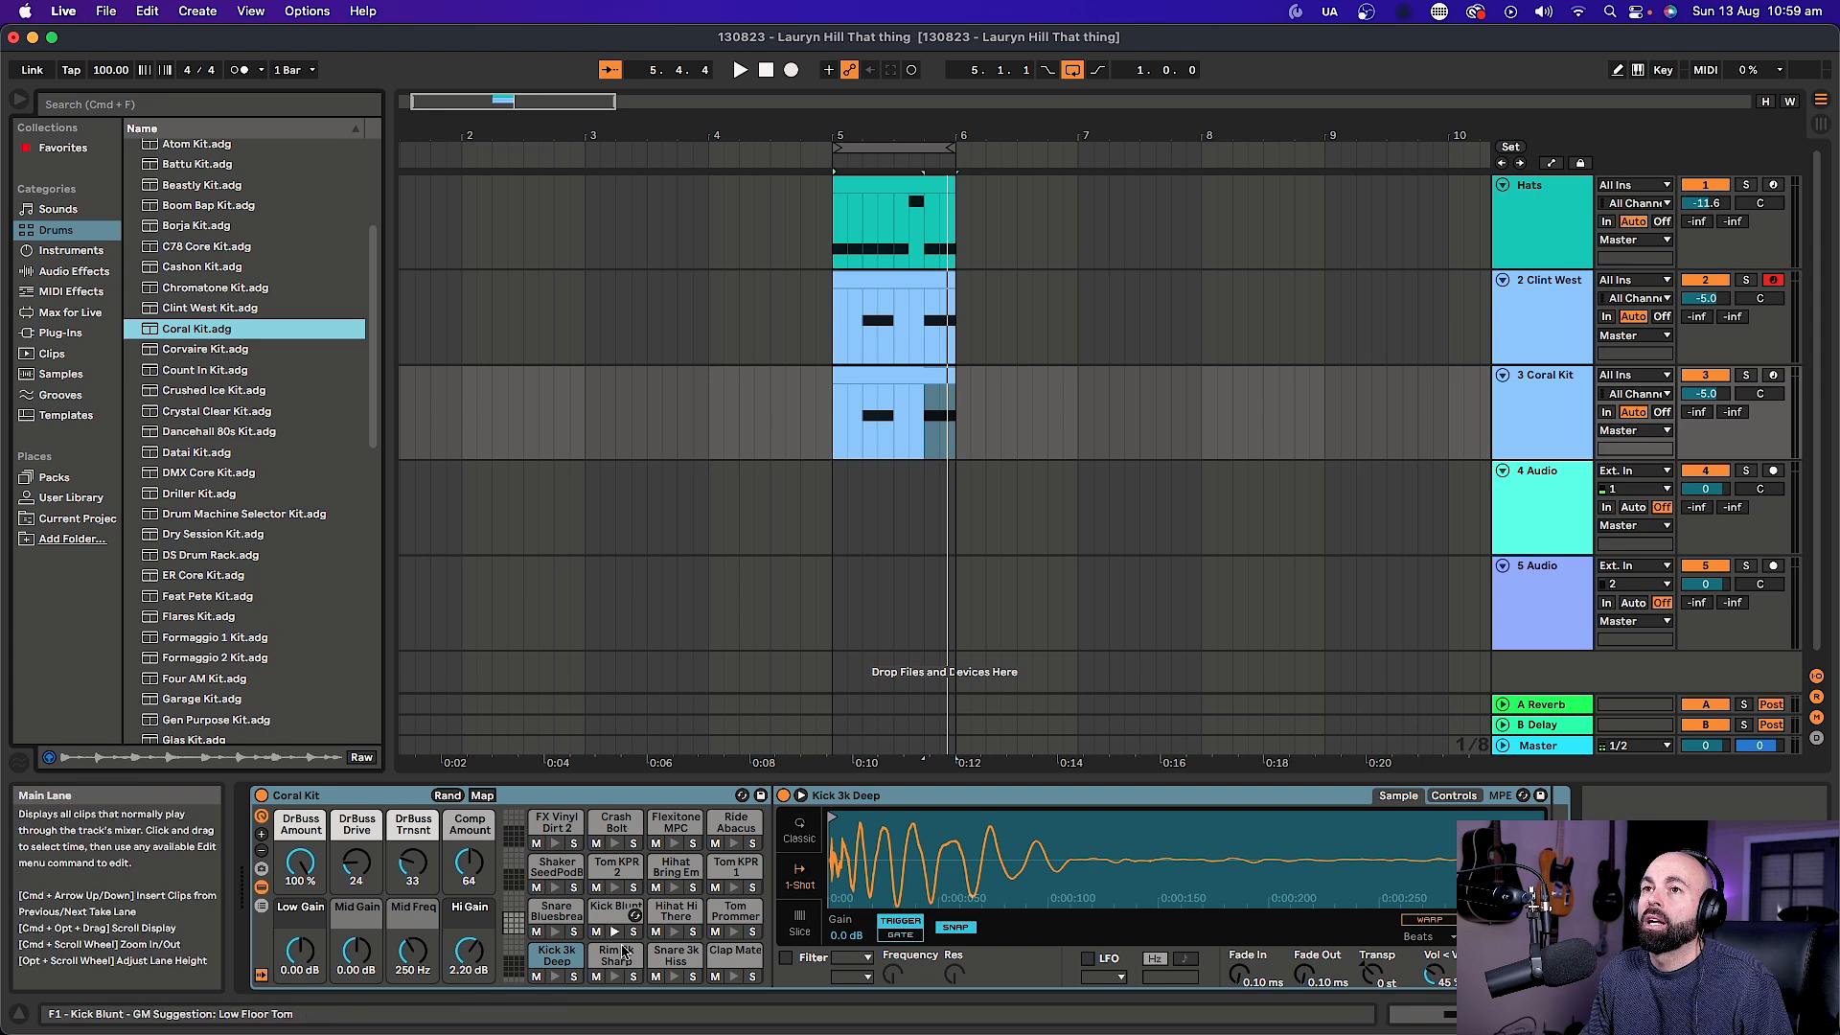
# Audition the Coral Kit's Rim 3k Sharp pad.
pyautogui.click(628, 976)
pyautogui.click(618, 976)
pyautogui.click(631, 976)
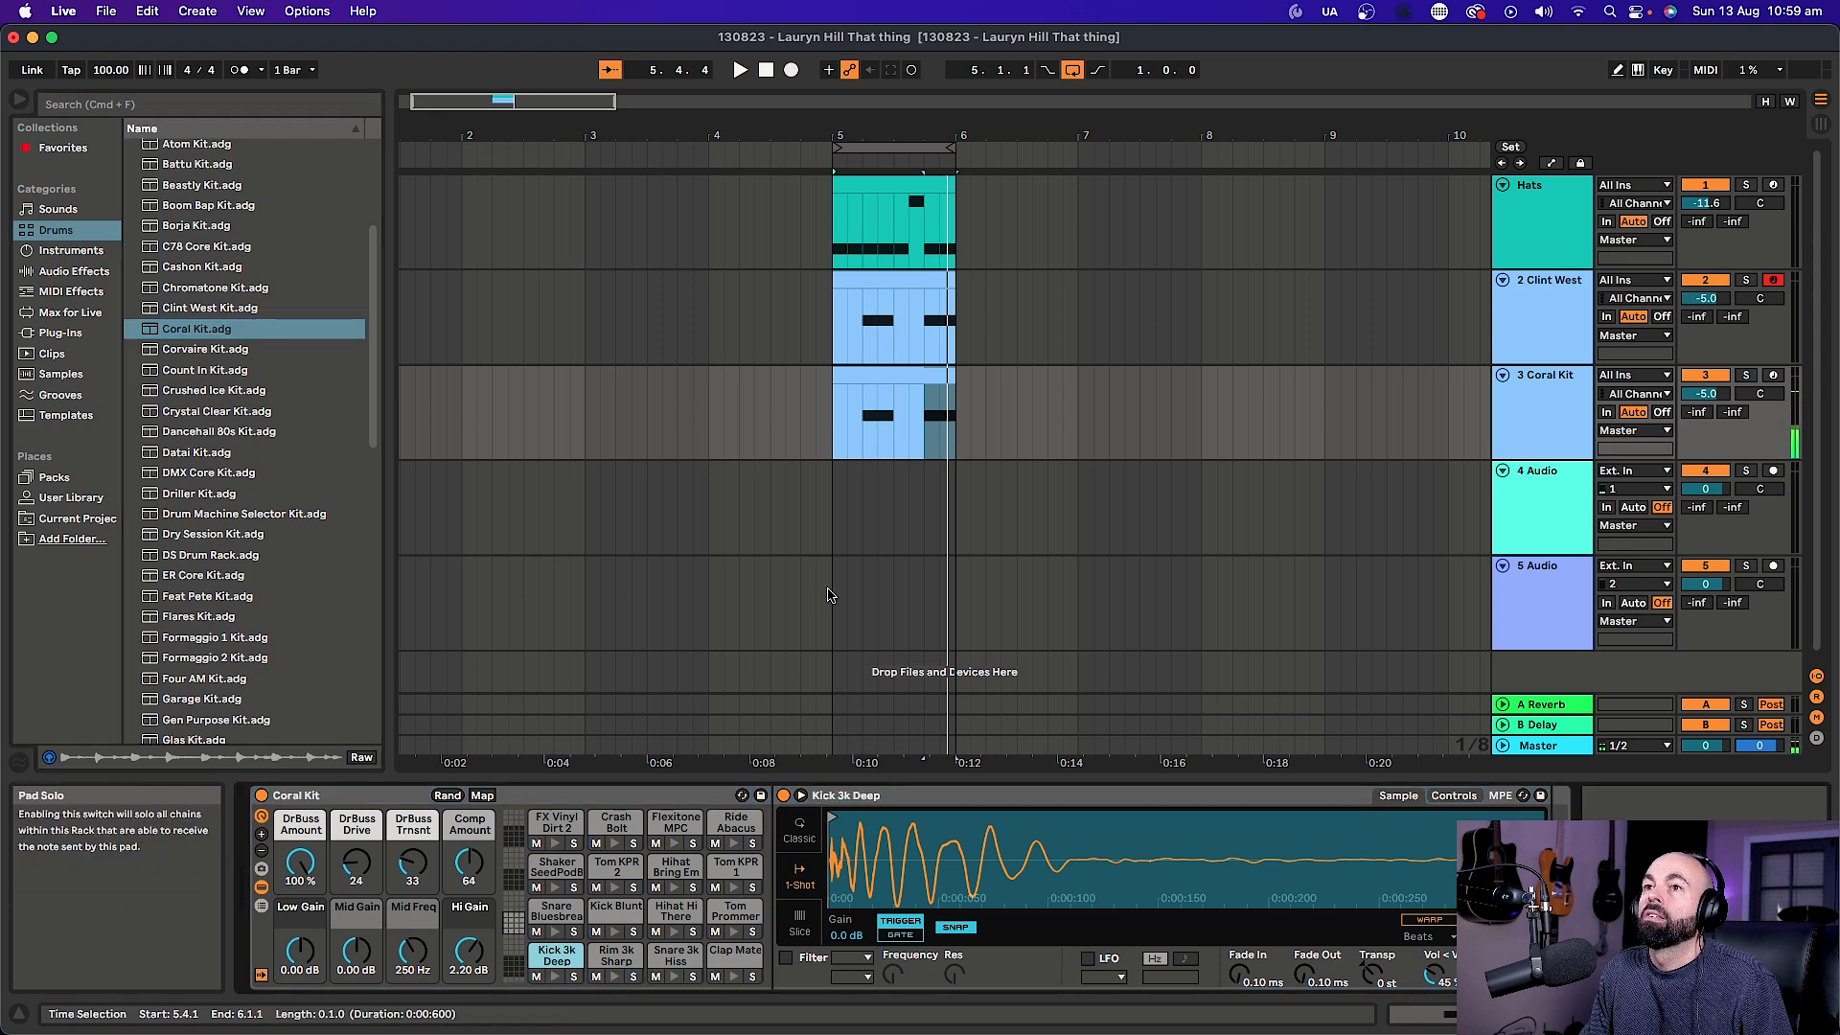
# Move both notes in the Coral Kit clip from Snare Bluesbreak 1 down to Rim 3k Sharp while playing the loop.
pyautogui.click(883, 374)
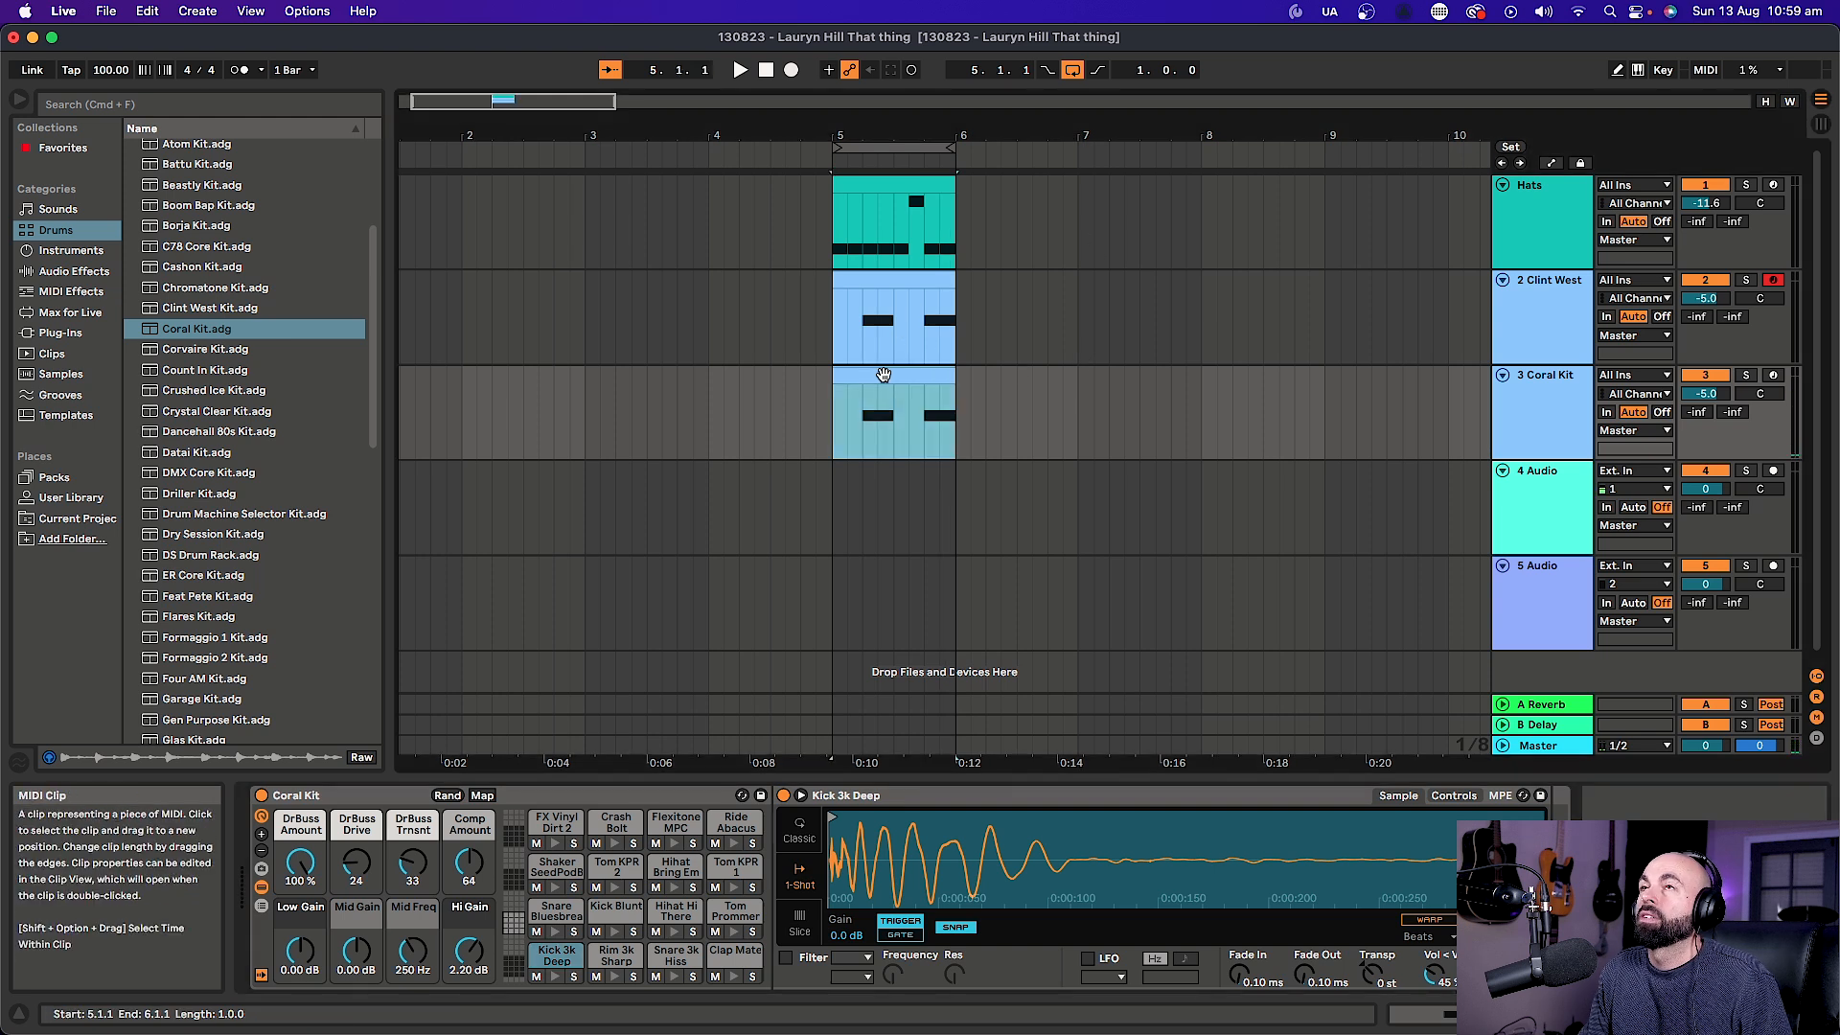
pyautogui.doubleClick(883, 380)
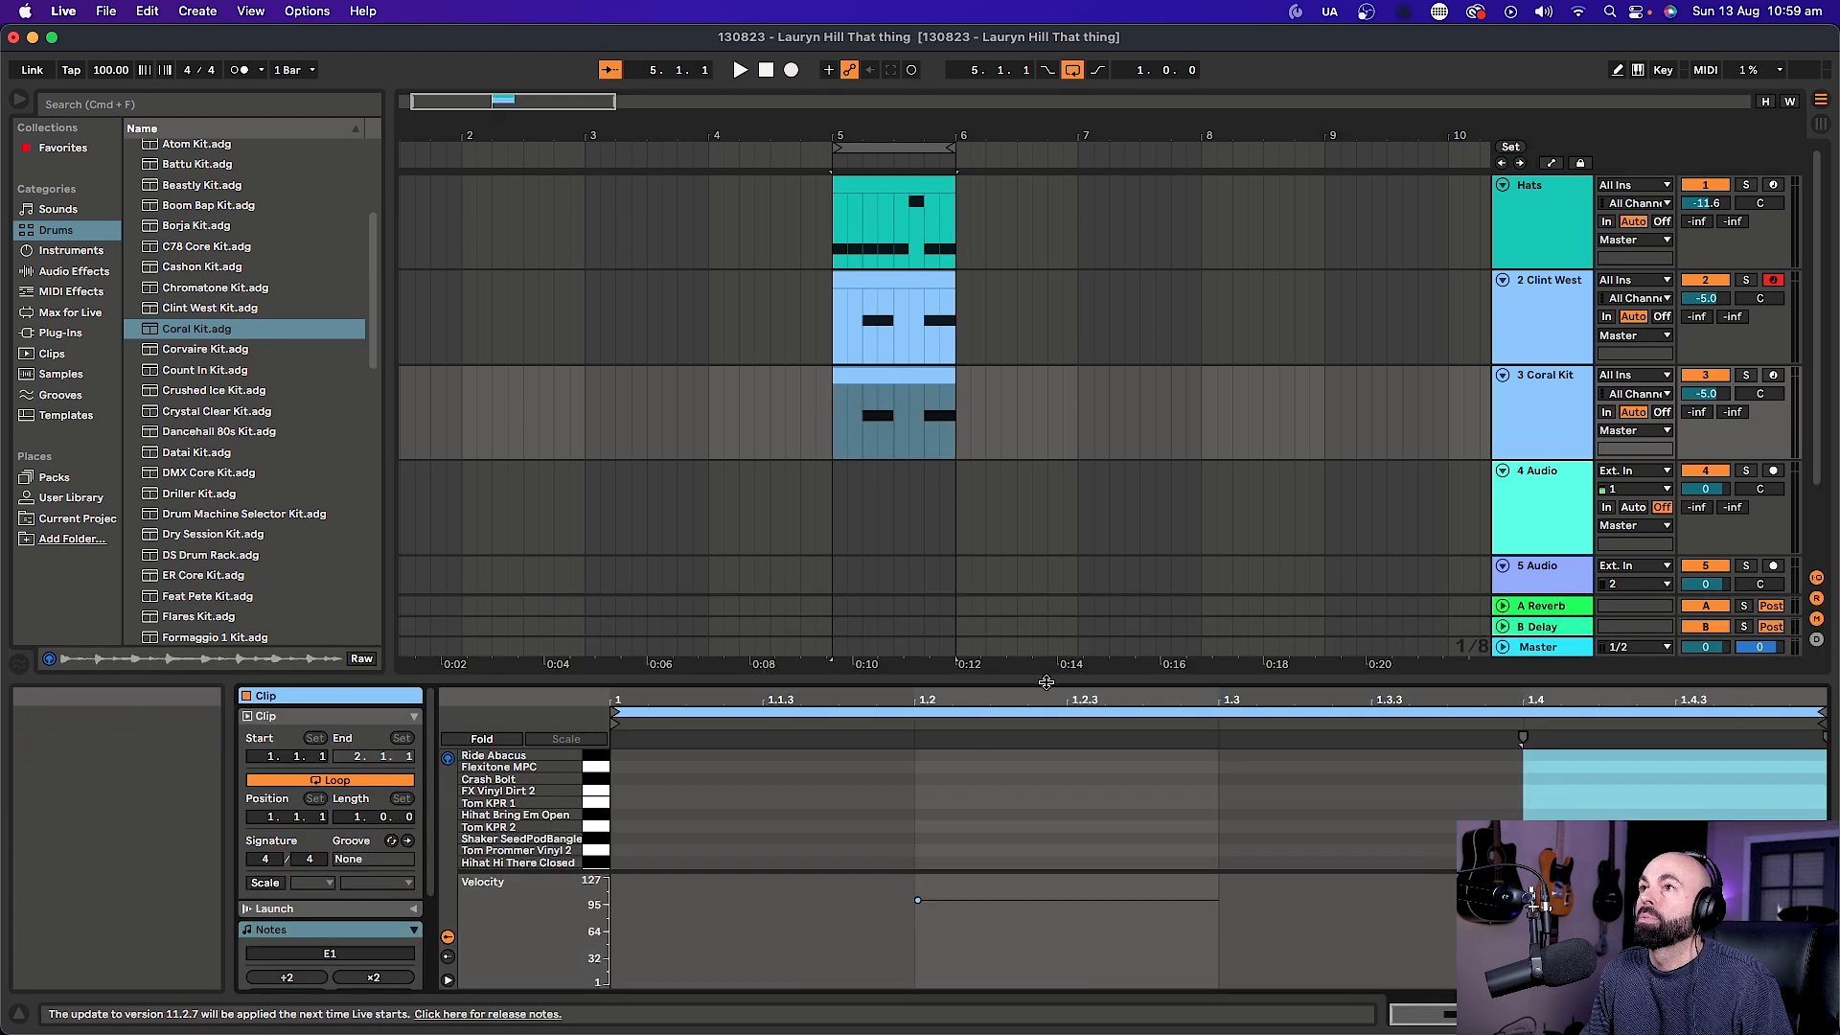
pyautogui.moveTo(1040, 650); pyautogui.dragTo(1040, 329)
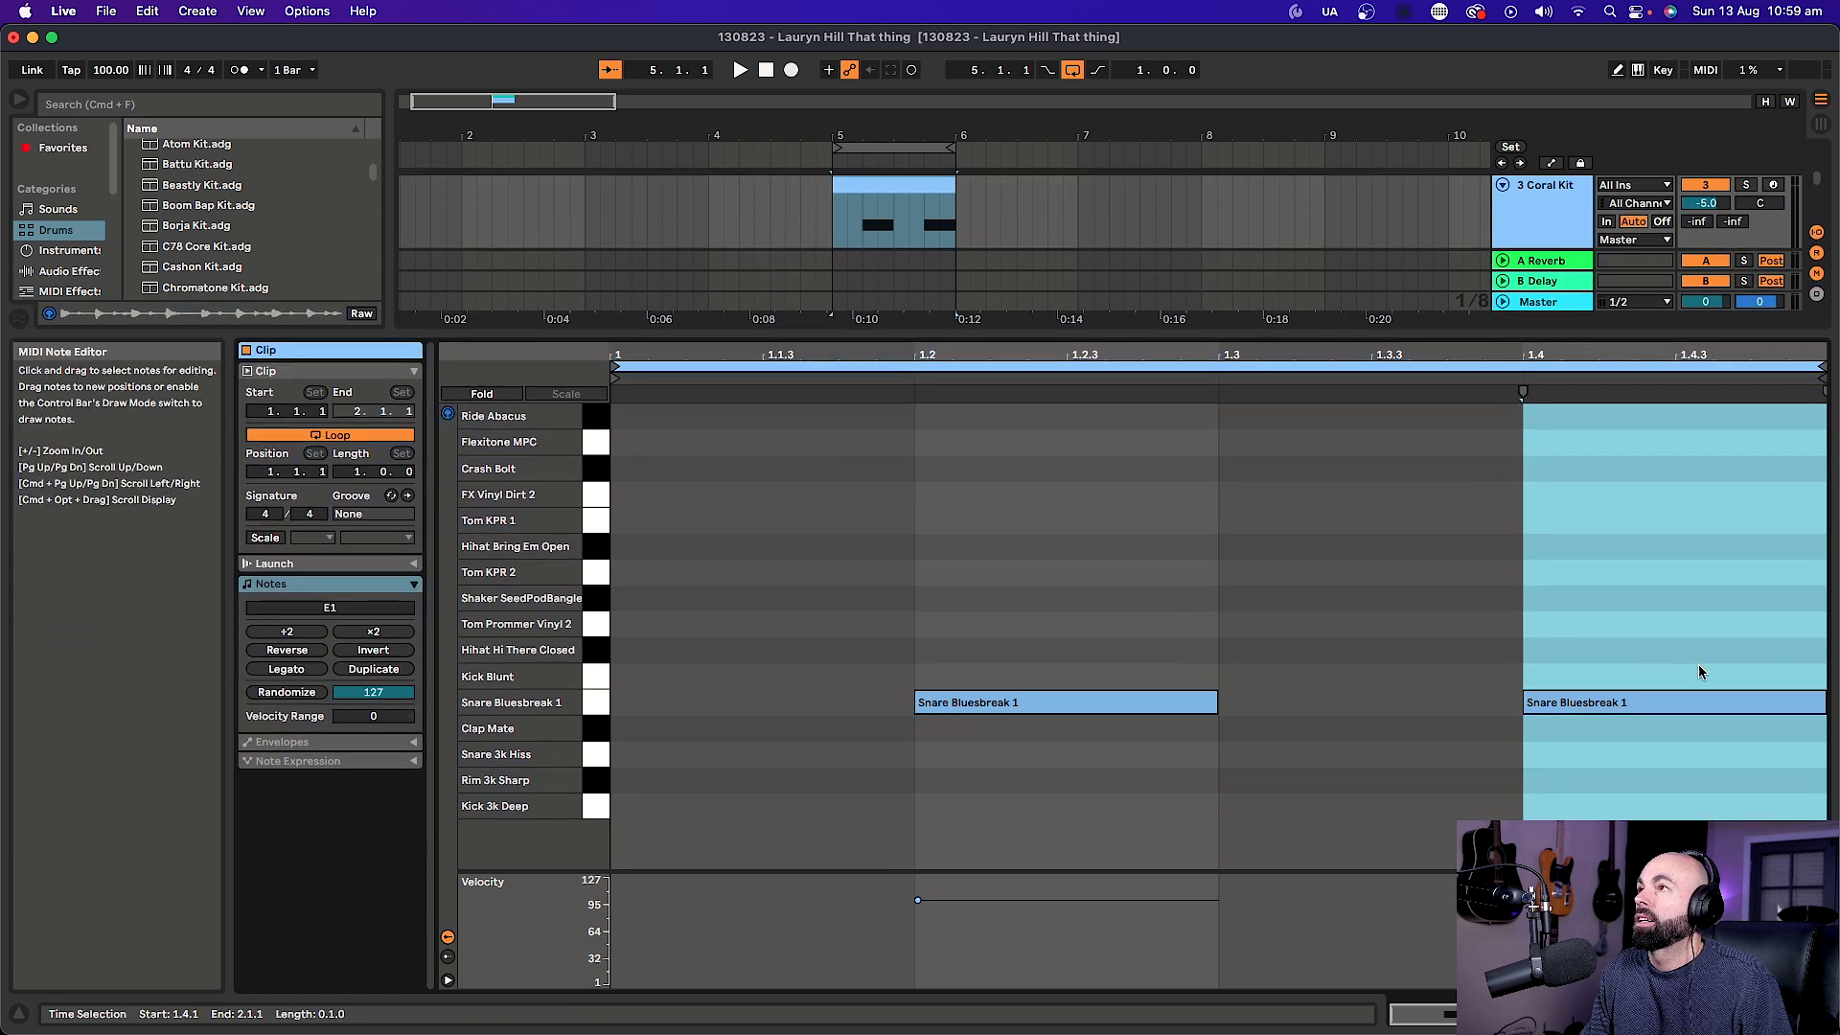
pyautogui.moveTo(1710, 643); pyautogui.dragTo(948, 788)
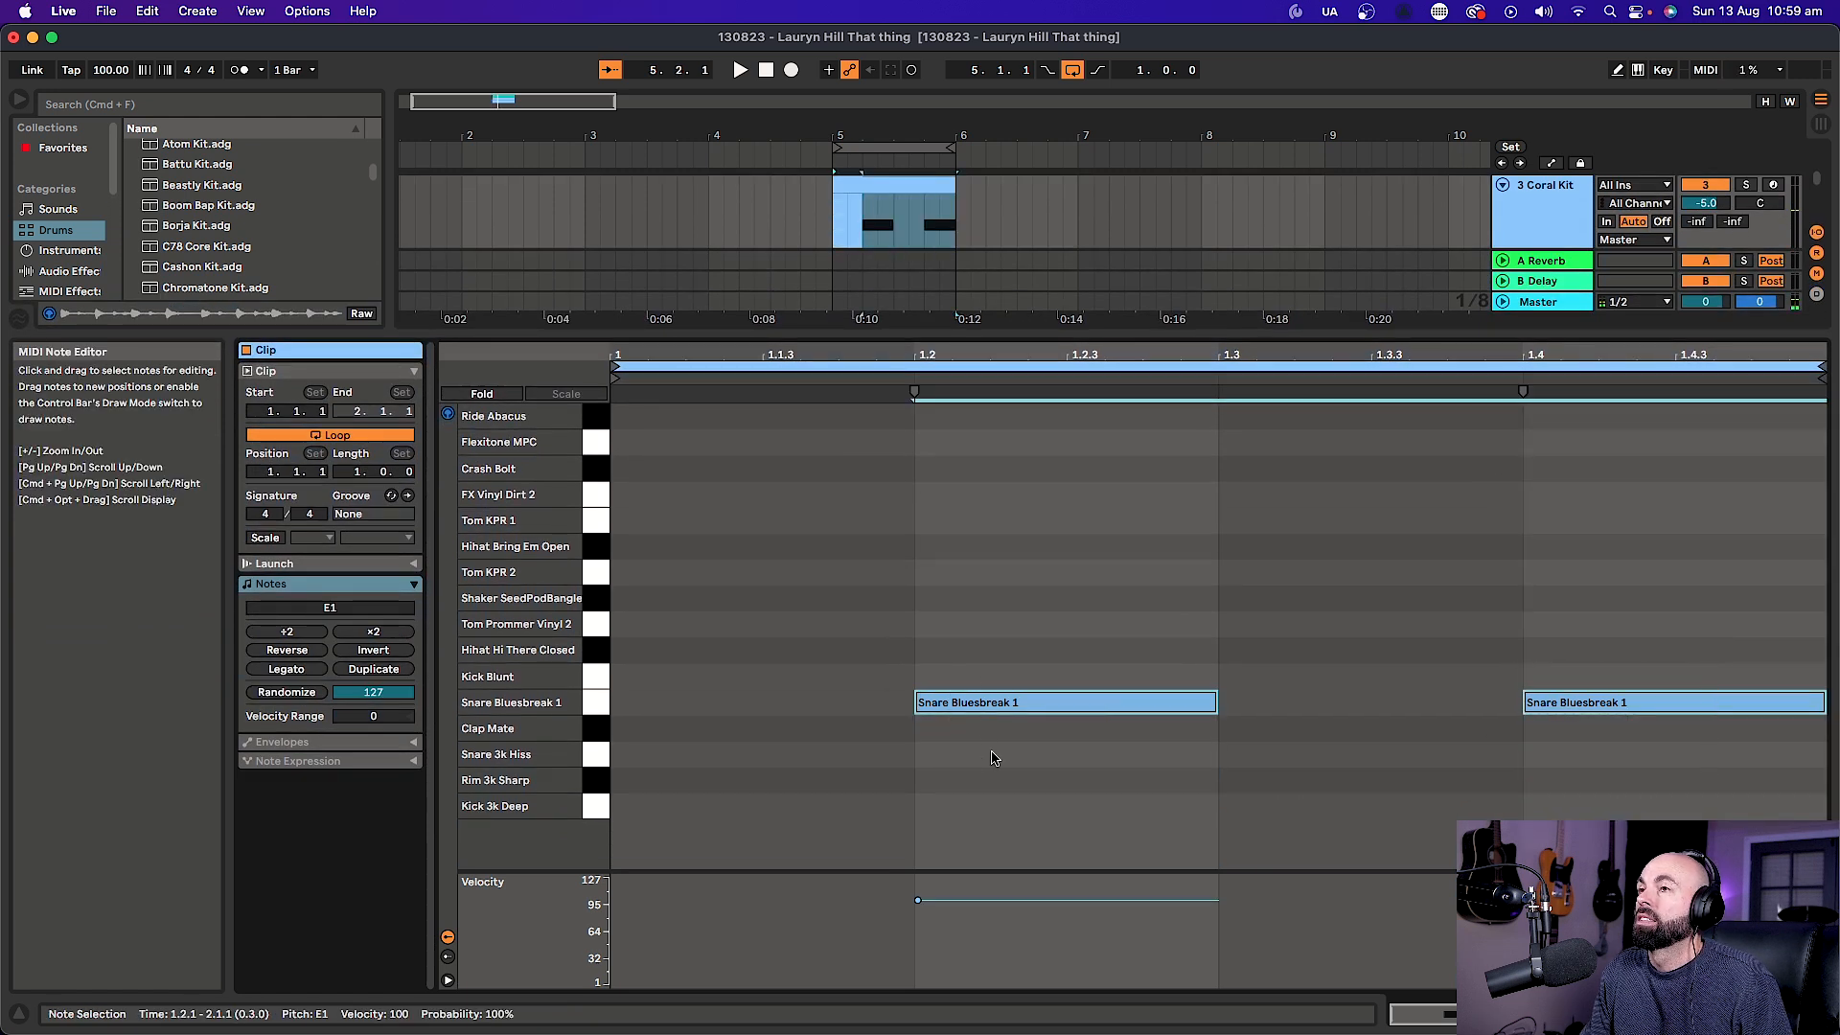
pyautogui.press('space')
pyautogui.press('Down')
pyautogui.press('Down')
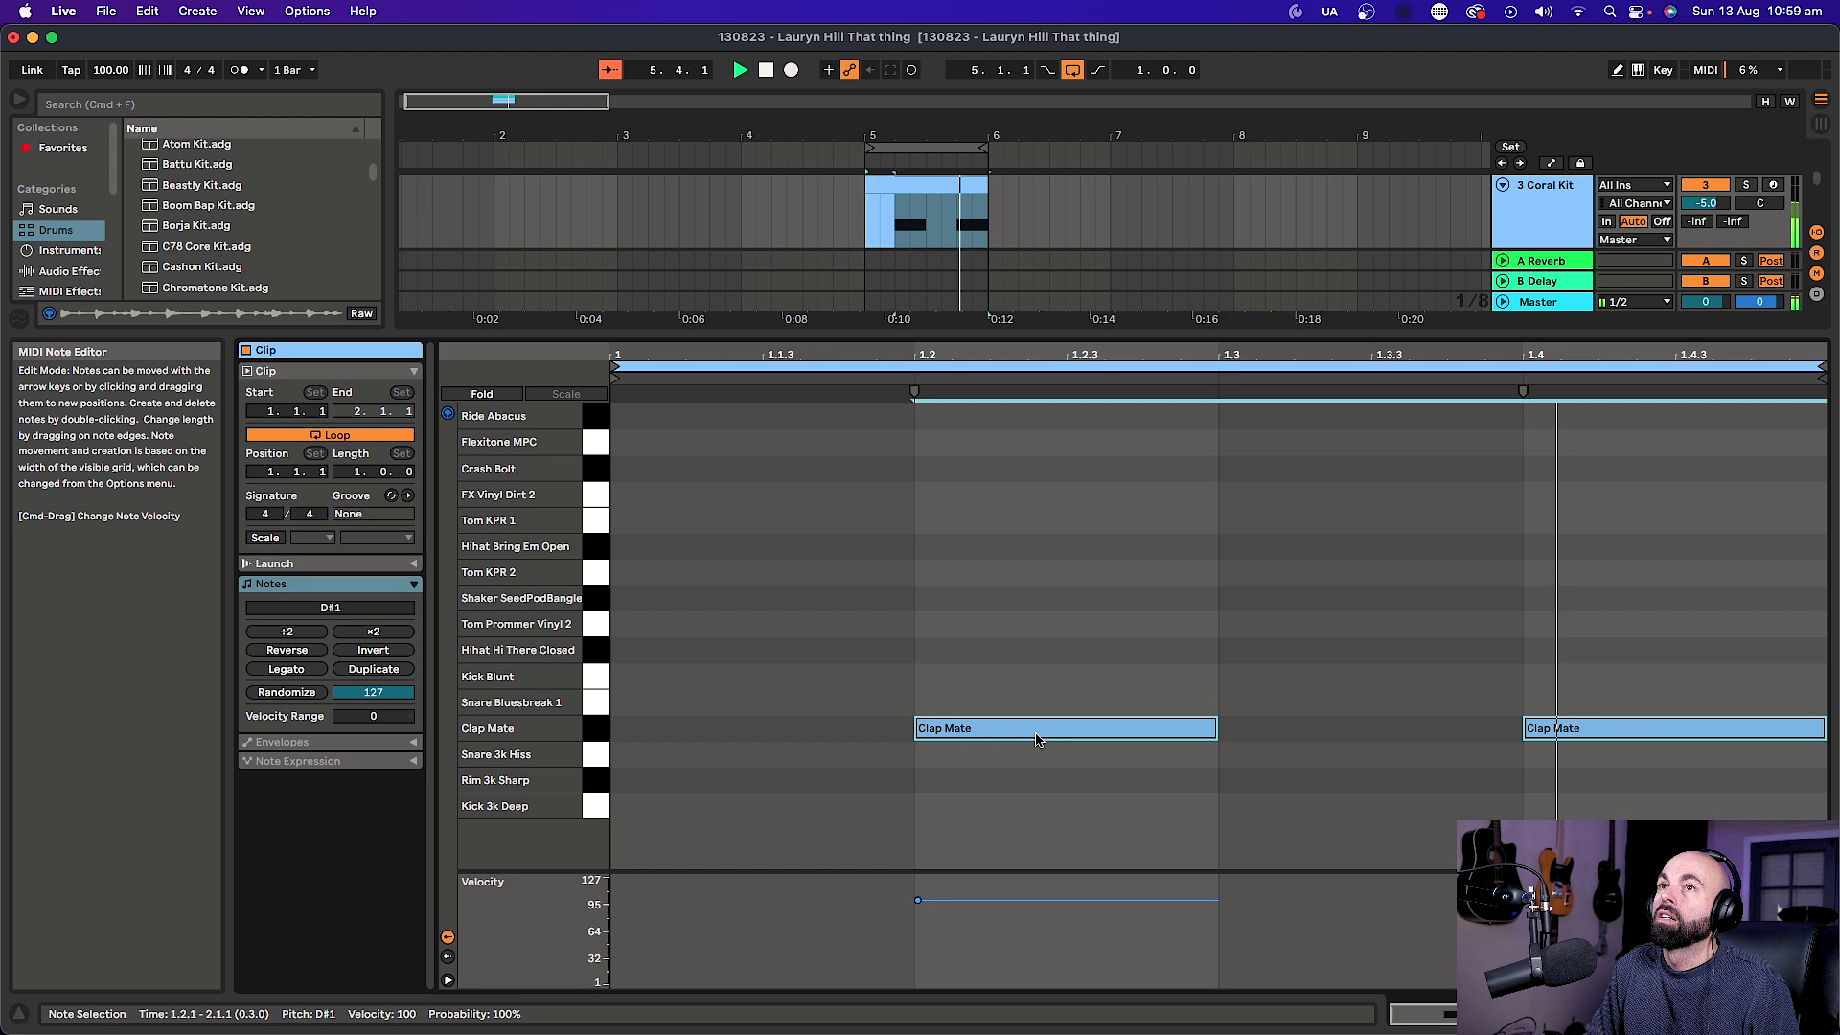
pyautogui.press('Down')
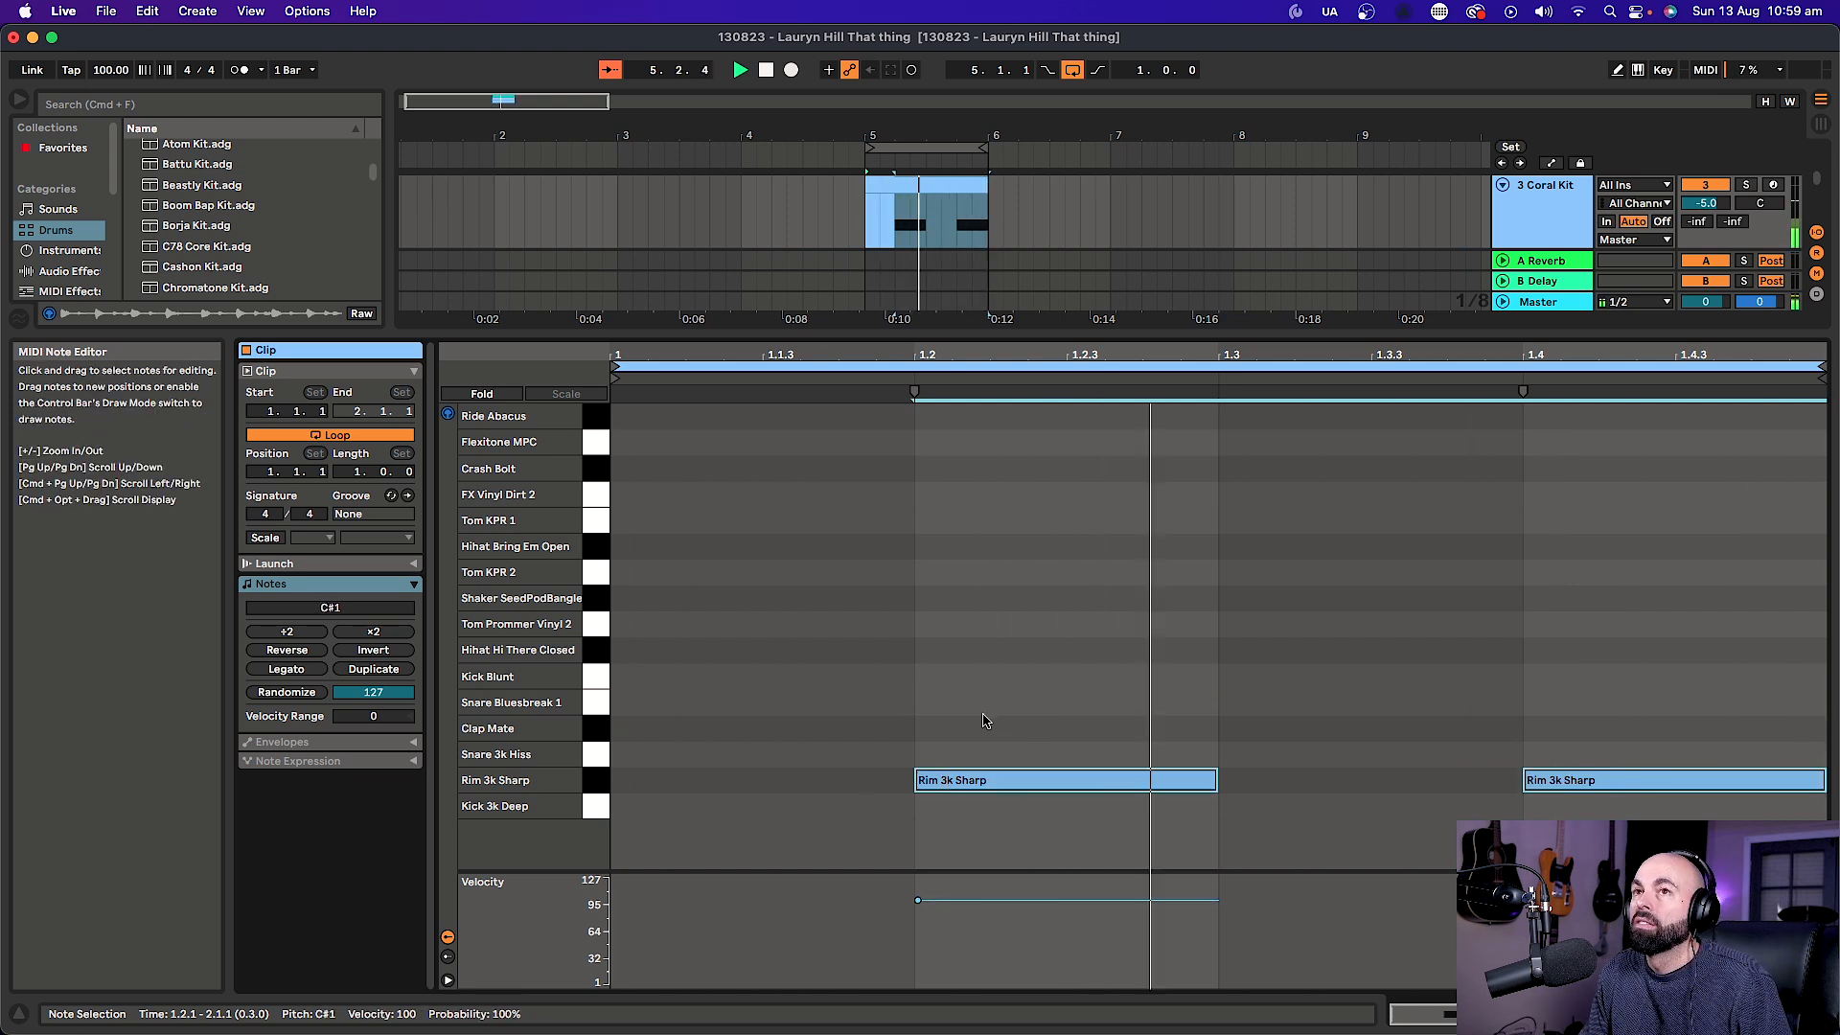
pyautogui.press('space')
# Audition Kick Blunt and Snare Bluesbreak 1, add Snare Bluesbreak 1 notes on beats 2 and 4, and play the loop.
pyautogui.click(602, 705)
pyautogui.click(604, 679)
pyautogui.click(596, 701)
pyautogui.click(598, 704)
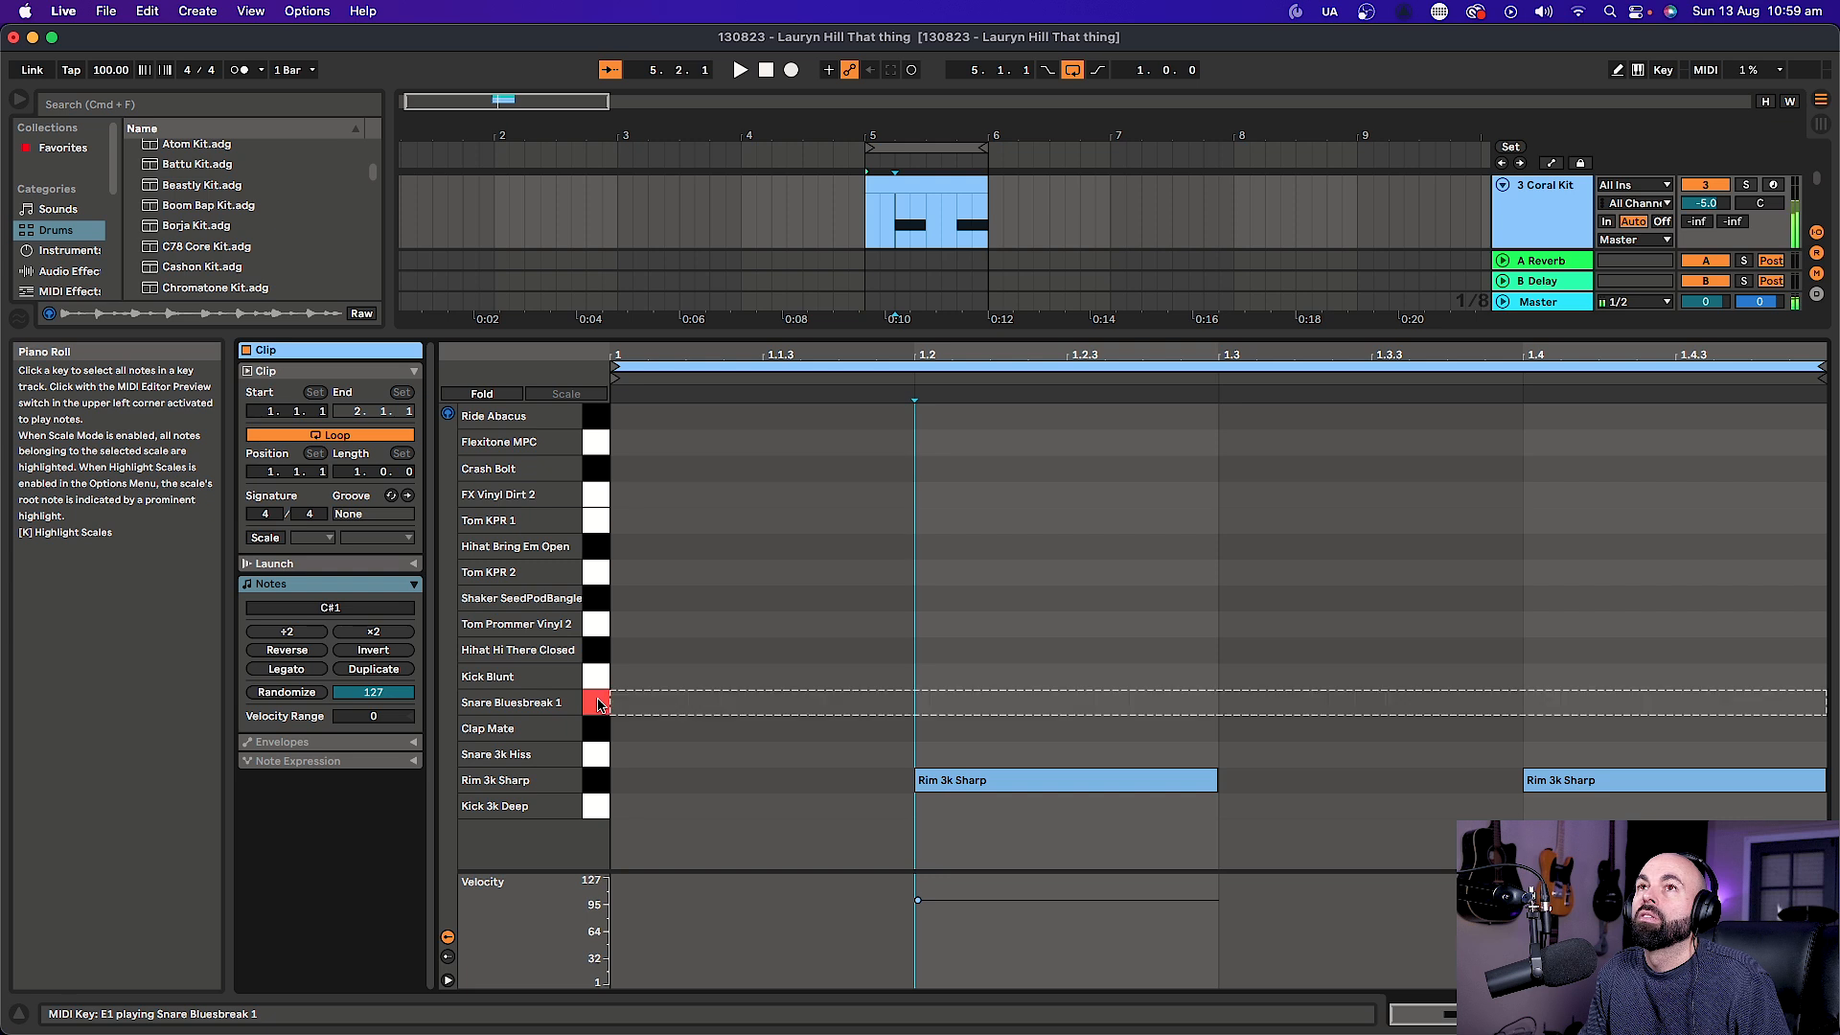
pyautogui.doubleClick(945, 708)
pyautogui.doubleClick(1625, 707)
pyautogui.press('space')
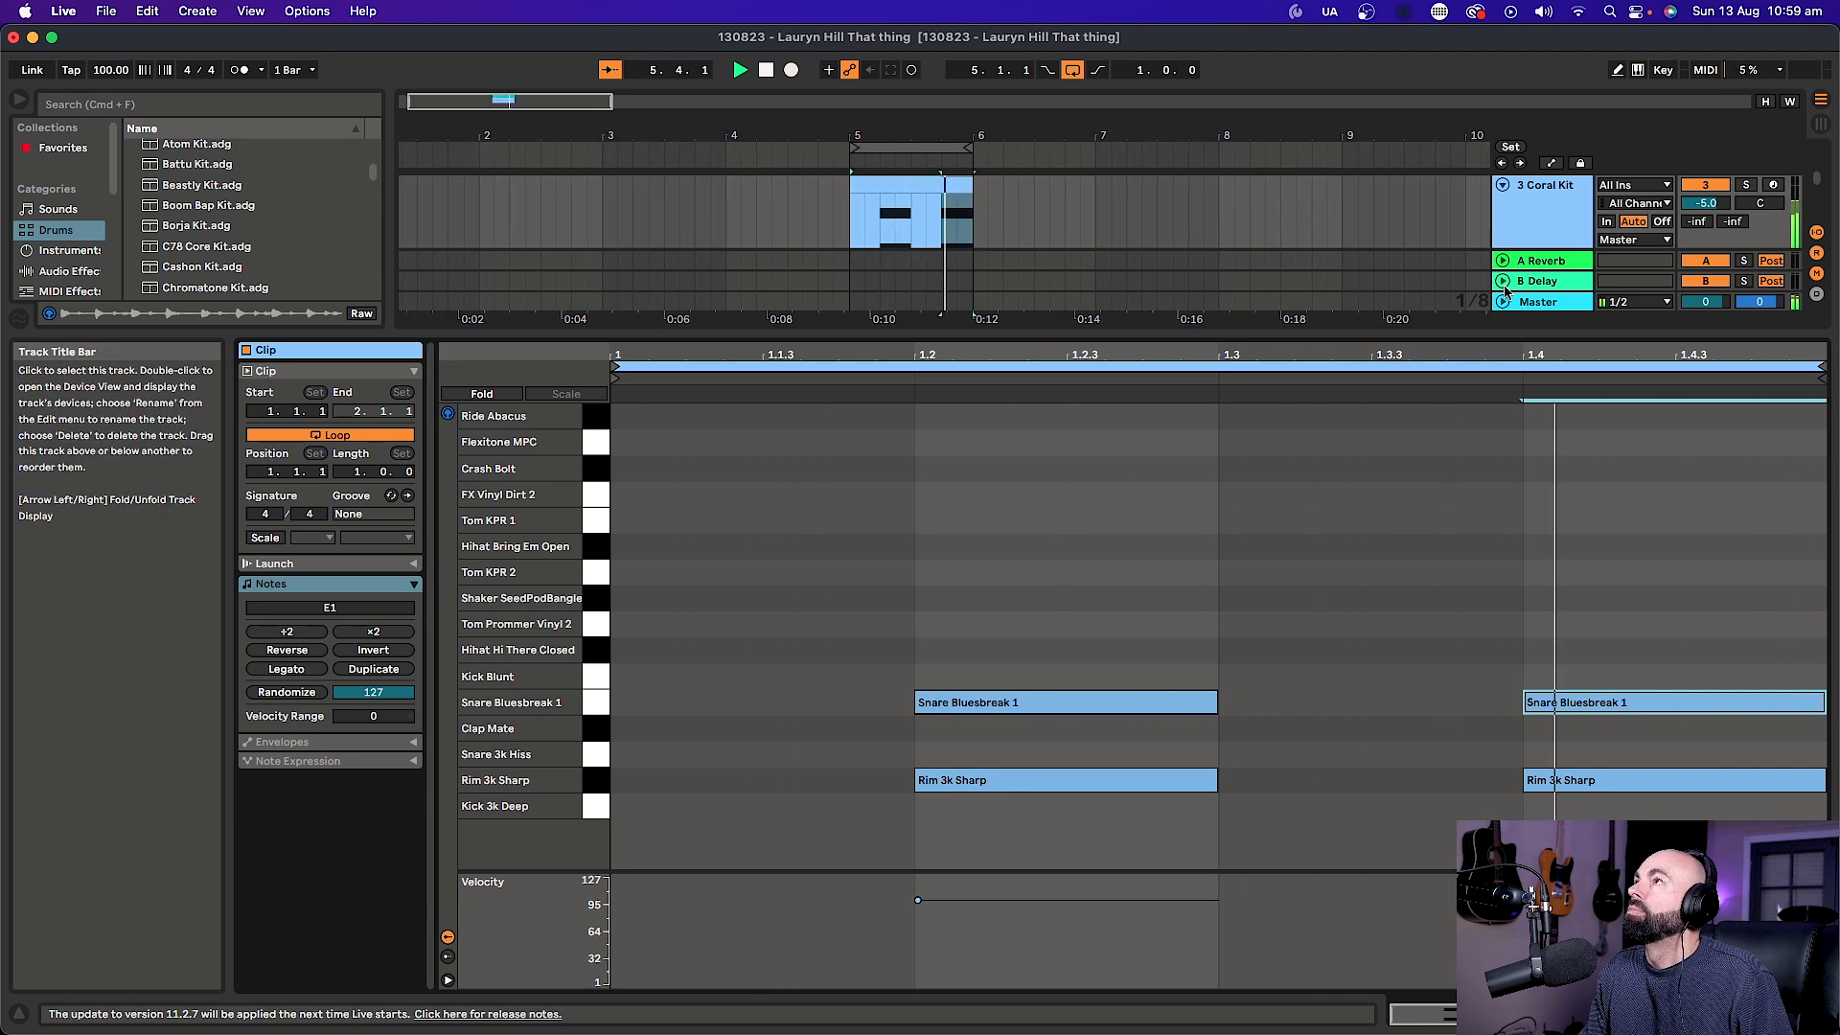
pyautogui.moveTo(1306, 334); pyautogui.dragTo(1312, 778)
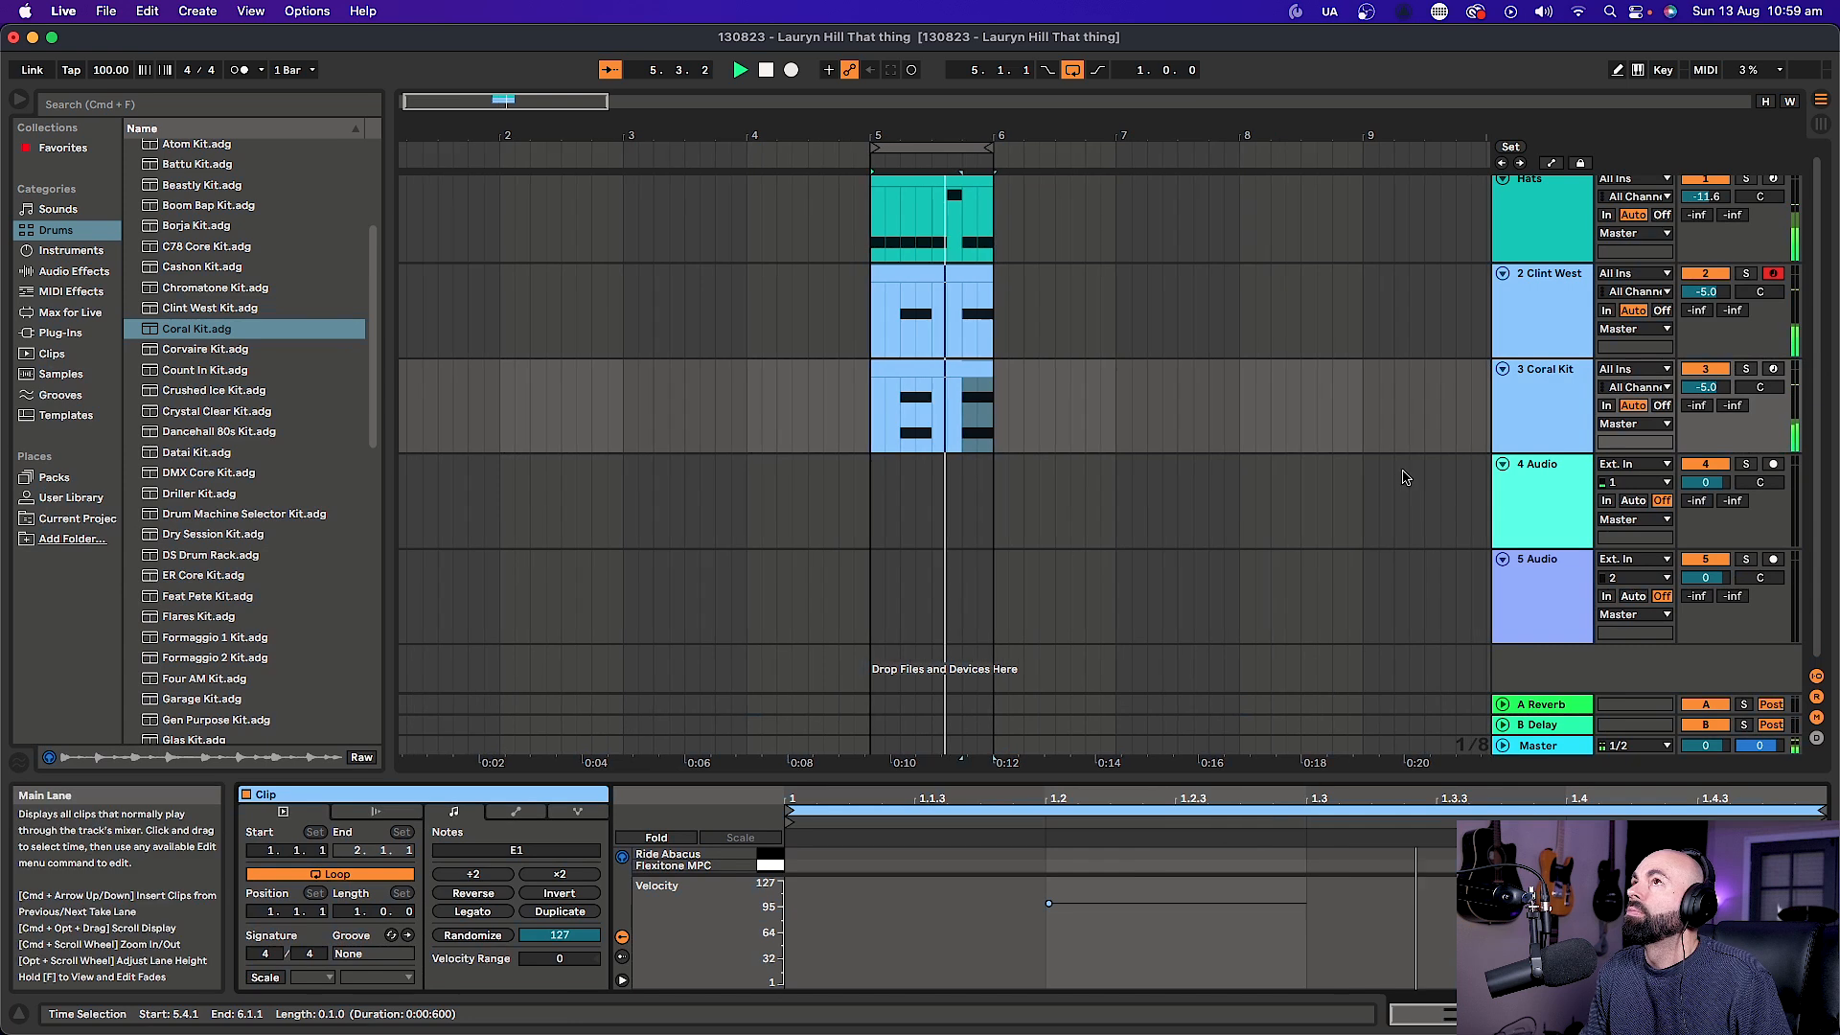
# Compare the loop with Clint West muted and unmuted, and set volumes to -9.6 dB for Clint West and -7.2 dB for Coral Kit.
pyautogui.click(1720, 275)
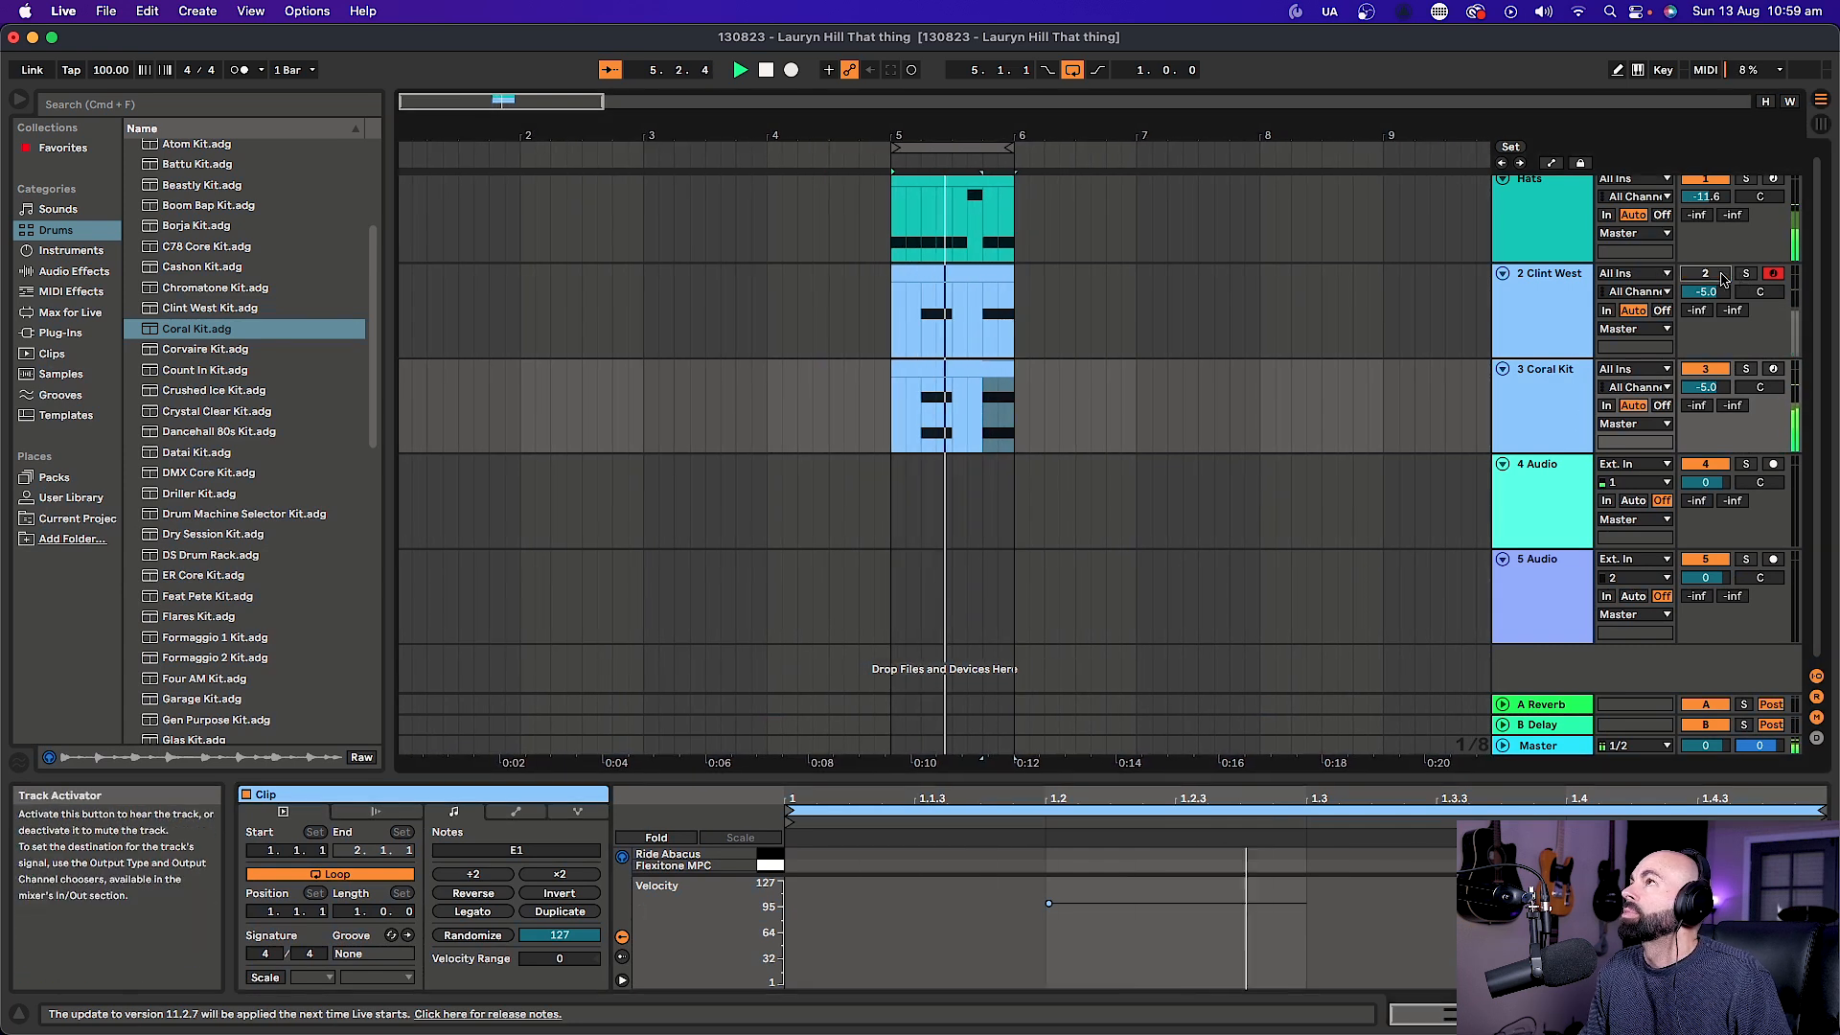
pyautogui.click(1720, 276)
pyautogui.click(1554, 313)
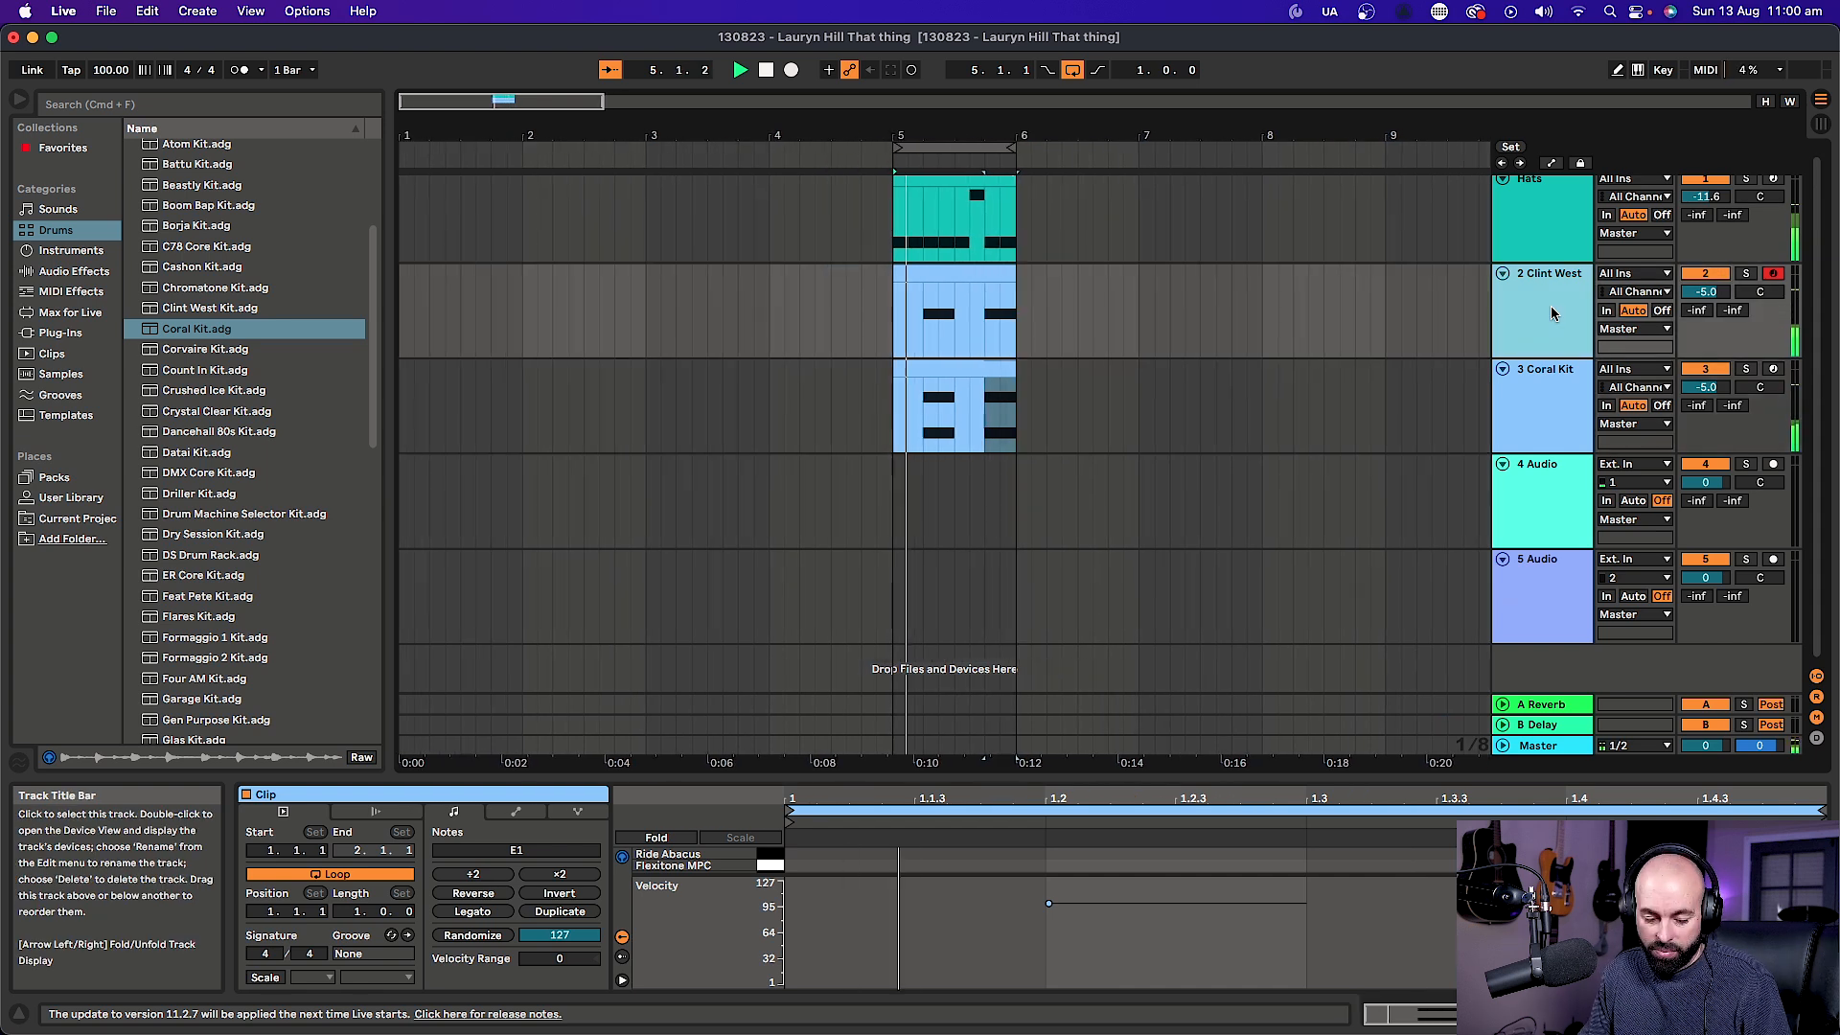
pyautogui.press('Tab')
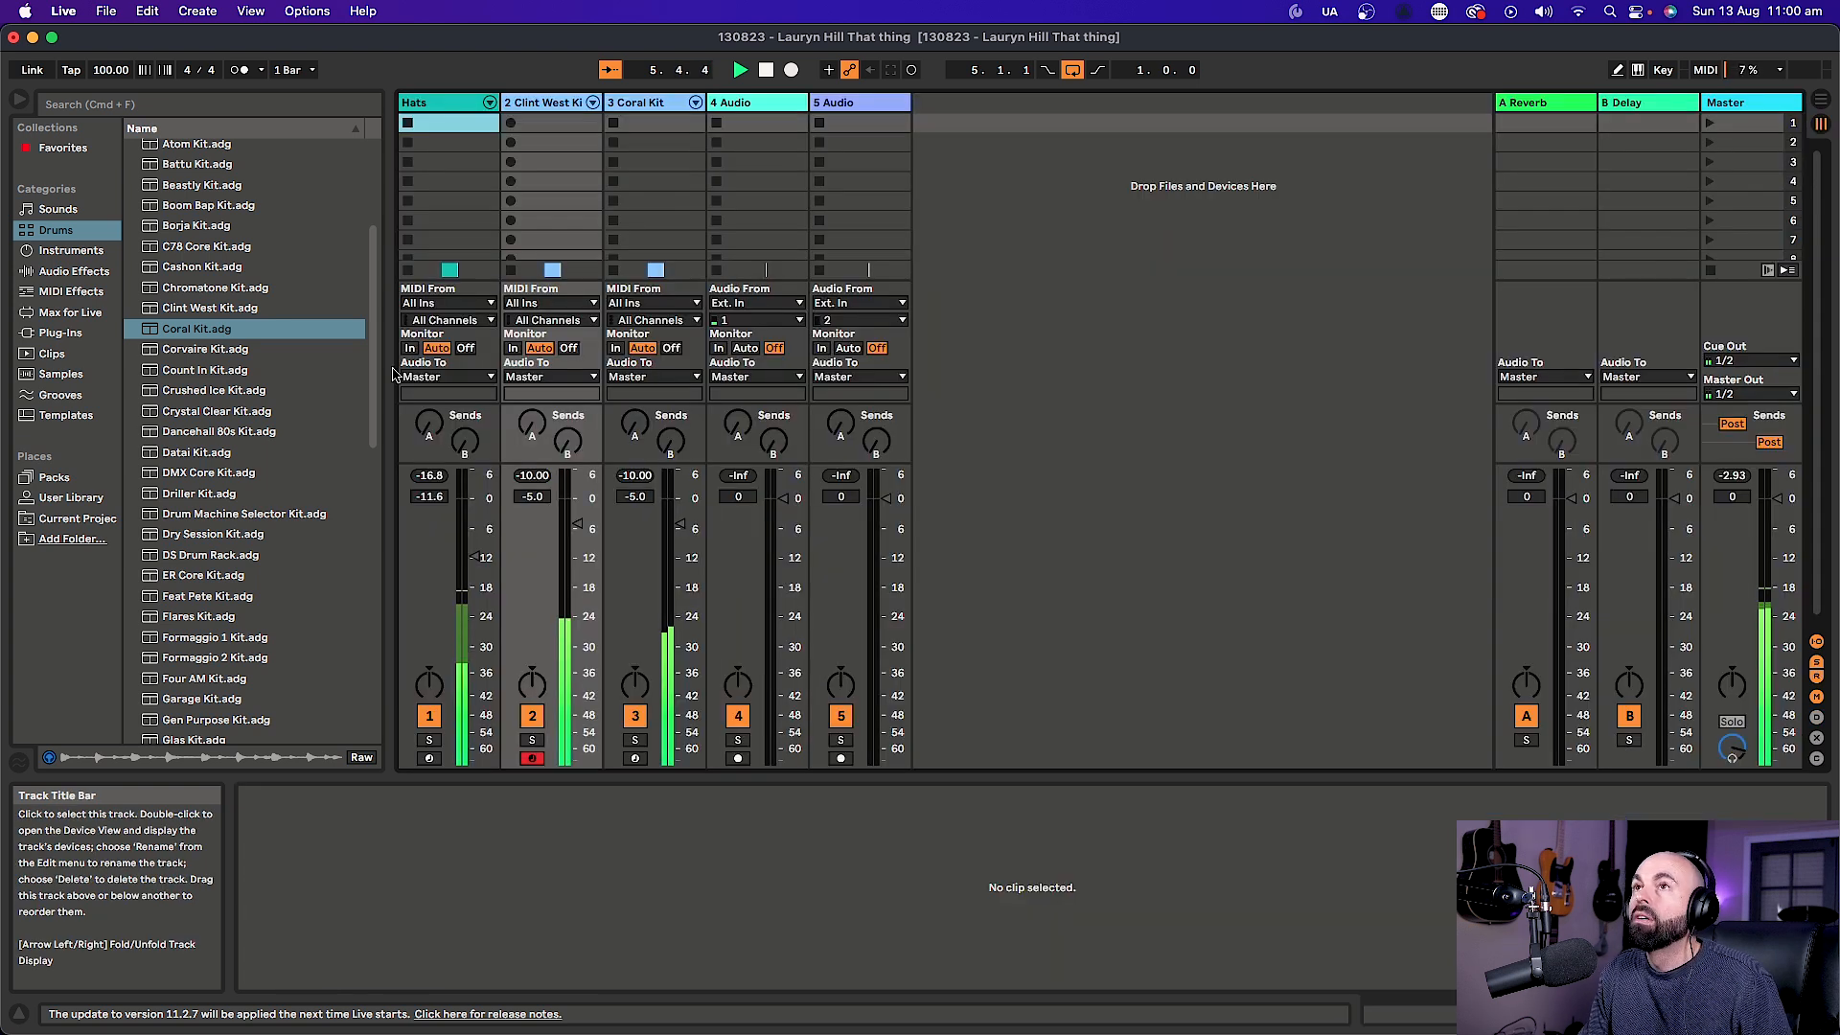
pyautogui.moveTo(577, 524); pyautogui.dragTo(576, 546)
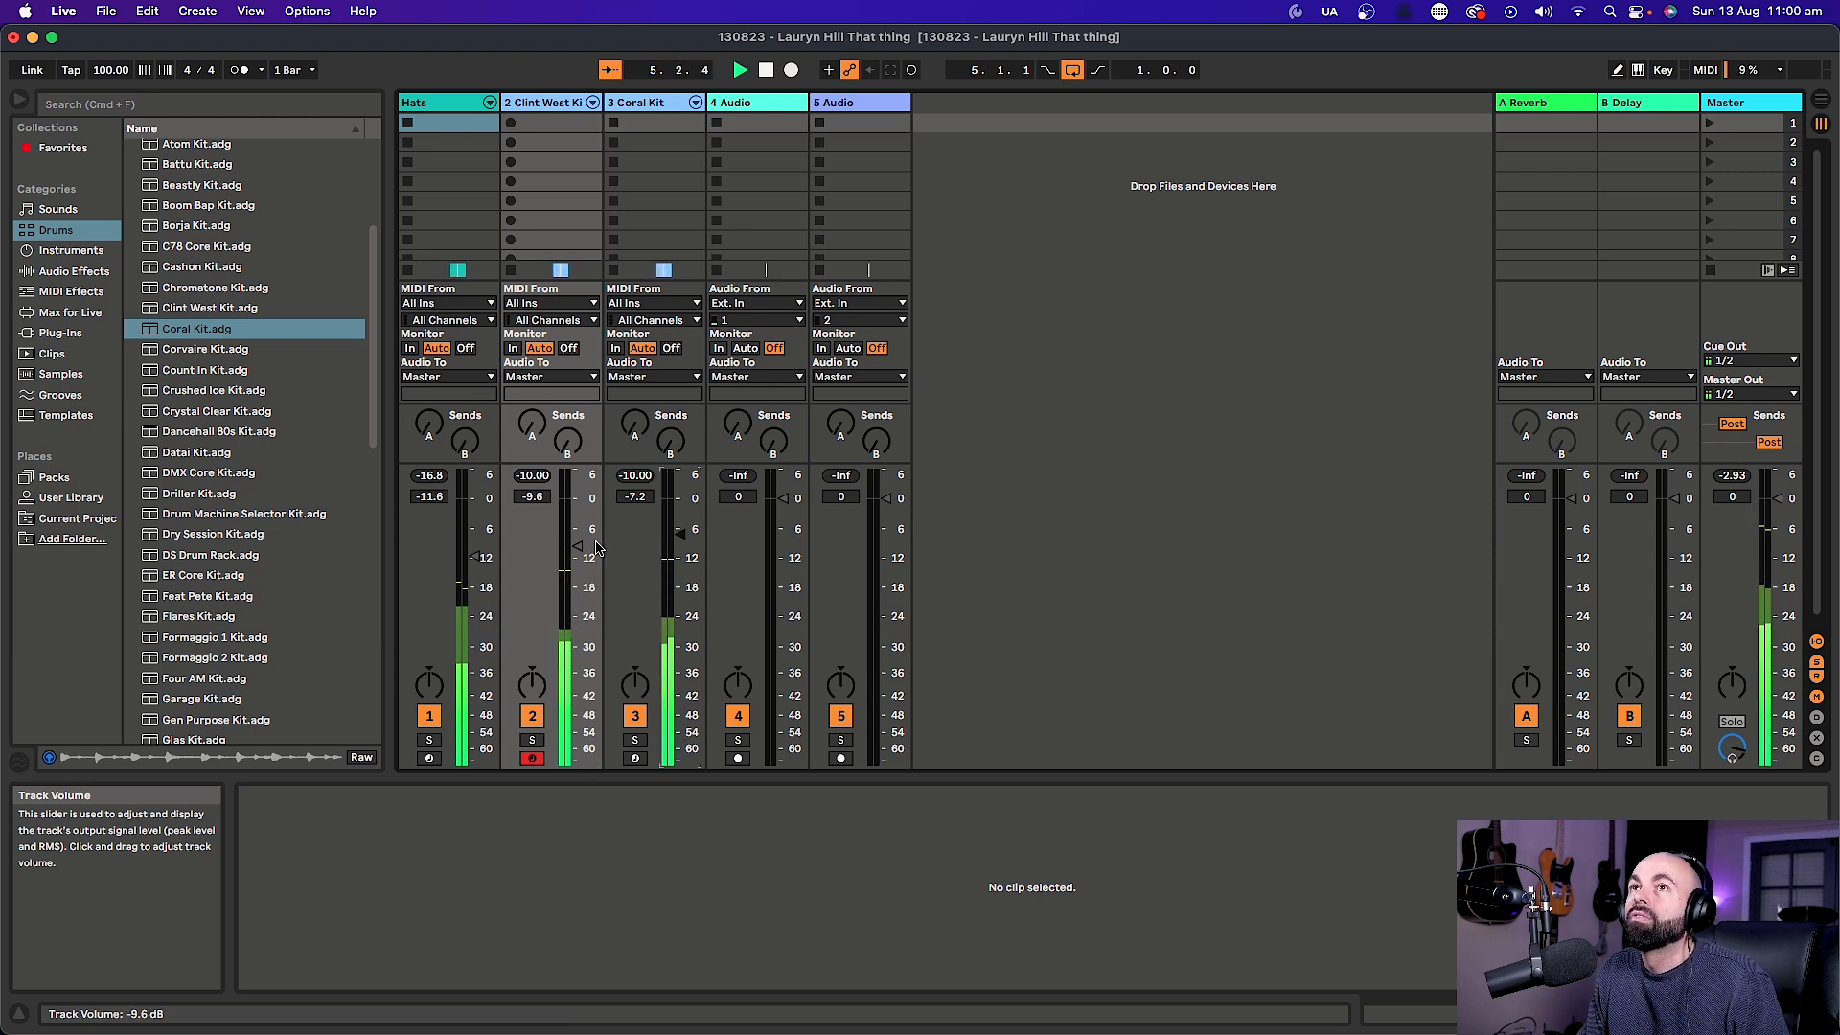
pyautogui.press('Tab')
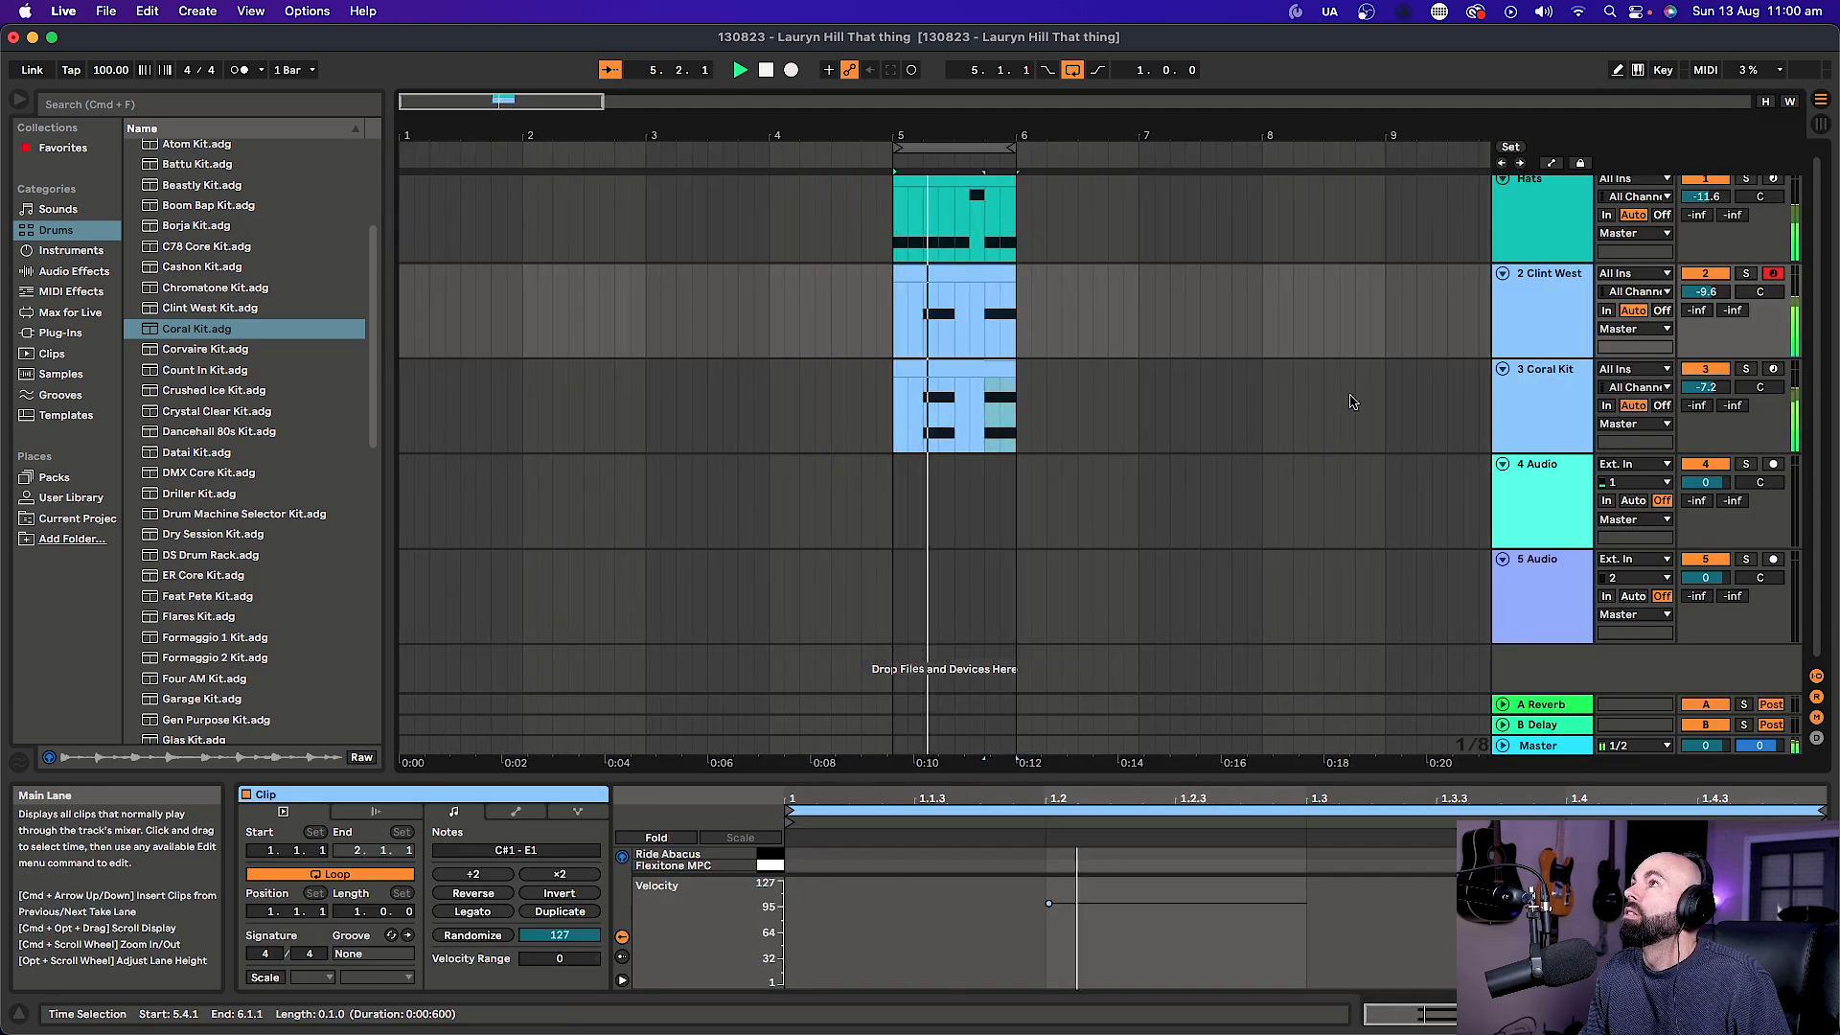
# Duplicate the Coral Kit track, stop playback, and delete both Snare Bluesbreak 1 notes from the duplicate's clip.
pyautogui.rightClick(1532, 398)
pyautogui.click(1590, 445)
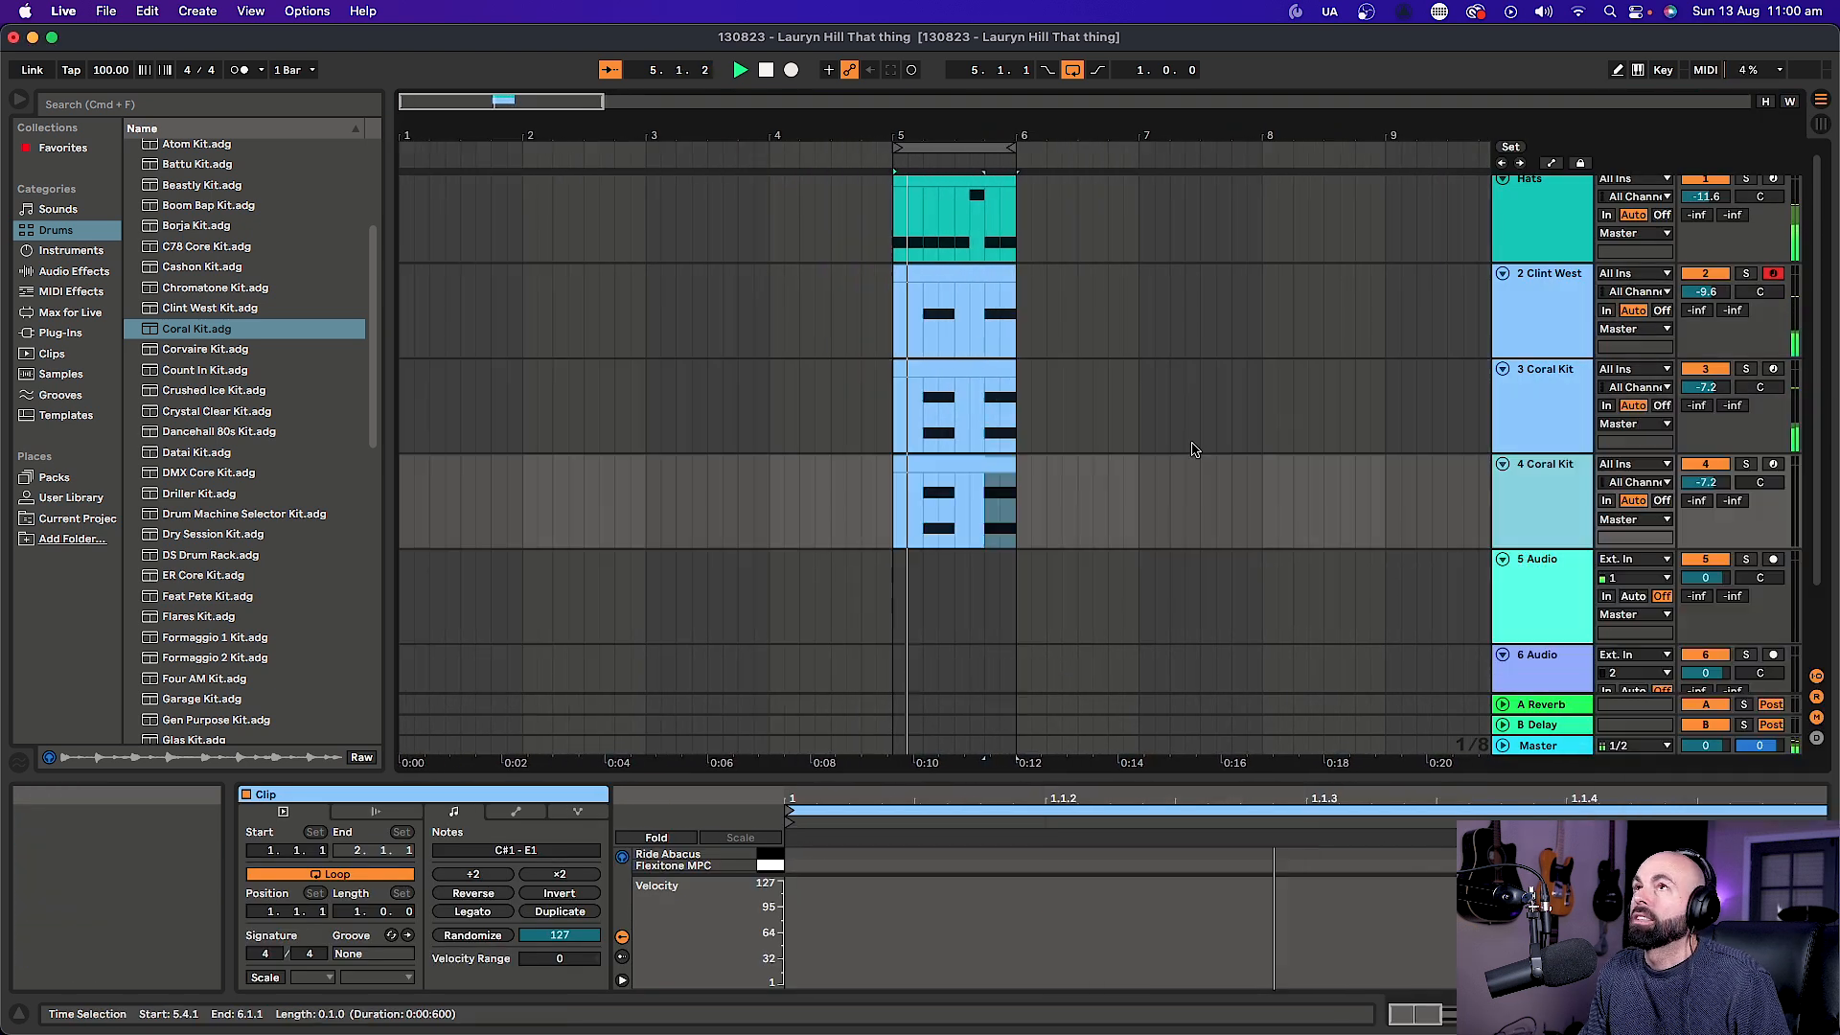
pyautogui.click(936, 467)
pyautogui.press('space')
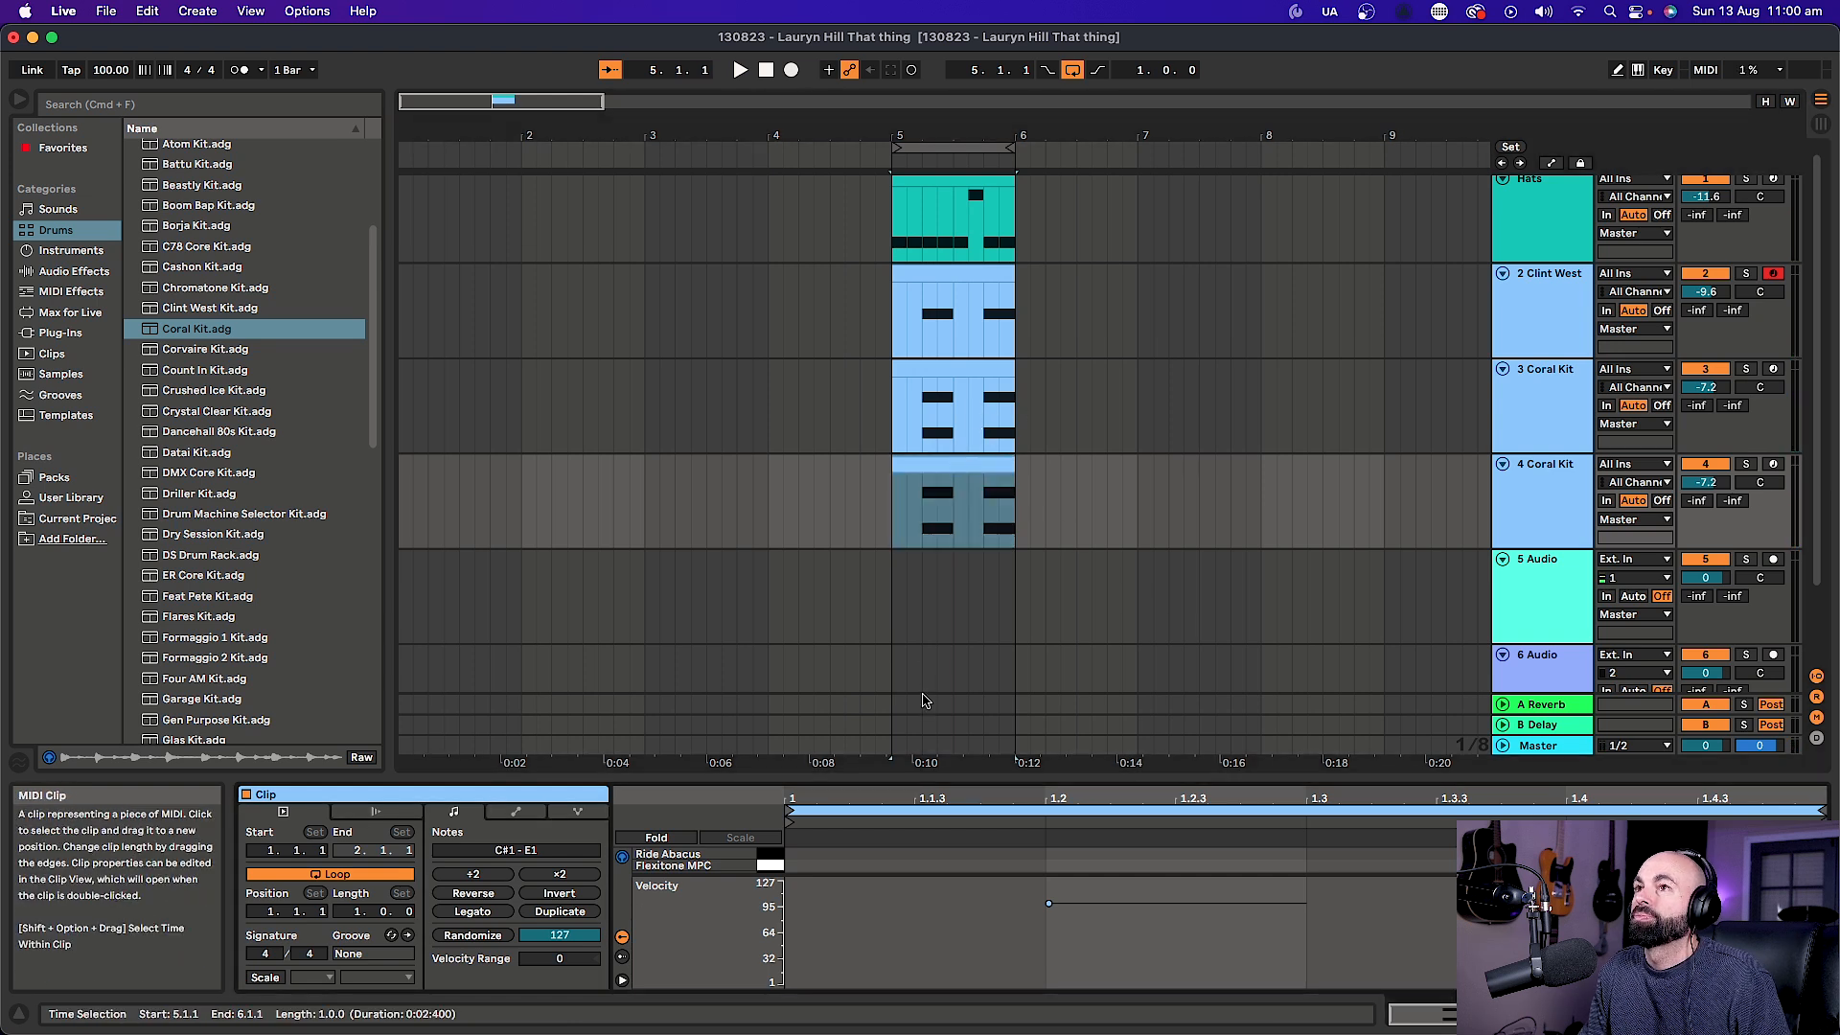
pyautogui.moveTo(946, 778); pyautogui.dragTo(947, 270)
pyautogui.moveTo(1670, 563); pyautogui.dragTo(1062, 637)
pyautogui.press('Delete')
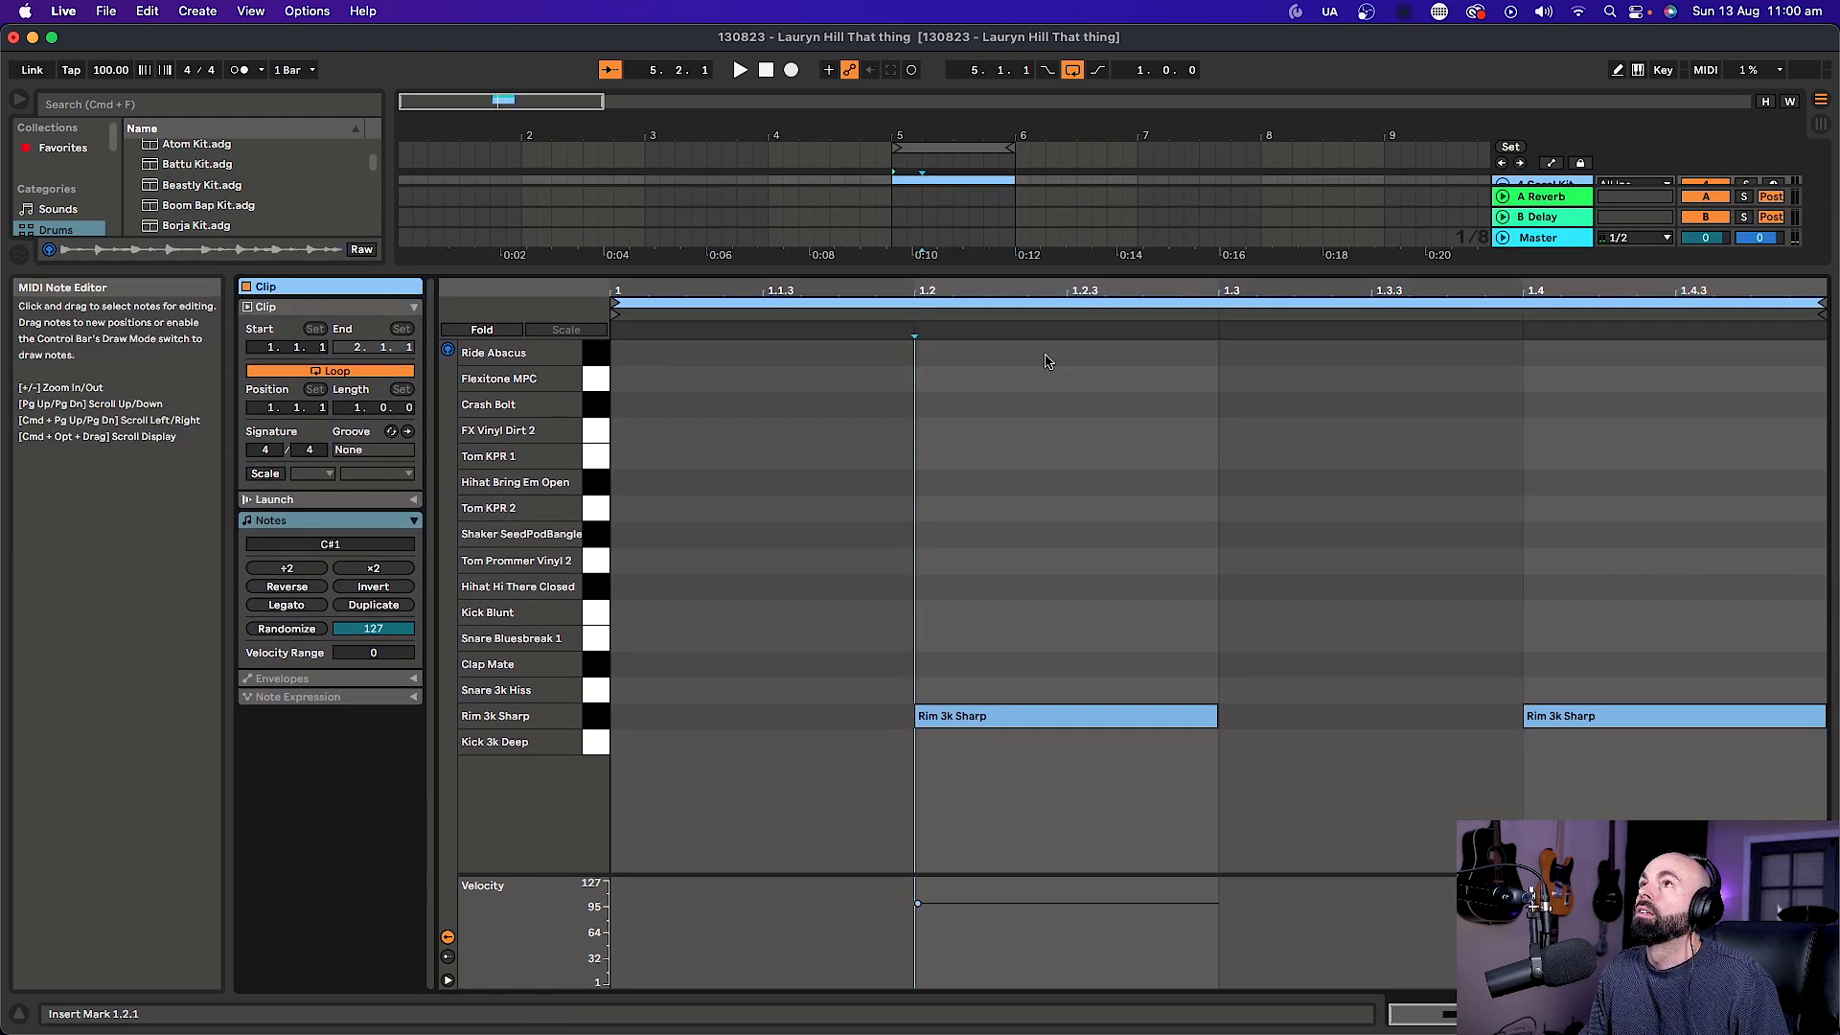
# Delete both Rim 3k Sharp notes from the clip on the original Coral Kit track.
pyautogui.moveTo(1052, 270); pyautogui.dragTo(1056, 666)
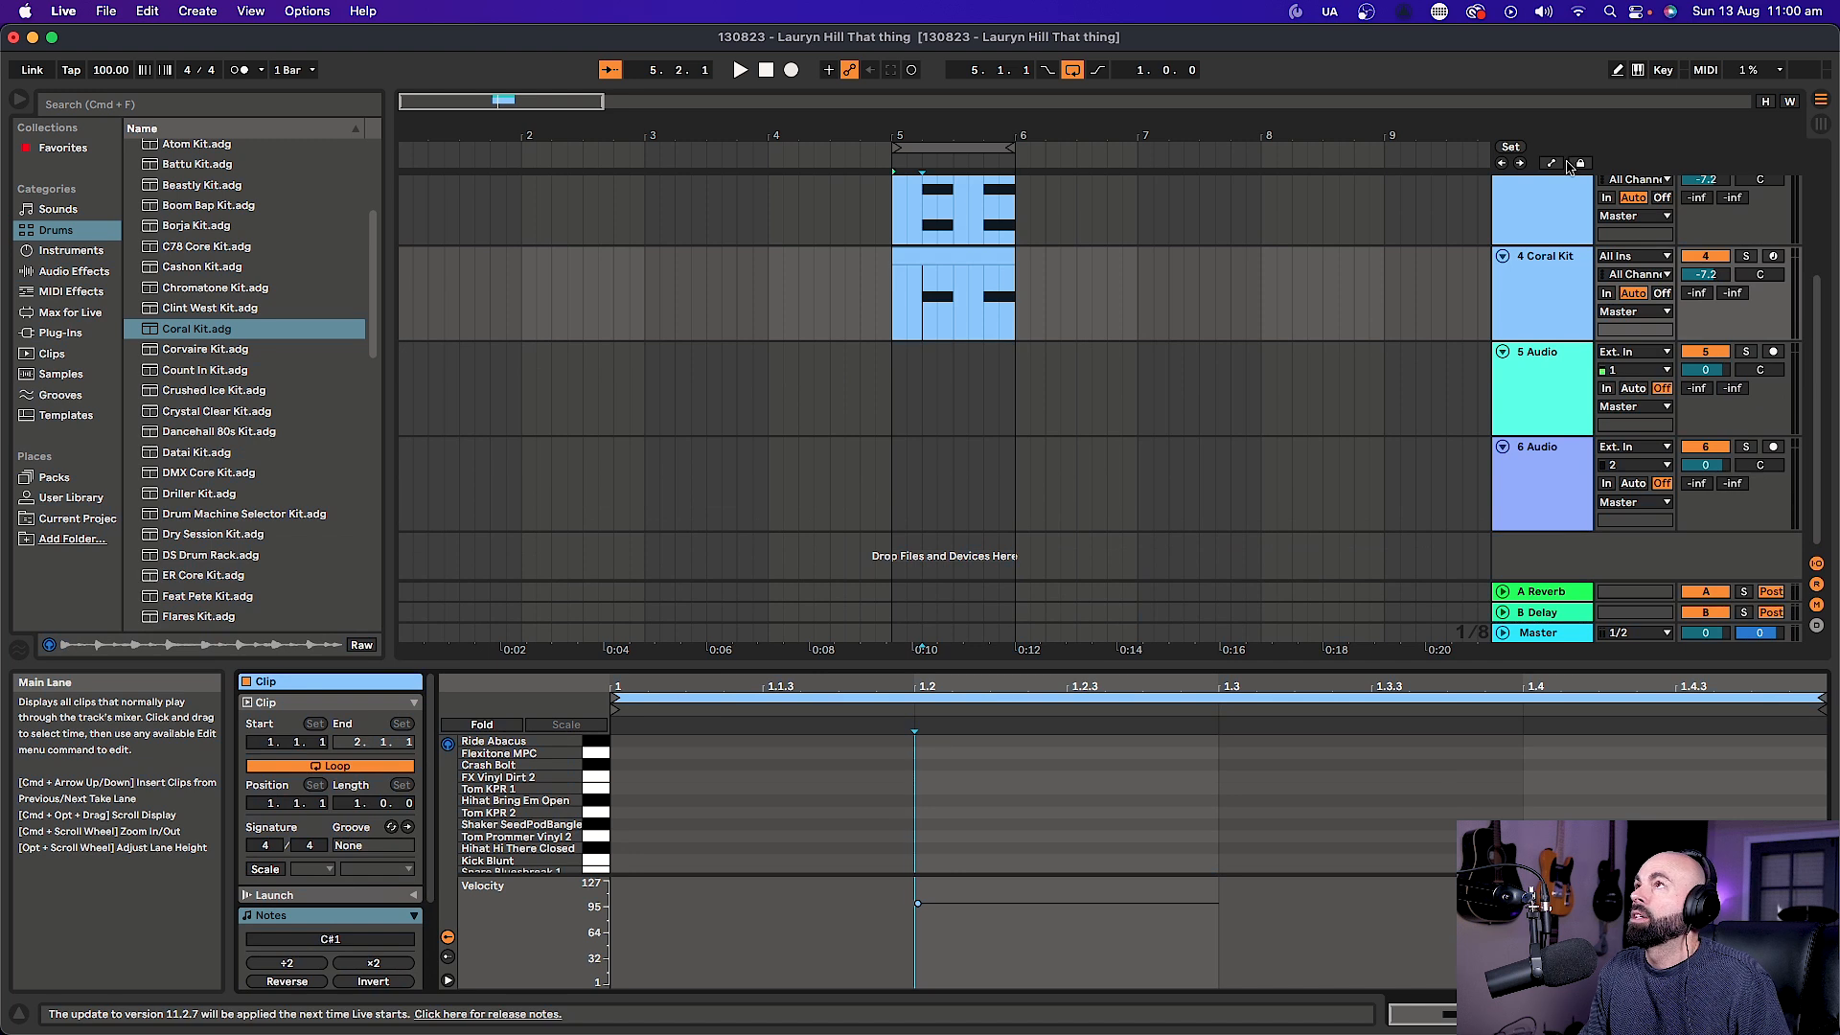
pyautogui.scroll(3, 1540, 213)
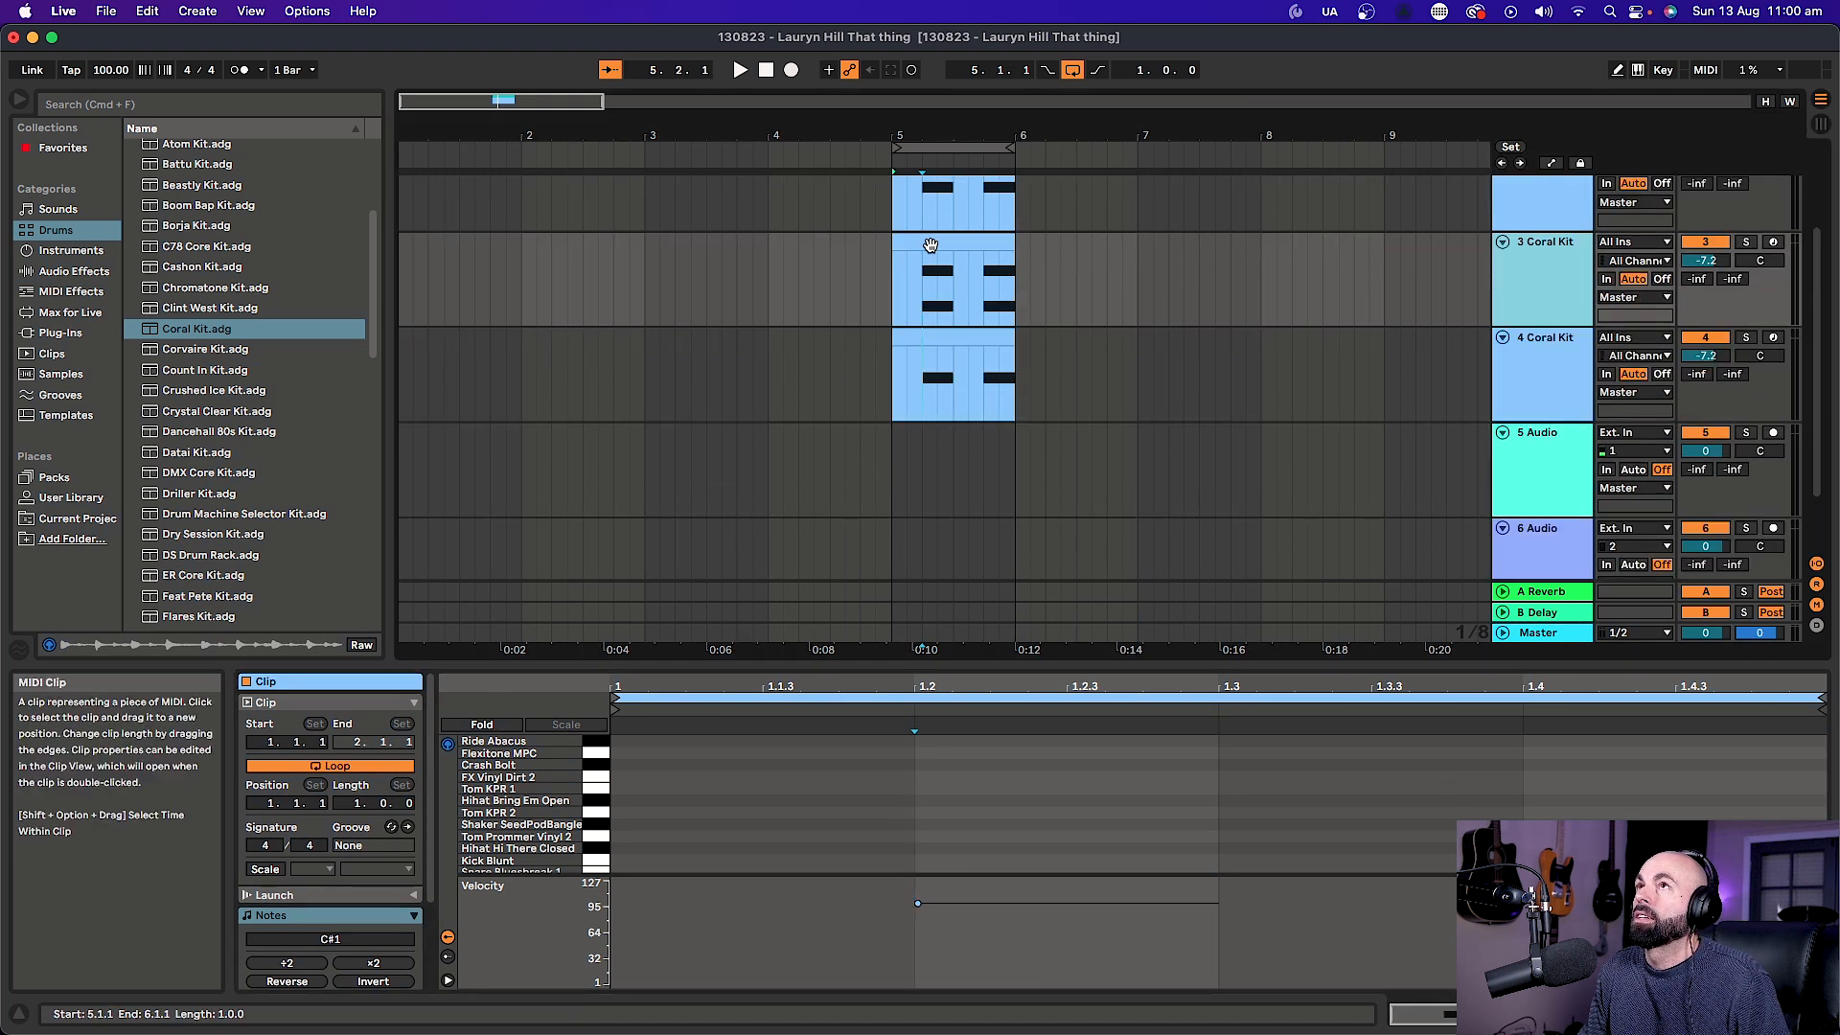
pyautogui.click(929, 245)
pyautogui.scroll(-2, 1230, 801)
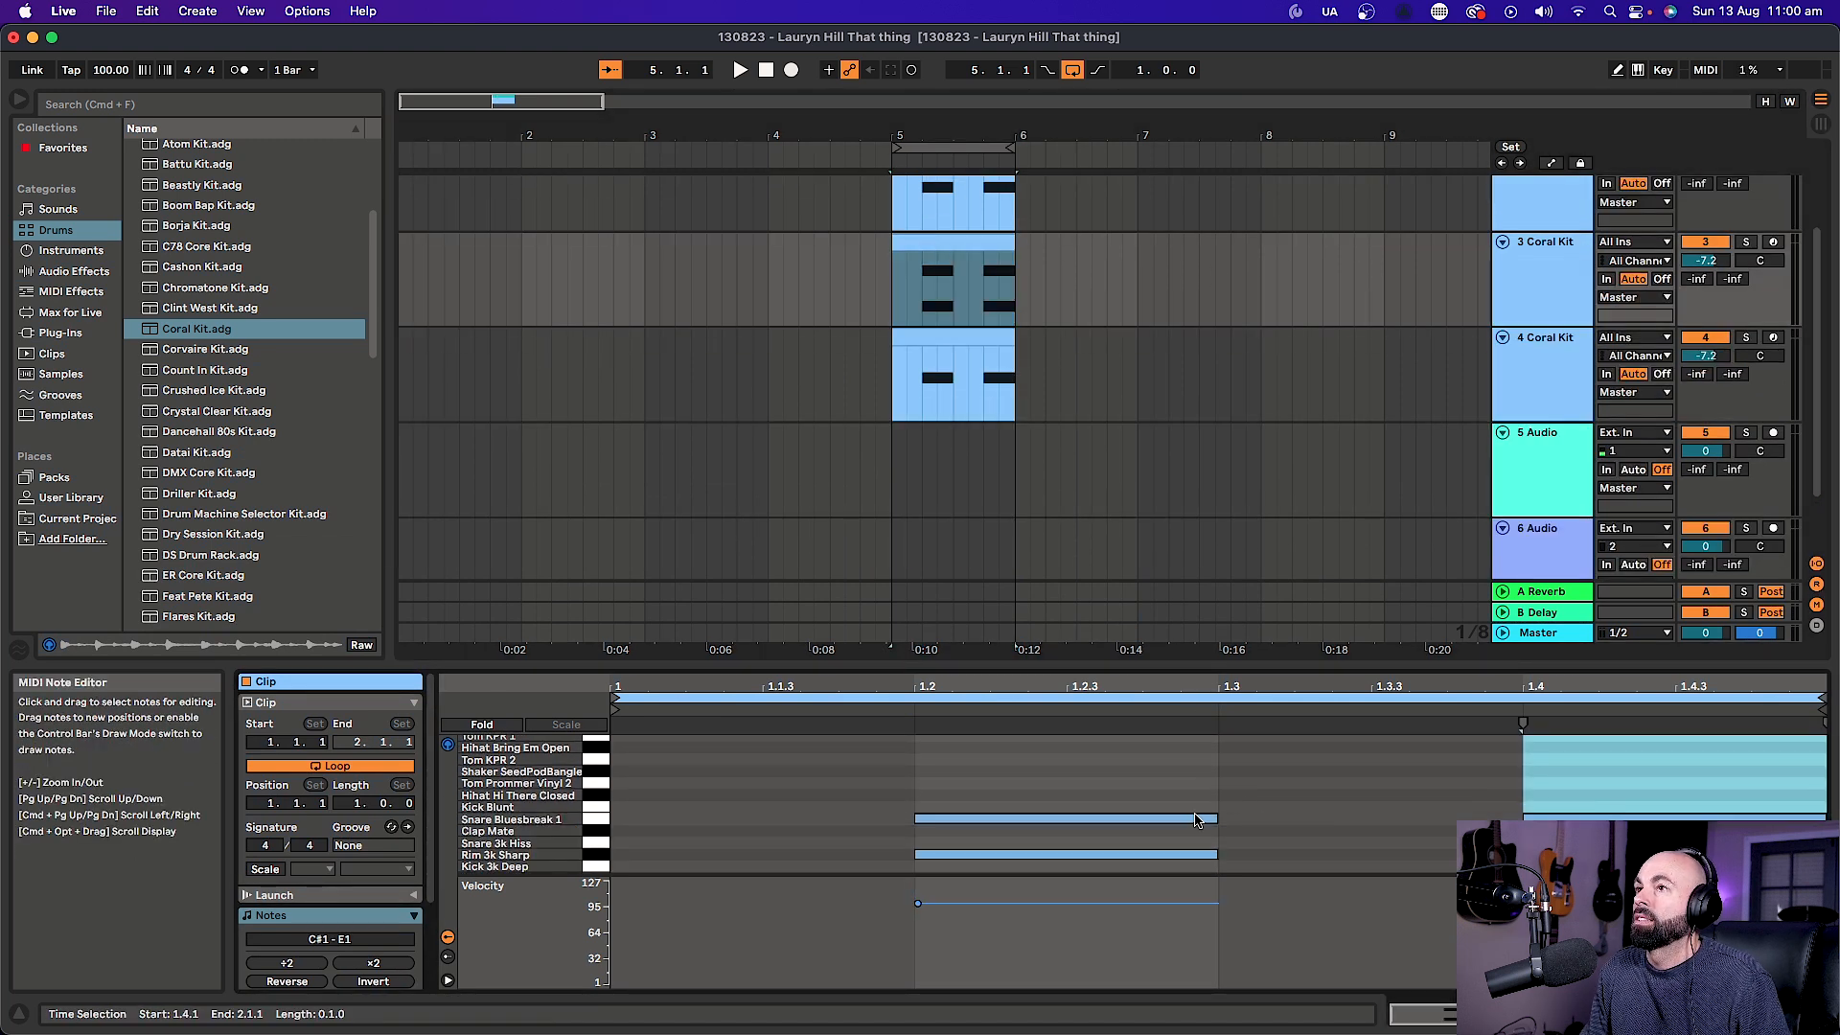
pyautogui.moveTo(1122, 663); pyautogui.dragTo(1166, 320)
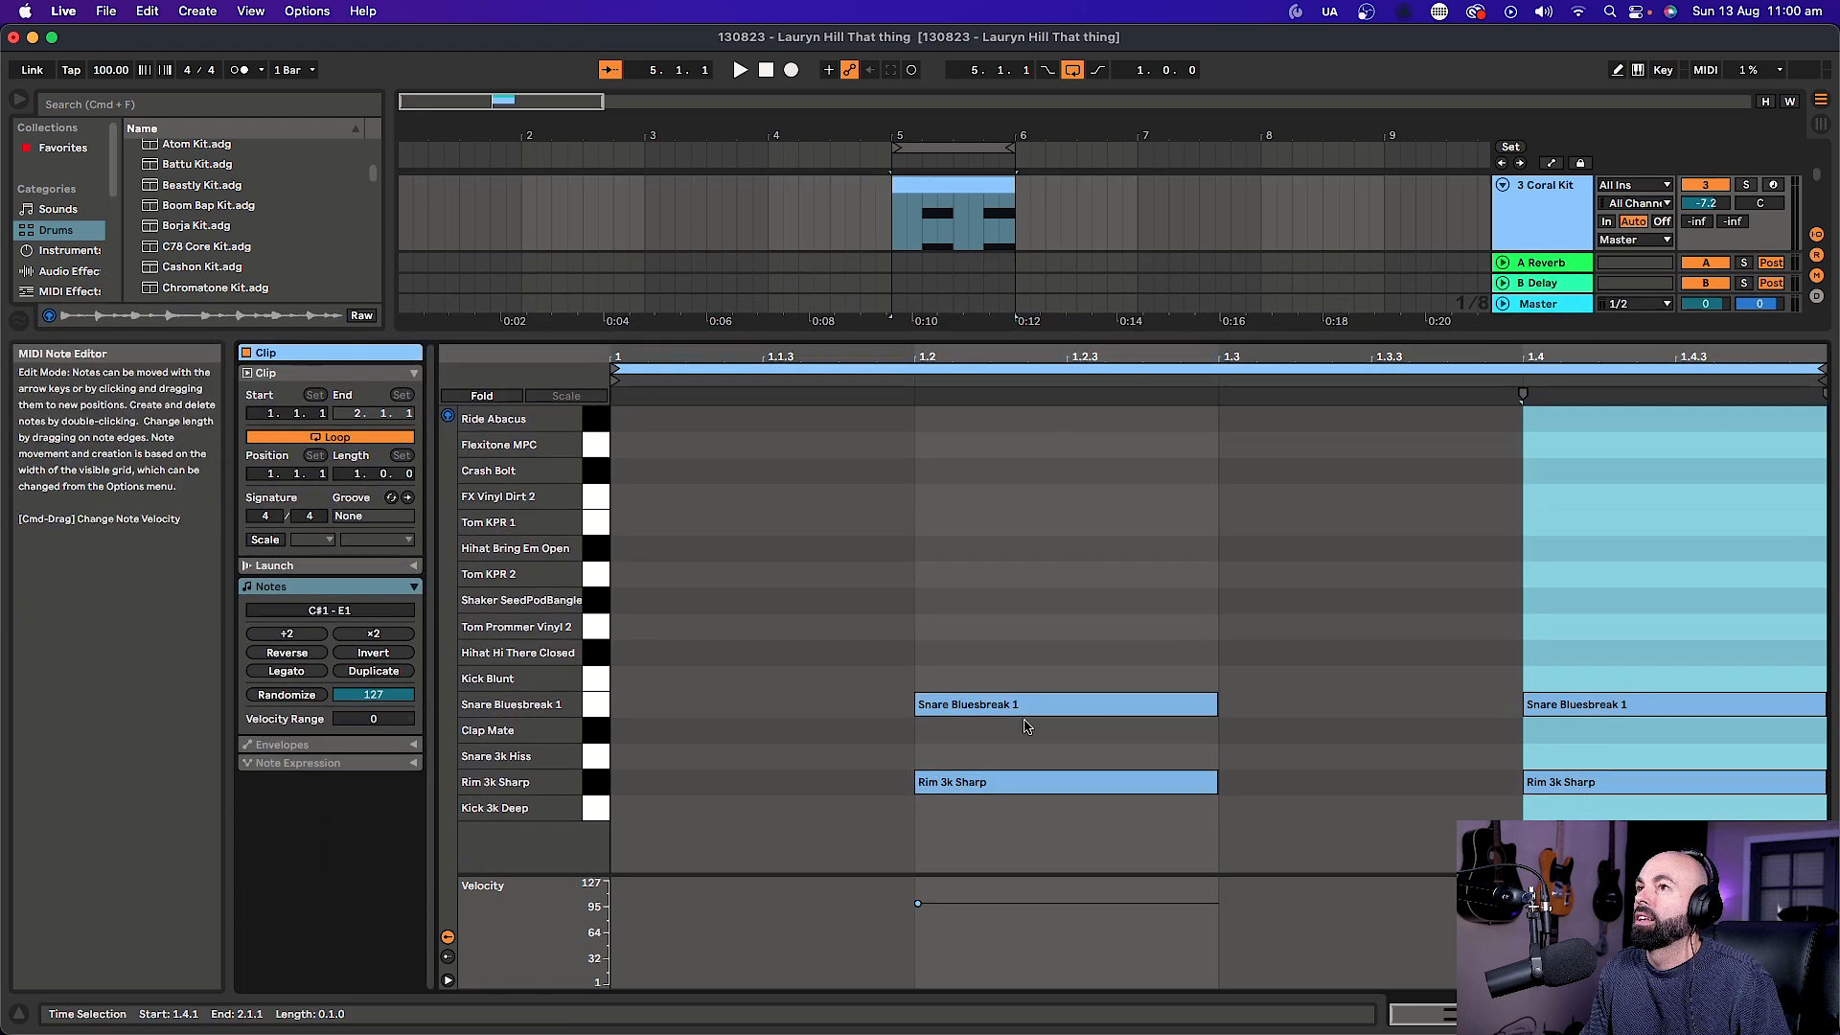
pyautogui.moveTo(1047, 759); pyautogui.dragTo(1710, 788)
pyautogui.press('Delete')
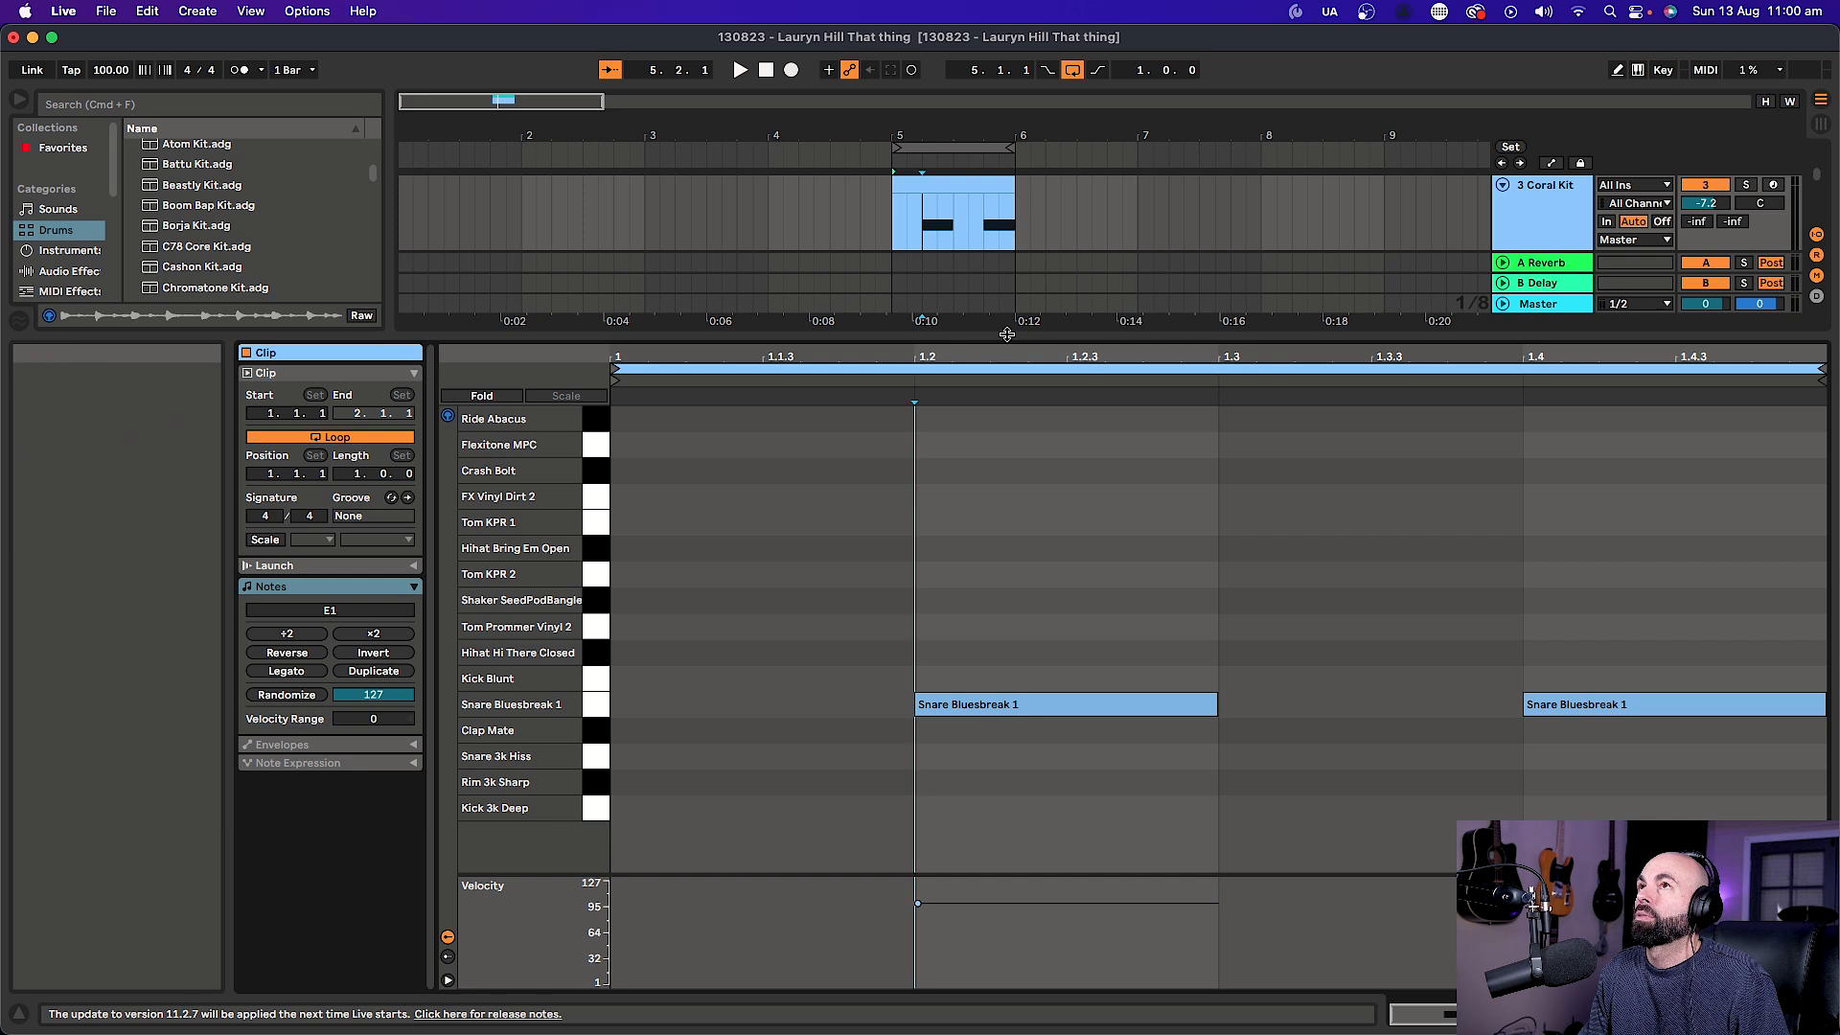
pyautogui.moveTo(1003, 323); pyautogui.dragTo(1035, 725)
pyautogui.scroll(3, 1341, 402)
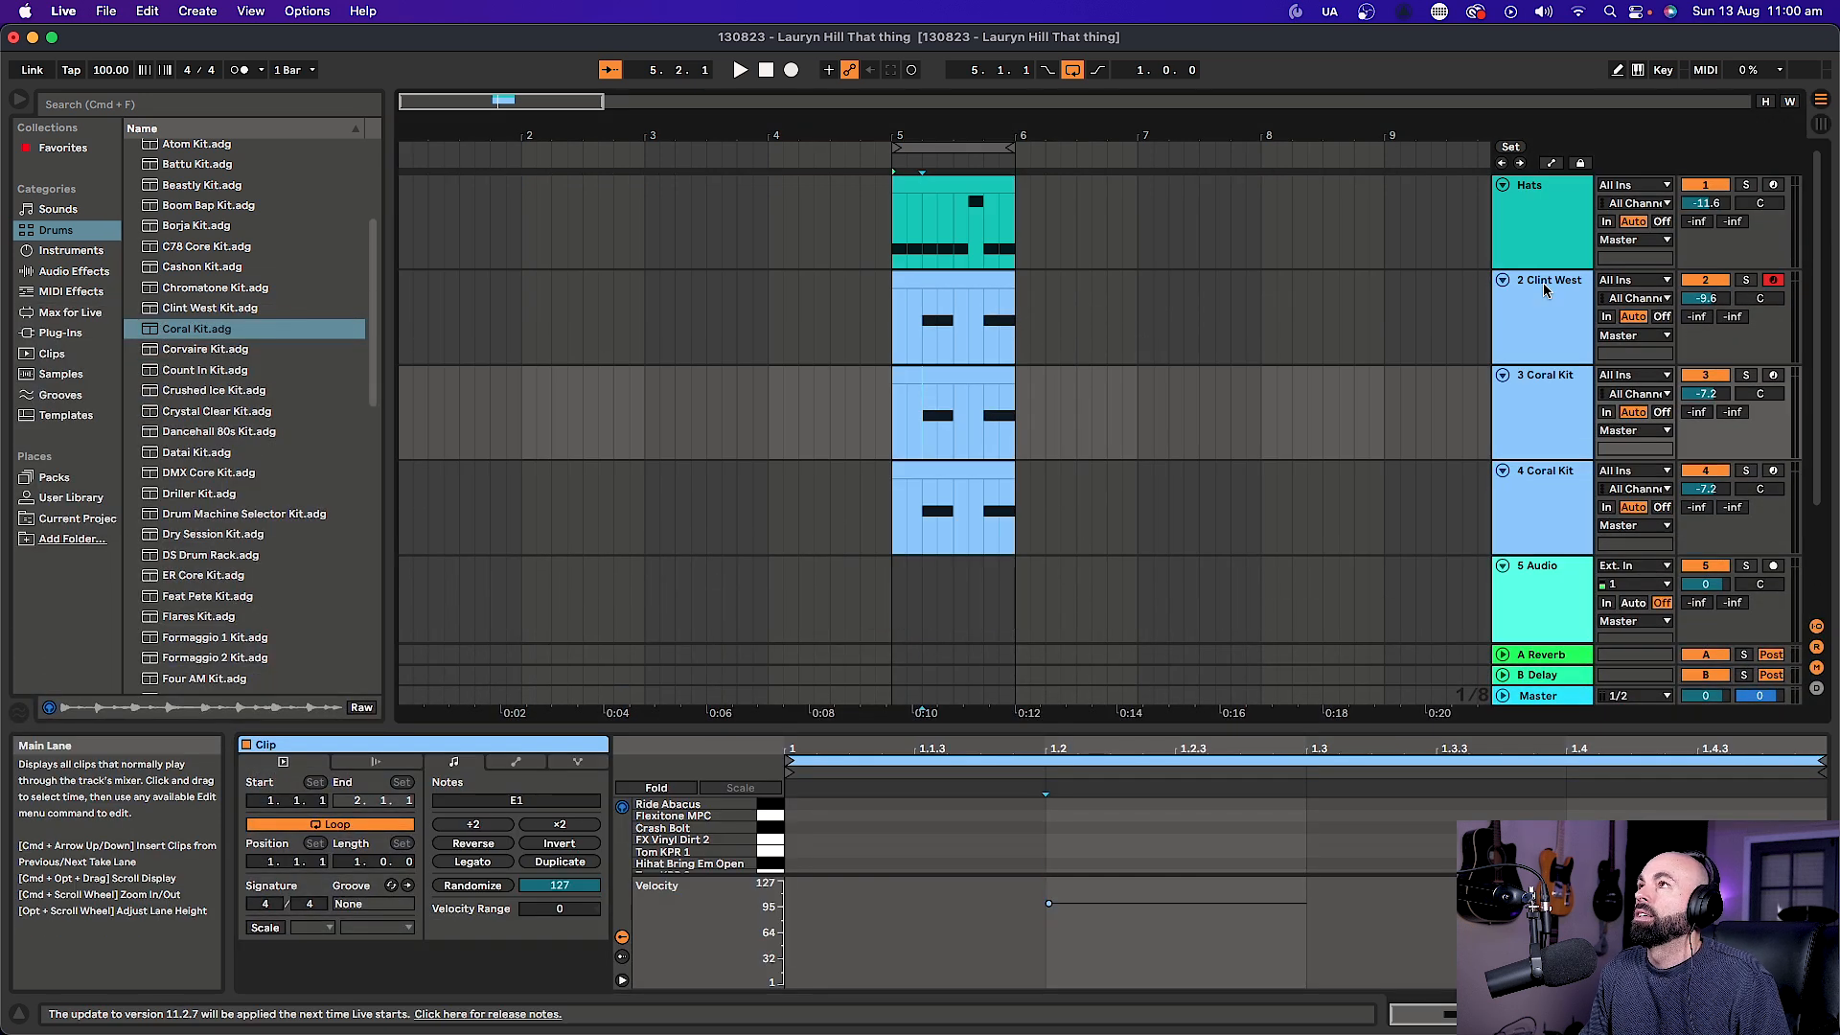
pyautogui.click(1606, 316)
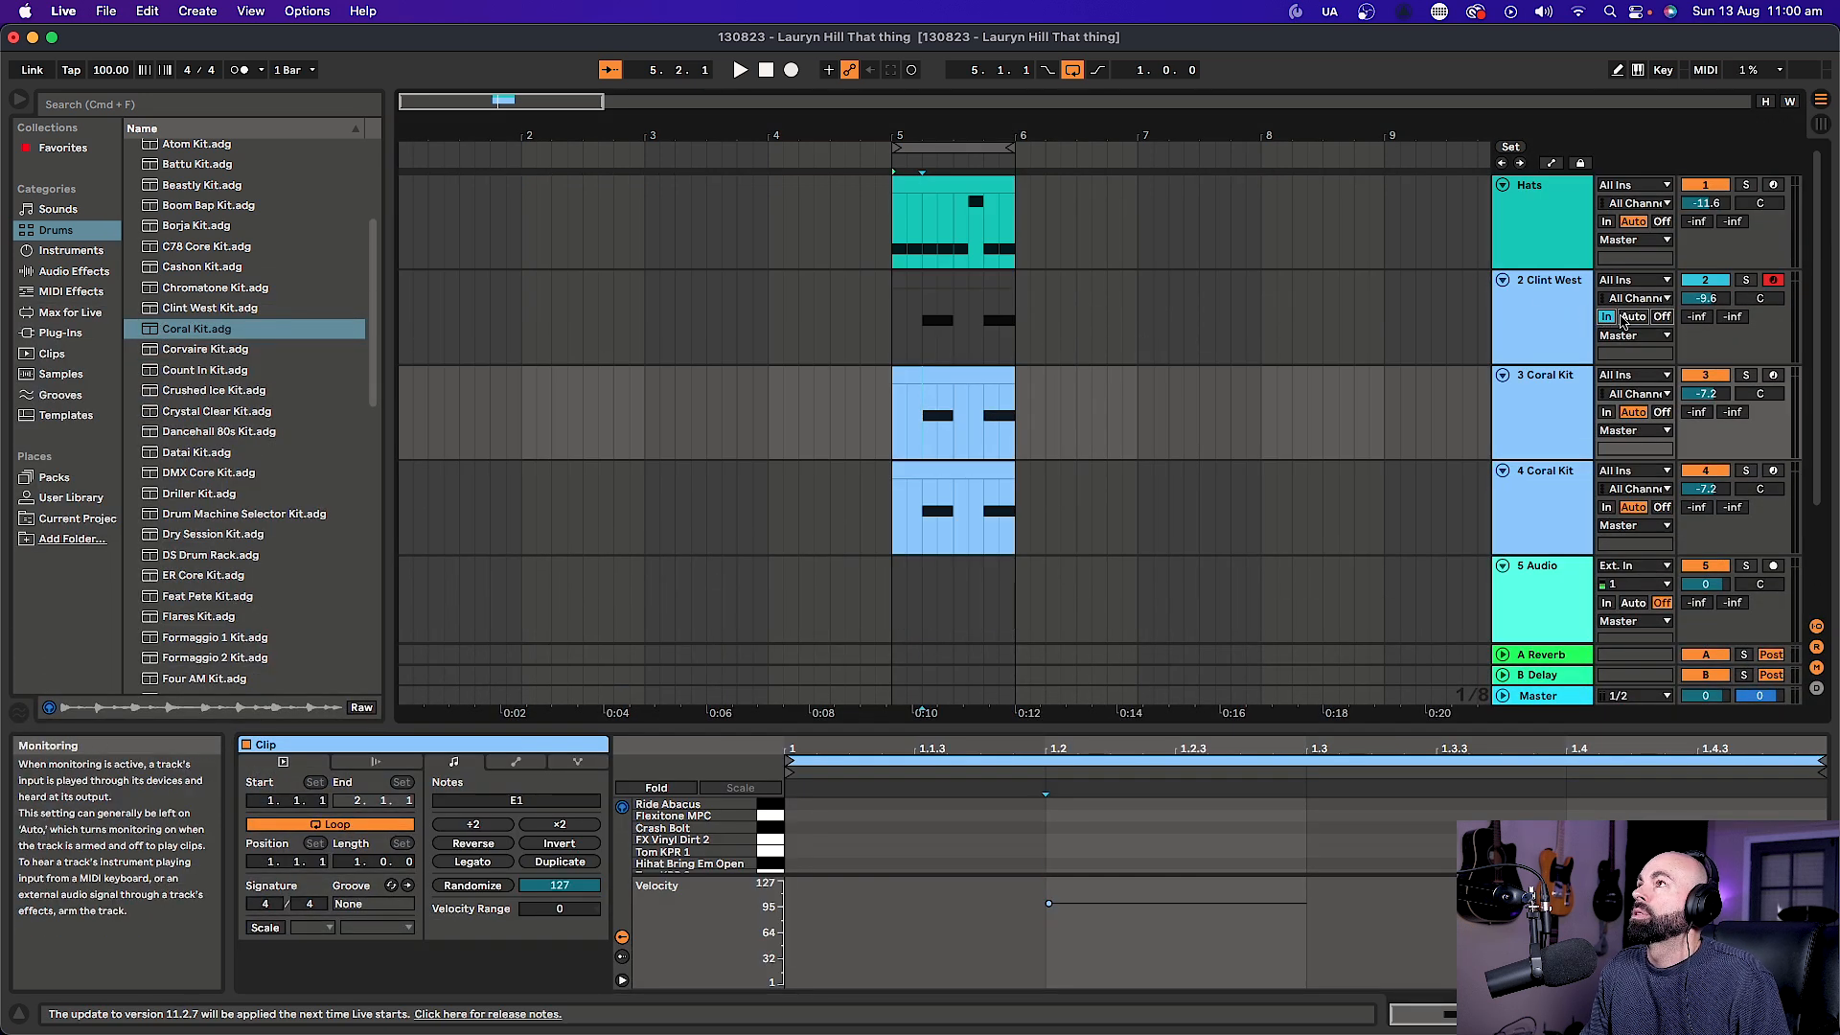
pyautogui.click(1606, 316)
pyautogui.click(1314, 299)
# Play the loop and solo the Clint West track and both Coral Kit tracks one at a time to compare the layers.
pyautogui.click(911, 276)
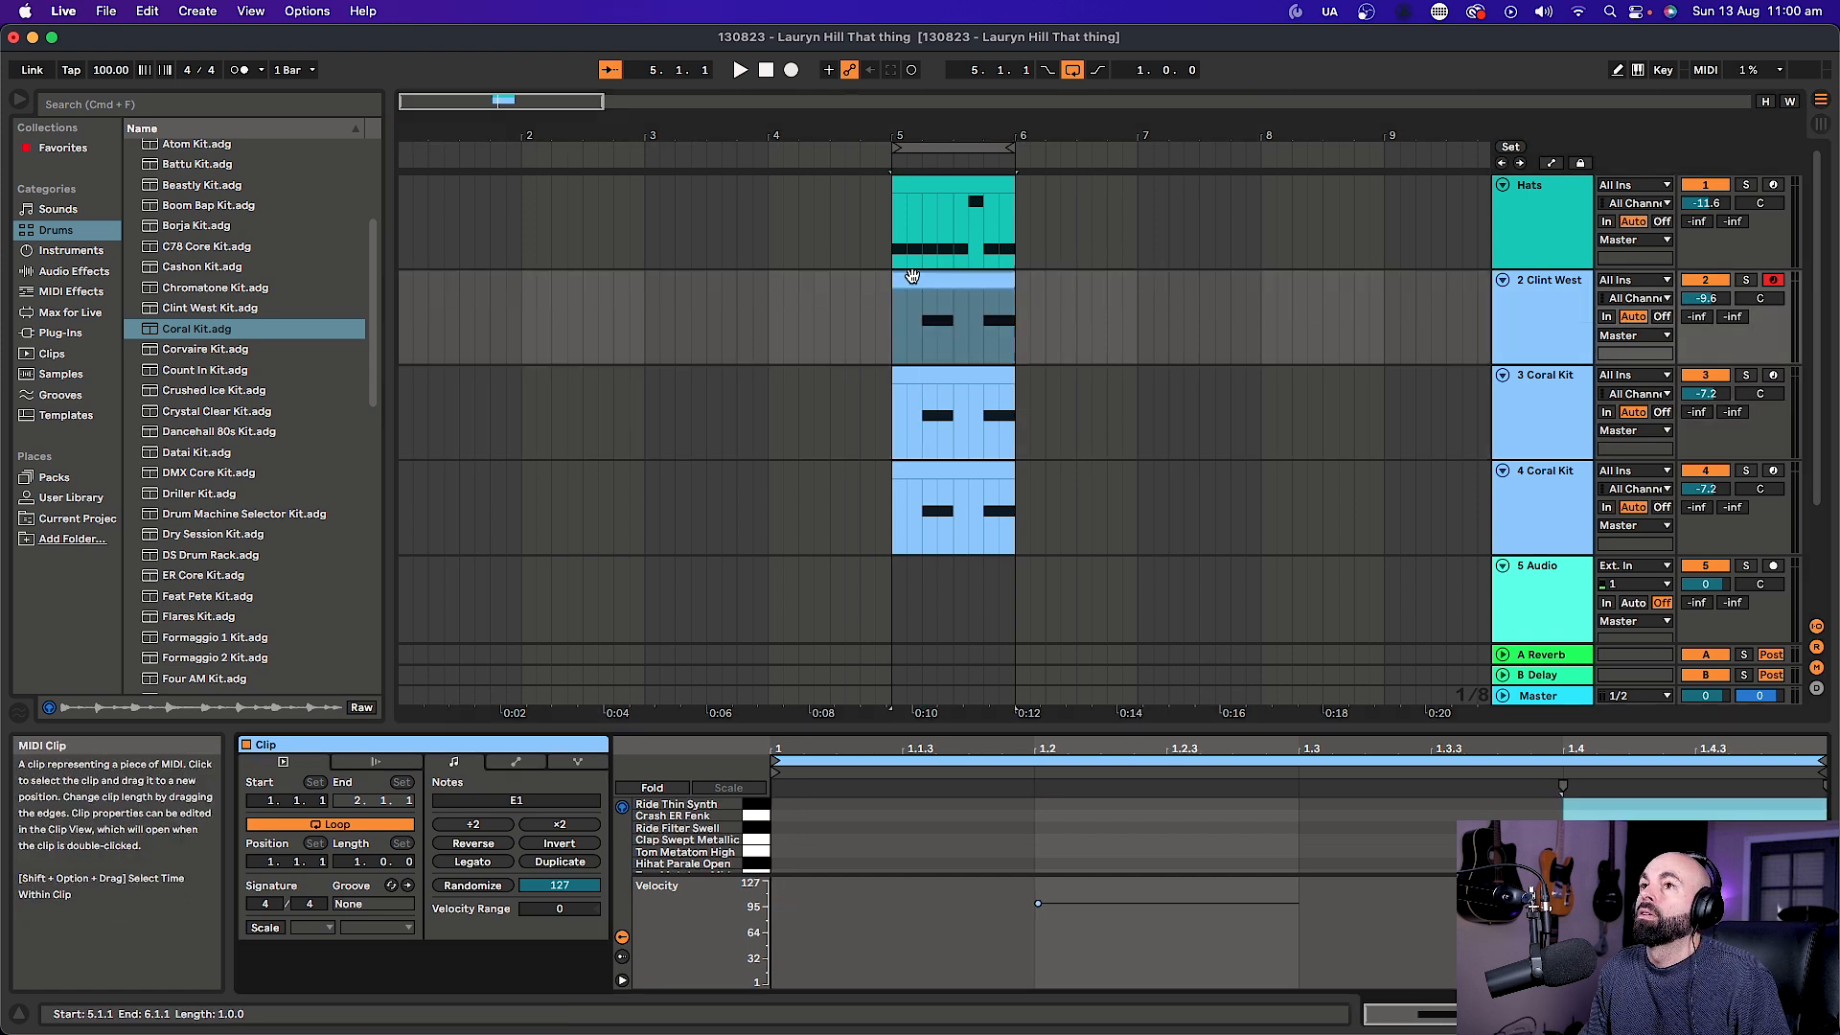
pyautogui.moveTo(886, 729); pyautogui.dragTo(902, 681)
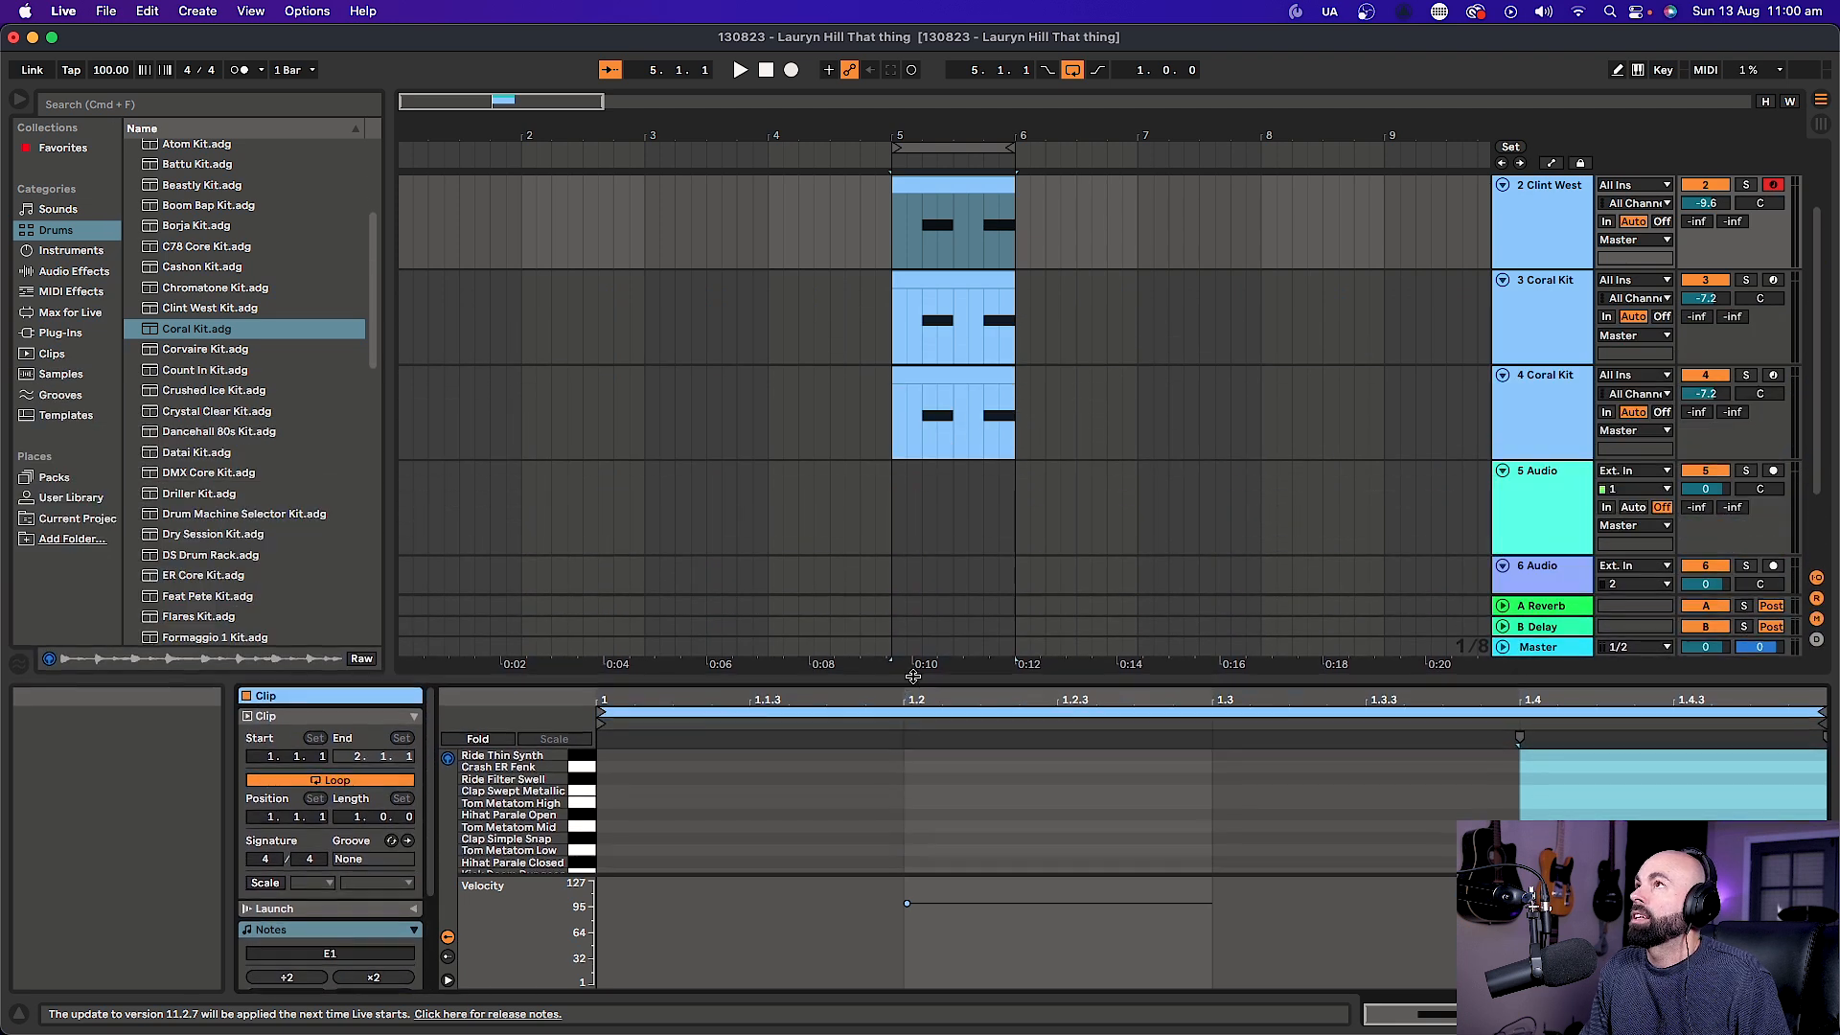
pyautogui.click(1743, 280)
pyautogui.press('space')
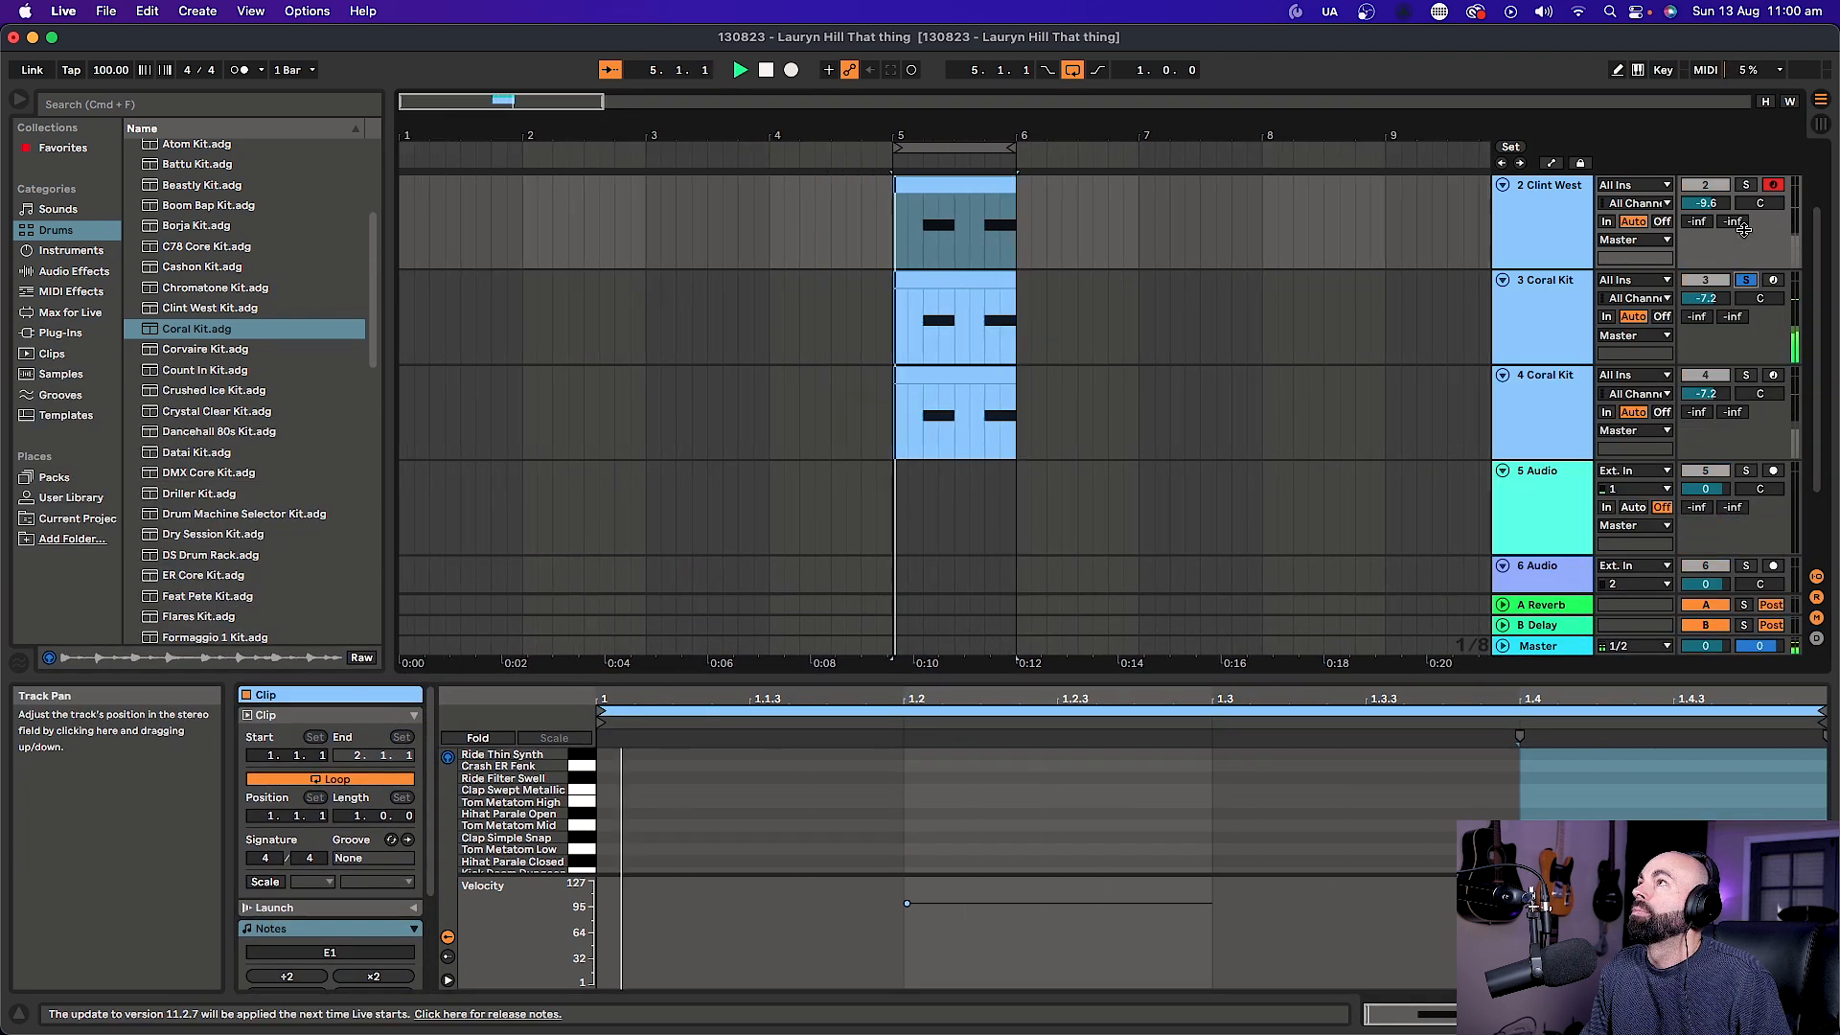
pyautogui.click(1745, 184)
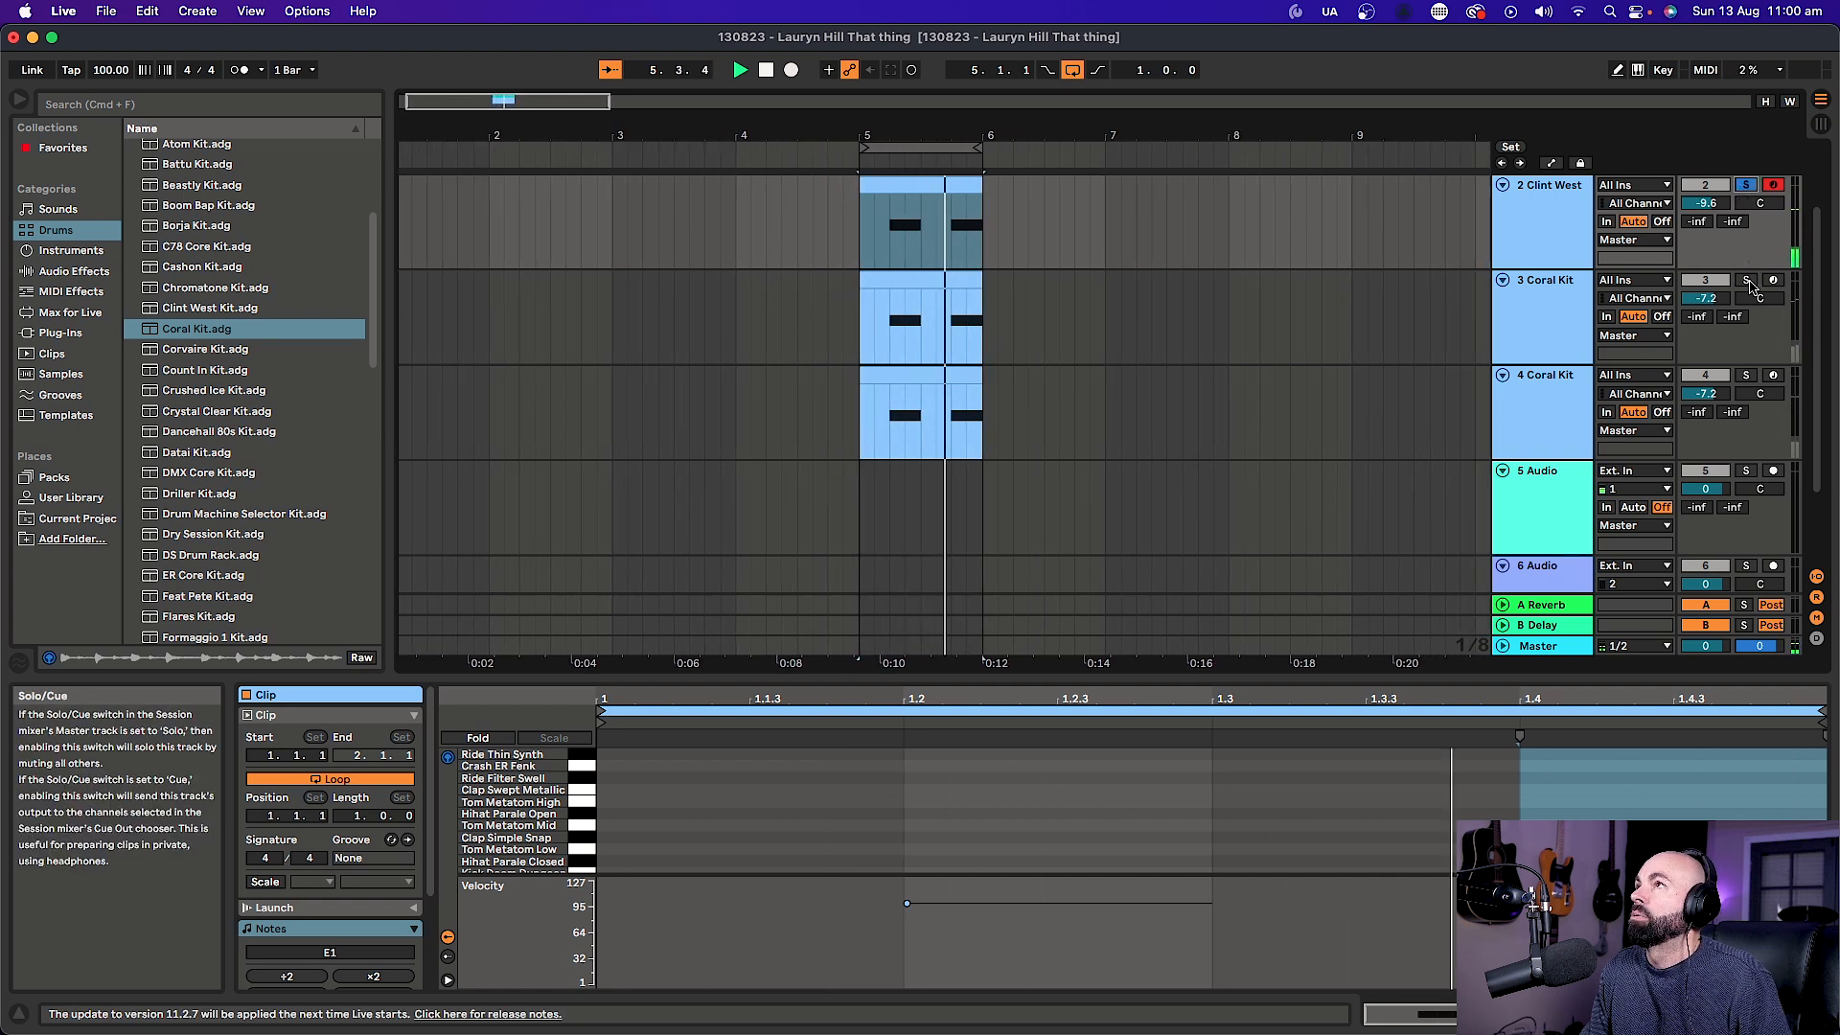
pyautogui.click(1746, 279)
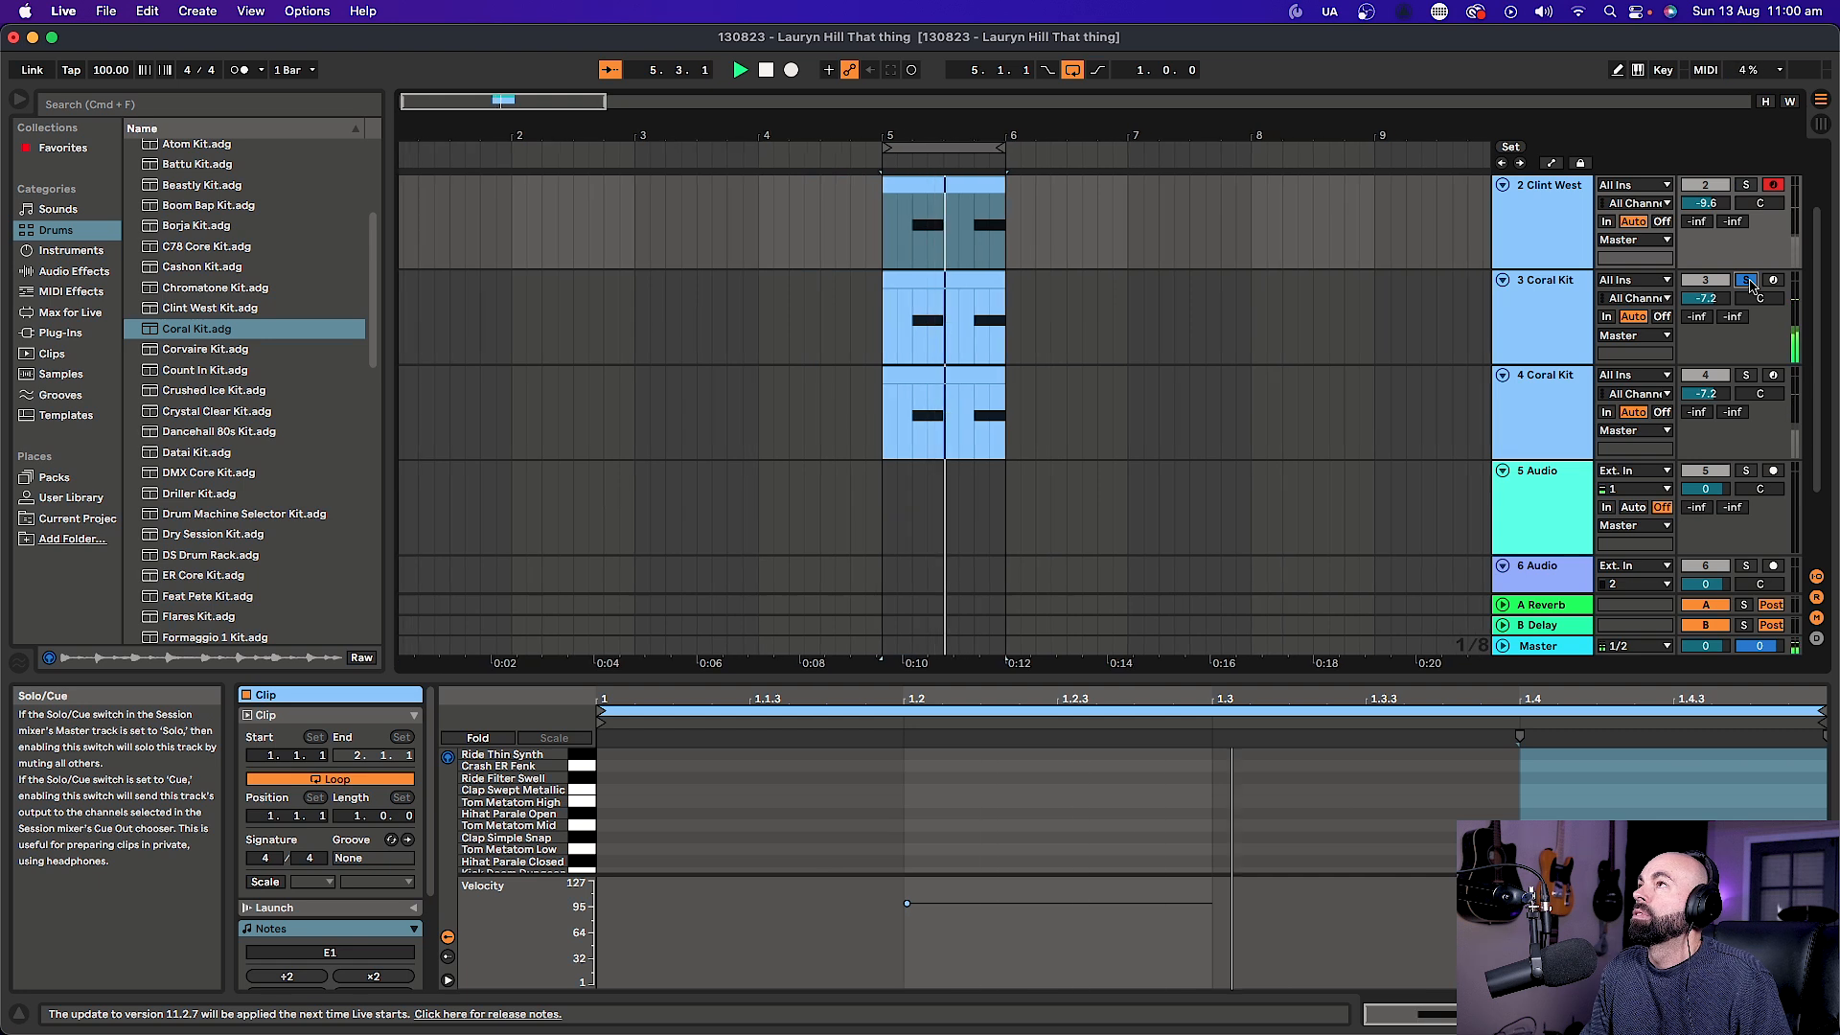
pyautogui.click(1745, 375)
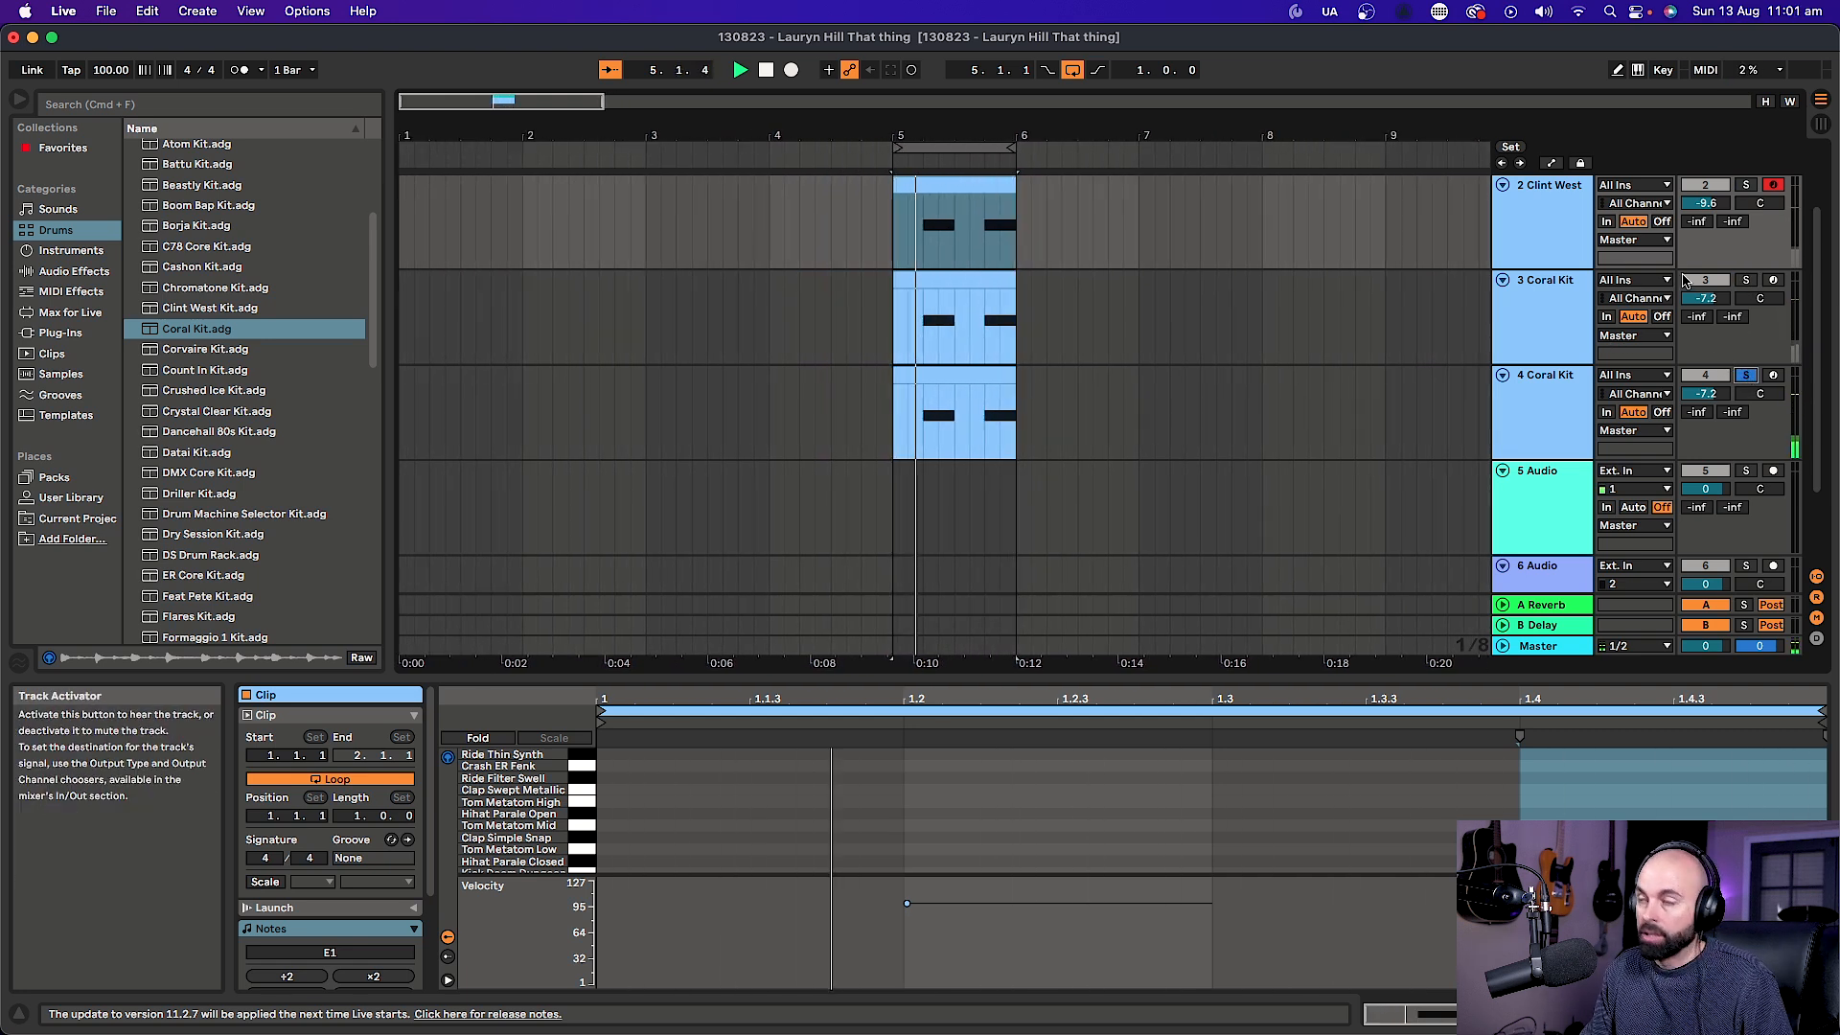
pyautogui.click(1747, 376)
# Set volumes to -13.6 dB for Clint West, -16.6 dB for the first Coral Kit track and -9.8 dB for the second.
pyautogui.press('Tab')
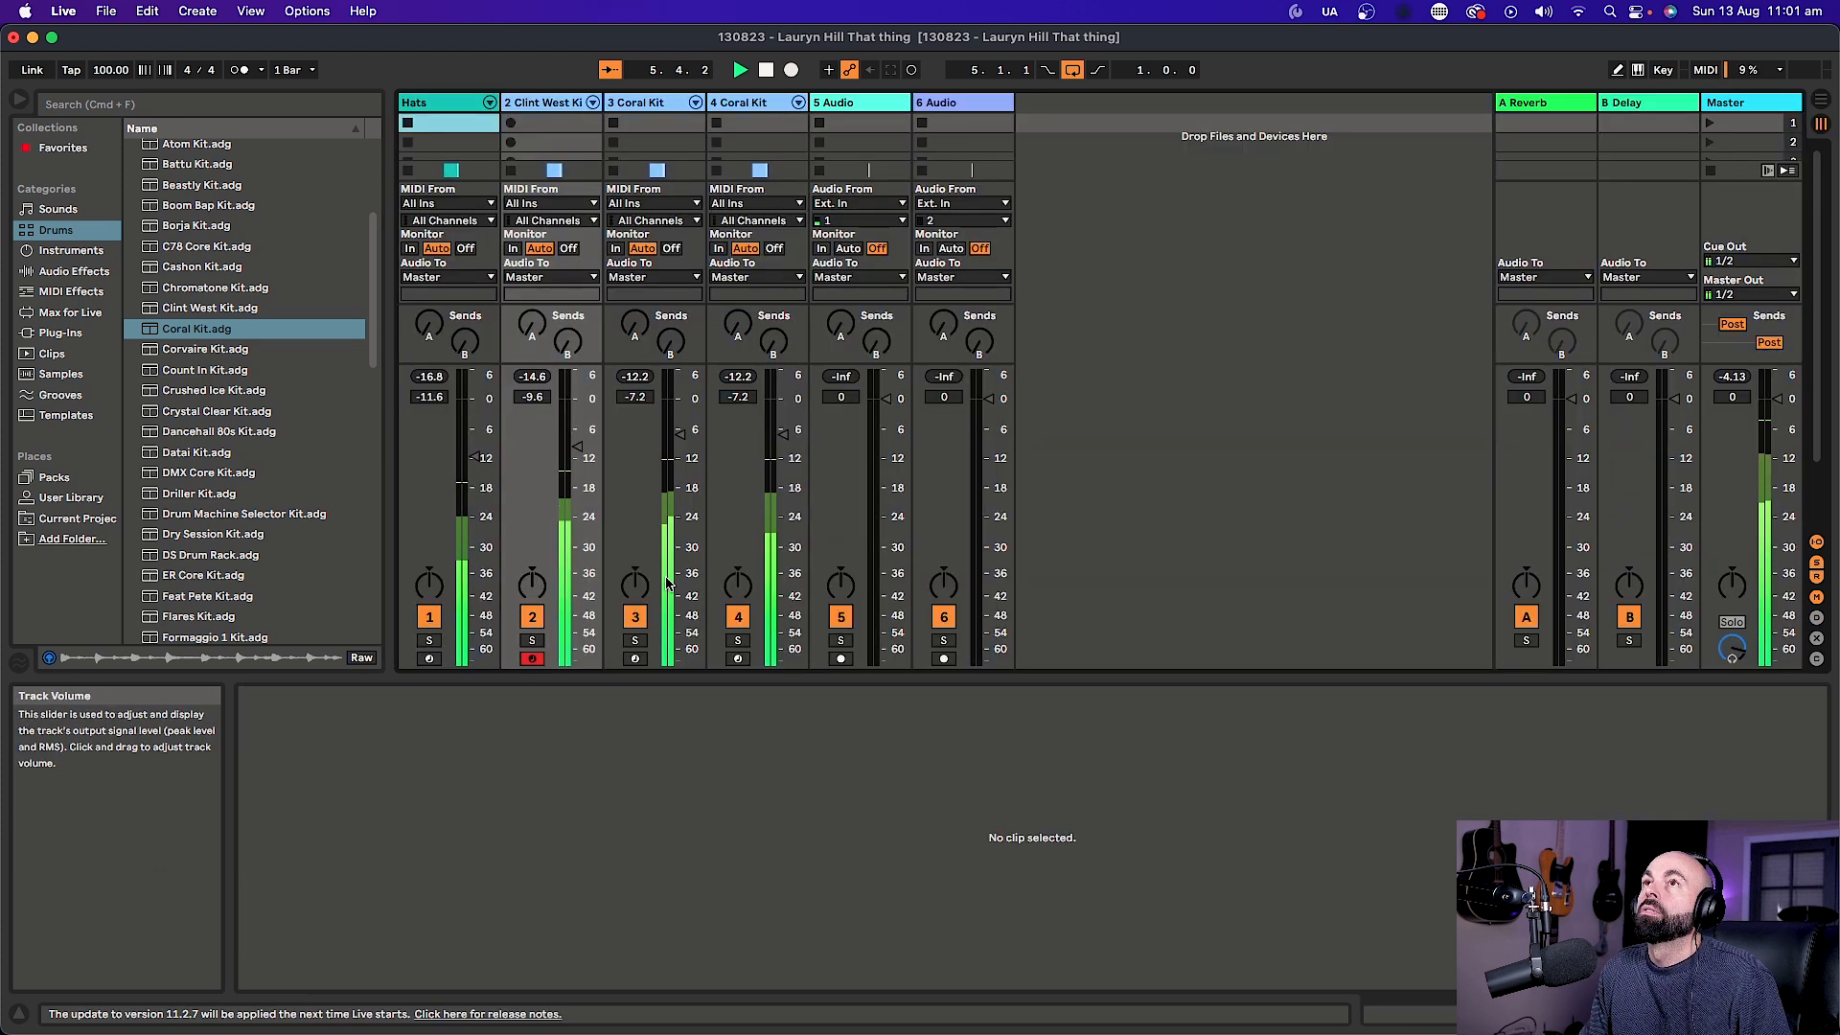
pyautogui.click(659, 462)
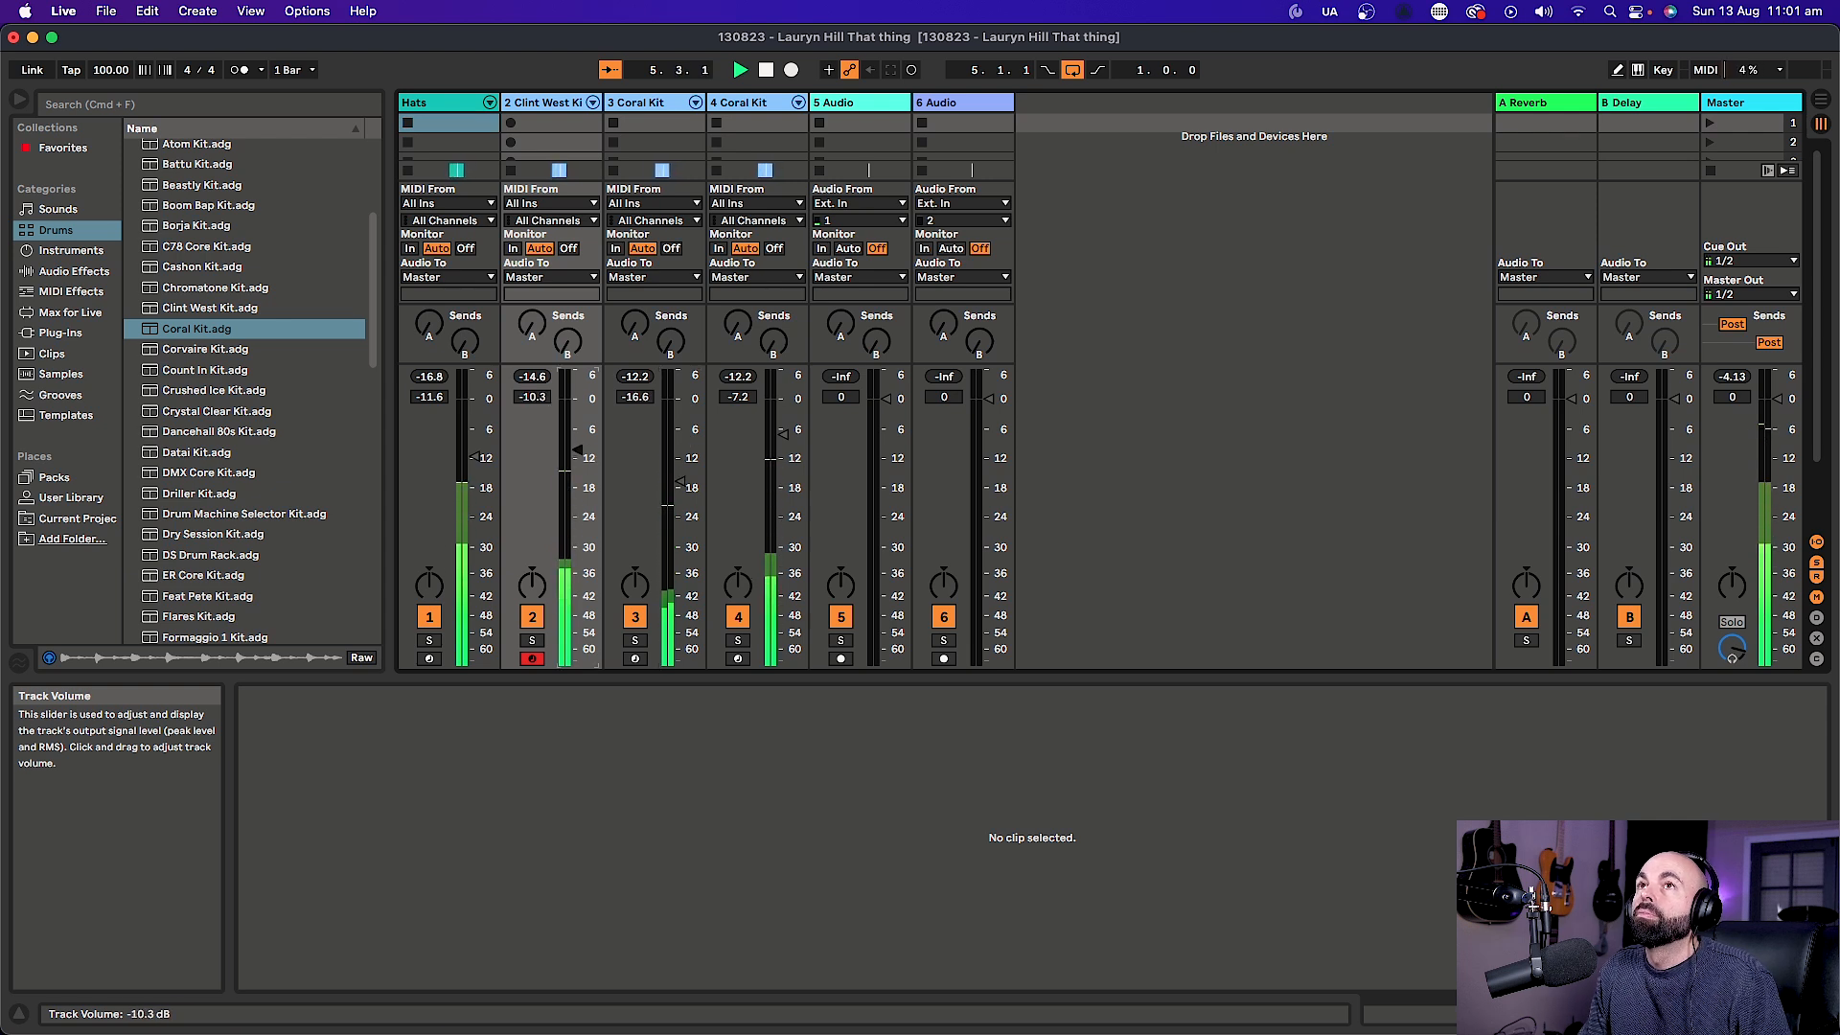
pyautogui.moveTo(783, 434); pyautogui.dragTo(779, 453)
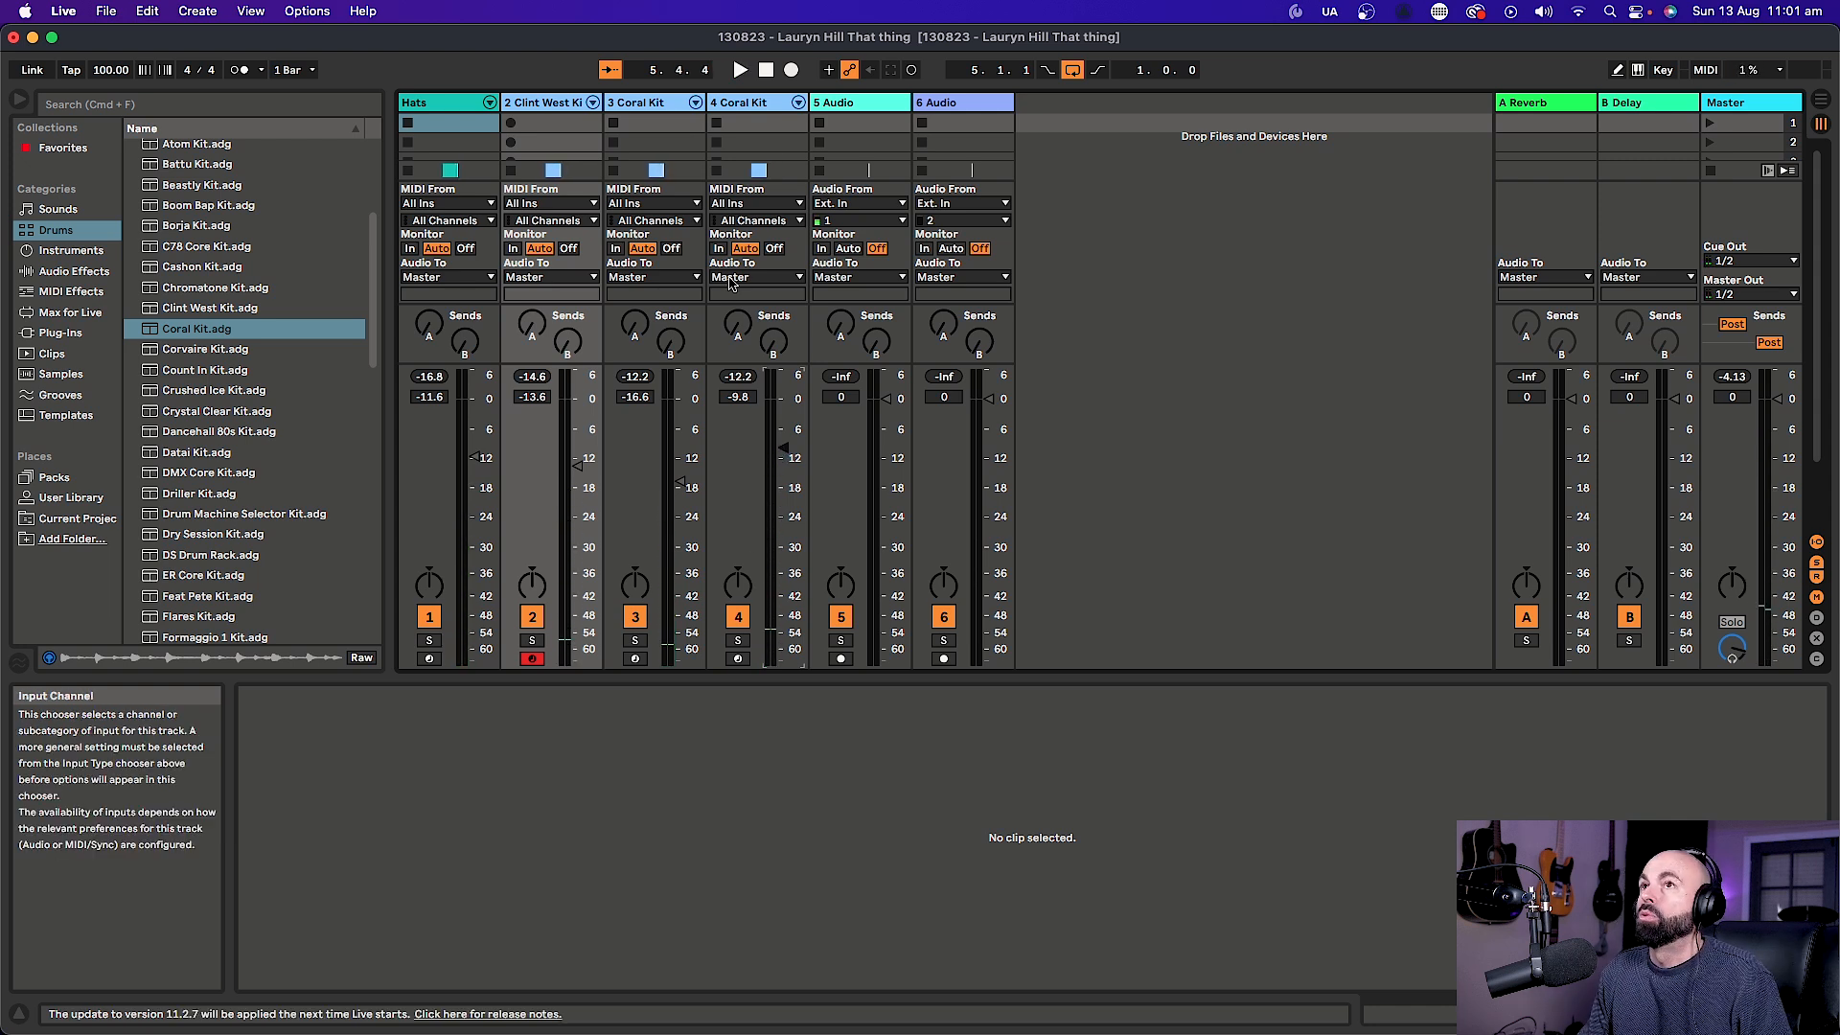
pyautogui.press('Tab')
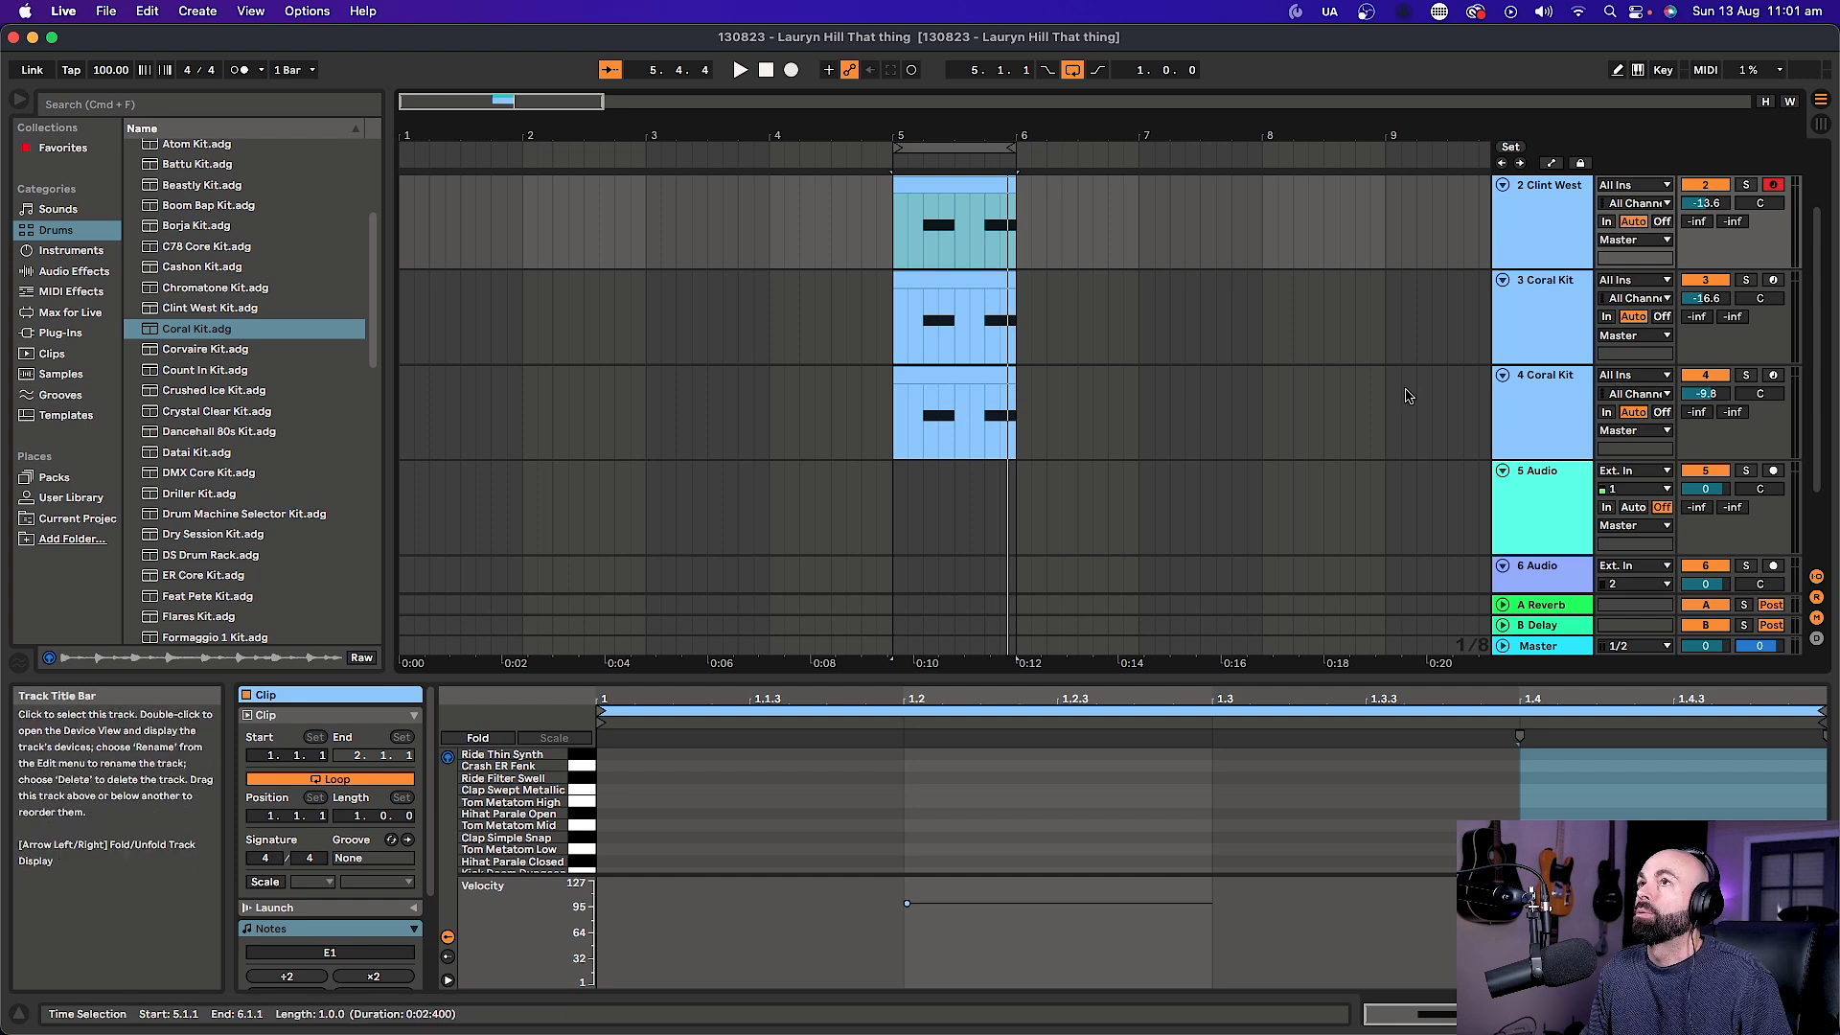
# Play the loop and rebalance the first Coral Kit track to -13.0 dB and Clint West to -18.8 dB.
pyautogui.press('space')
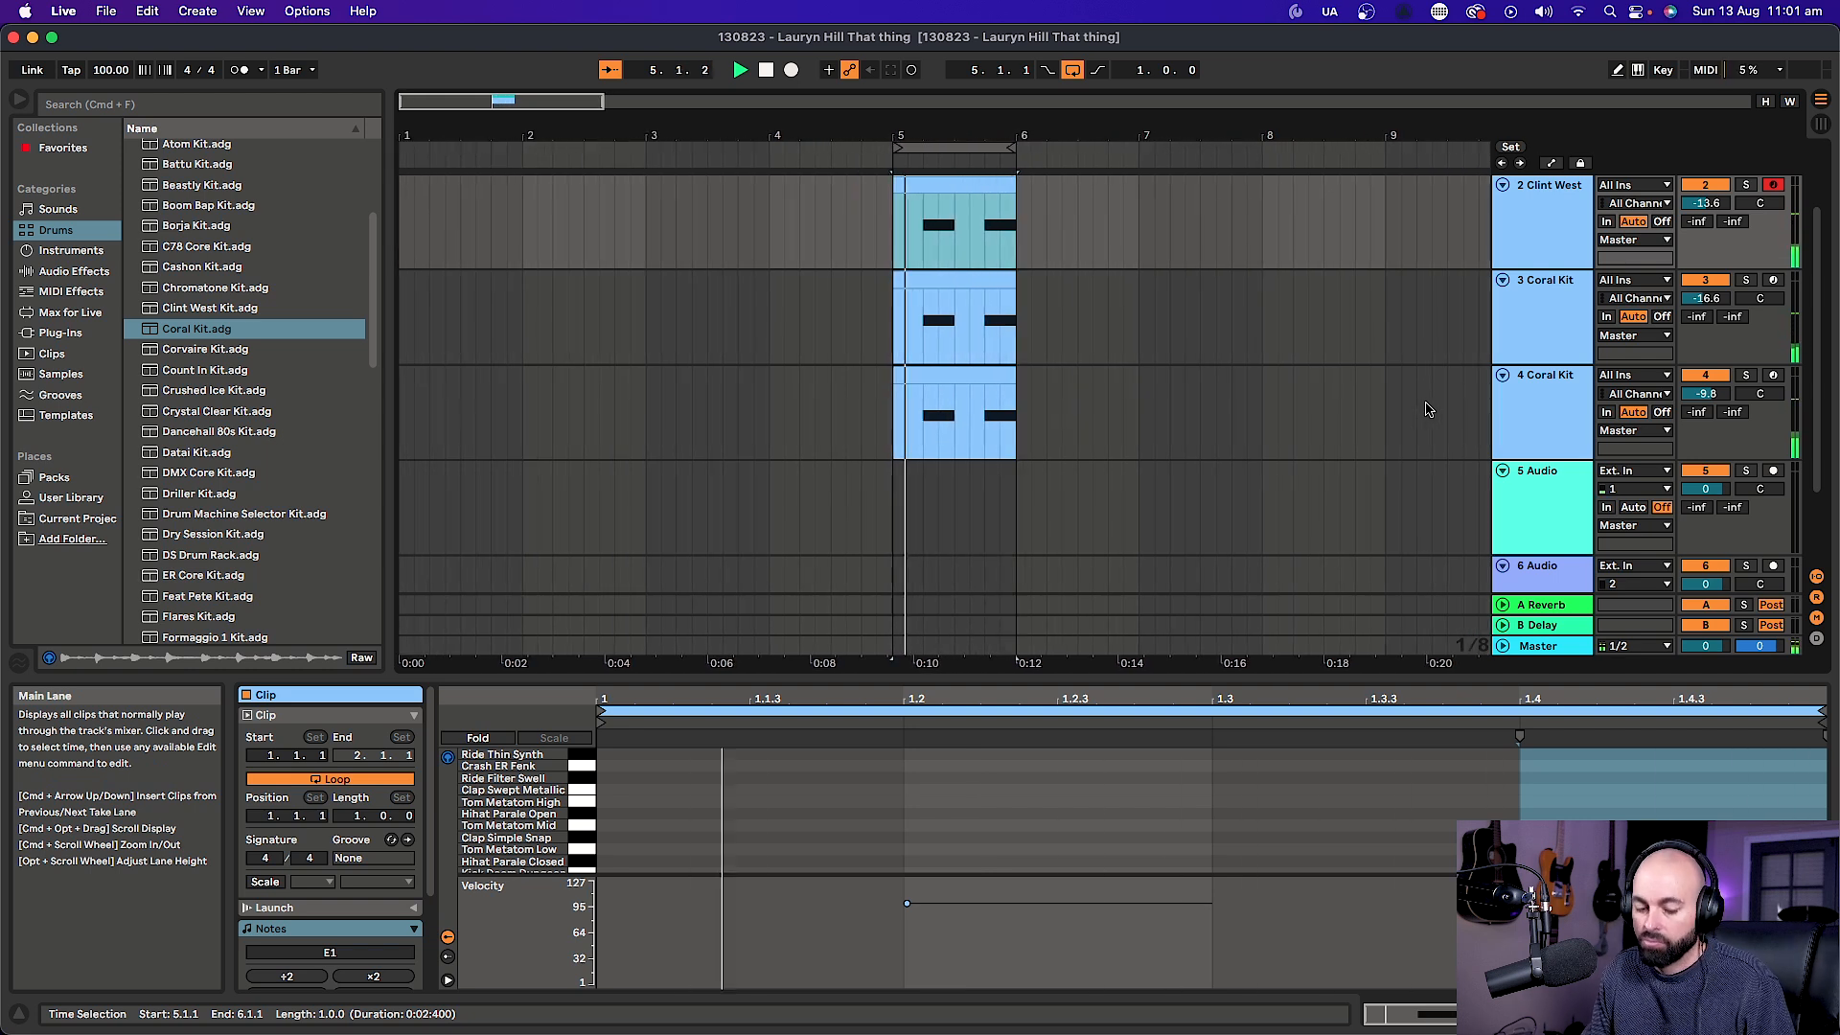
pyautogui.press('Tab')
pyautogui.moveTo(679, 481); pyautogui.dragTo(577, 491)
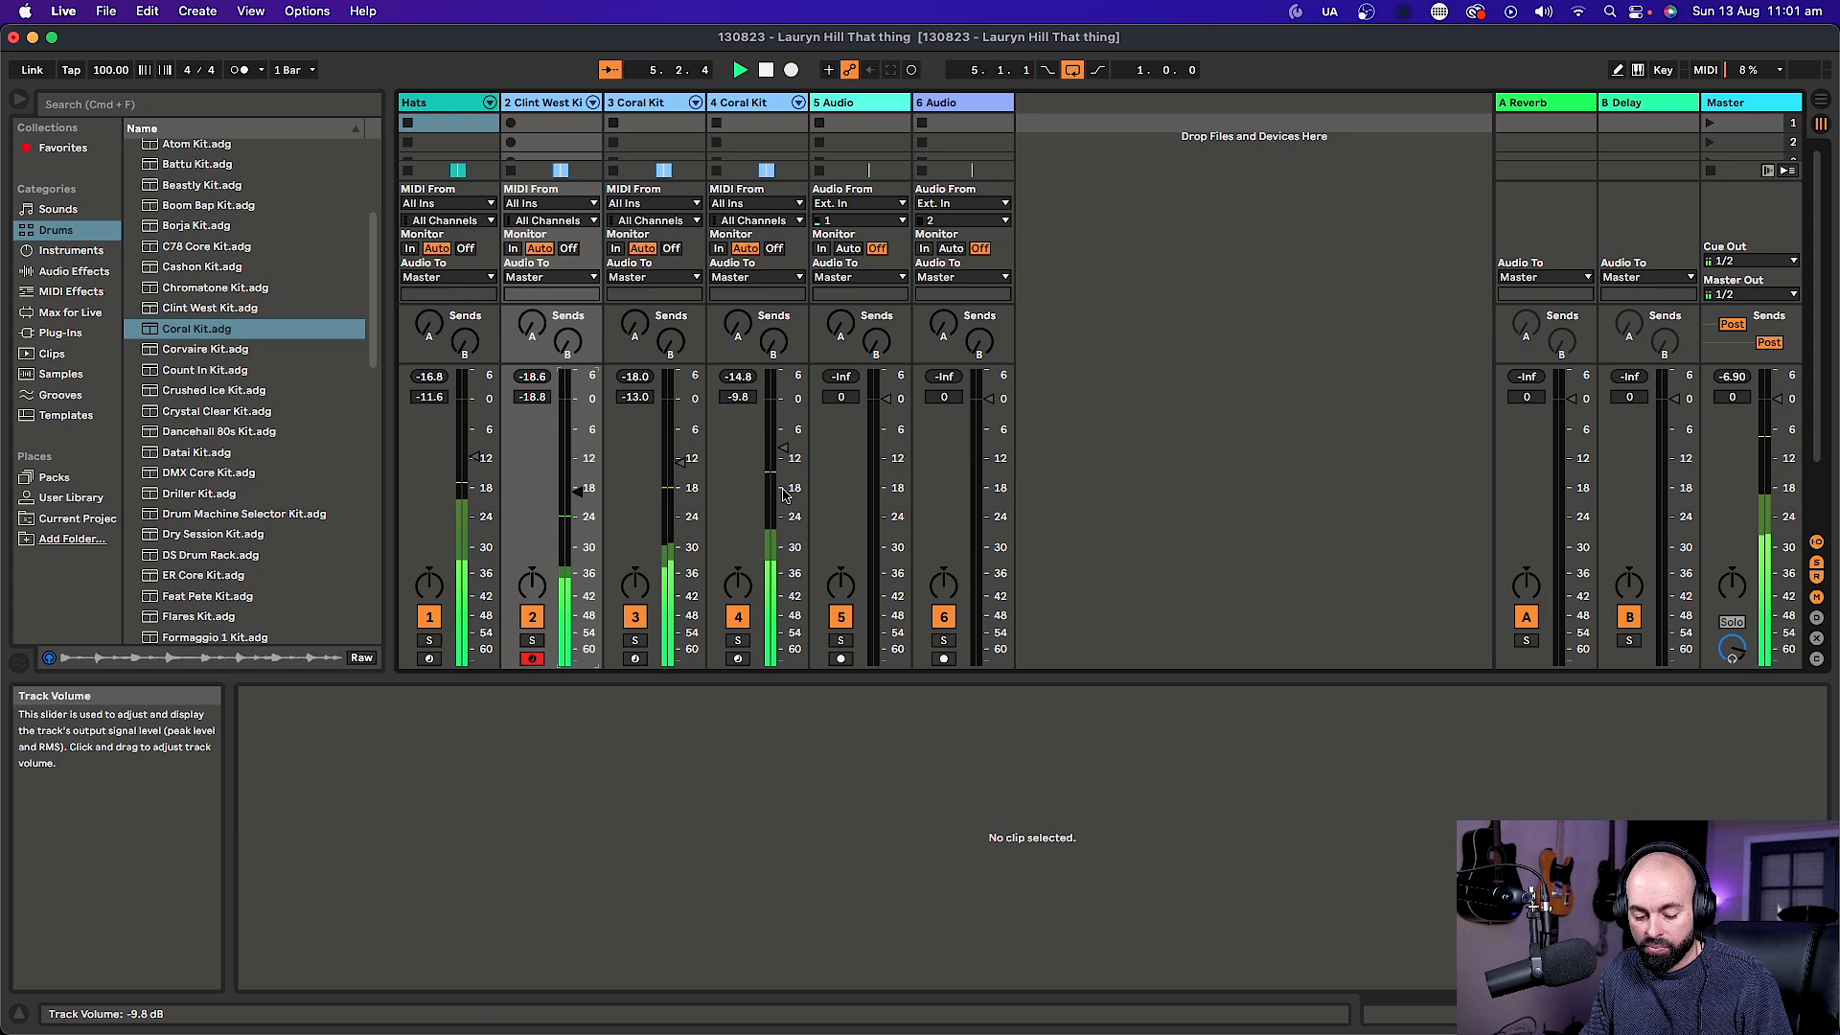
pyautogui.press('Tab')
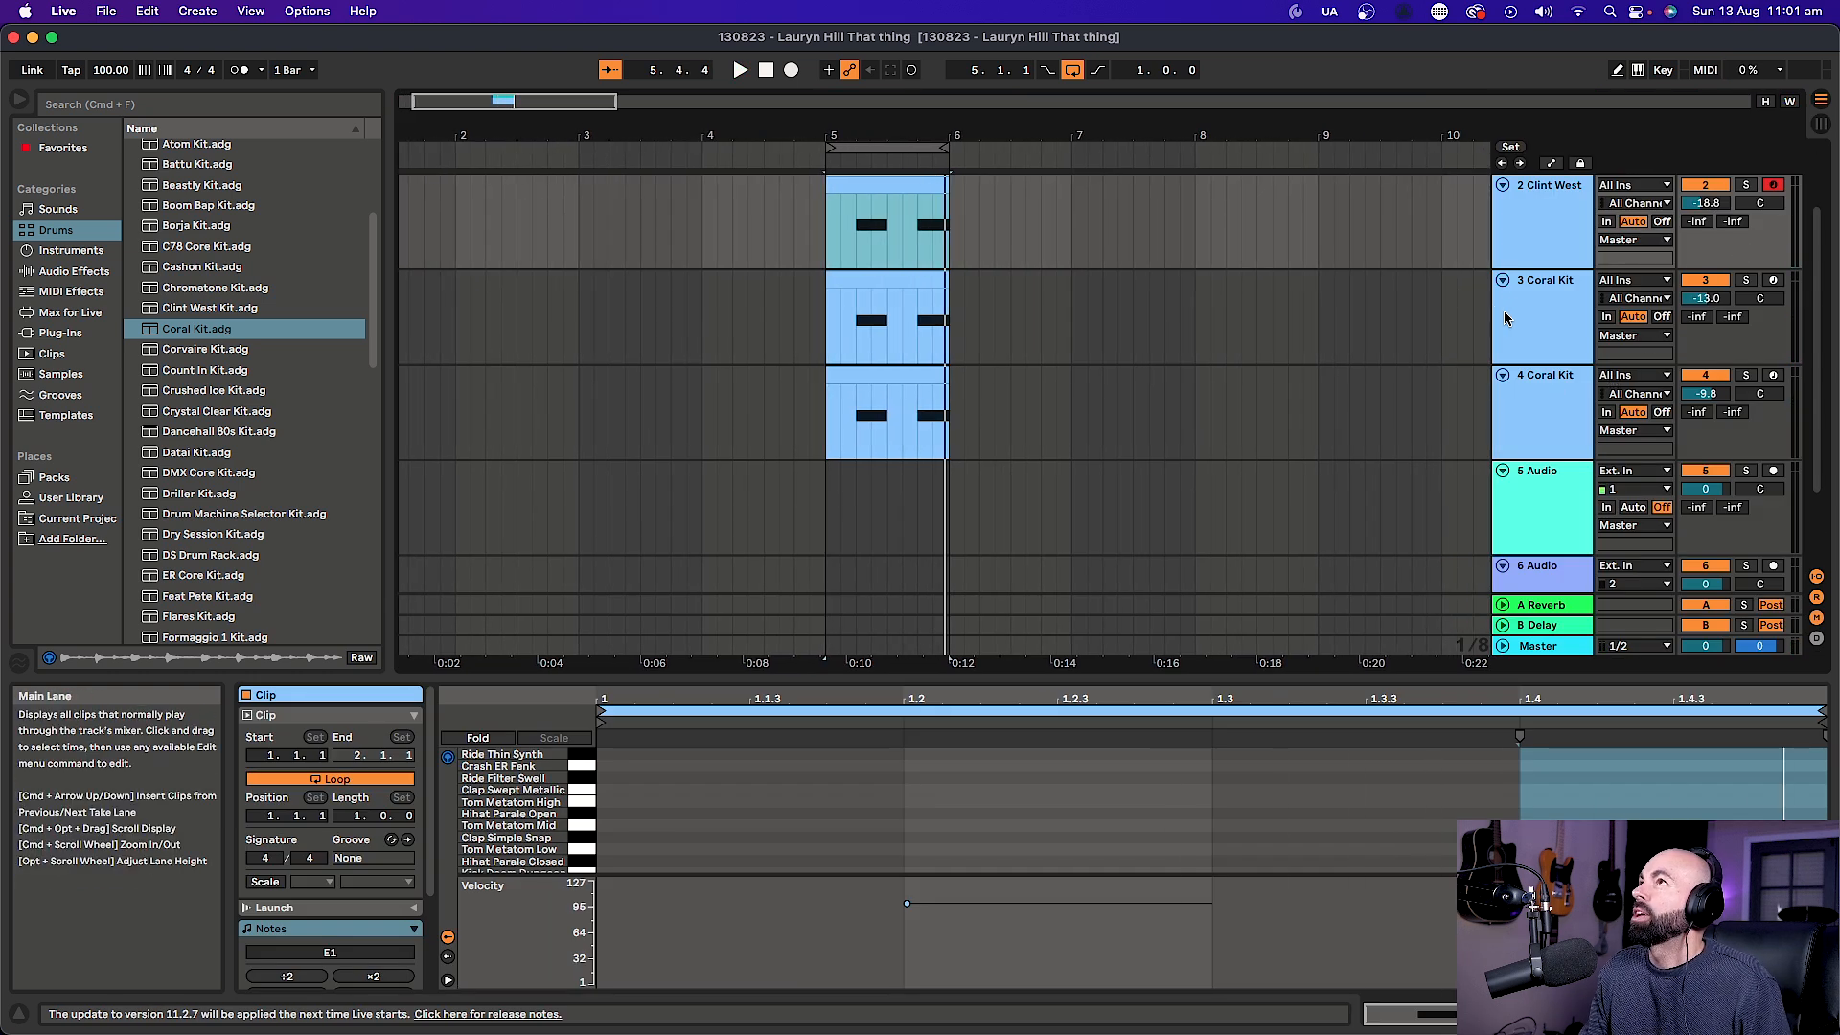
# Rename the Clint West track as Snare fat and the two Coral Kit tracks as Snare Thin and Snare Rim.
pyautogui.scroll(2, 1505, 319)
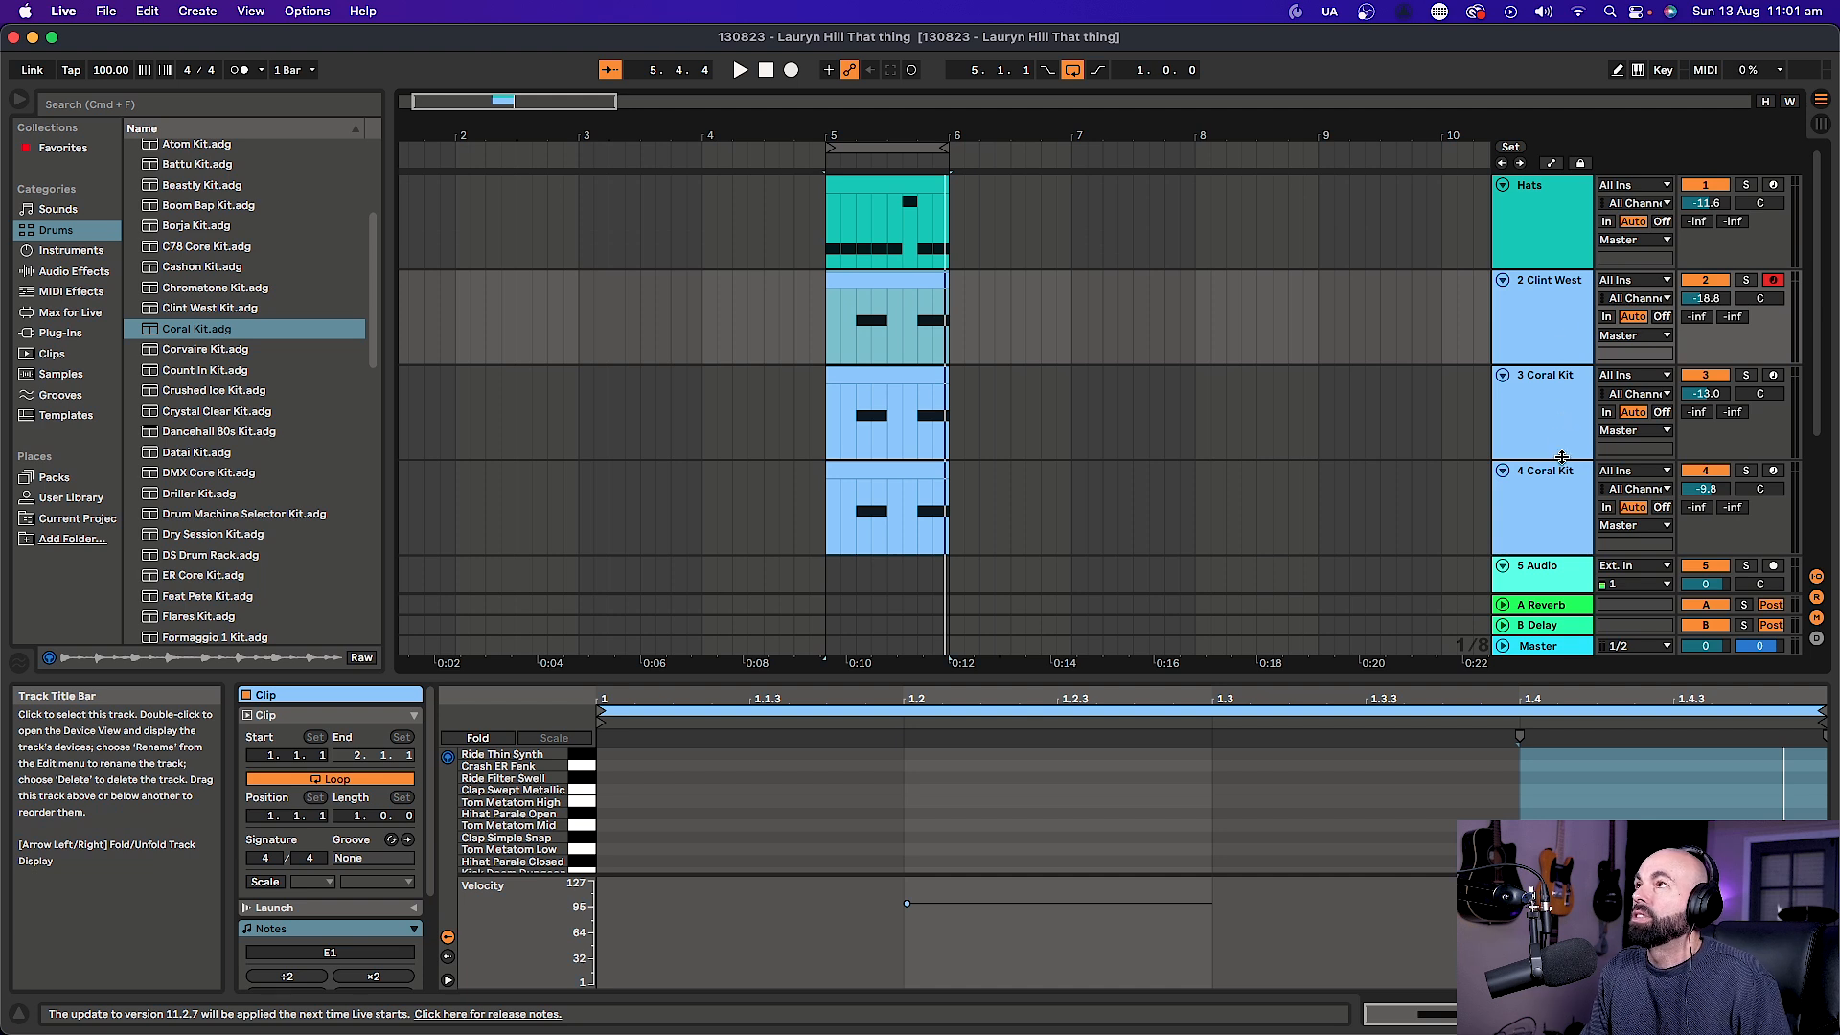
pyautogui.click(1530, 308)
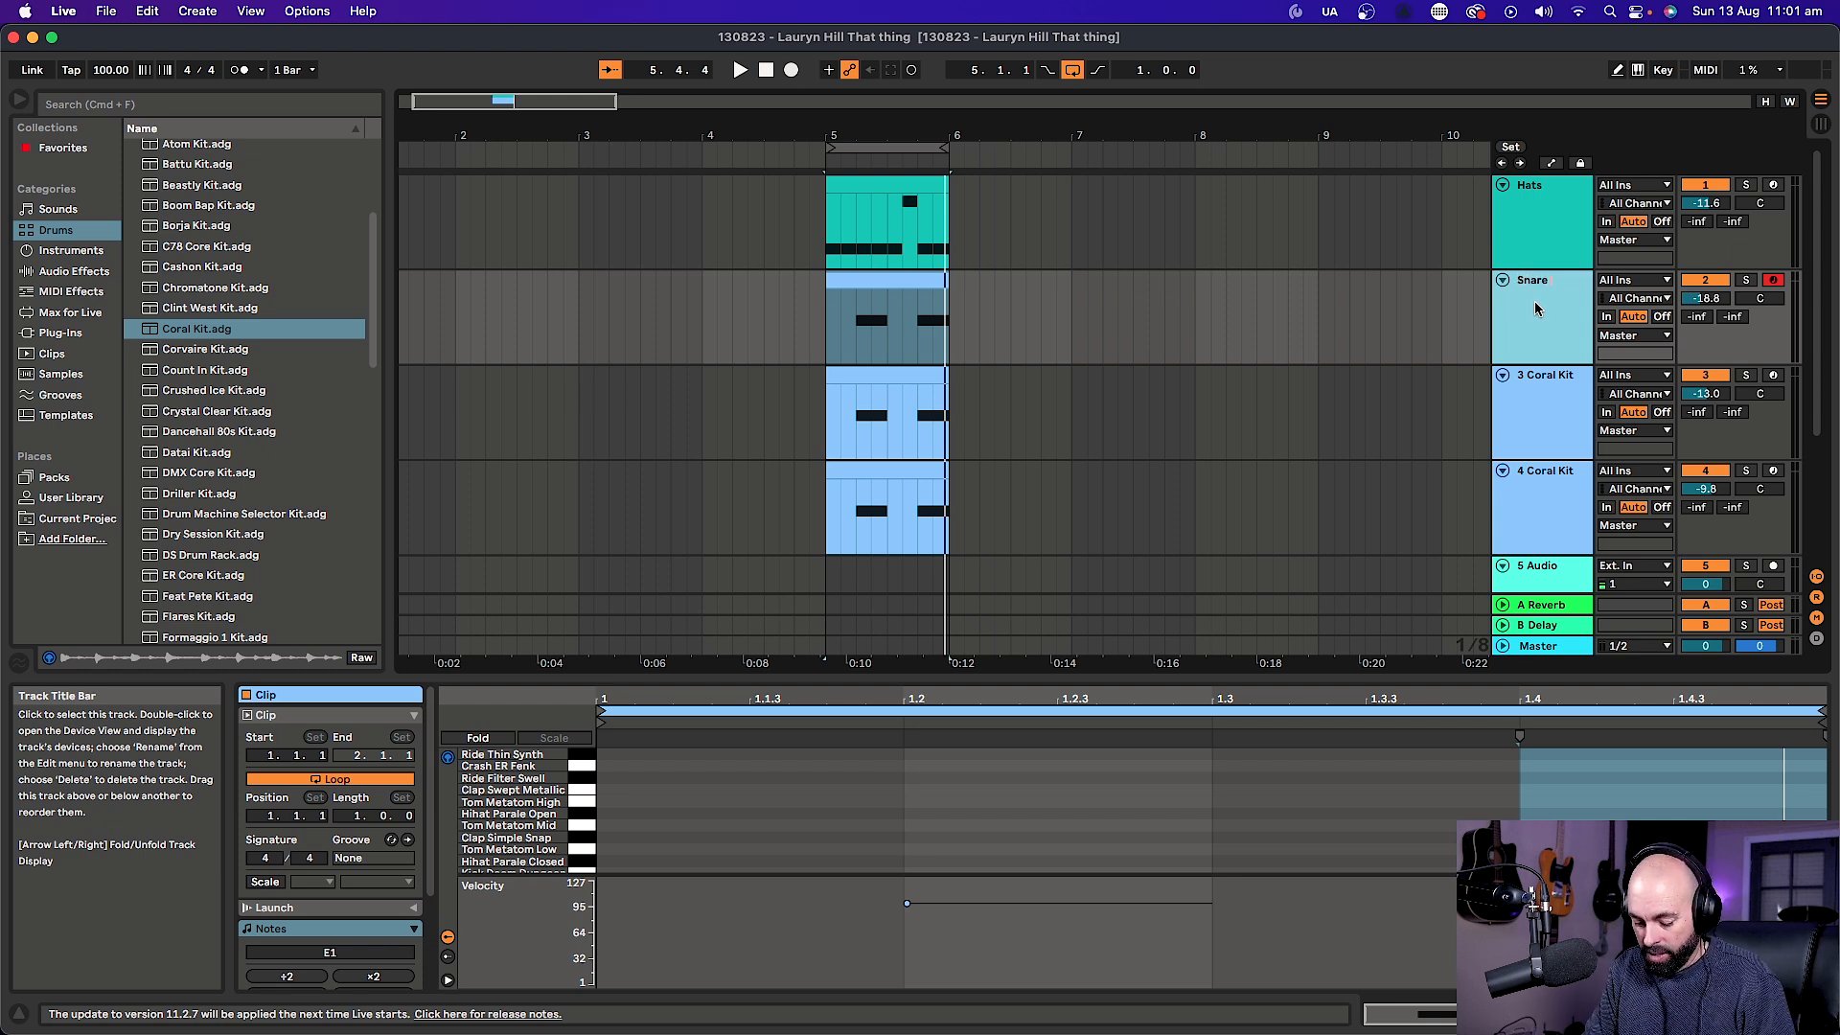
pyautogui.press('Tab')
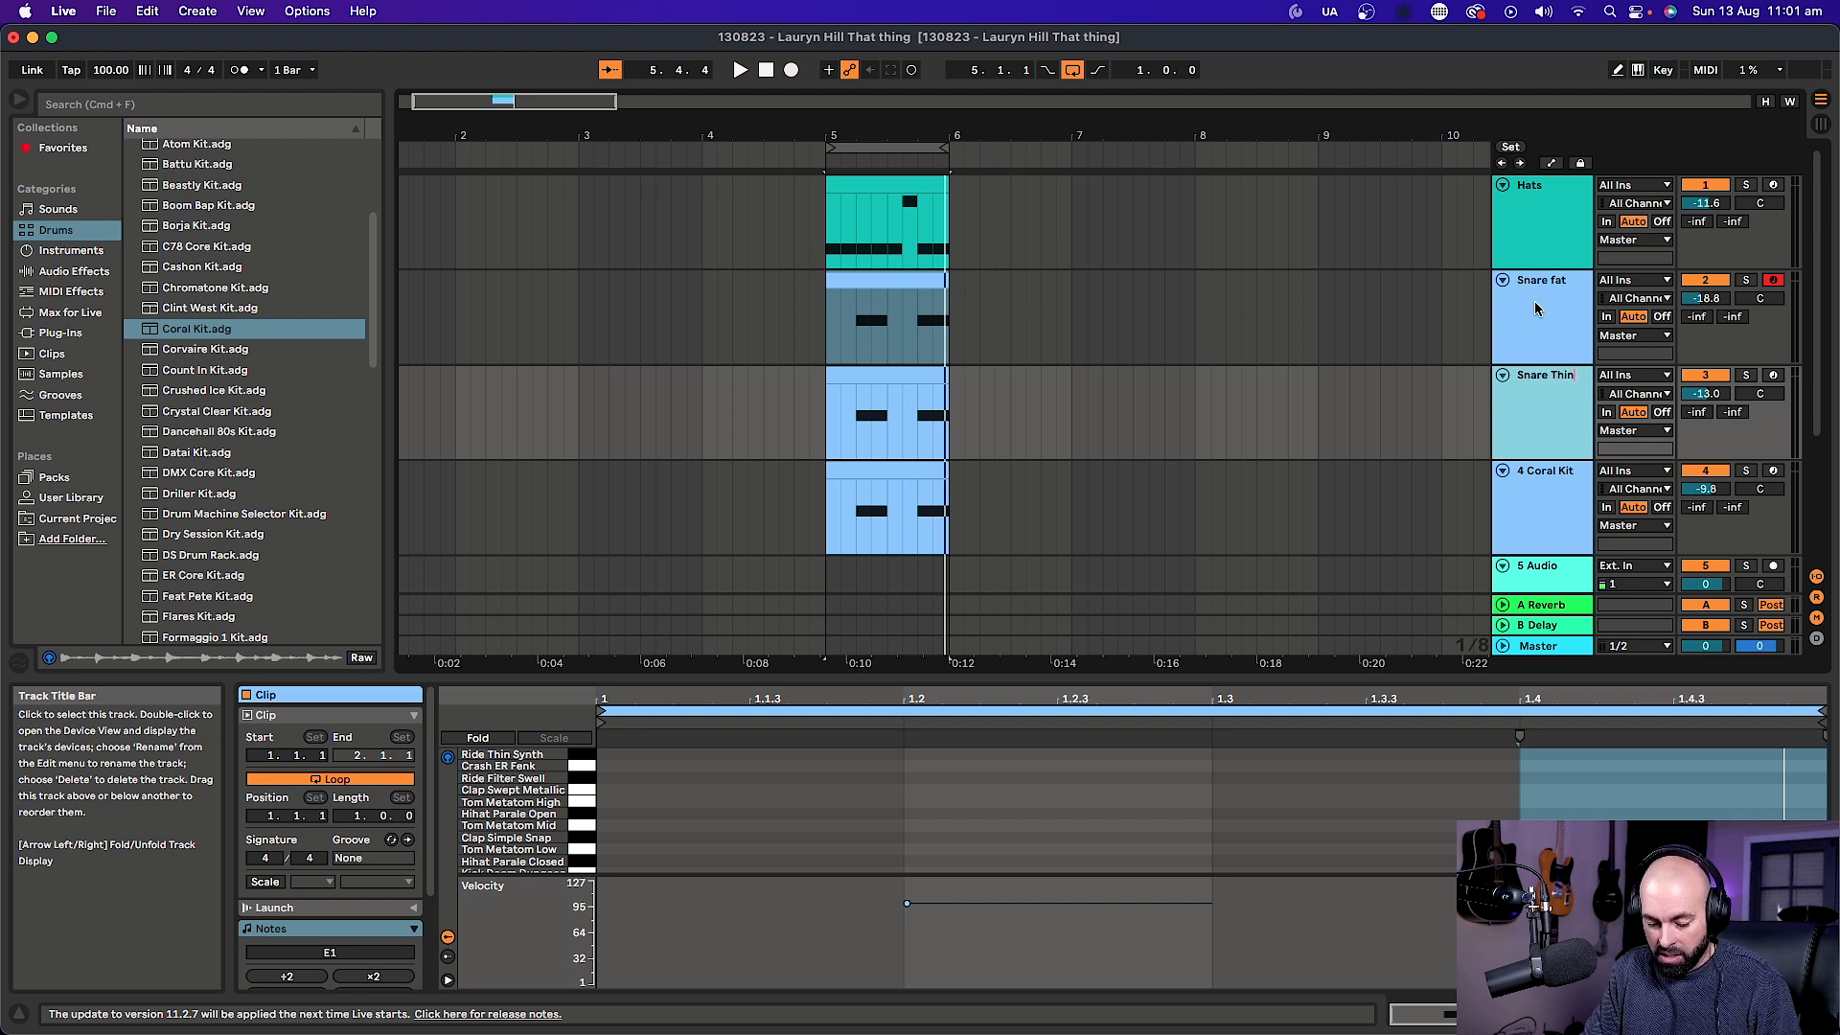
pyautogui.press('Tab')
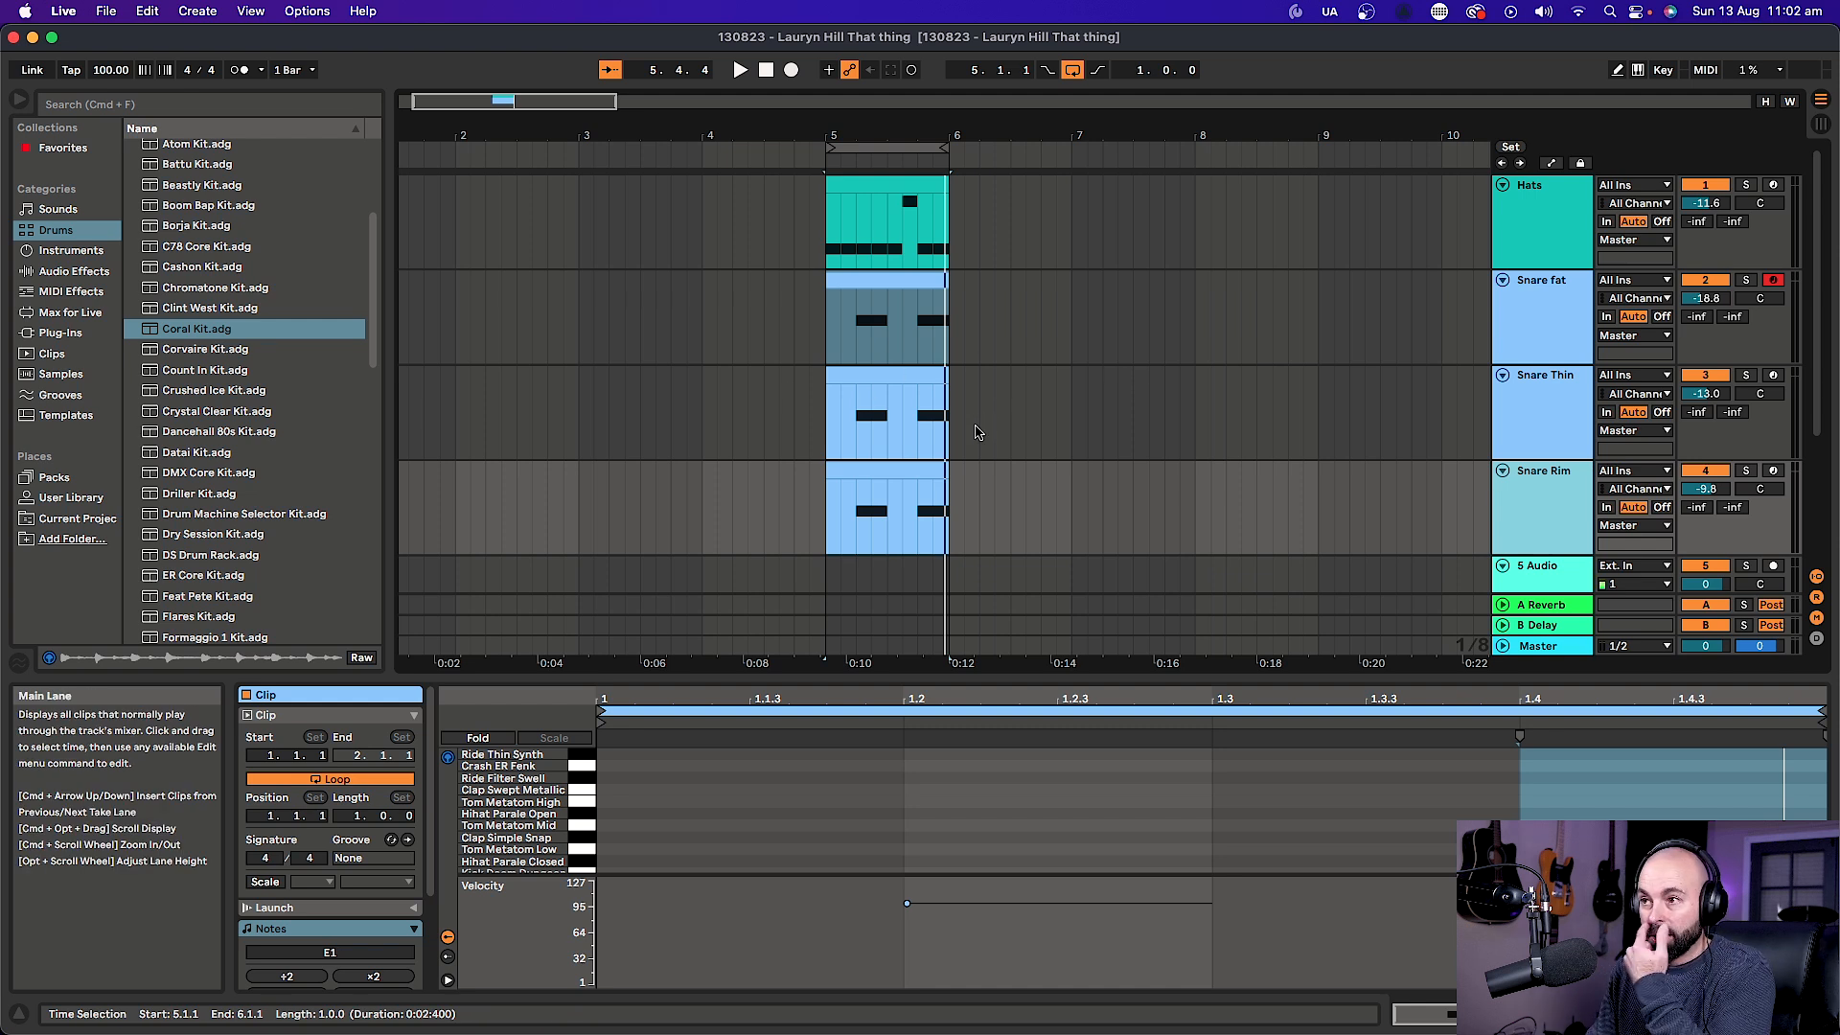
# Insert a new MIDI track below Snare Rim and select its one-bar range from 5.1.1 to 6.1.1.
pyautogui.press('super+t')
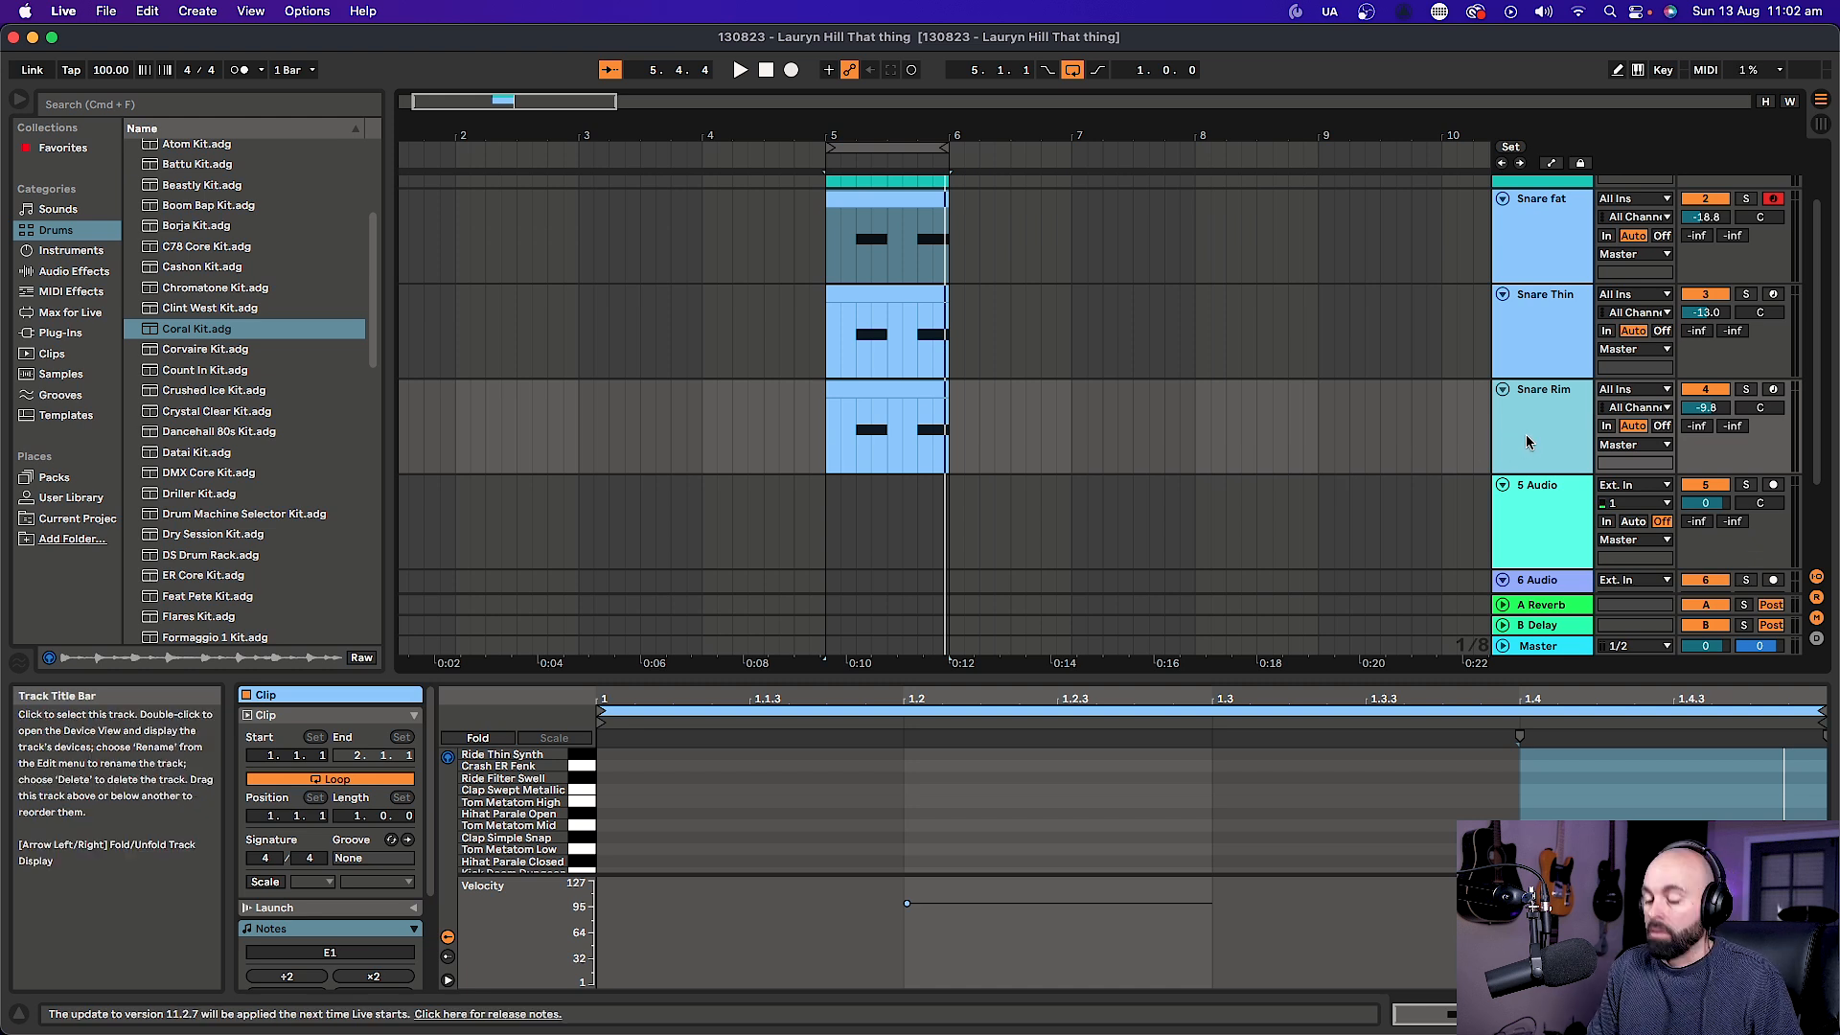
pyautogui.press('super+shift+t')
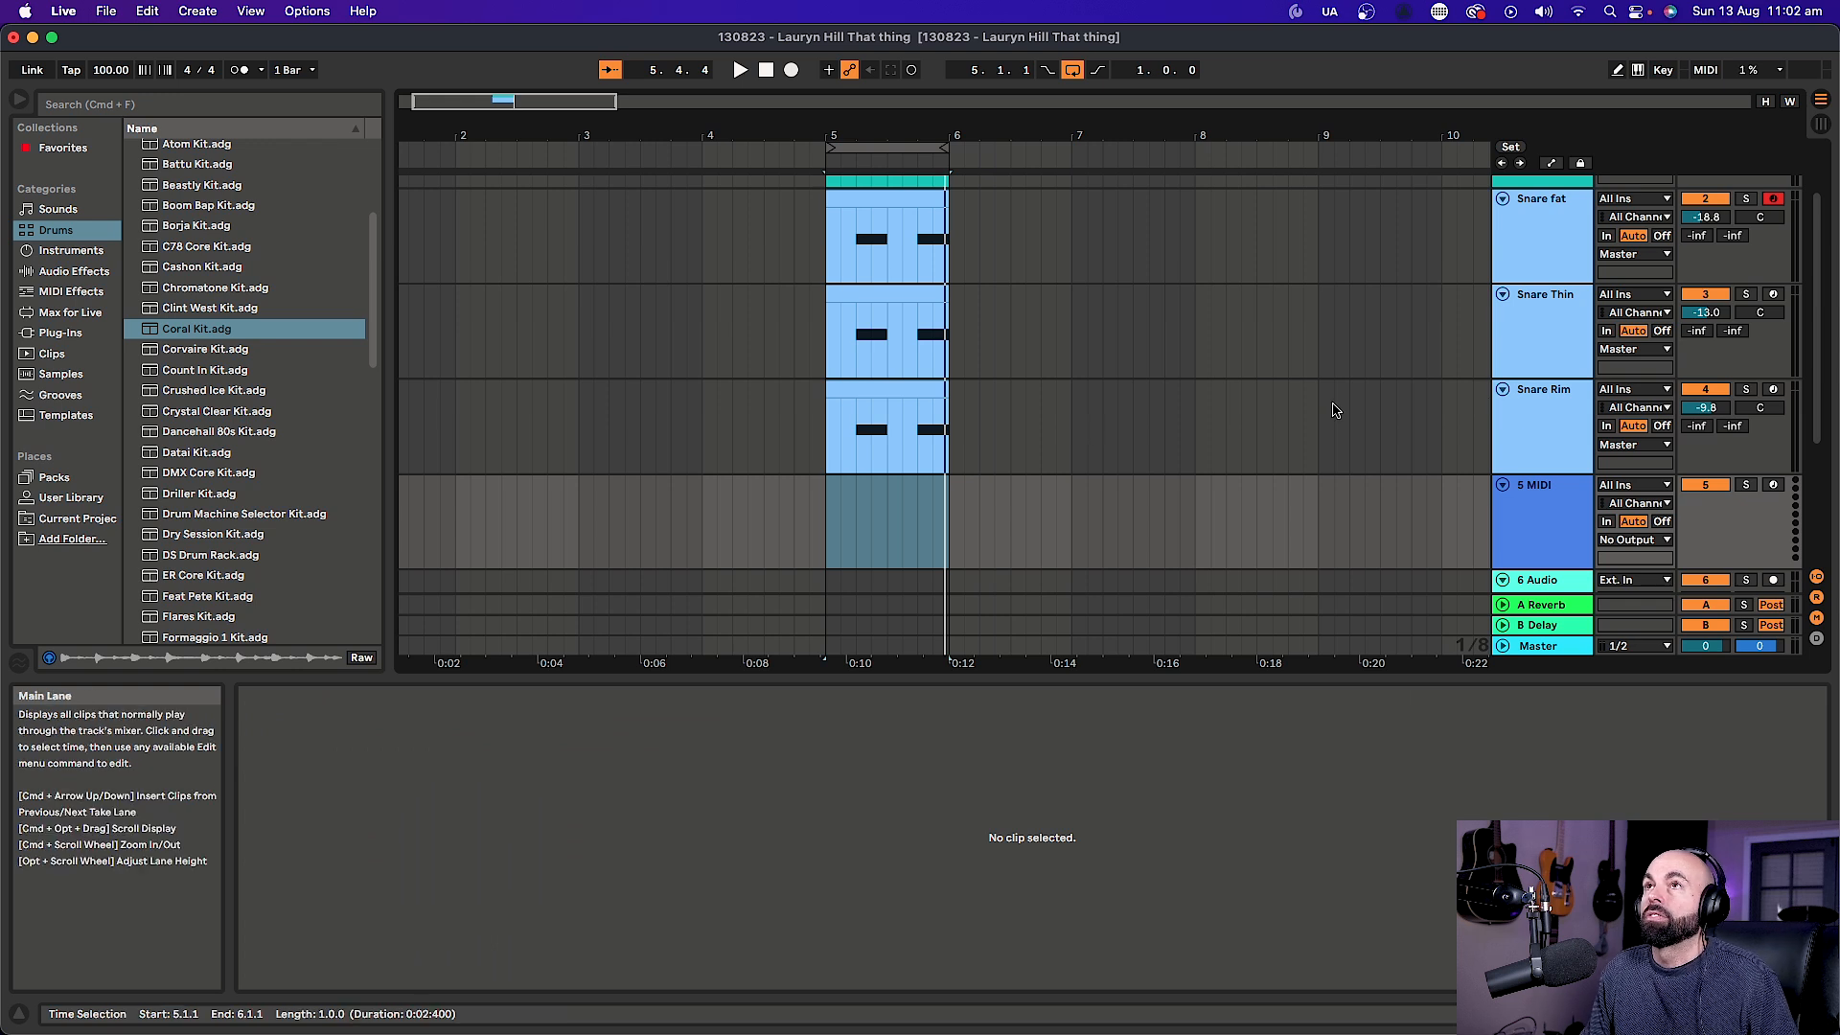
pyautogui.moveTo(824, 510); pyautogui.dragTo(938, 517)
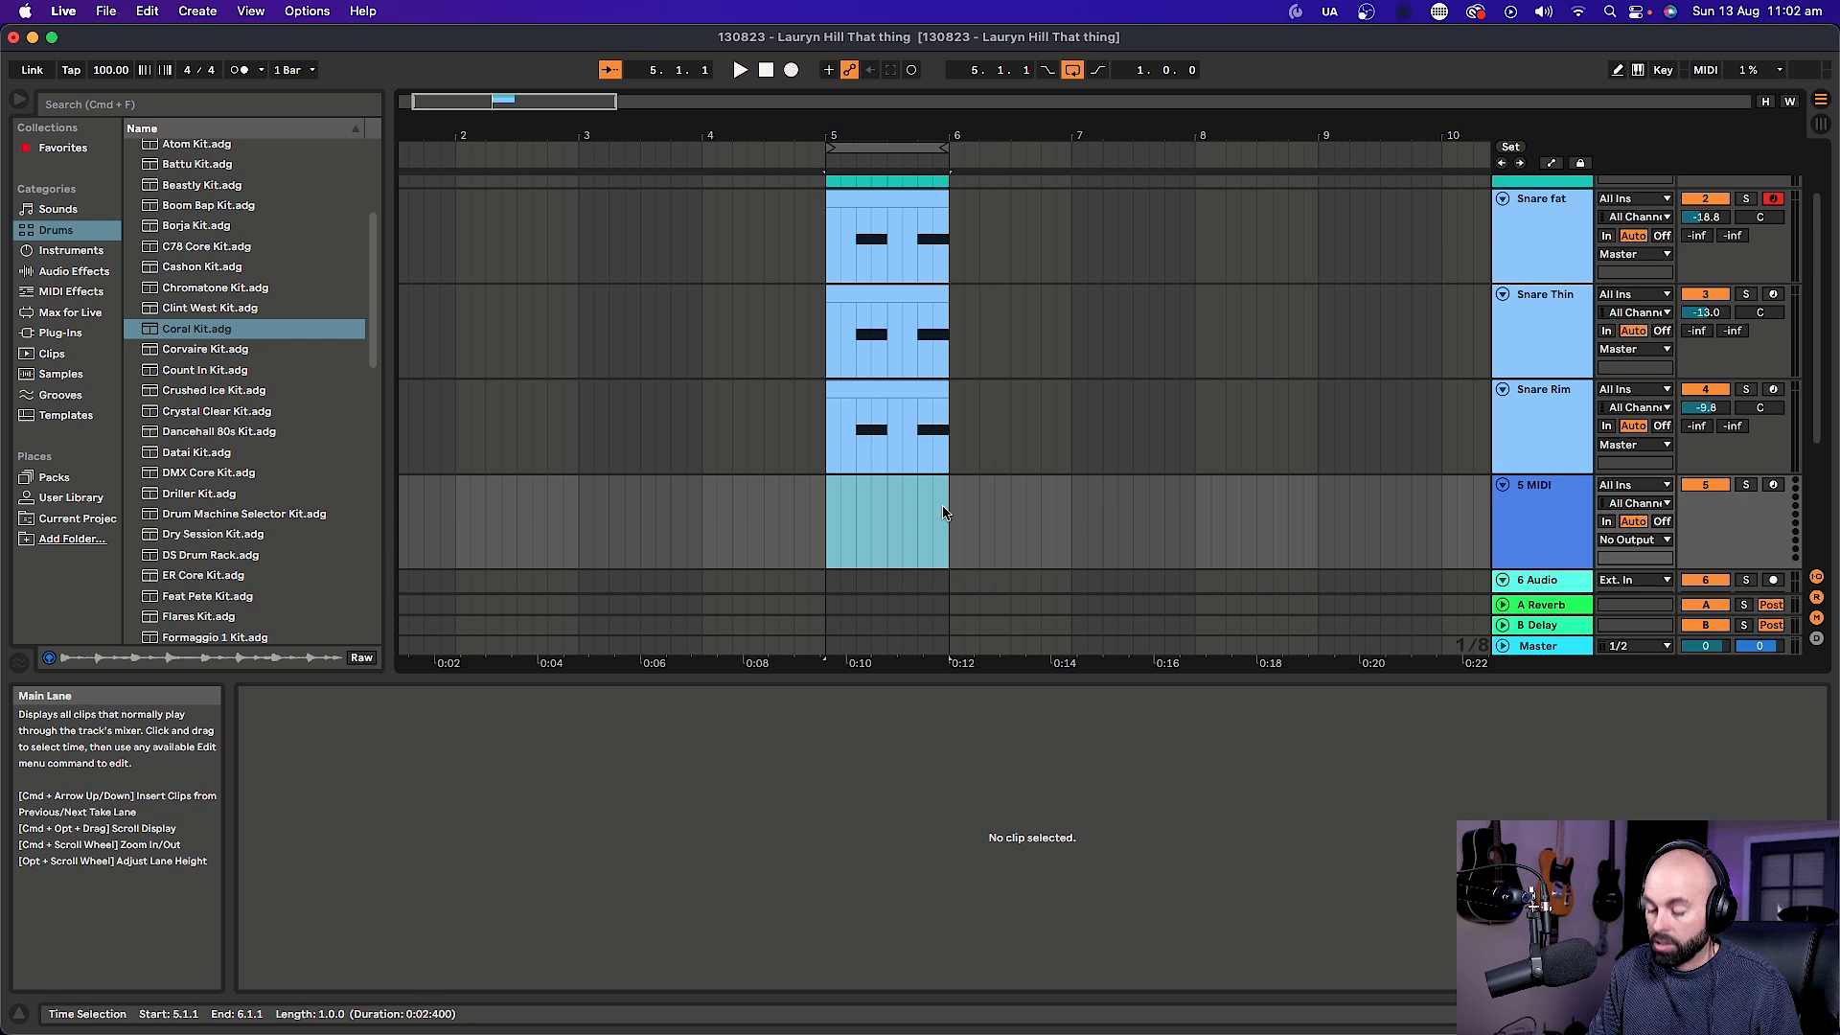
# Create an empty MIDI clip from 5.1.1 to 6.1.1 on the new track and load Clint West Kit.adg onto it.
pyautogui.press('super+shift+m')
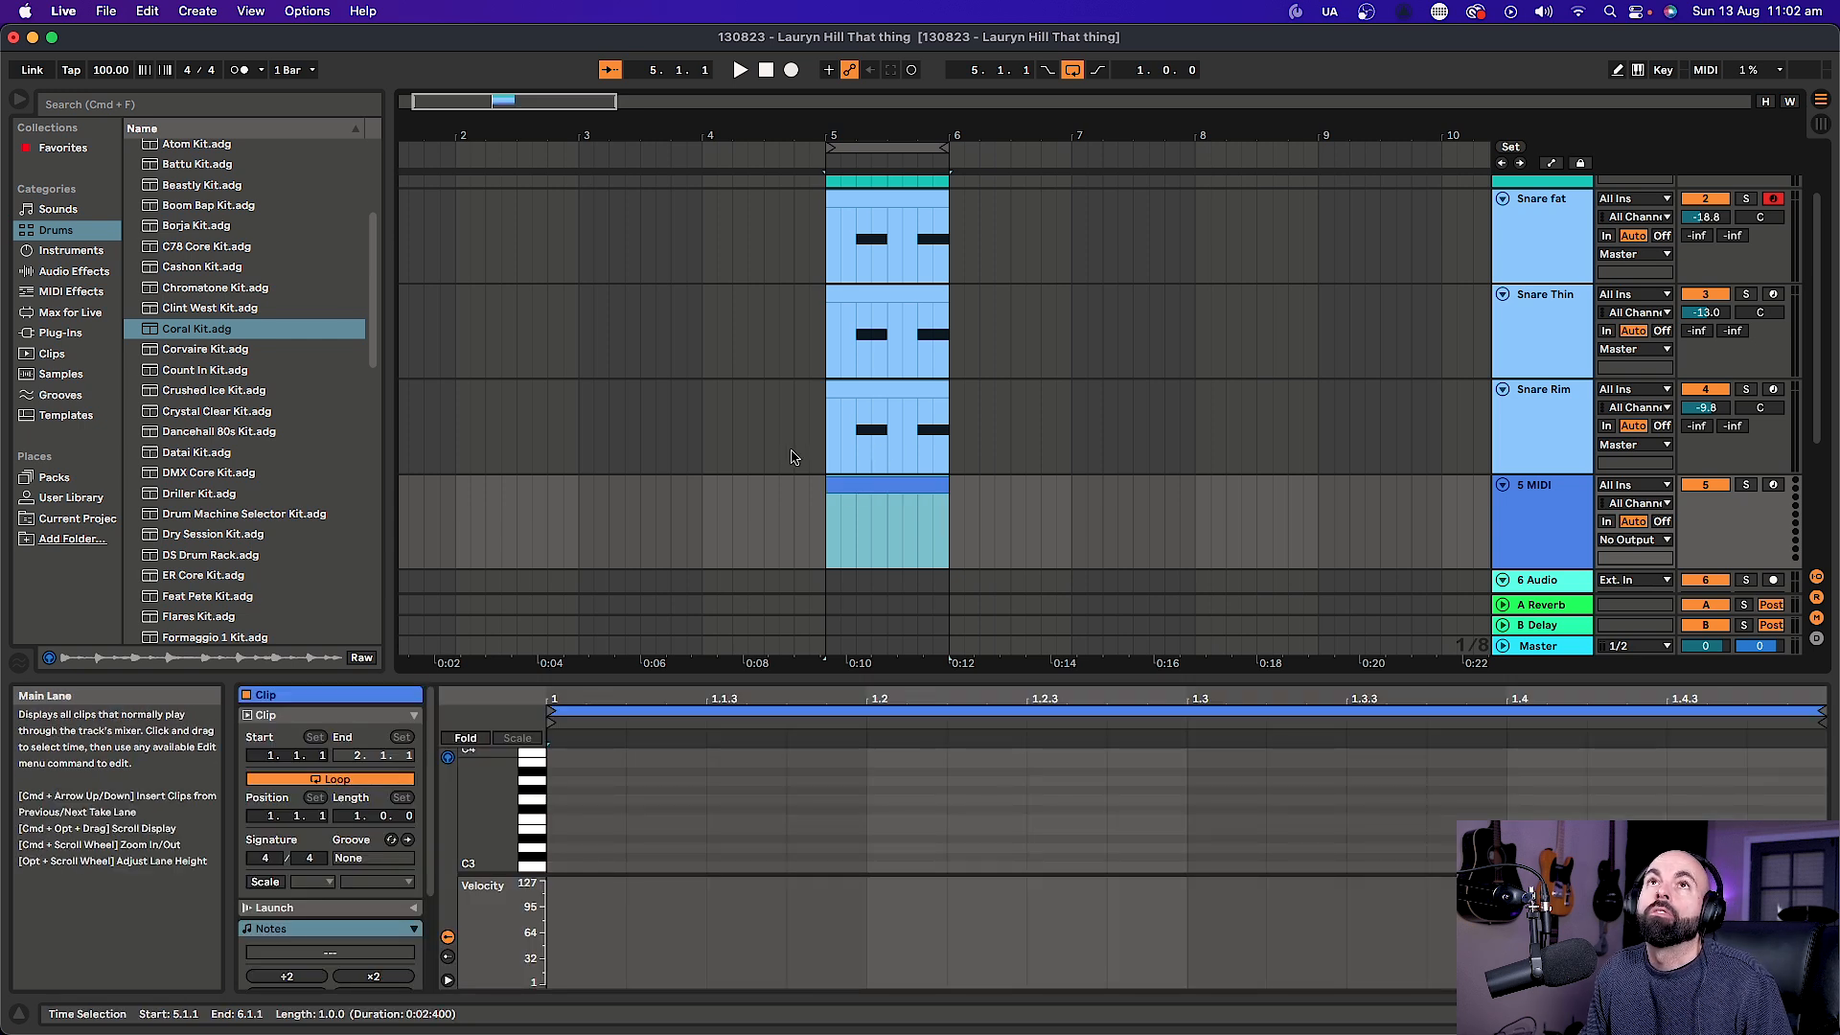
pyautogui.doubleClick(180, 309)
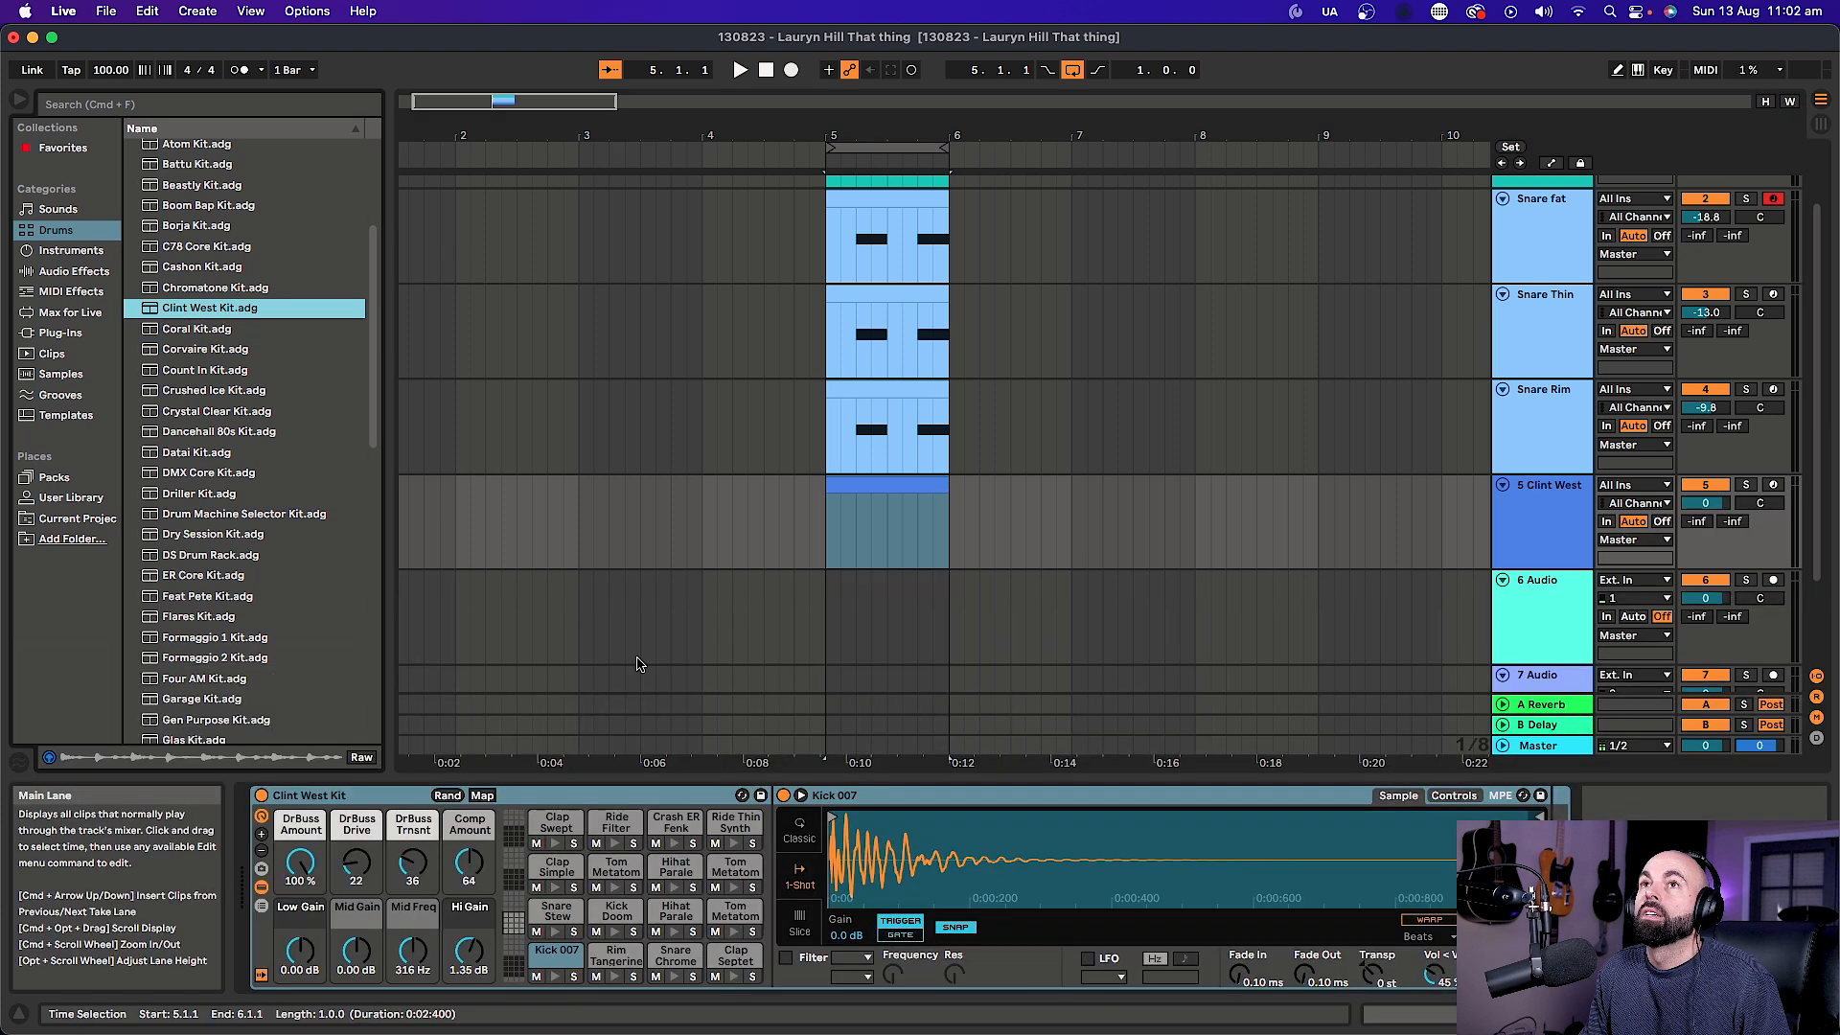
# Open the new clip in an enlarged note editor, add a Kick 007 note at 1.1.1 and play the loop.
pyautogui.click(875, 480)
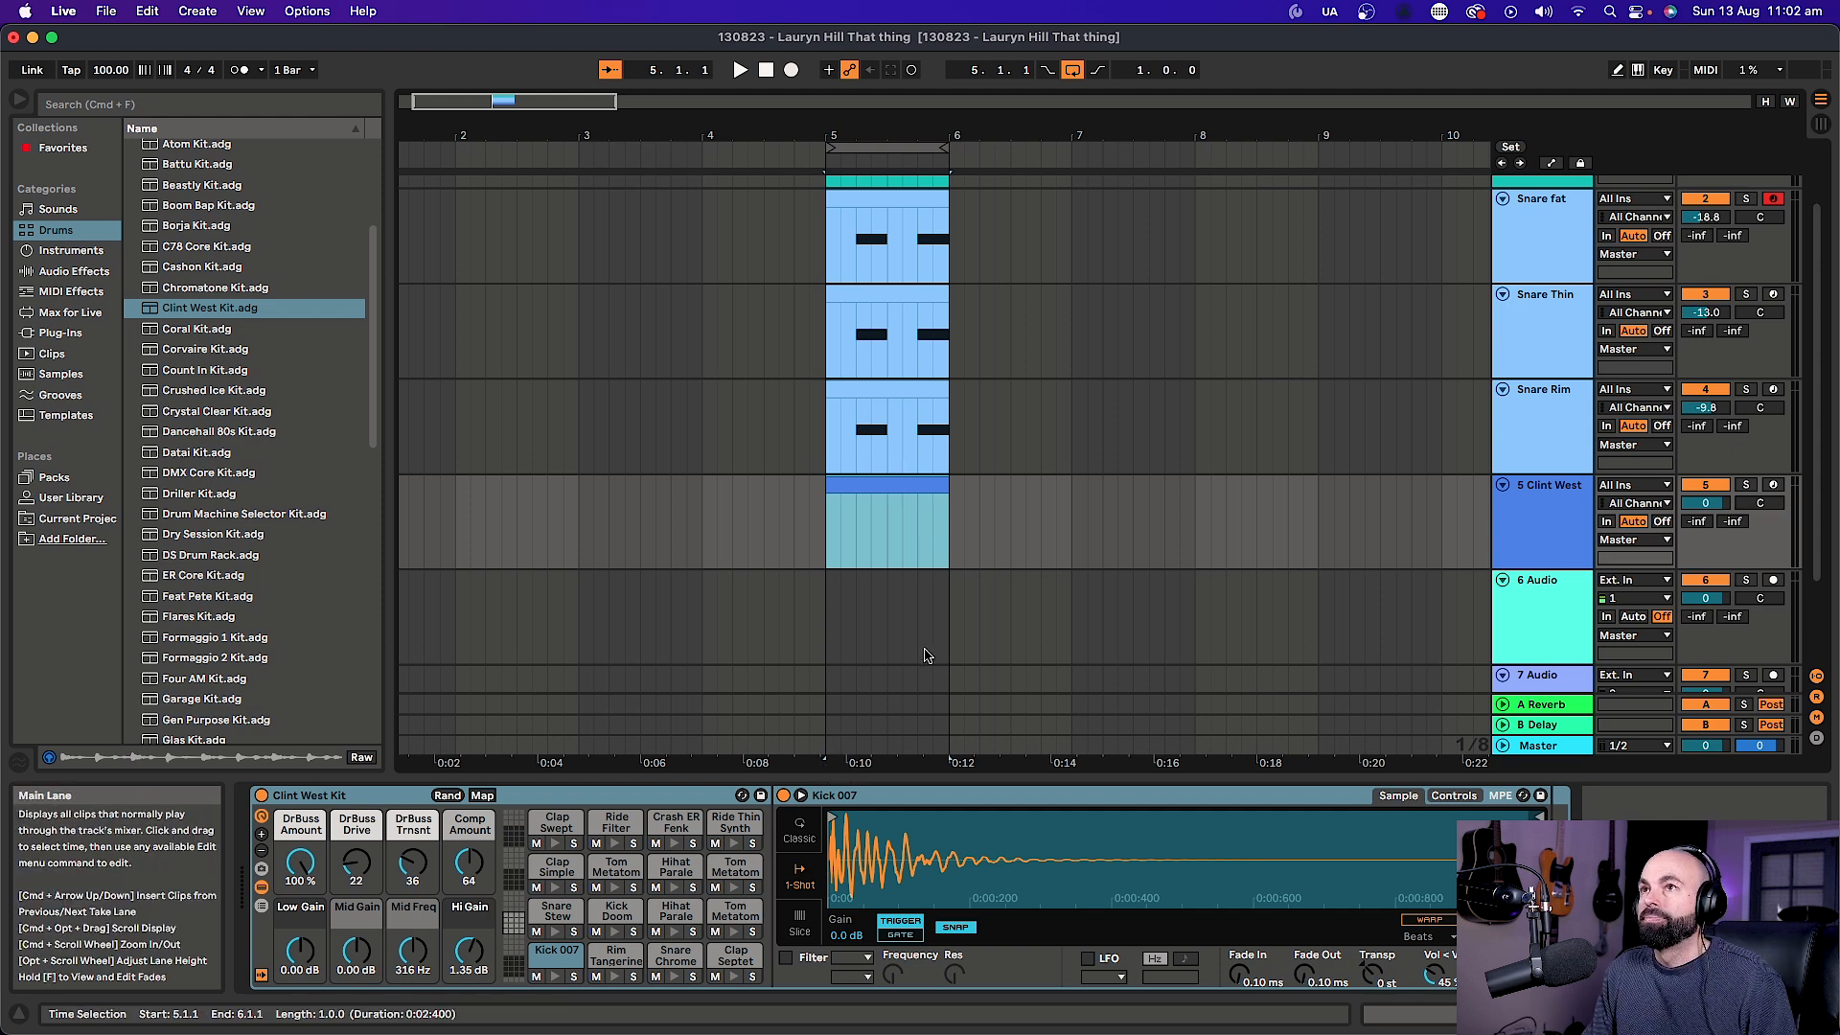
pyautogui.doubleClick(882, 486)
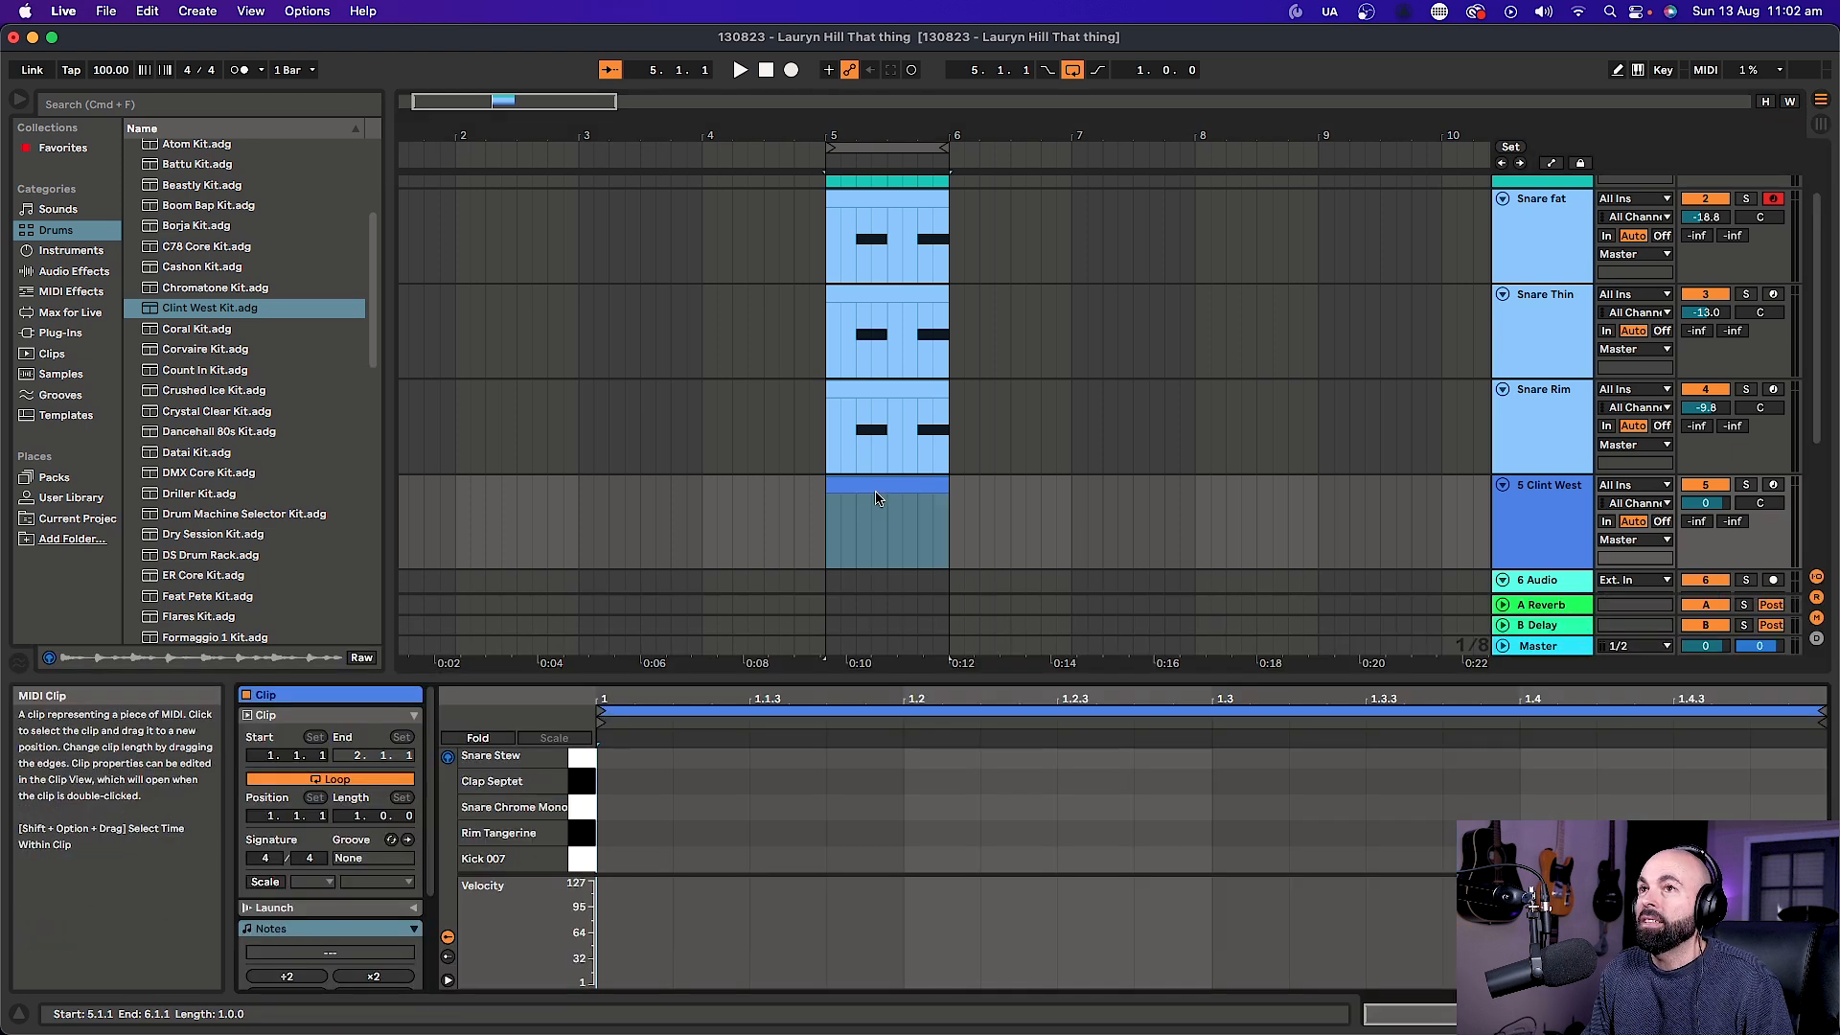
pyautogui.moveTo(841, 678); pyautogui.dragTo(814, 341)
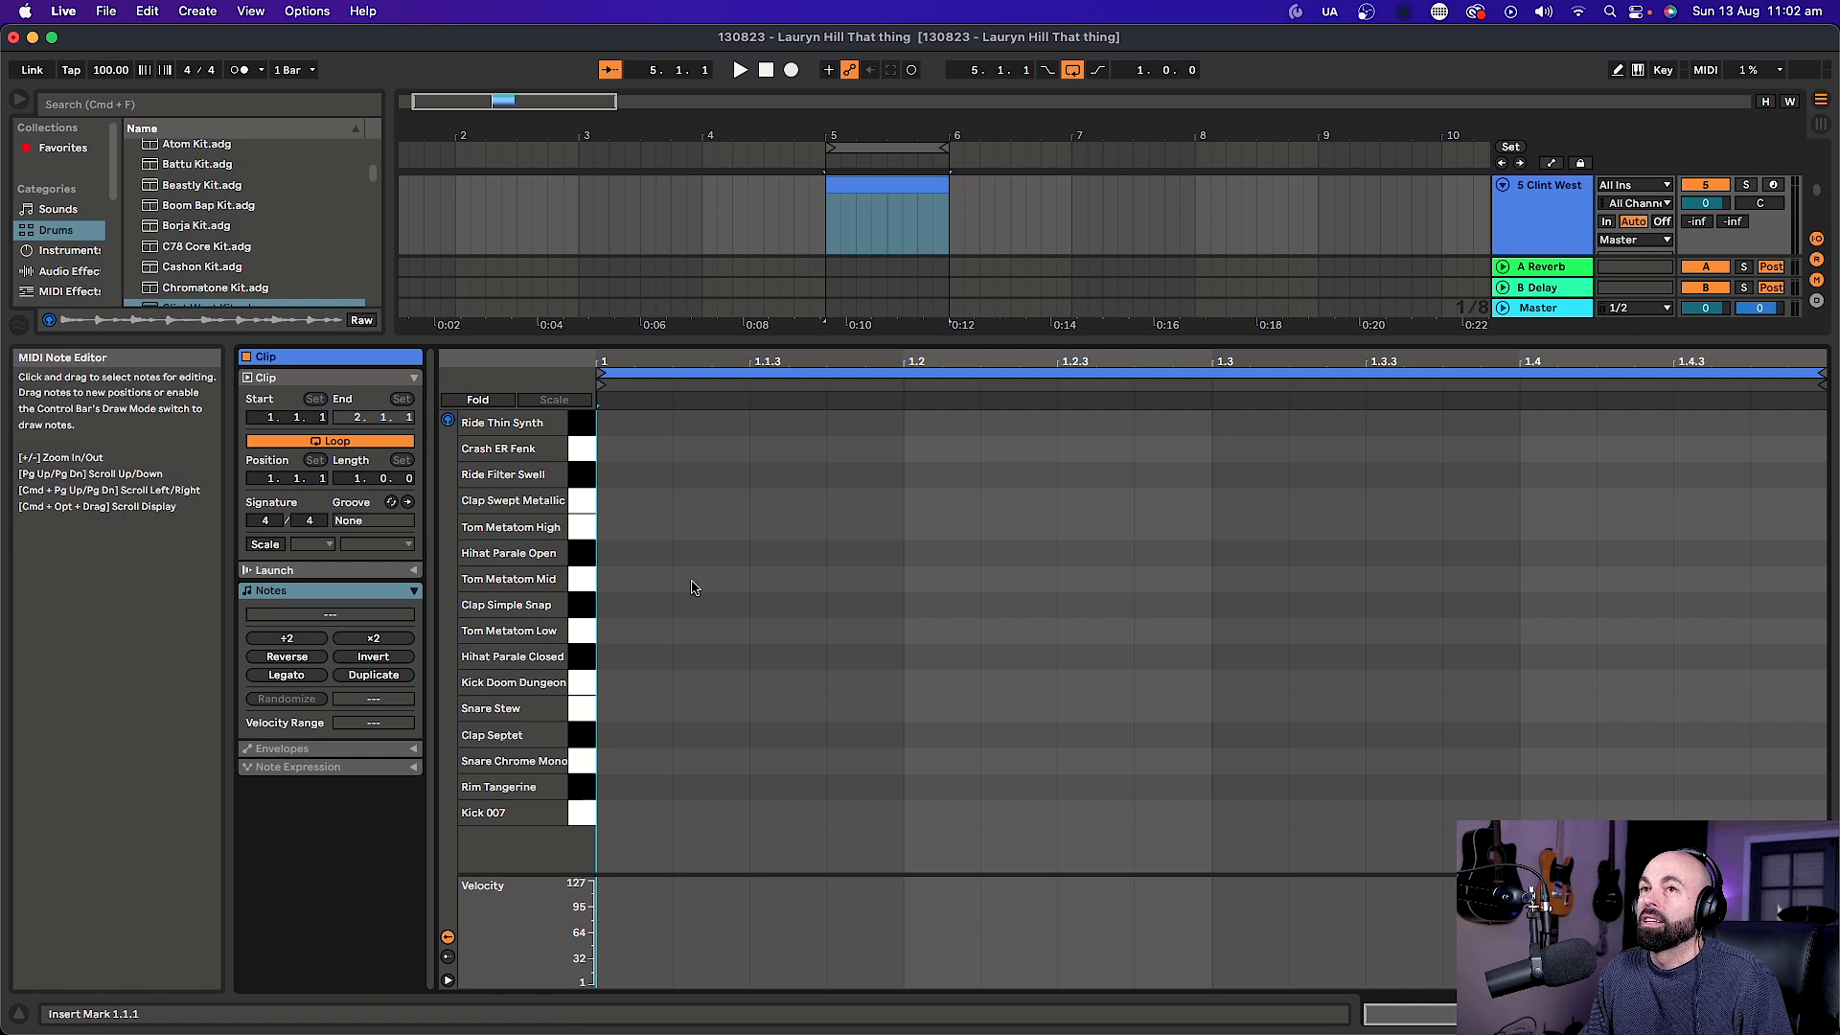
pyautogui.doubleClick(654, 813)
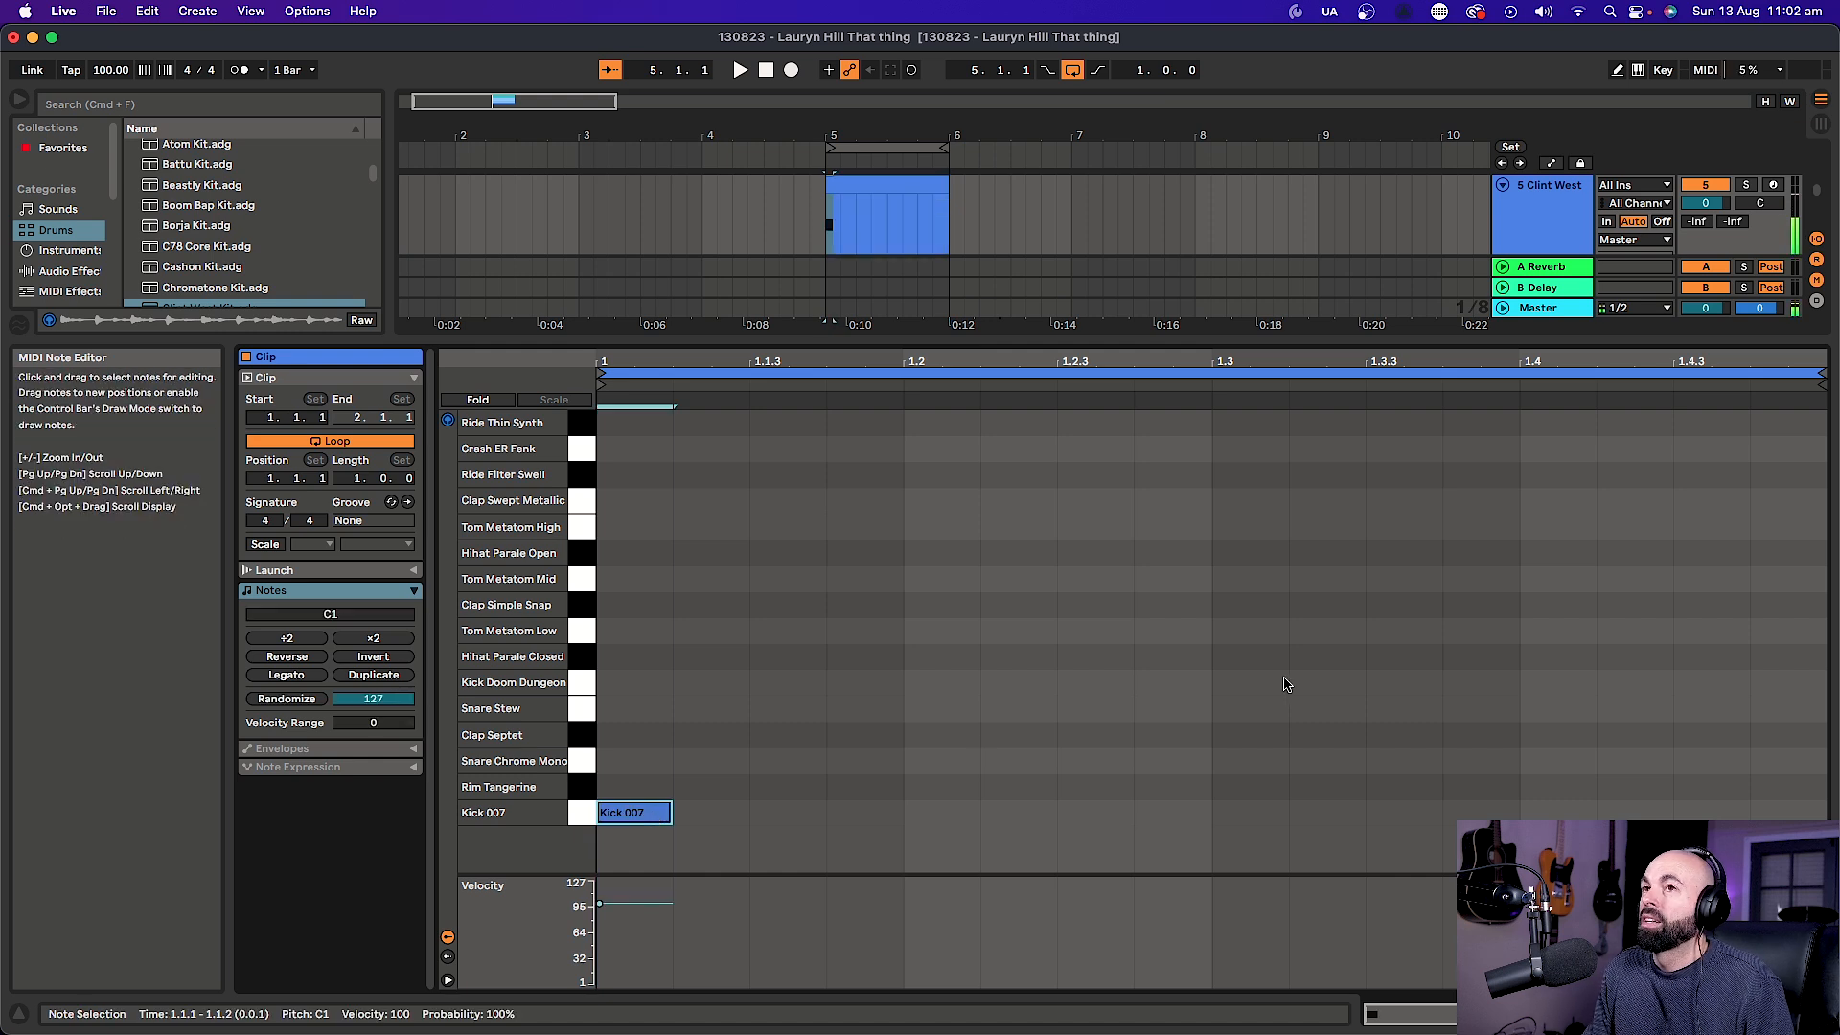
pyautogui.press('space')
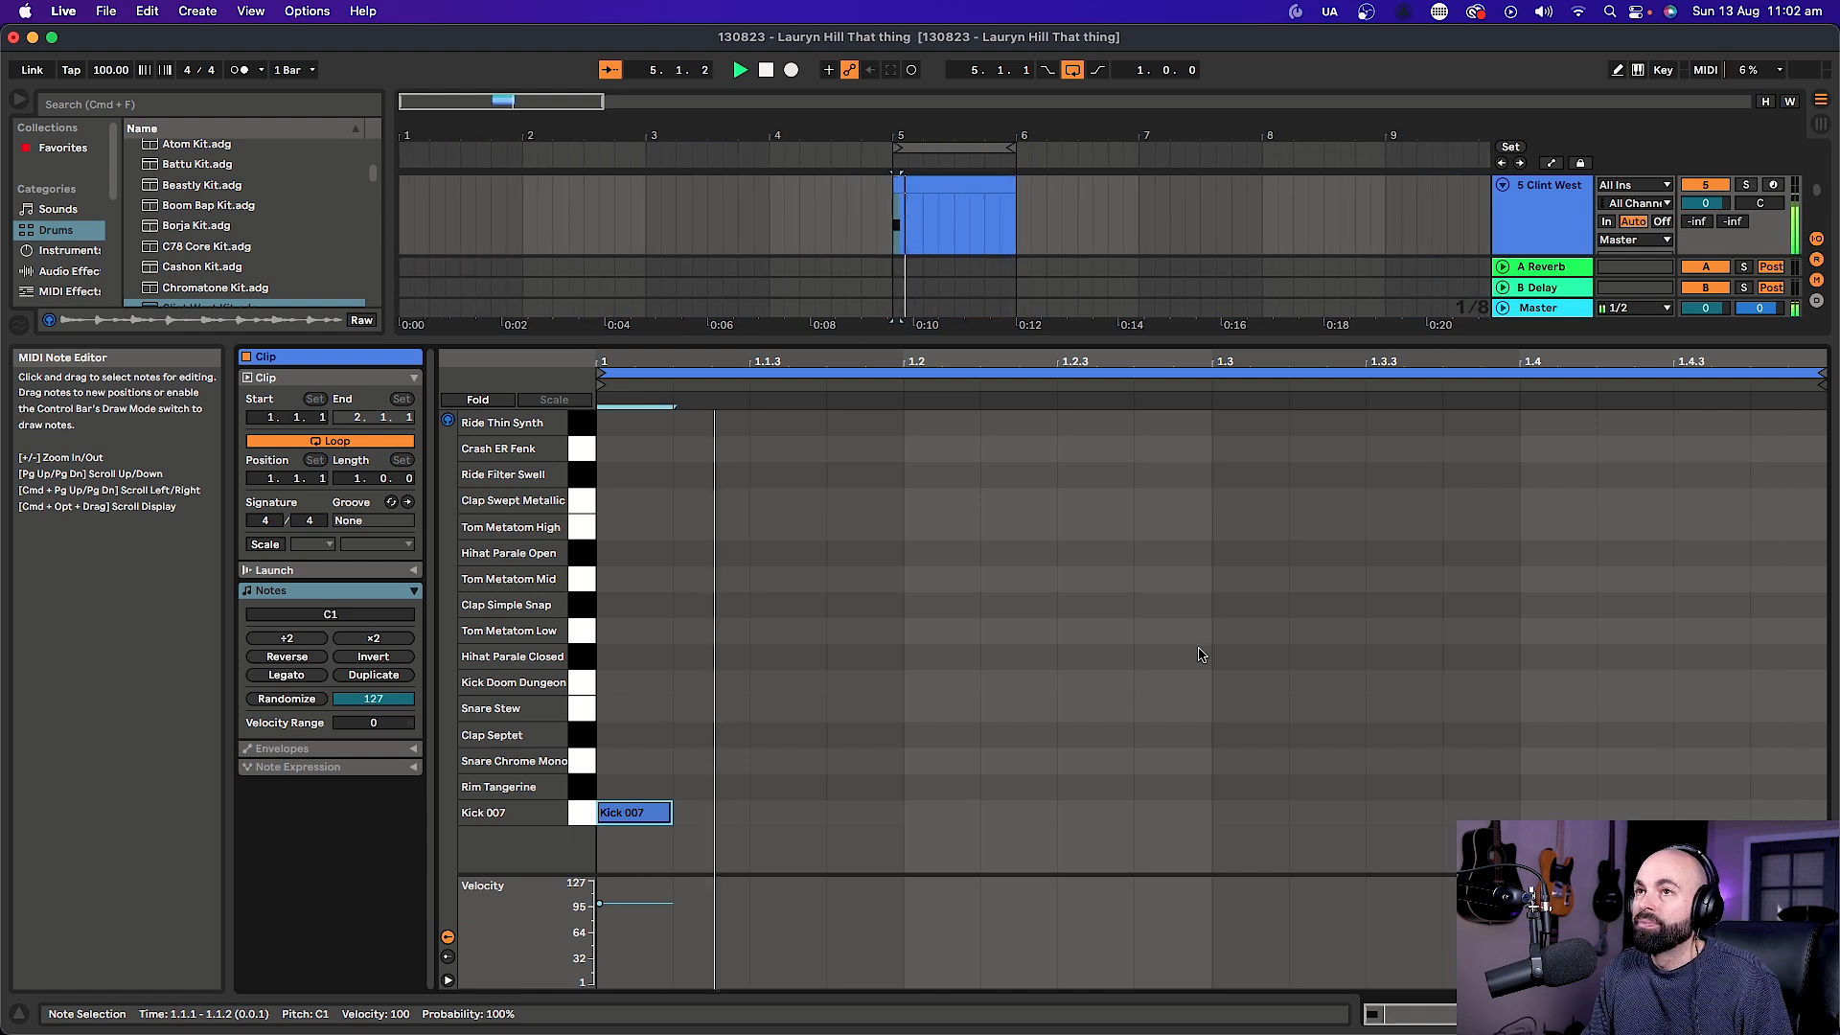
pyautogui.press('space')
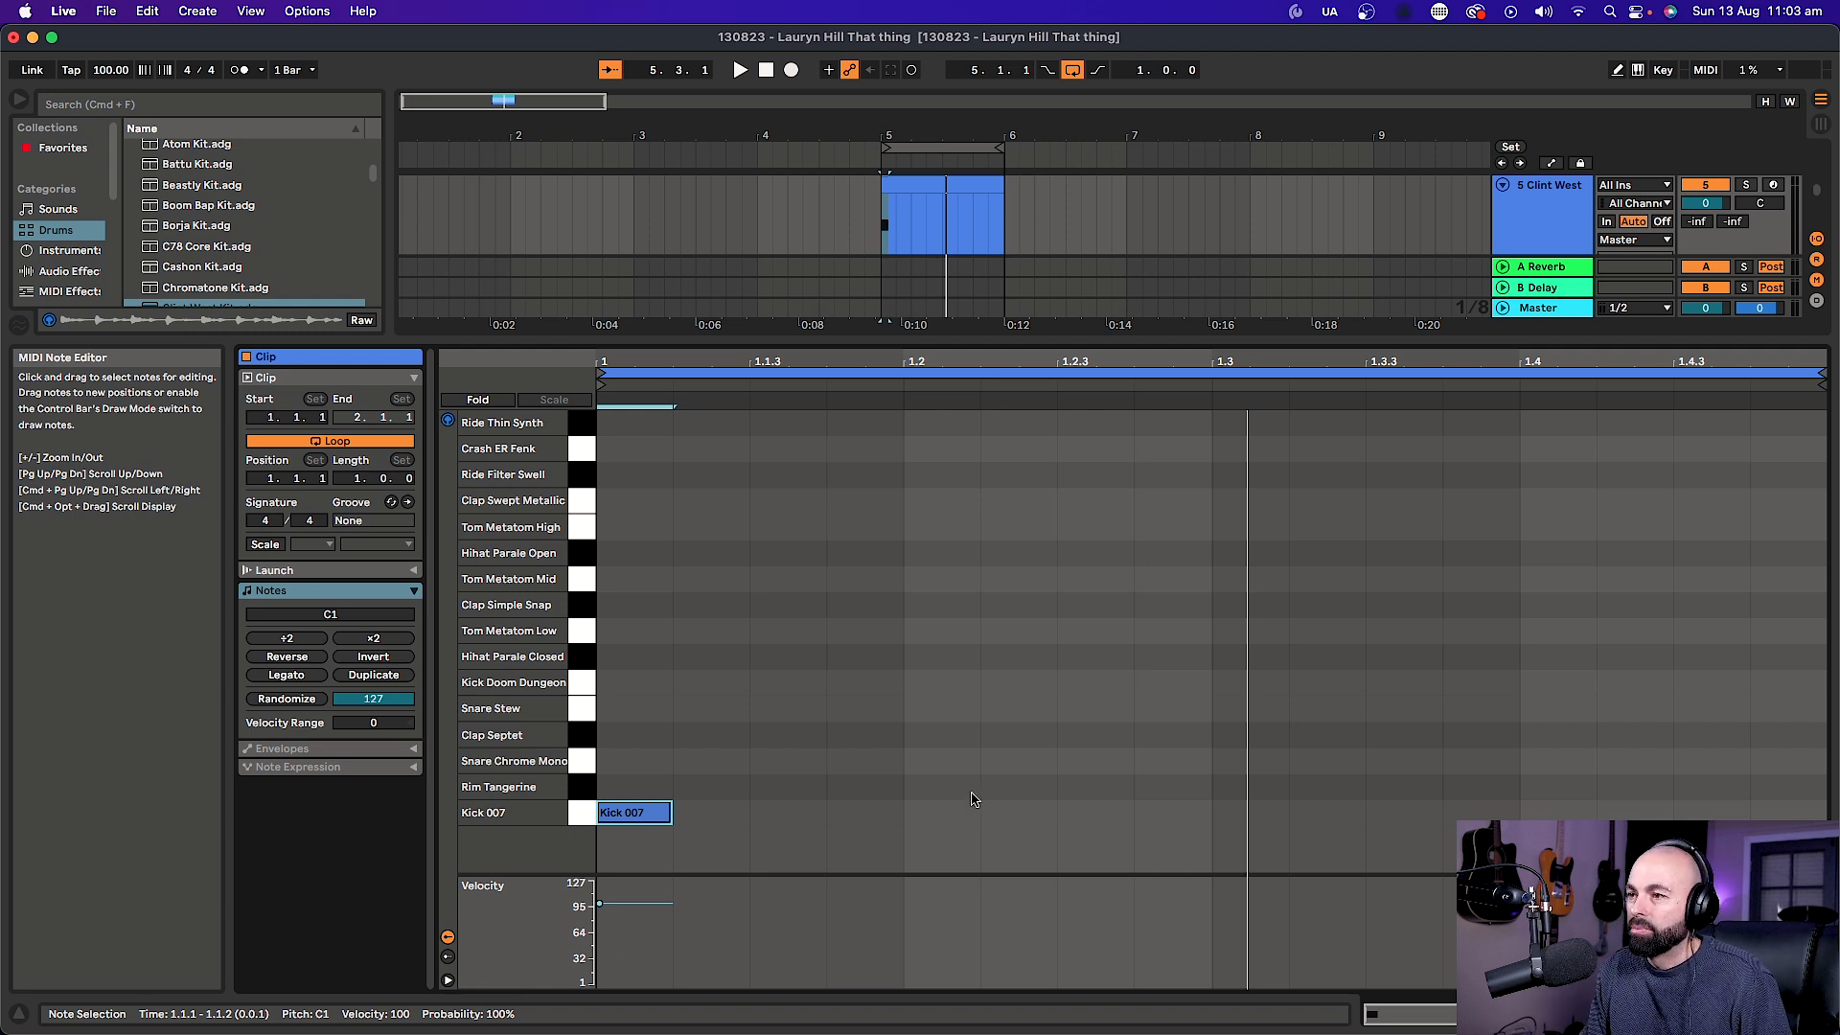
pyautogui.doubleClick(862, 813)
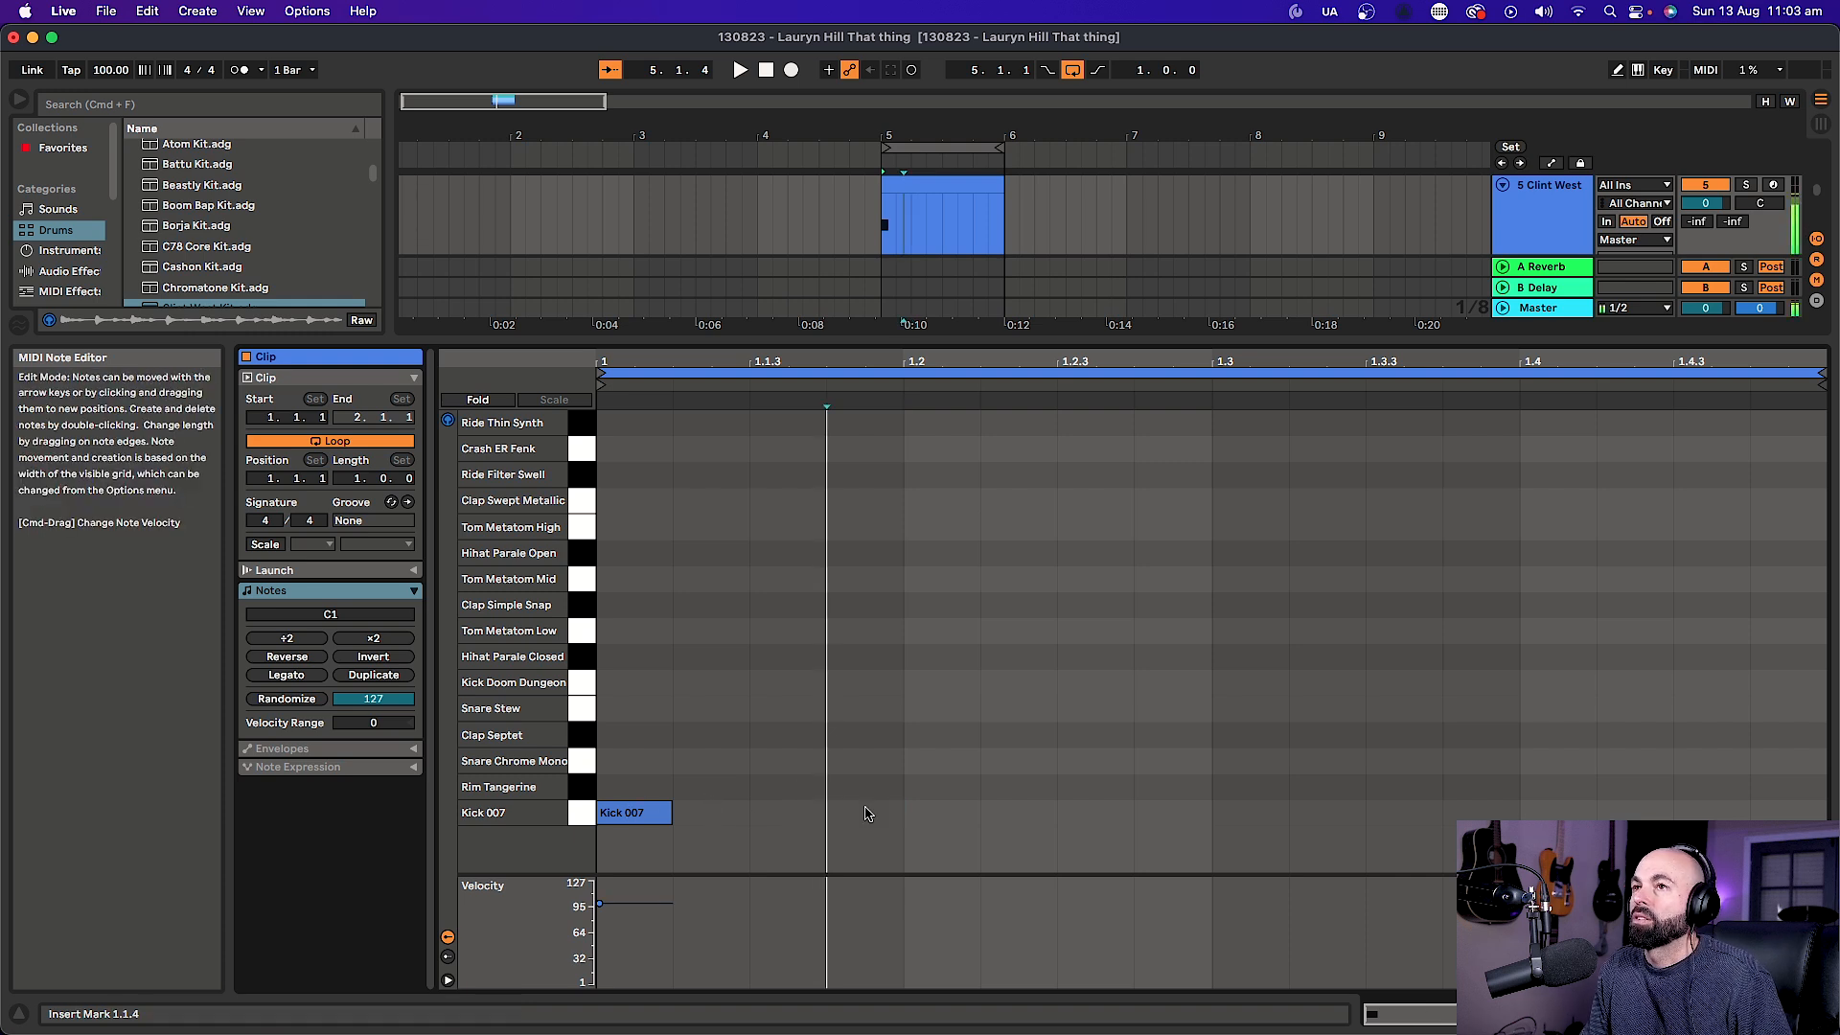
pyautogui.press('Left')
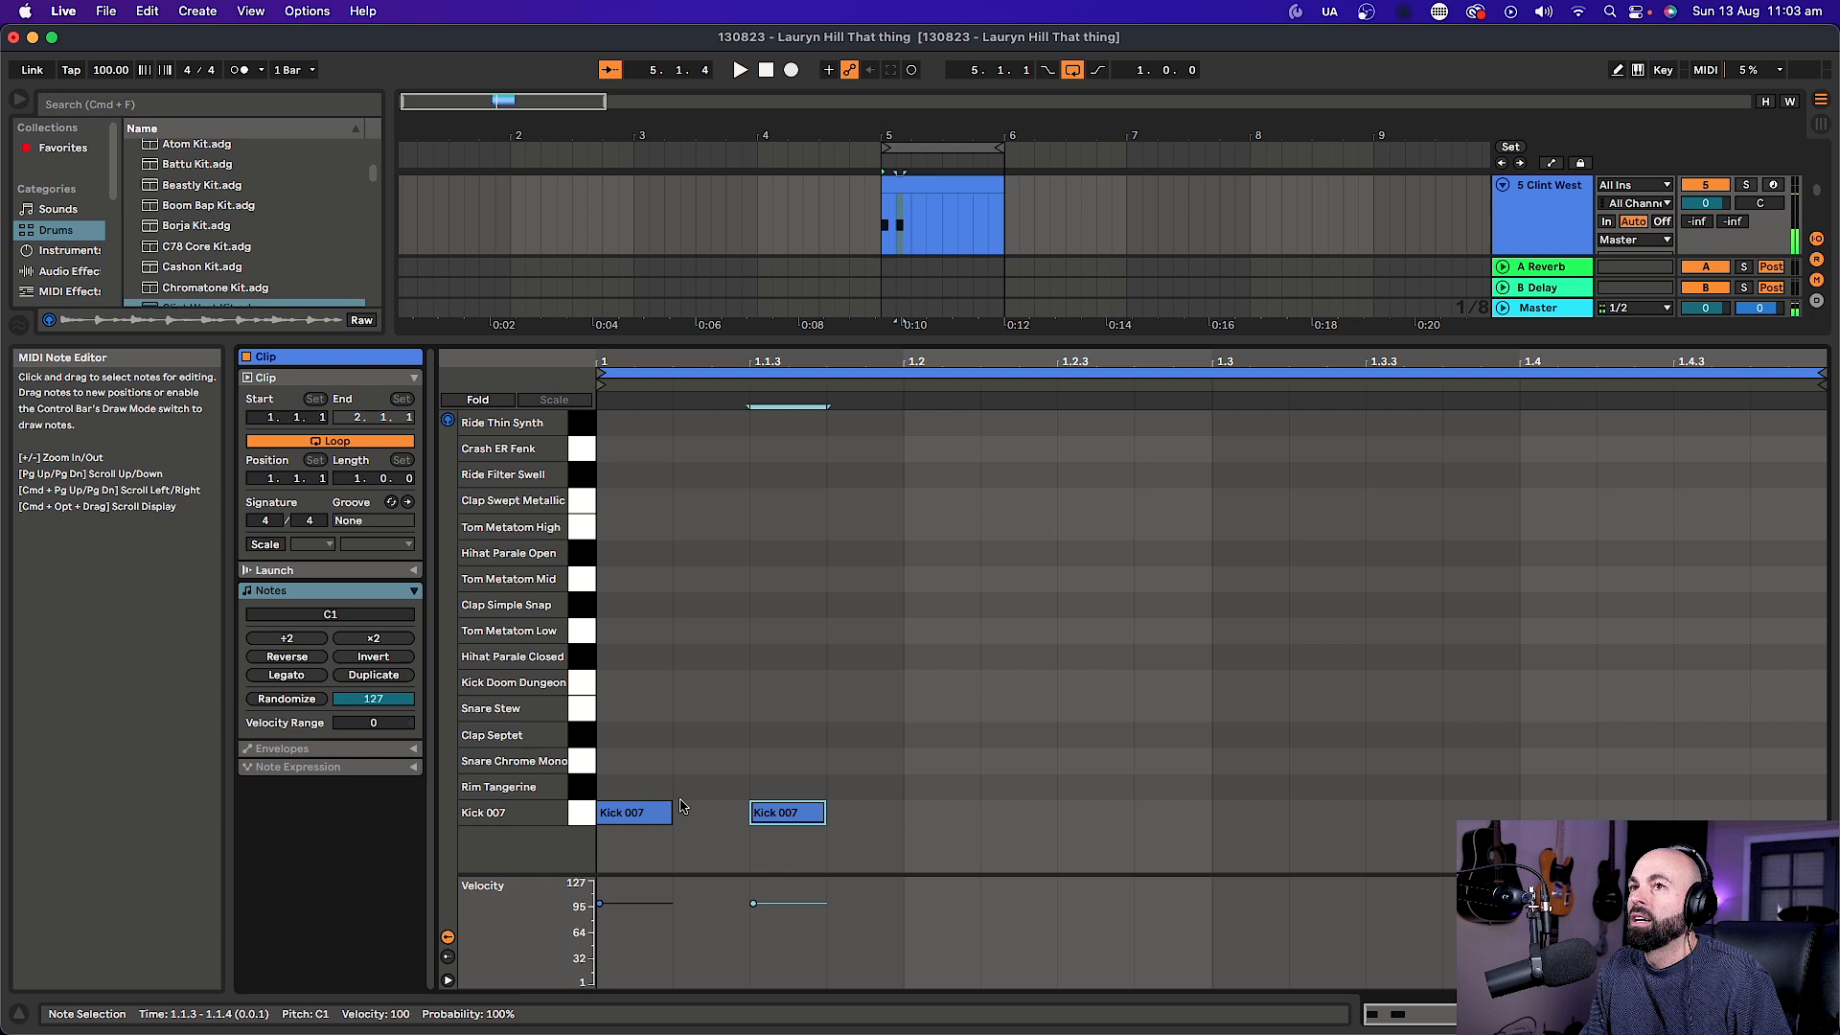
pyautogui.rightClick(922, 797)
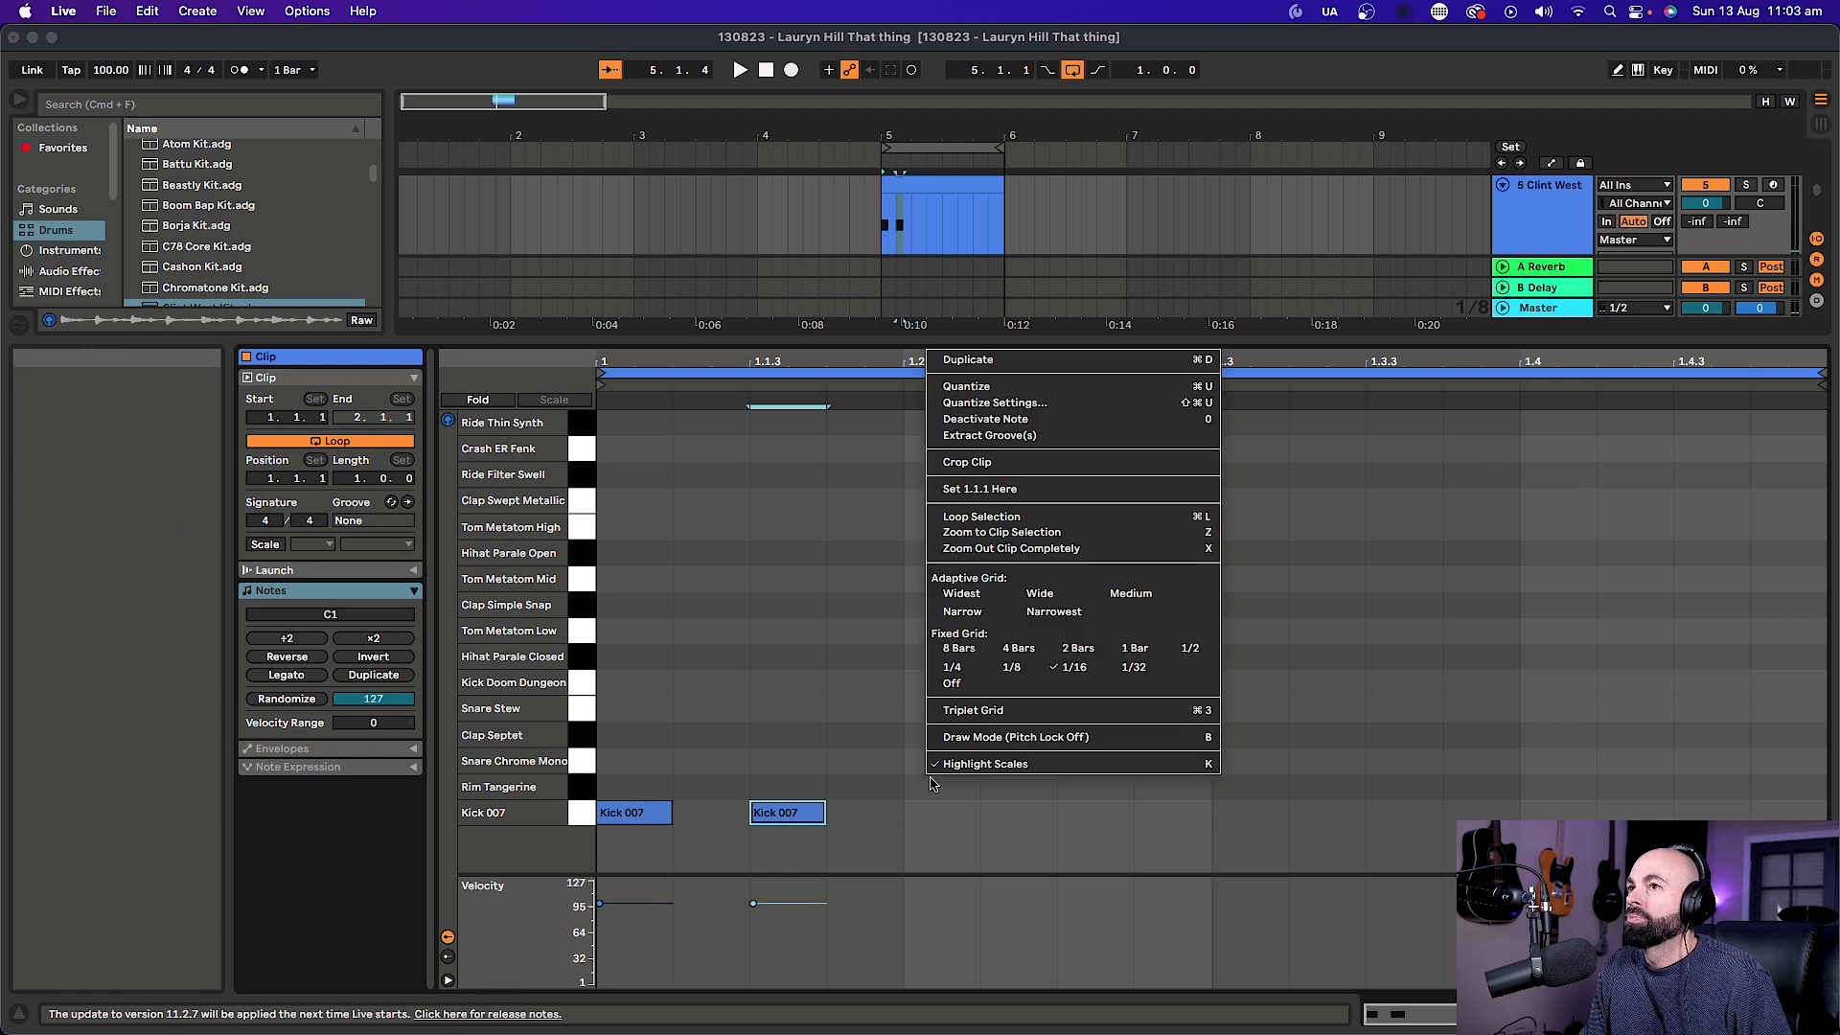
pyautogui.click(1014, 682)
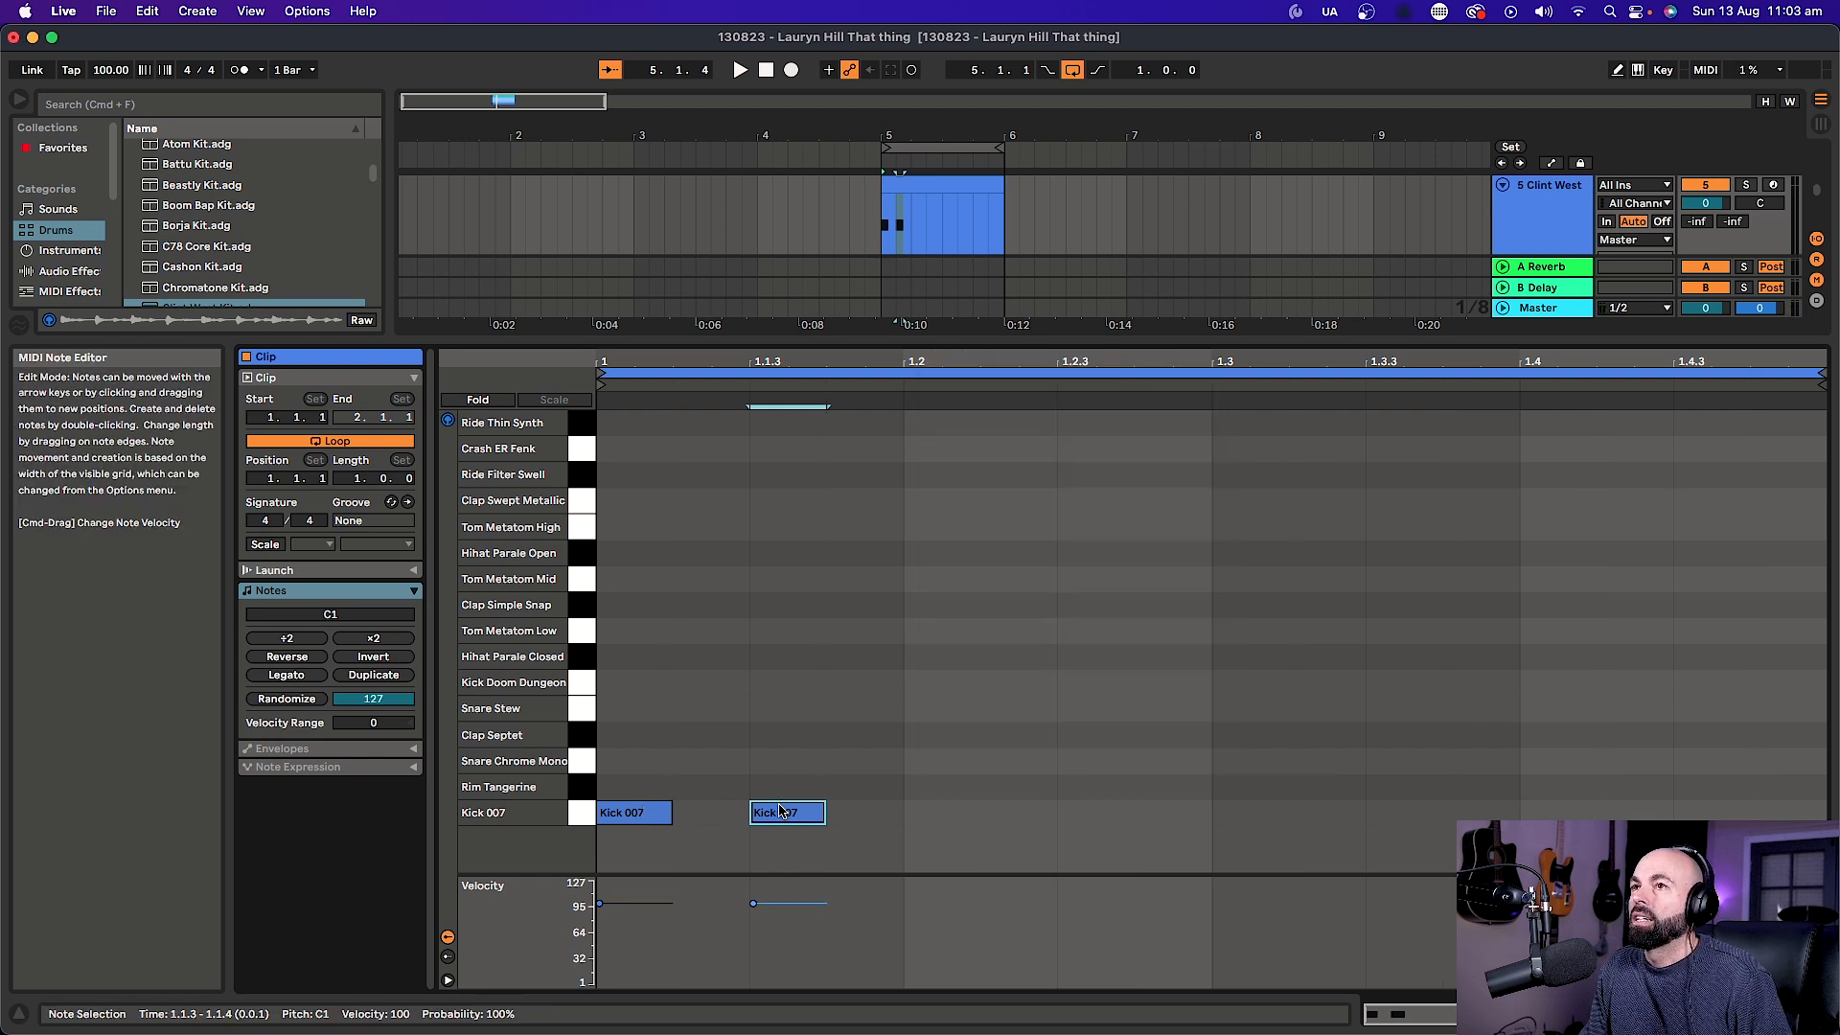
pyautogui.rightClick(915, 697)
pyautogui.click(1006, 612)
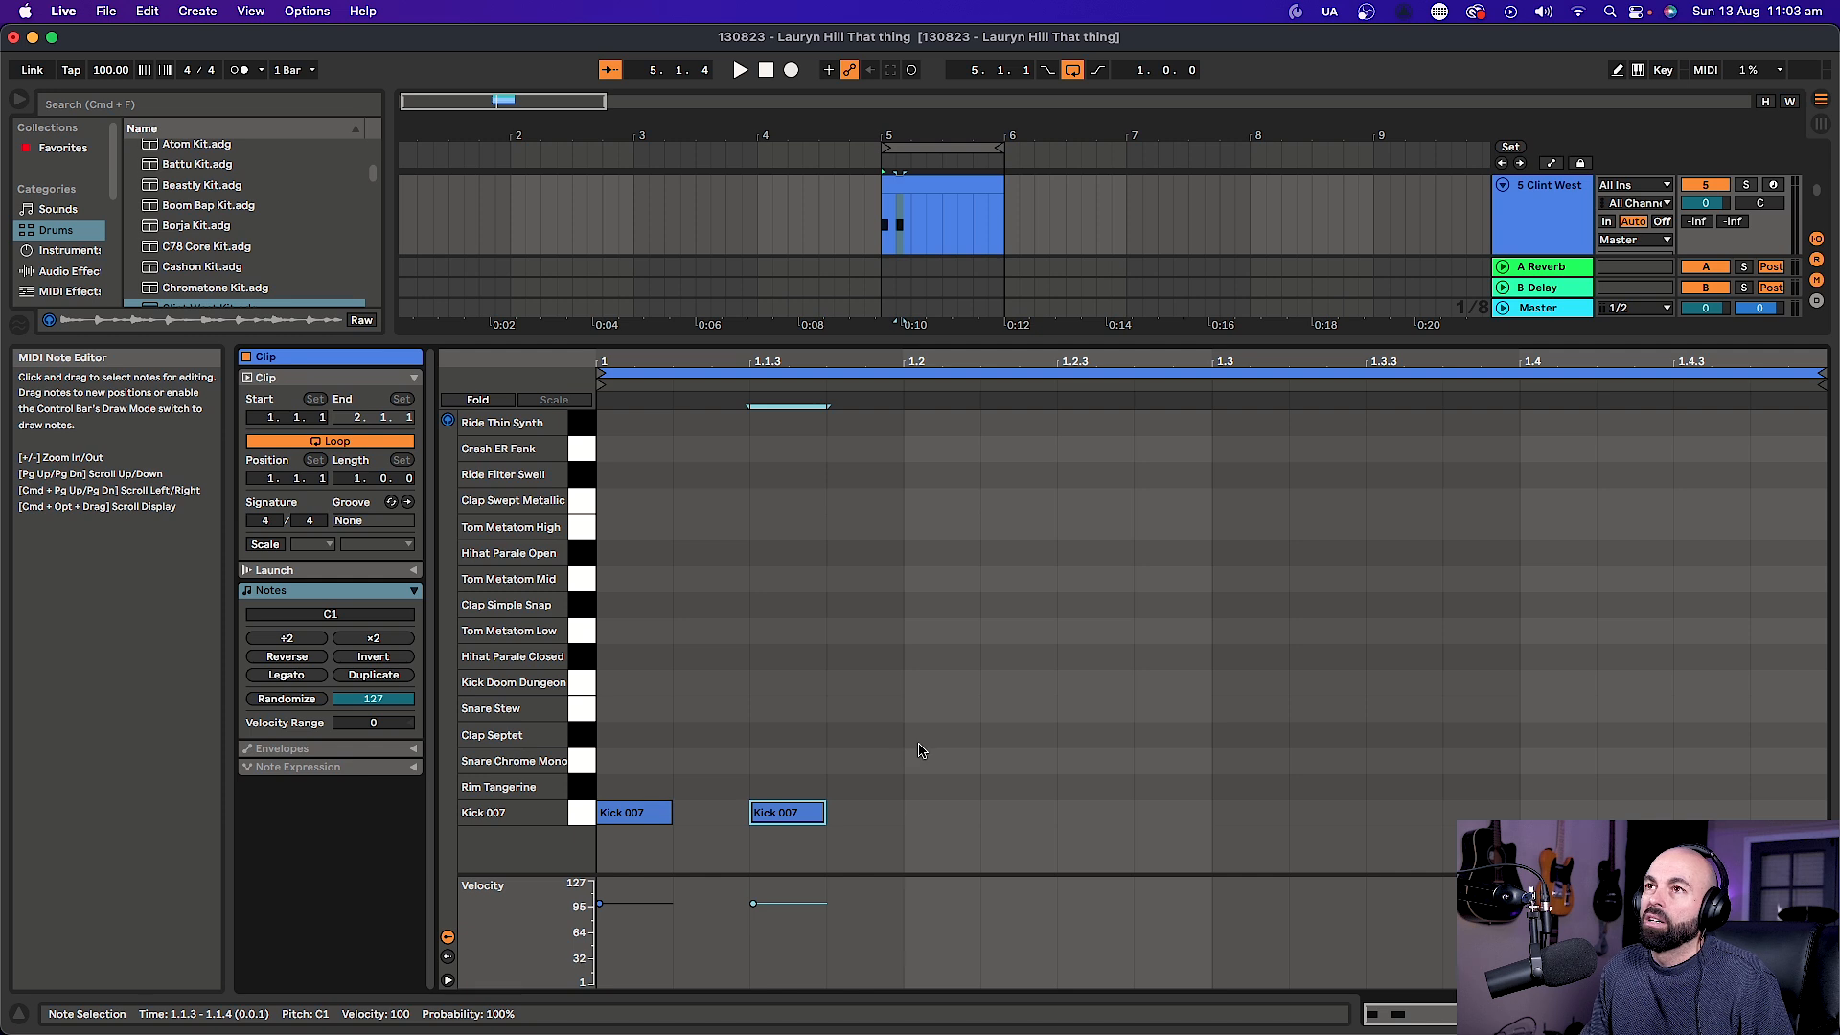
pyautogui.doubleClick(790, 813)
# Add Kick 007 notes at 1.1.4 and 1.2.3, playing the loop between the two placements.
pyautogui.click(881, 810)
pyautogui.doubleClick(881, 811)
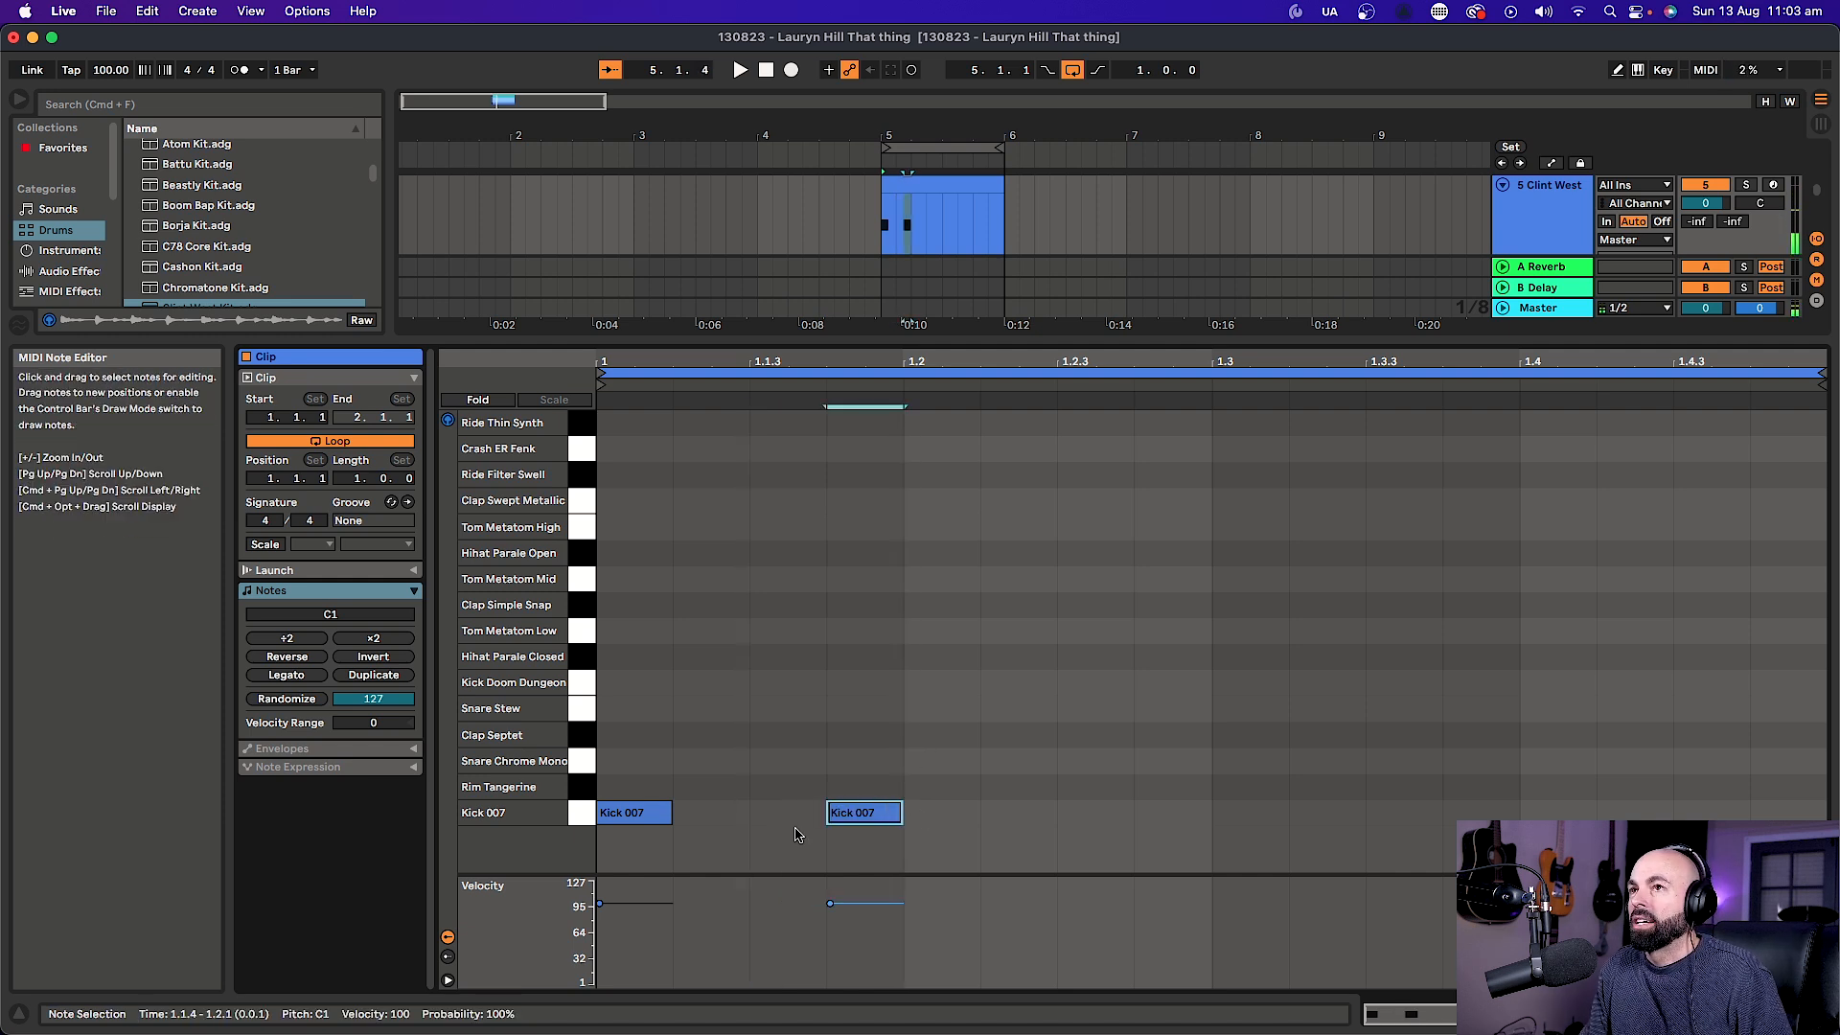
pyautogui.press('space')
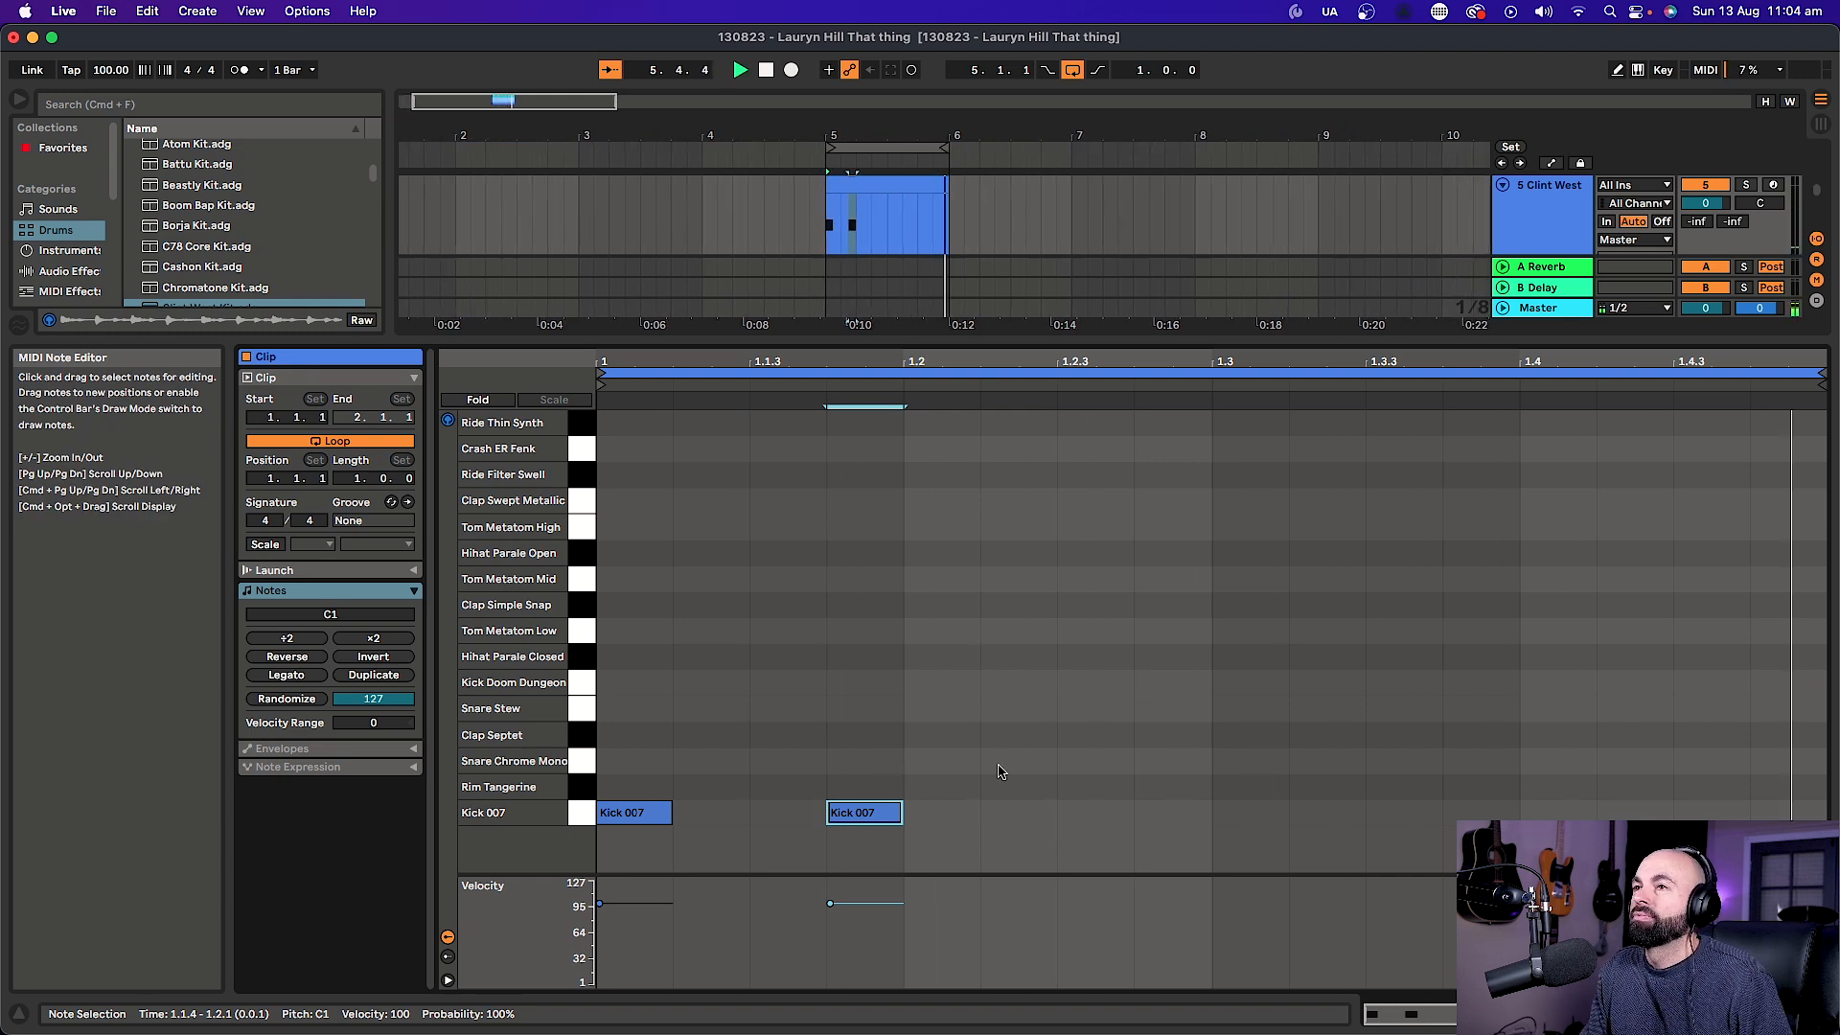
pyautogui.doubleClick(1071, 813)
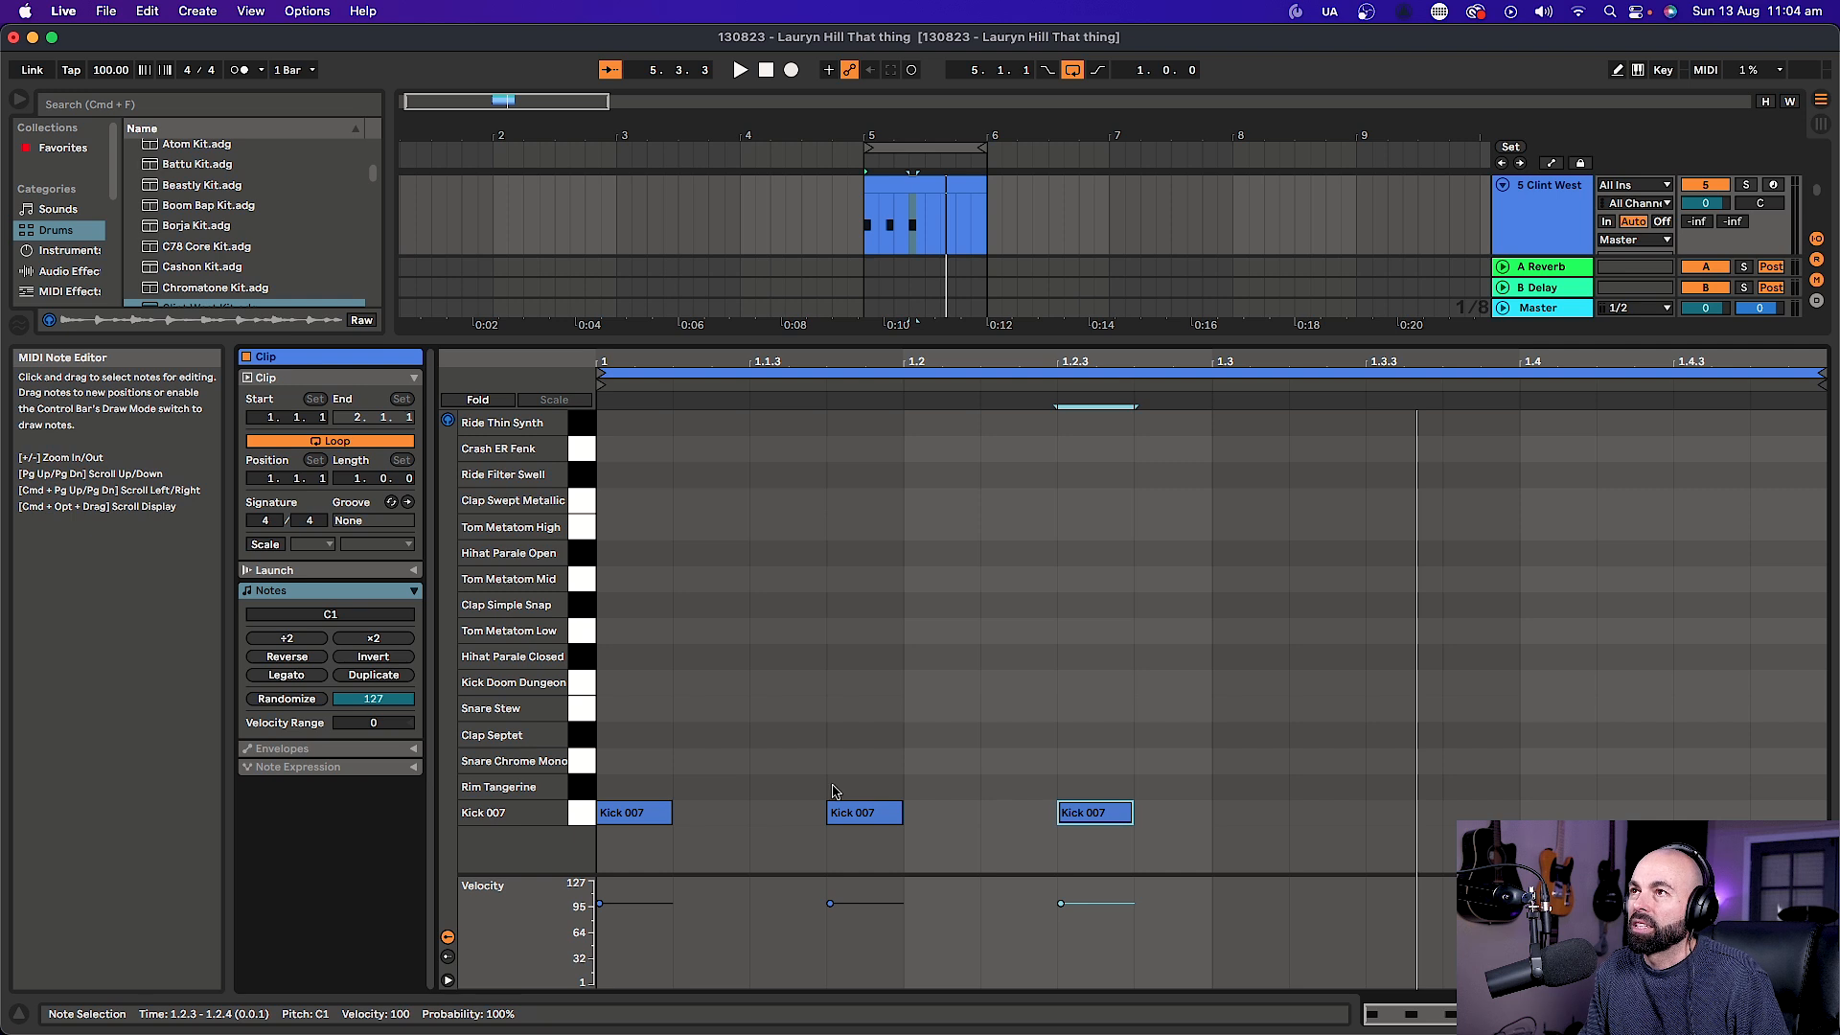
# Play the loop with the mixer shown and set Clint West to -6.0 dB, Hats to -13.1 dB and Snare Rim to -9.0 dB.
pyautogui.press('Tab')
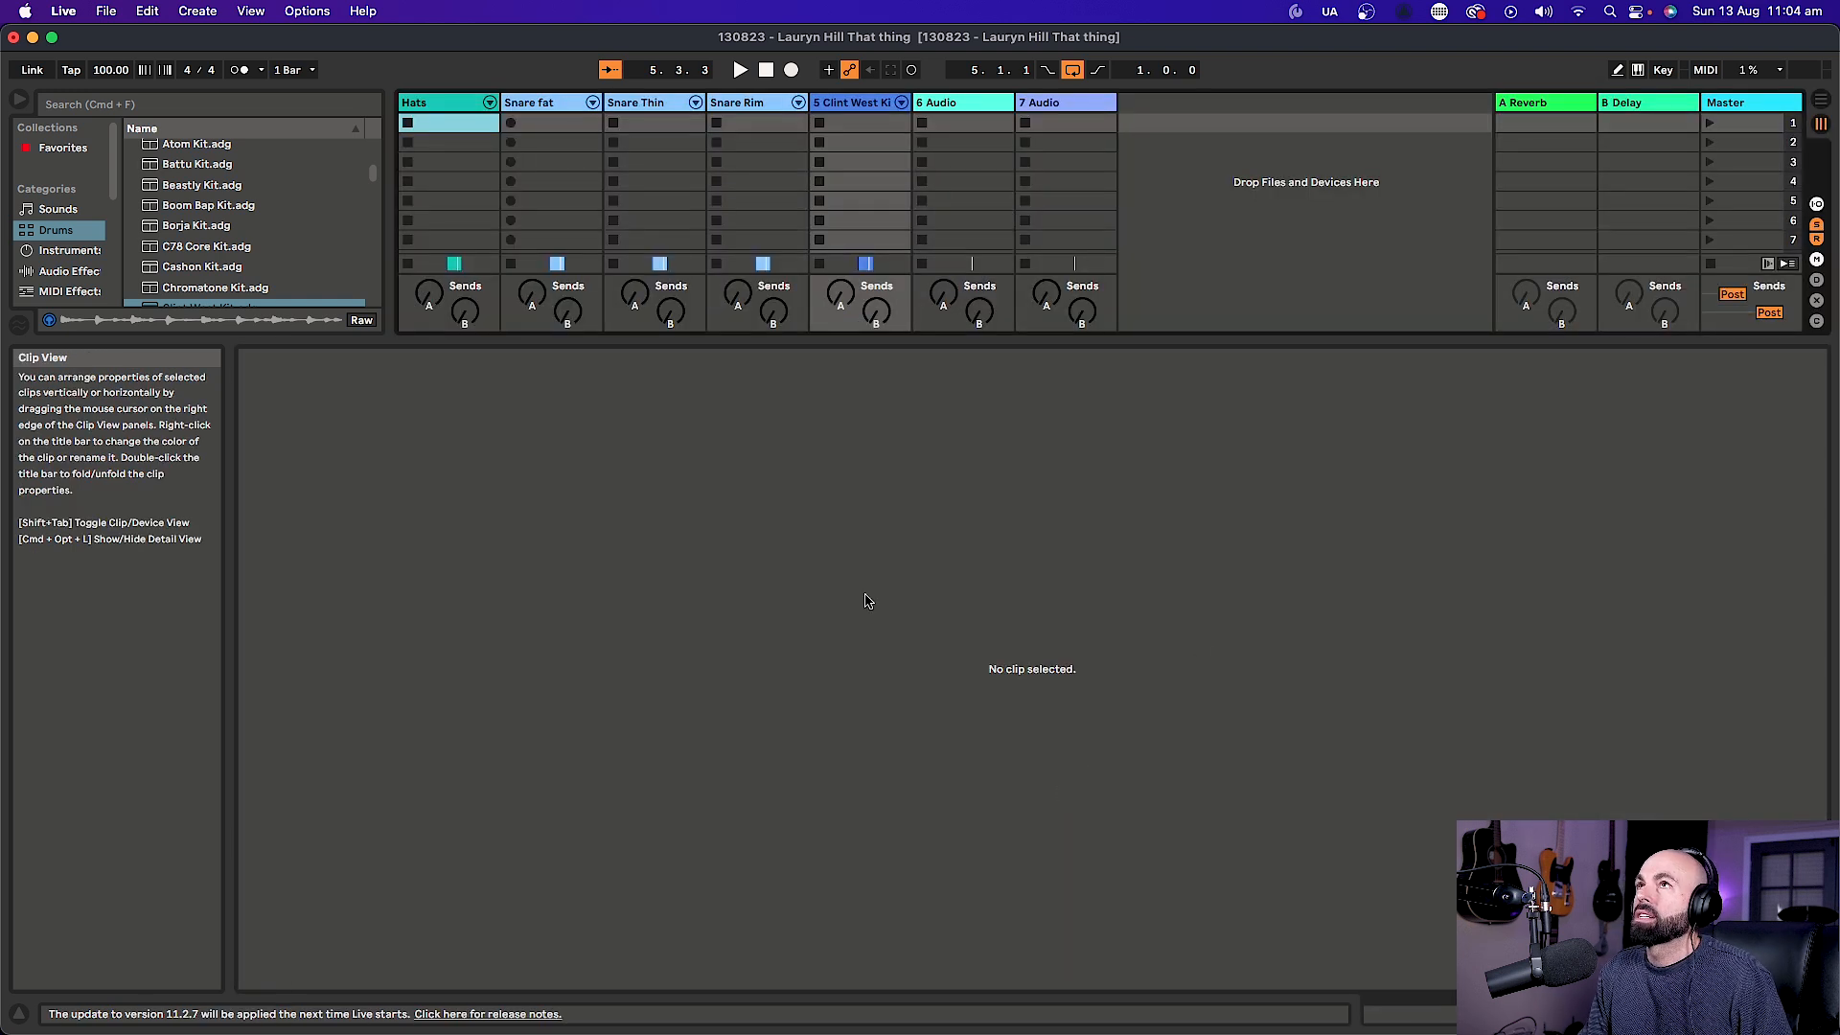
pyautogui.press('Tab')
pyautogui.moveTo(1187, 340); pyautogui.dragTo(1190, 713)
pyautogui.doubleClick(1500, 357)
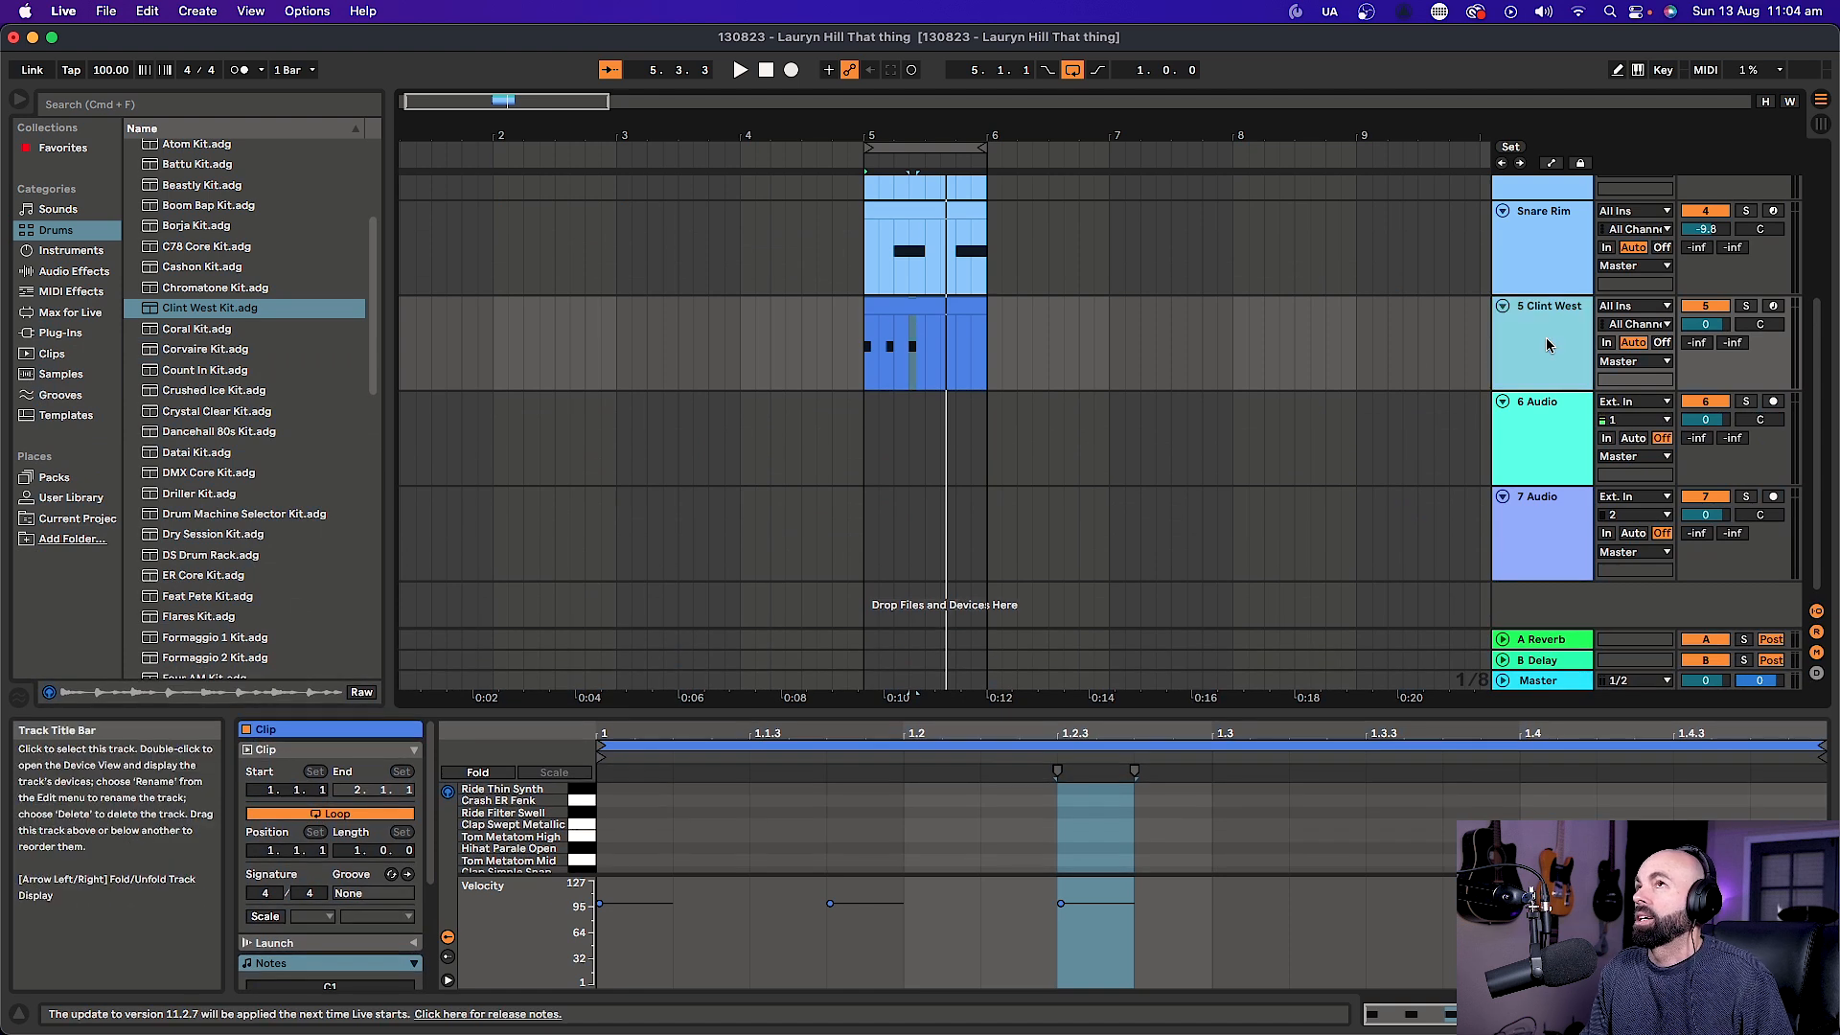
pyautogui.press('Tab')
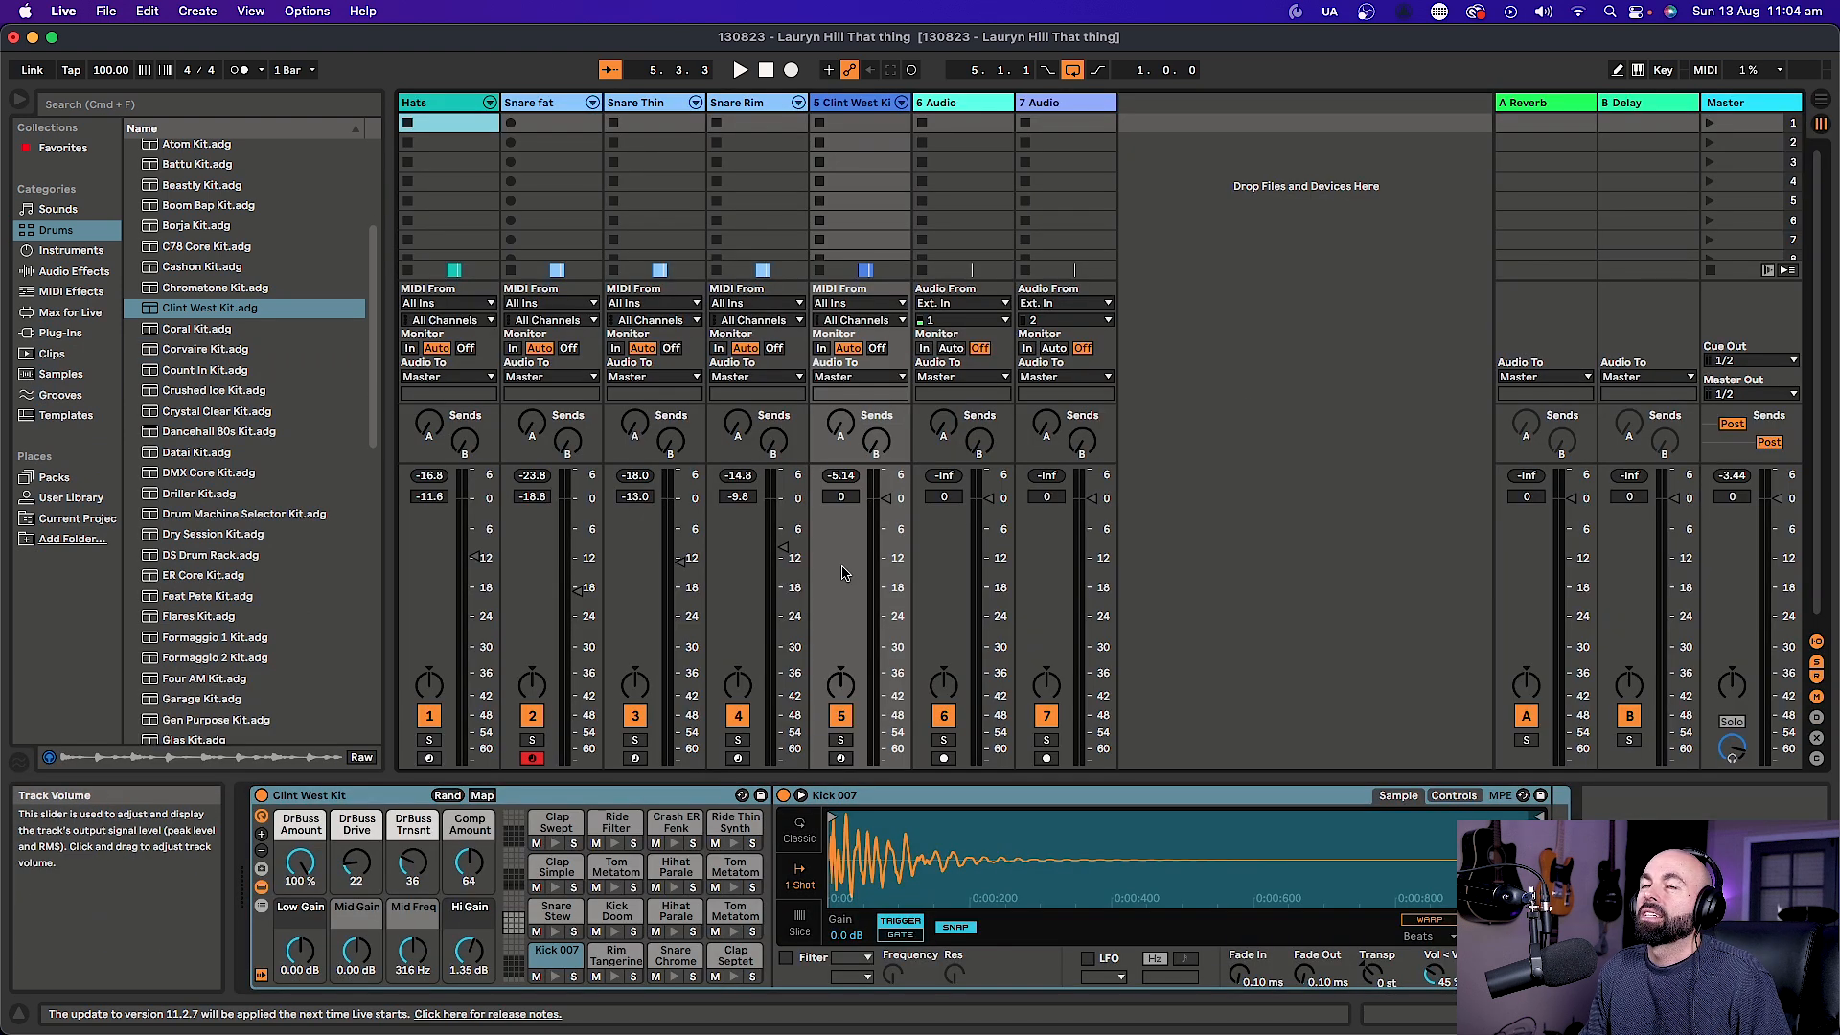
pyautogui.press('space')
pyautogui.moveTo(884, 508); pyautogui.dragTo(883, 528)
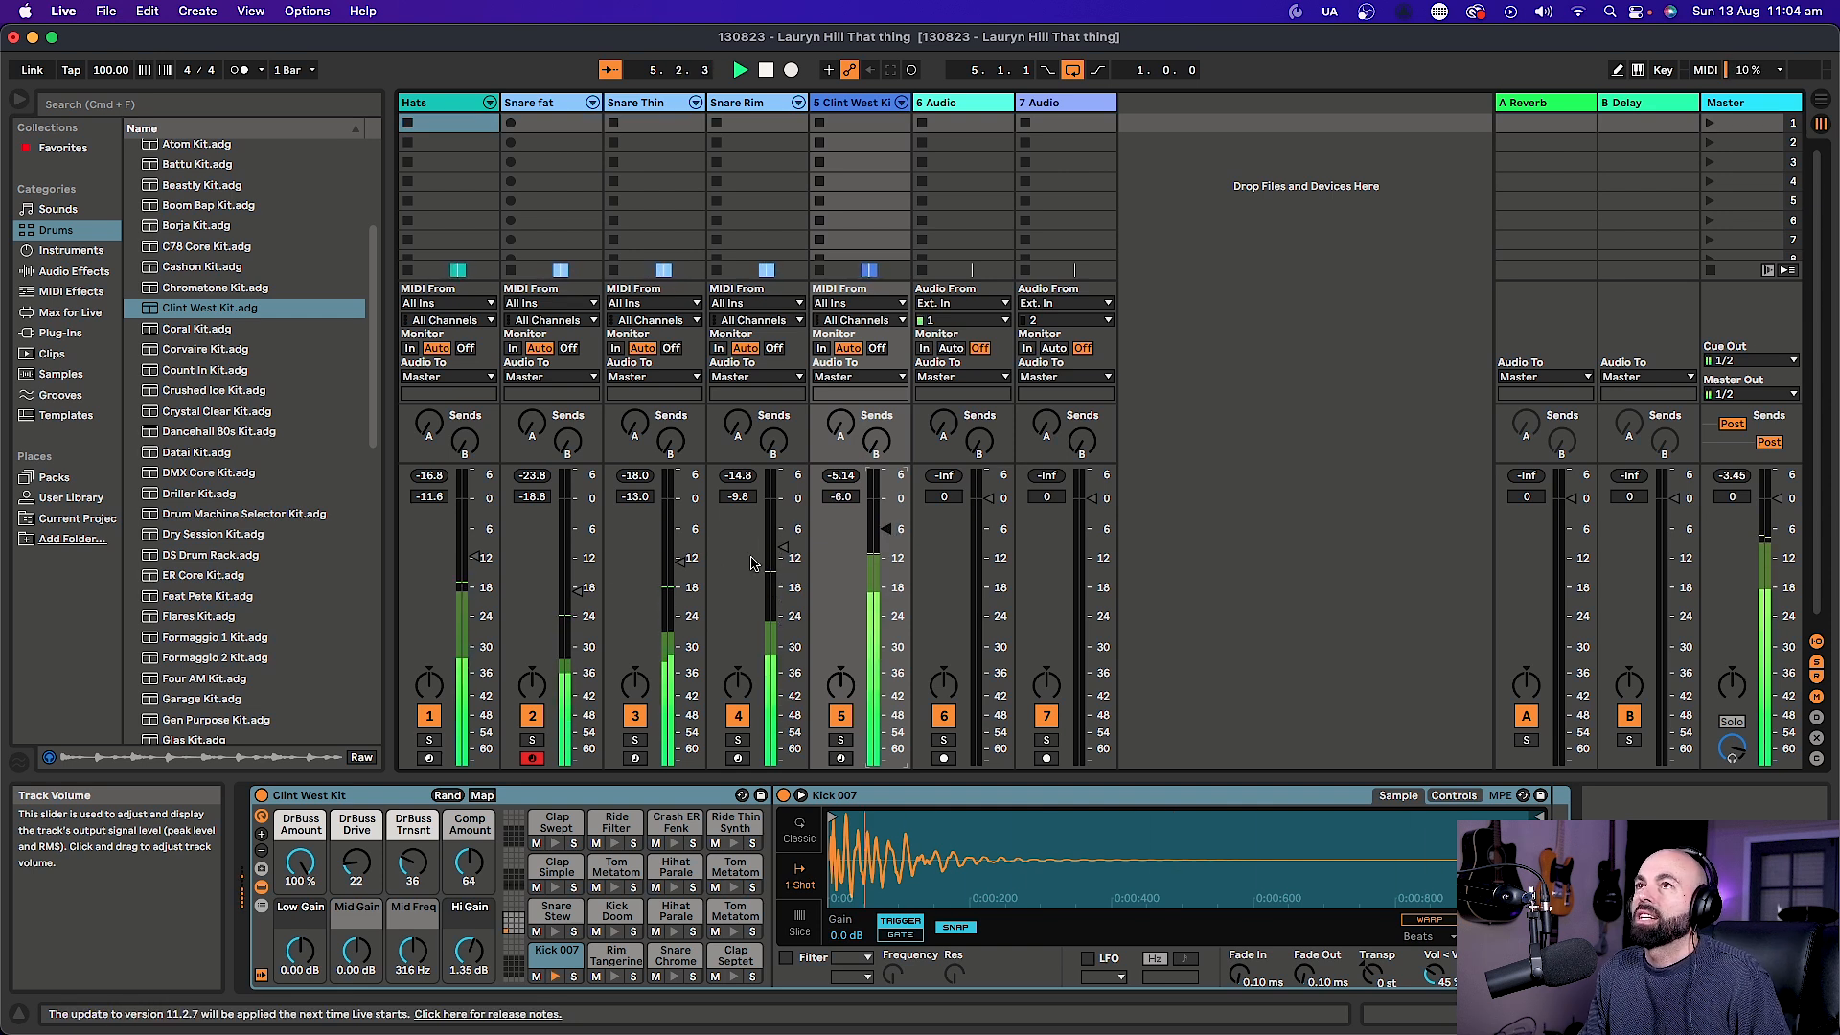
pyautogui.moveTo(473, 557); pyautogui.dragTo(474, 562)
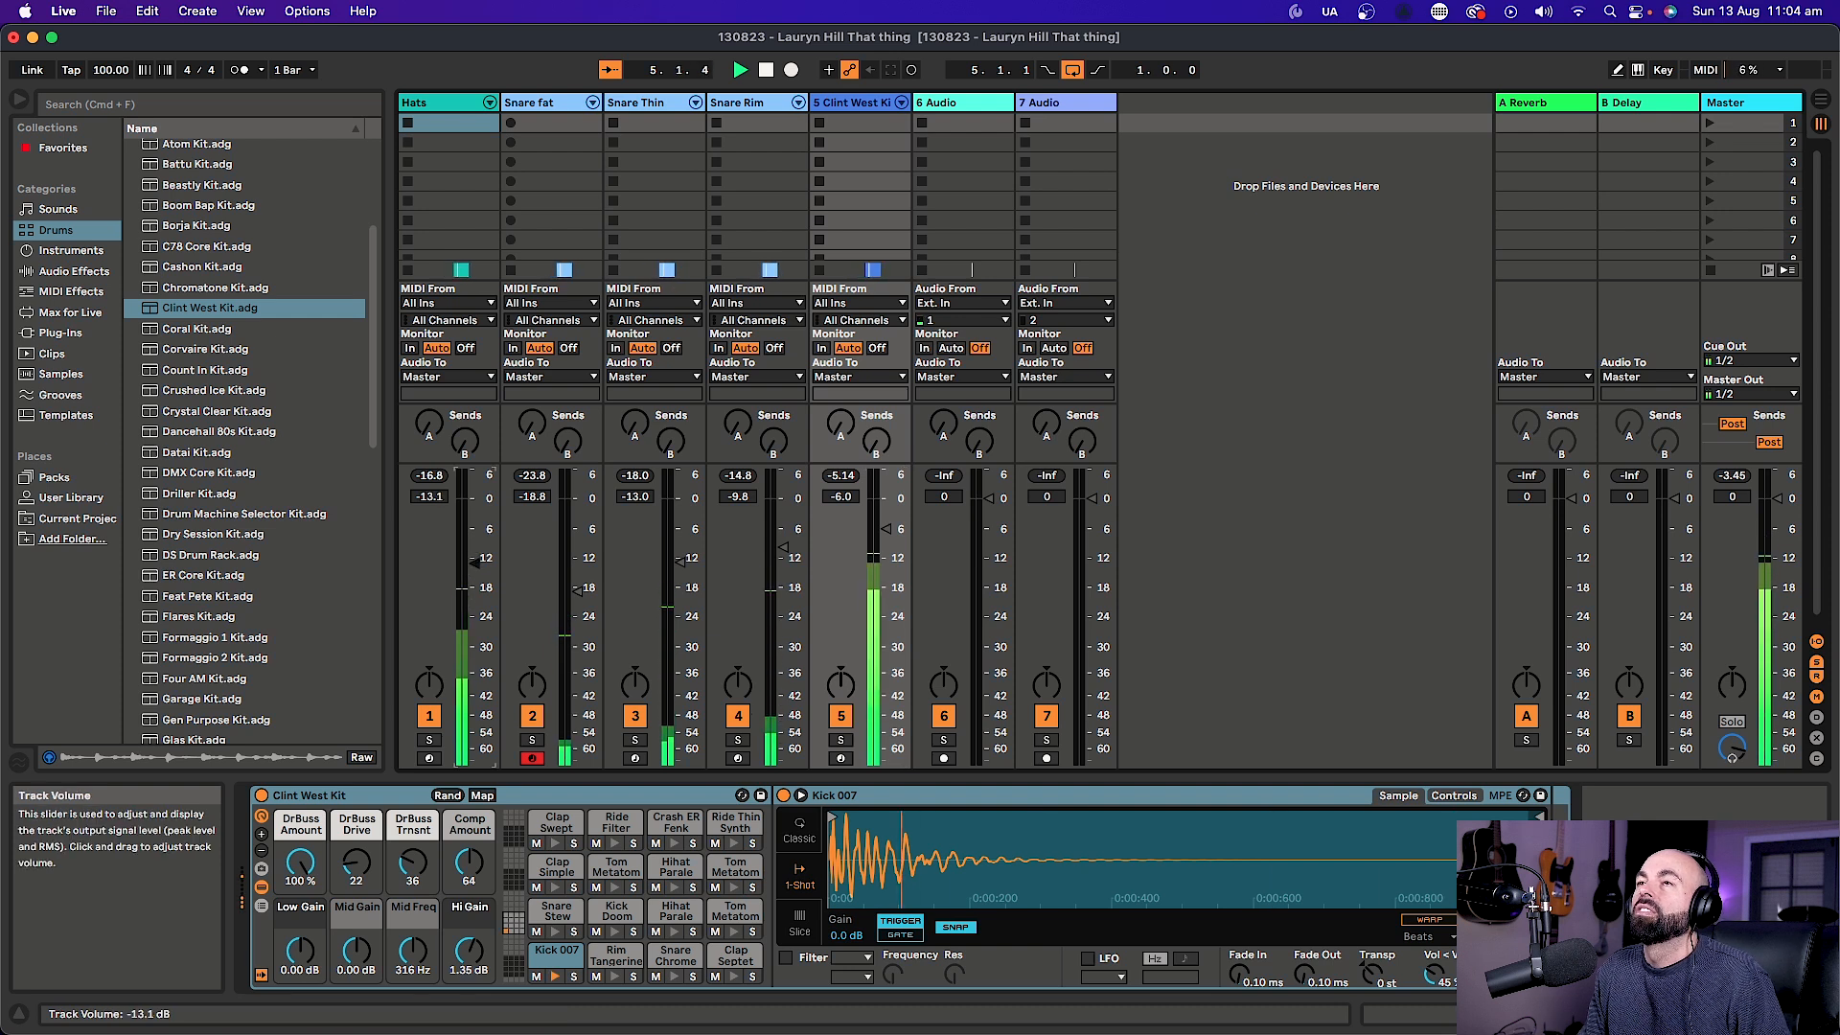
pyautogui.moveTo(786, 557); pyautogui.dragTo(785, 555)
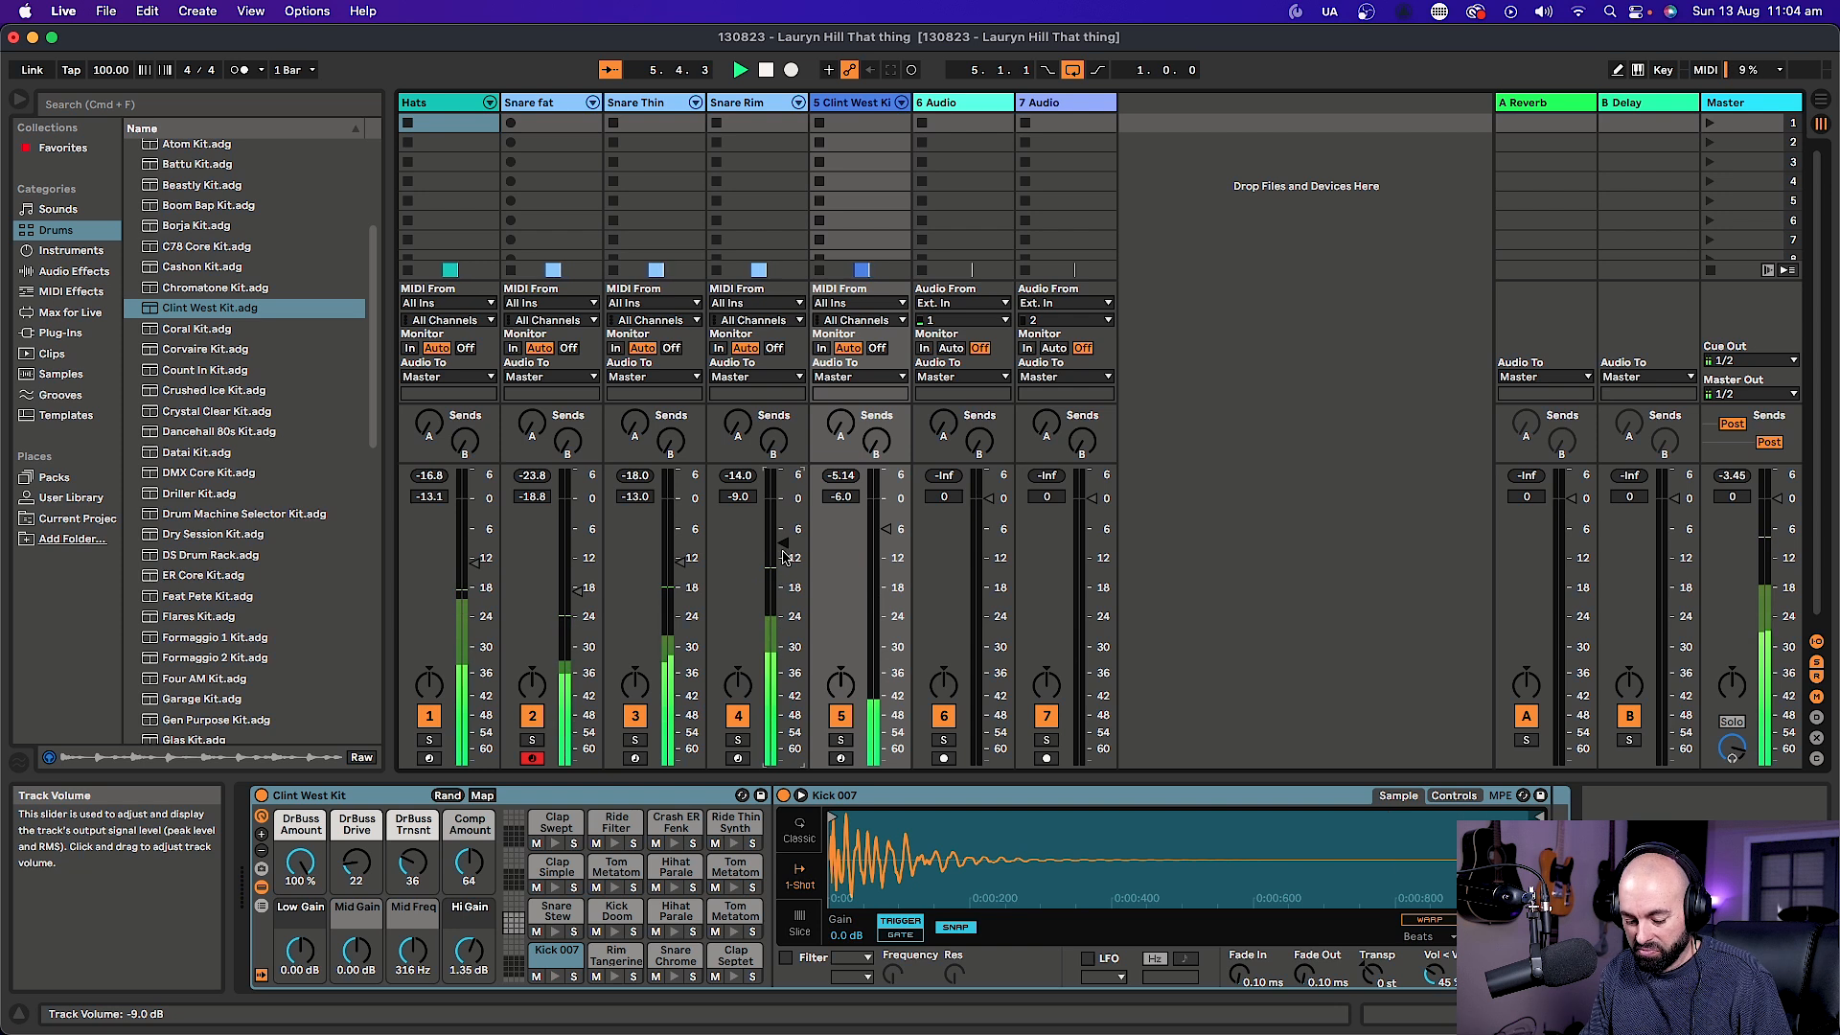
# Return to the arrangement, show all the drum tracks and play the loop to check the full beat.
pyautogui.press('Tab')
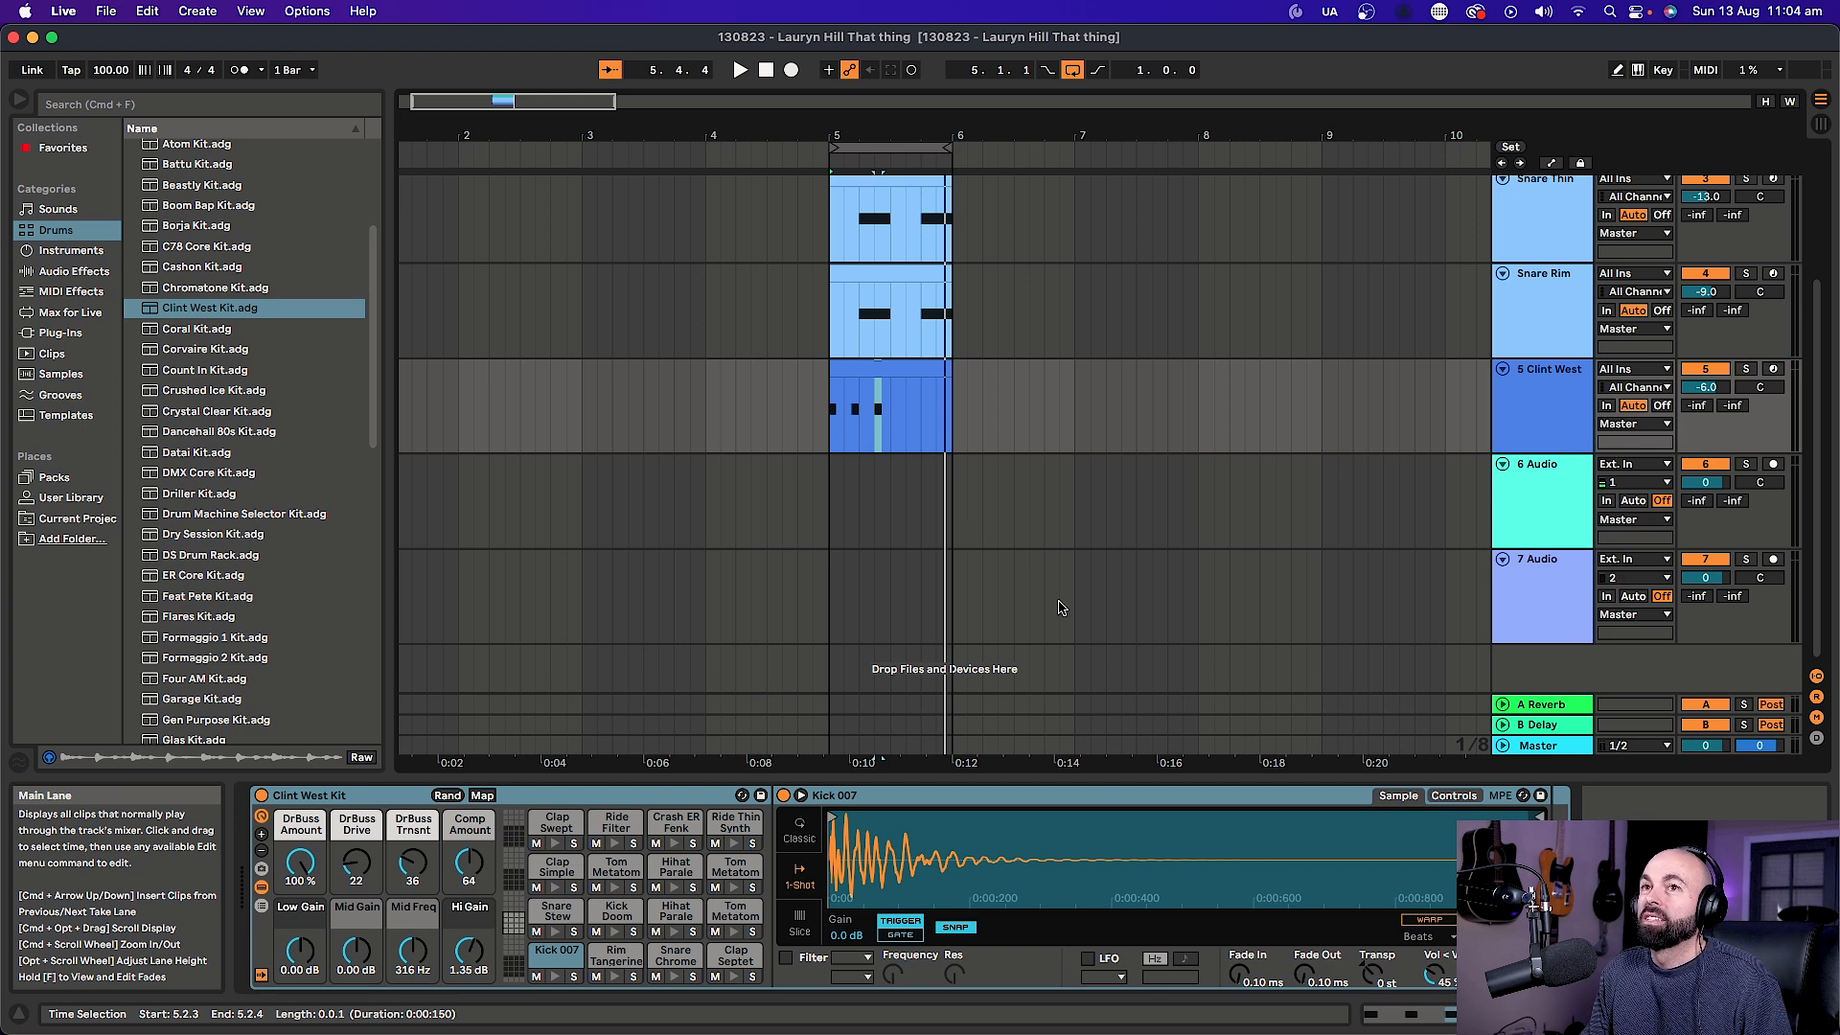
pyautogui.scroll(5, 1060, 607)
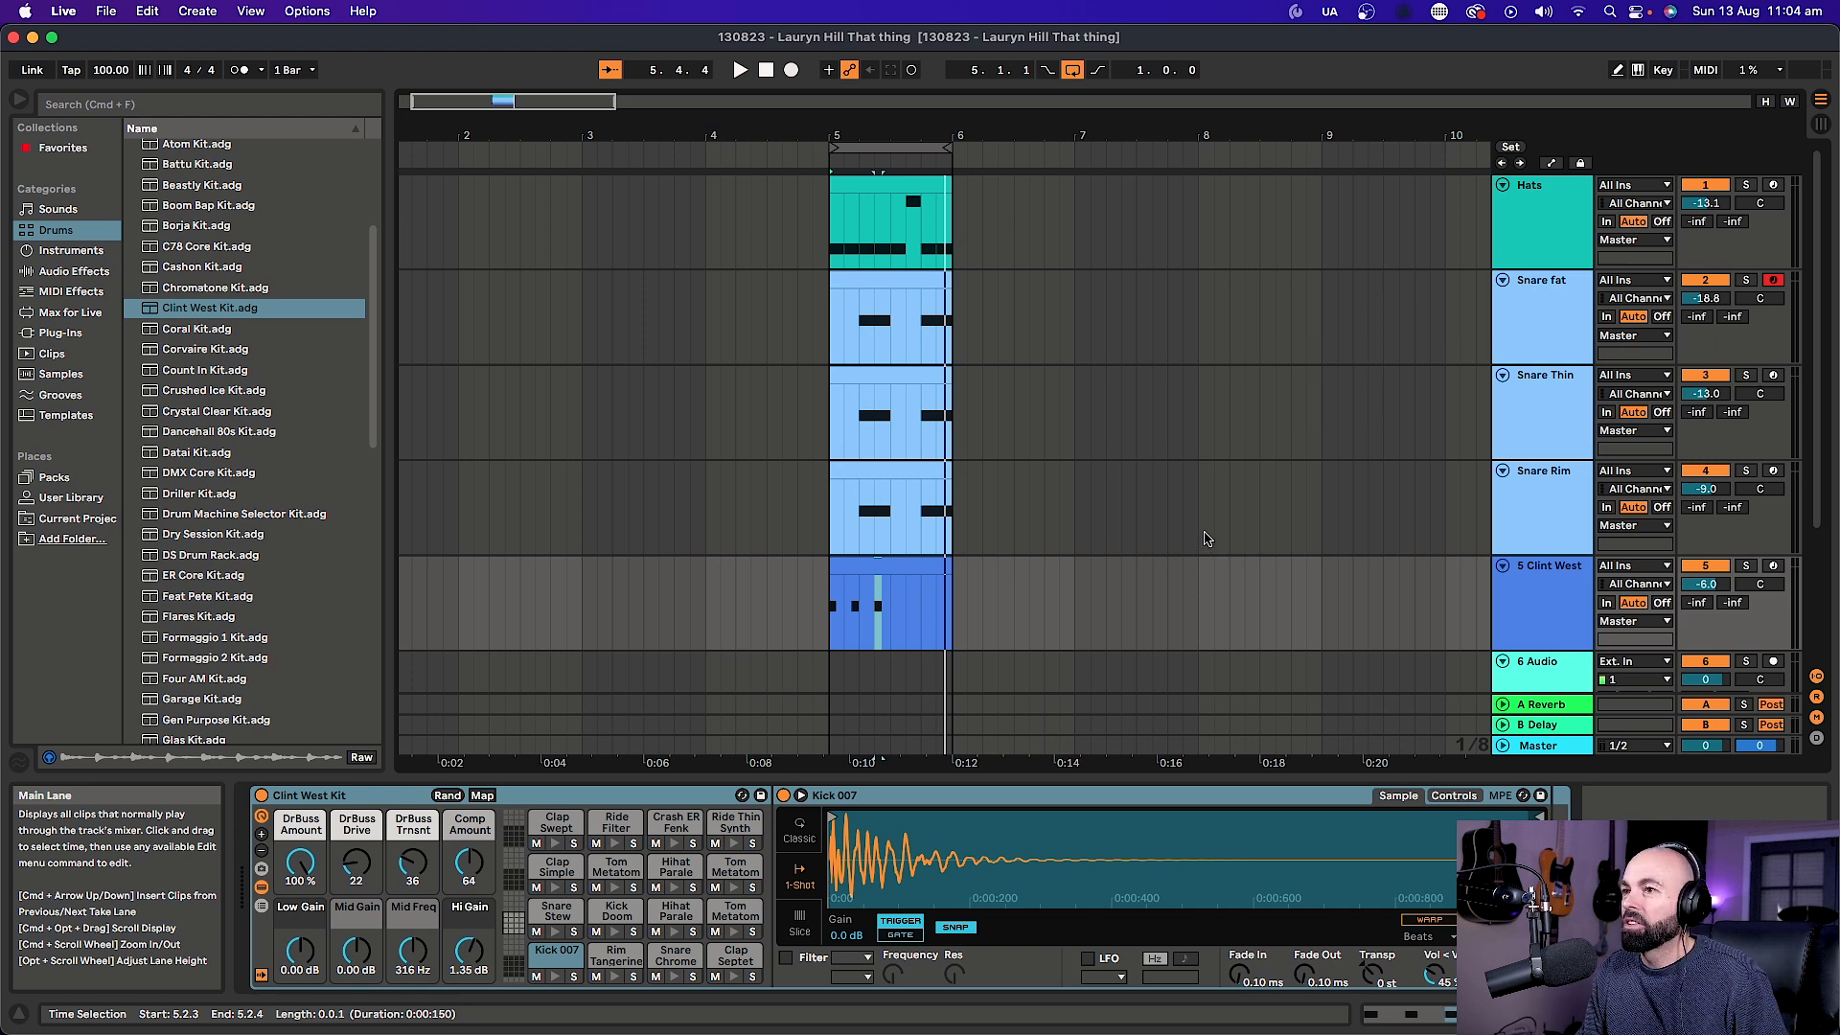
pyautogui.press('space')
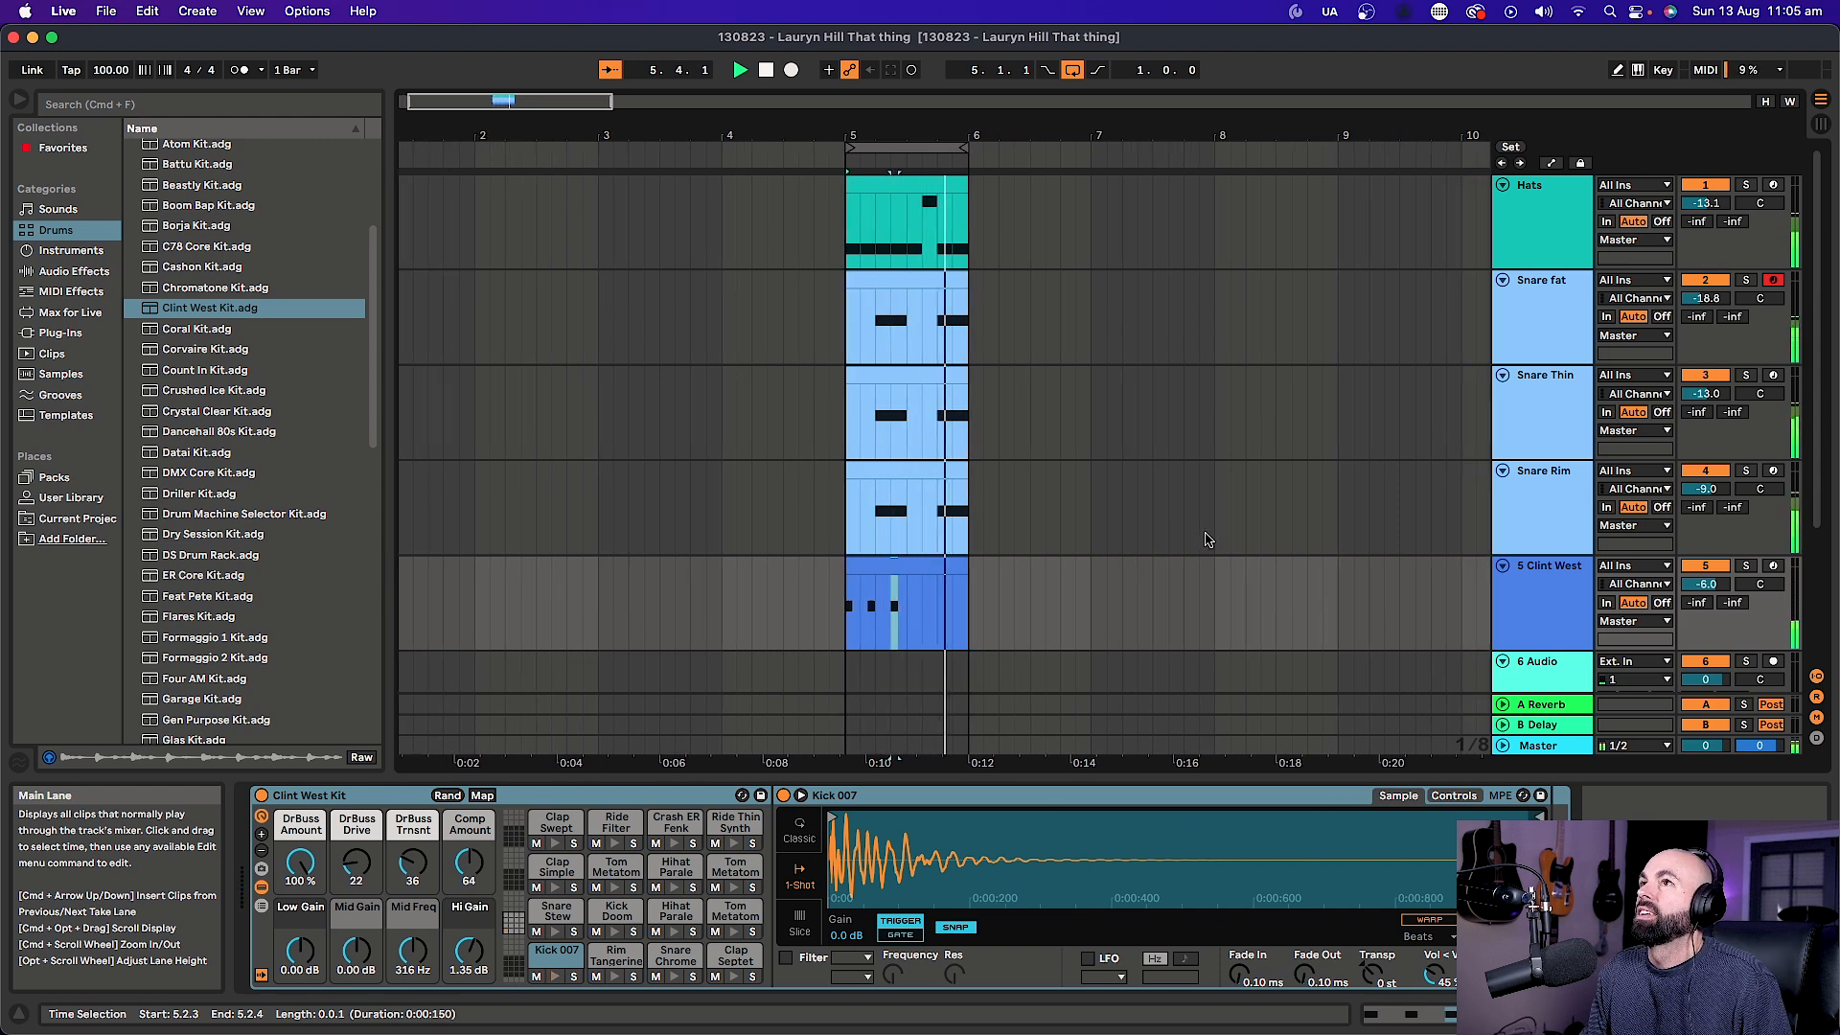
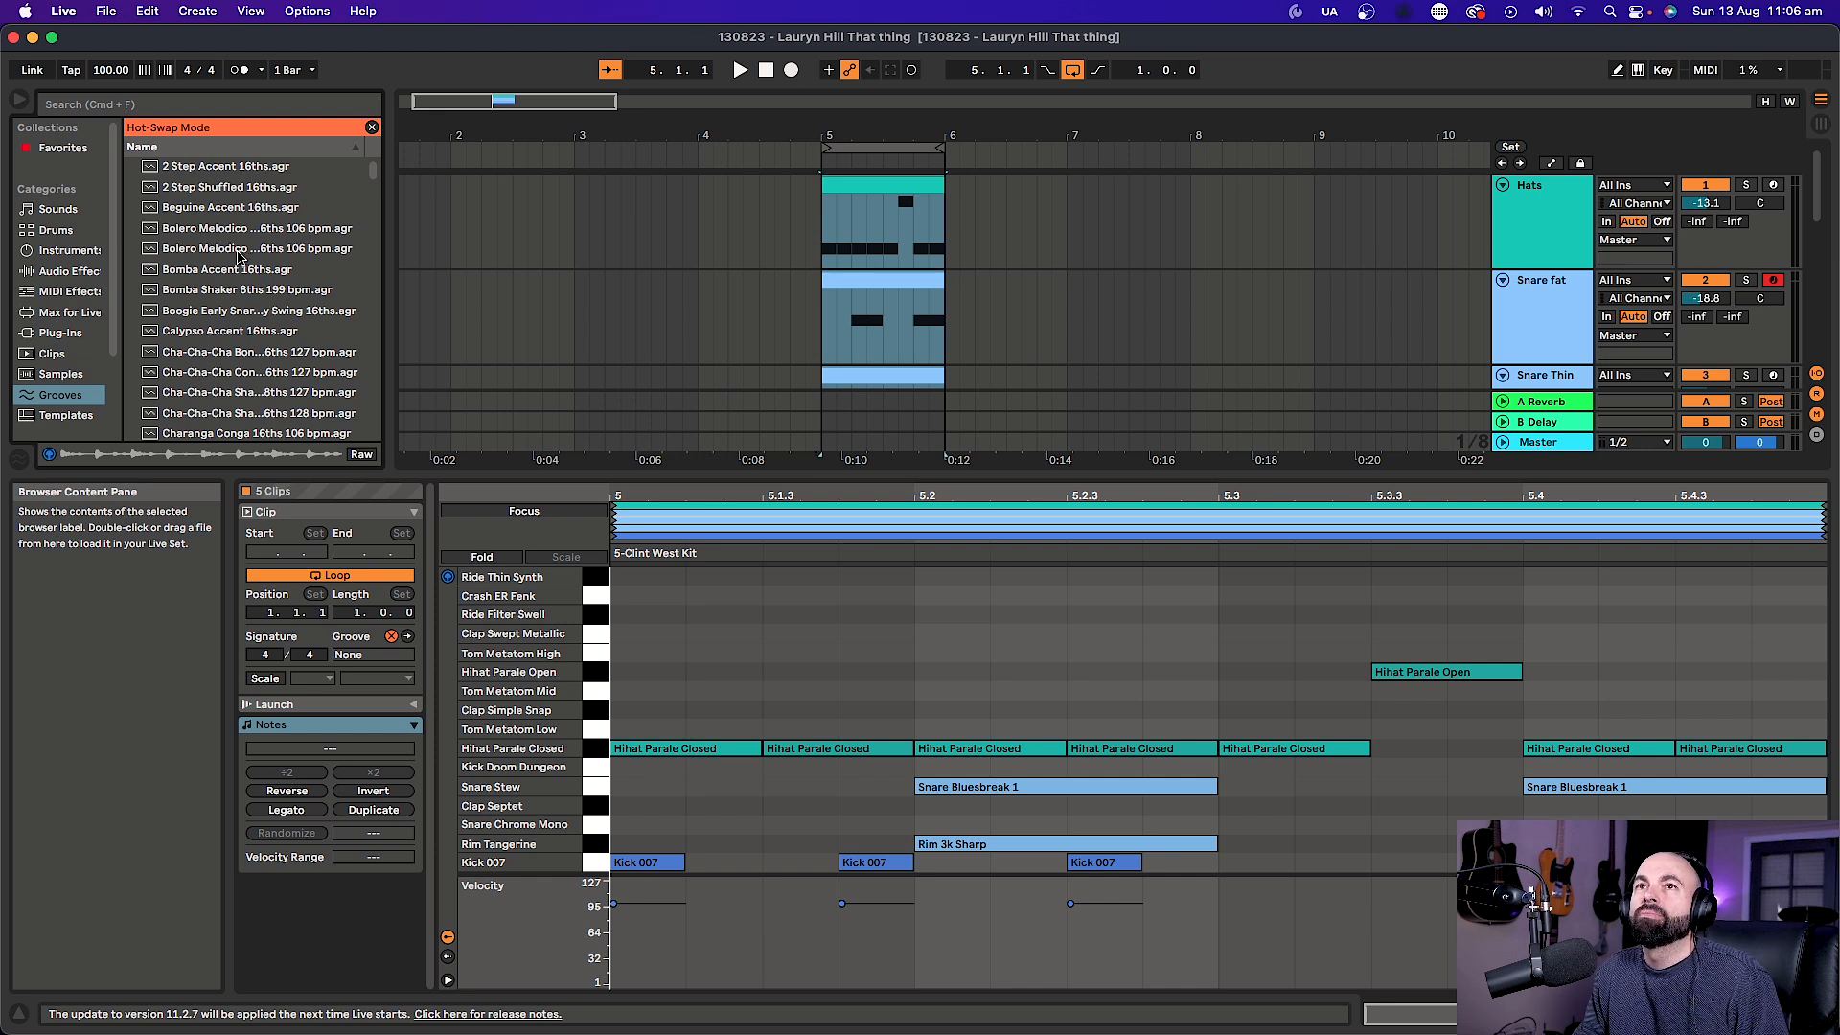
# Preview hip hop grooves and apply Hip Hop NY Cut 16ths 80 bpm.agr to the five selected clips.
pyautogui.scroll(-10, 244, 286)
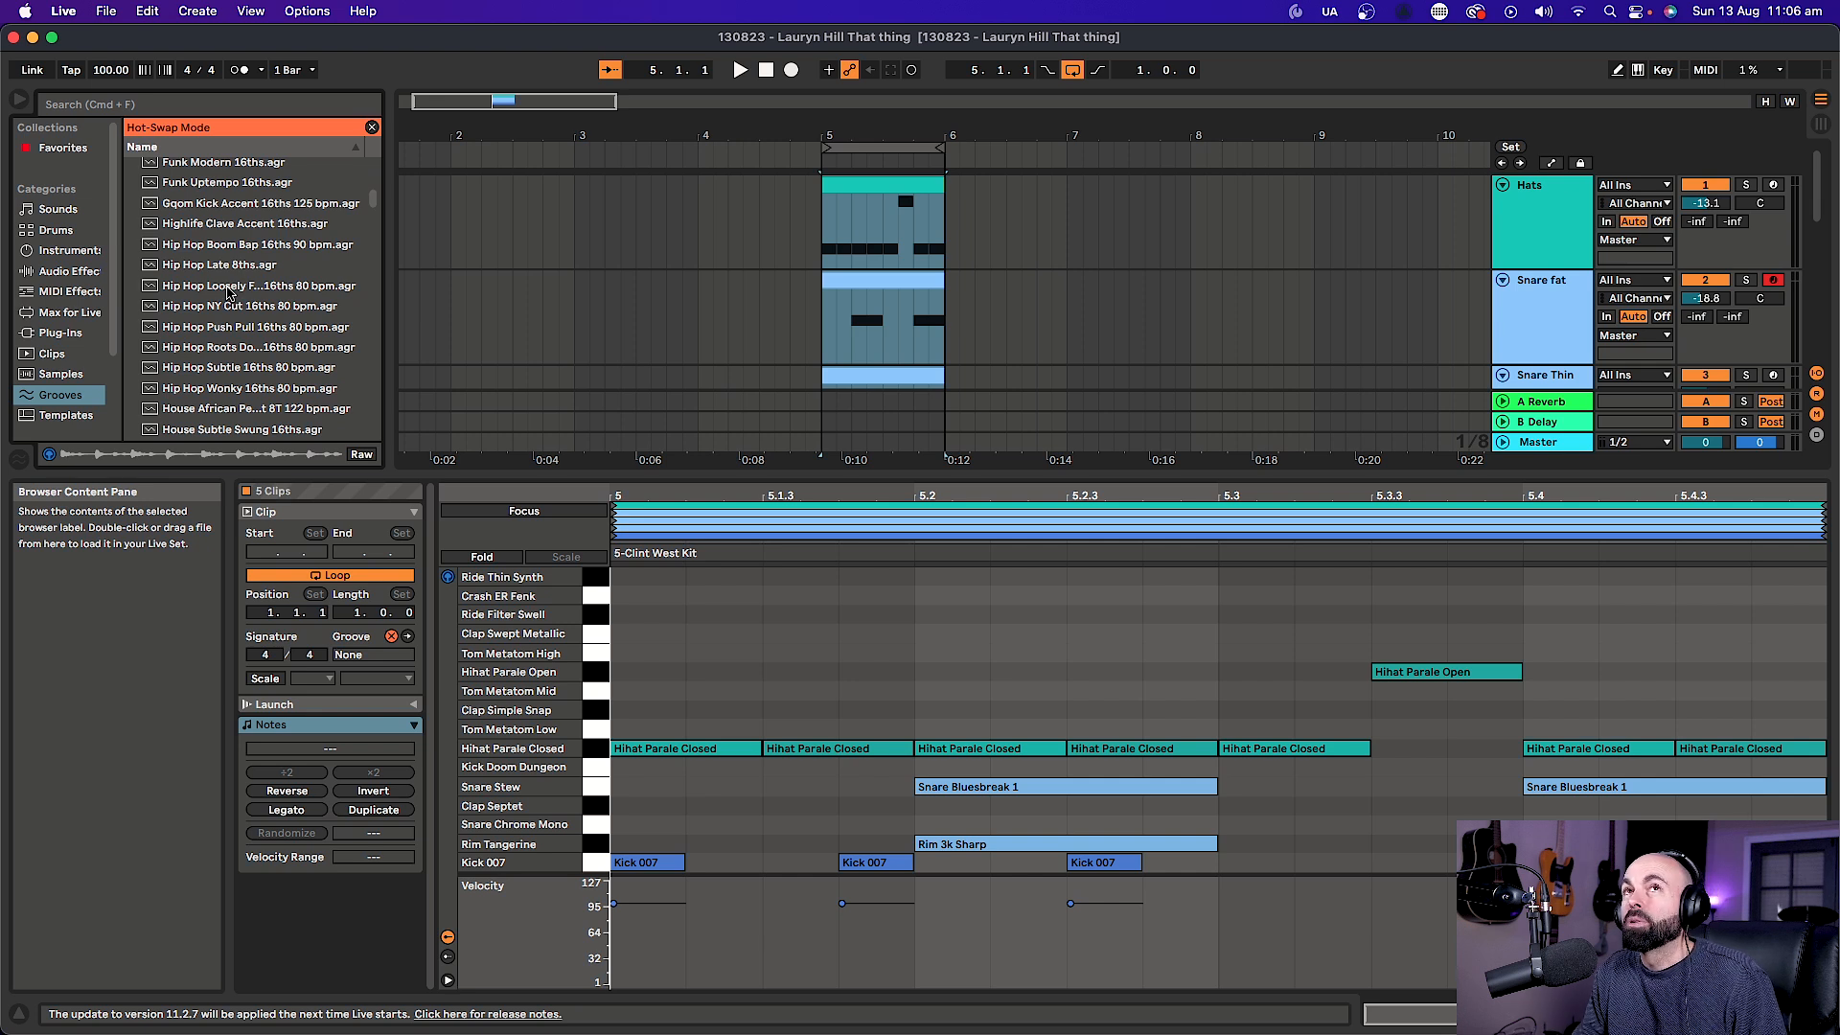
pyautogui.moveTo(395, 314); pyautogui.dragTo(450, 314)
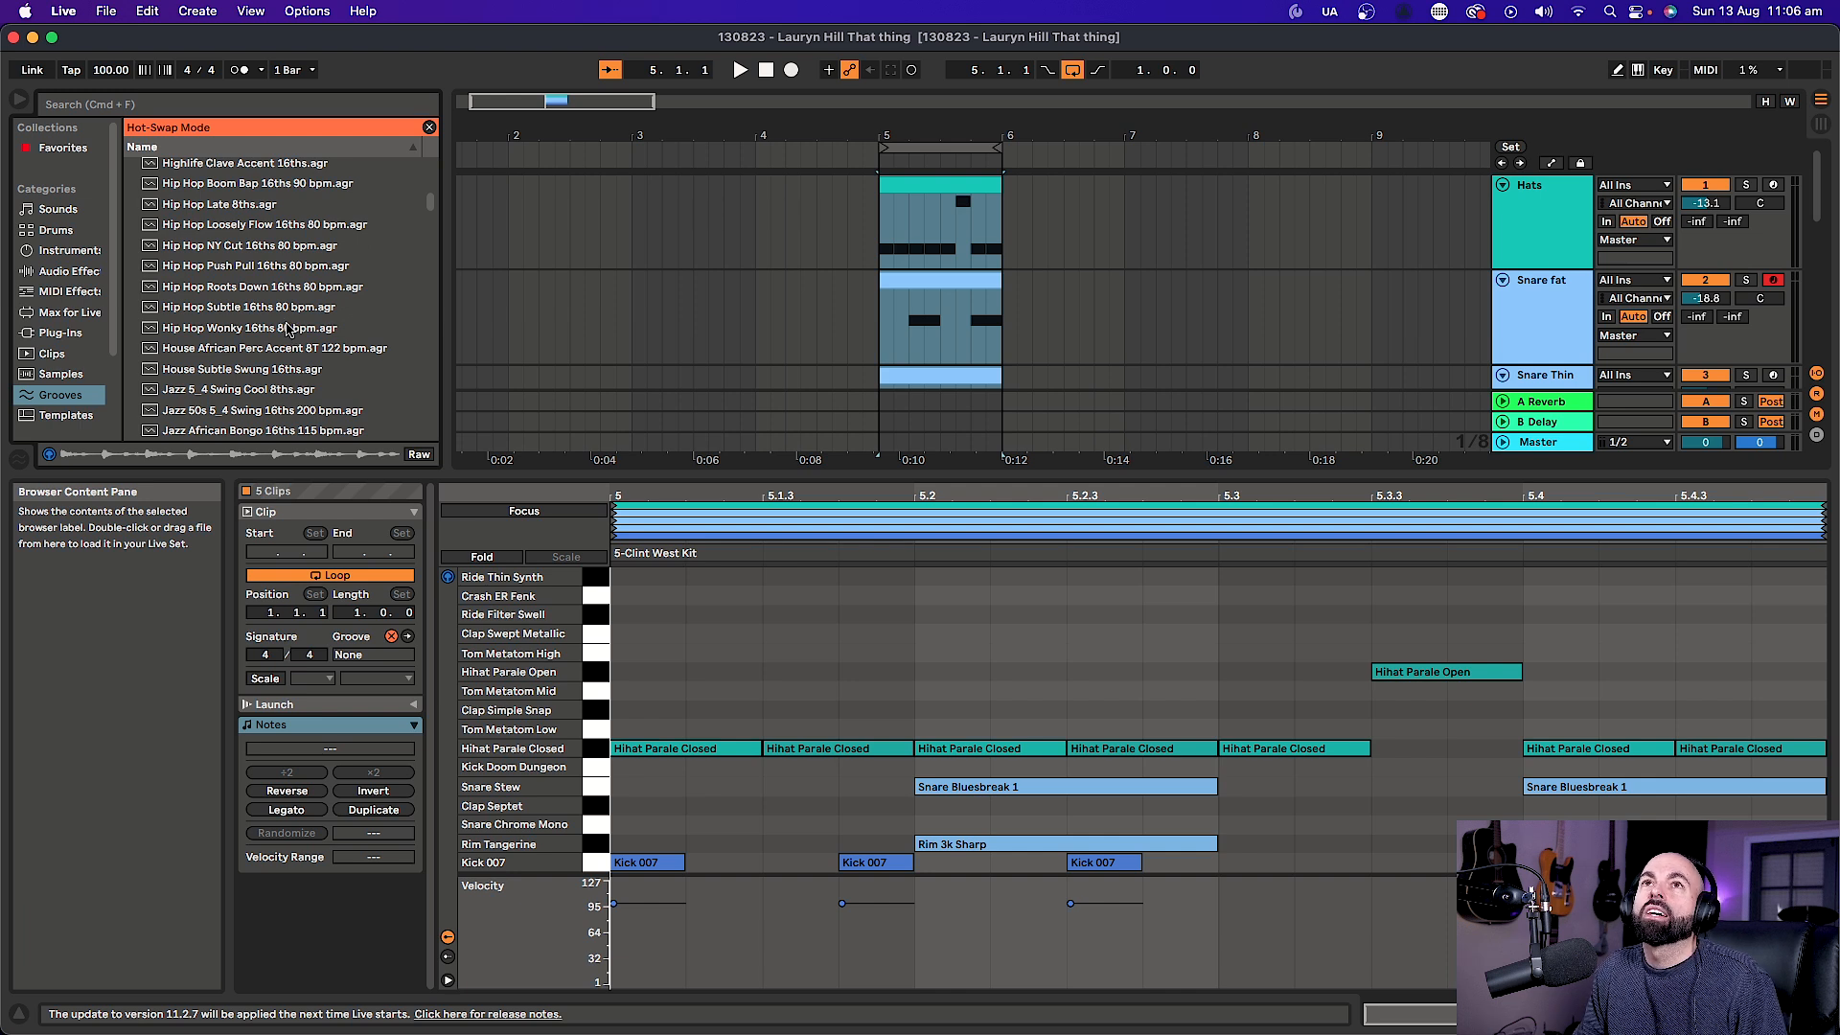
pyautogui.click(216, 249)
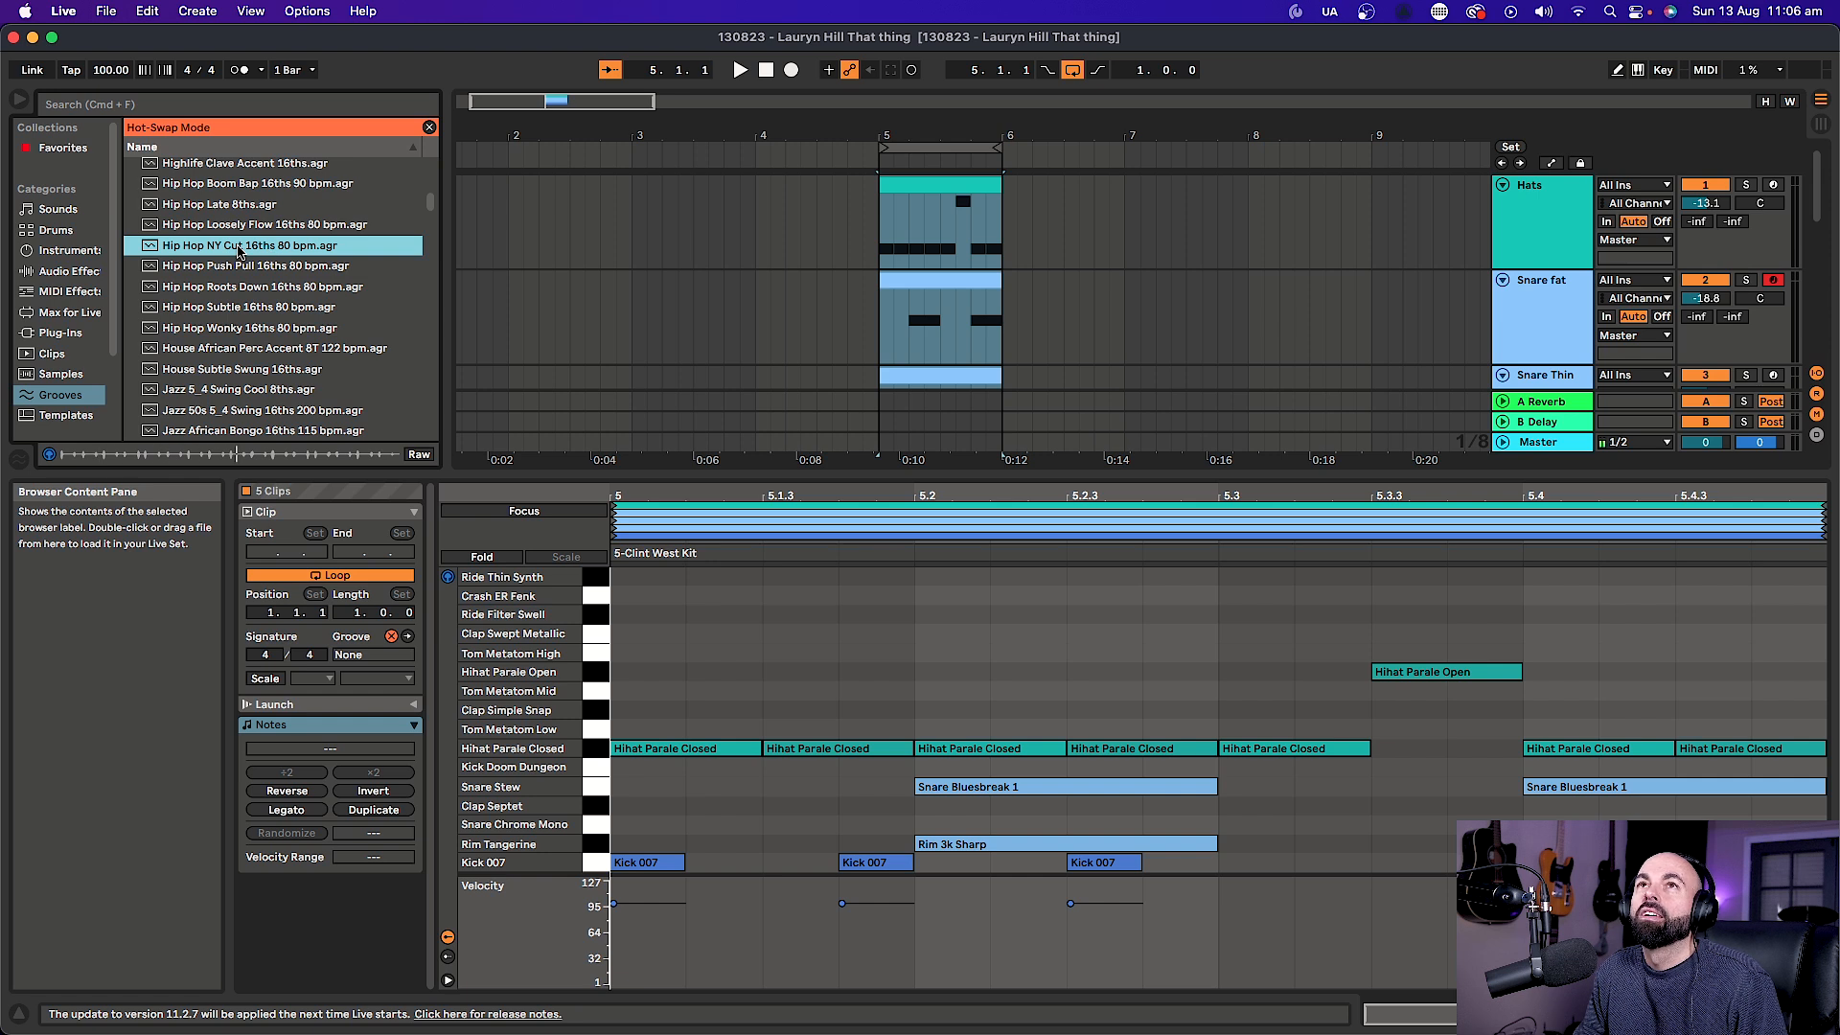
pyautogui.click(238, 231)
pyautogui.click(239, 249)
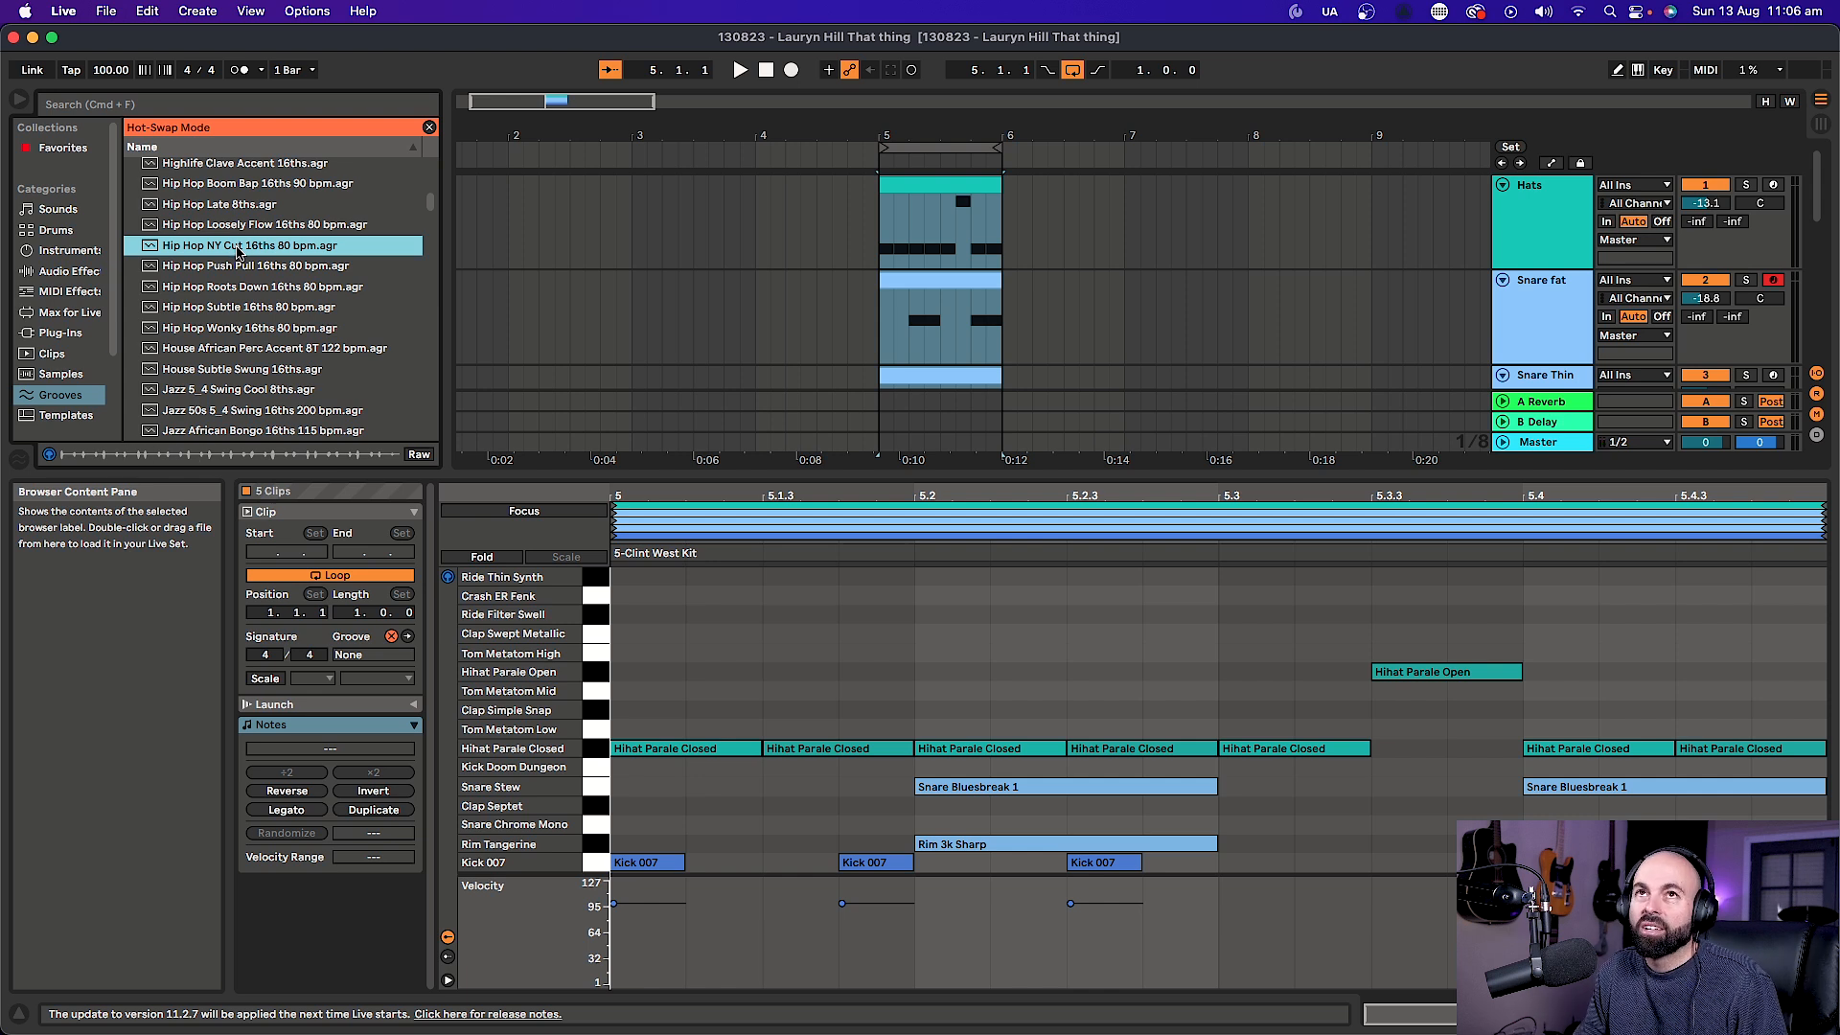
pyautogui.press('space')
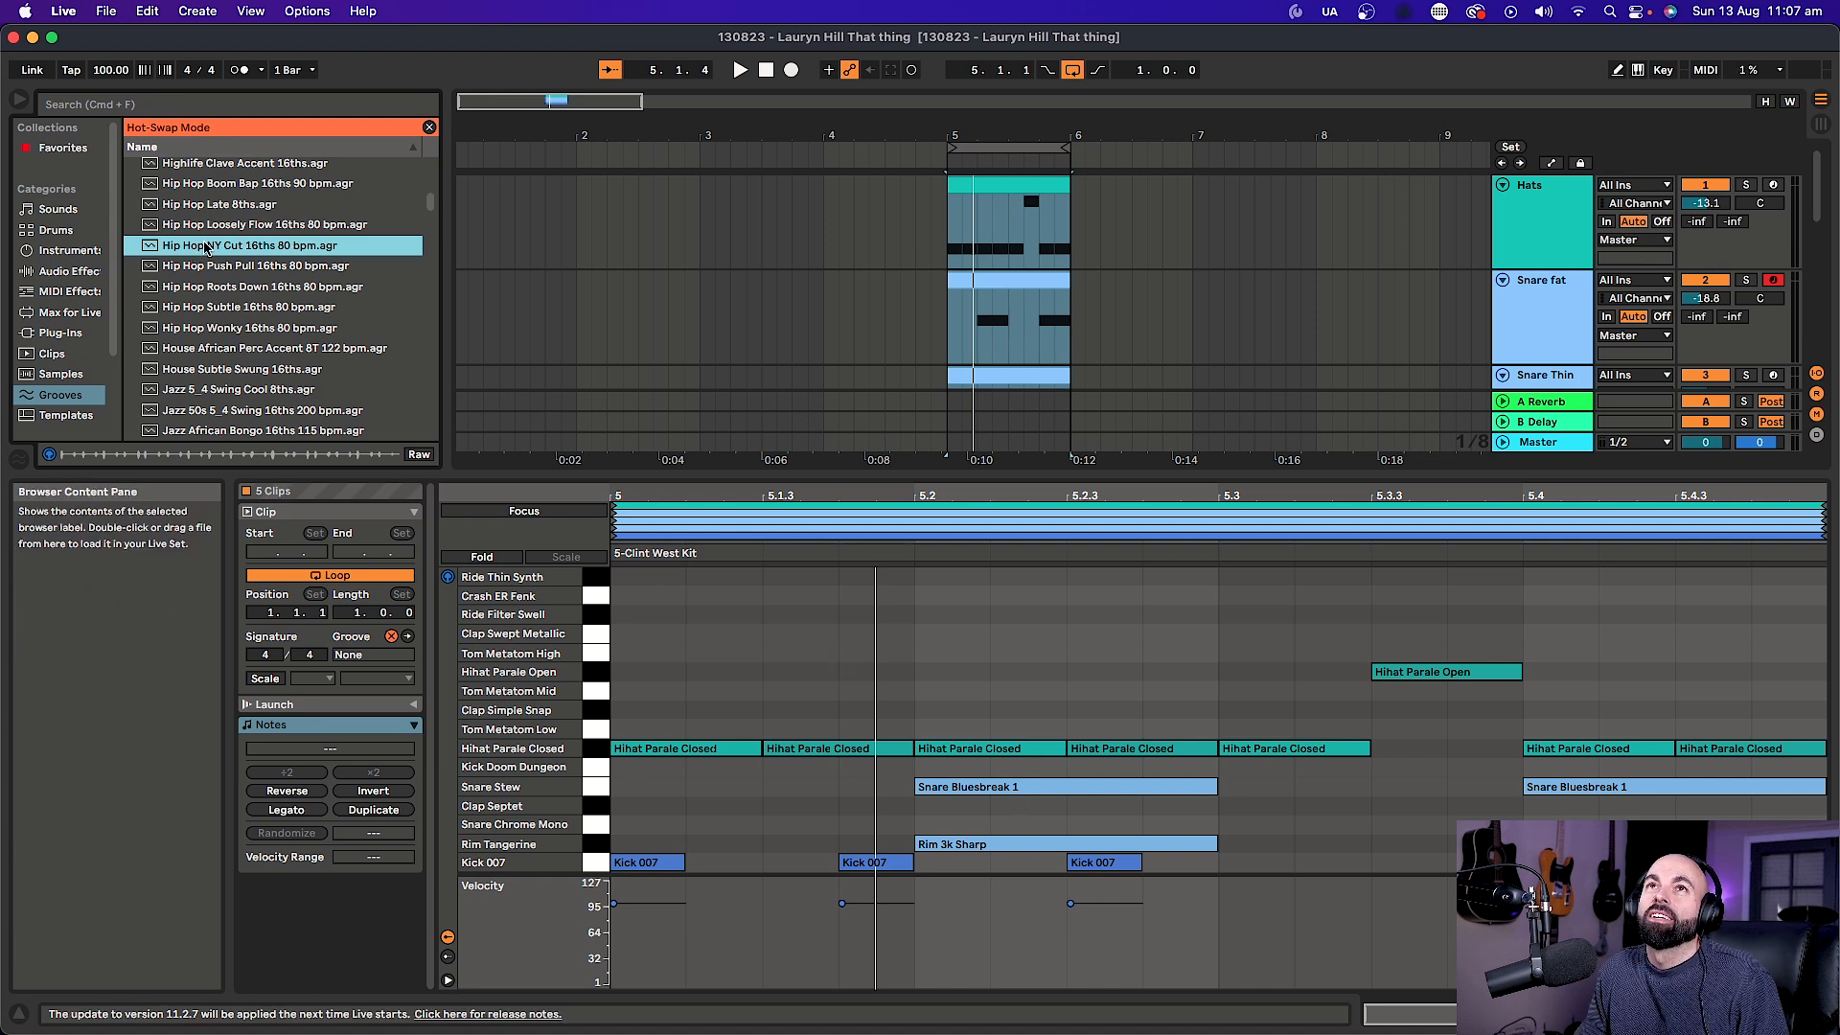
pyautogui.doubleClick(259, 246)
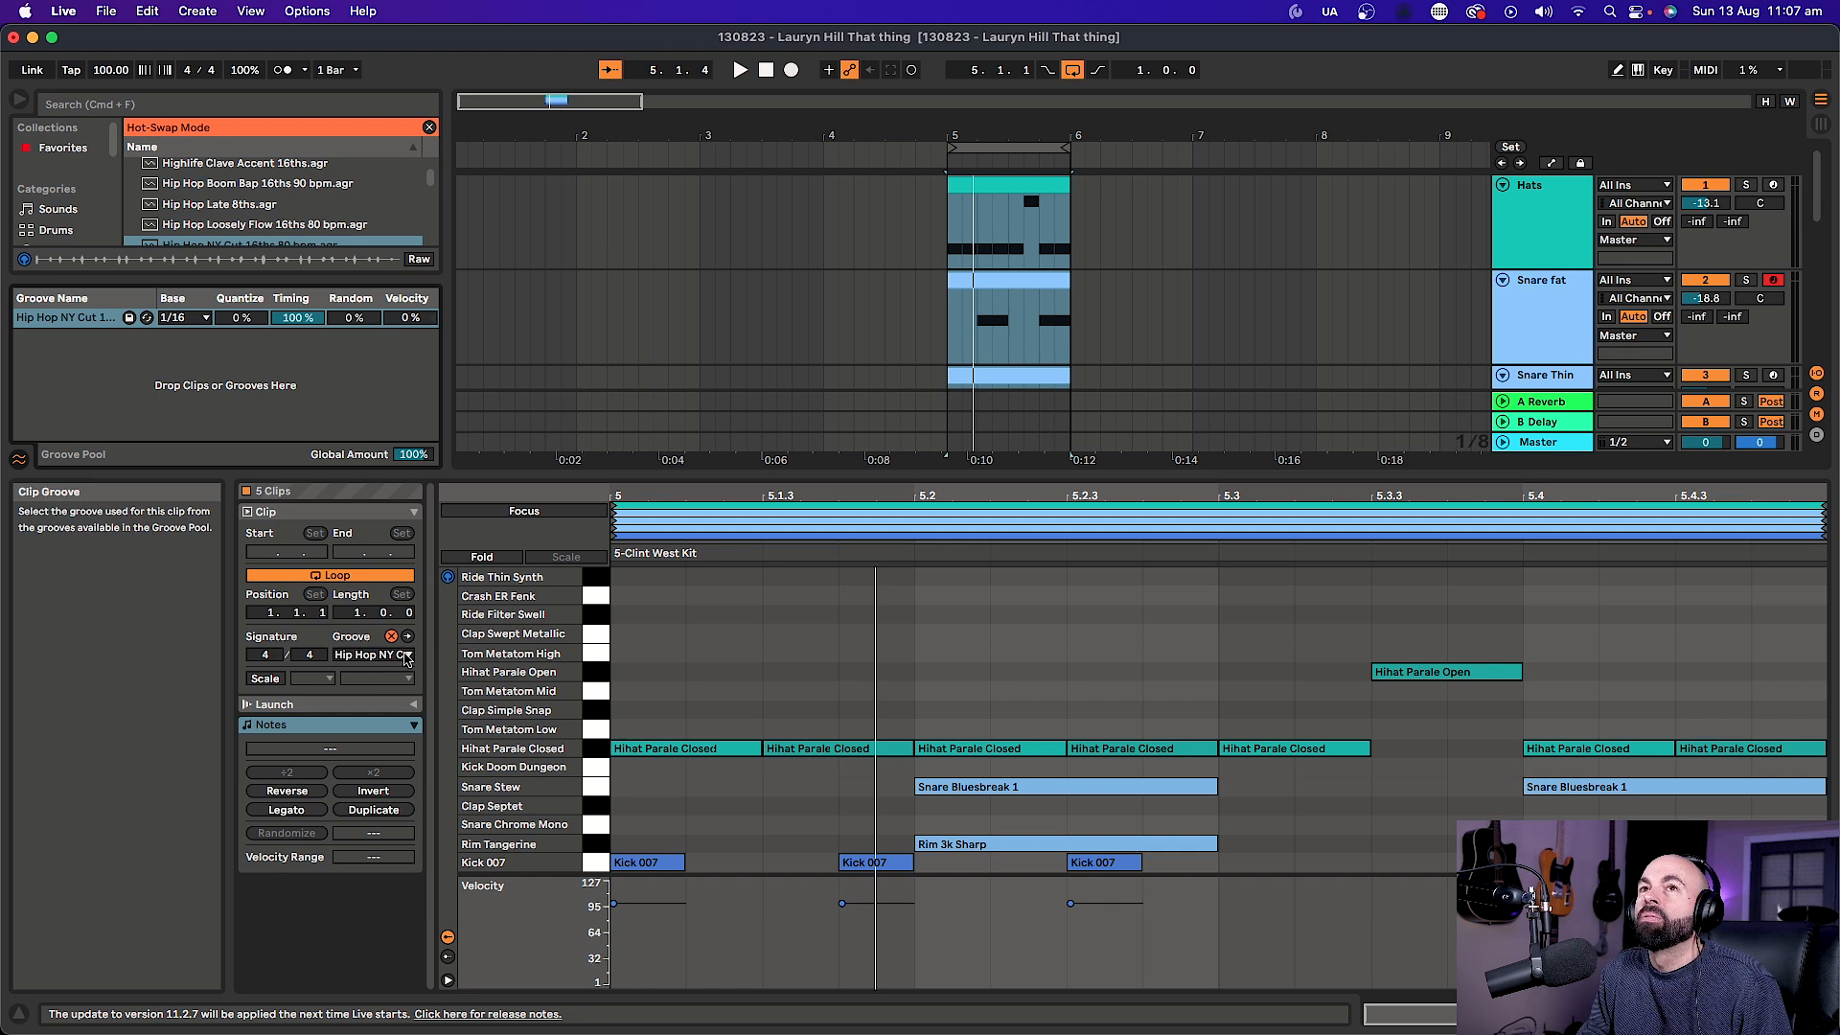
# Select all notes in the five clips and commit the groove to them.
pyautogui.click(978, 721)
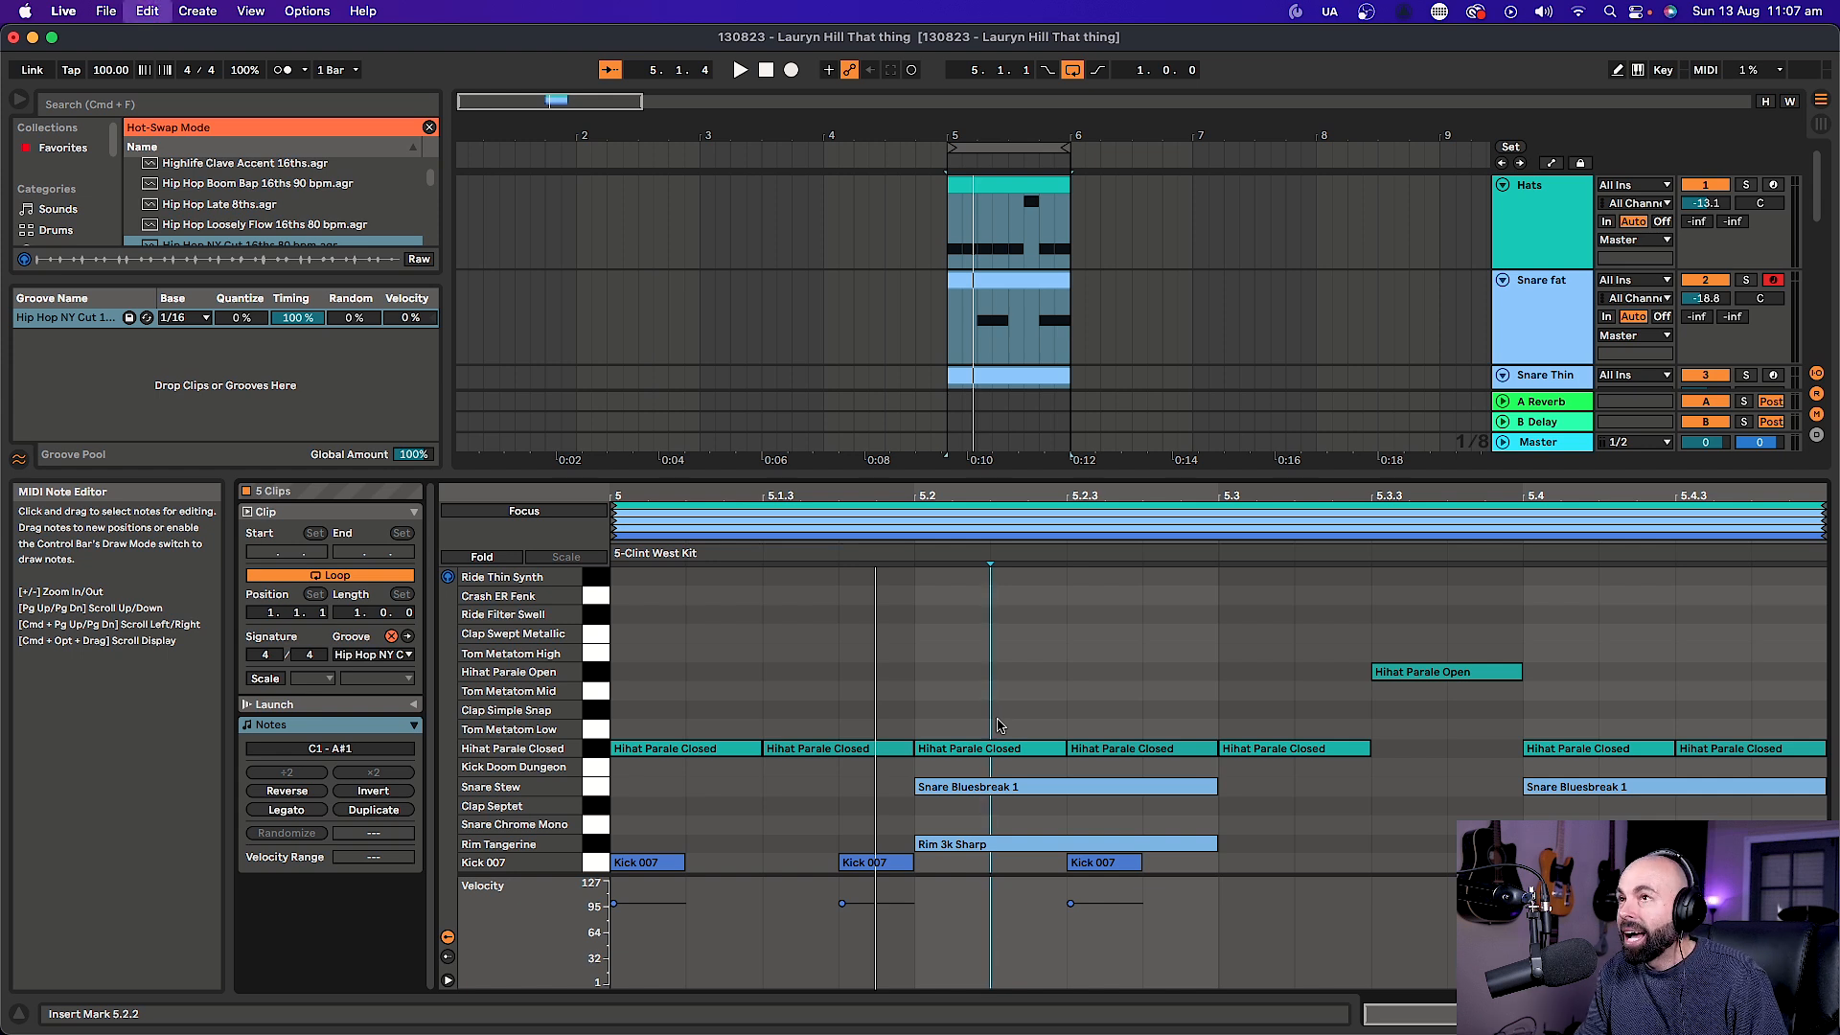
pyautogui.press('super+a')
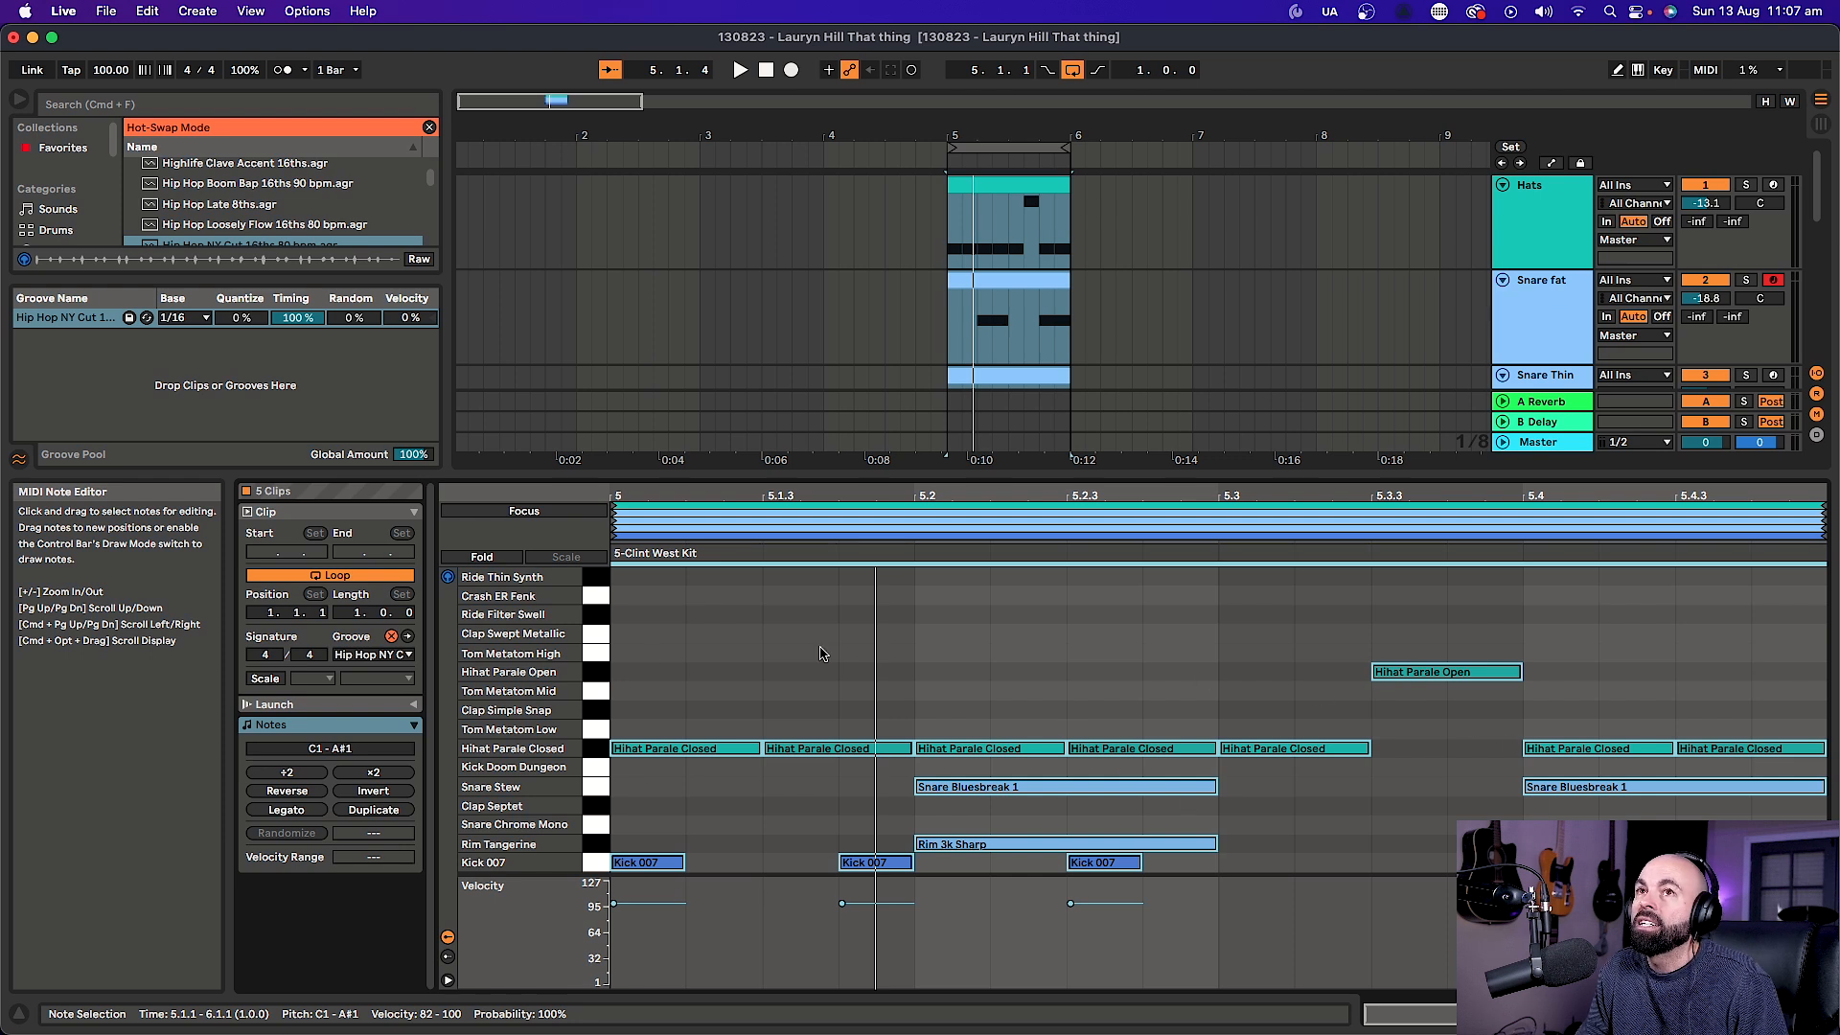
pyautogui.click(408, 637)
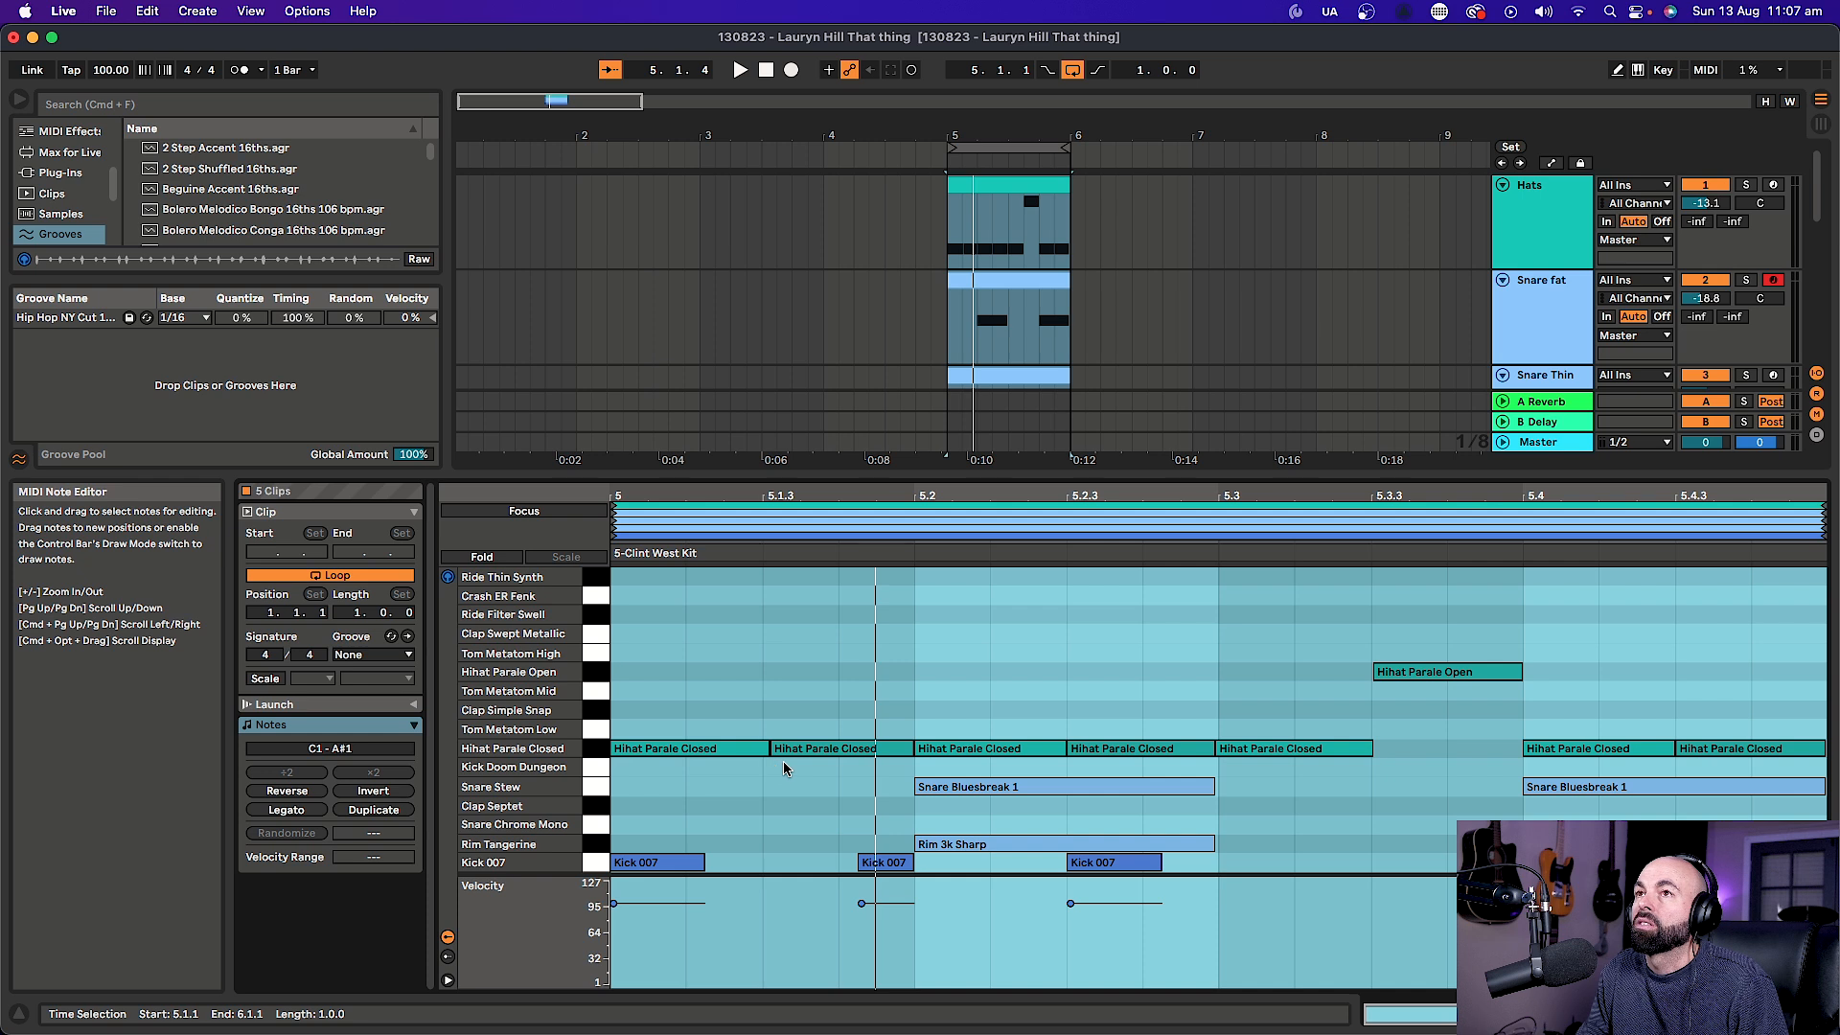
# Compare the loop with and without the committed groove by undoing the commit, playing both versions, and restoring the groove.
pyautogui.press('space')
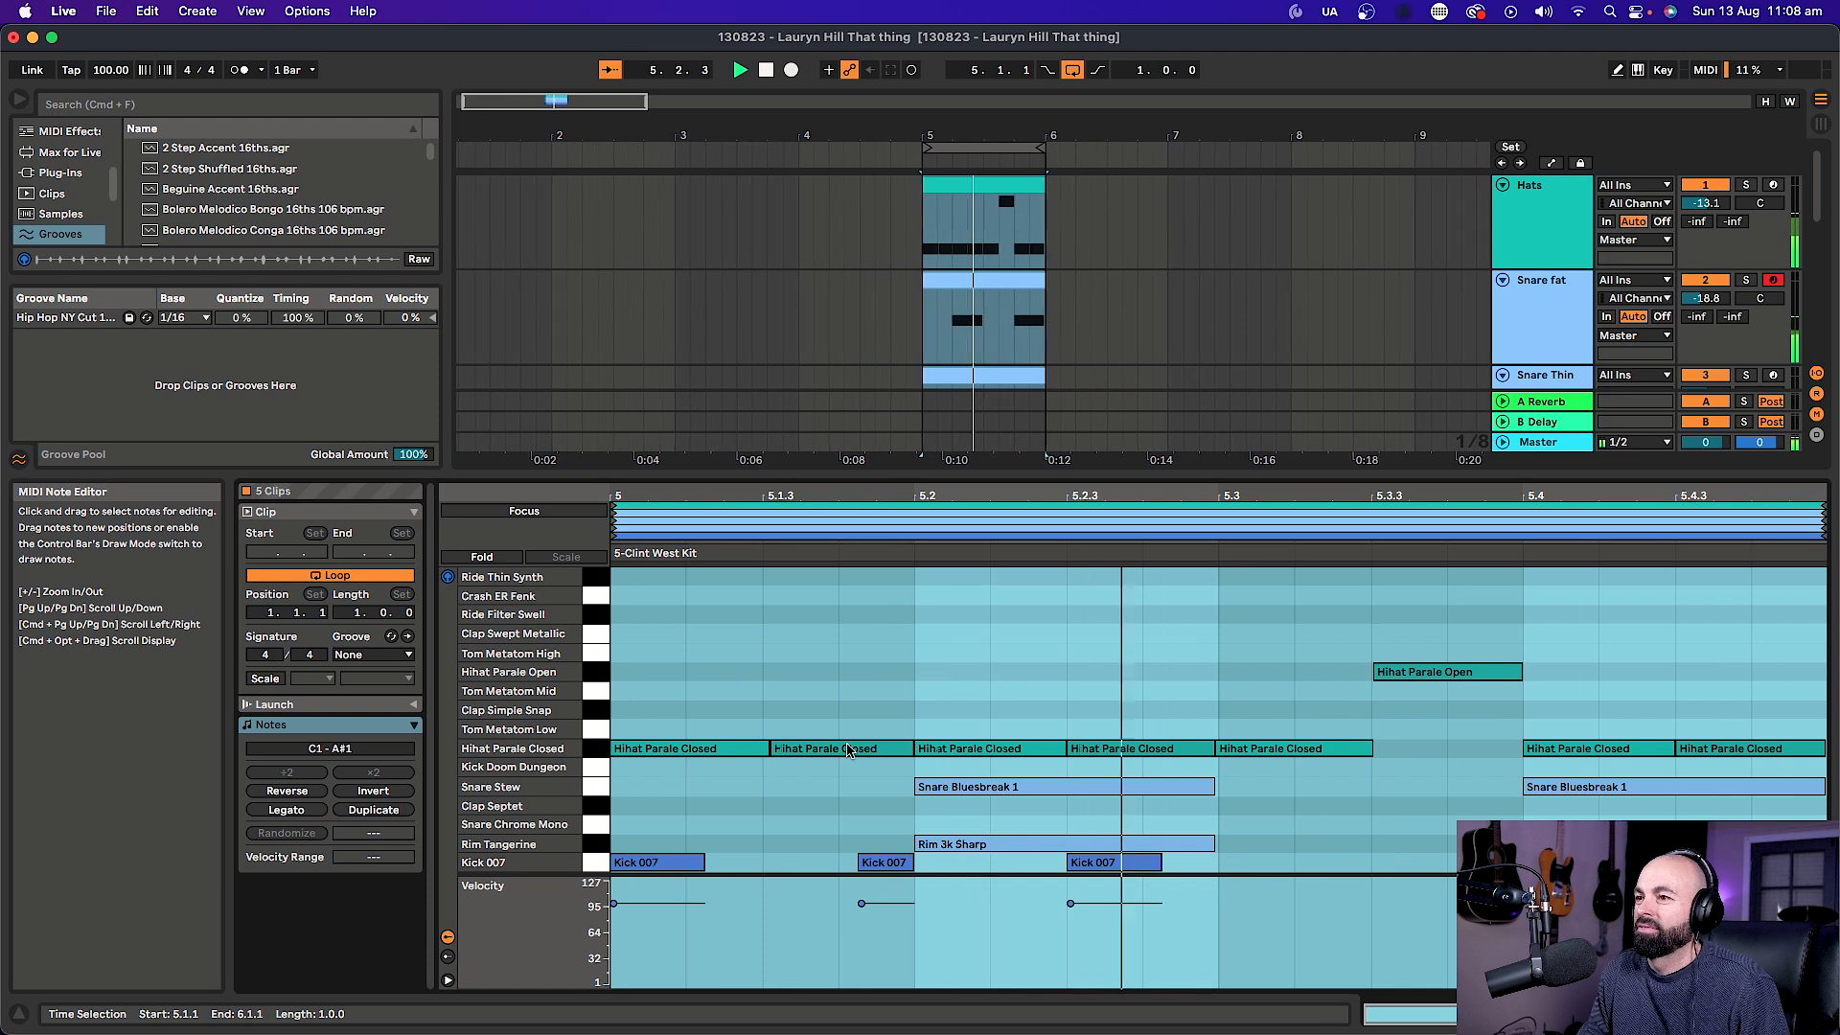
pyautogui.press('space')
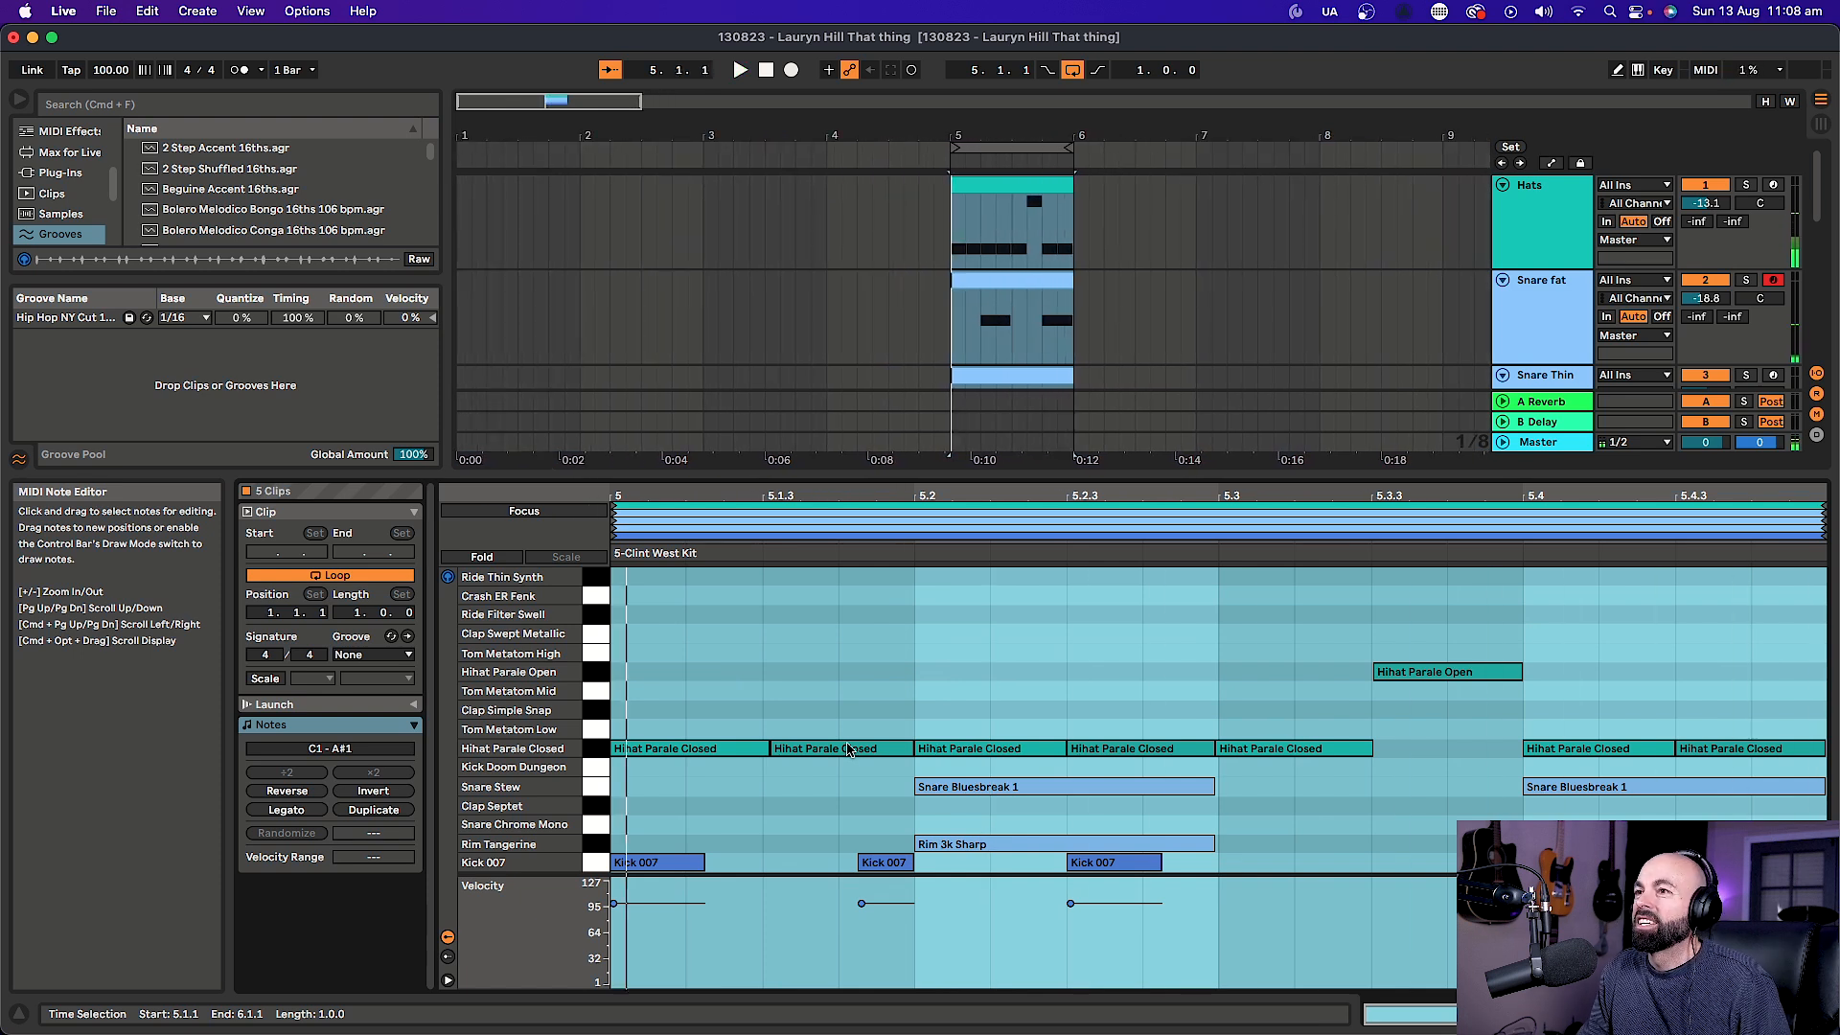
pyautogui.press('super+z')
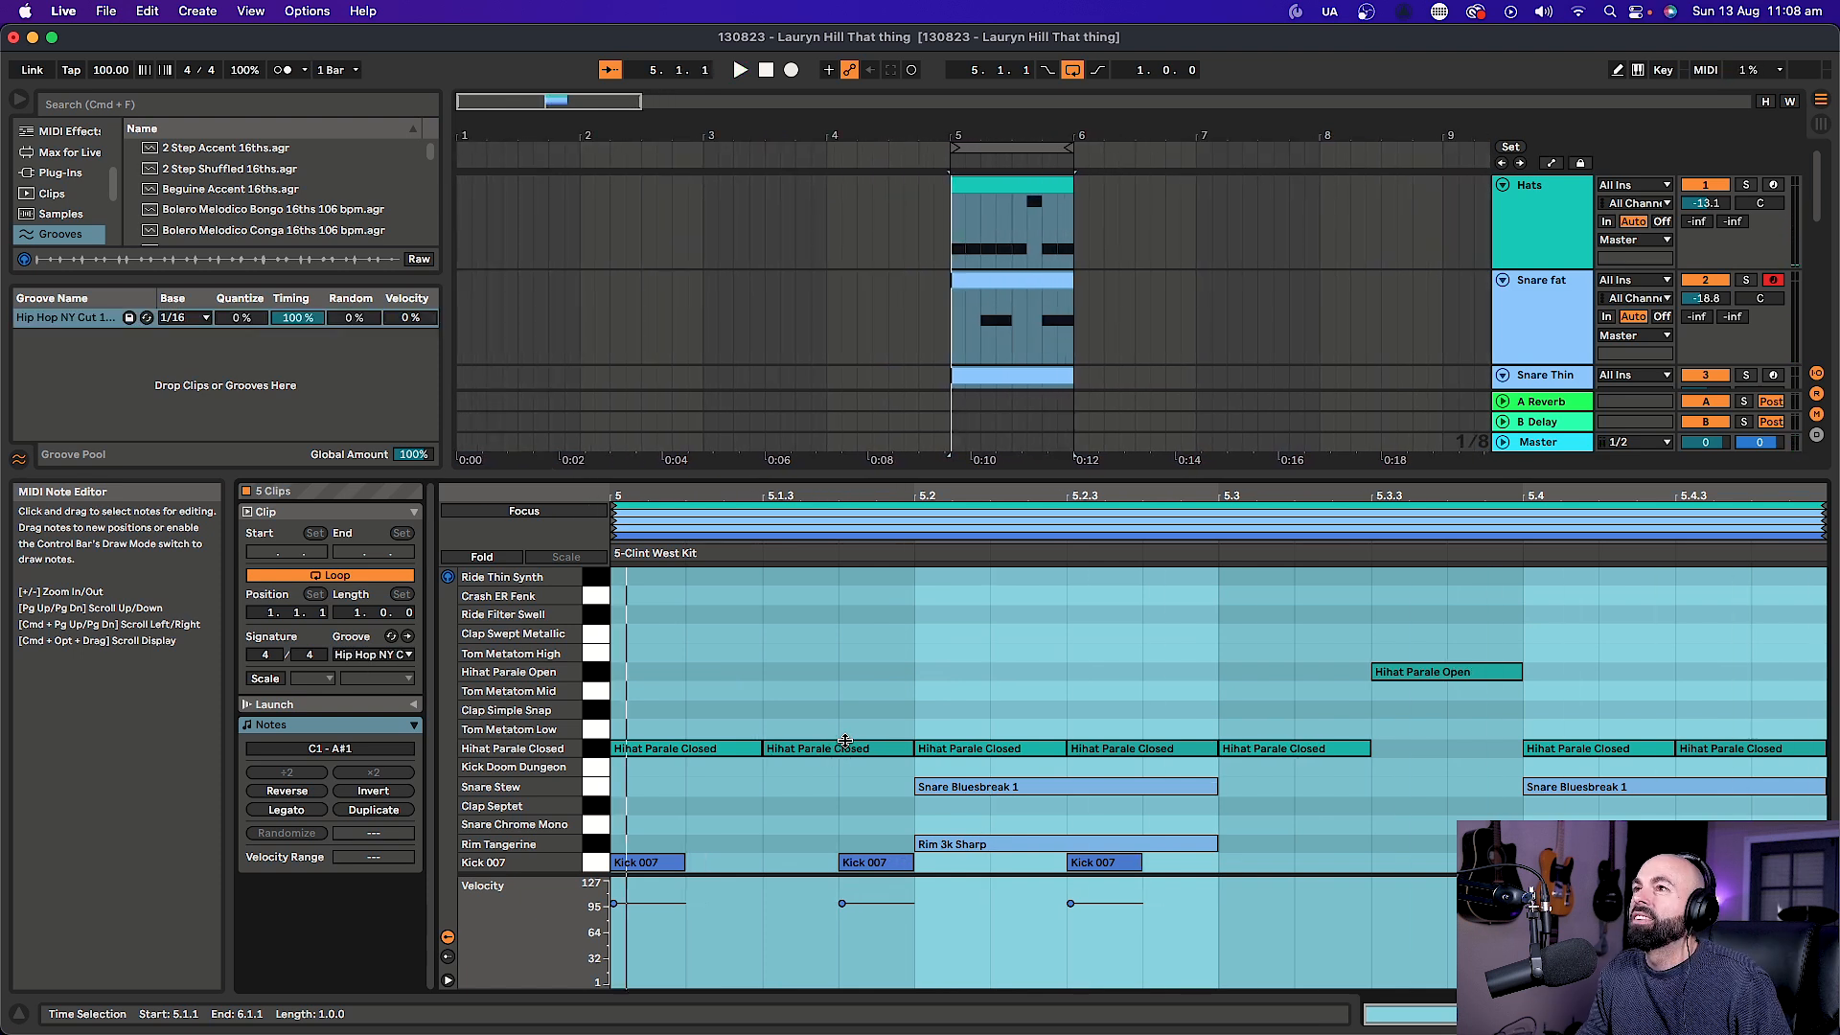
pyautogui.press('space')
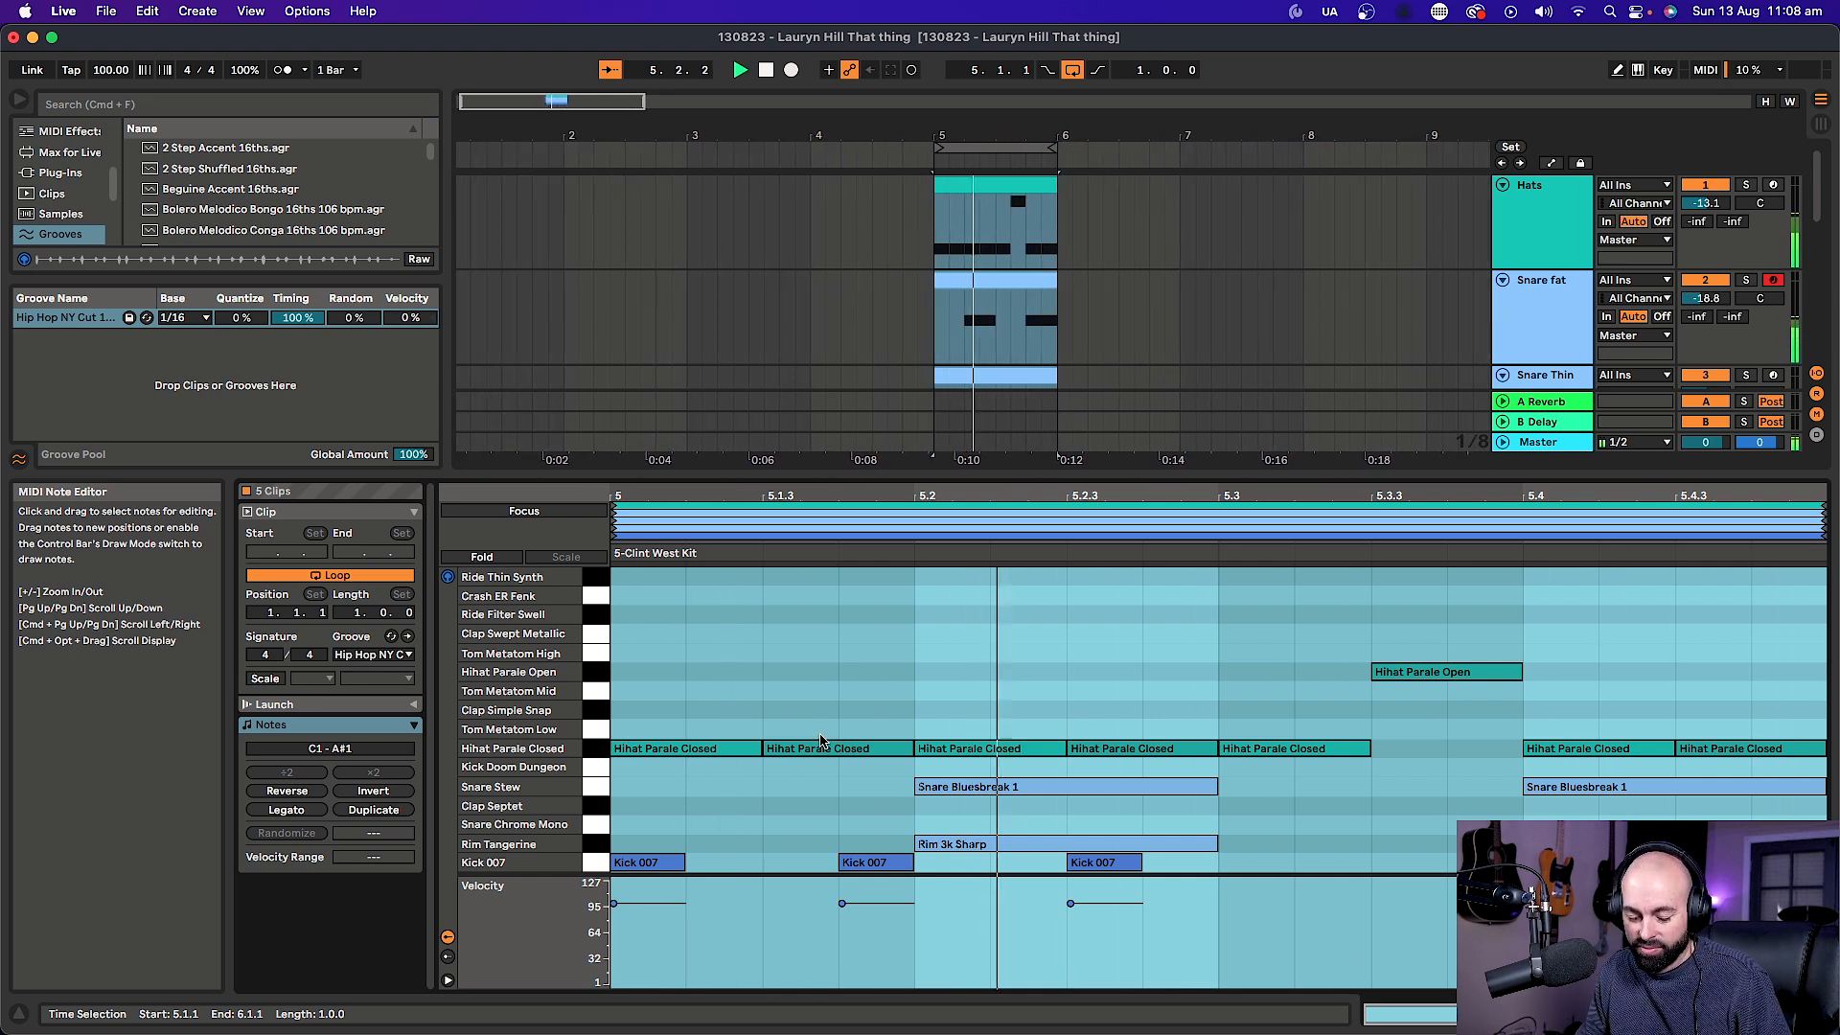
pyautogui.press('super+shift+z')
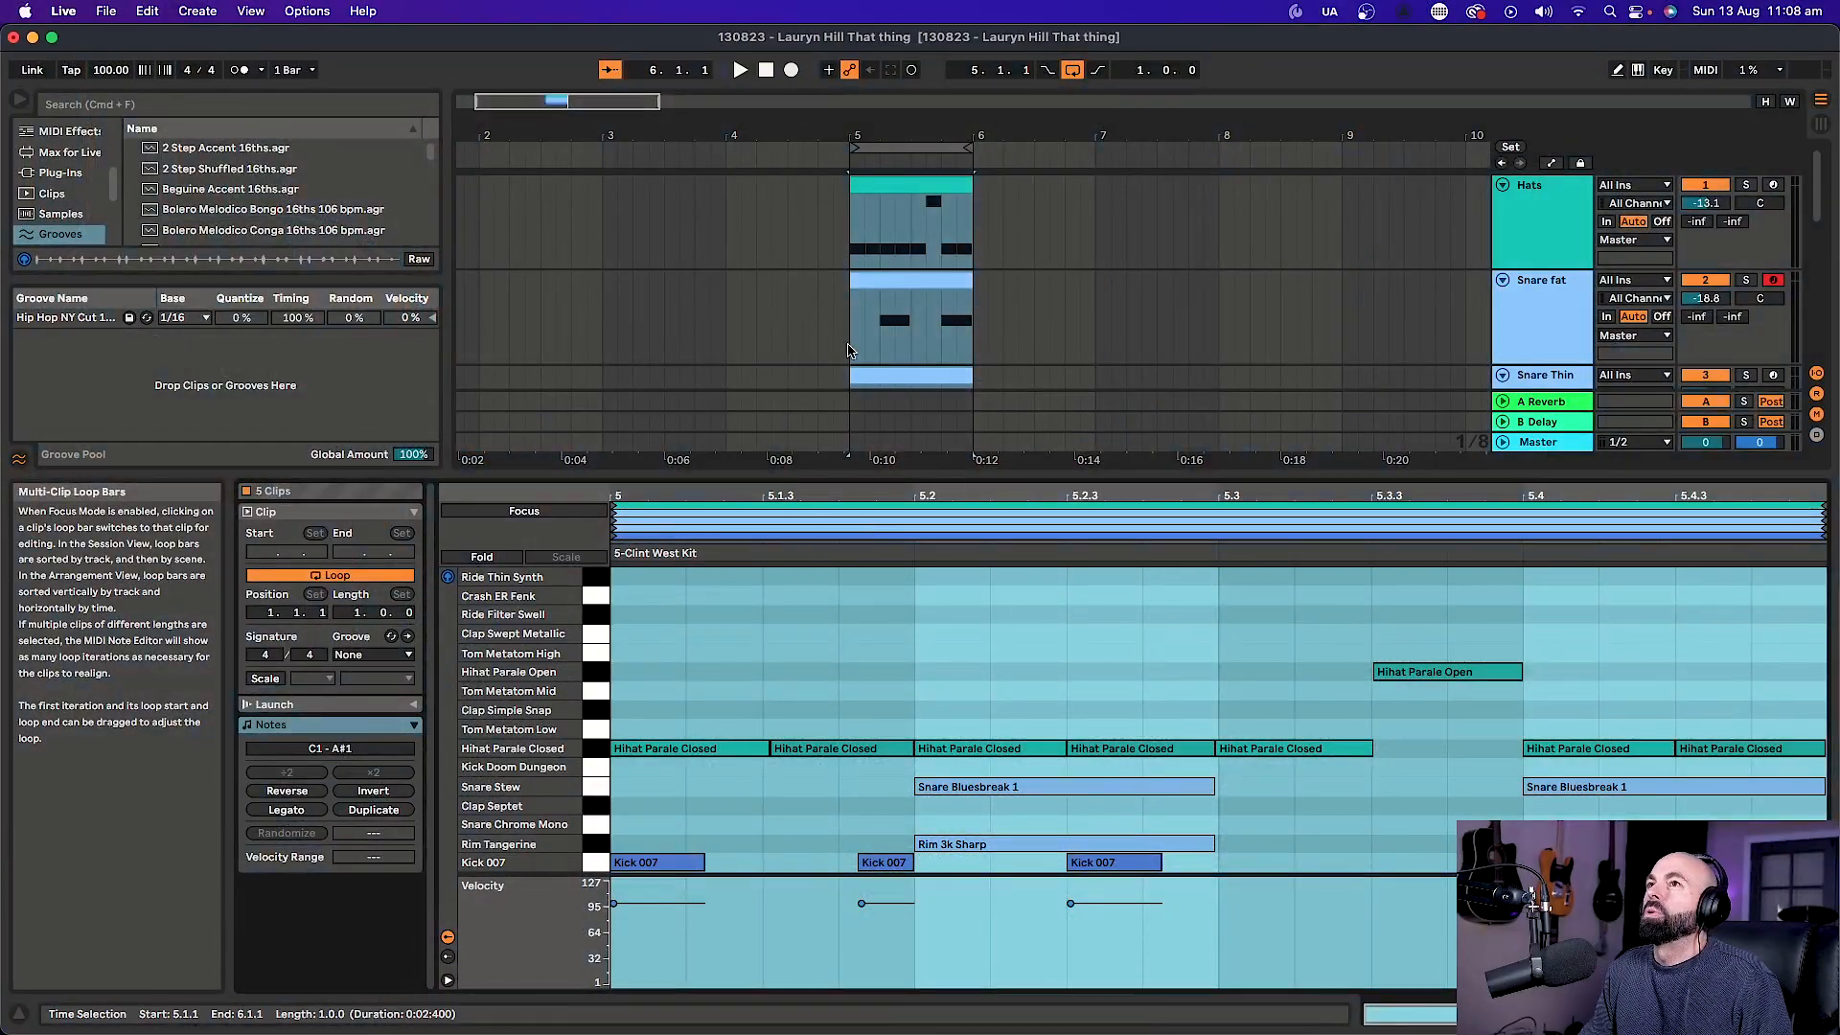
# Enlarge the arrangement to show all the drum tracks and save the set.
pyautogui.moveTo(1084, 476); pyautogui.dragTo(993, 763)
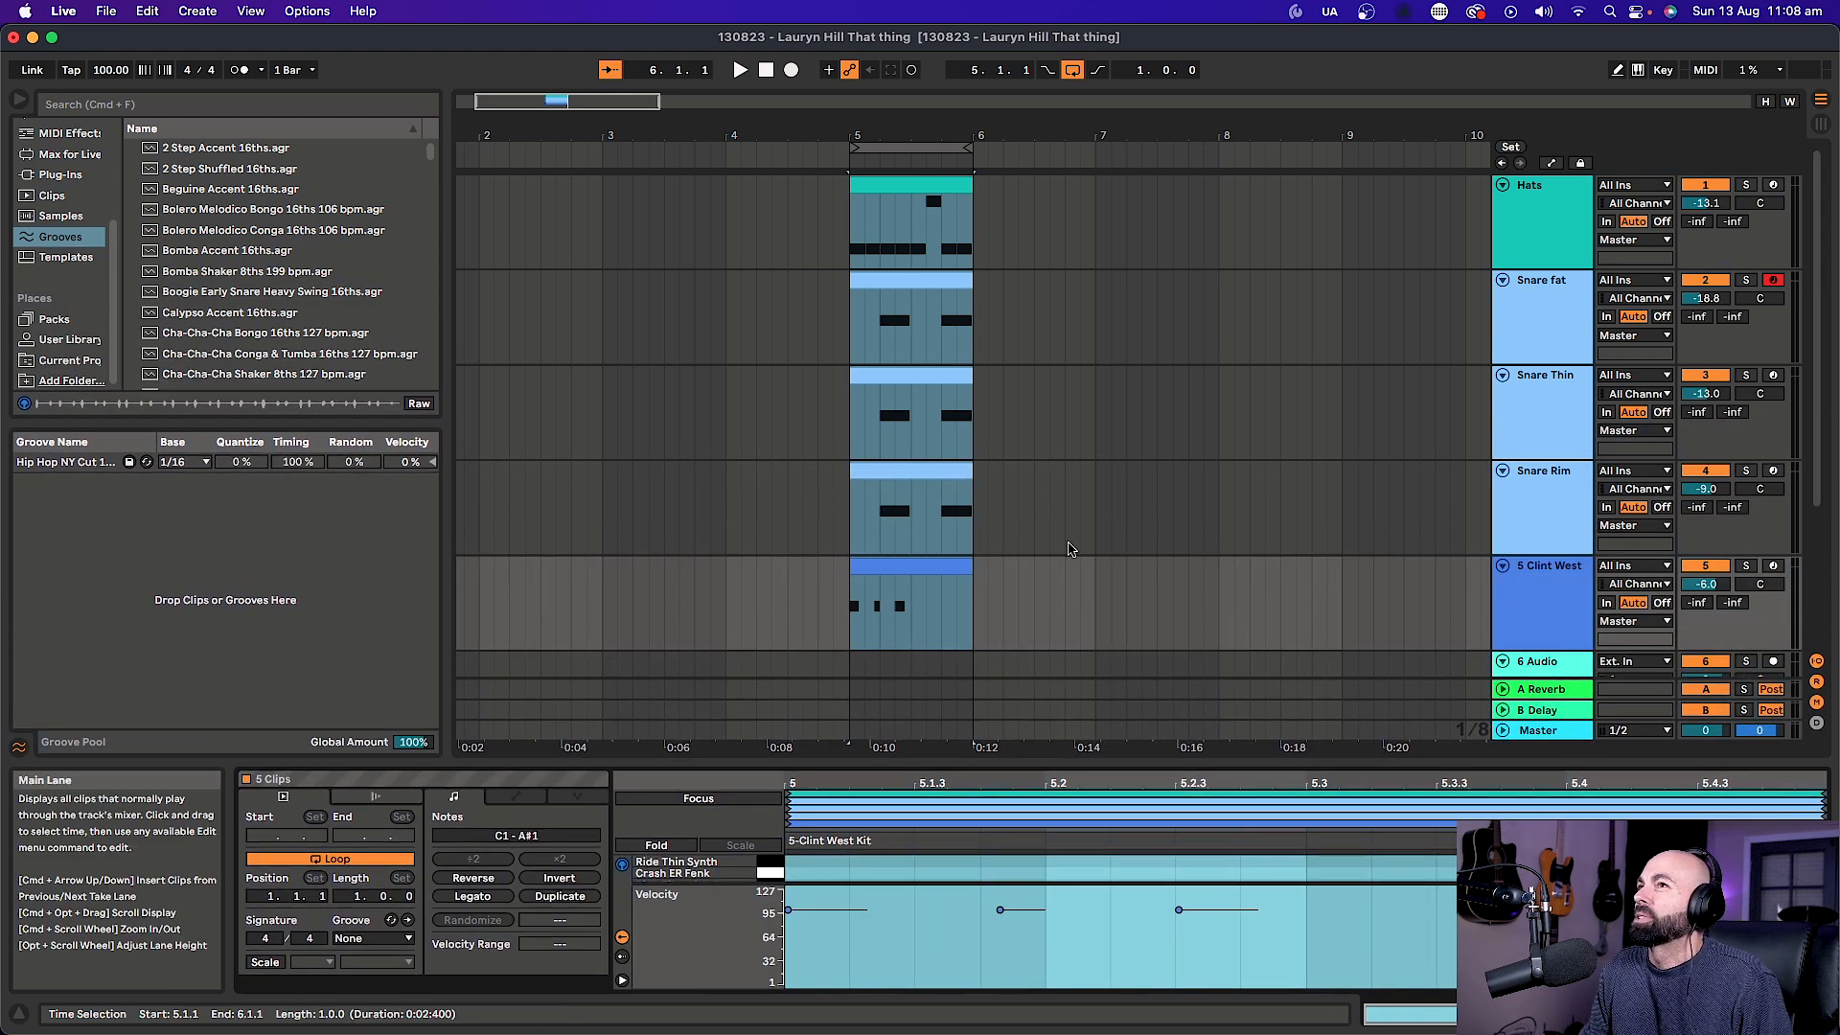
pyautogui.scroll(-5, 1176, 525)
pyautogui.scroll(5, 1175, 527)
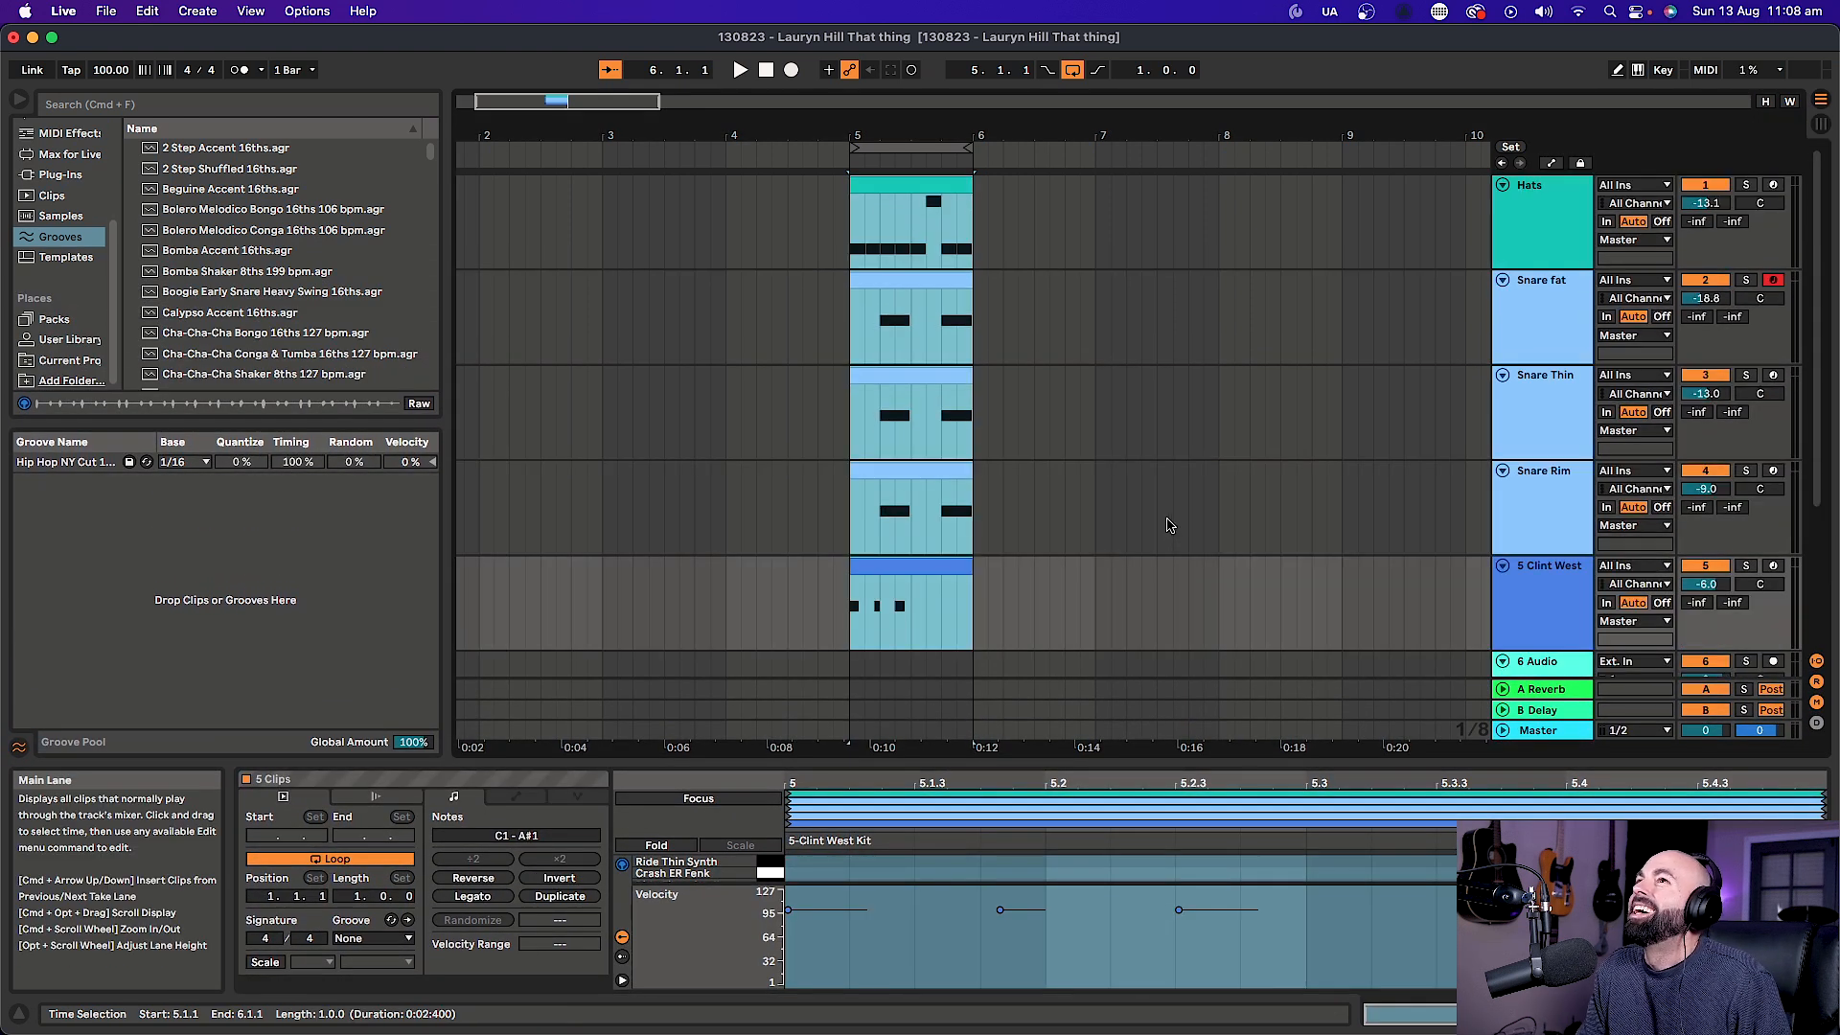
pyautogui.scroll(-4, 1159, 517)
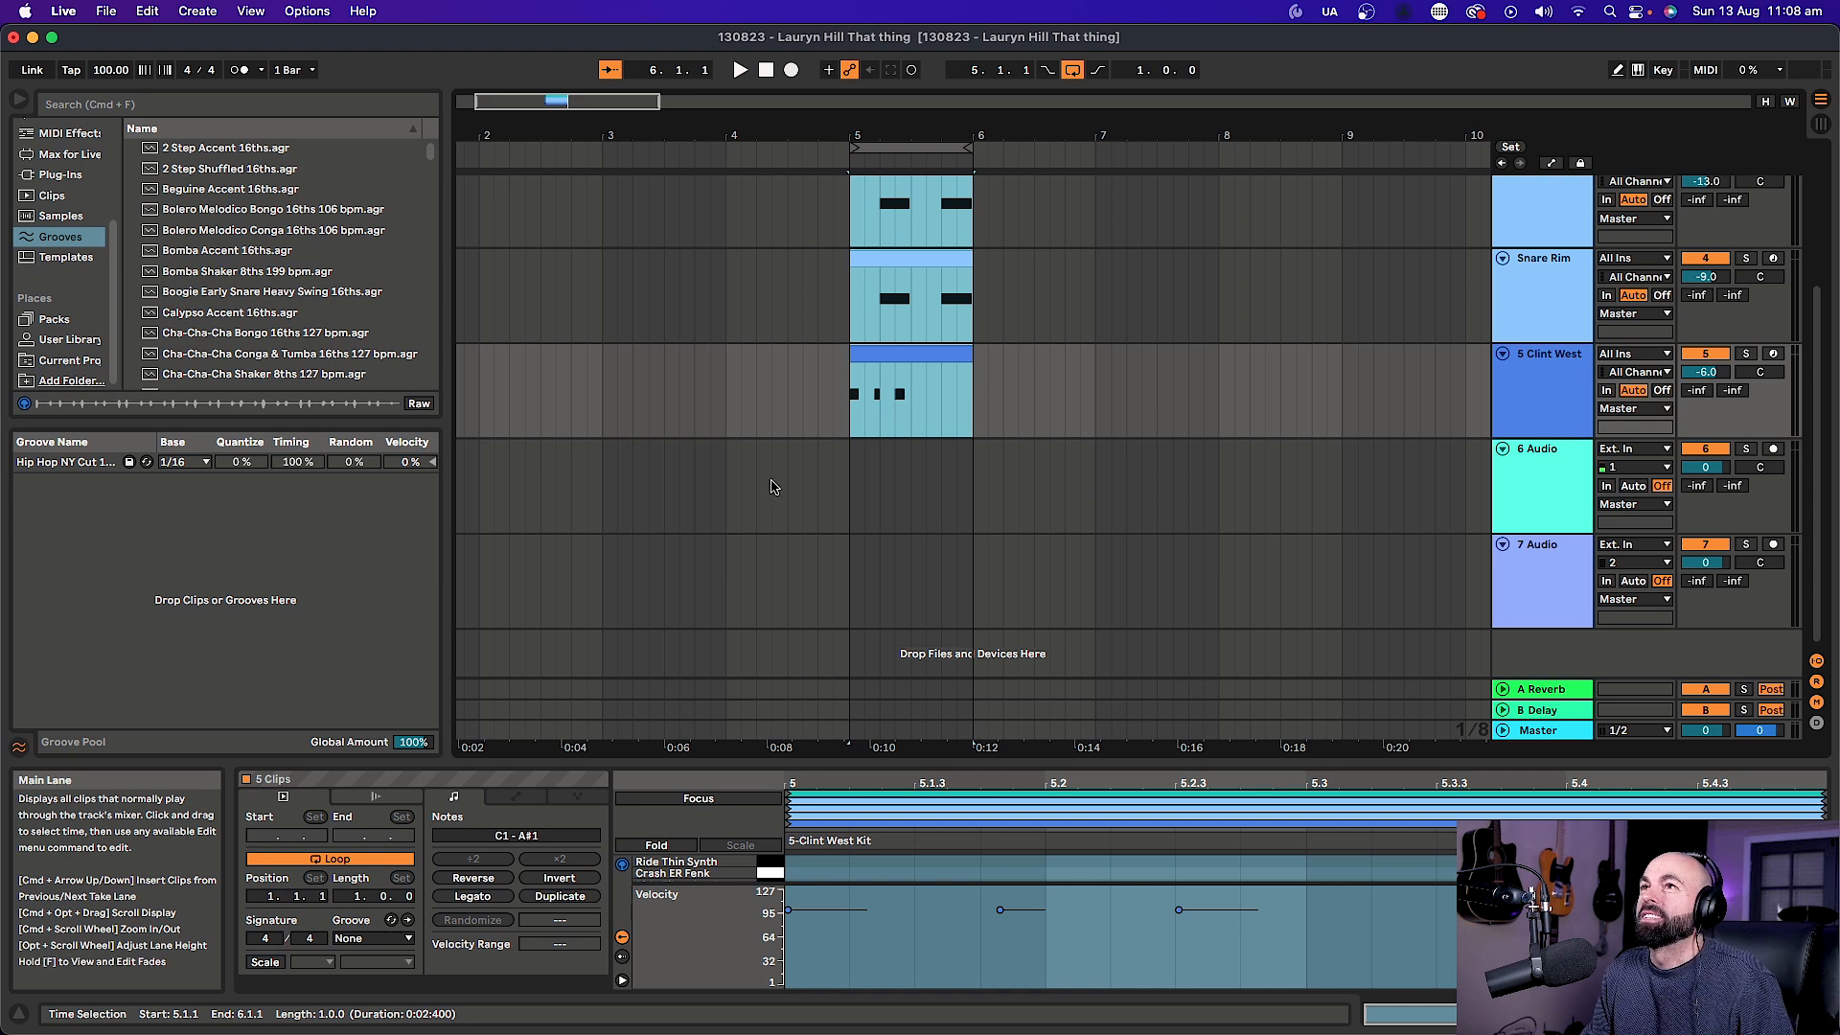
pyautogui.press('cmd+s')
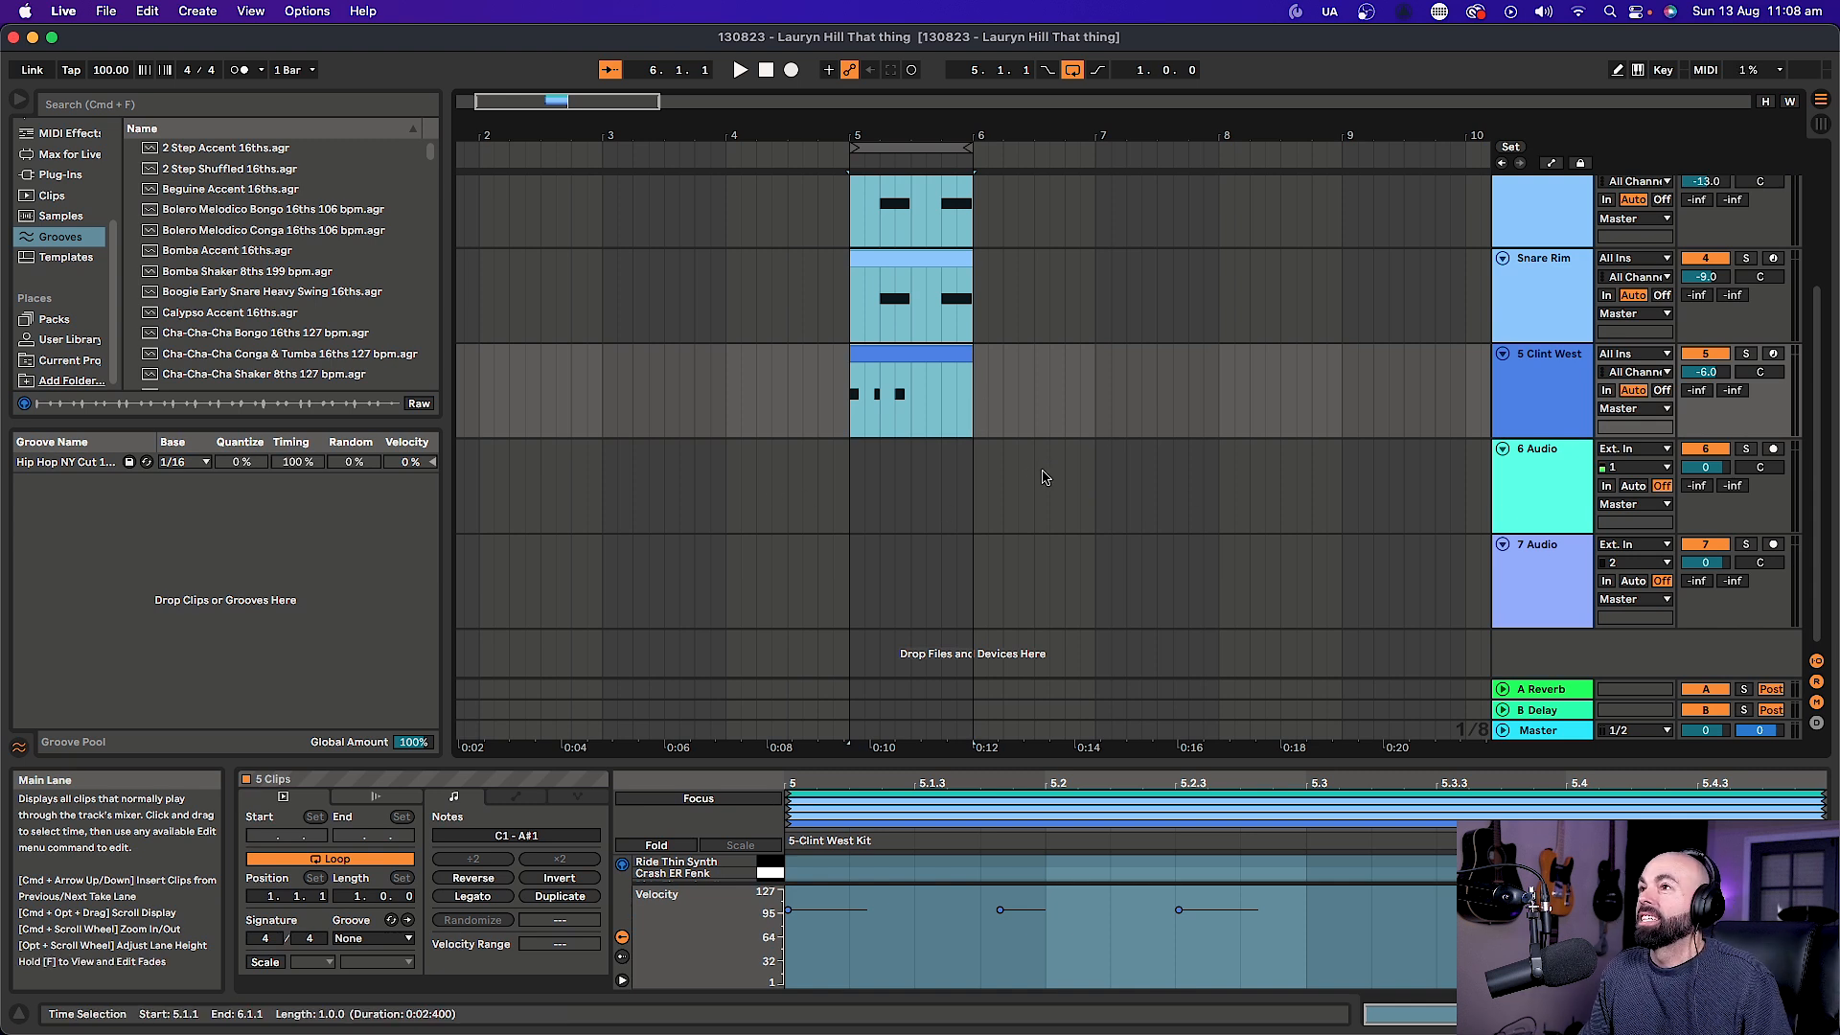
# Insert a MIDI track below 5 Clint West and create an empty one-bar MIDI clip on it from bar 5 to 6.
pyautogui.click(911, 480)
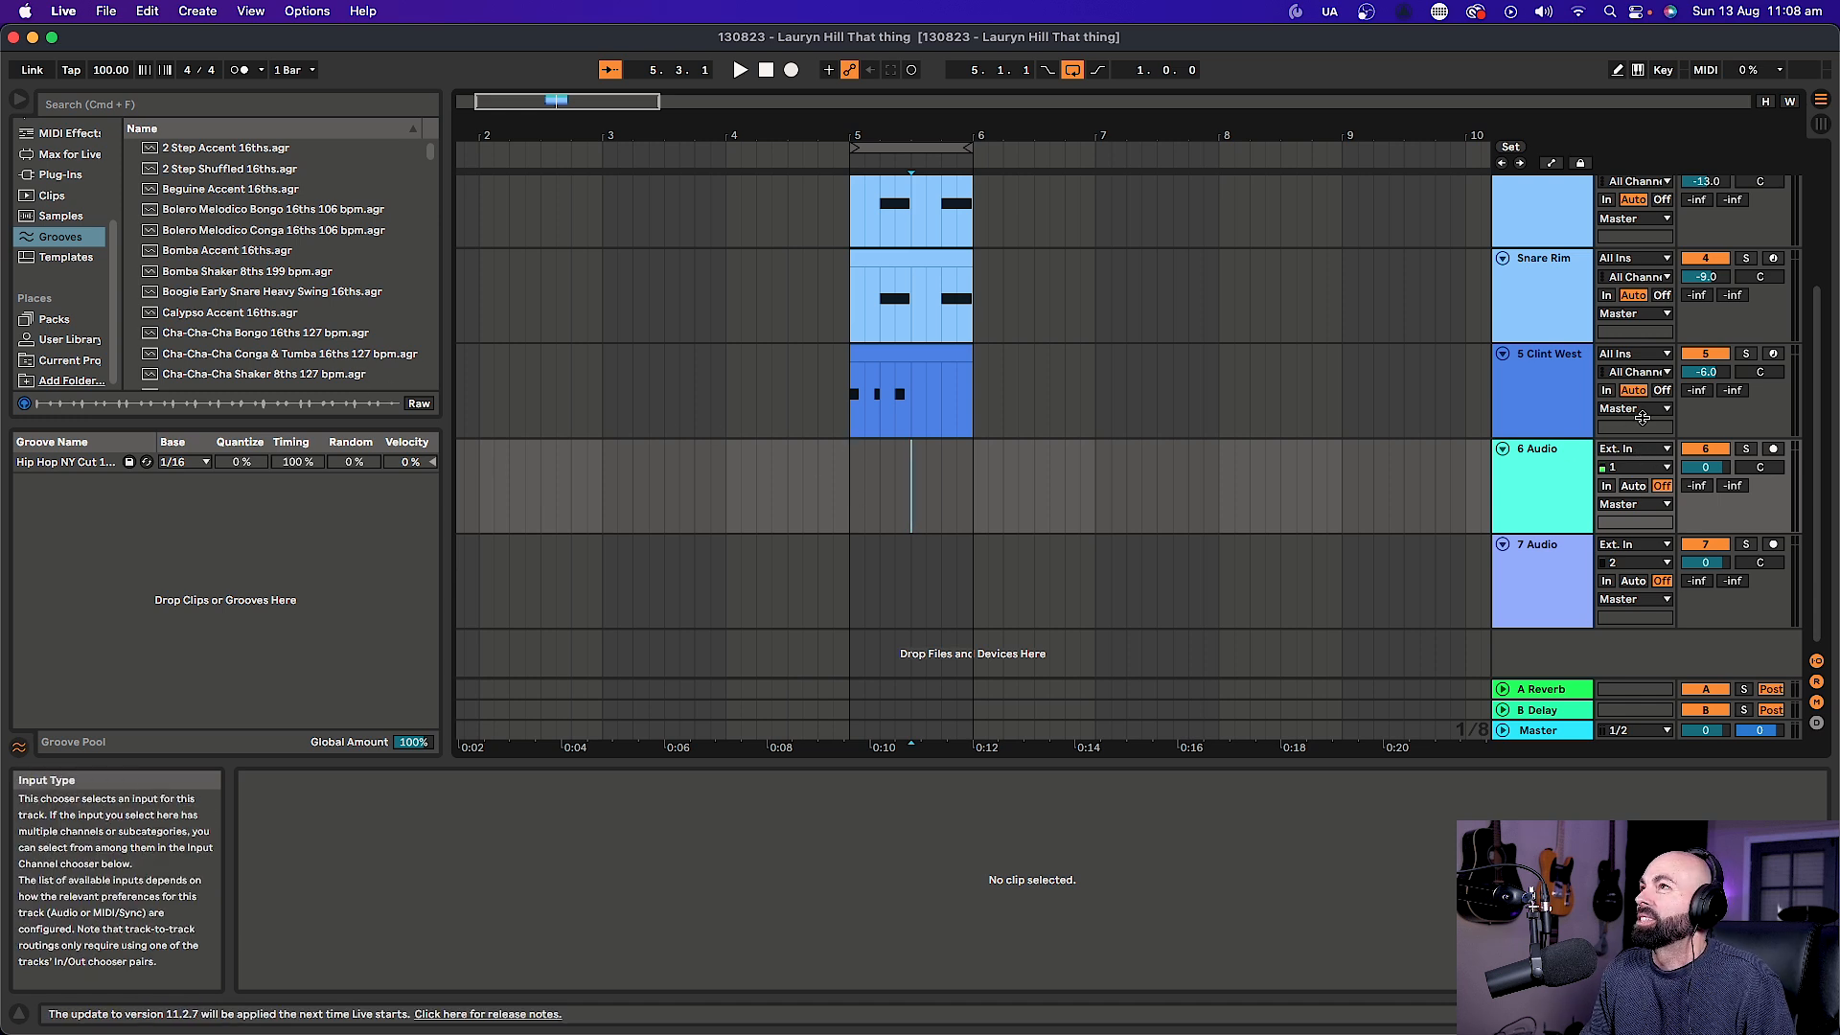
pyautogui.click(1545, 400)
pyautogui.press('super+shift+t')
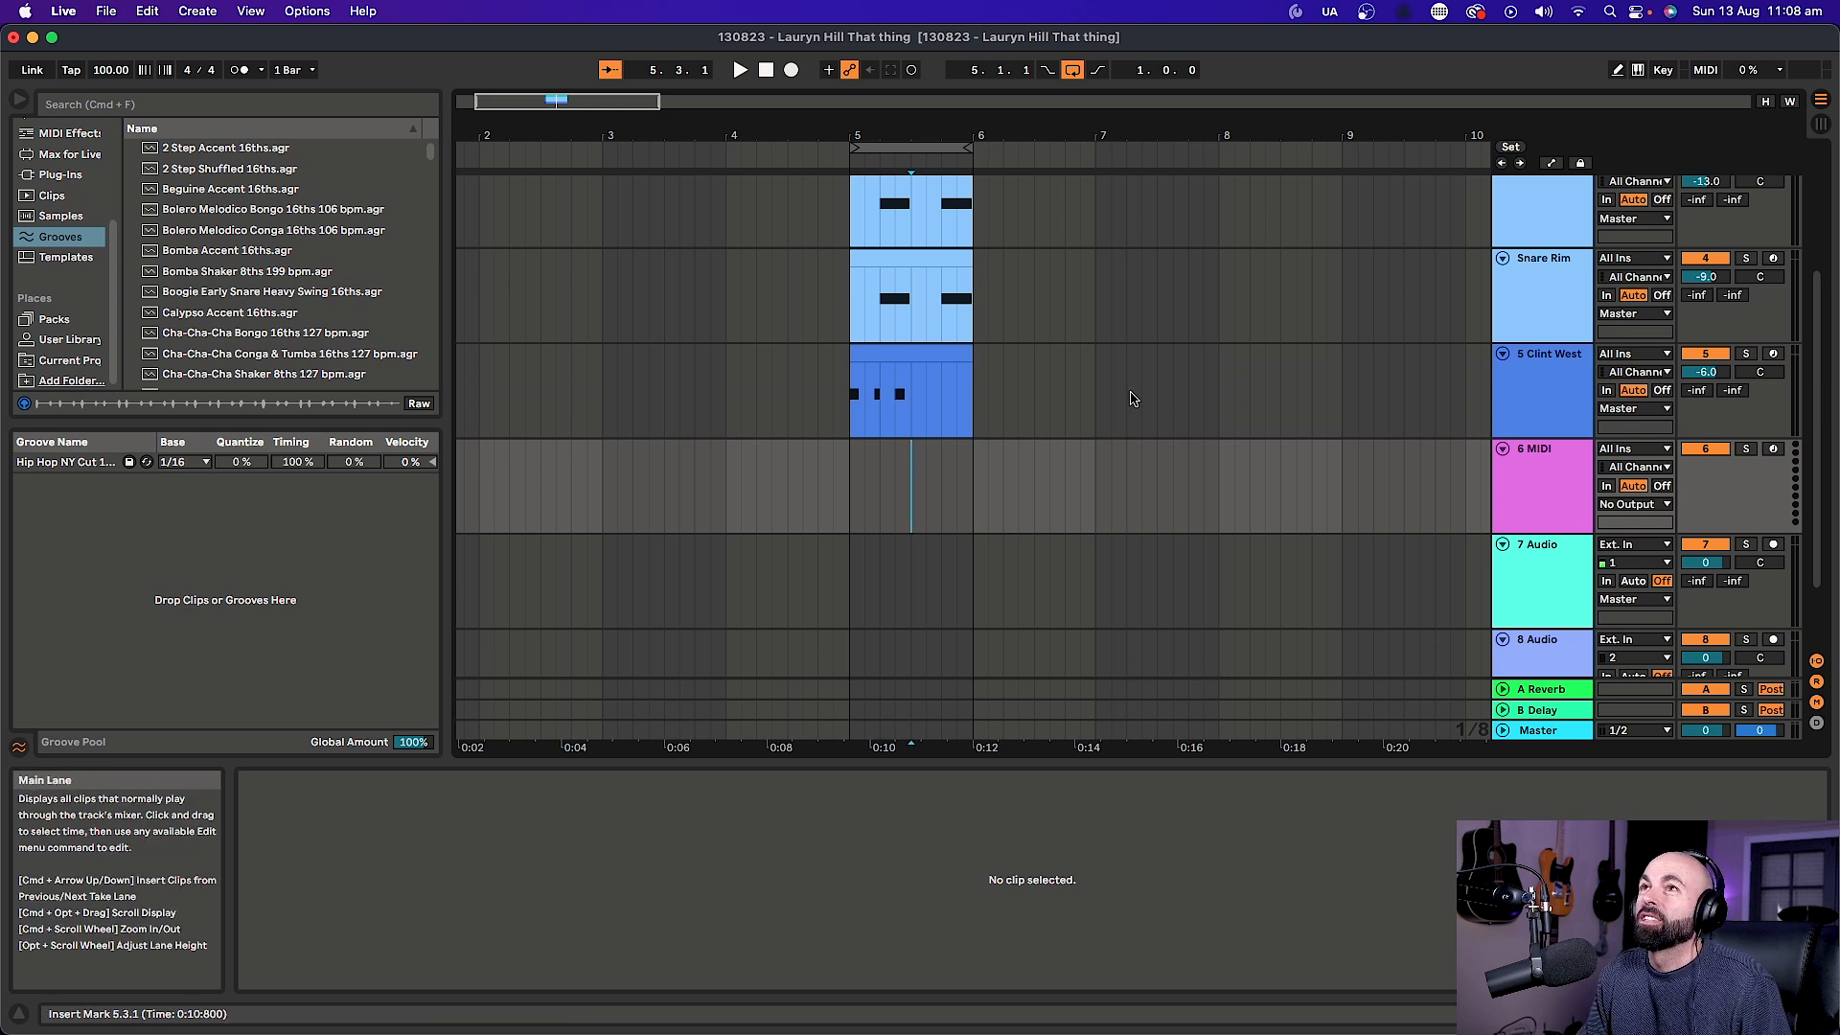
pyautogui.moveTo(853, 467); pyautogui.dragTo(979, 479)
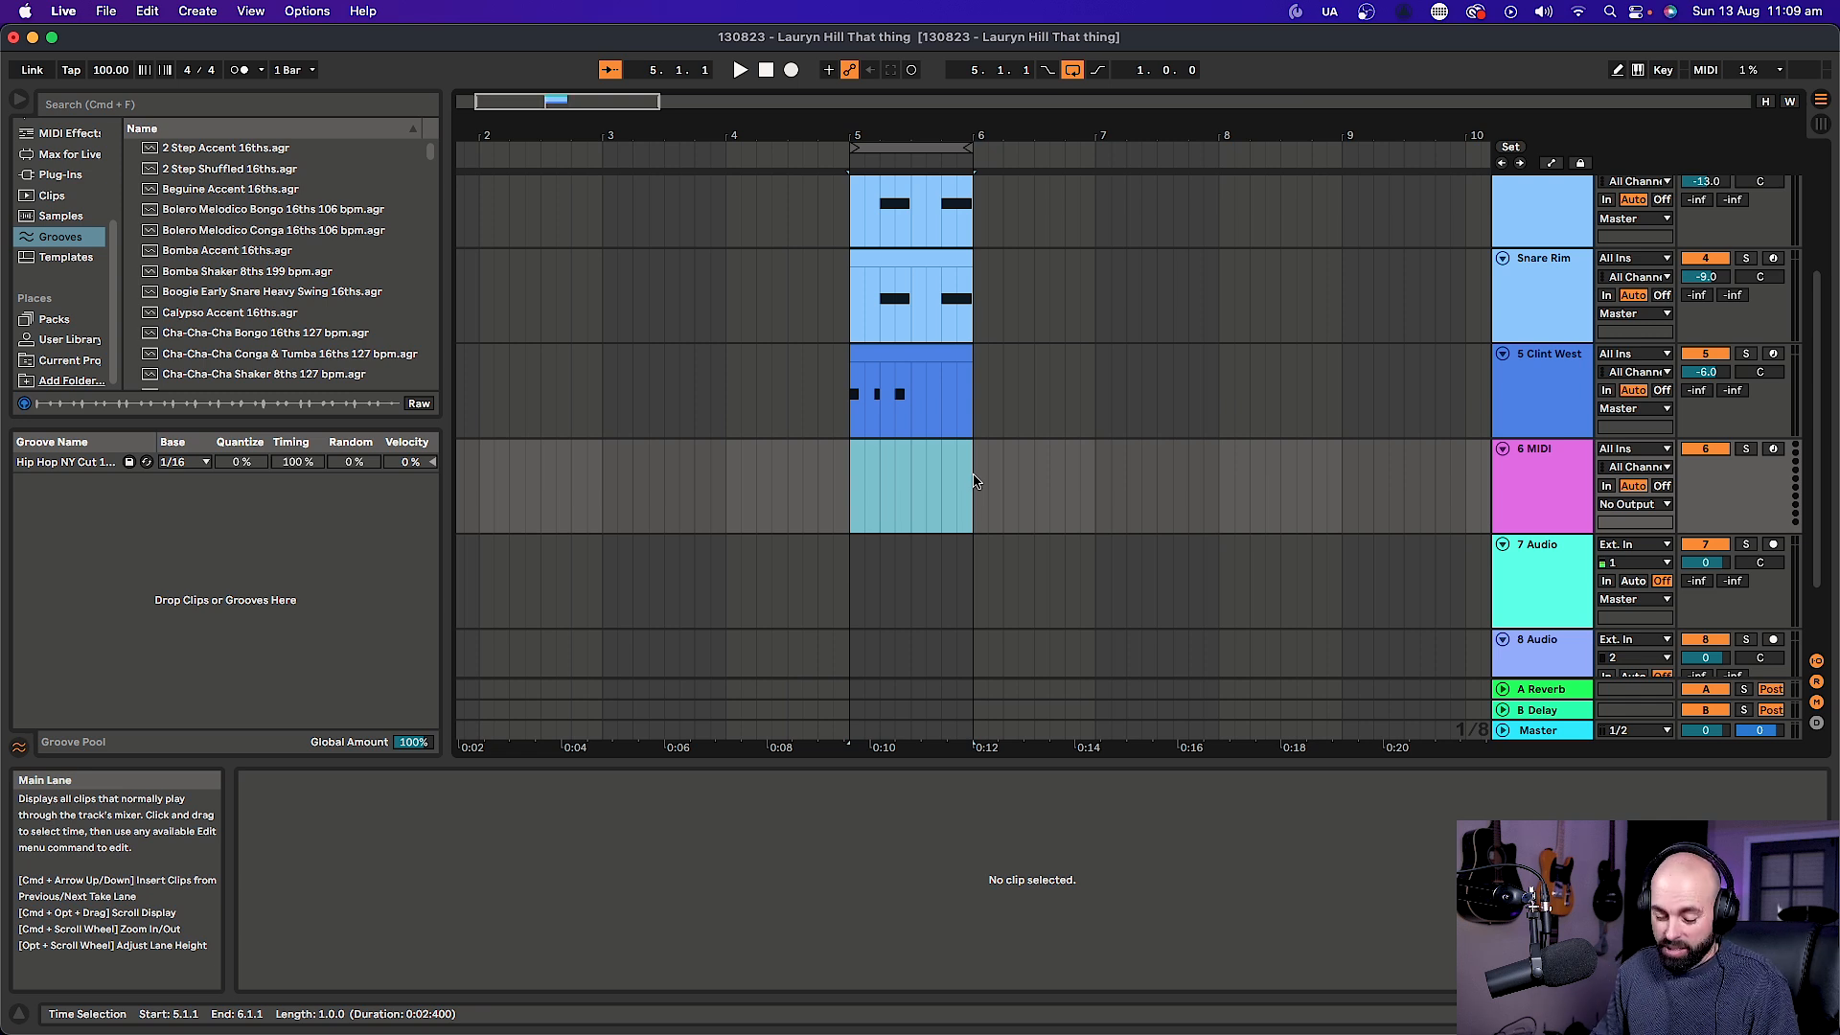
pyautogui.press('super+shift+m')
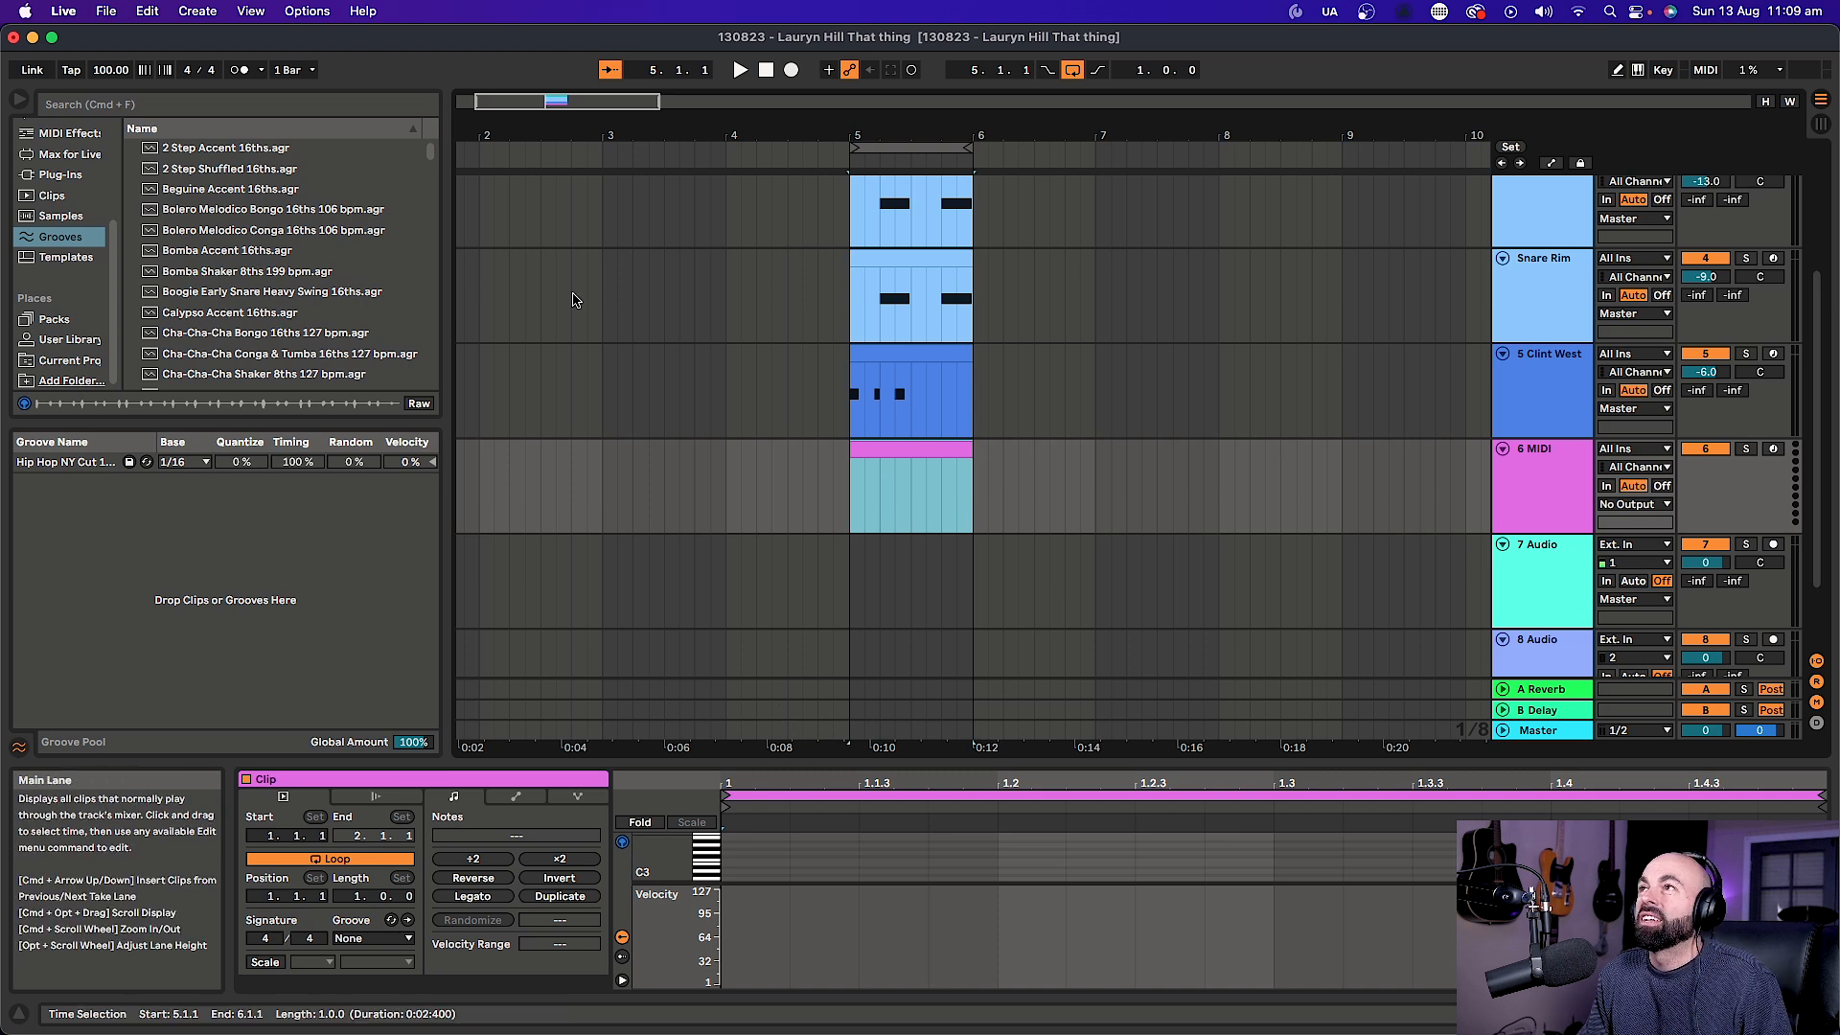
# Select the 6 MIDI track and list the Piano & Keys presets of the Instrument Rack.
pyautogui.click(1517, 490)
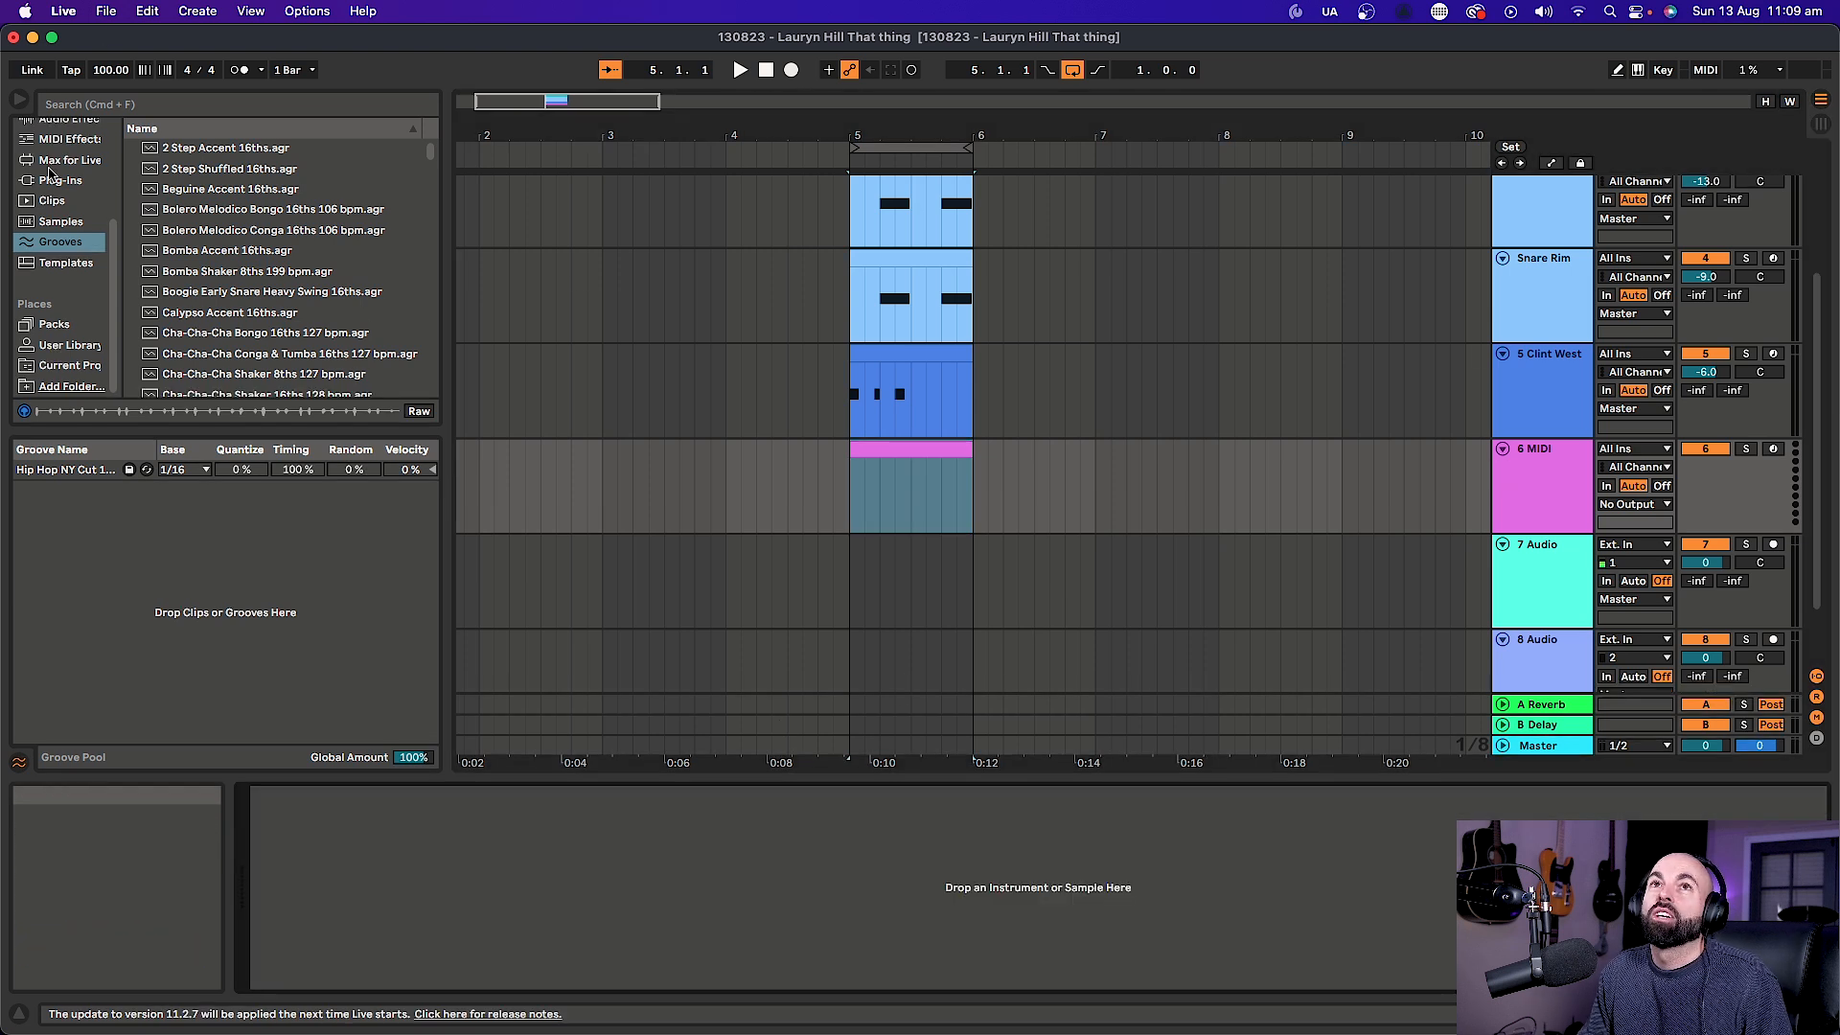
pyautogui.scroll(5, 96, 254)
pyautogui.moveTo(122, 261); pyautogui.dragTo(179, 260)
pyautogui.click(93, 252)
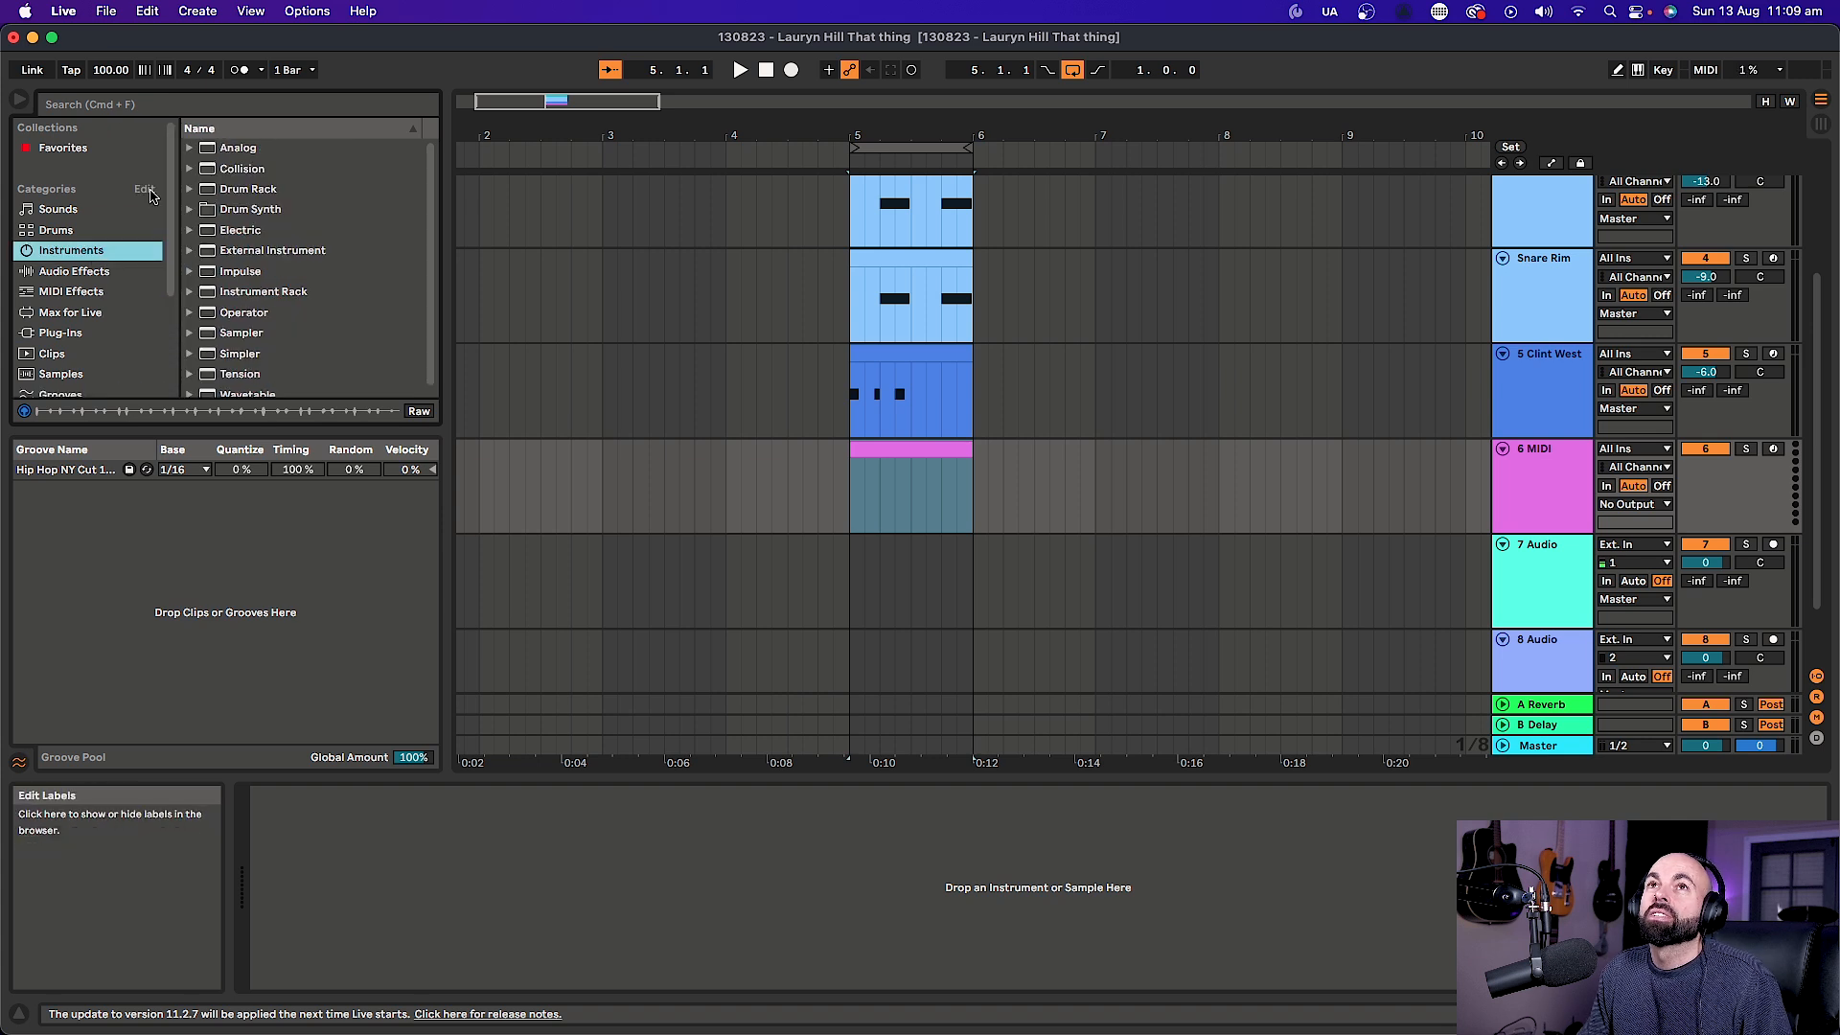
pyautogui.scroll(-1, 254, 284)
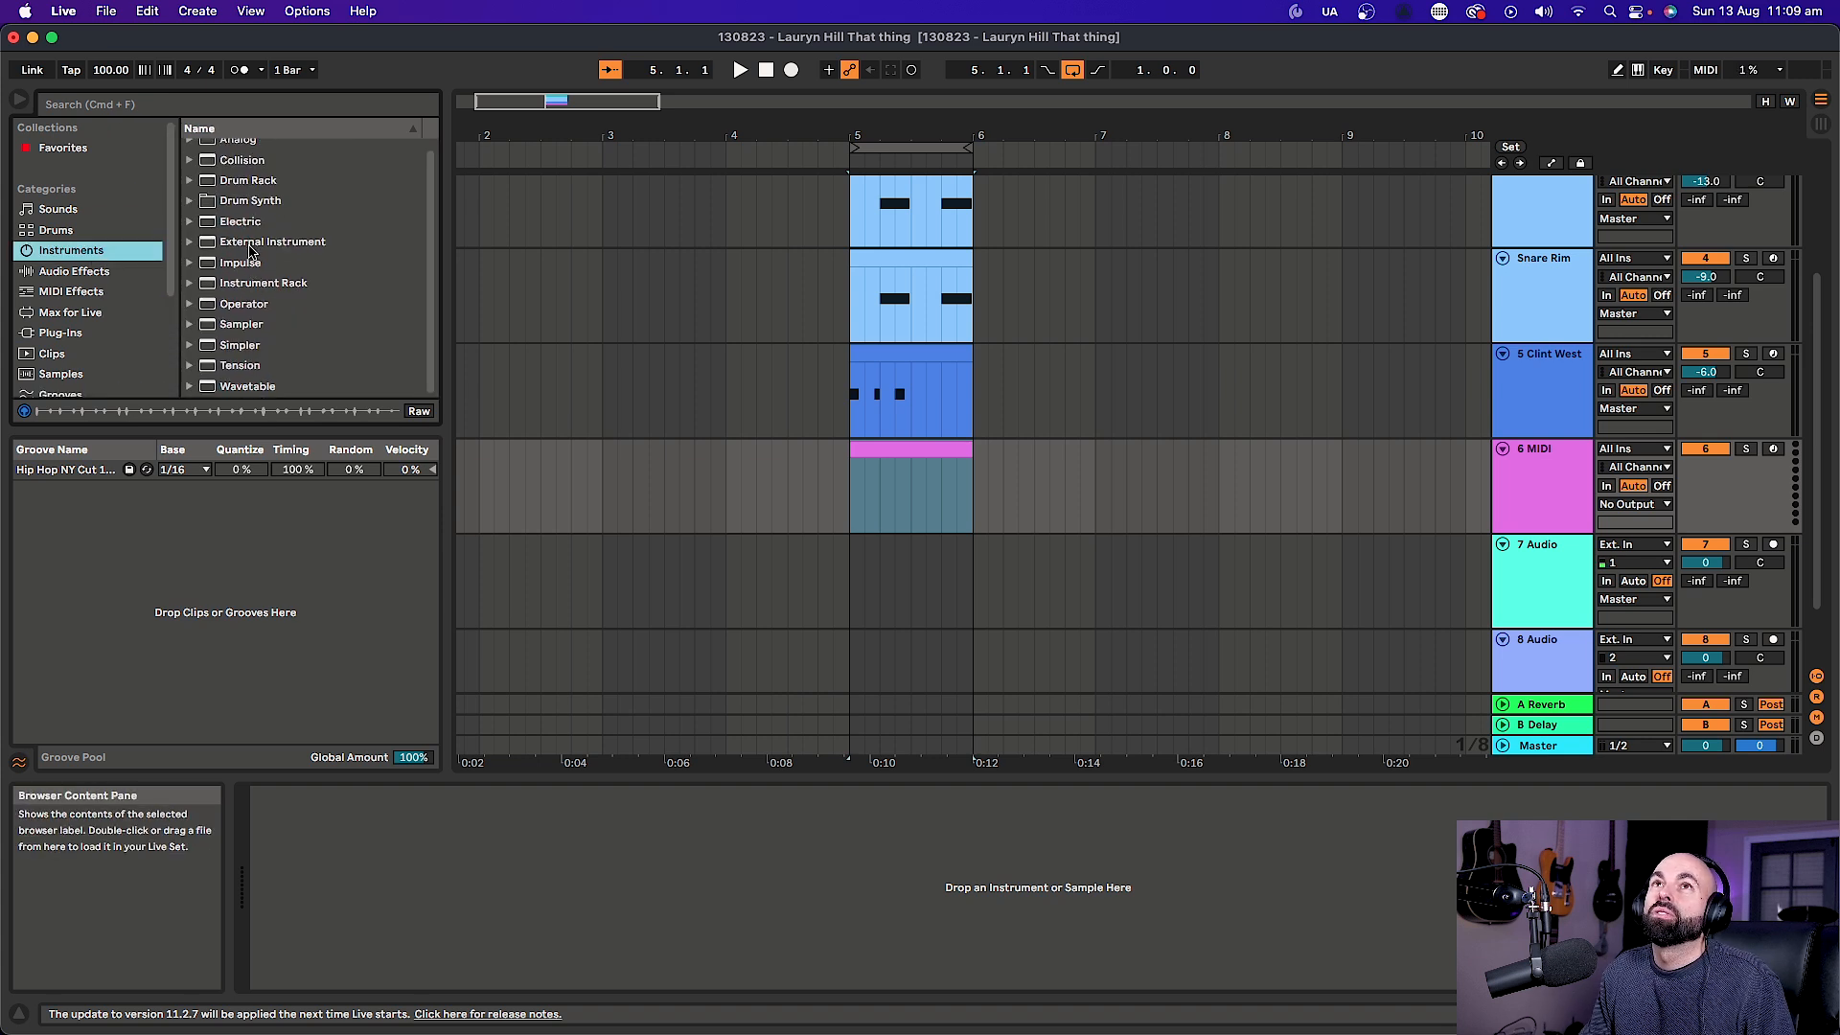
pyautogui.click(191, 284)
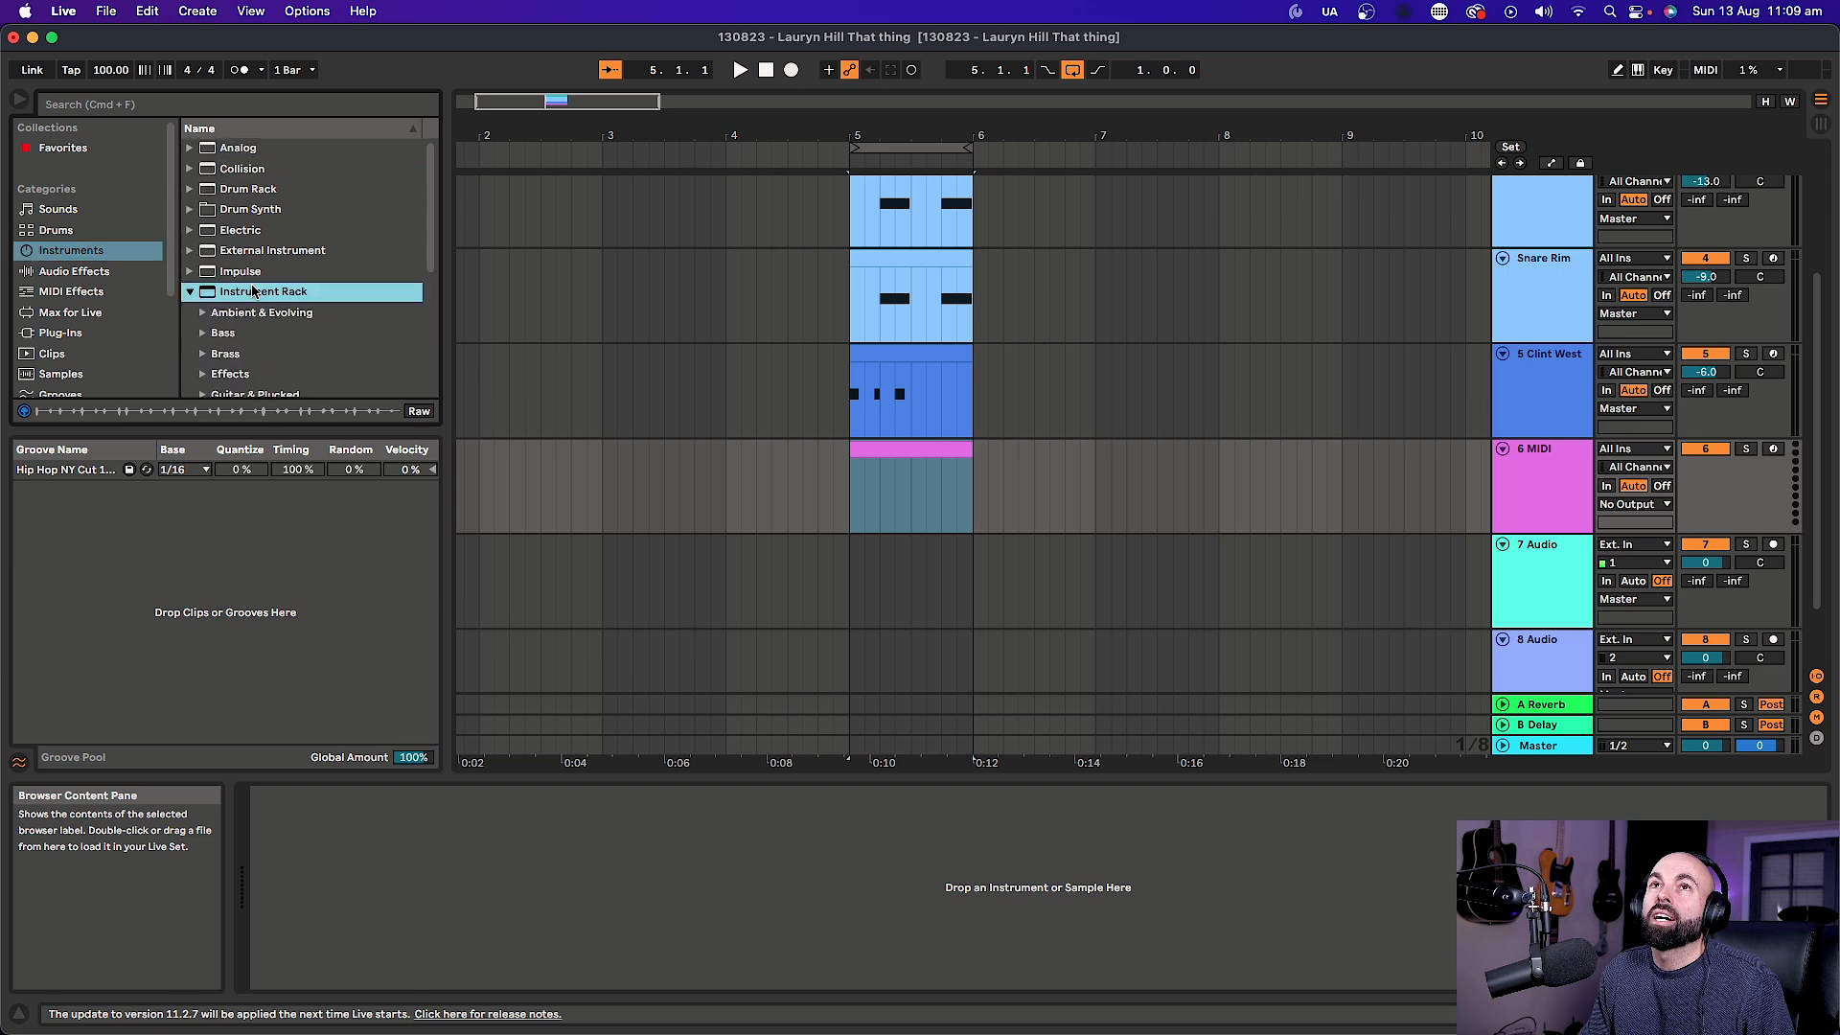
pyautogui.scroll(-3, 213, 315)
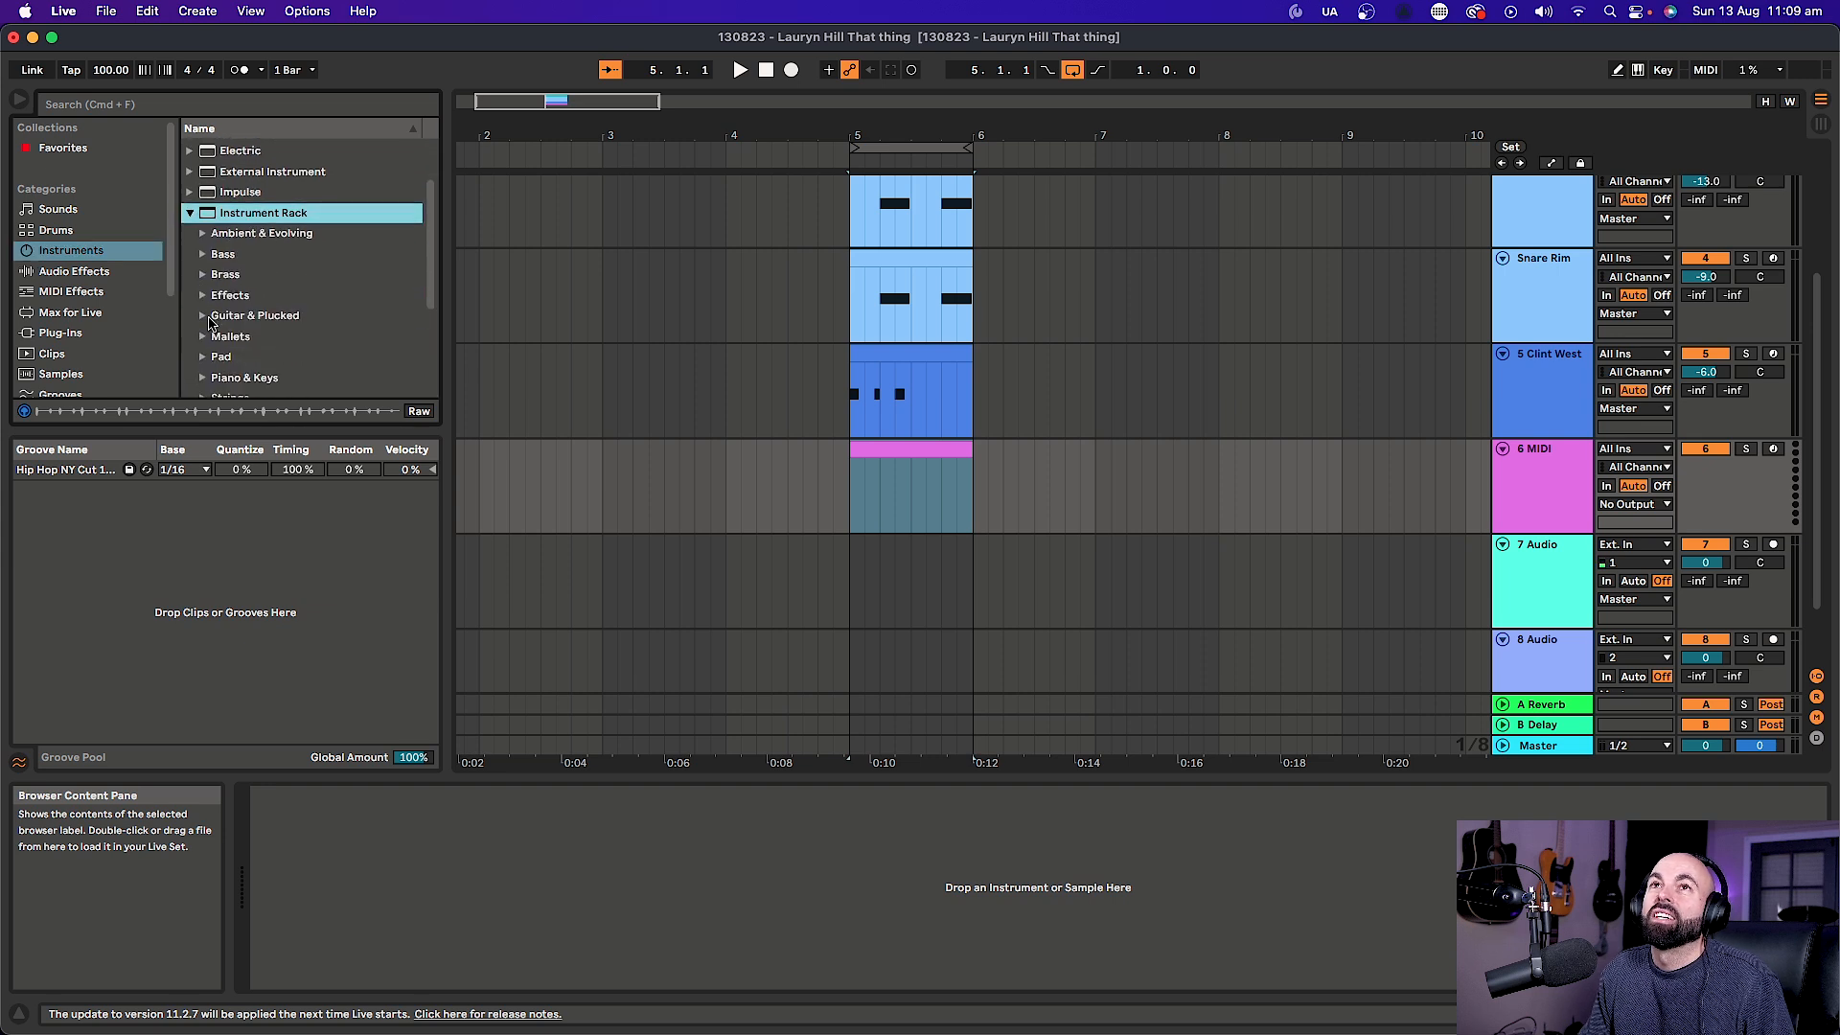
pyautogui.click(203, 288)
# Load the Grand Piano.adg preset onto the 6 MIDI track.
pyautogui.scroll(-10, 283, 331)
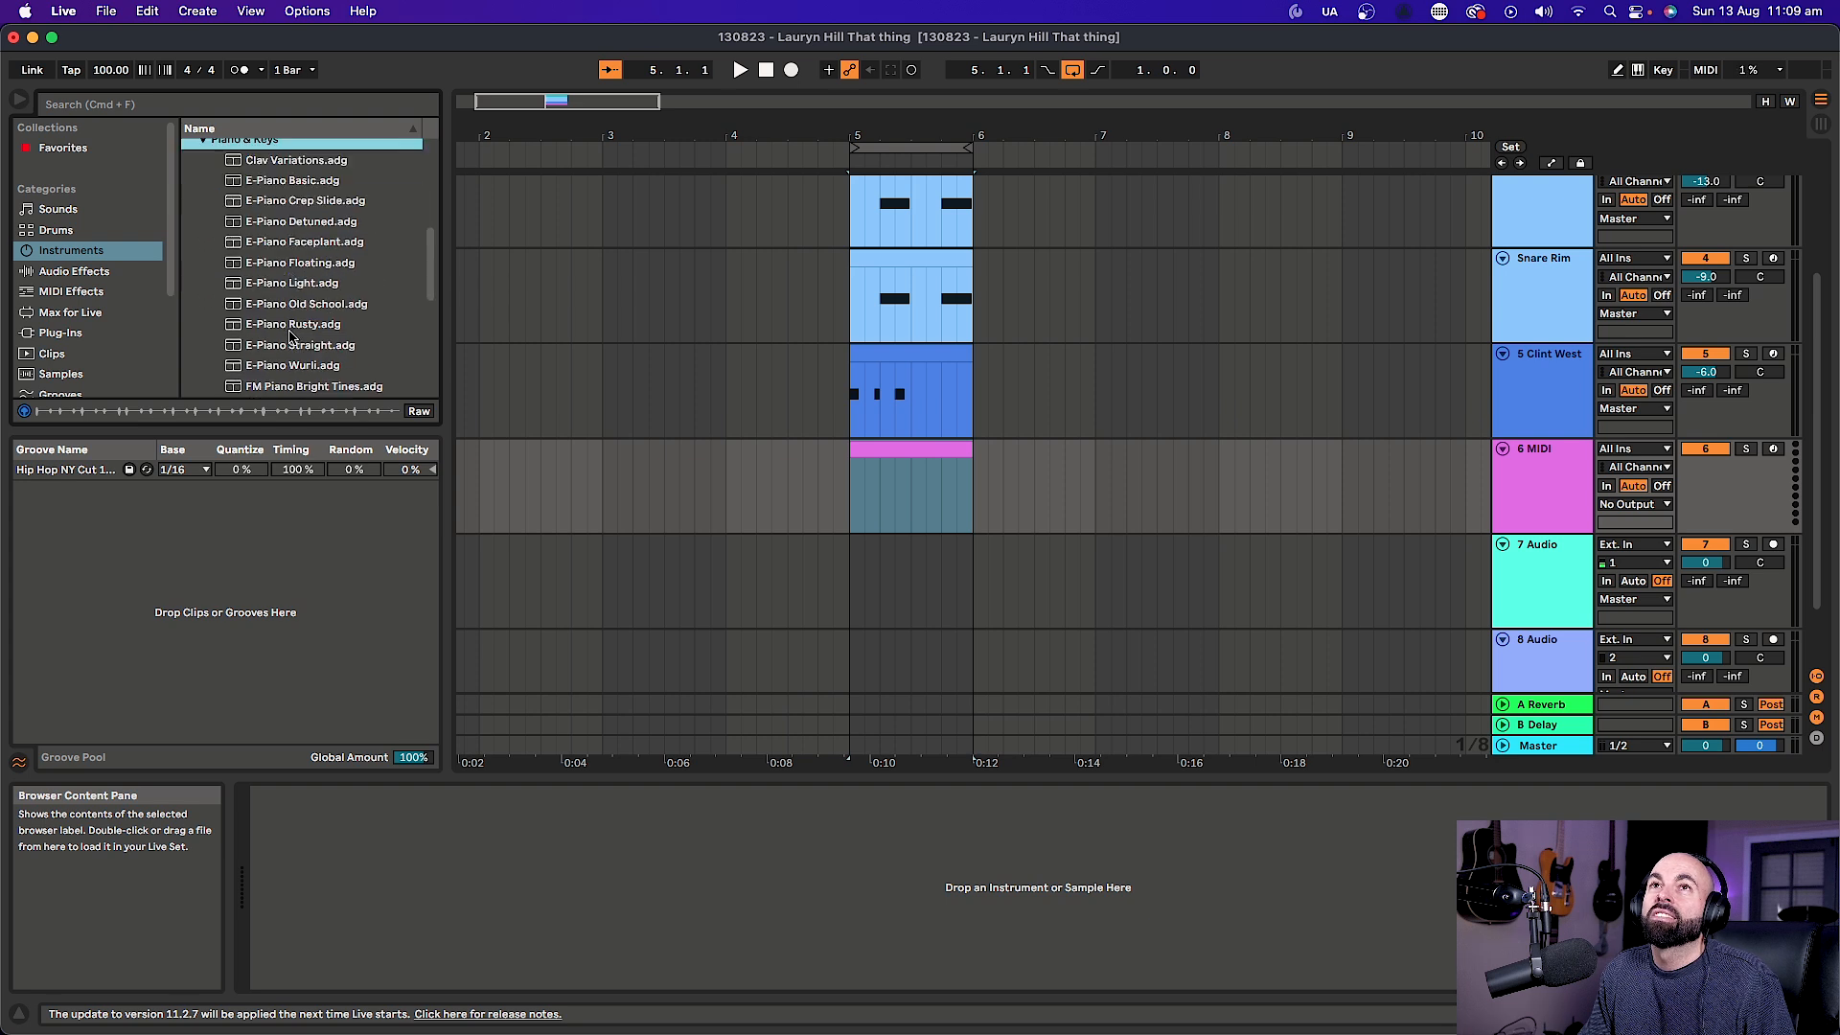
pyautogui.scroll(5, 293, 332)
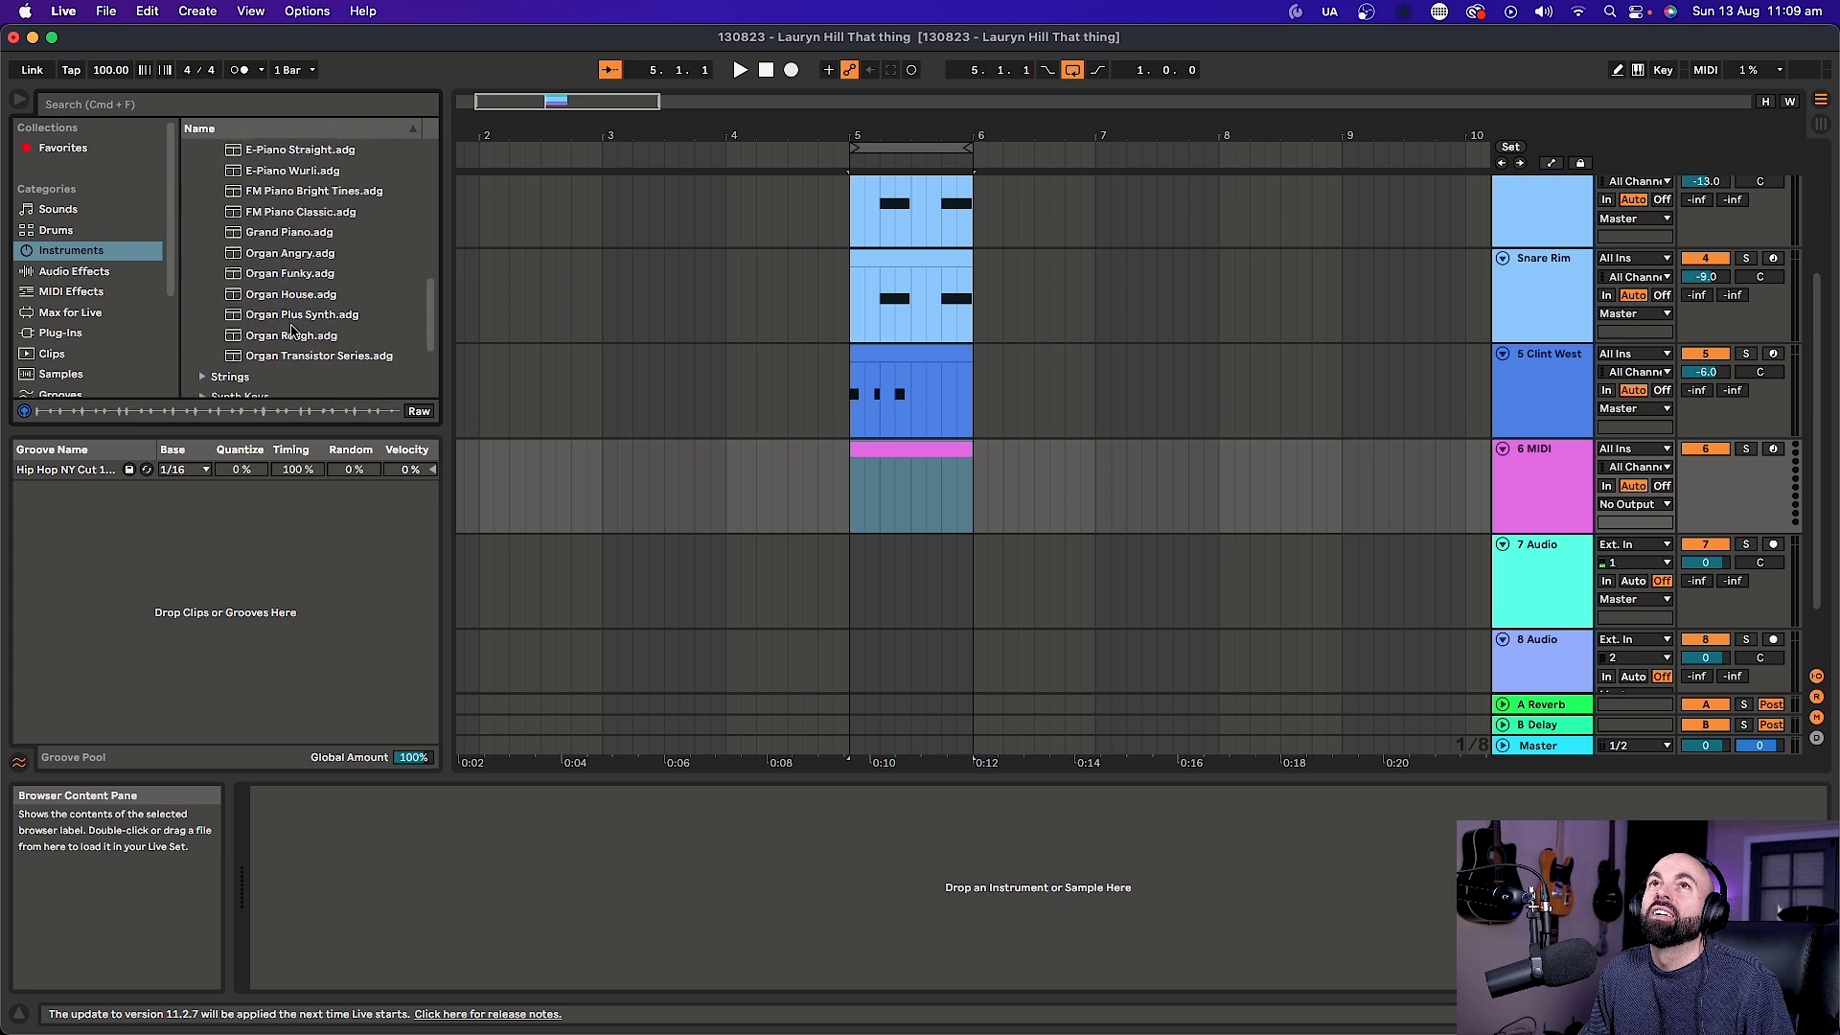
pyautogui.scroll(1, 292, 331)
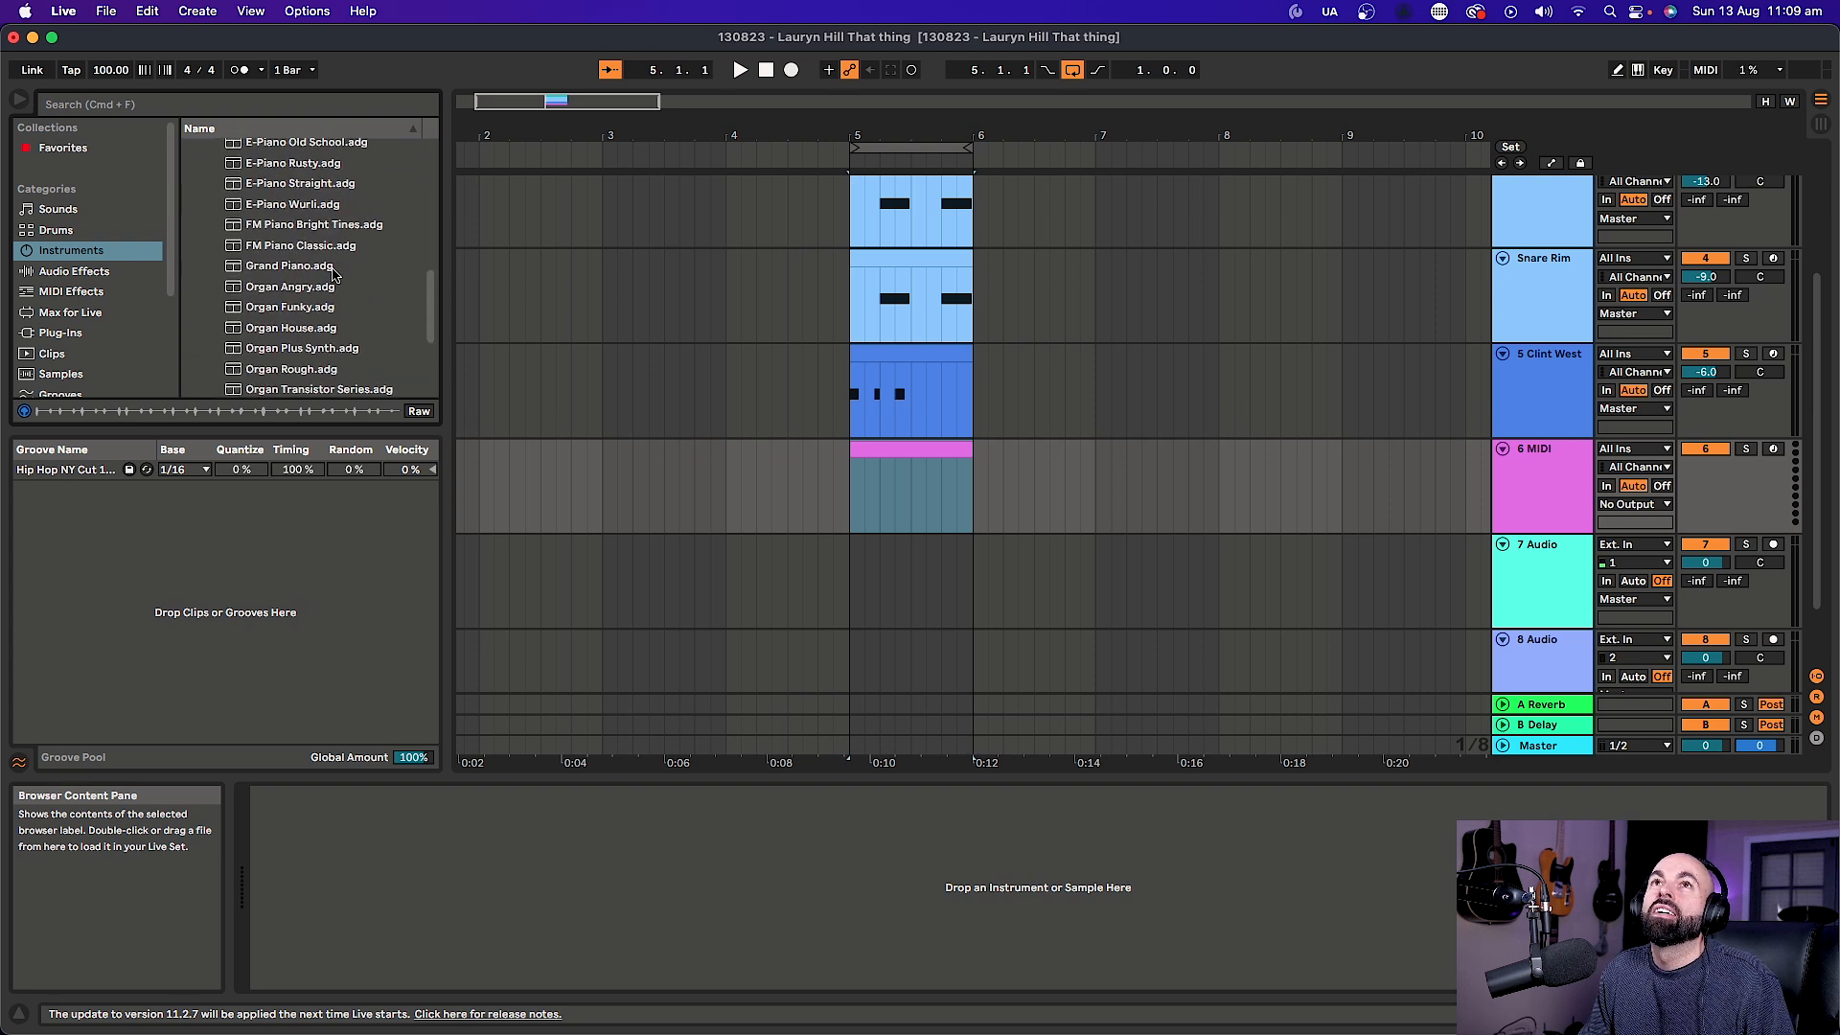
pyautogui.scroll(1, 334, 276)
pyautogui.scroll(-1, 309, 313)
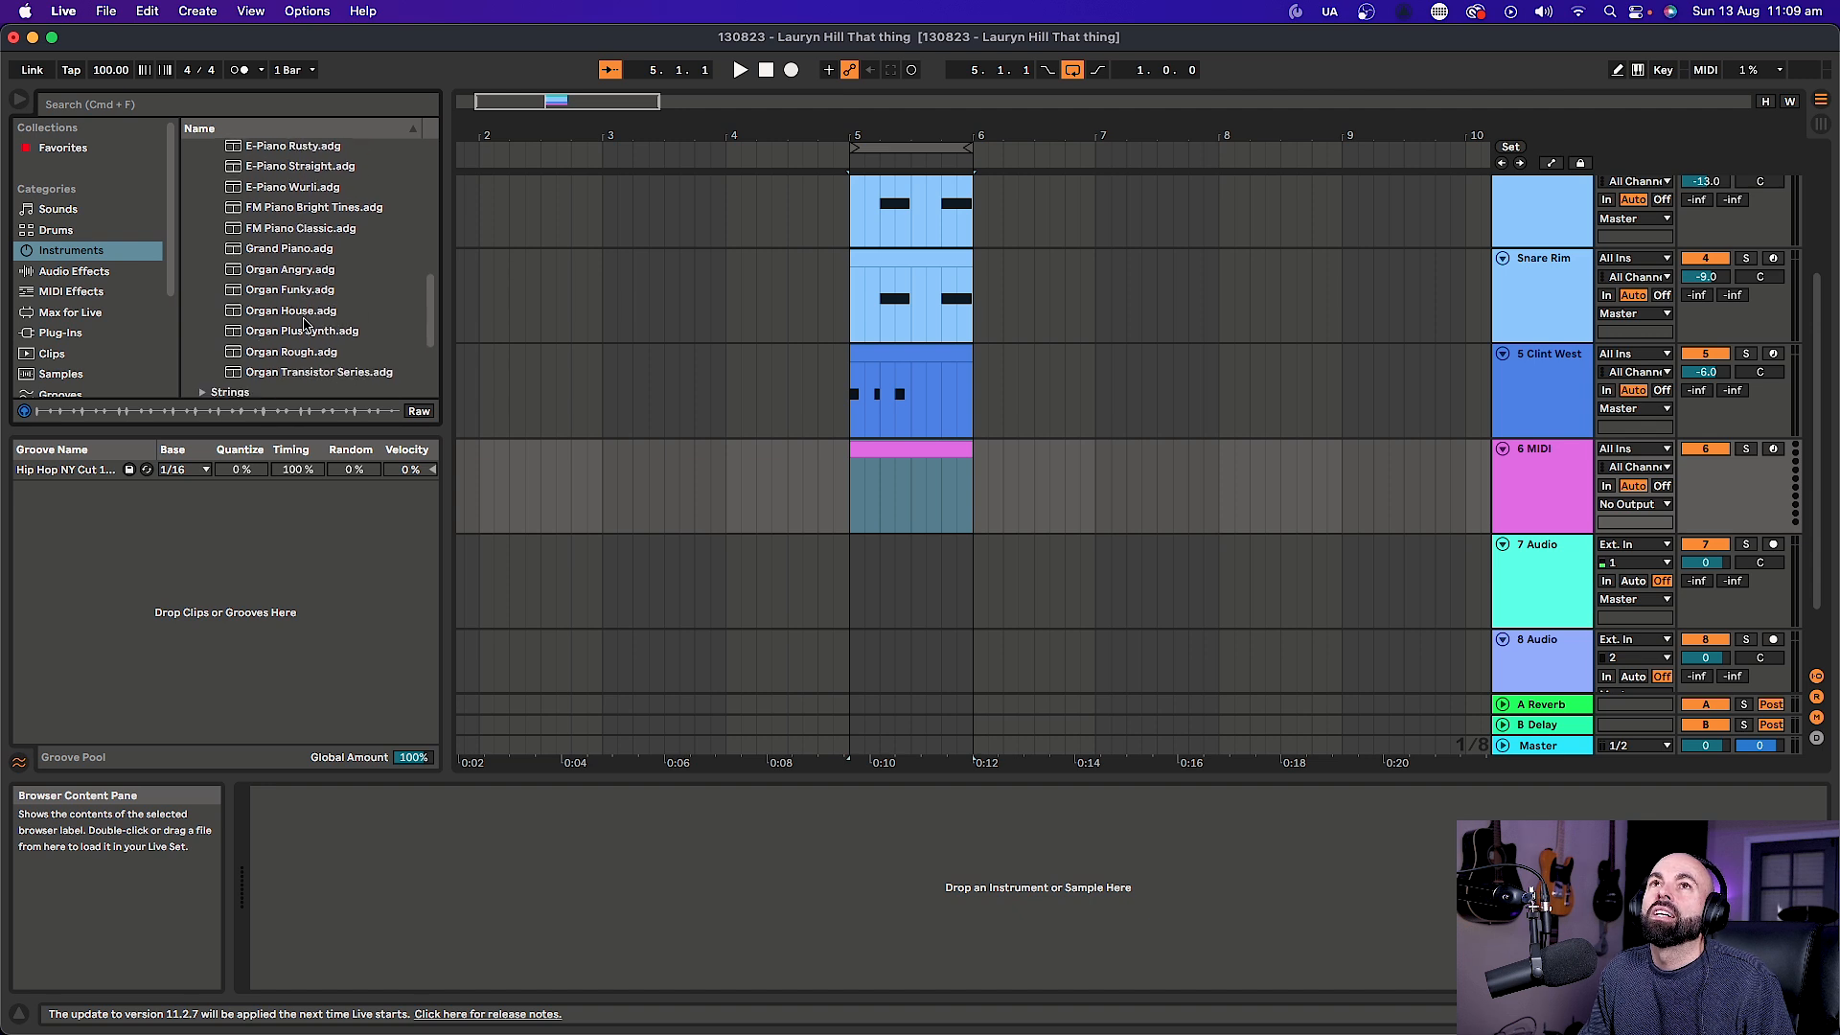
pyautogui.click(289, 251)
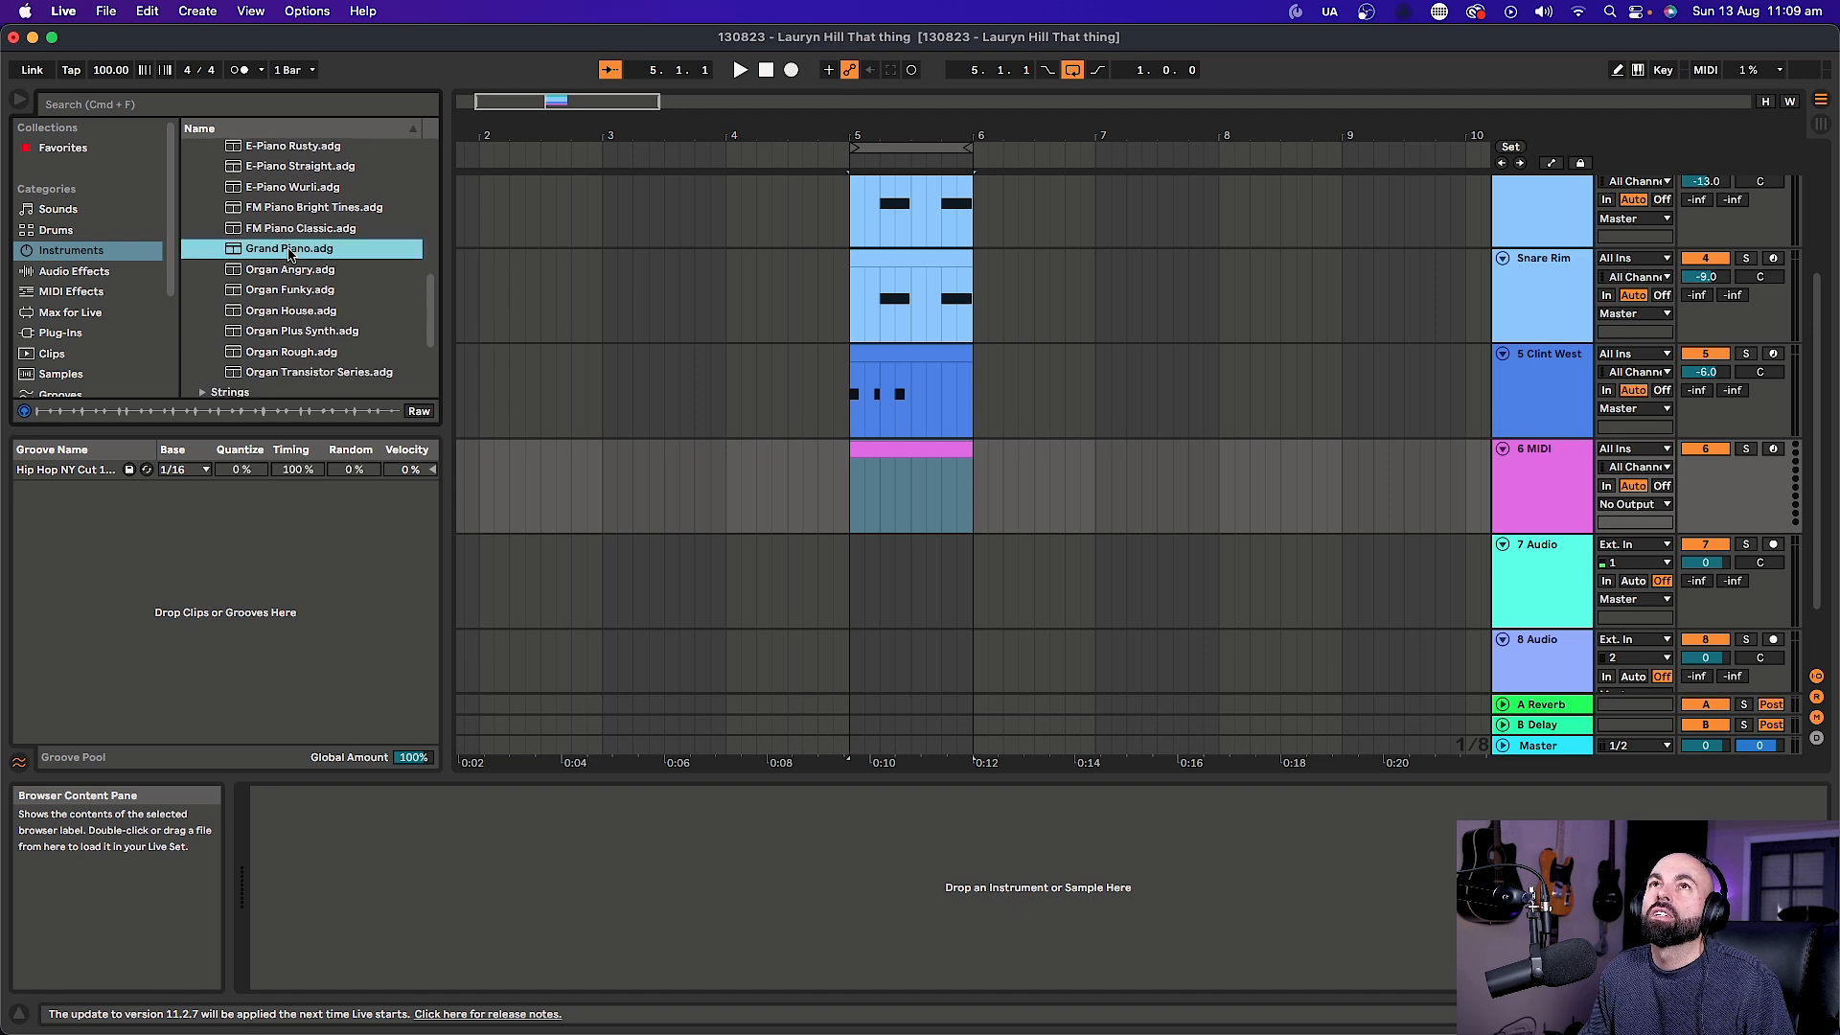
pyautogui.doubleClick(289, 249)
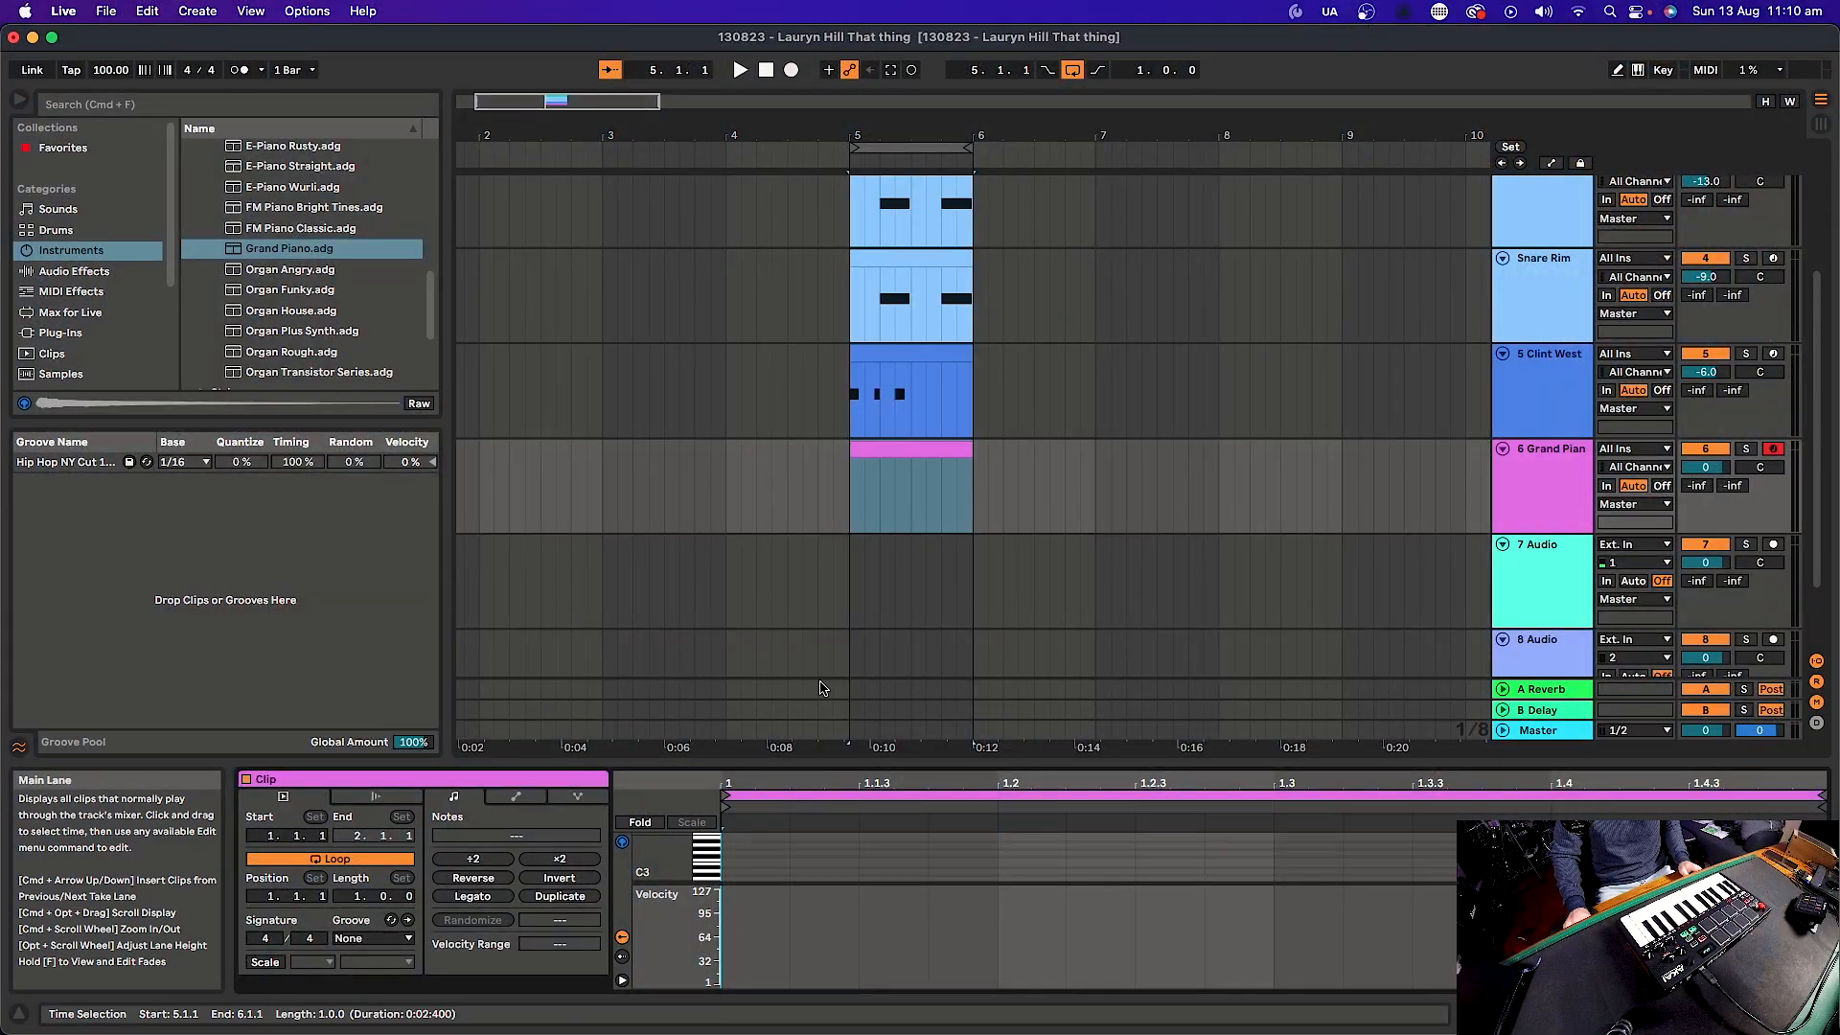
# Enlarge the piano clip's note editor and zoom its piano roll in on the C4 to C5 range.
pyautogui.moveTo(882, 758); pyautogui.dragTo(891, 464)
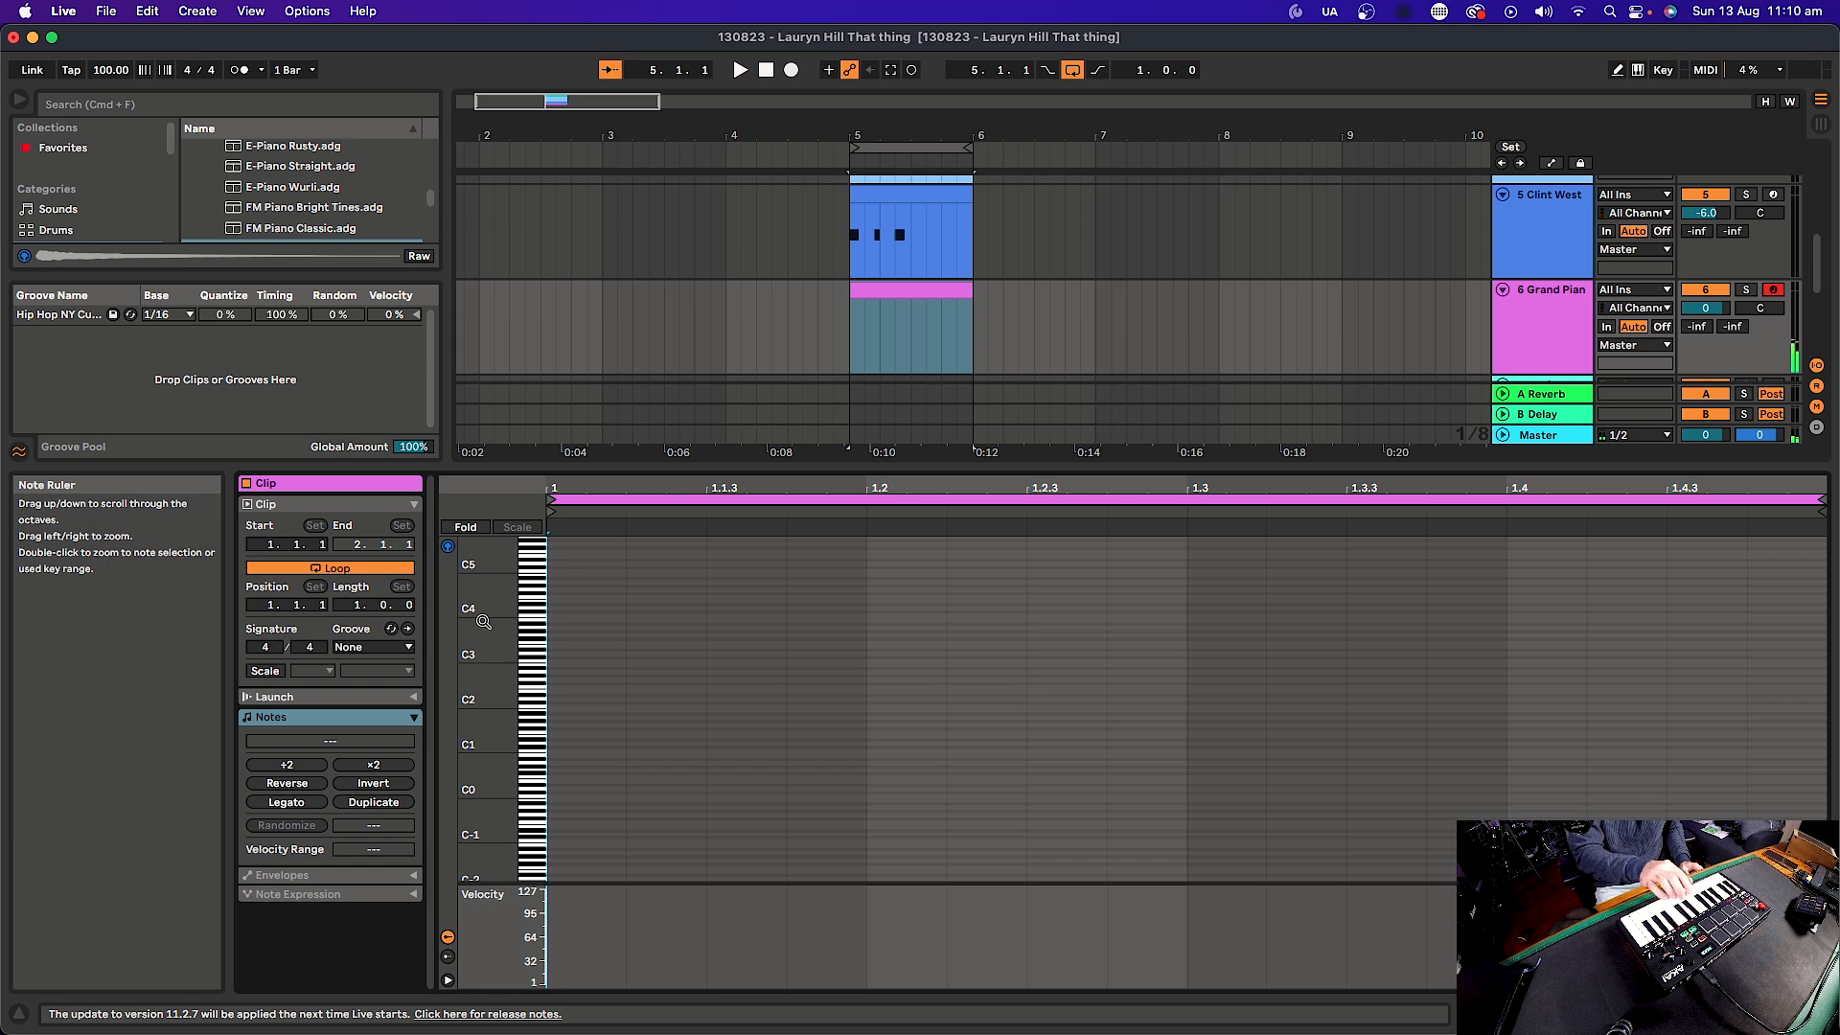
pyautogui.moveTo(488, 596); pyautogui.dragTo(402, 581)
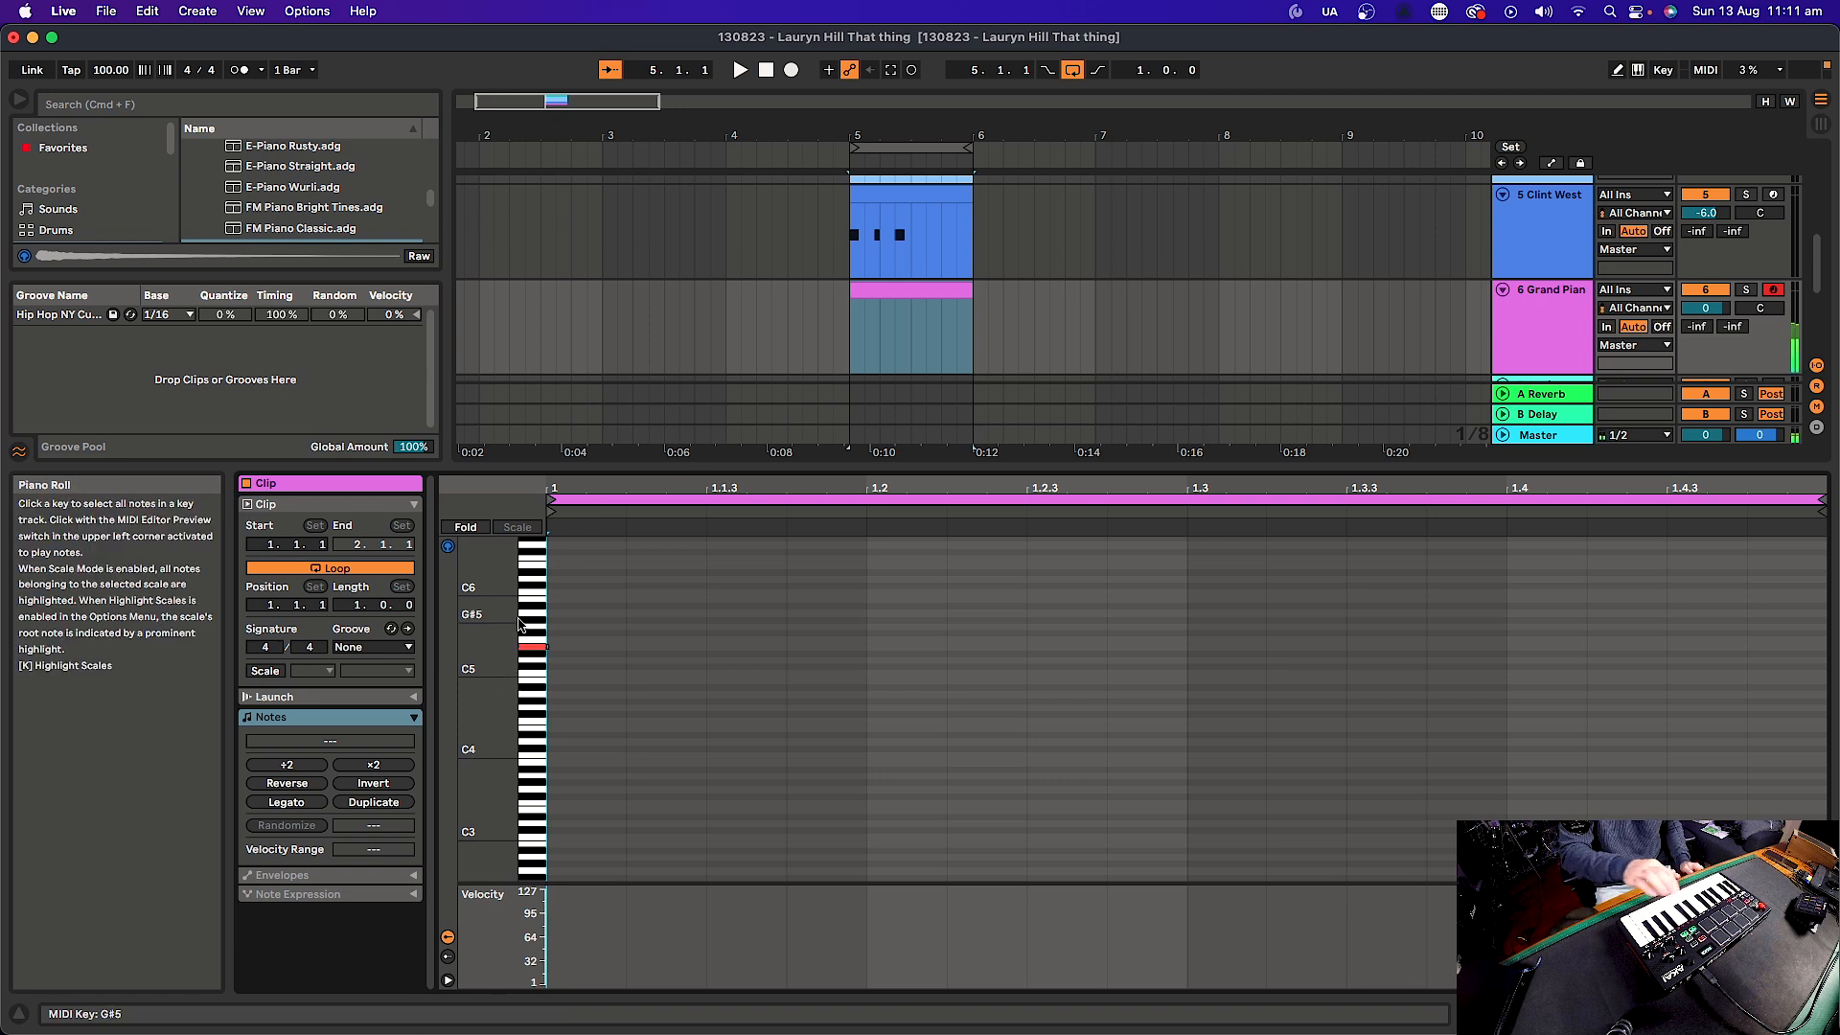
pyautogui.moveTo(498, 648)
pyautogui.mouseDown()
pyautogui.moveTo(567, 682)
pyautogui.moveTo(570, 613)
pyautogui.moveTo(495, 686)
pyautogui.moveTo(493, 657)
pyautogui.mouseUp()
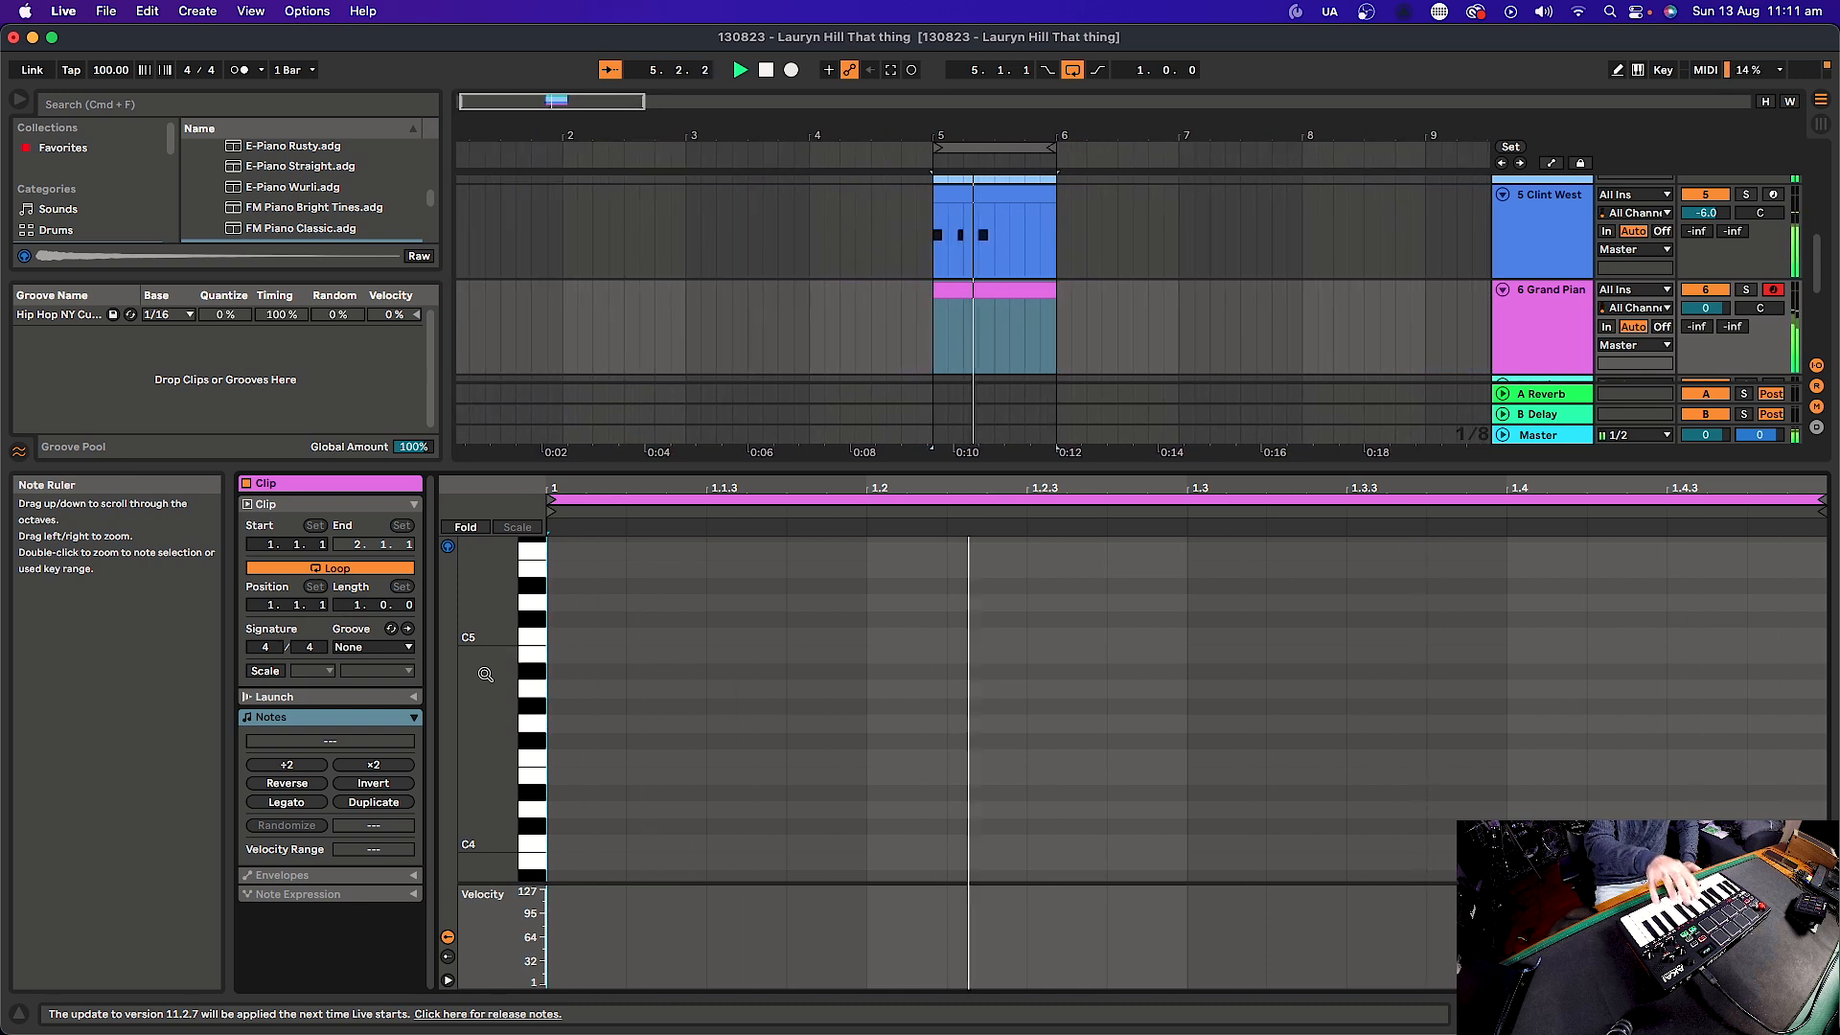
# Stop playback and set the piano clip's fixed grid to 1/8.
pyautogui.press('space')
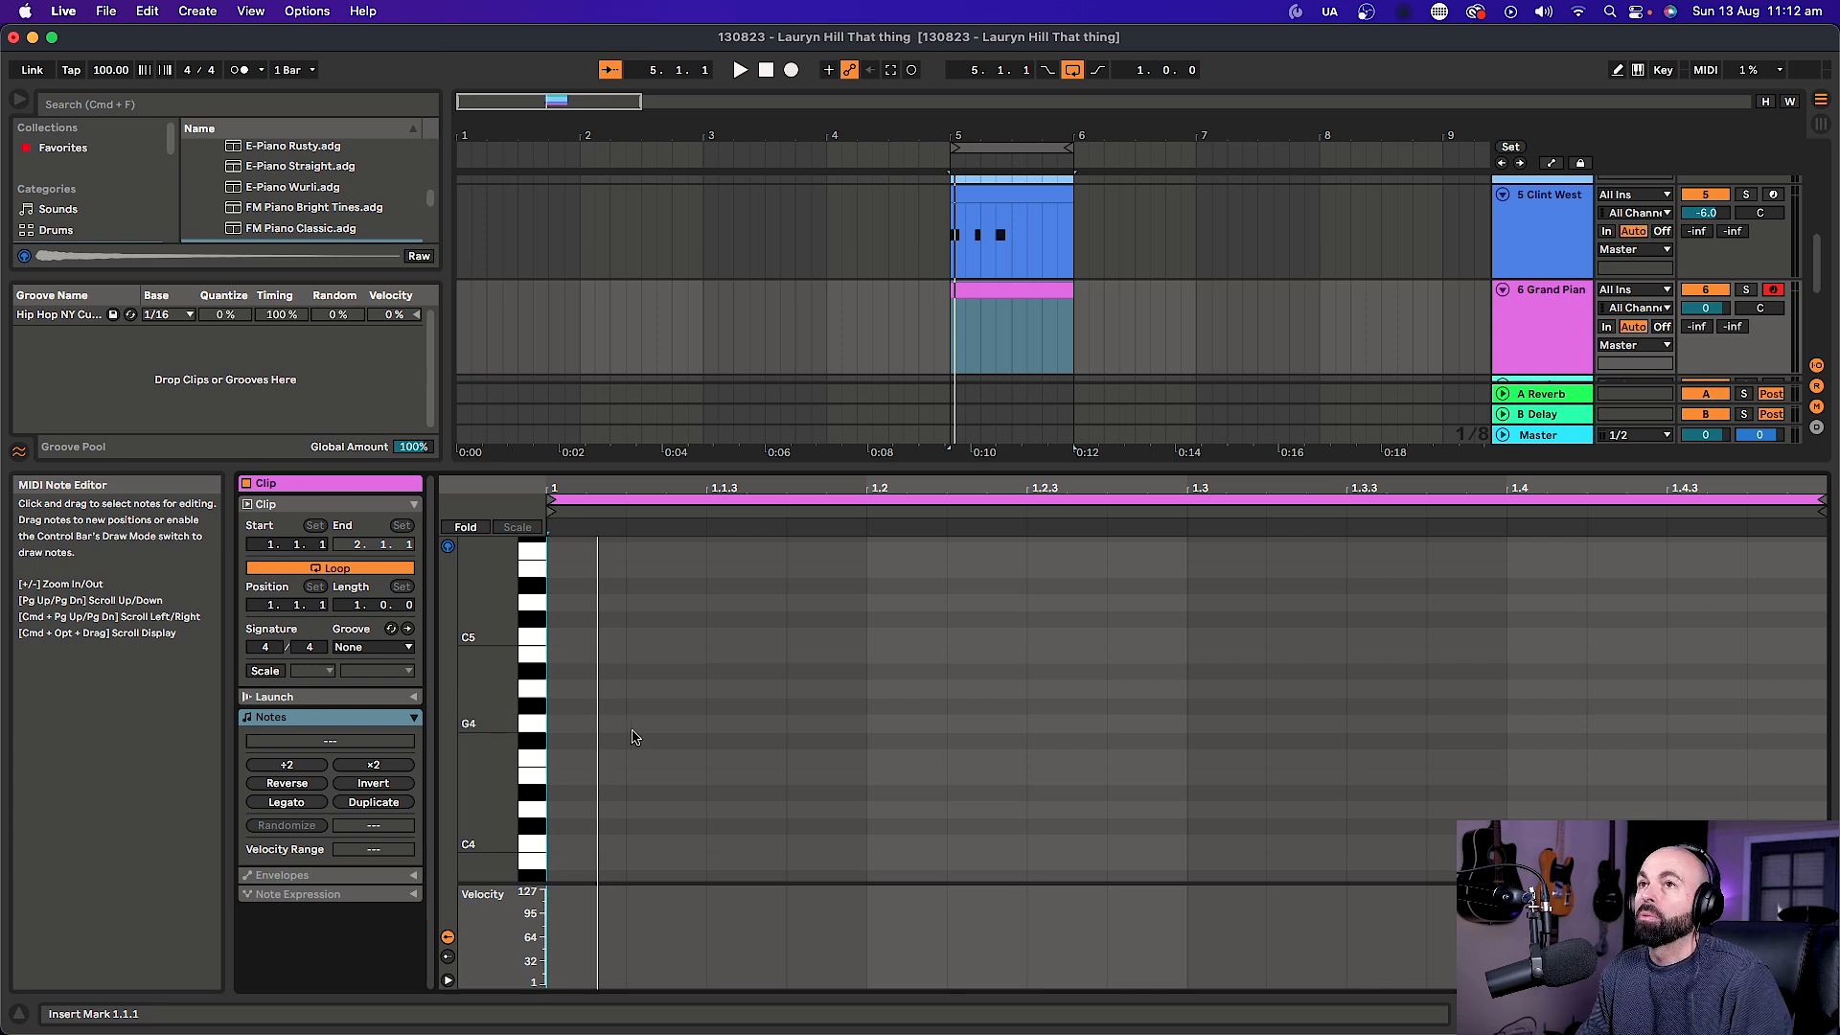
pyautogui.rightClick(770, 727)
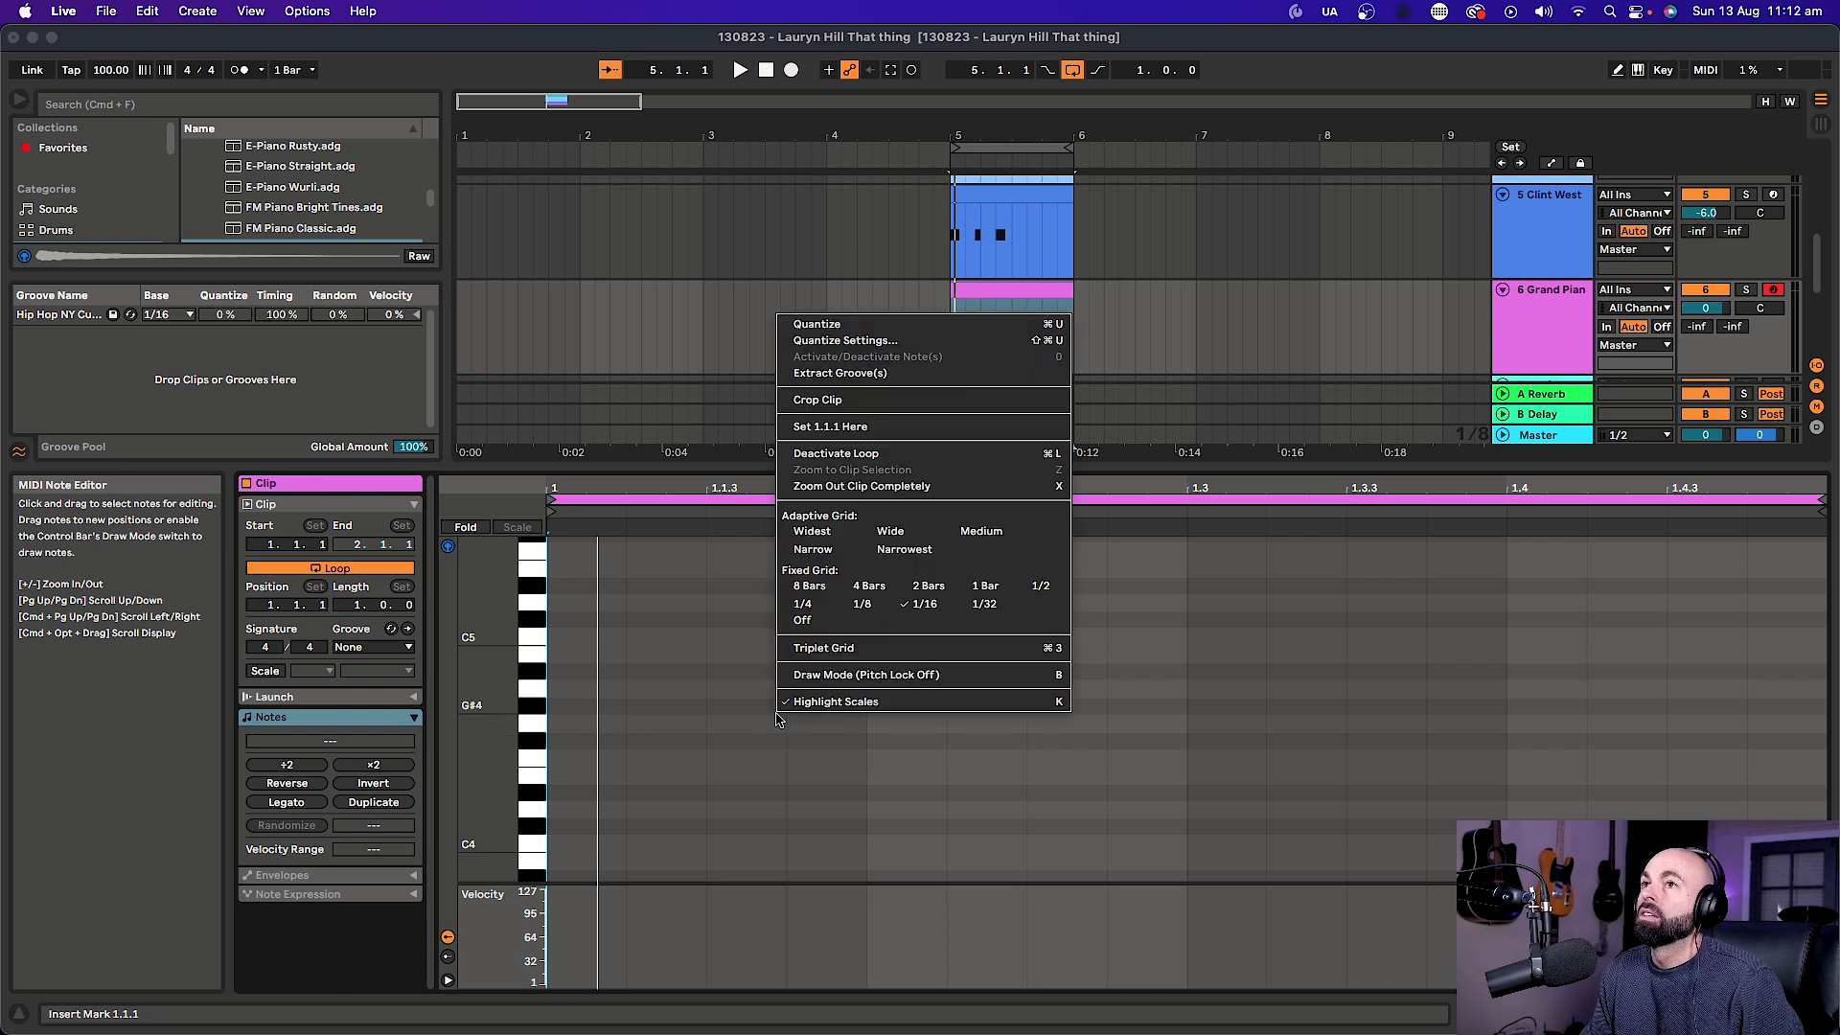
pyautogui.click(863, 604)
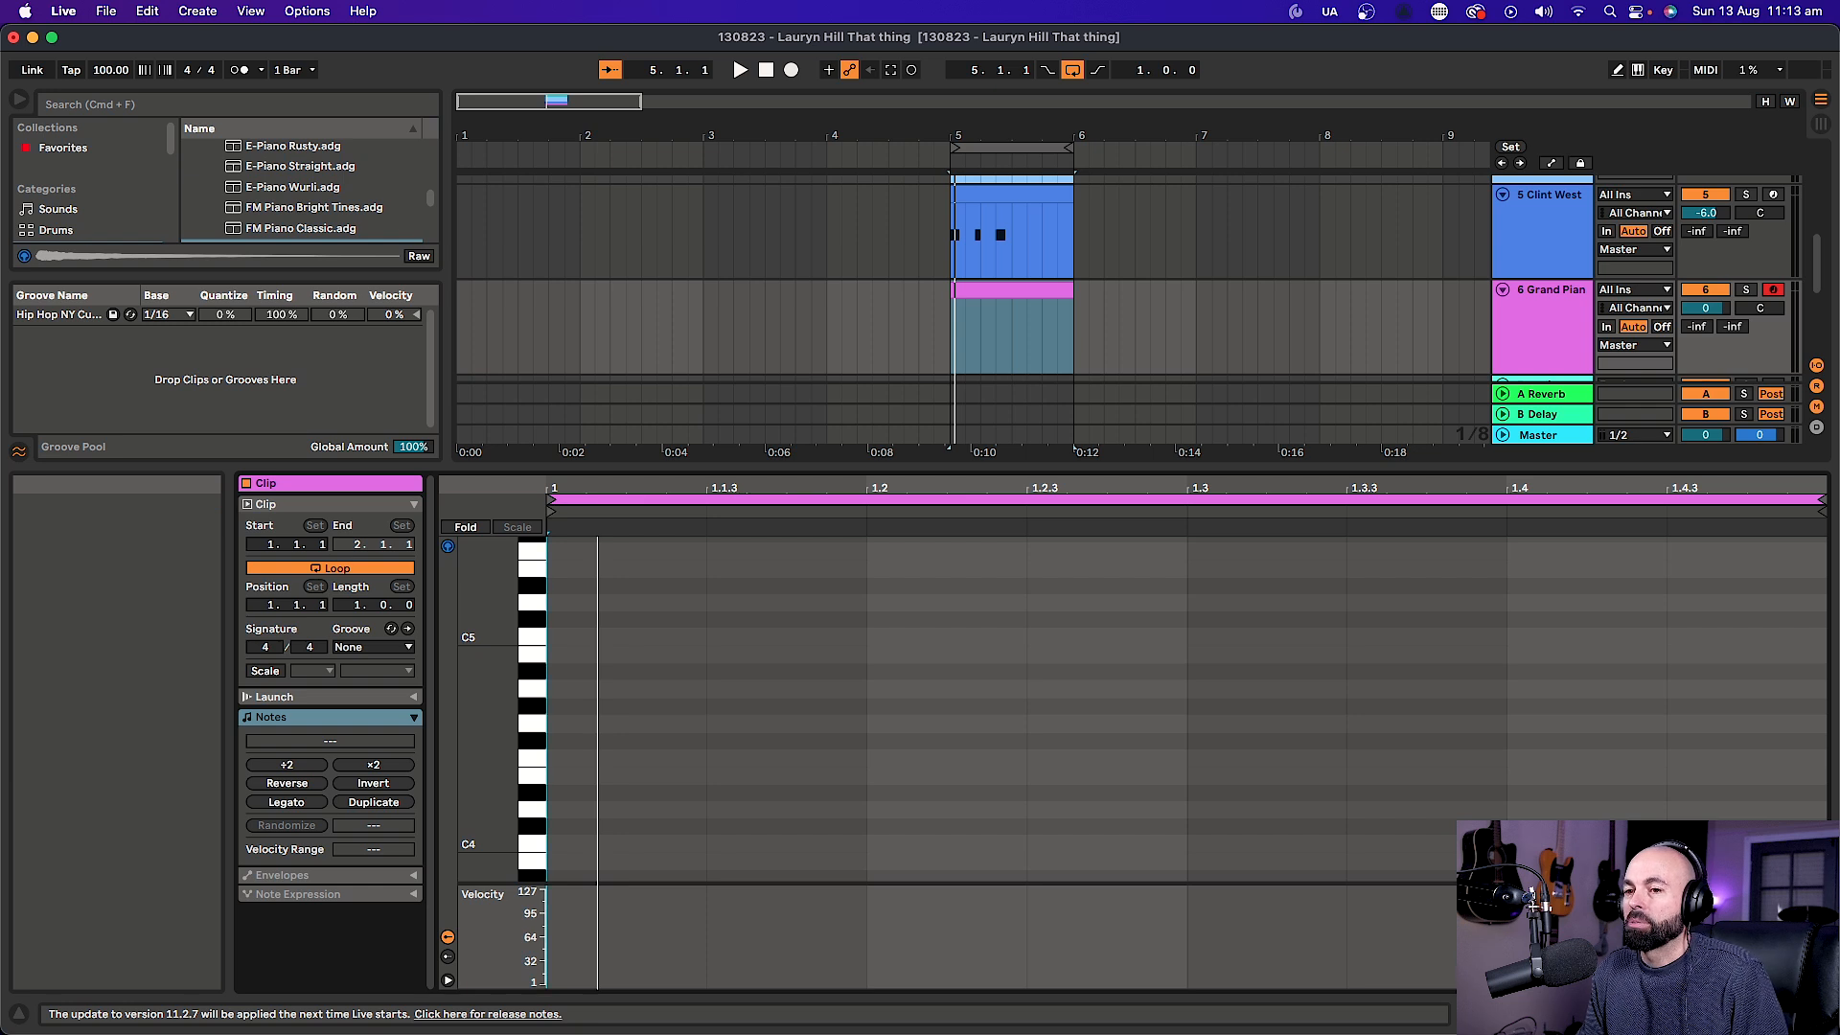
# Switch to Chrome, check the key of Doo Wop (That Thing) on its Tunebat page, and return to Ableton Live.
pyautogui.press('super+Tab')
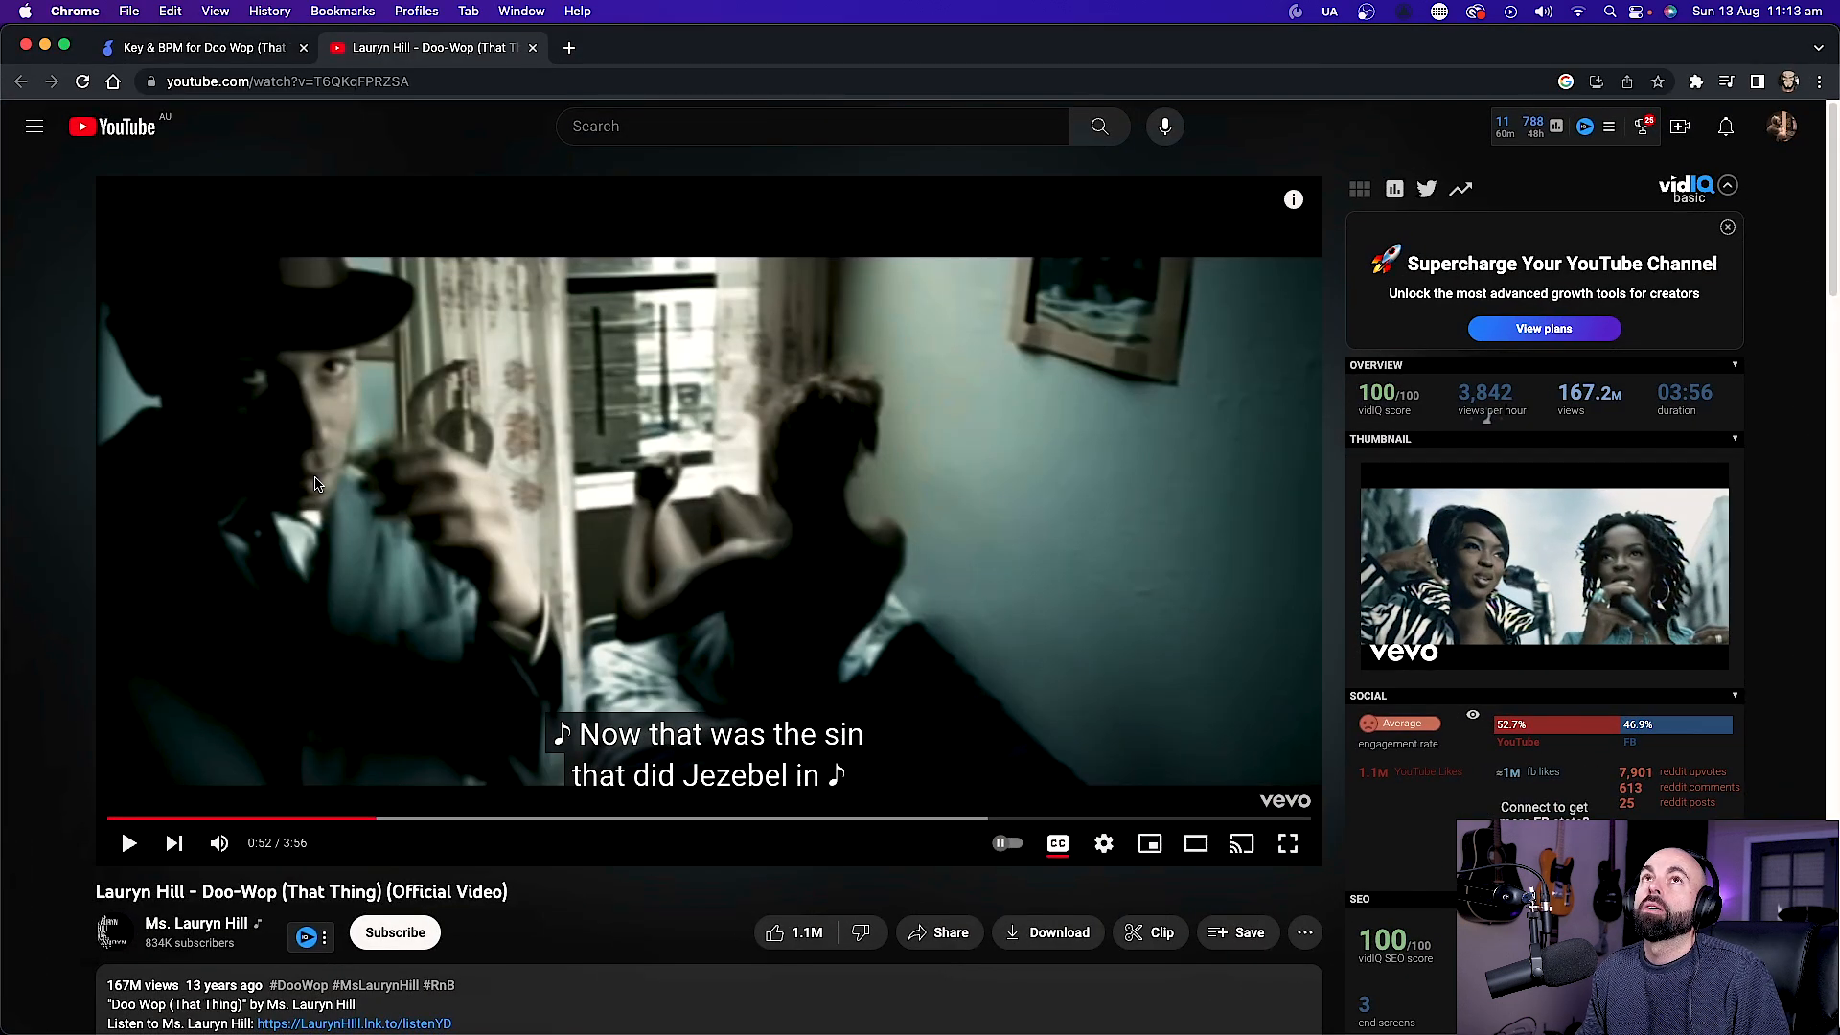
pyautogui.click(203, 46)
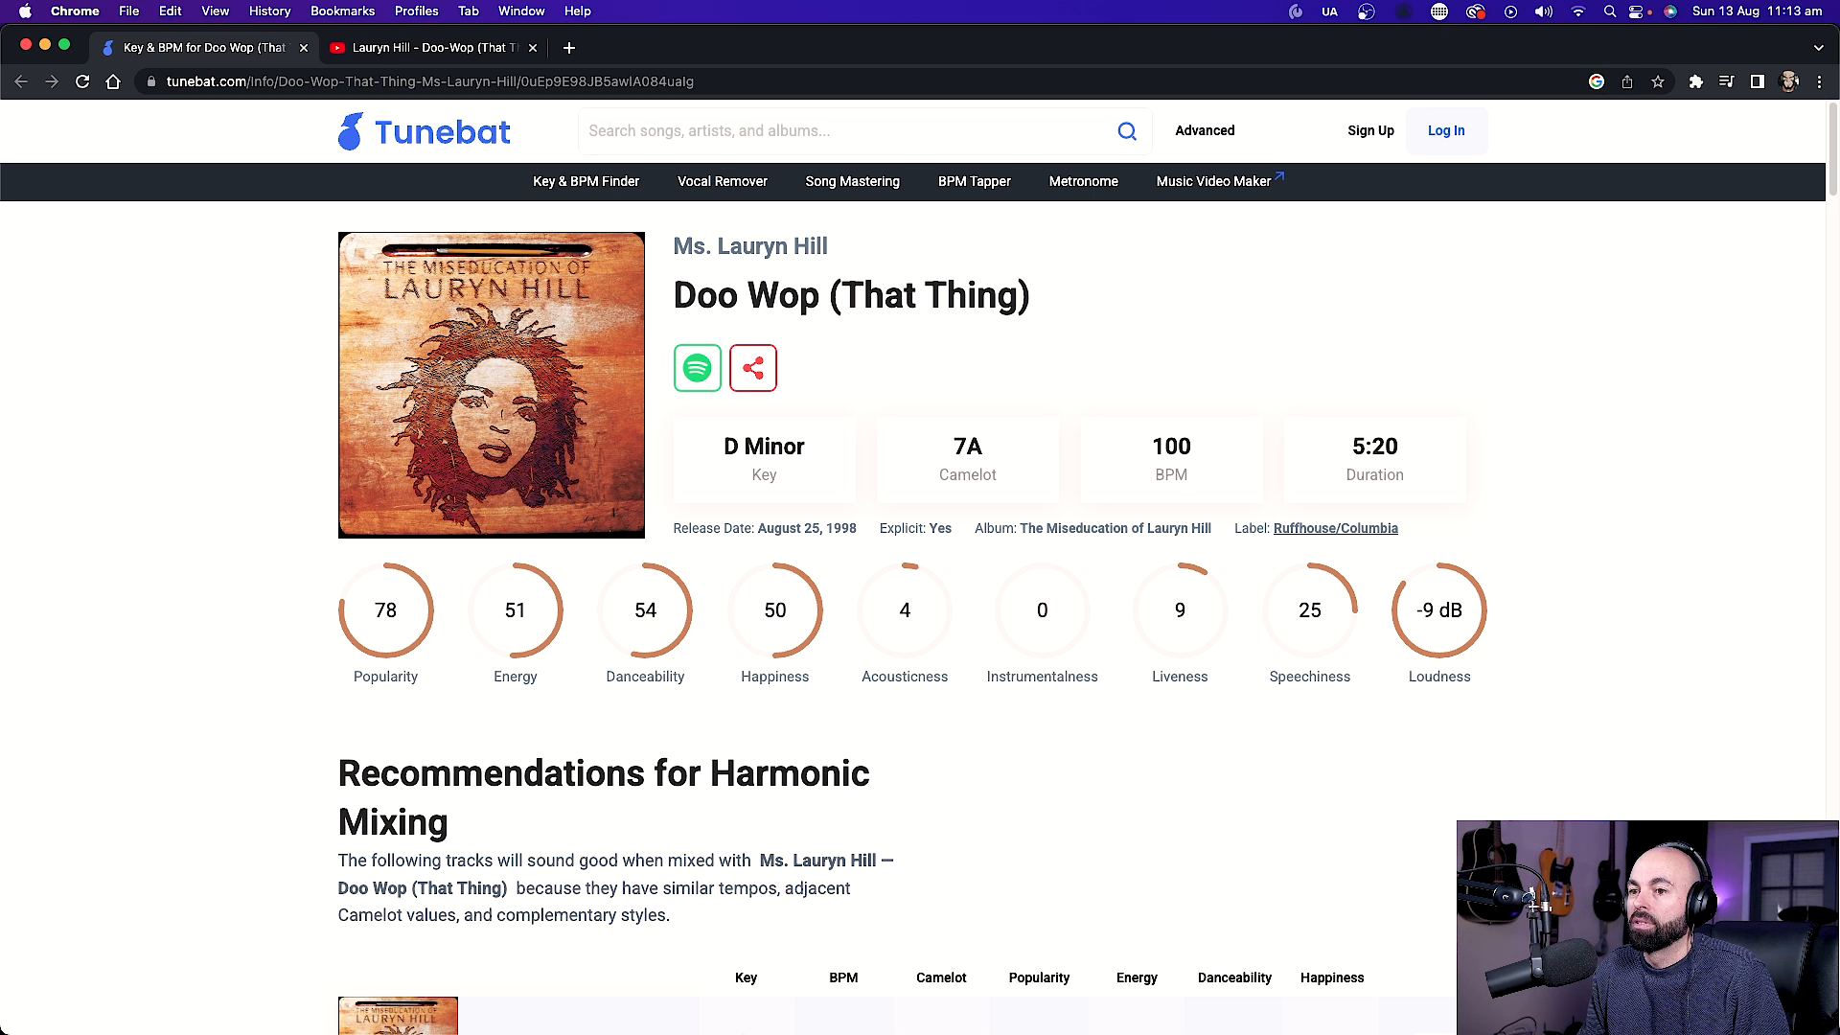
pyautogui.press('super+Tab')
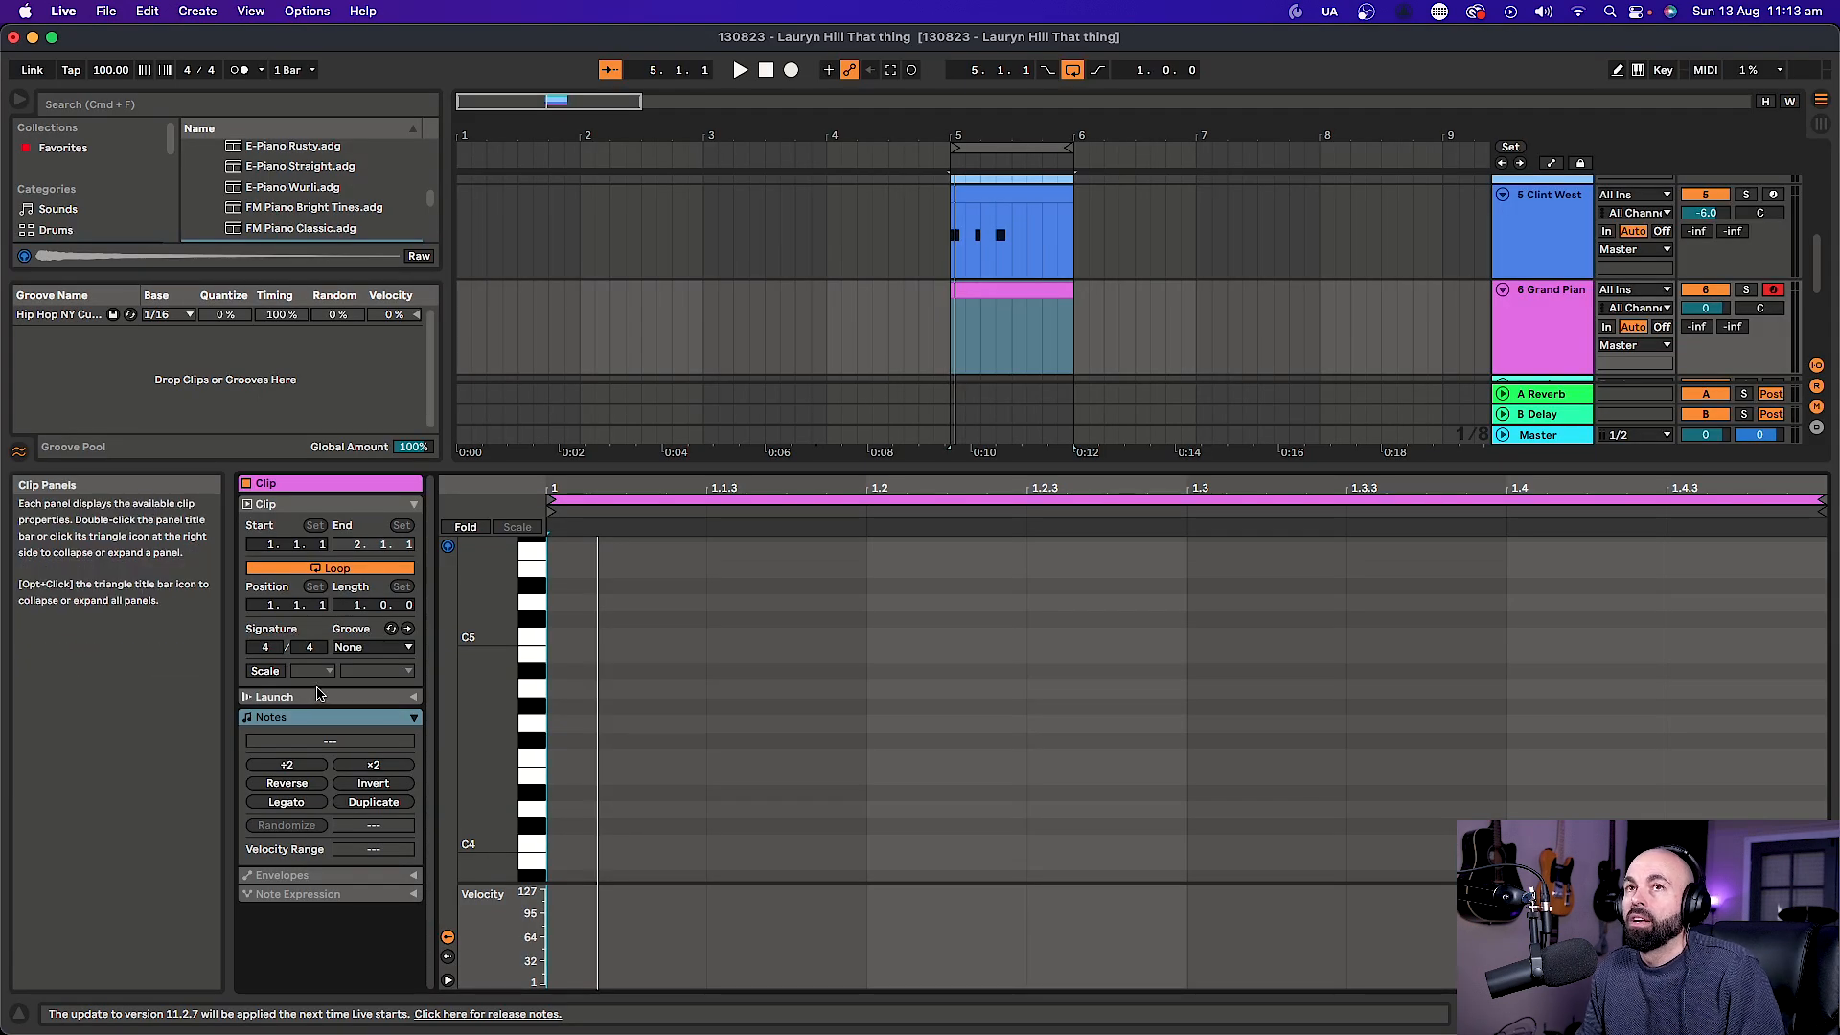
# Turn on Scale mode for the piano clip with D Minor and show only the scale's notes in the piano roll.
pyautogui.click(265, 671)
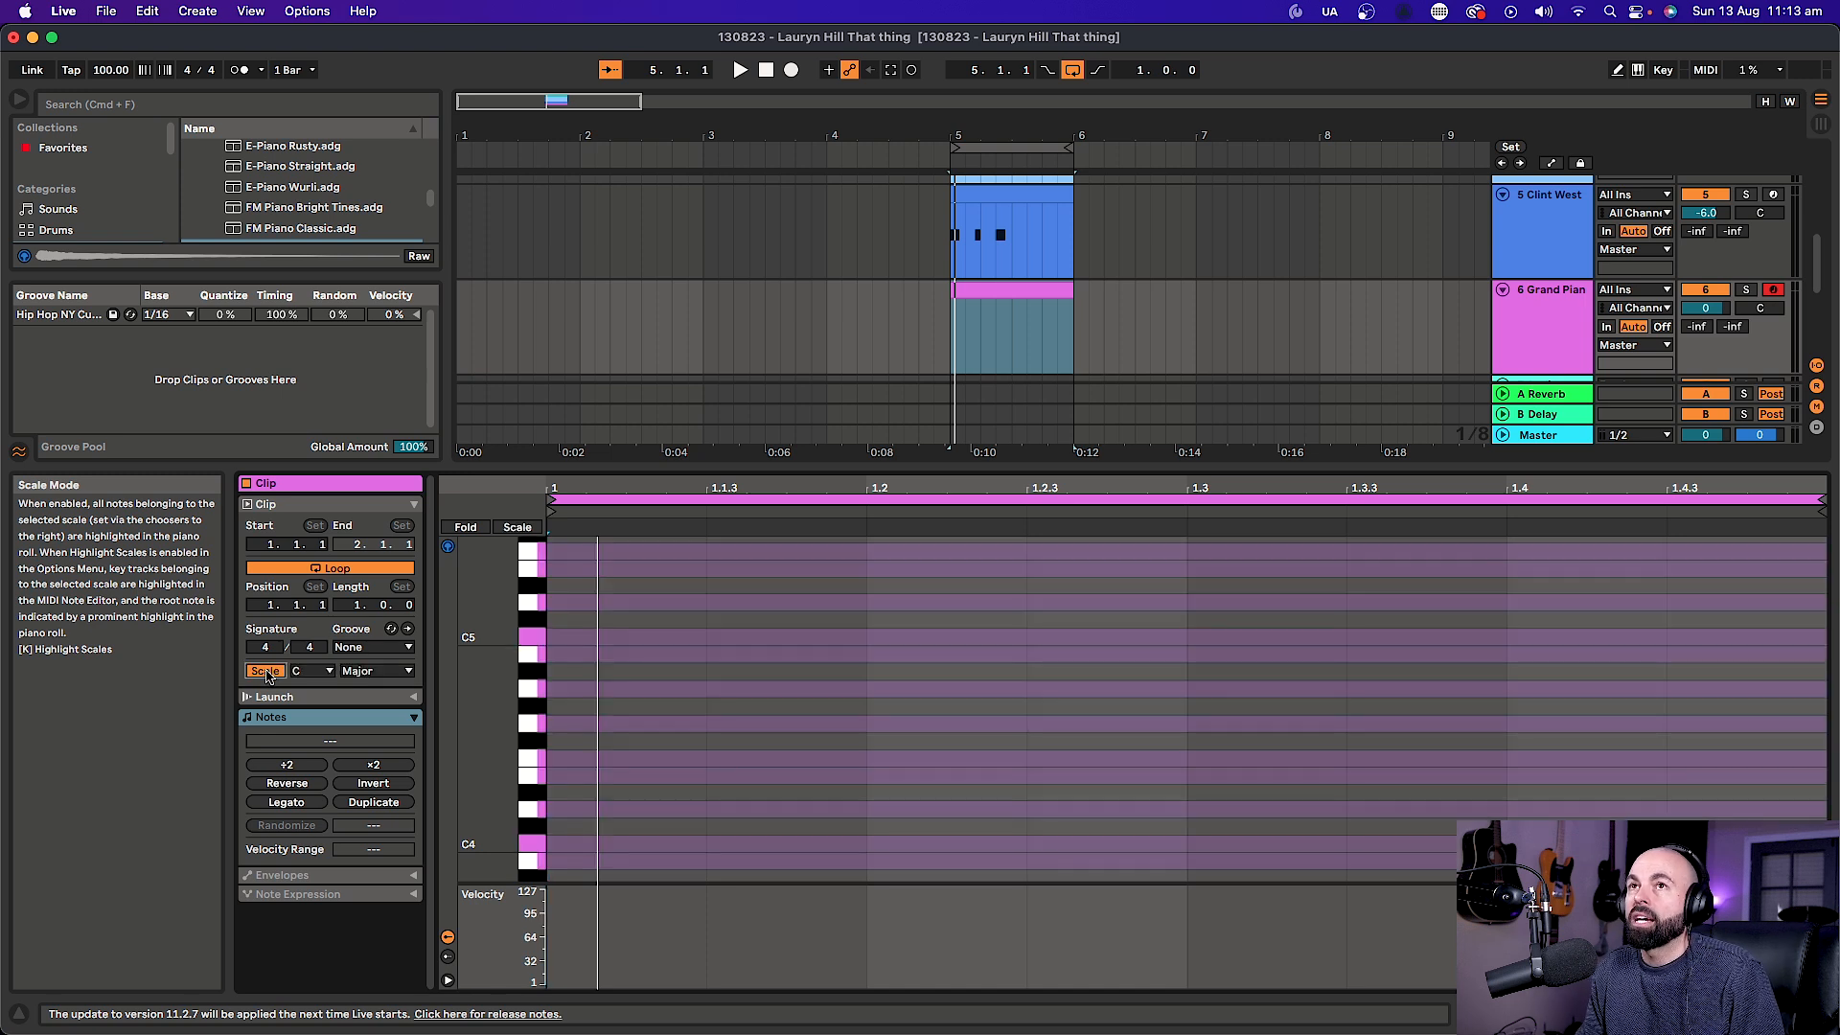
pyautogui.click(308, 671)
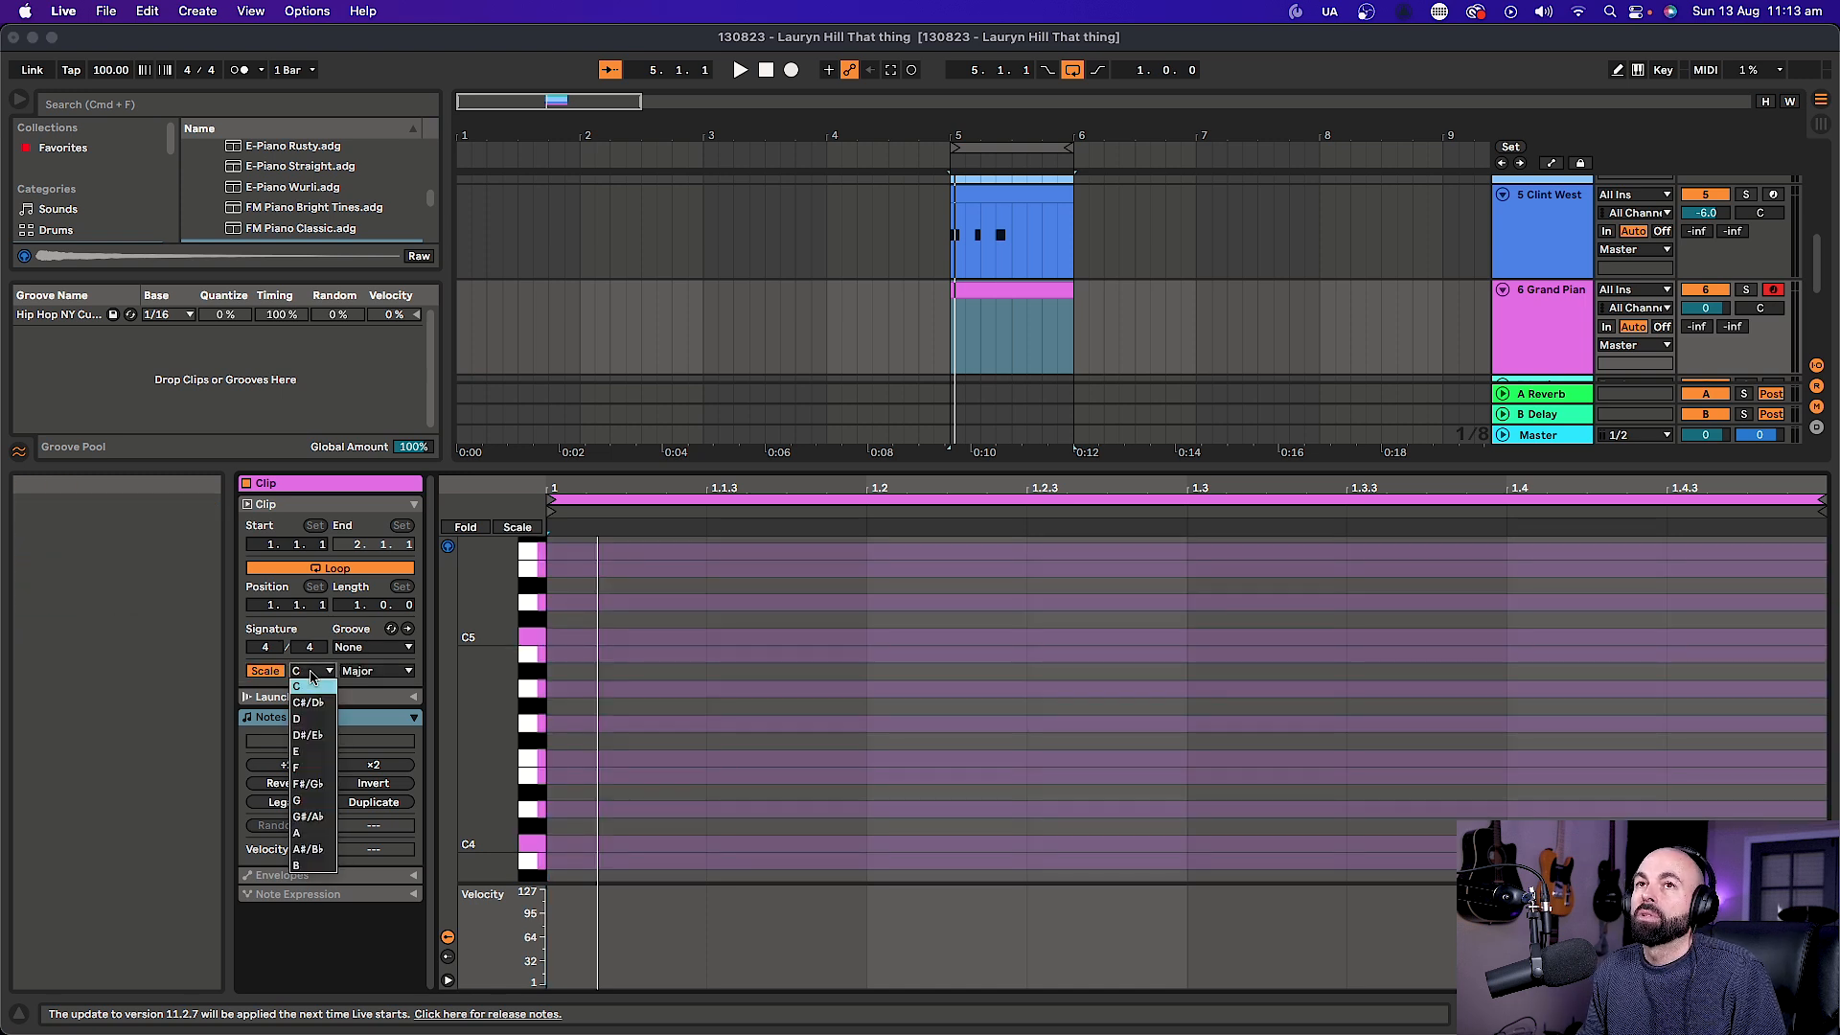
pyautogui.click(301, 719)
pyautogui.click(376, 671)
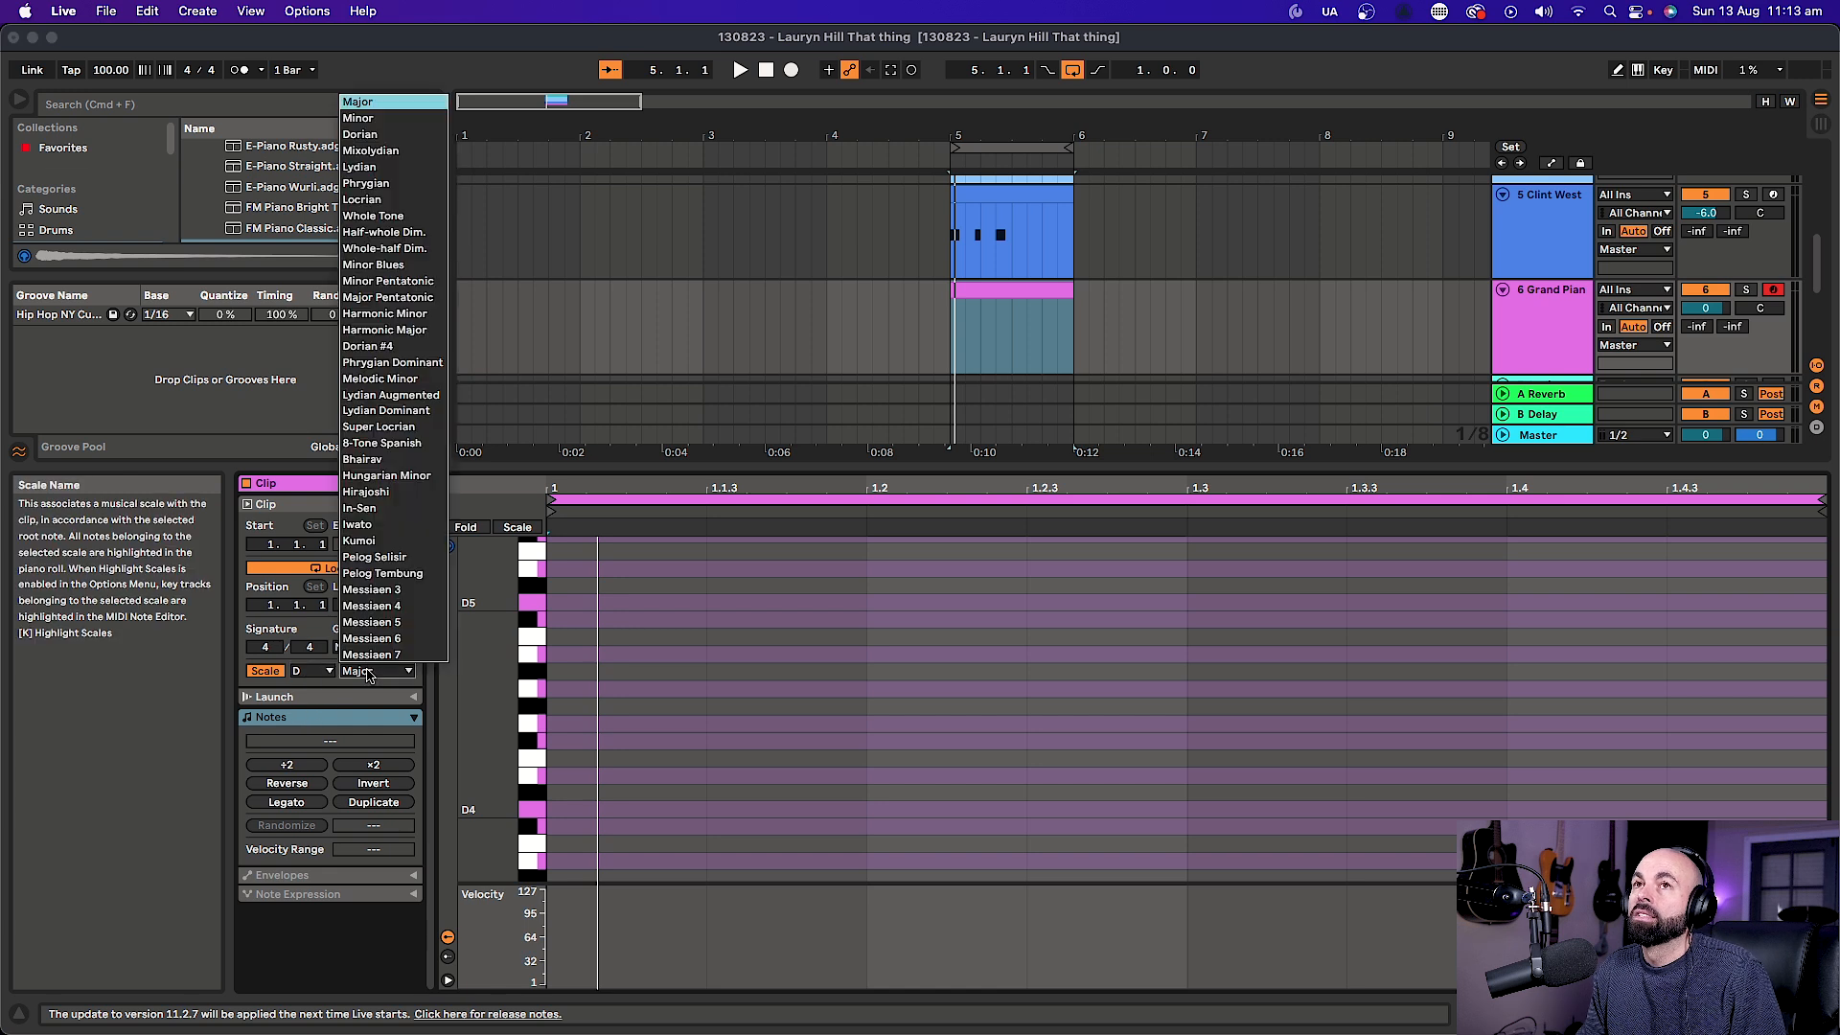
pyautogui.click(355, 119)
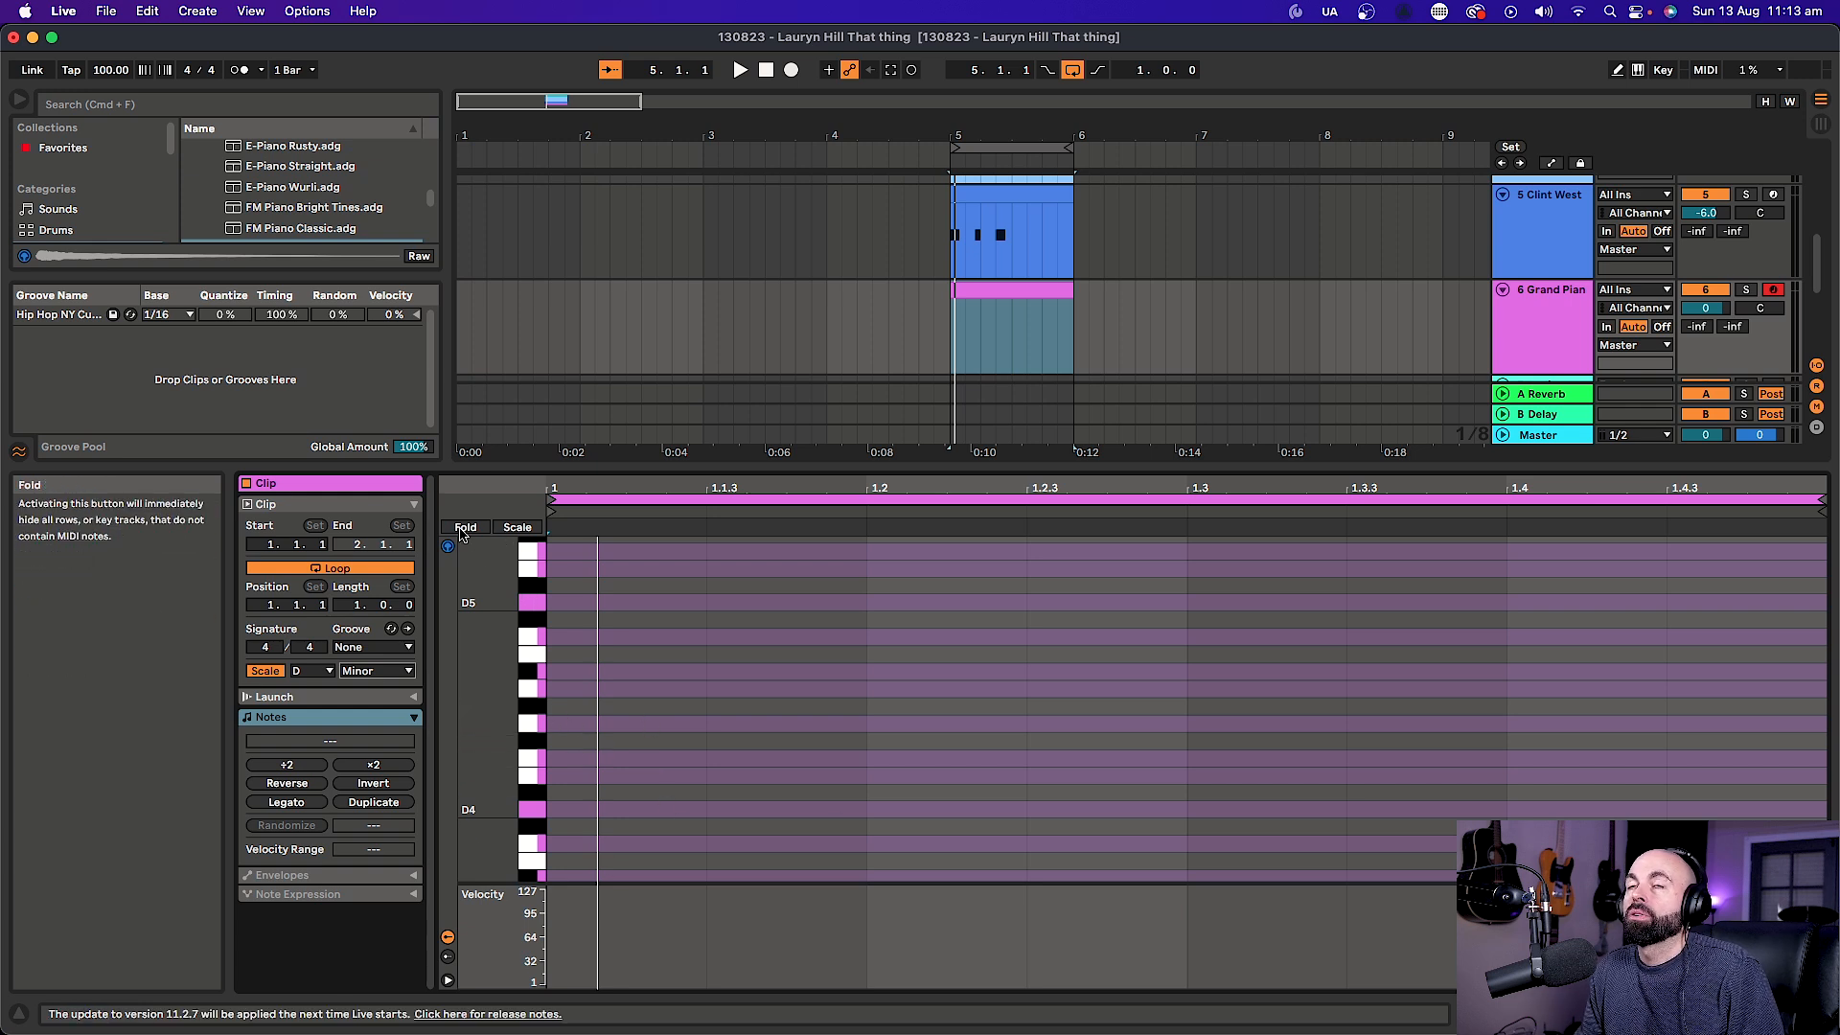
pyautogui.click(505, 529)
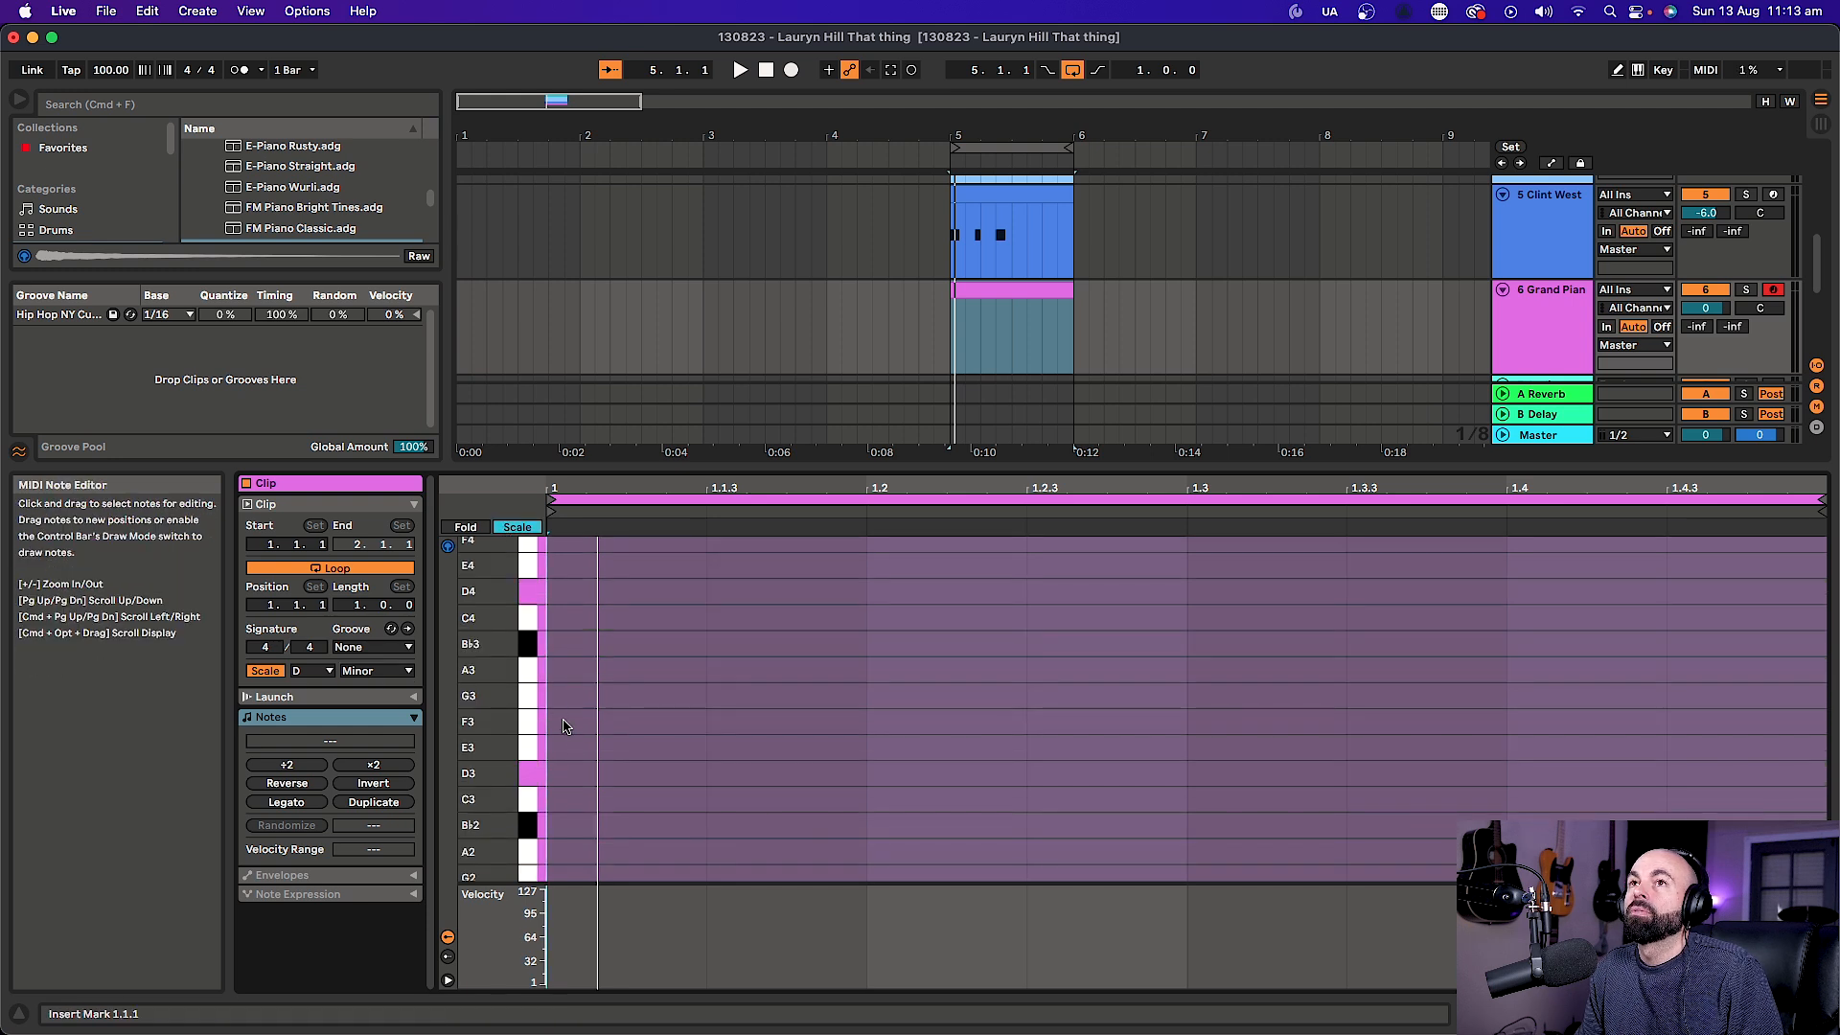
# Audition the A keys and draw an eighth-note chord of A4, C5 and E5 at the start of the piano clip.
pyautogui.click(671, 704)
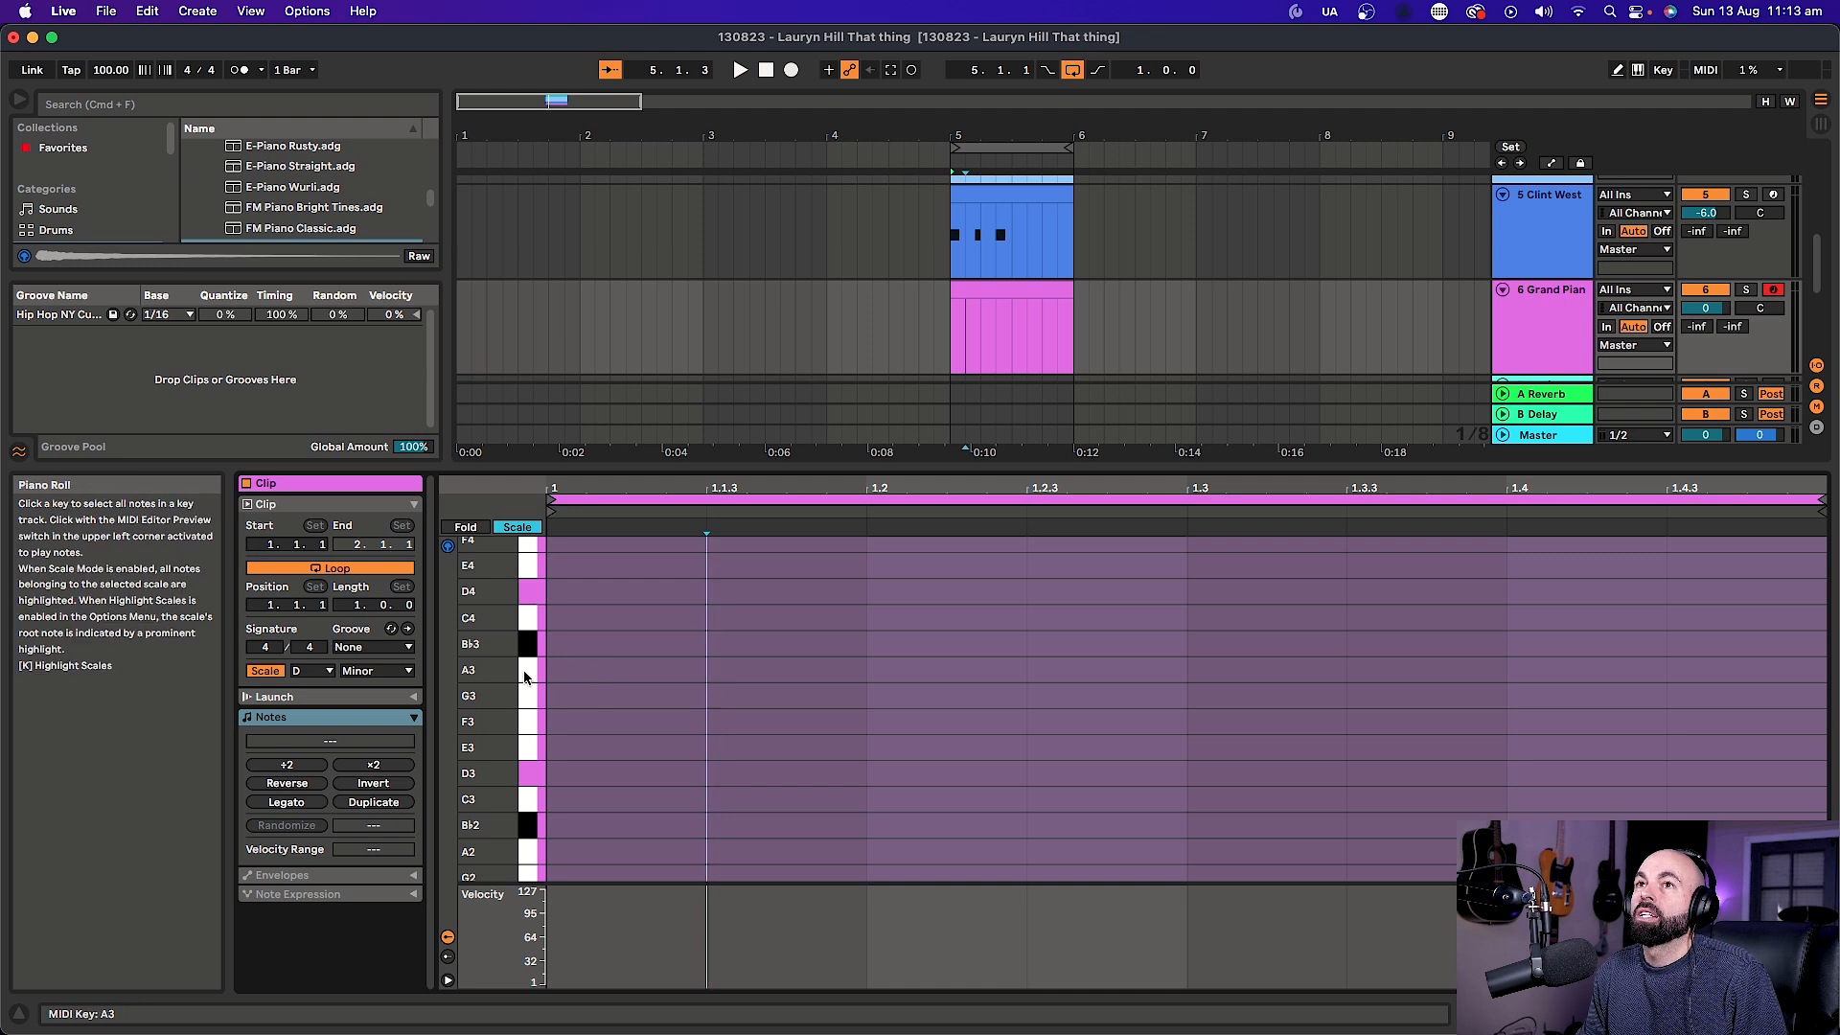
pyautogui.scroll(5, 522, 676)
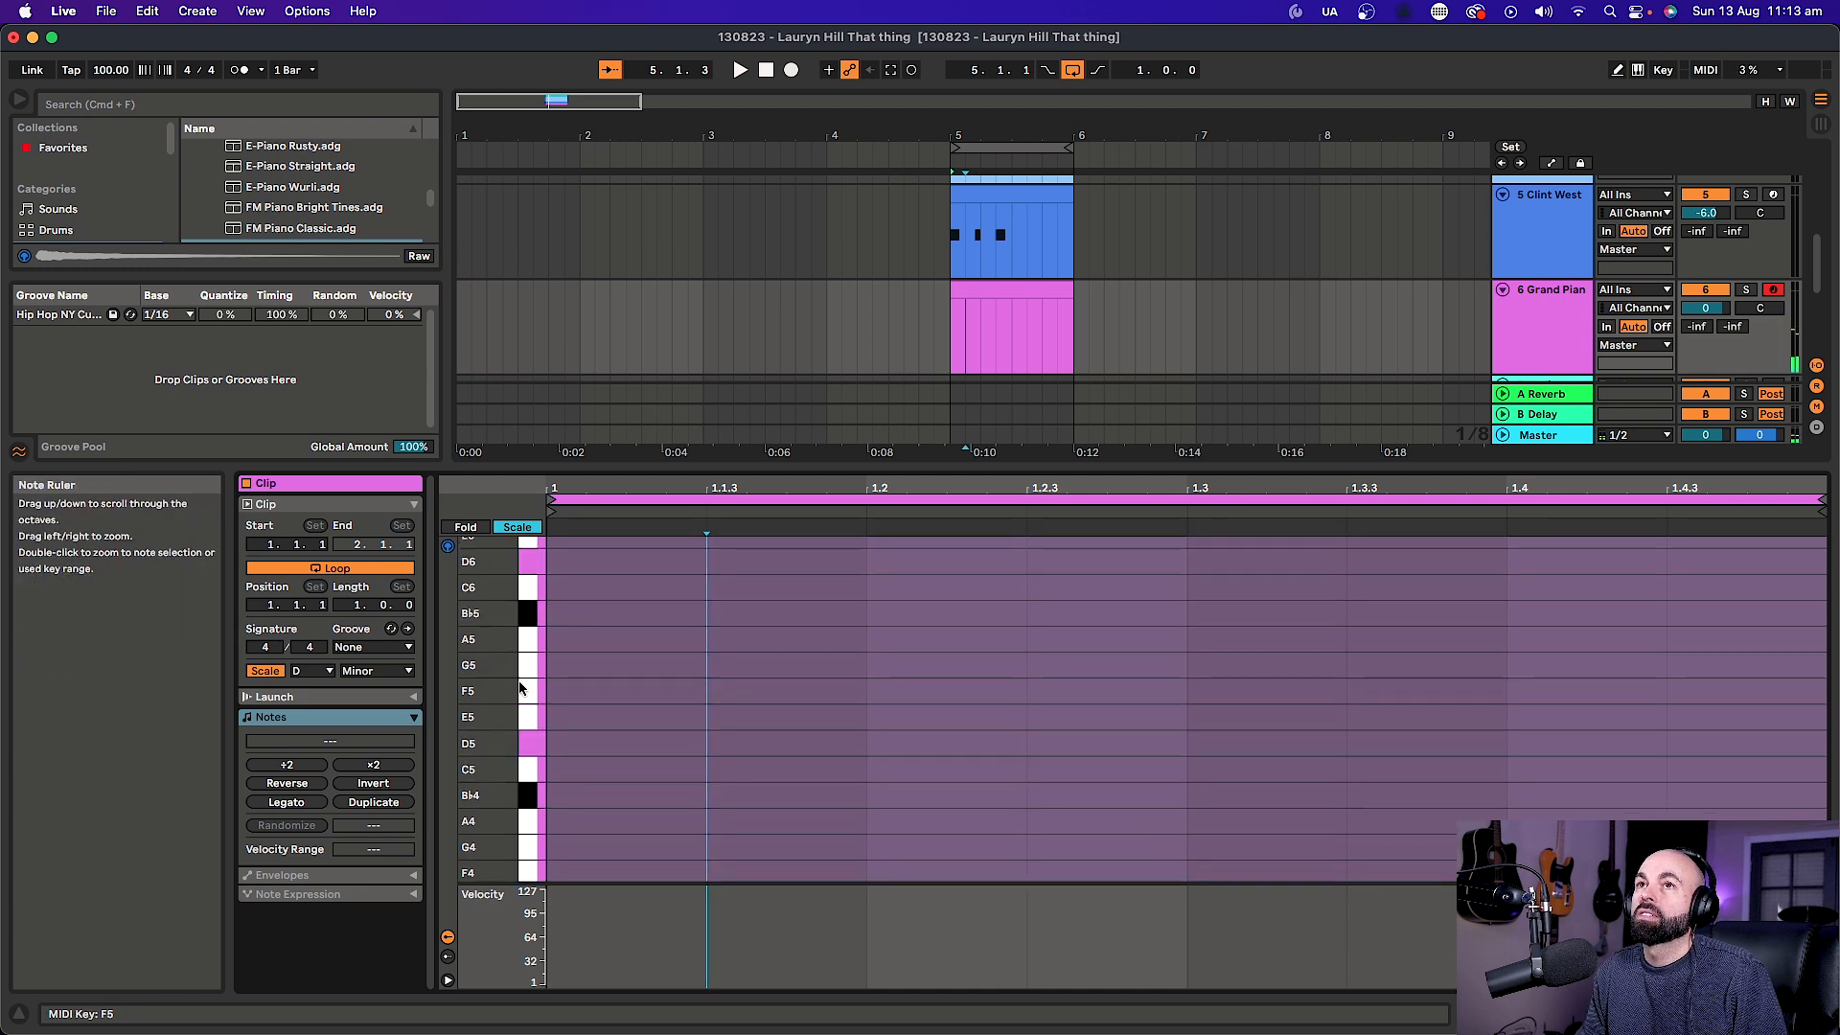
pyautogui.click(536, 640)
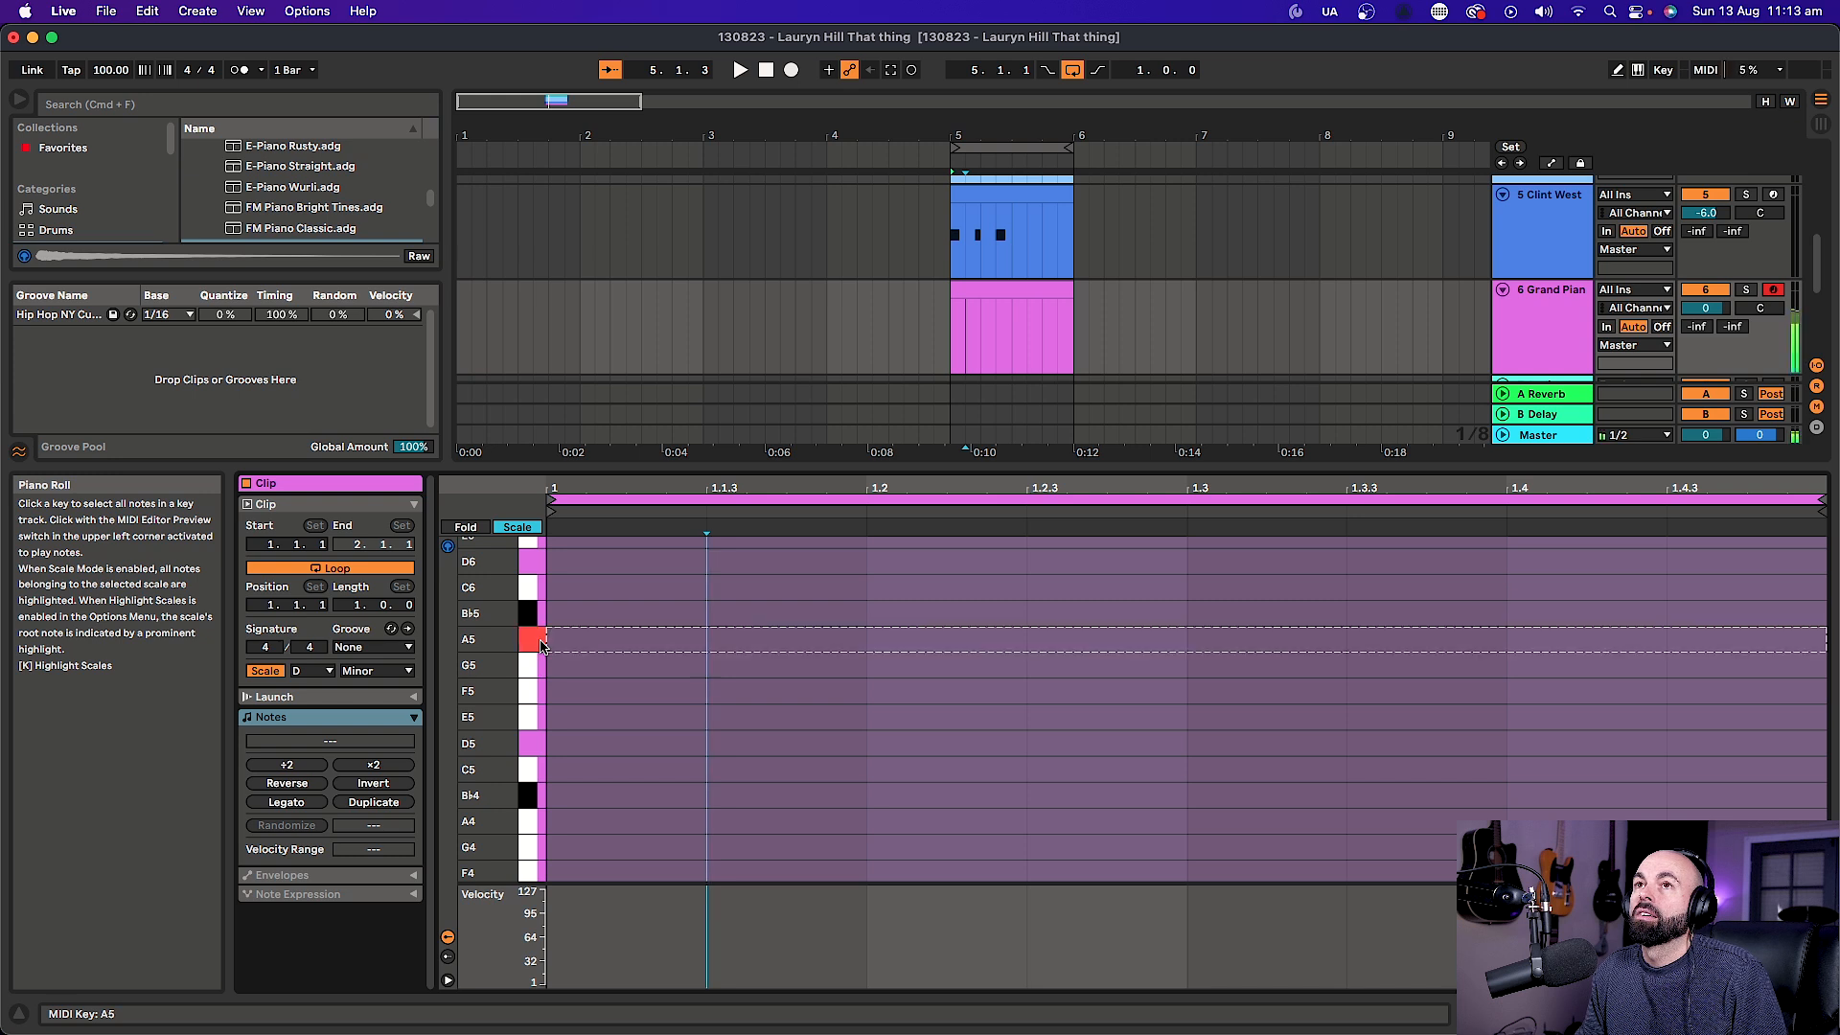
pyautogui.click(529, 826)
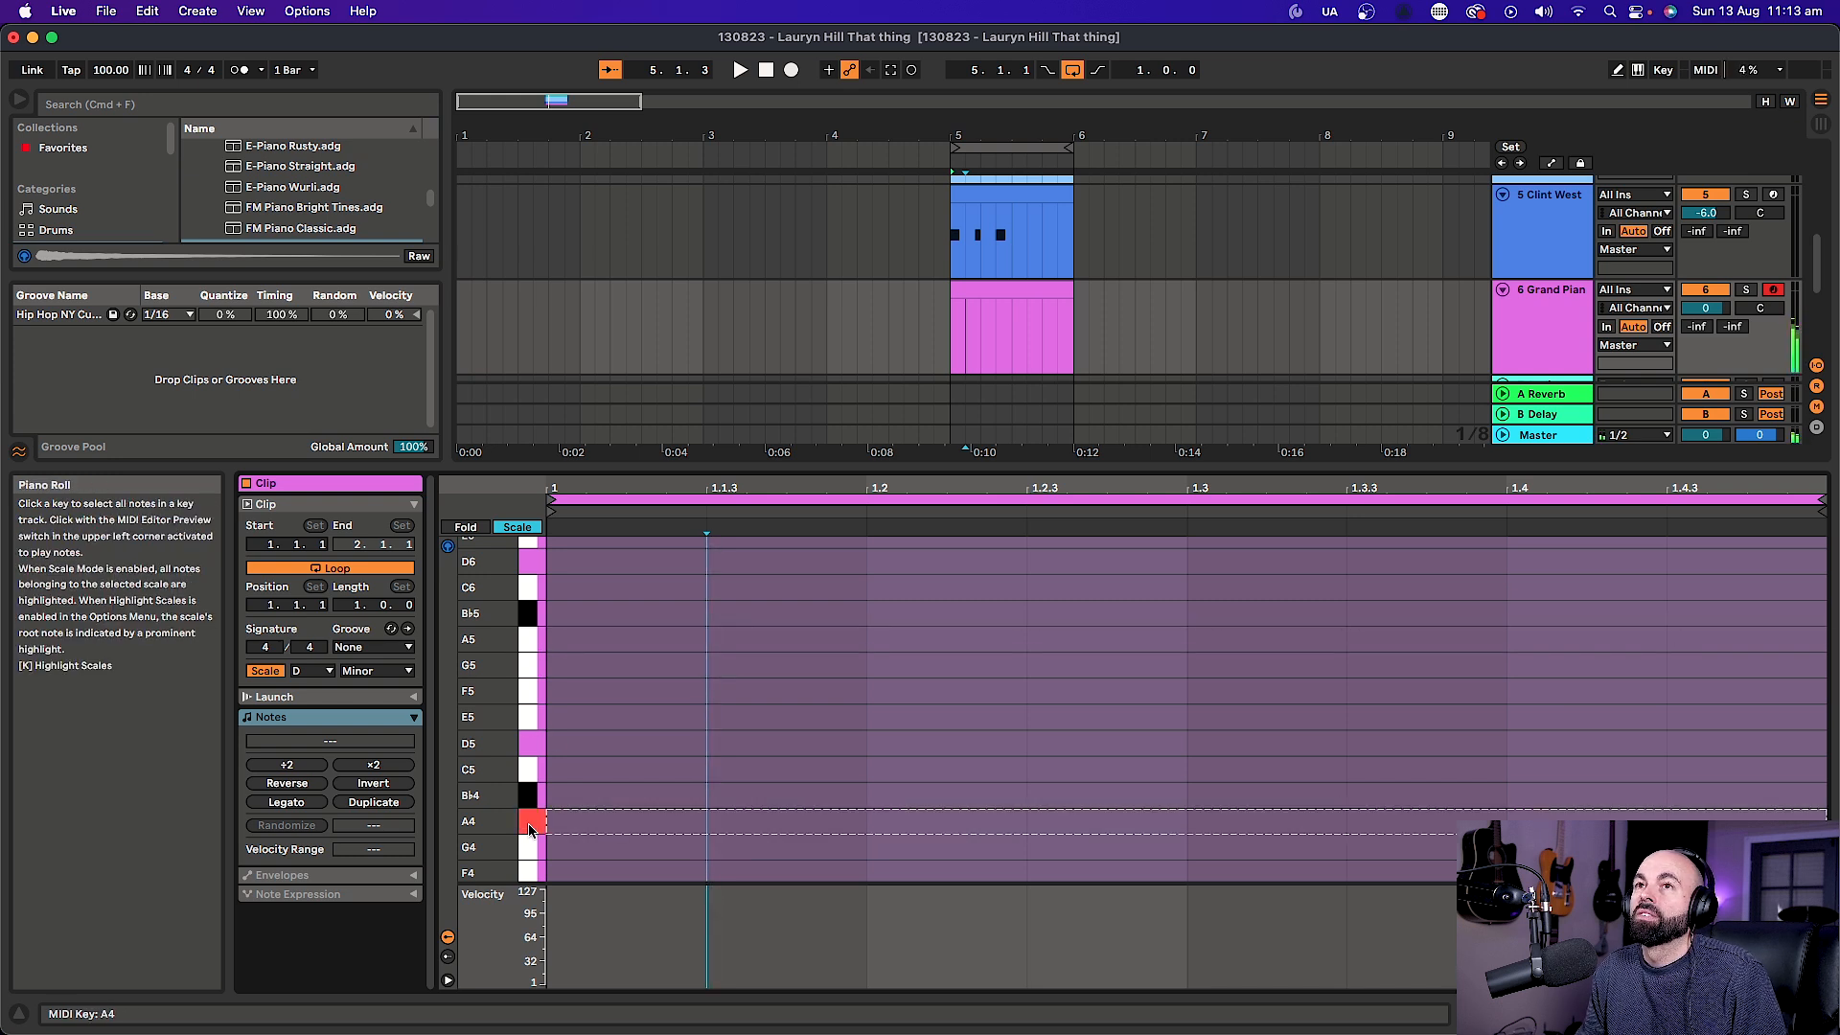
pyautogui.click(654, 824)
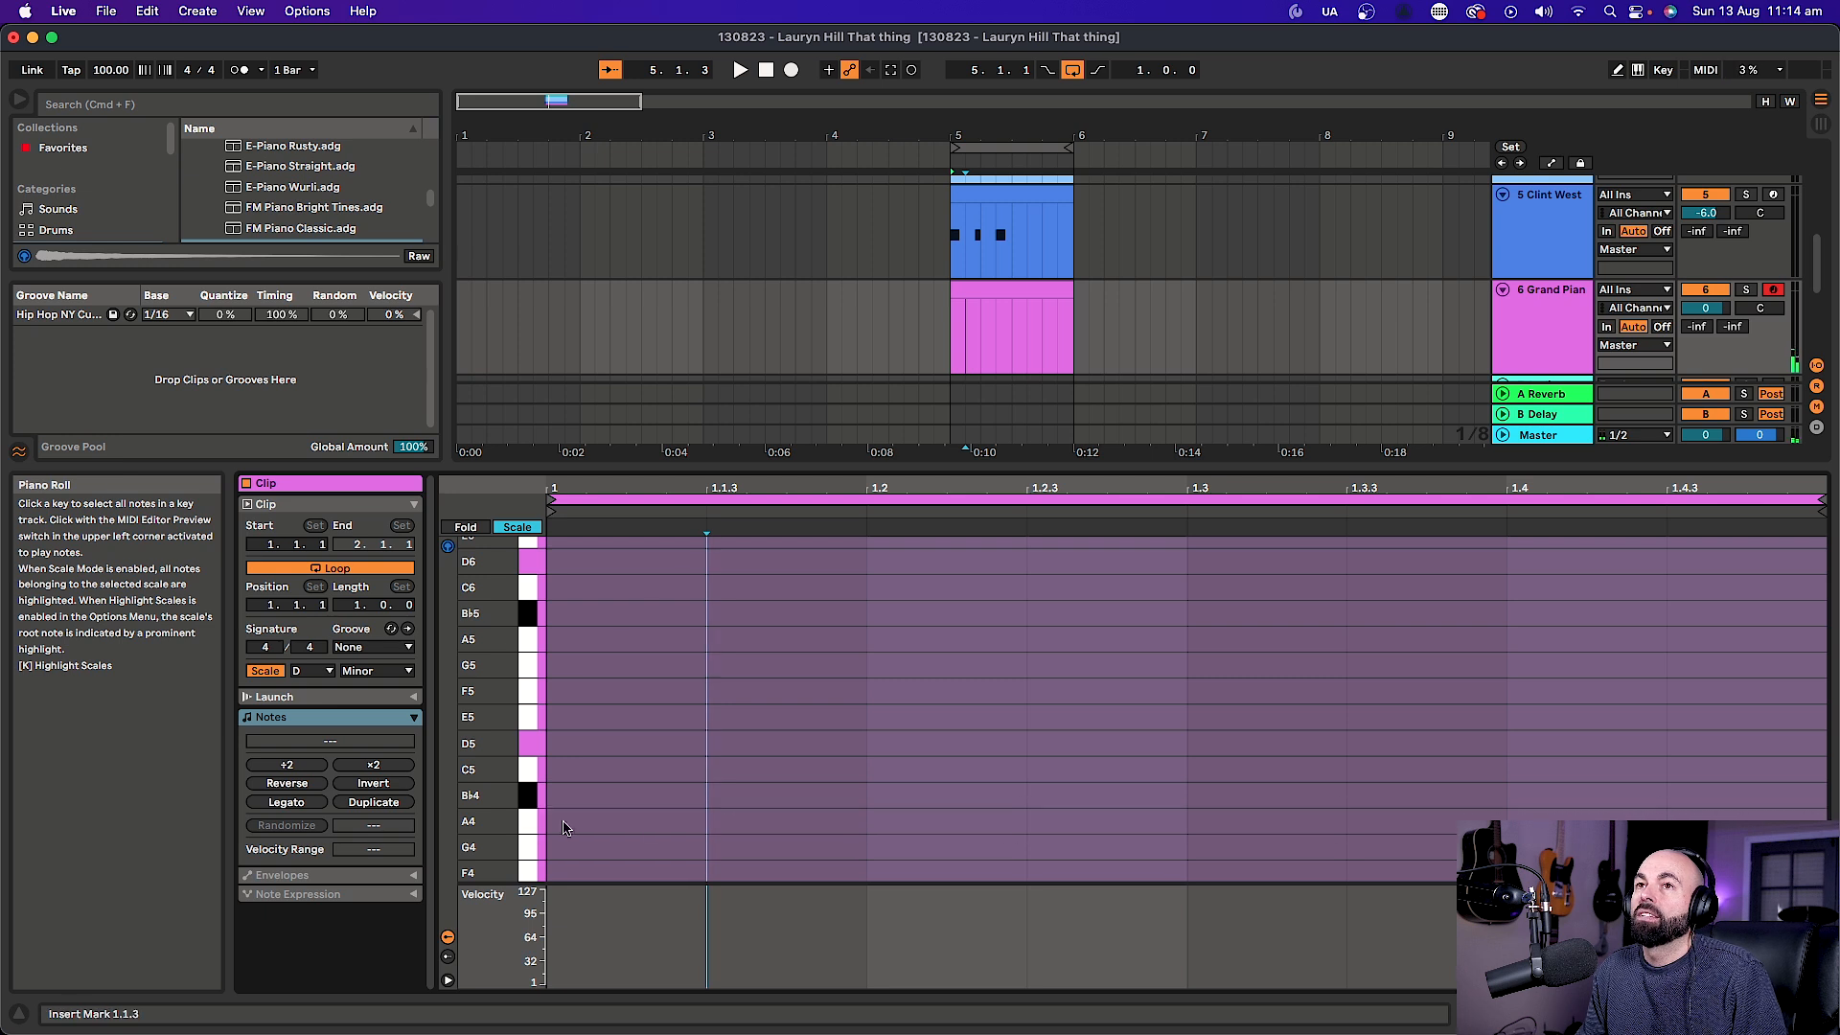
pyautogui.doubleClick(654, 824)
pyautogui.press('space')
pyautogui.press('space')
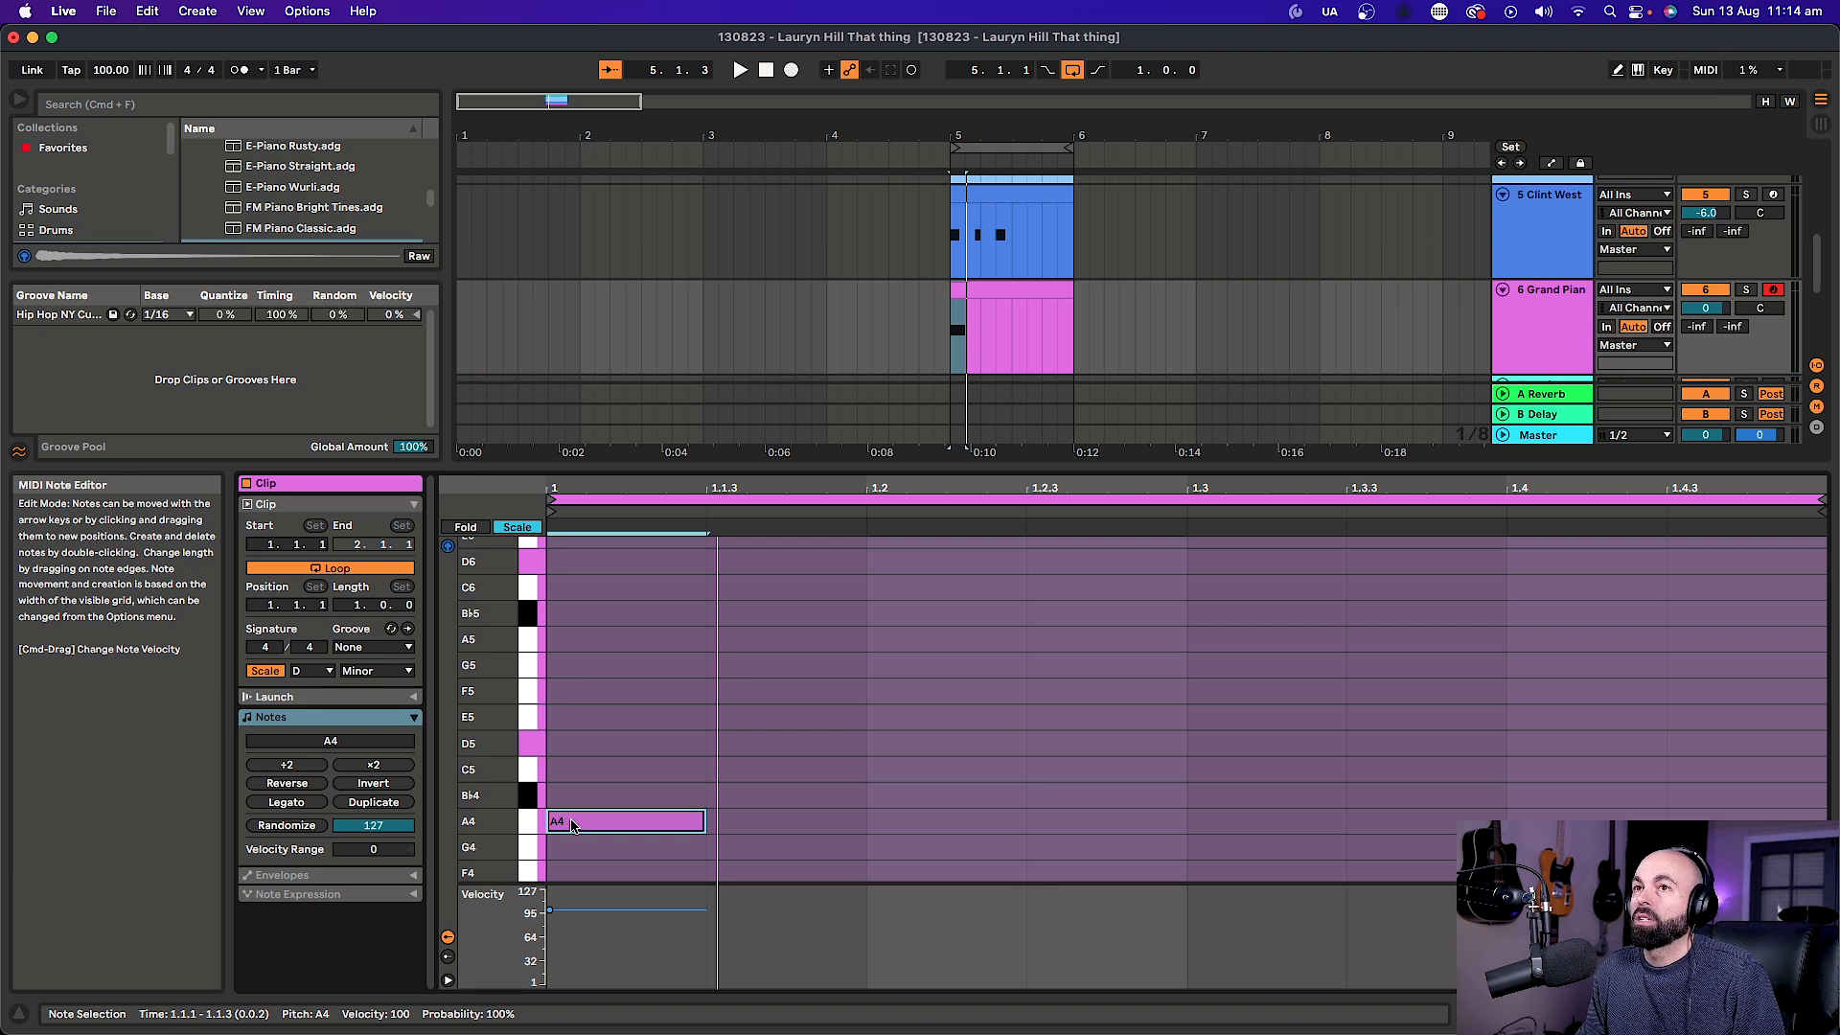
pyautogui.doubleClick(573, 774)
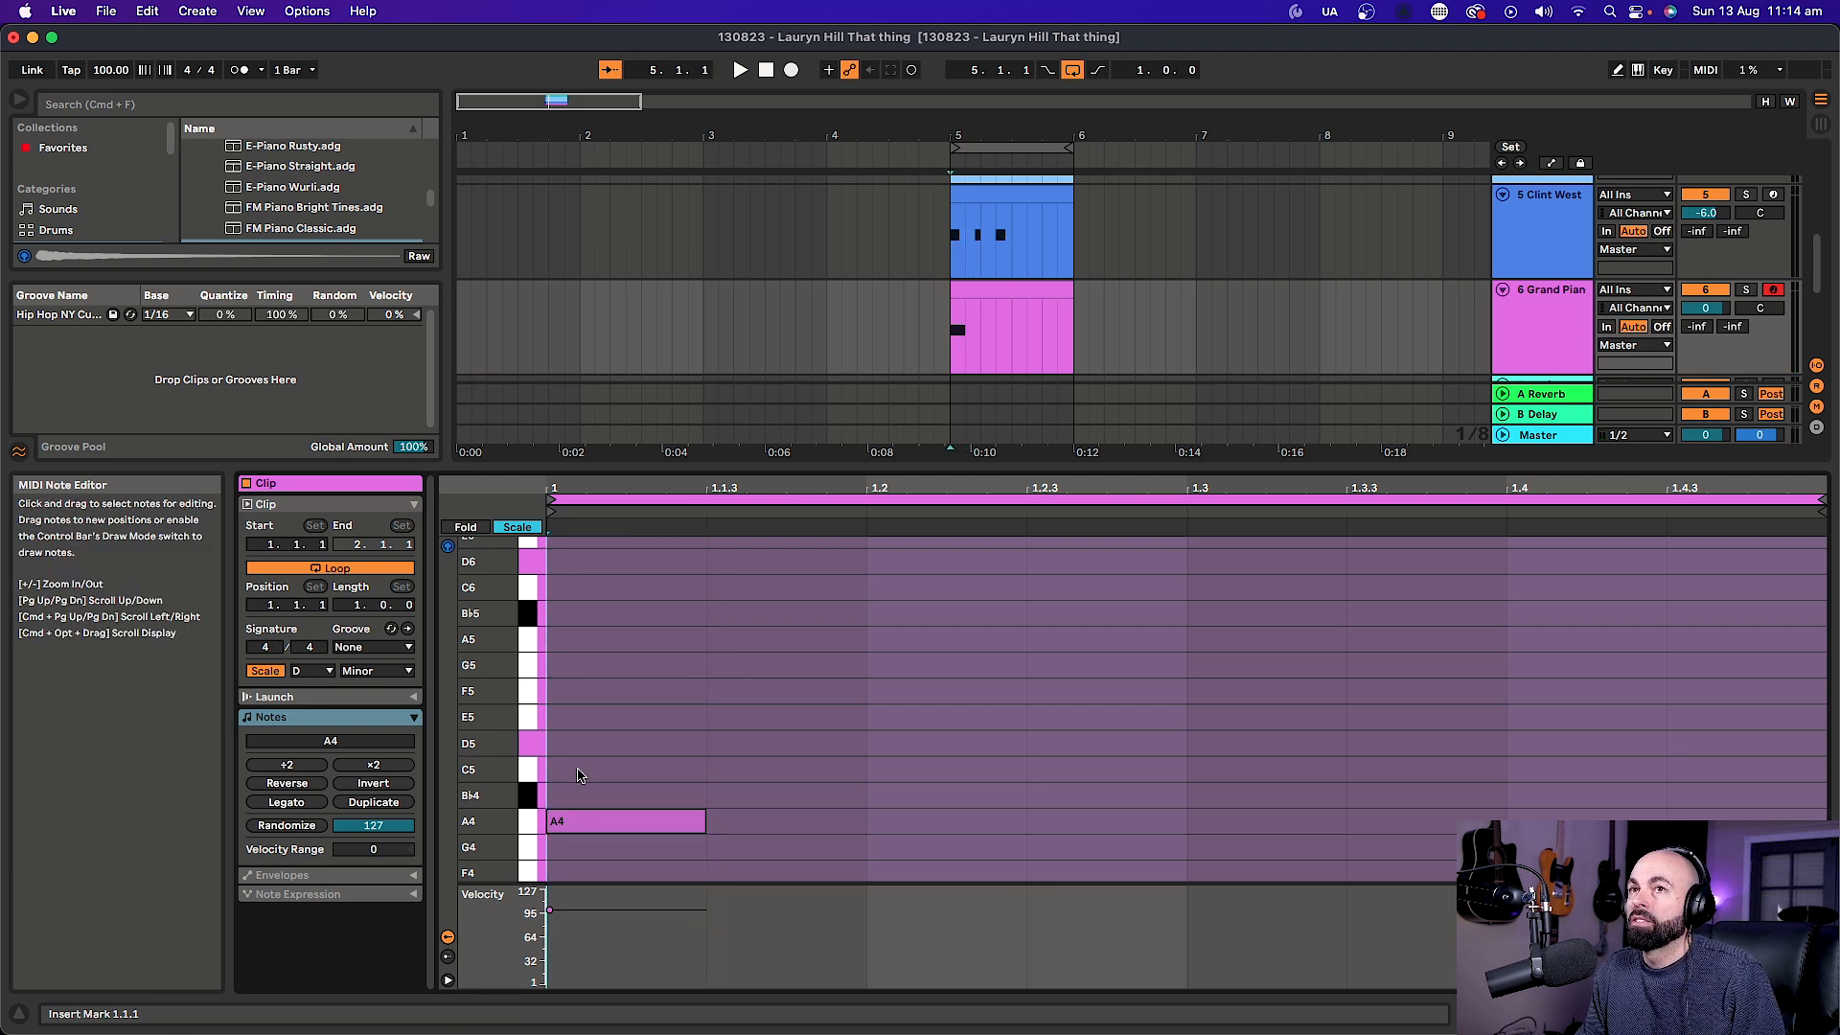
pyautogui.doubleClick(606, 721)
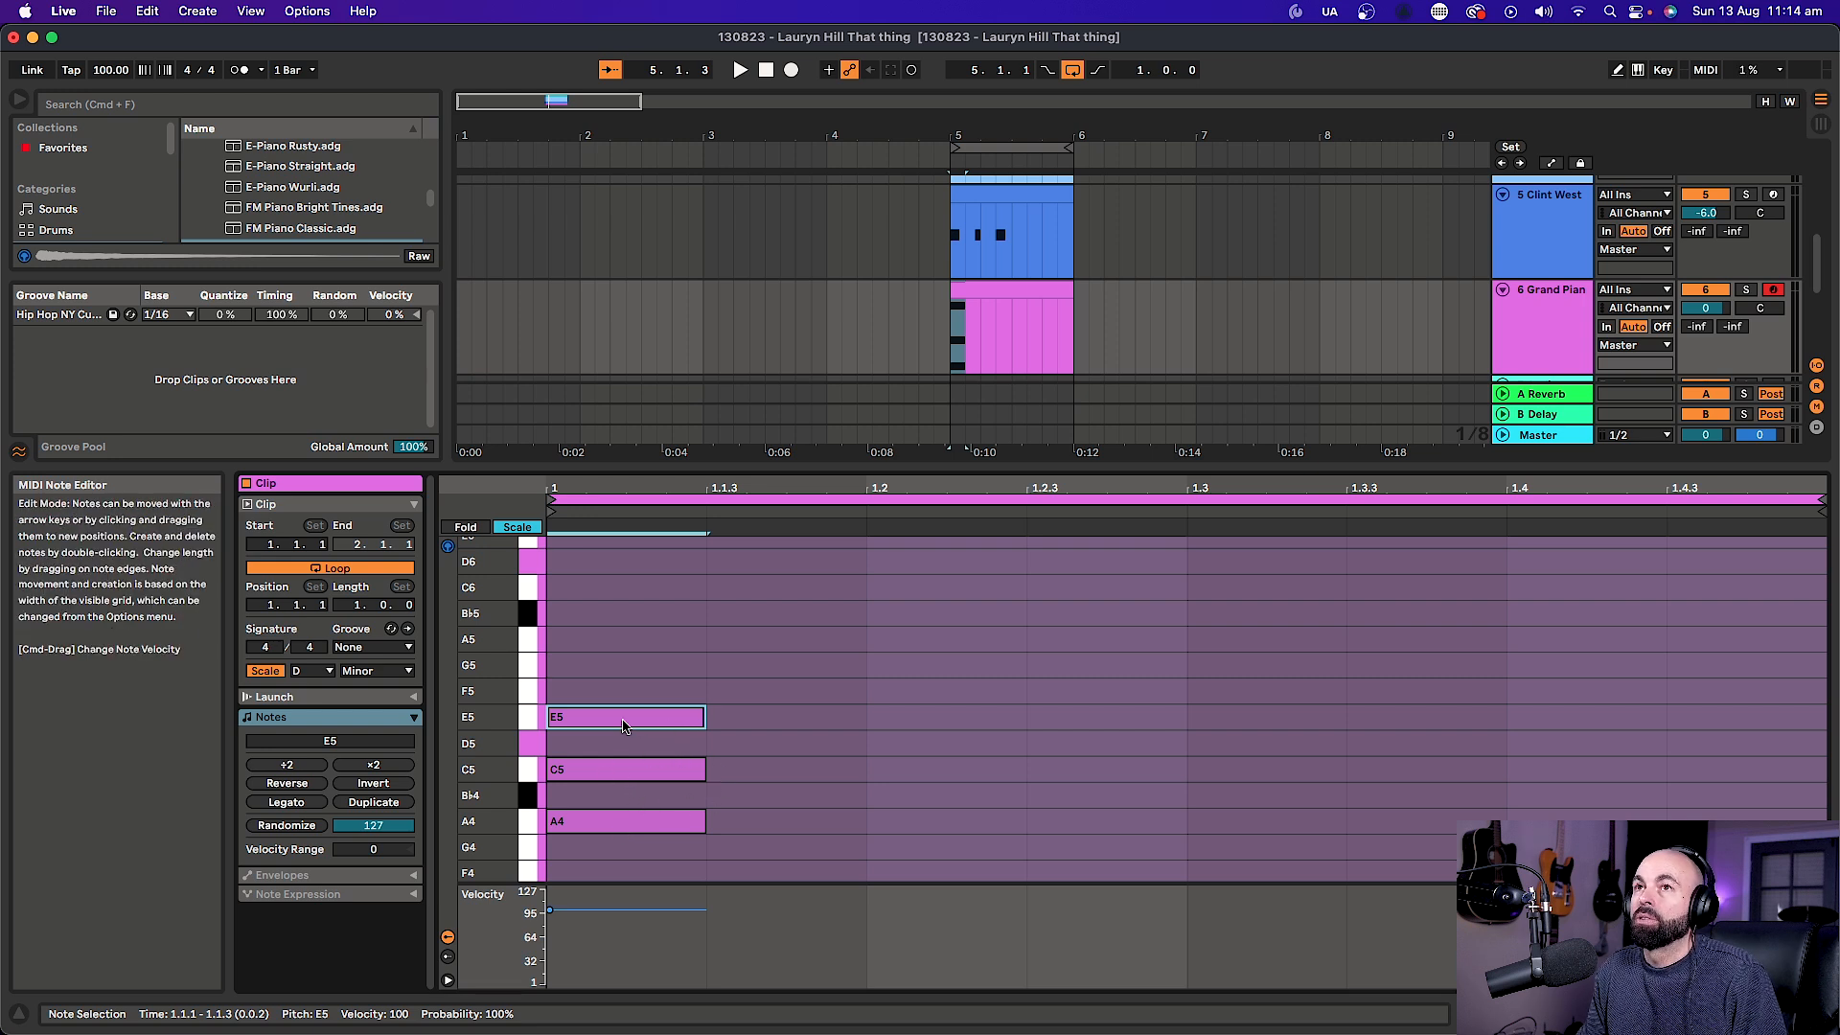
# Duplicate the A4, C5 and E5 chord onto every remaining eighth note of the bar and play the result.
pyautogui.moveTo(637, 646); pyautogui.dragTo(638, 862)
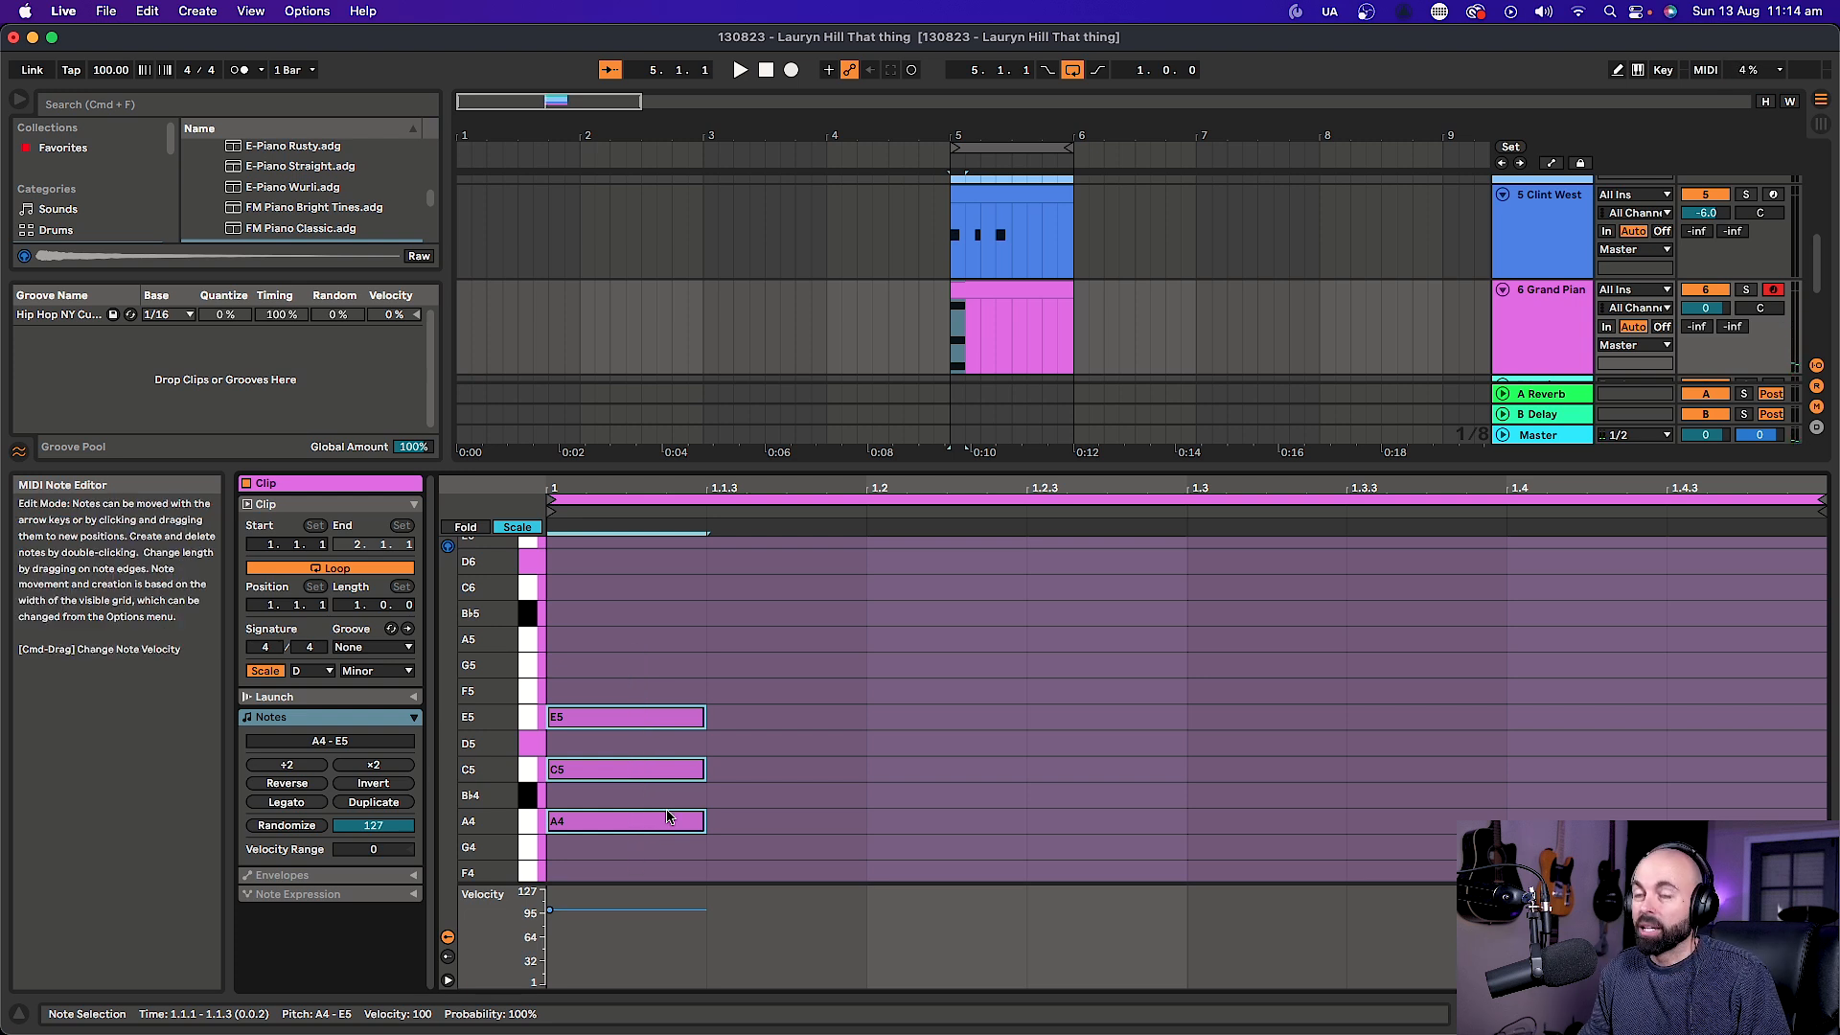
pyautogui.press('super+d')
pyautogui.press('super+d')
pyautogui.press('super+d')
pyautogui.press('super+d')
pyautogui.press('super+d')
pyautogui.press('super+d')
pyautogui.press('super+d')
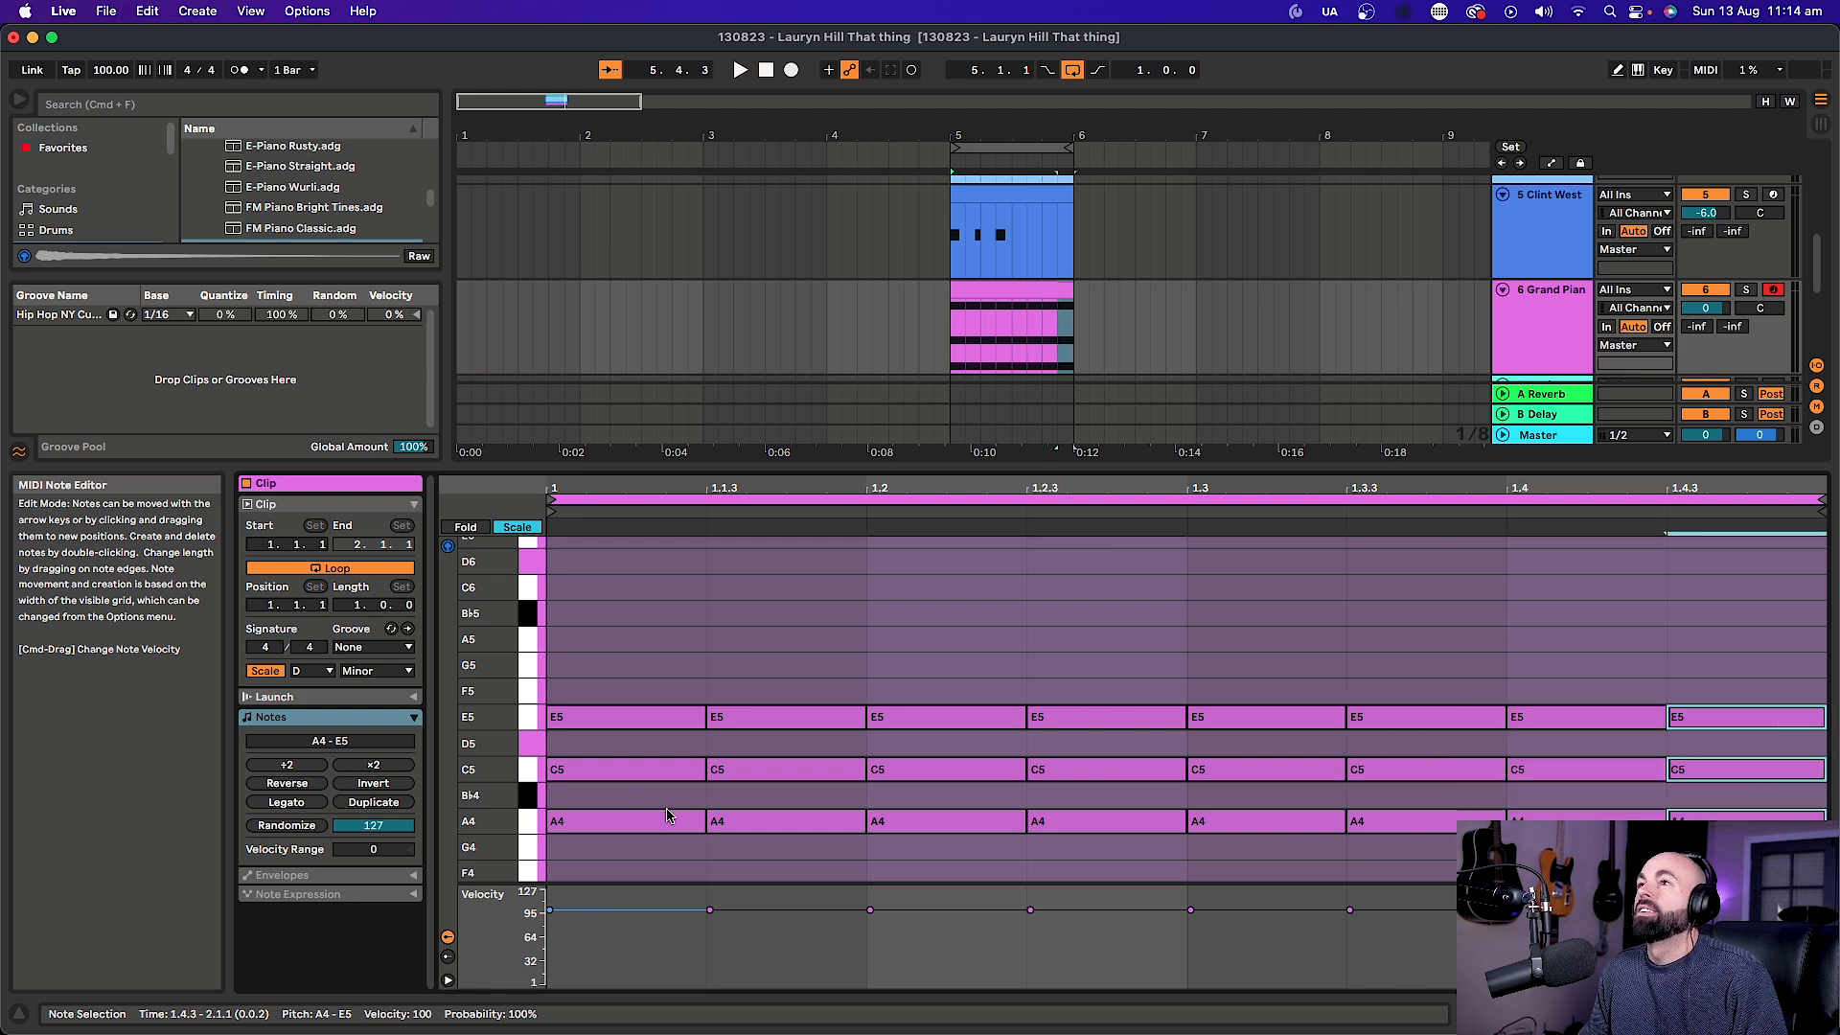
pyautogui.press('space')
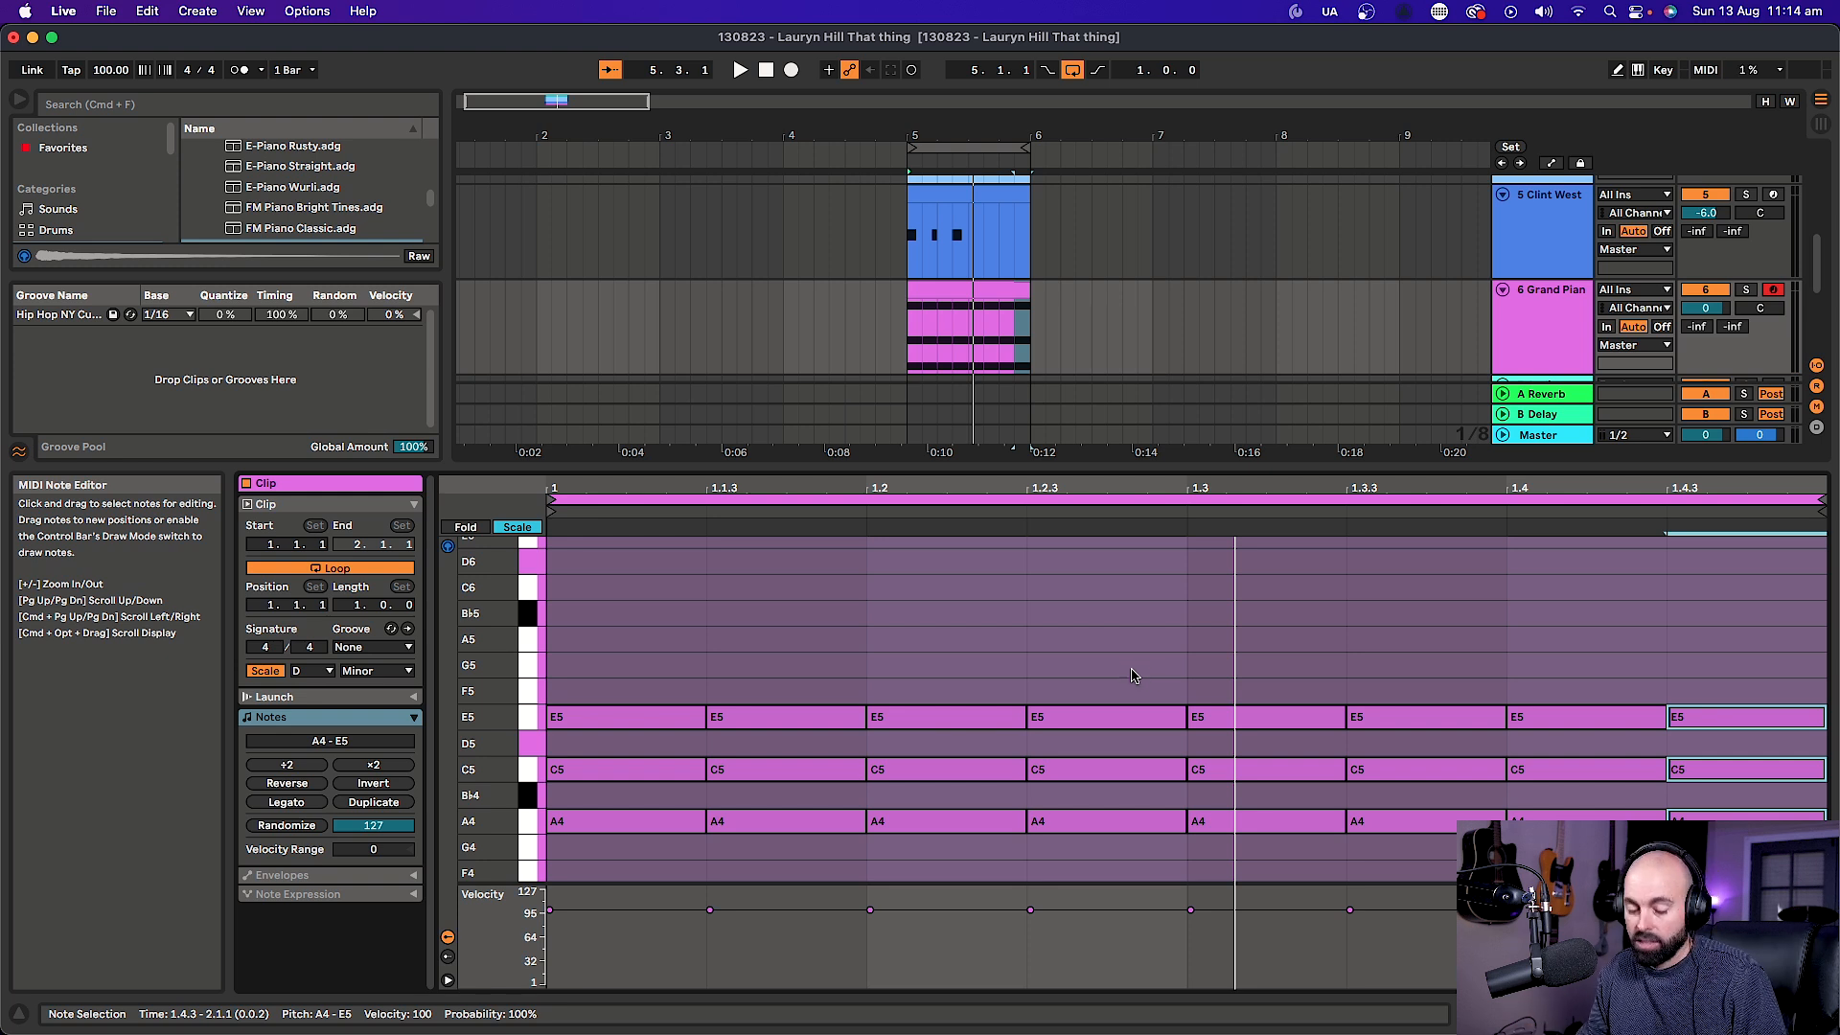
# Shorten all the chord notes to a little over half an eighth note, auditioning the loop while adjusting their length.
pyautogui.press('super+a')
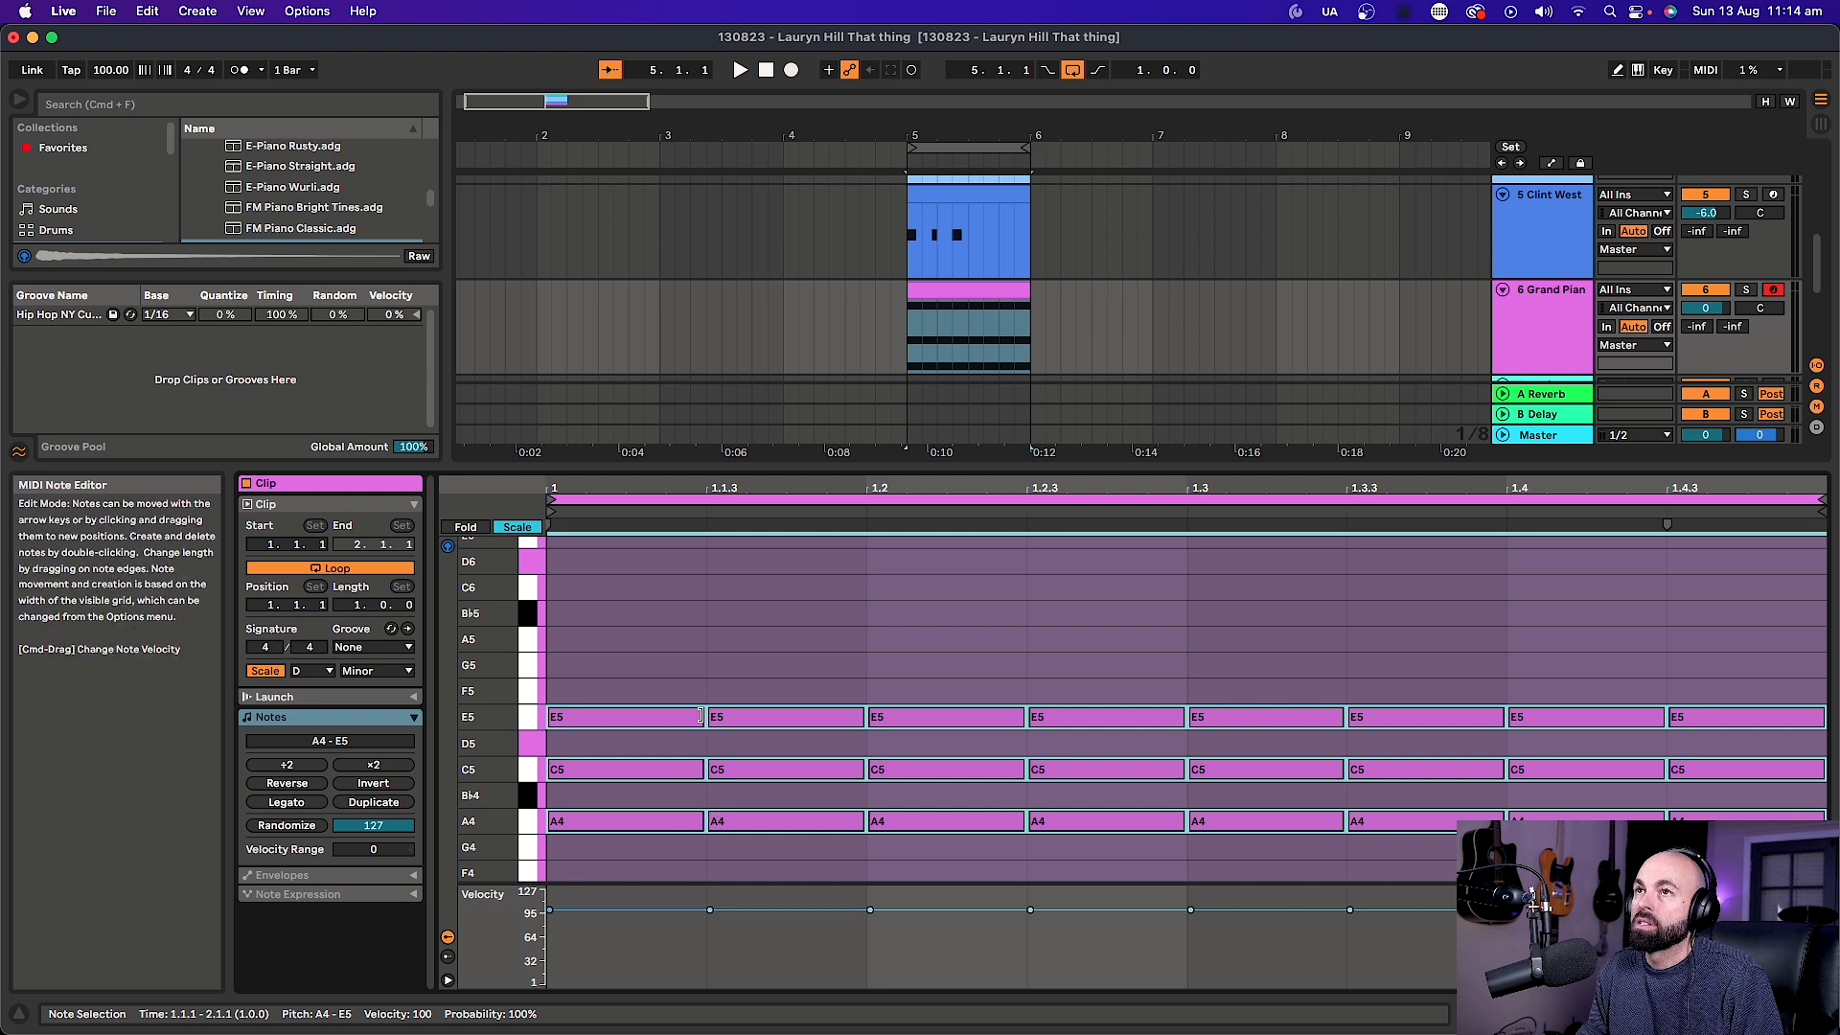
pyautogui.moveTo(700, 716); pyautogui.dragTo(647, 717)
pyautogui.press('space')
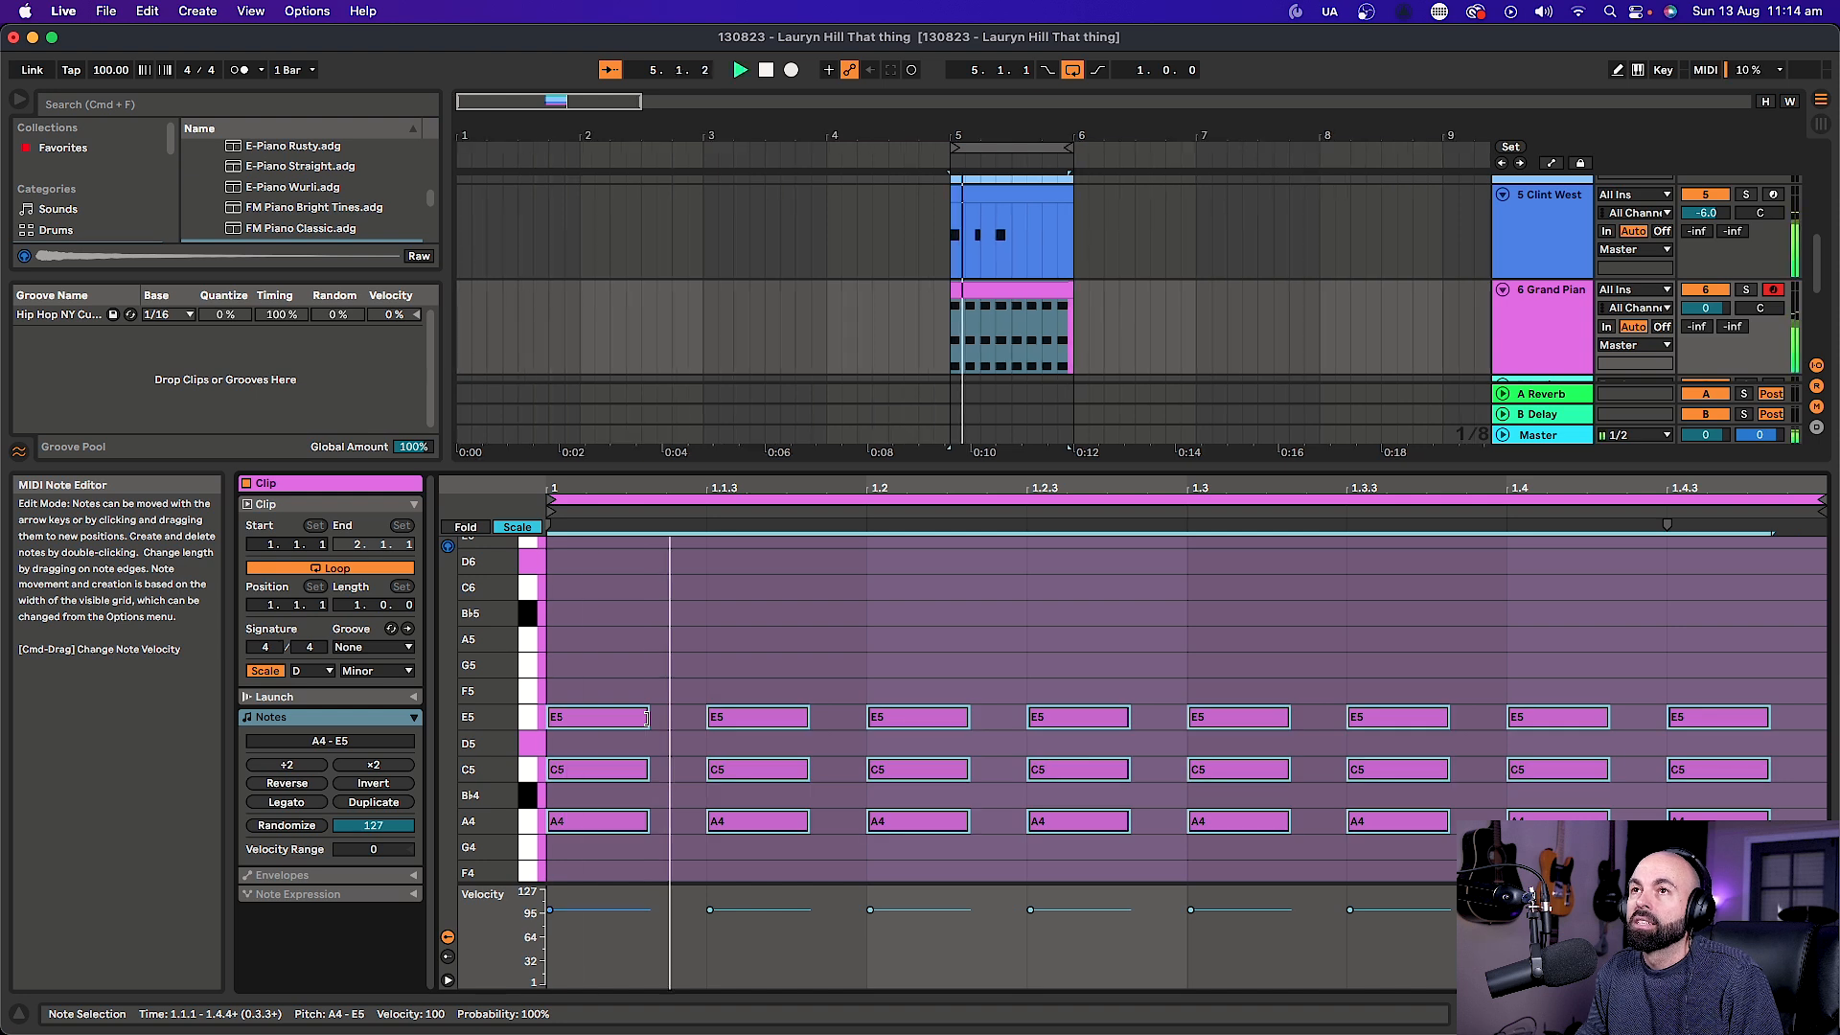
pyautogui.press('space')
pyautogui.moveTo(647, 717); pyautogui.dragTo(642, 717)
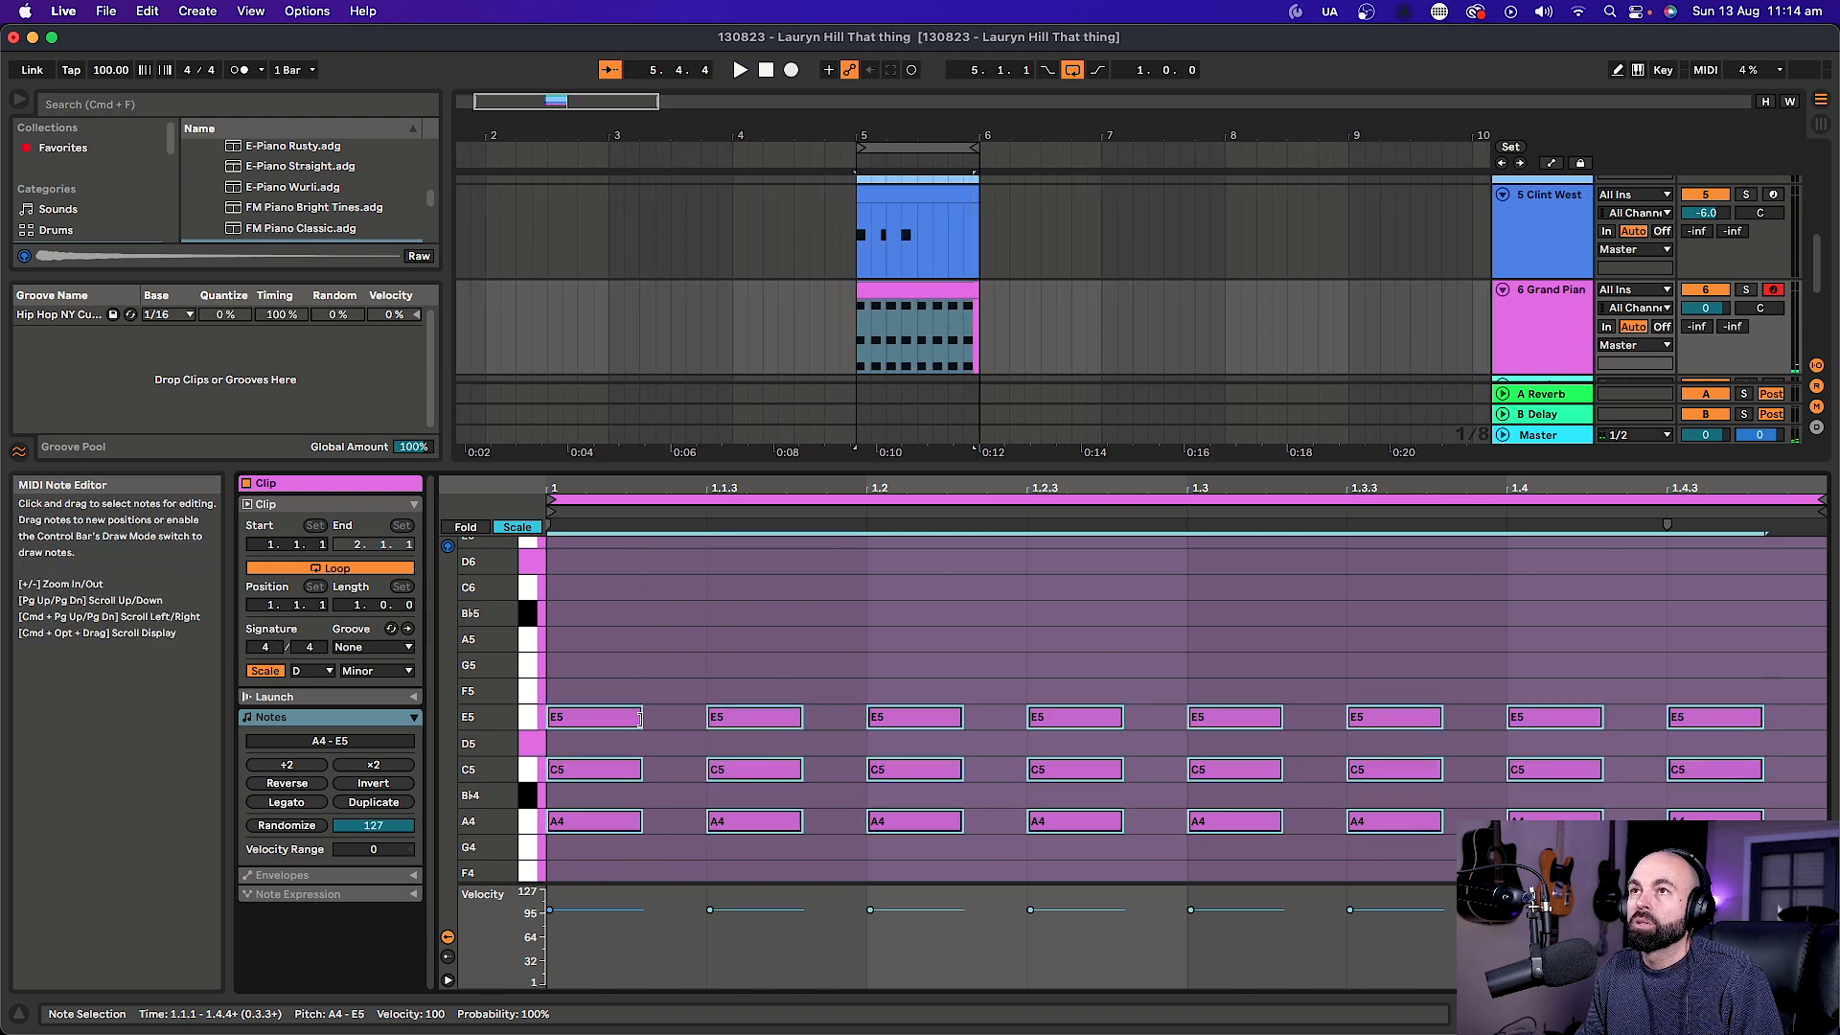
pyautogui.press('space')
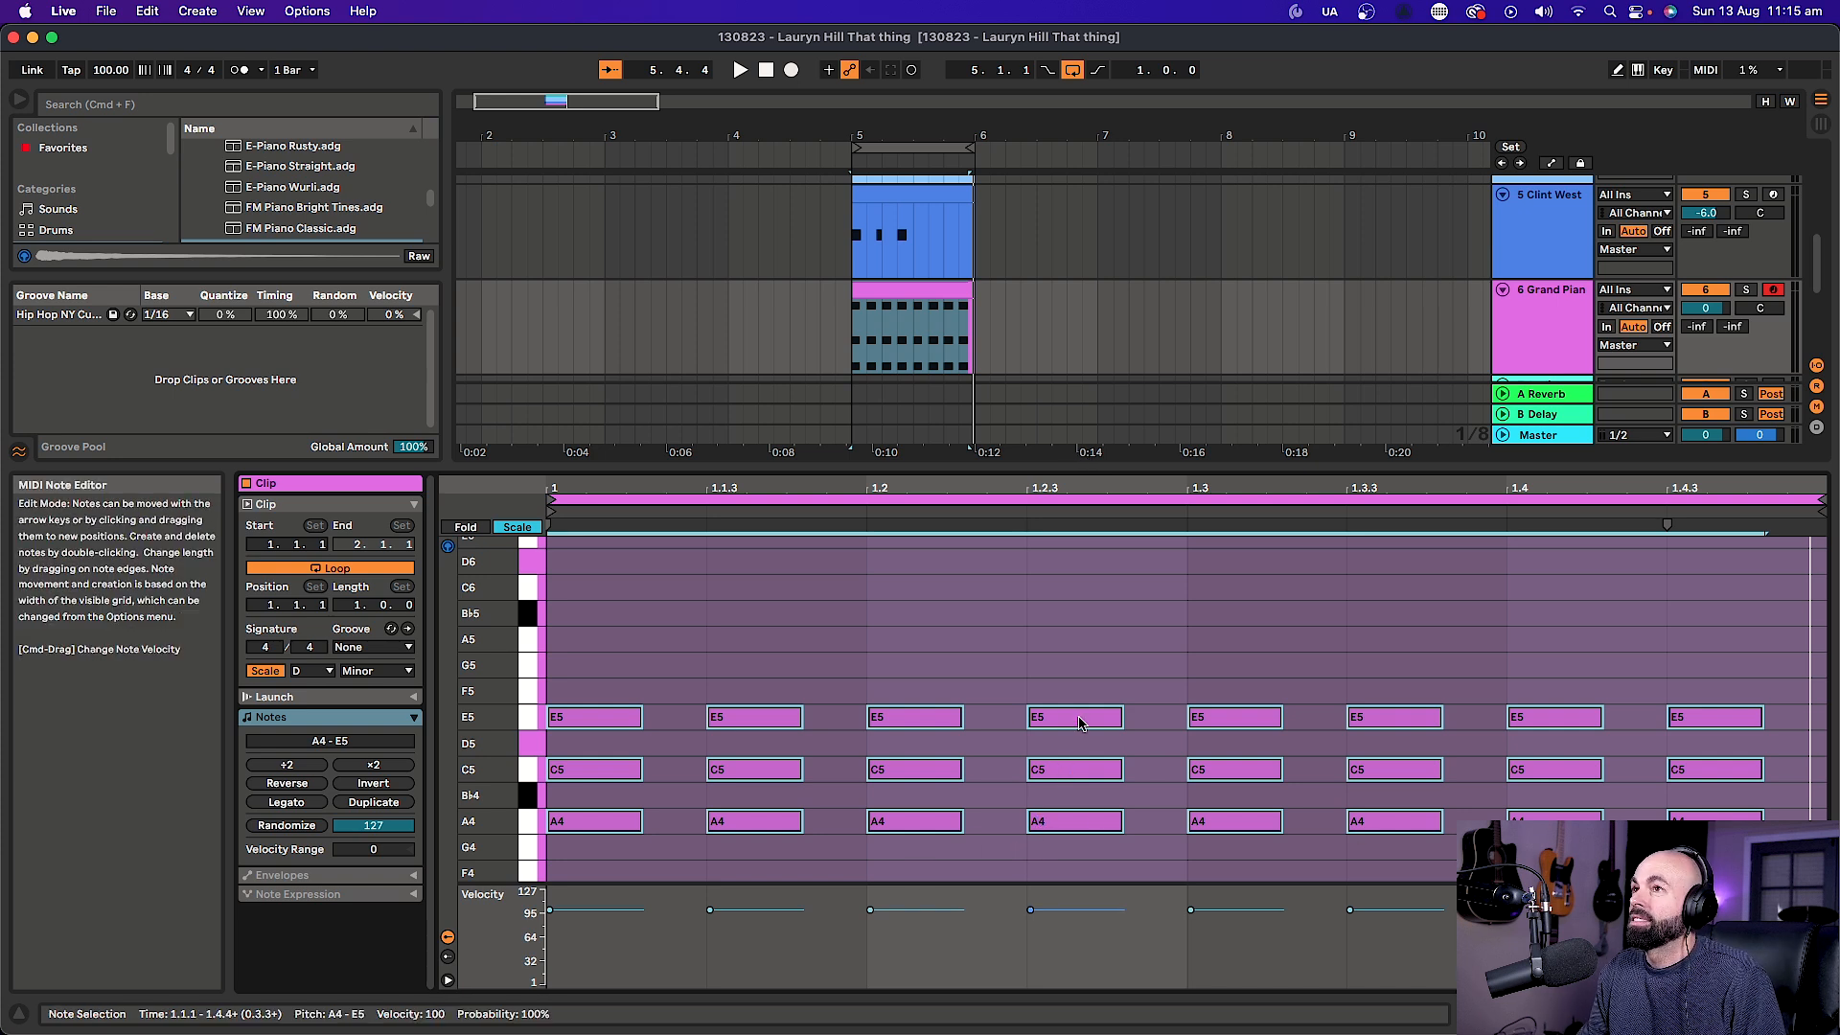
# Select bar 5 across the drum and piano tracks and duplicate its clips into bar 6.
pyautogui.moveTo(1053, 466); pyautogui.dragTo(1050, 650)
pyautogui.scroll(5, 993, 475)
pyautogui.scroll(2, 993, 475)
pyautogui.moveTo(976, 240); pyautogui.dragTo(852, 519)
pyautogui.scroll(-3, 852, 525)
pyautogui.moveTo(850, 422); pyautogui.dragTo(849, 424)
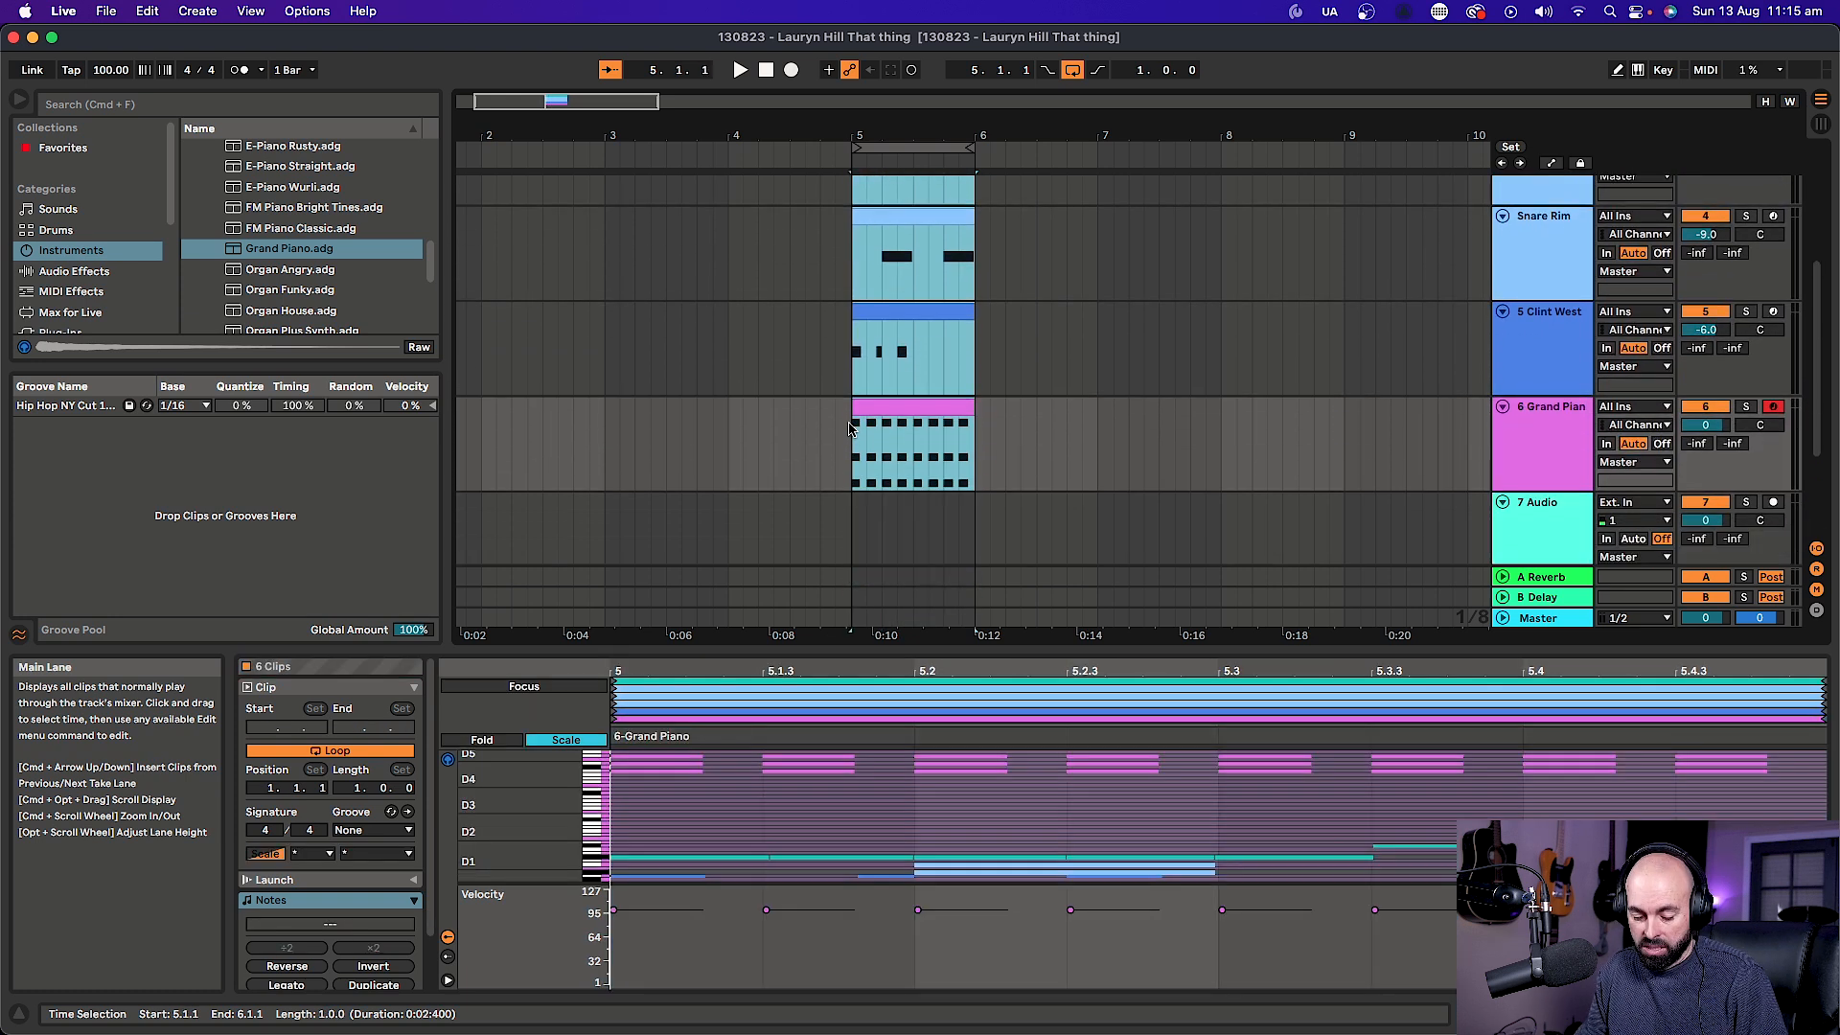
pyautogui.press('super+d')
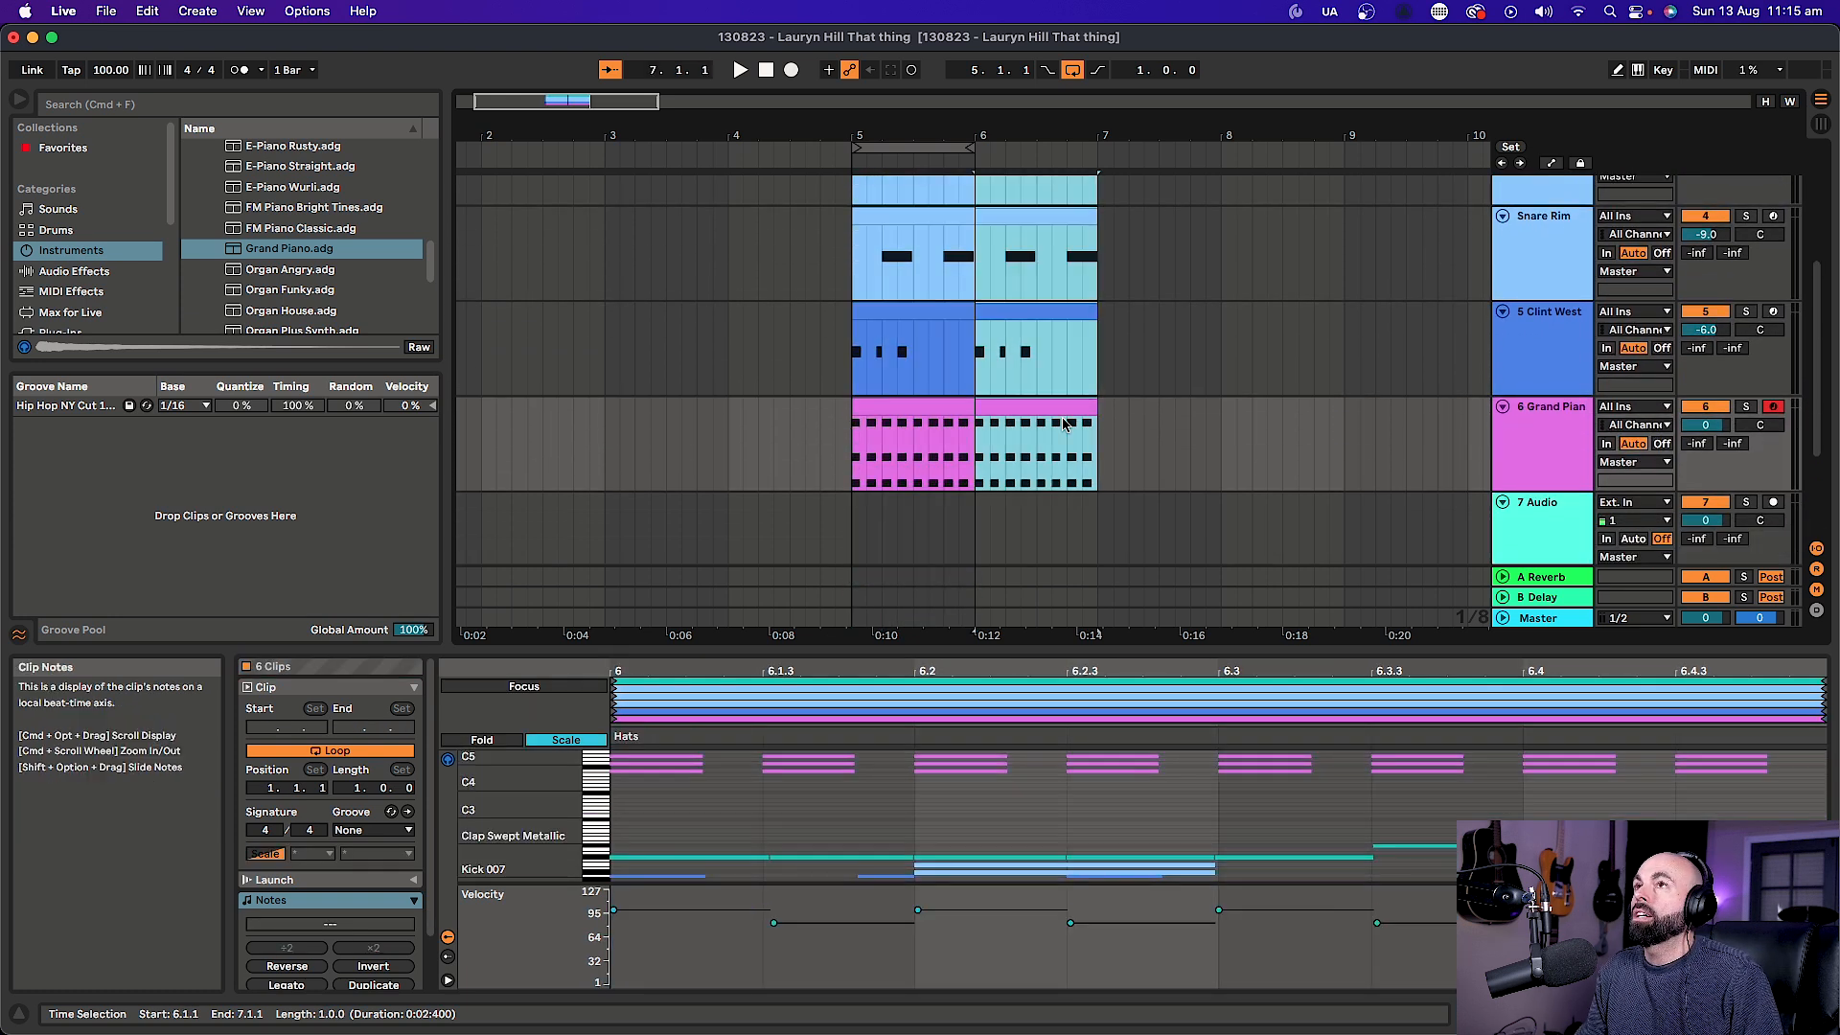
# Replace the duplicated Grand Piano clip in bar 6 with an empty one-bar MIDI clip.
pyautogui.click(1061, 412)
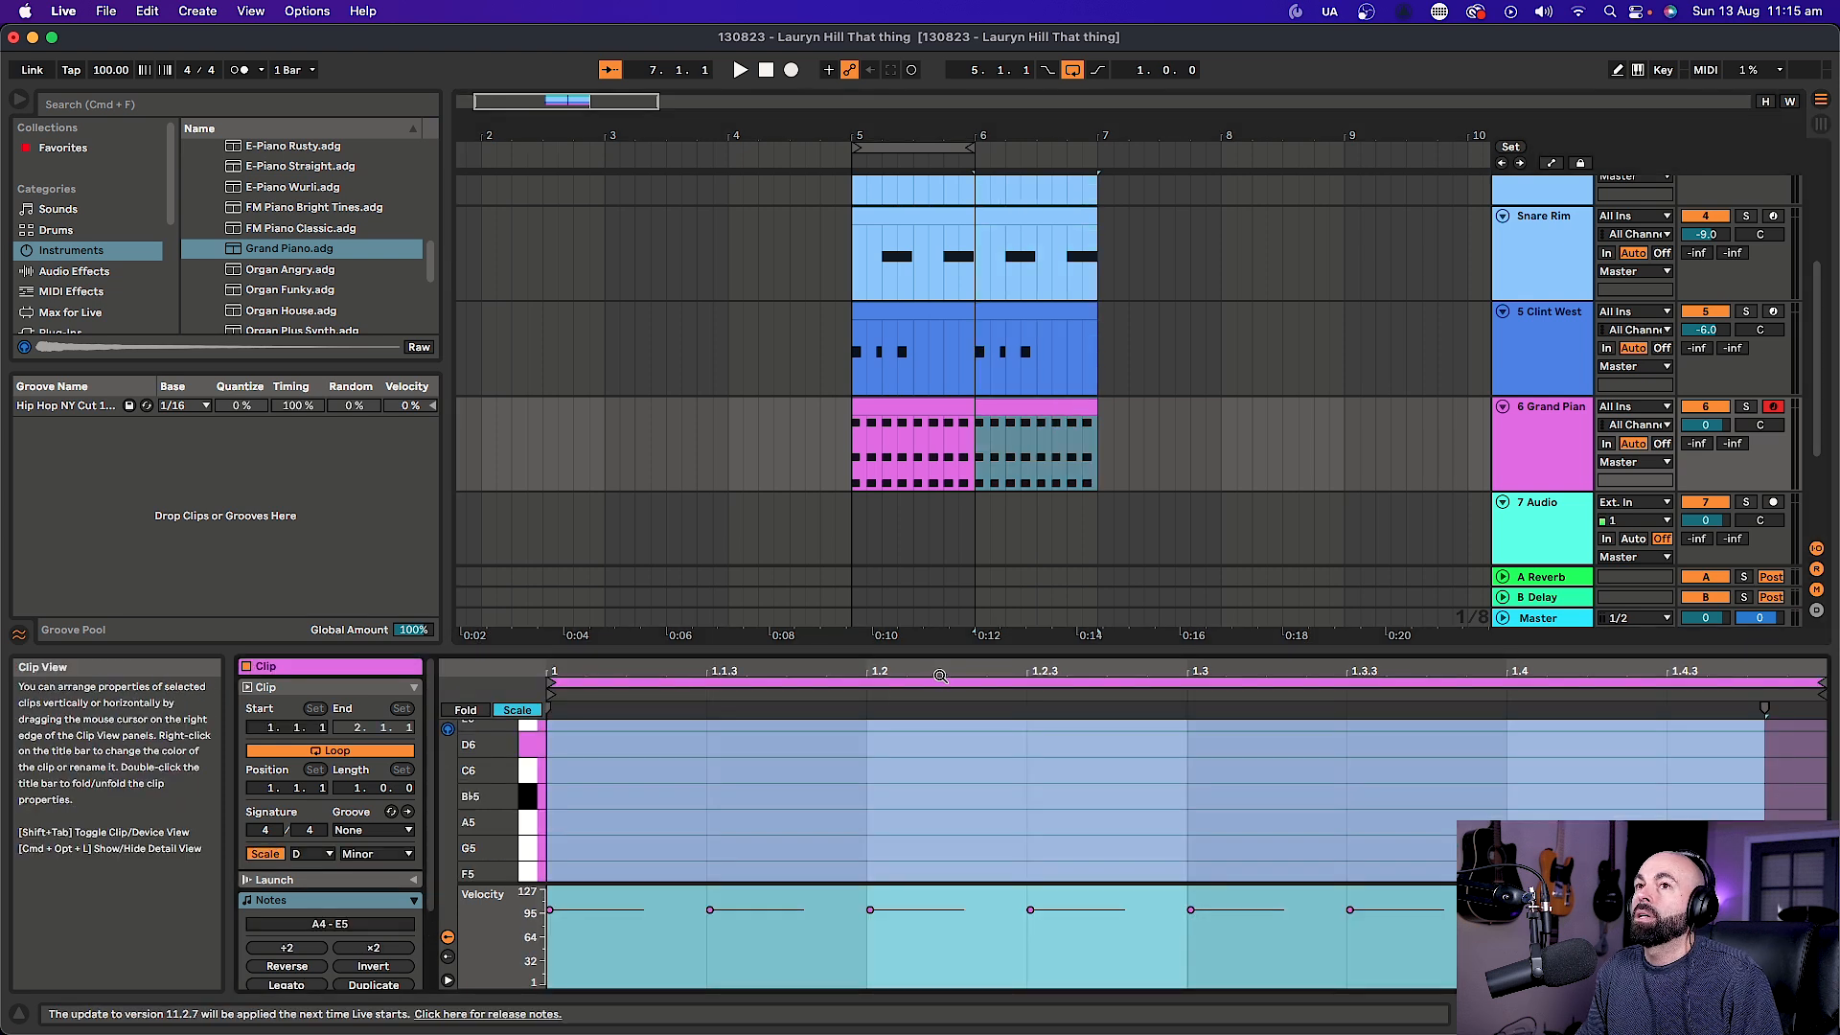
pyautogui.click(1046, 413)
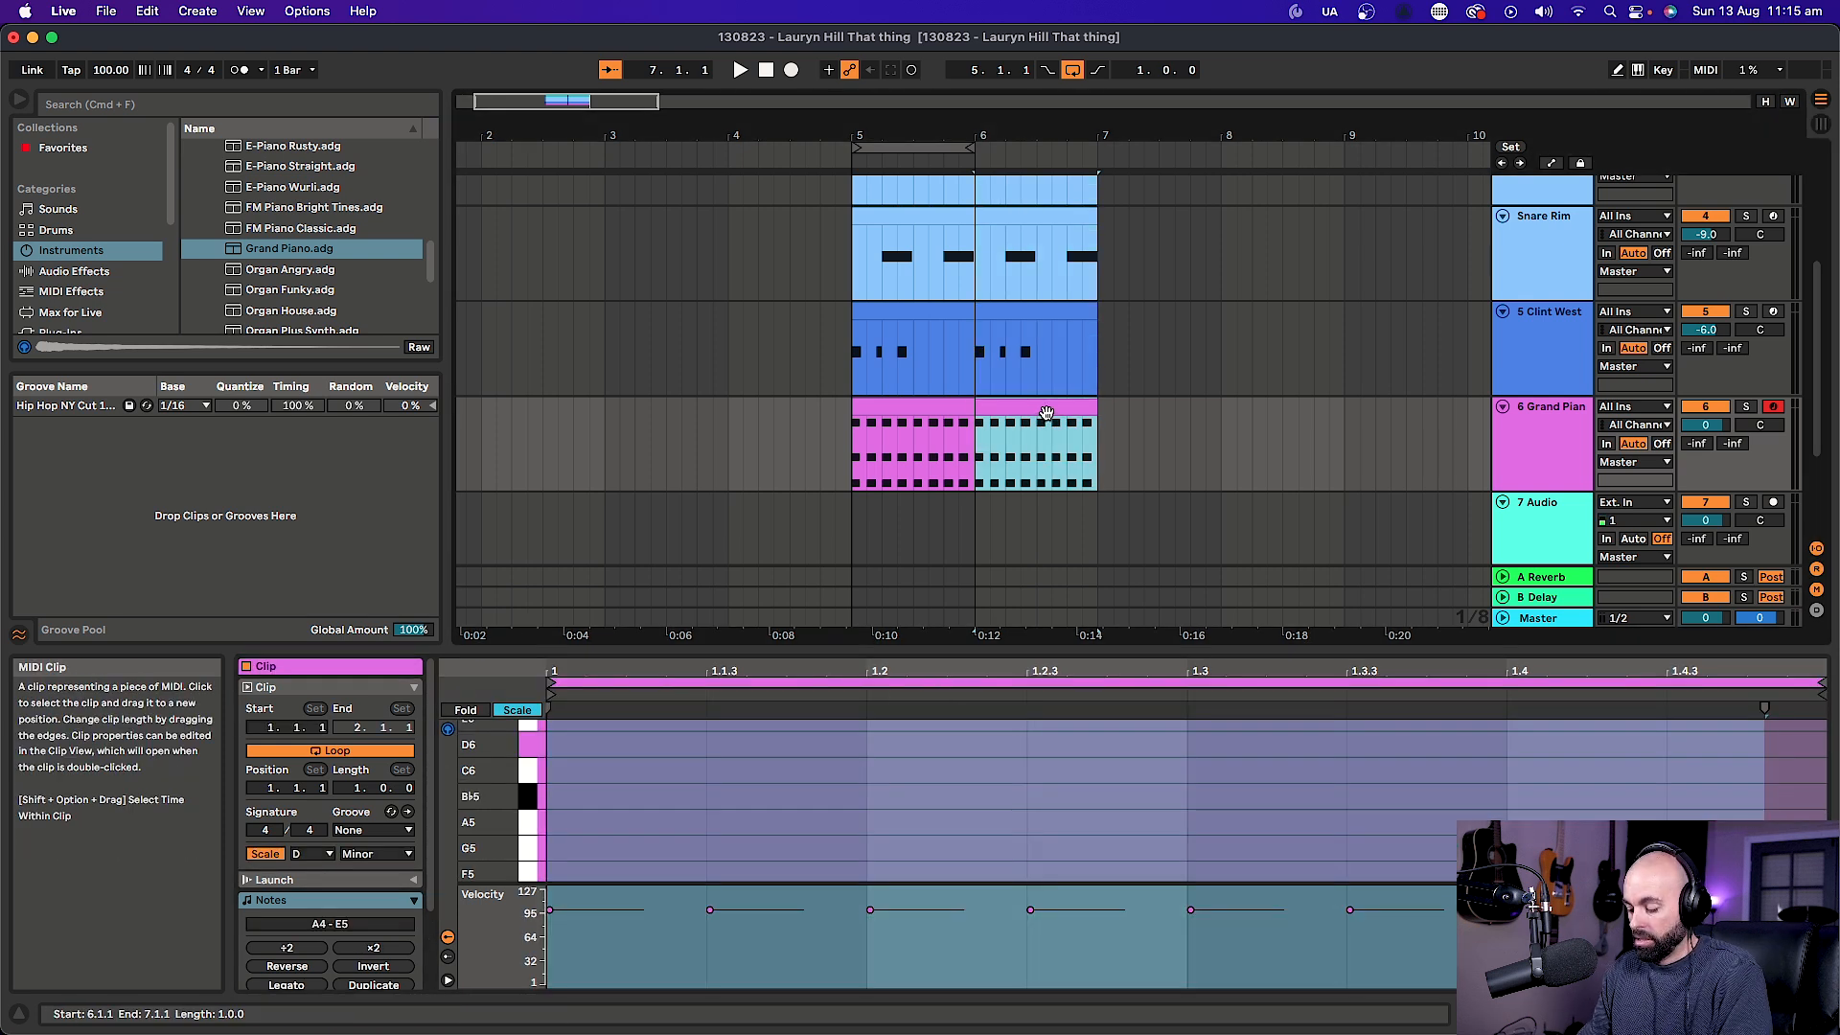
pyautogui.press('Delete')
pyautogui.click(1037, 423)
pyautogui.moveTo(973, 441); pyautogui.dragTo(1095, 438)
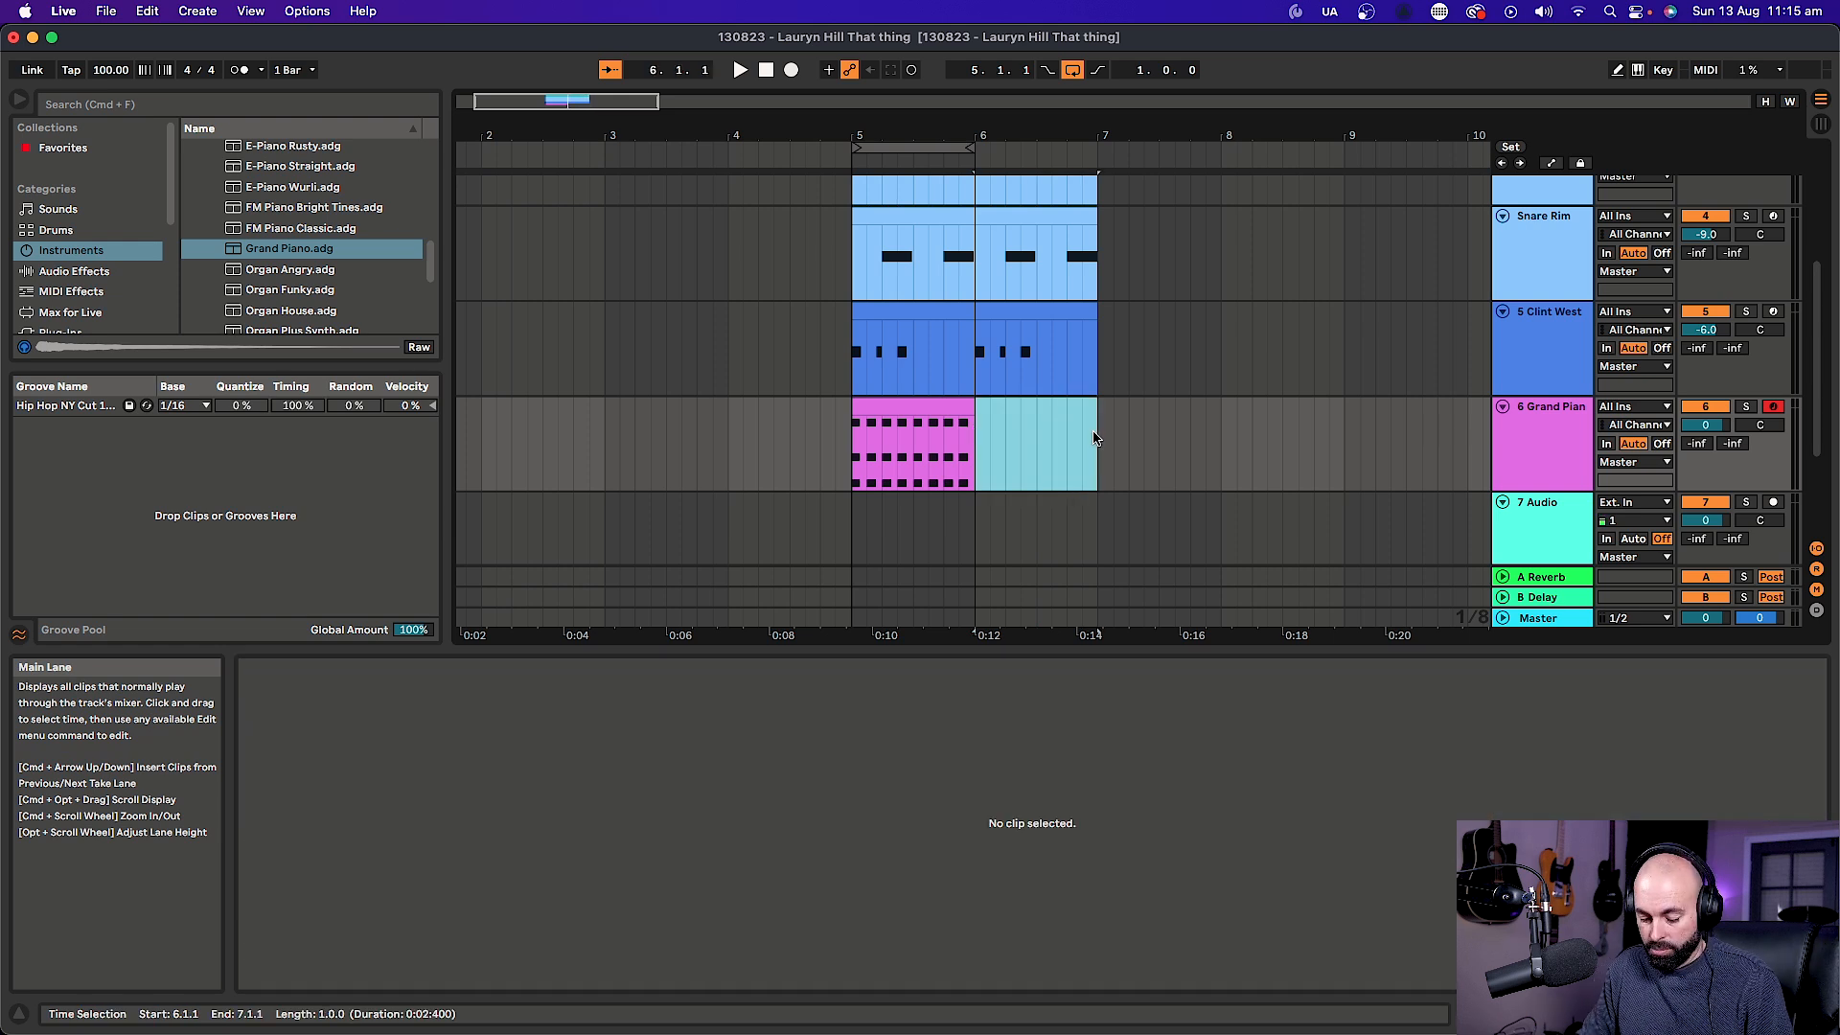
pyautogui.press('super+shift+m')
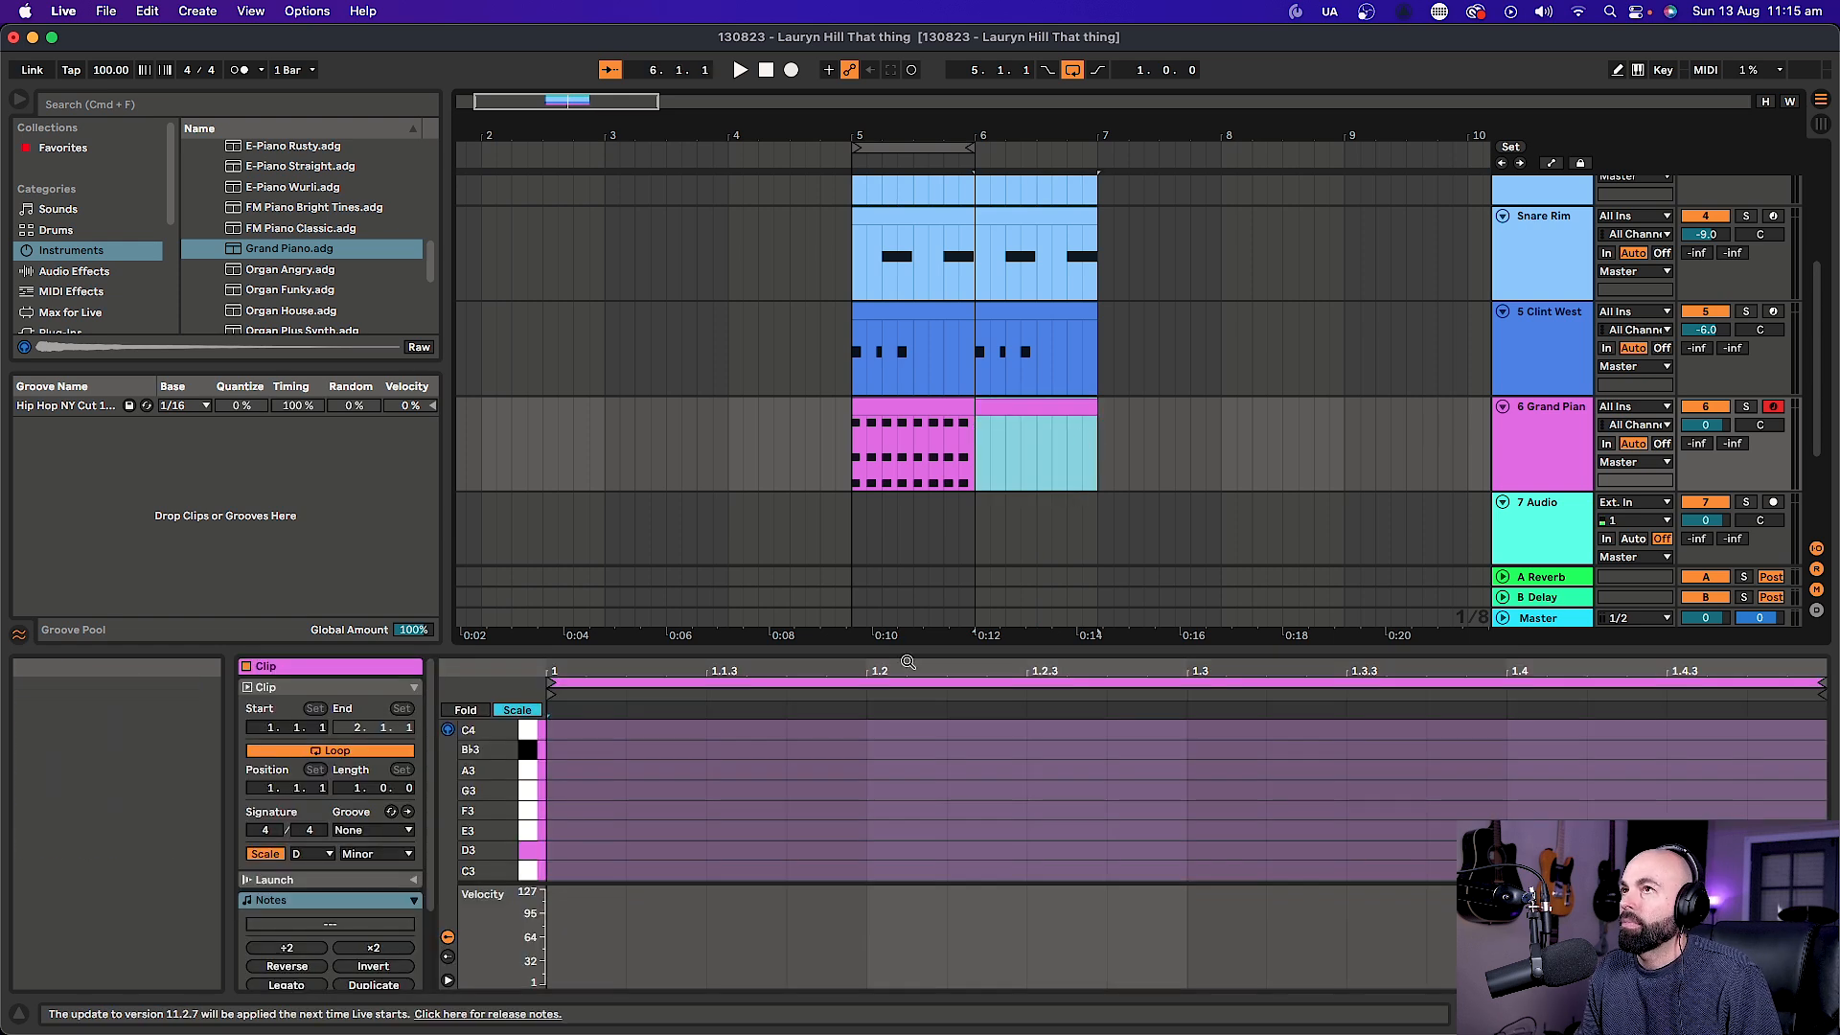
# Draw an eighth-note chord of G4, Bb4 and D5 at the start of the bar 6 piano clip.
pyautogui.moveTo(910, 654); pyautogui.dragTo(928, 454)
pyautogui.moveTo(501, 602); pyautogui.dragTo(510, 588)
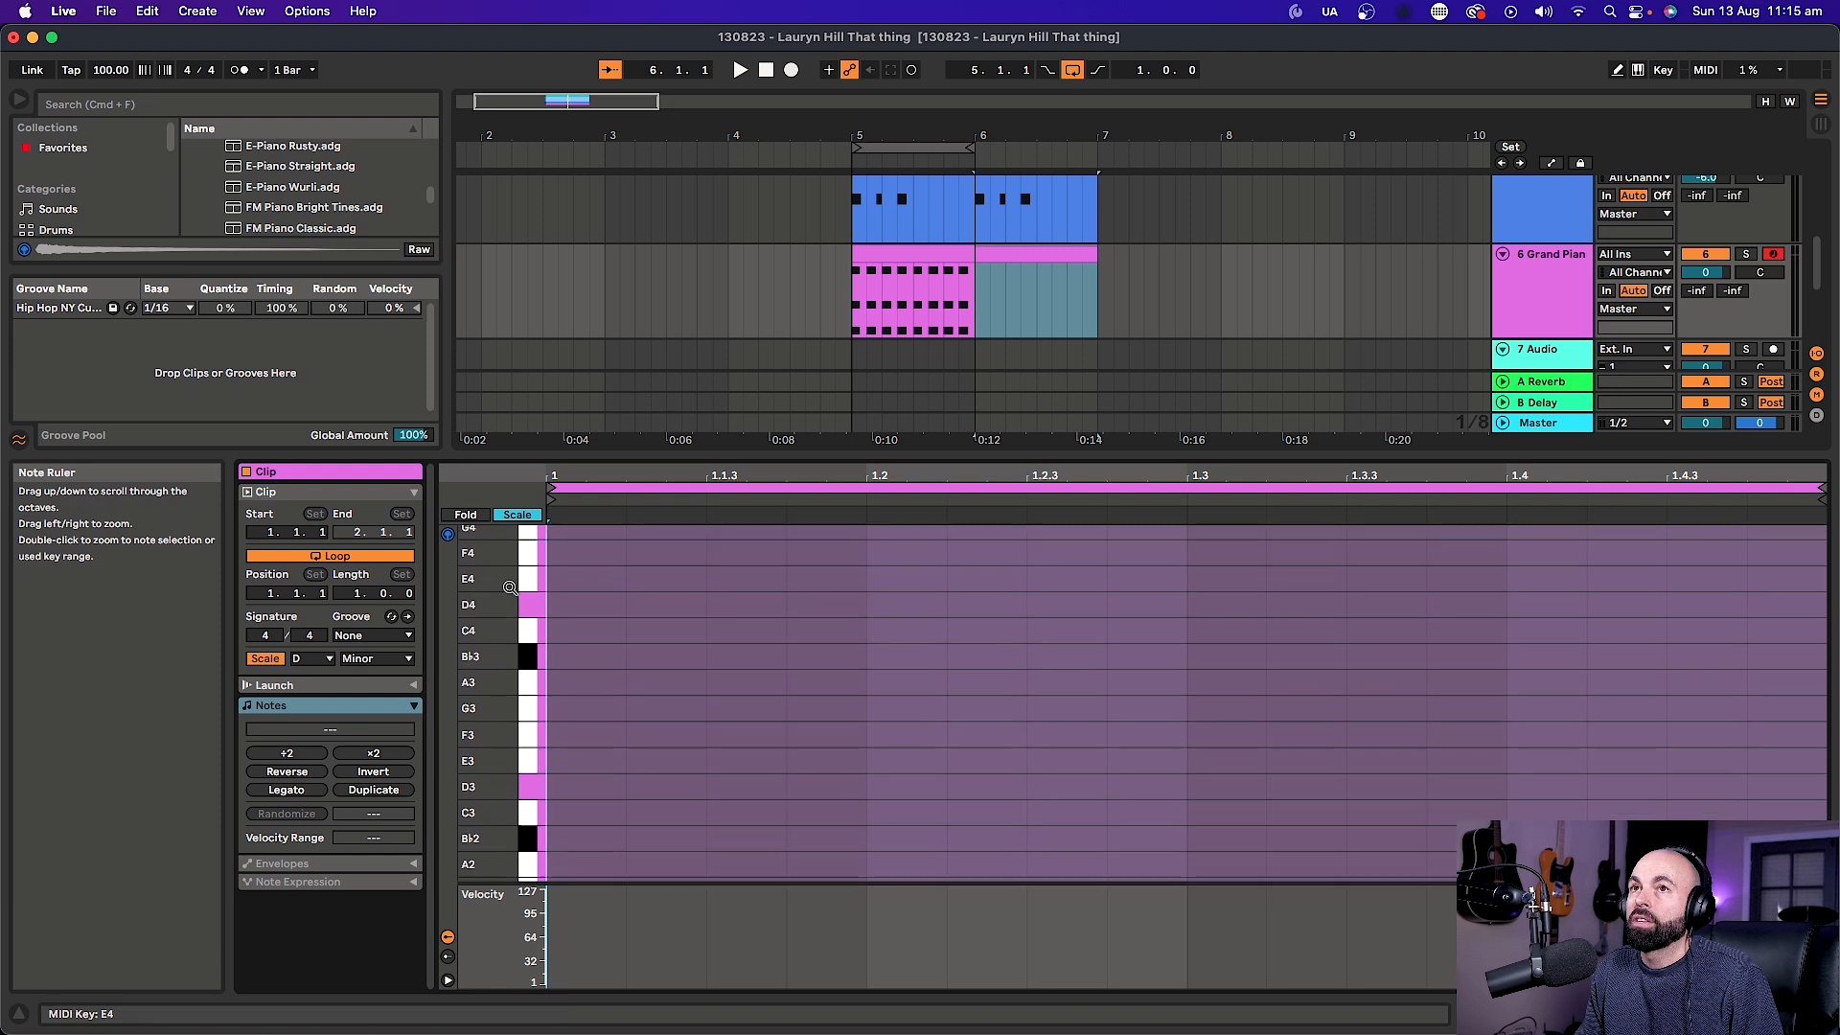
pyautogui.click(946, 257)
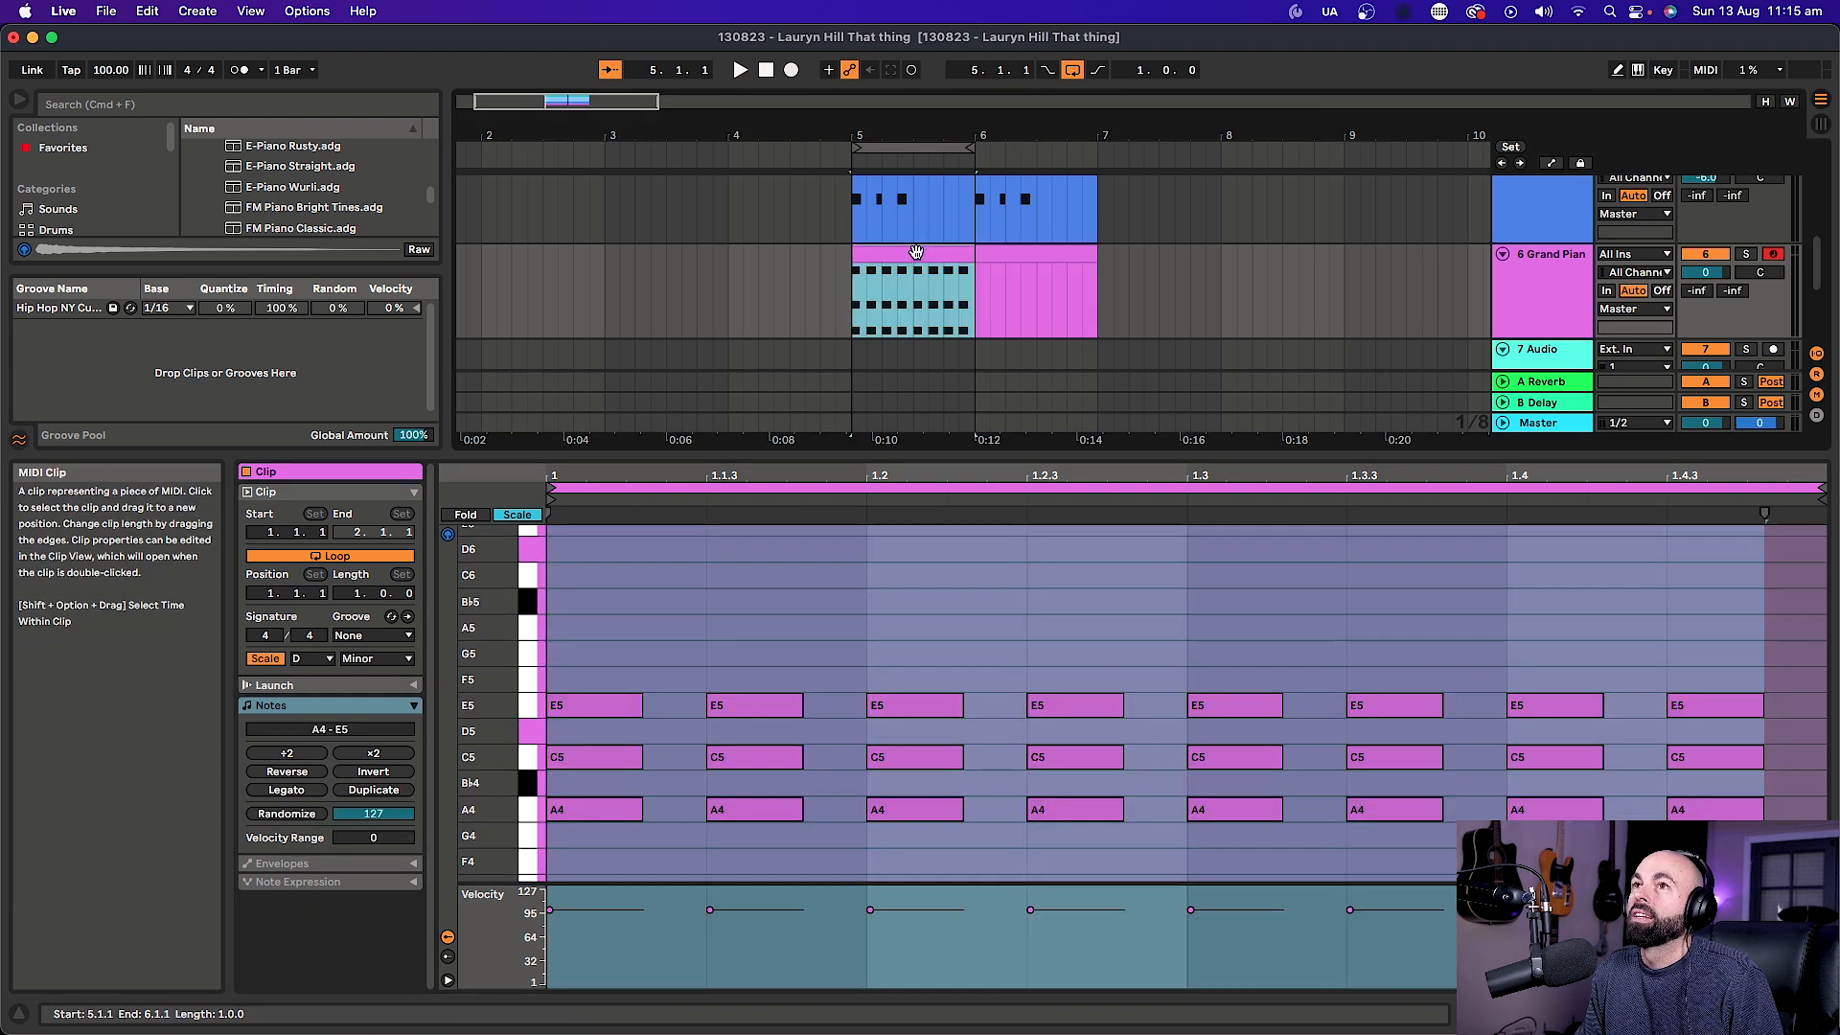
pyautogui.click(1001, 251)
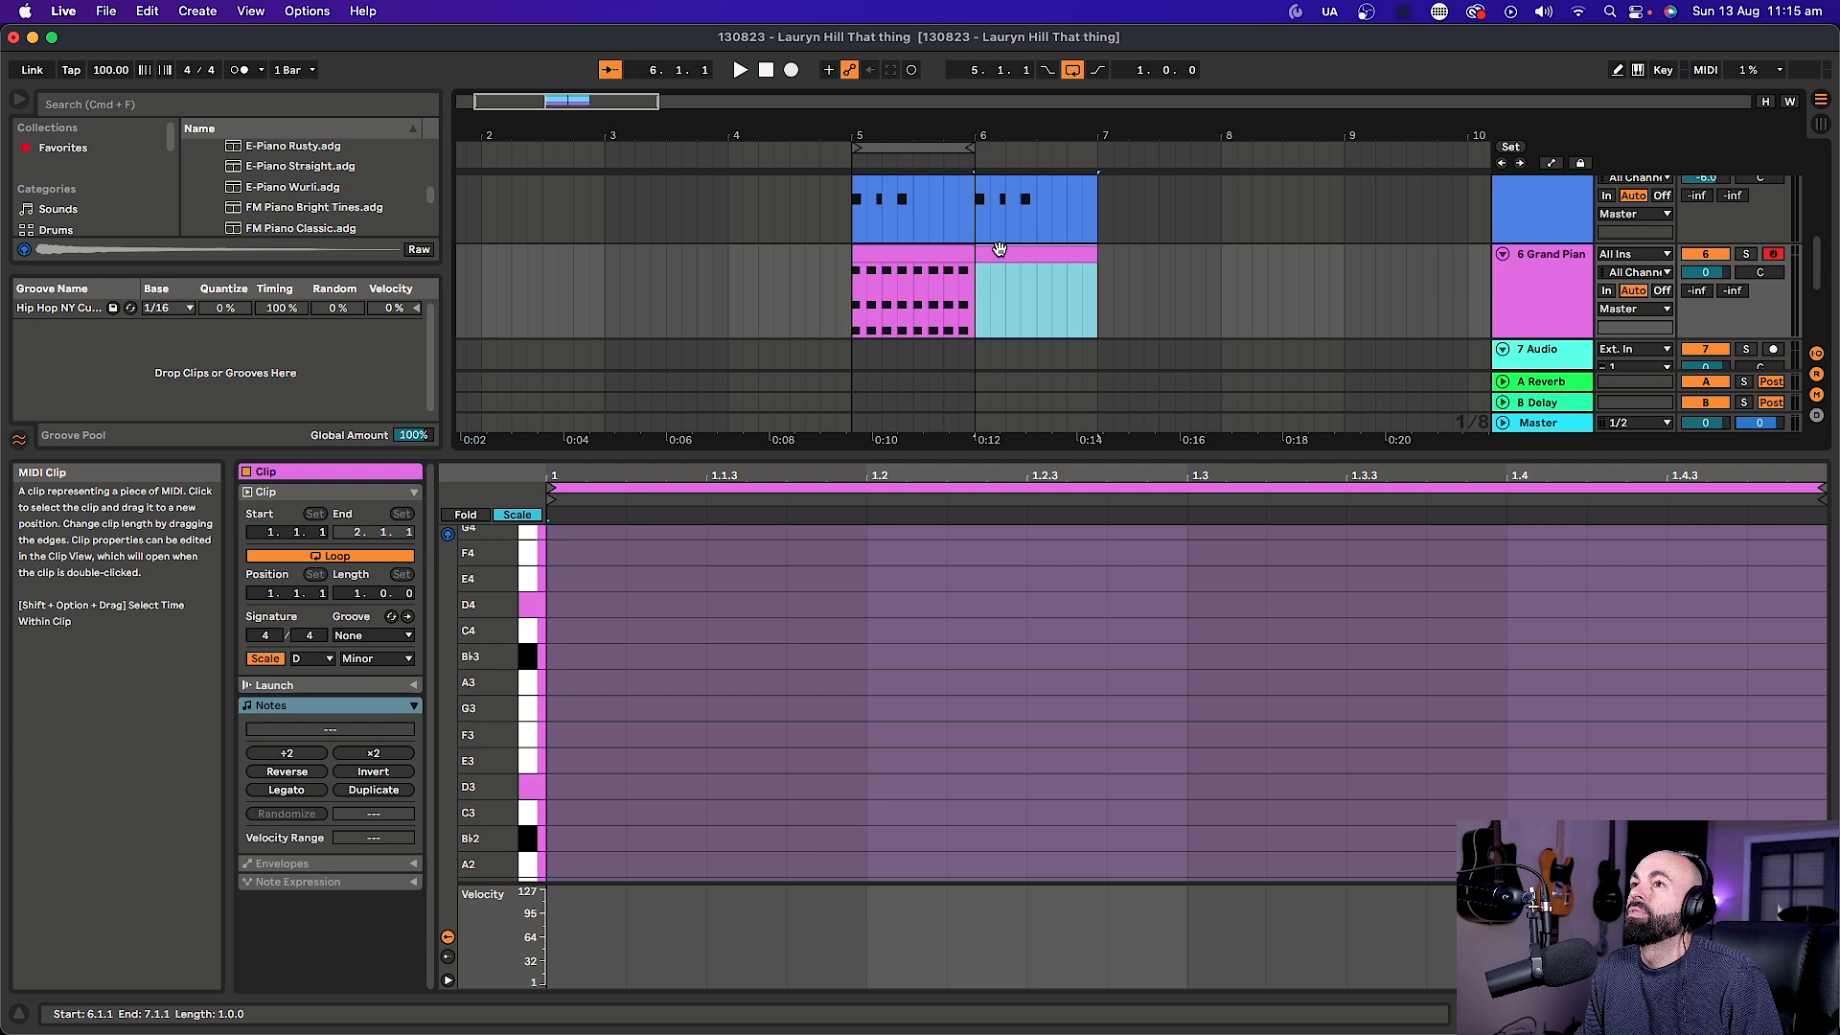
pyautogui.moveTo(501, 619); pyautogui.dragTo(500, 874)
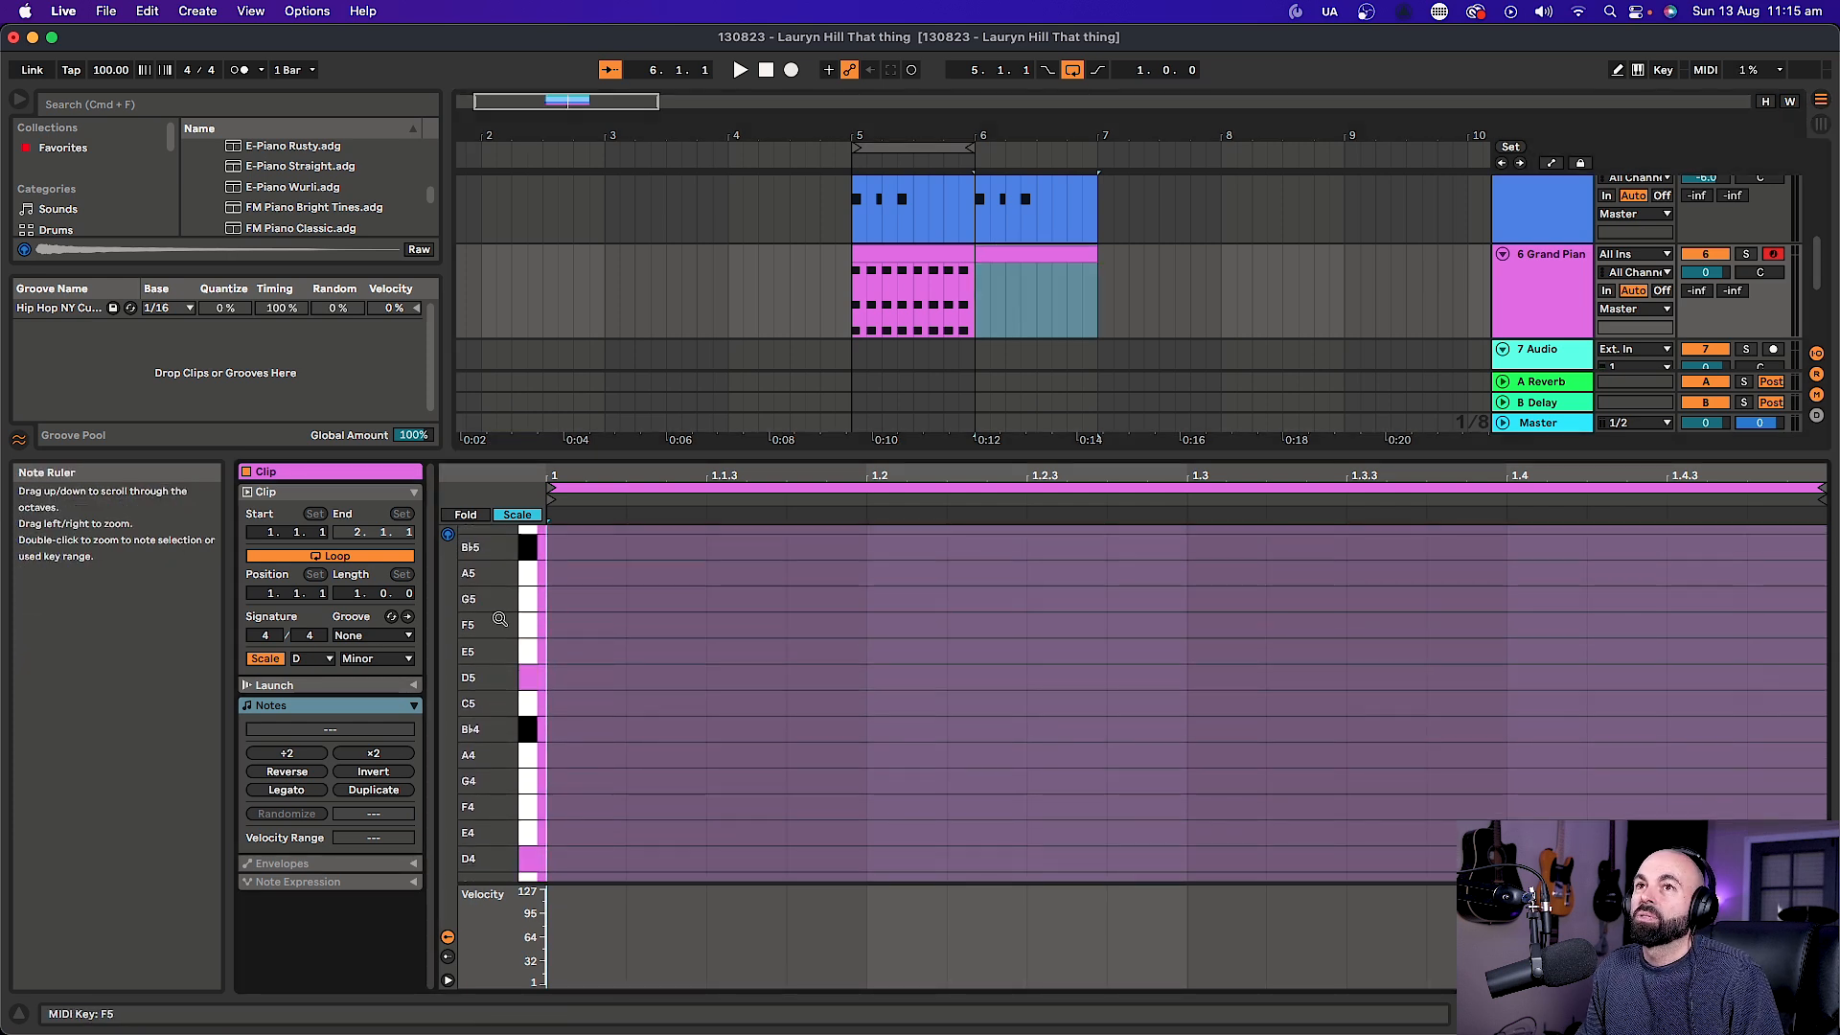
pyautogui.rightClick(586, 776)
pyautogui.click(574, 772)
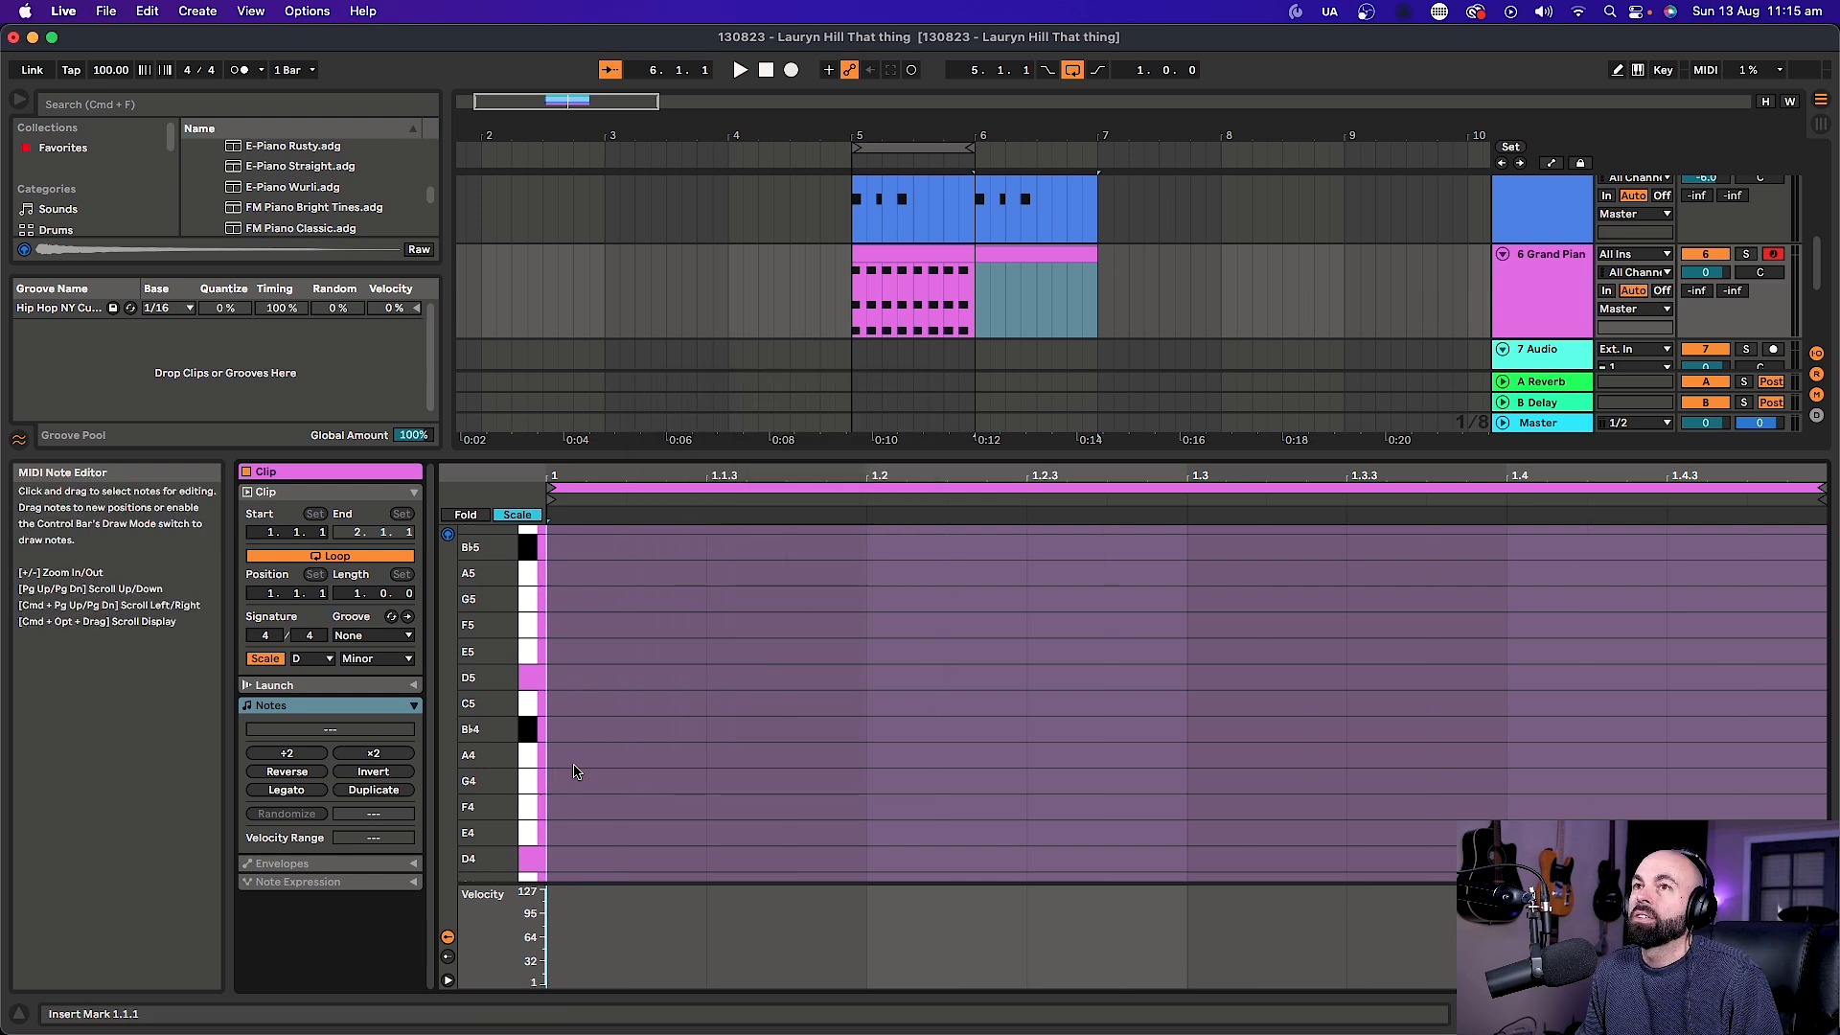
pyautogui.doubleClick(586, 782)
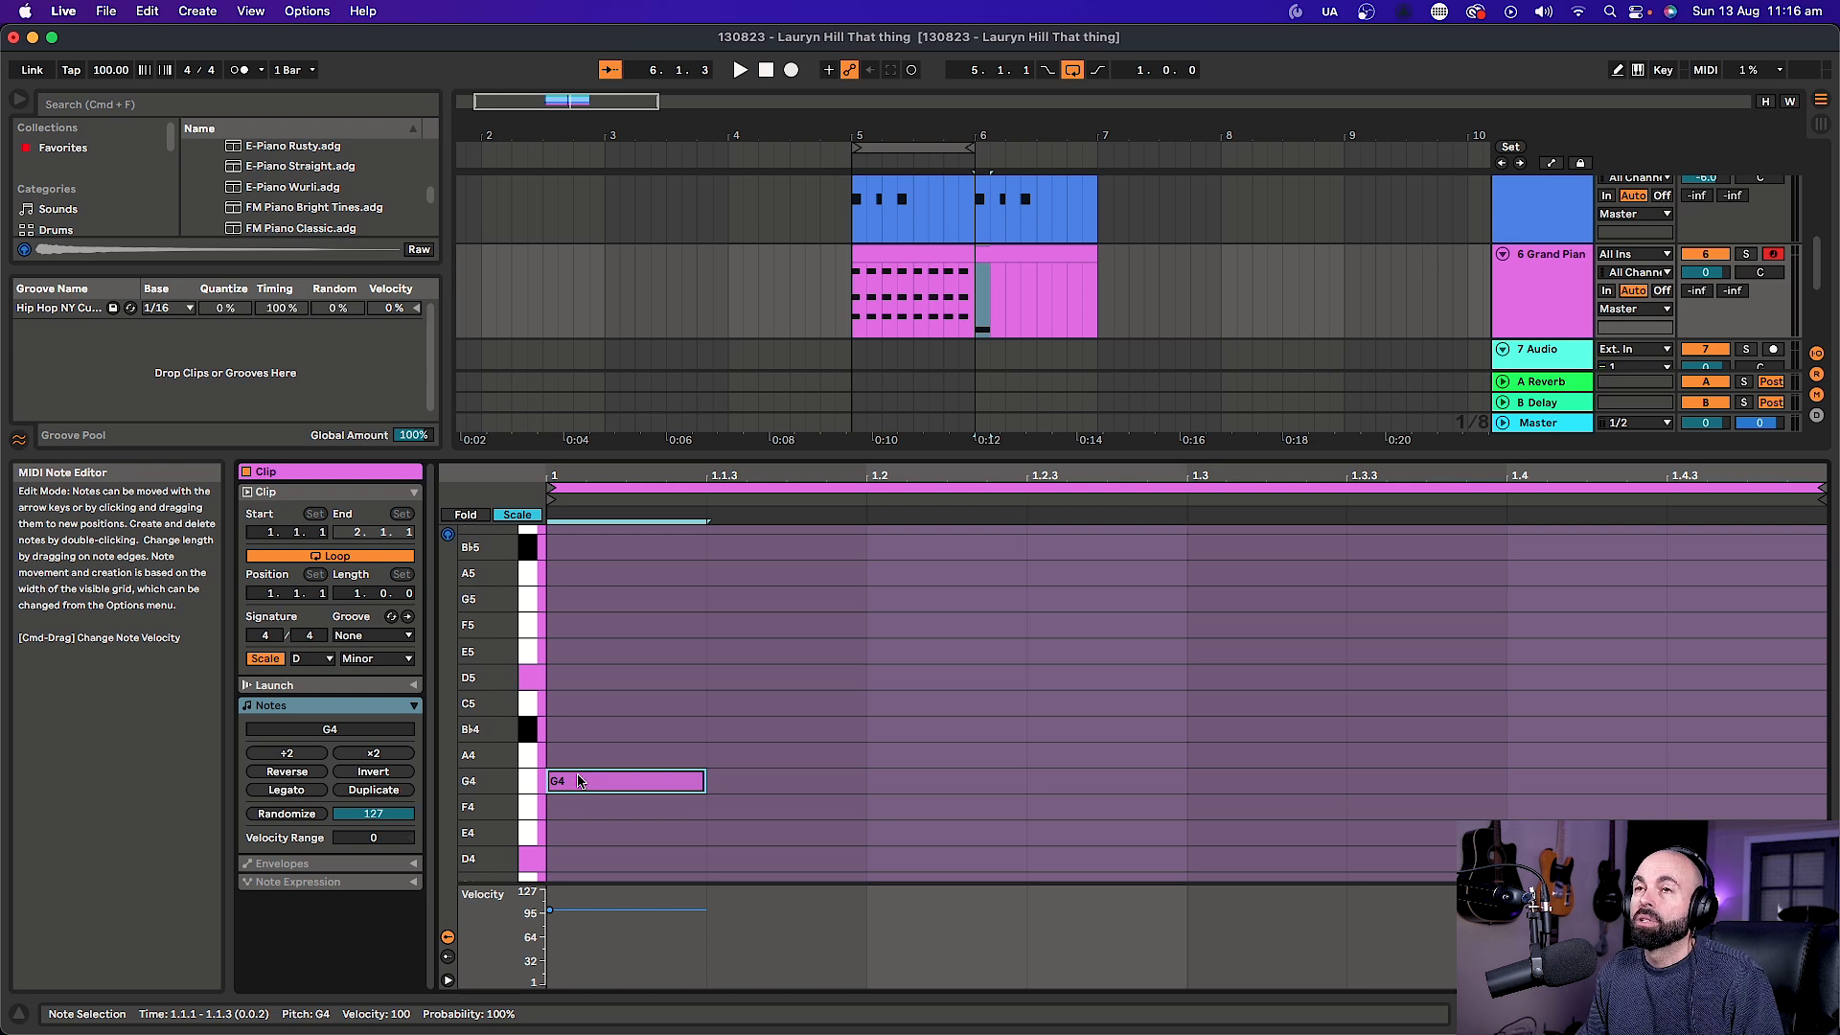
pyautogui.doubleClick(596, 733)
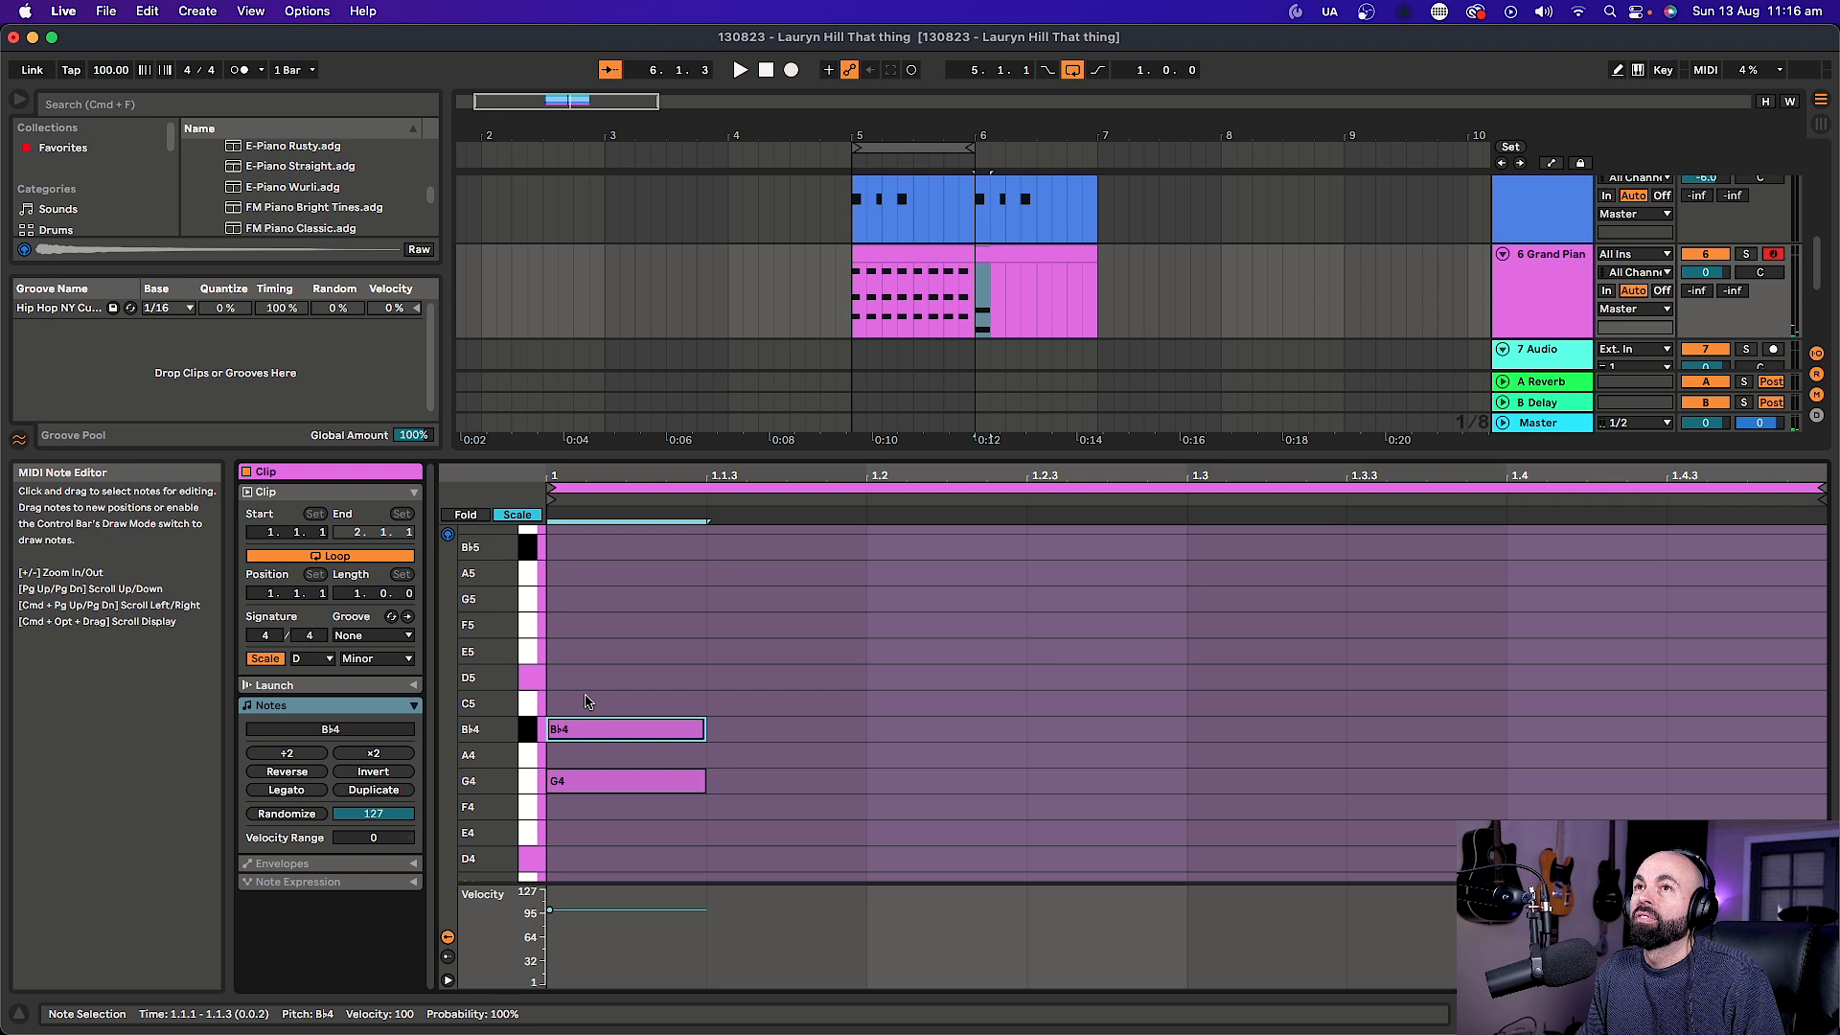
pyautogui.doubleClick(590, 680)
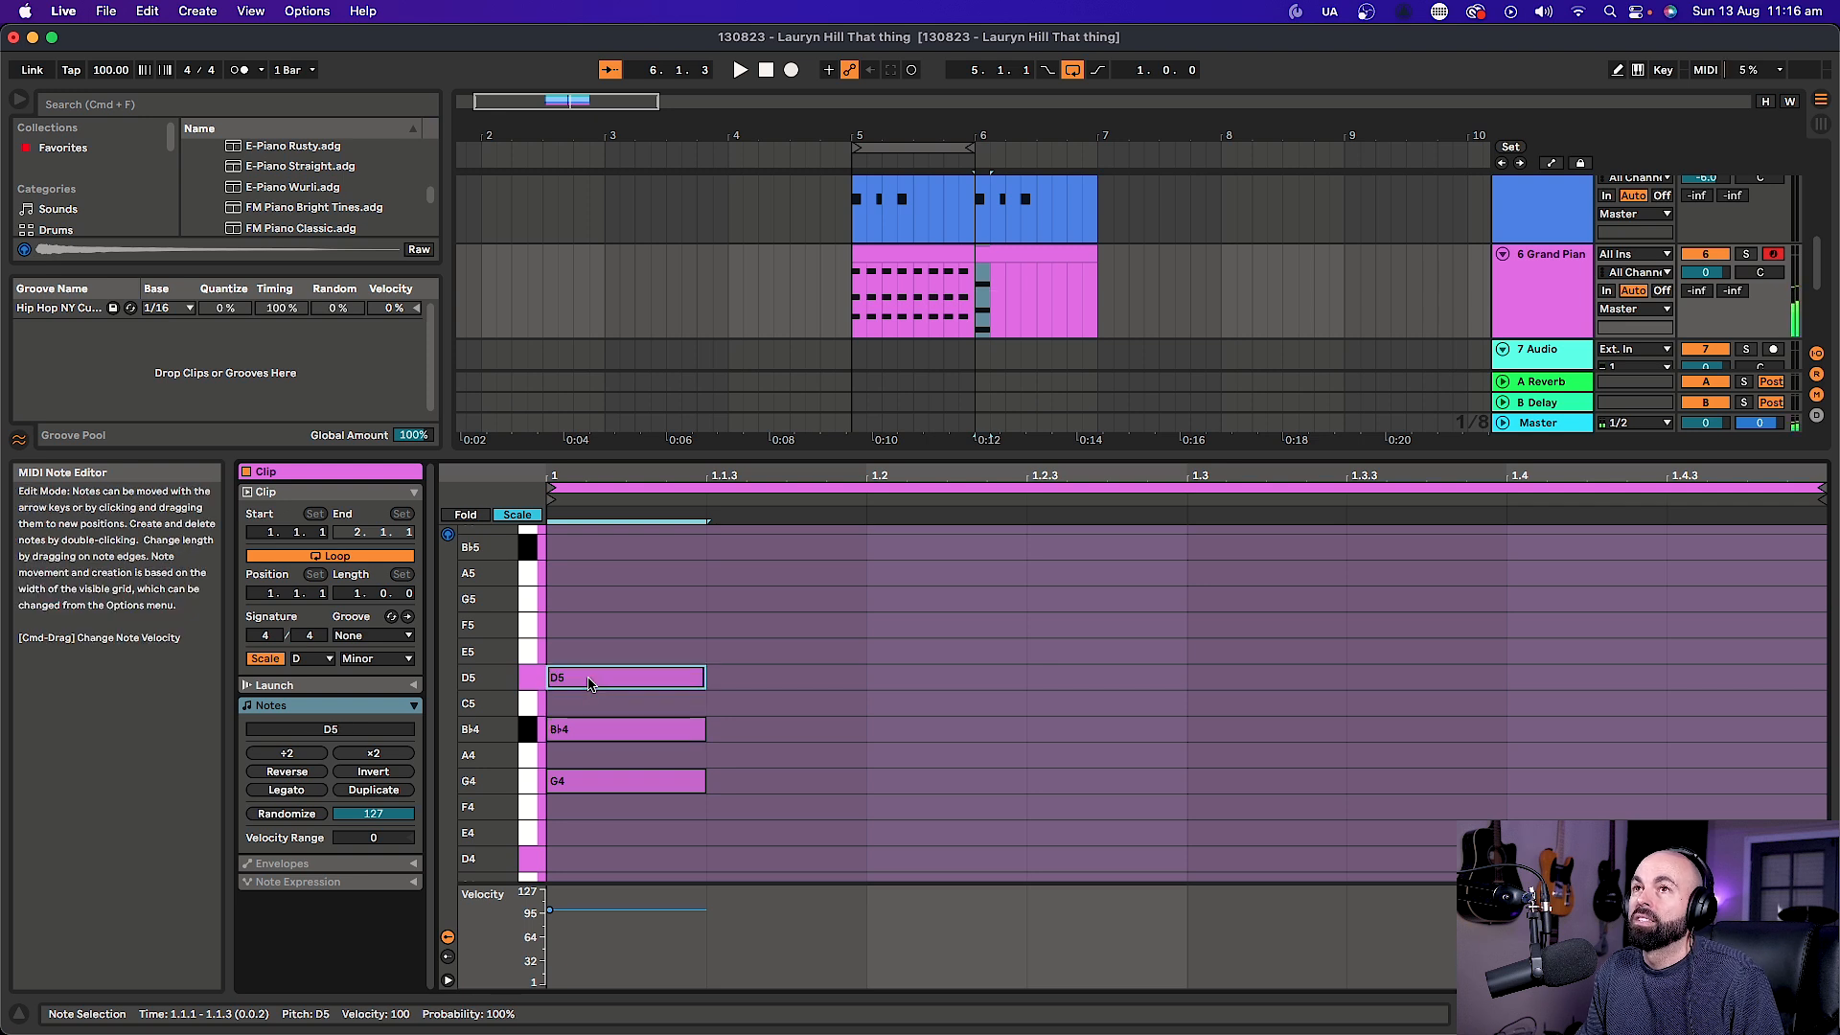
# Duplicate the G4, Bb4 and D5 chord on every eighth note to fill the bar 6 piano clip.
pyautogui.moveTo(622, 586); pyautogui.dragTo(593, 841)
pyautogui.press('super+d')
pyautogui.press('super+d')
pyautogui.press('super+d')
pyautogui.press('super+d')
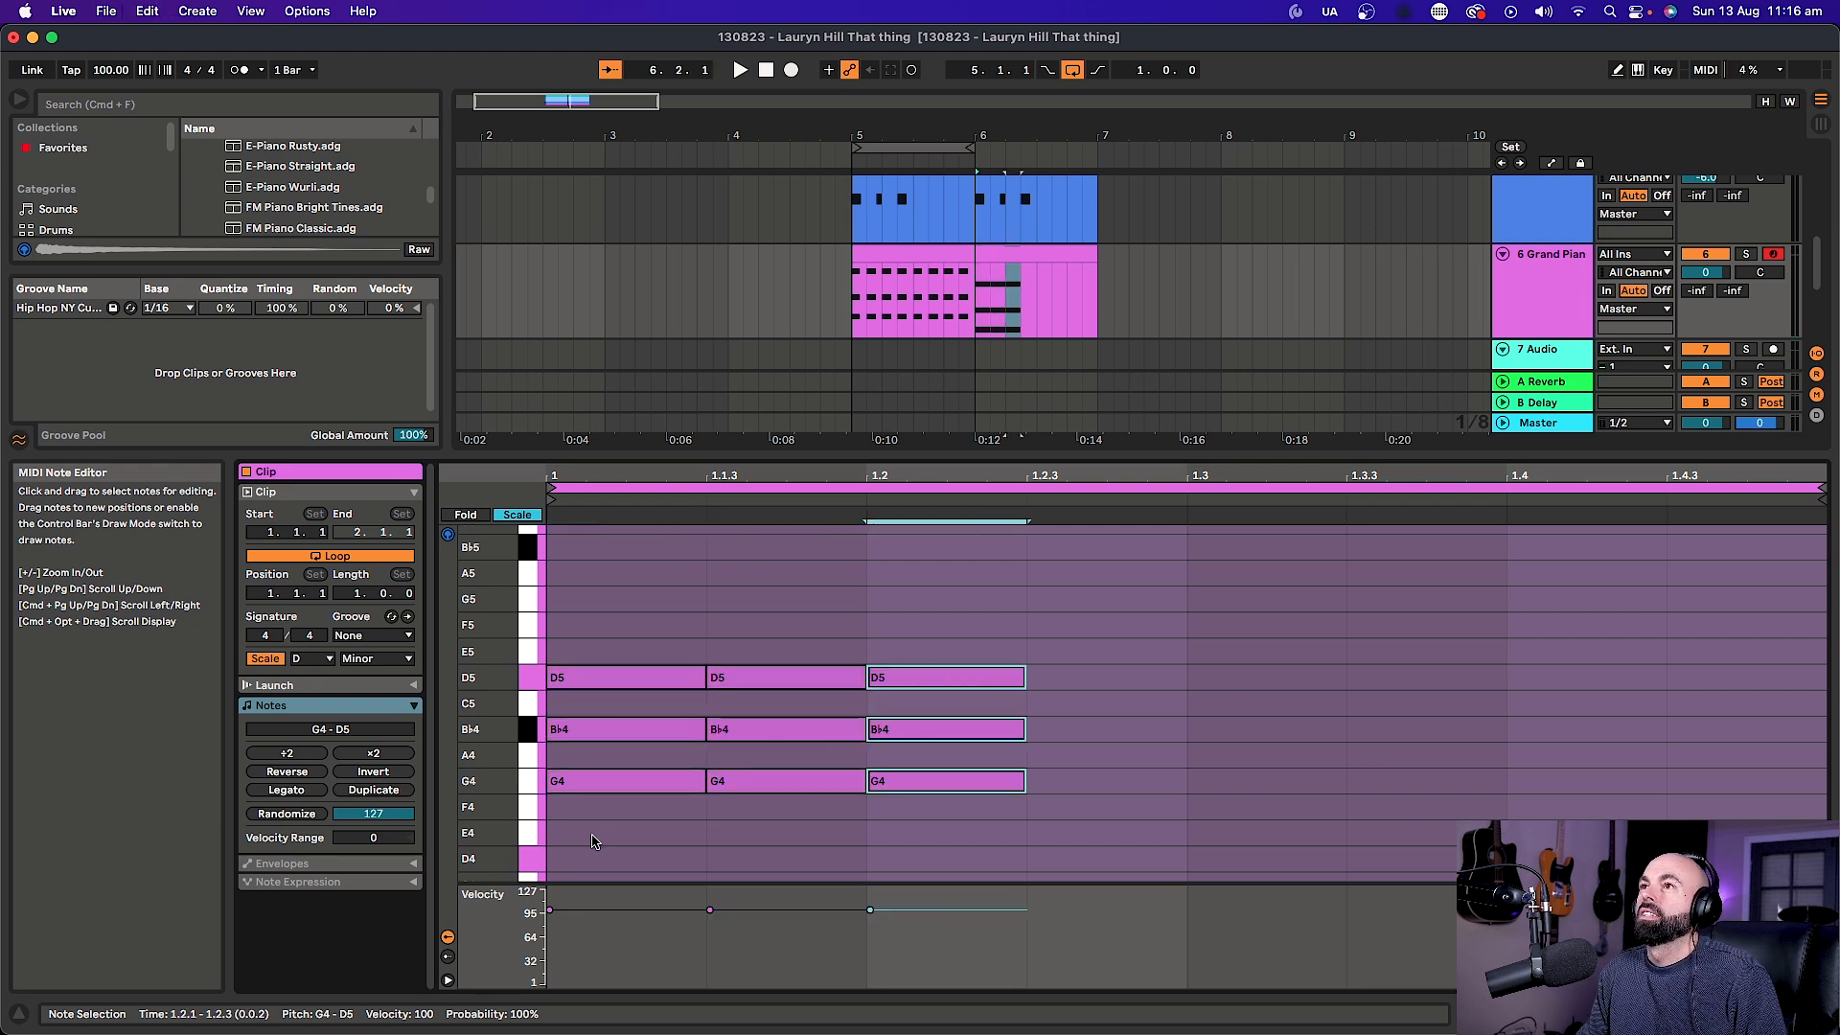
pyautogui.press('super+d')
pyautogui.press('super+d')
pyautogui.press('super+d')
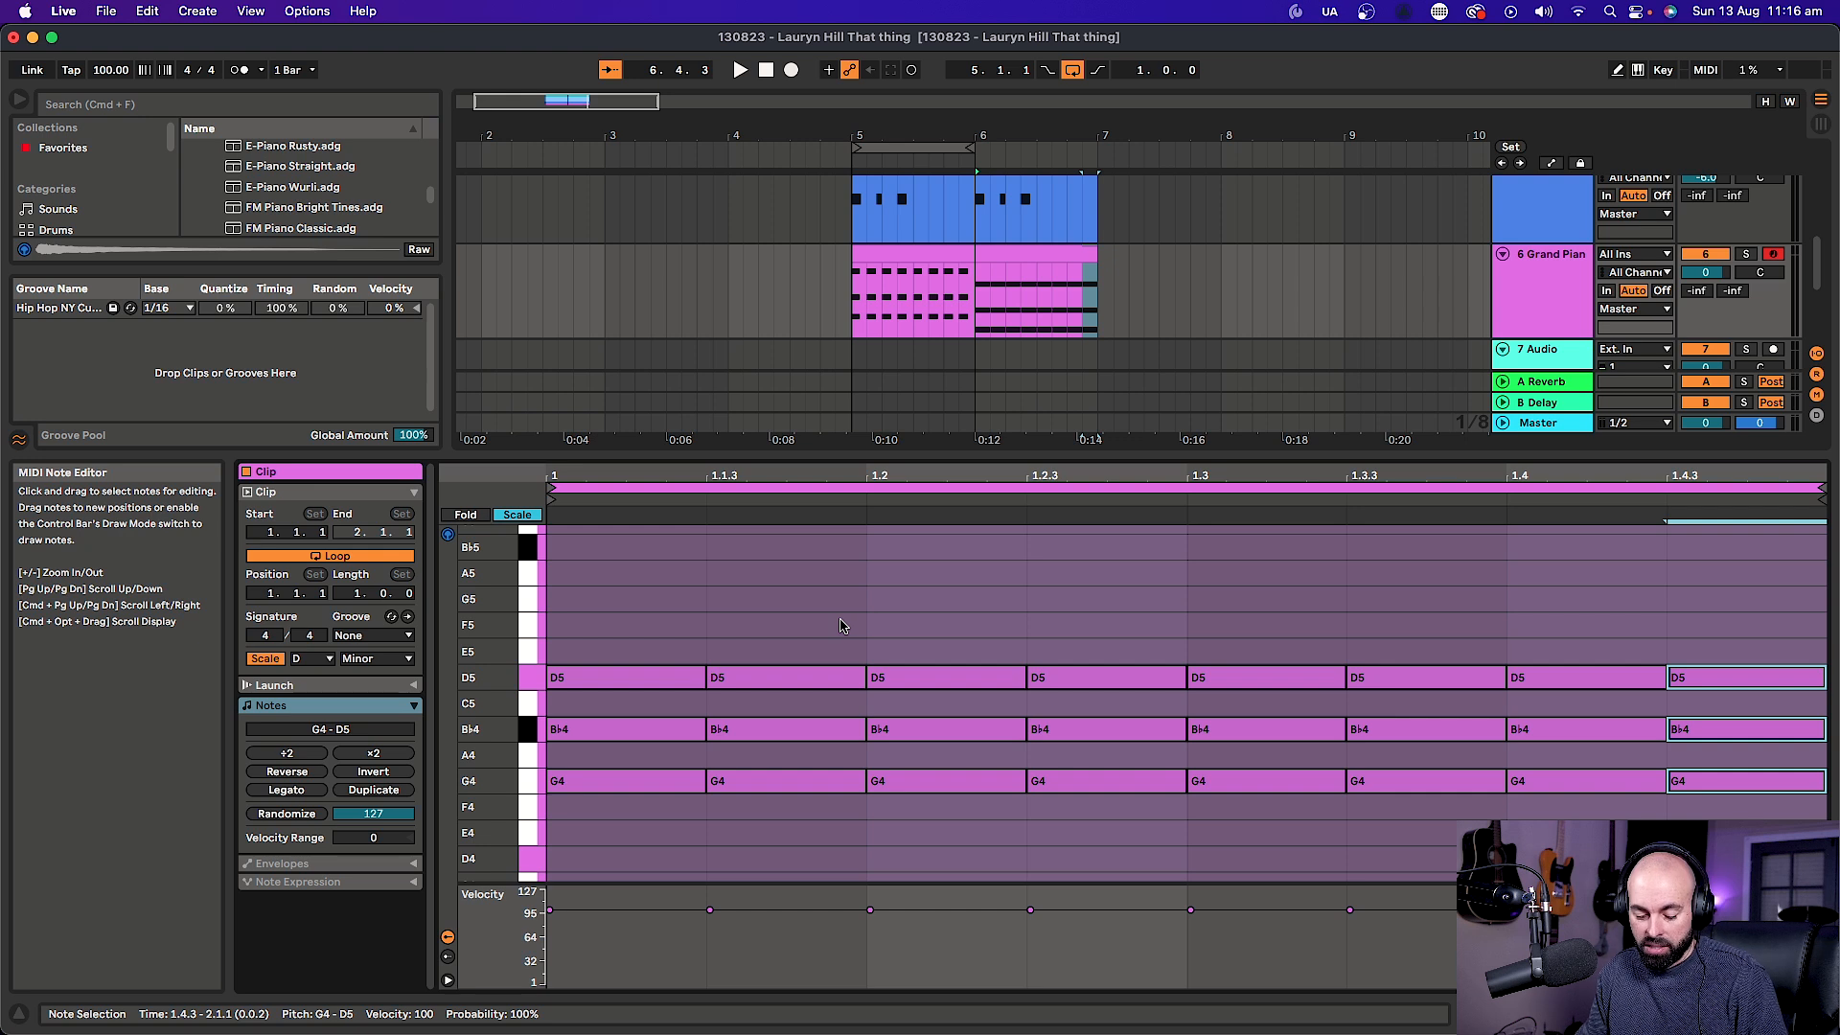
# Shorten all the bar 6 chord notes to a little over half an eighth note and audition the result.
pyautogui.press('super+a')
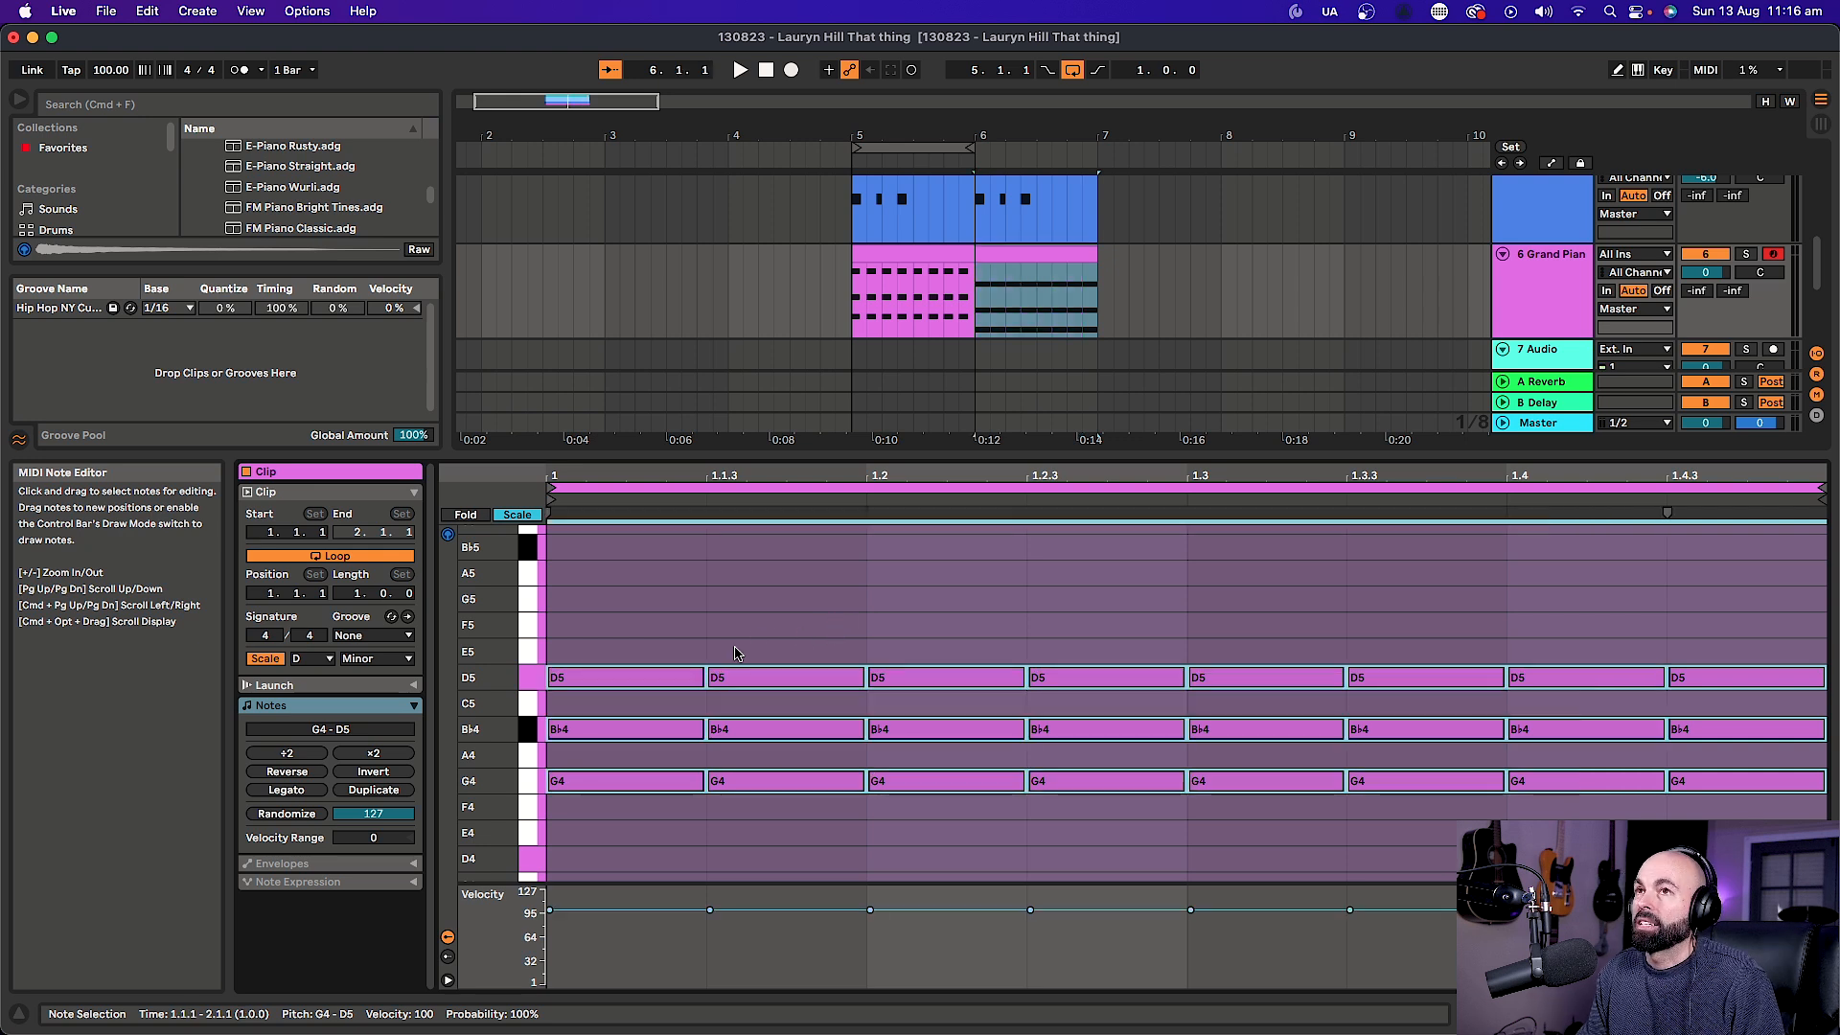
pyautogui.moveTo(701, 675); pyautogui.dragTo(637, 672)
pyautogui.press('space')
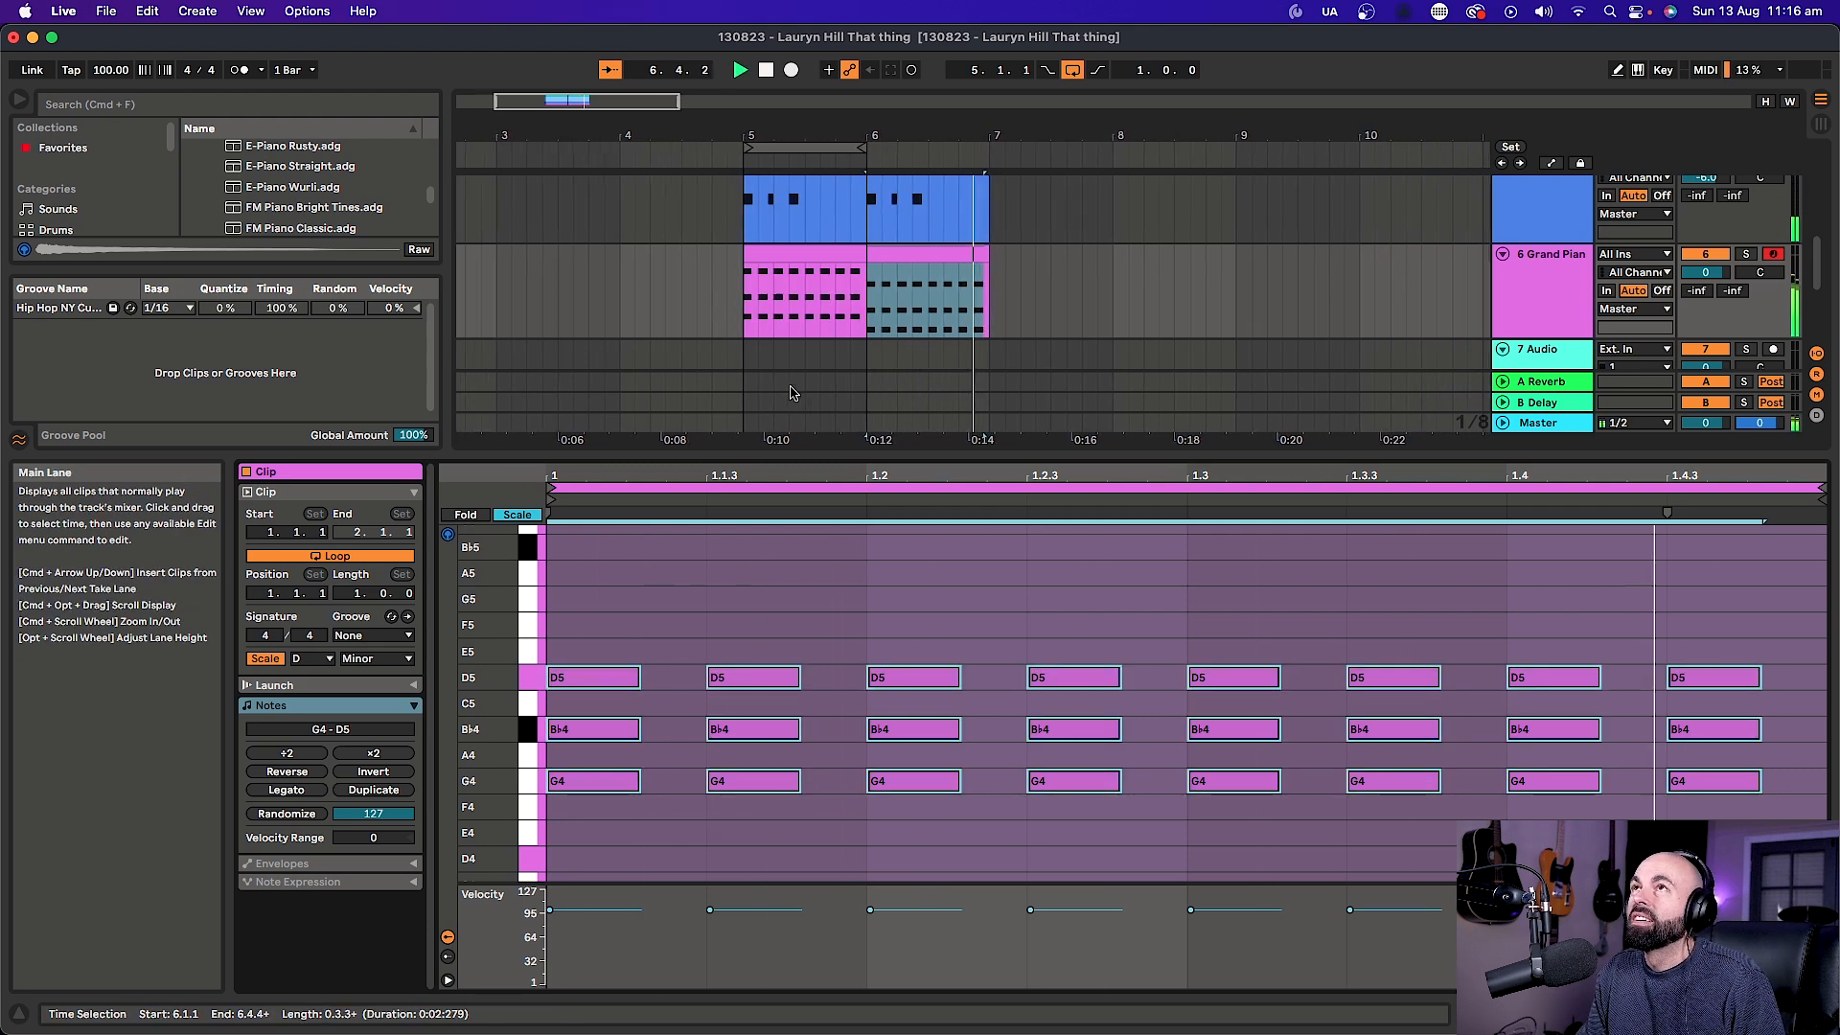
pyautogui.press('space')
# Extend the arrangement loop to cover bars 5 and 6 and play it back.
pyautogui.moveTo(846, 147); pyautogui.dragTo(958, 154)
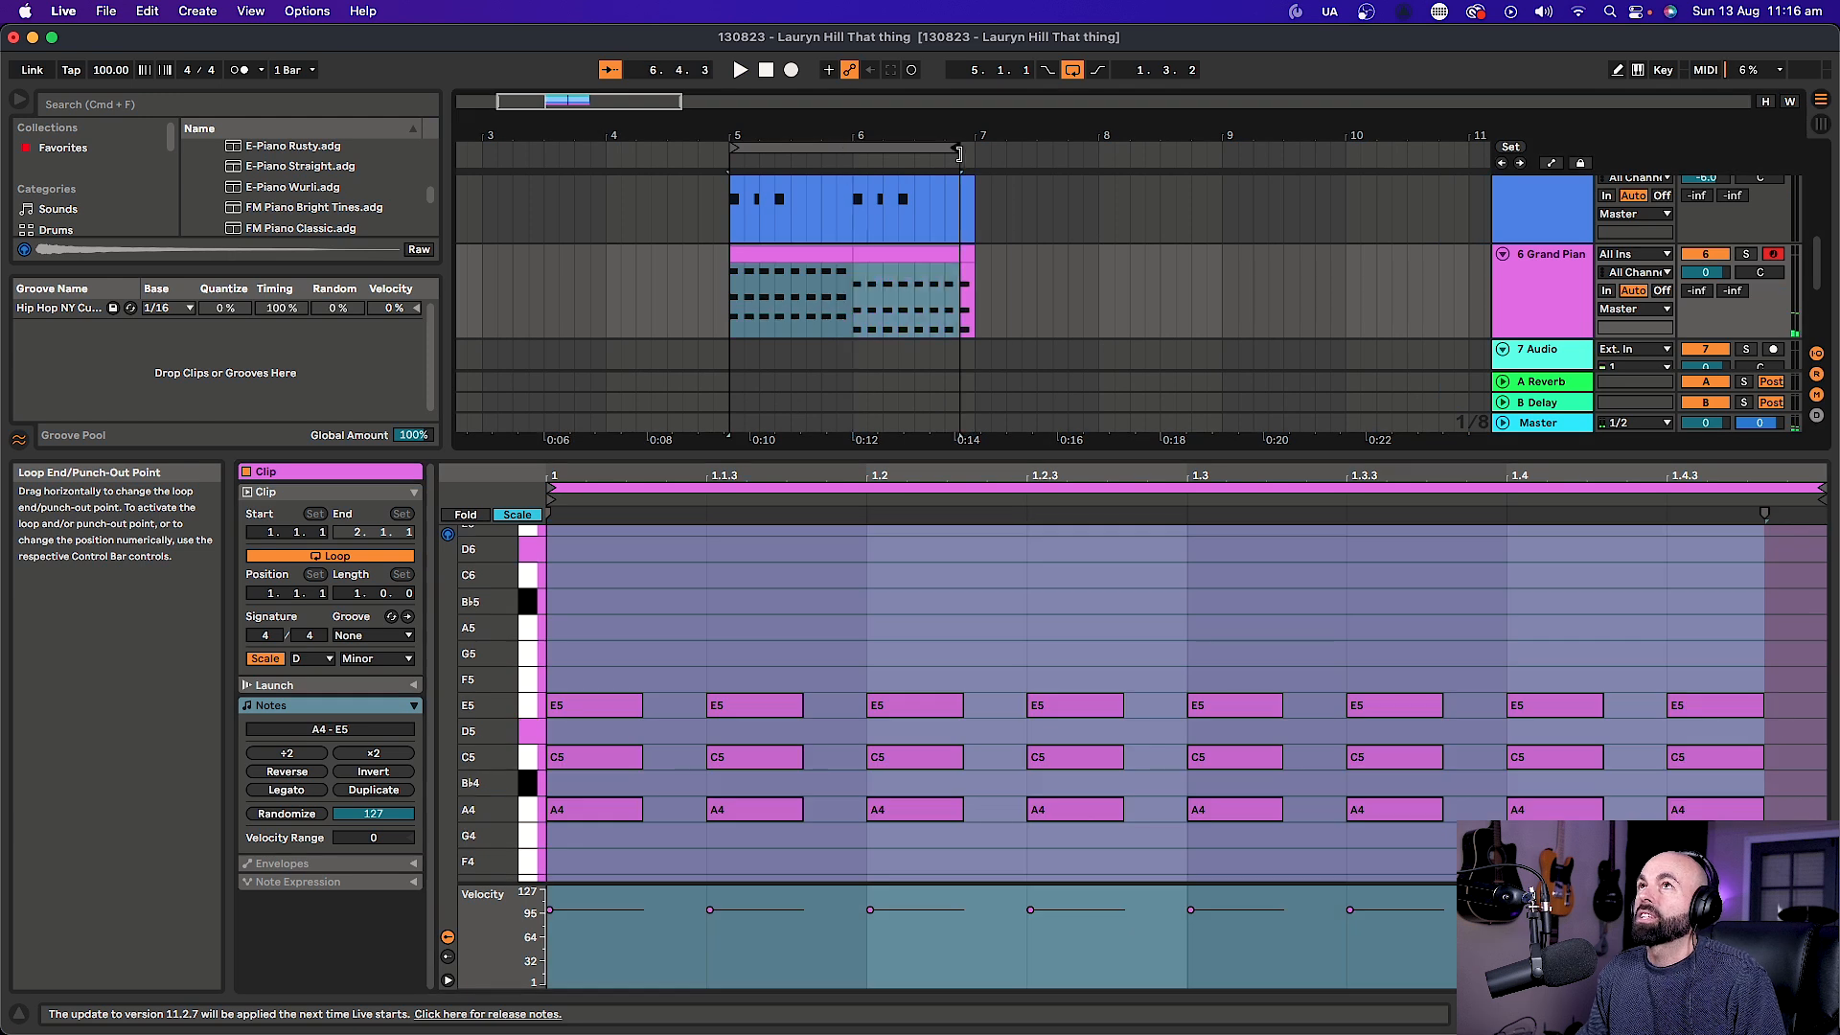
pyautogui.click(969, 148)
pyautogui.press('space')
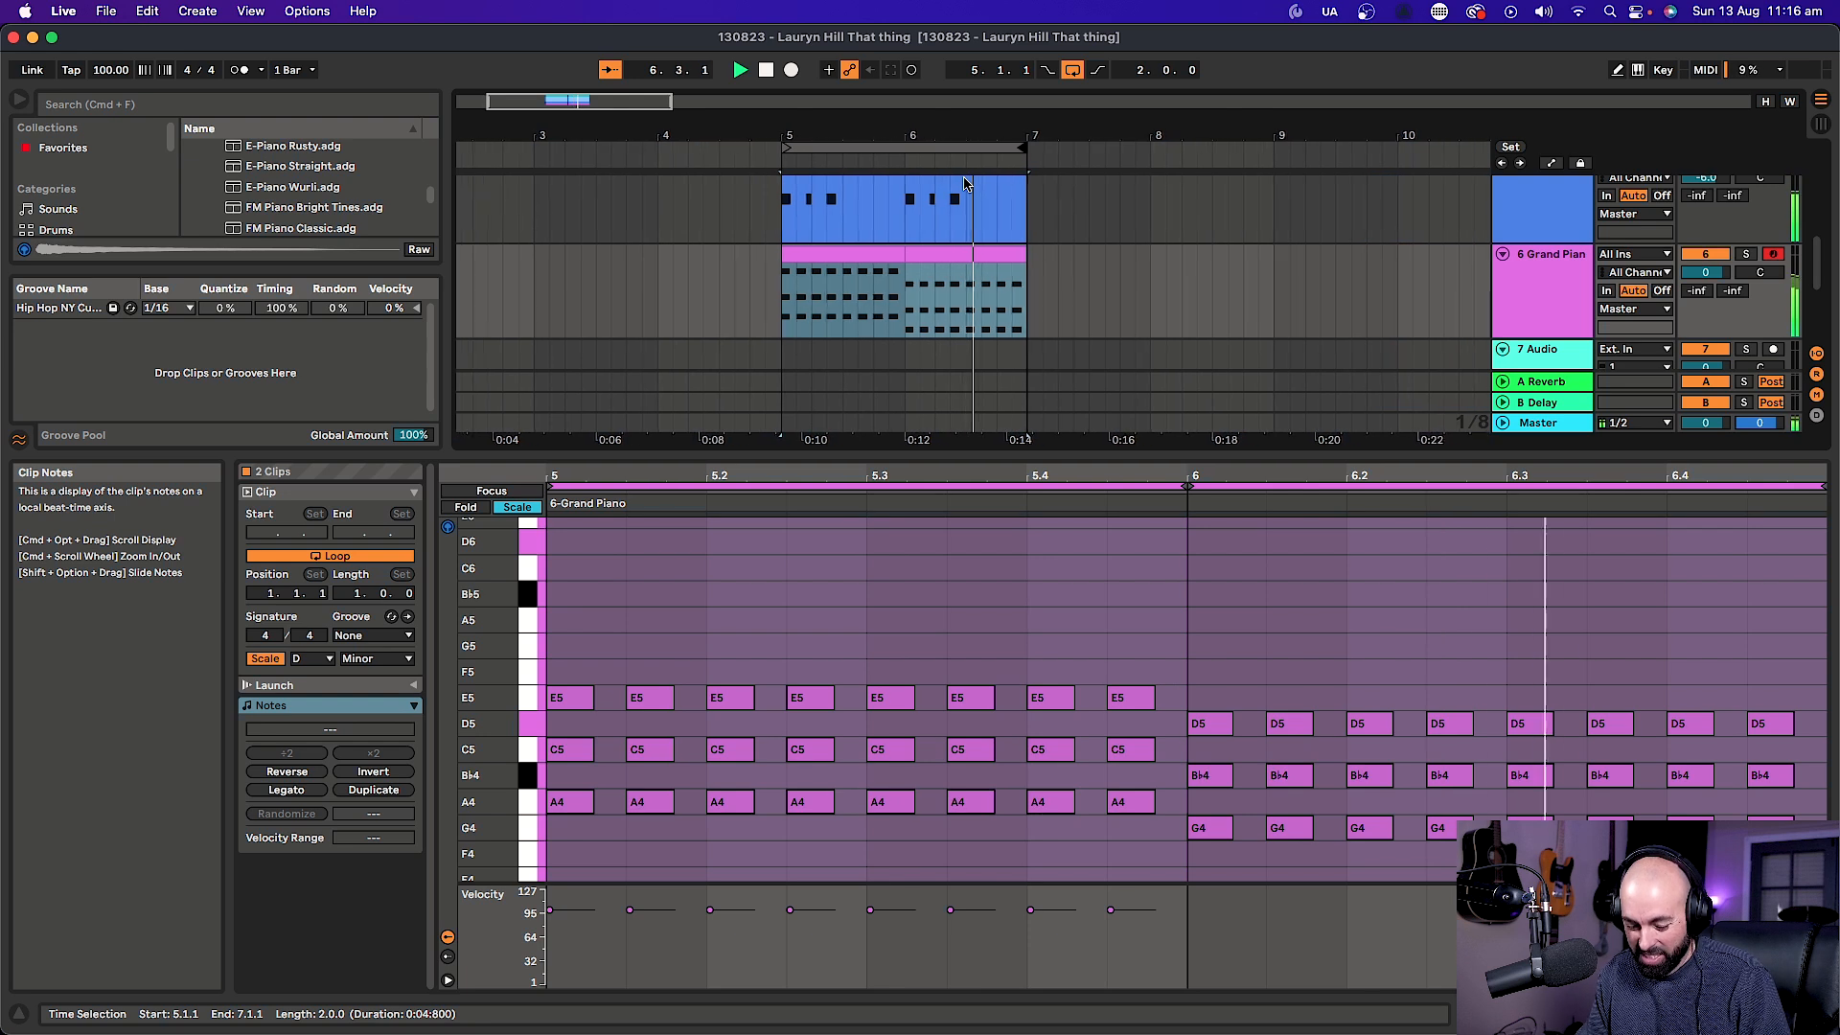
# Enlarge the Session View mixer and lower the Grand Piano track volume to -2.1 dB while the loop plays.
pyautogui.press('Tab')
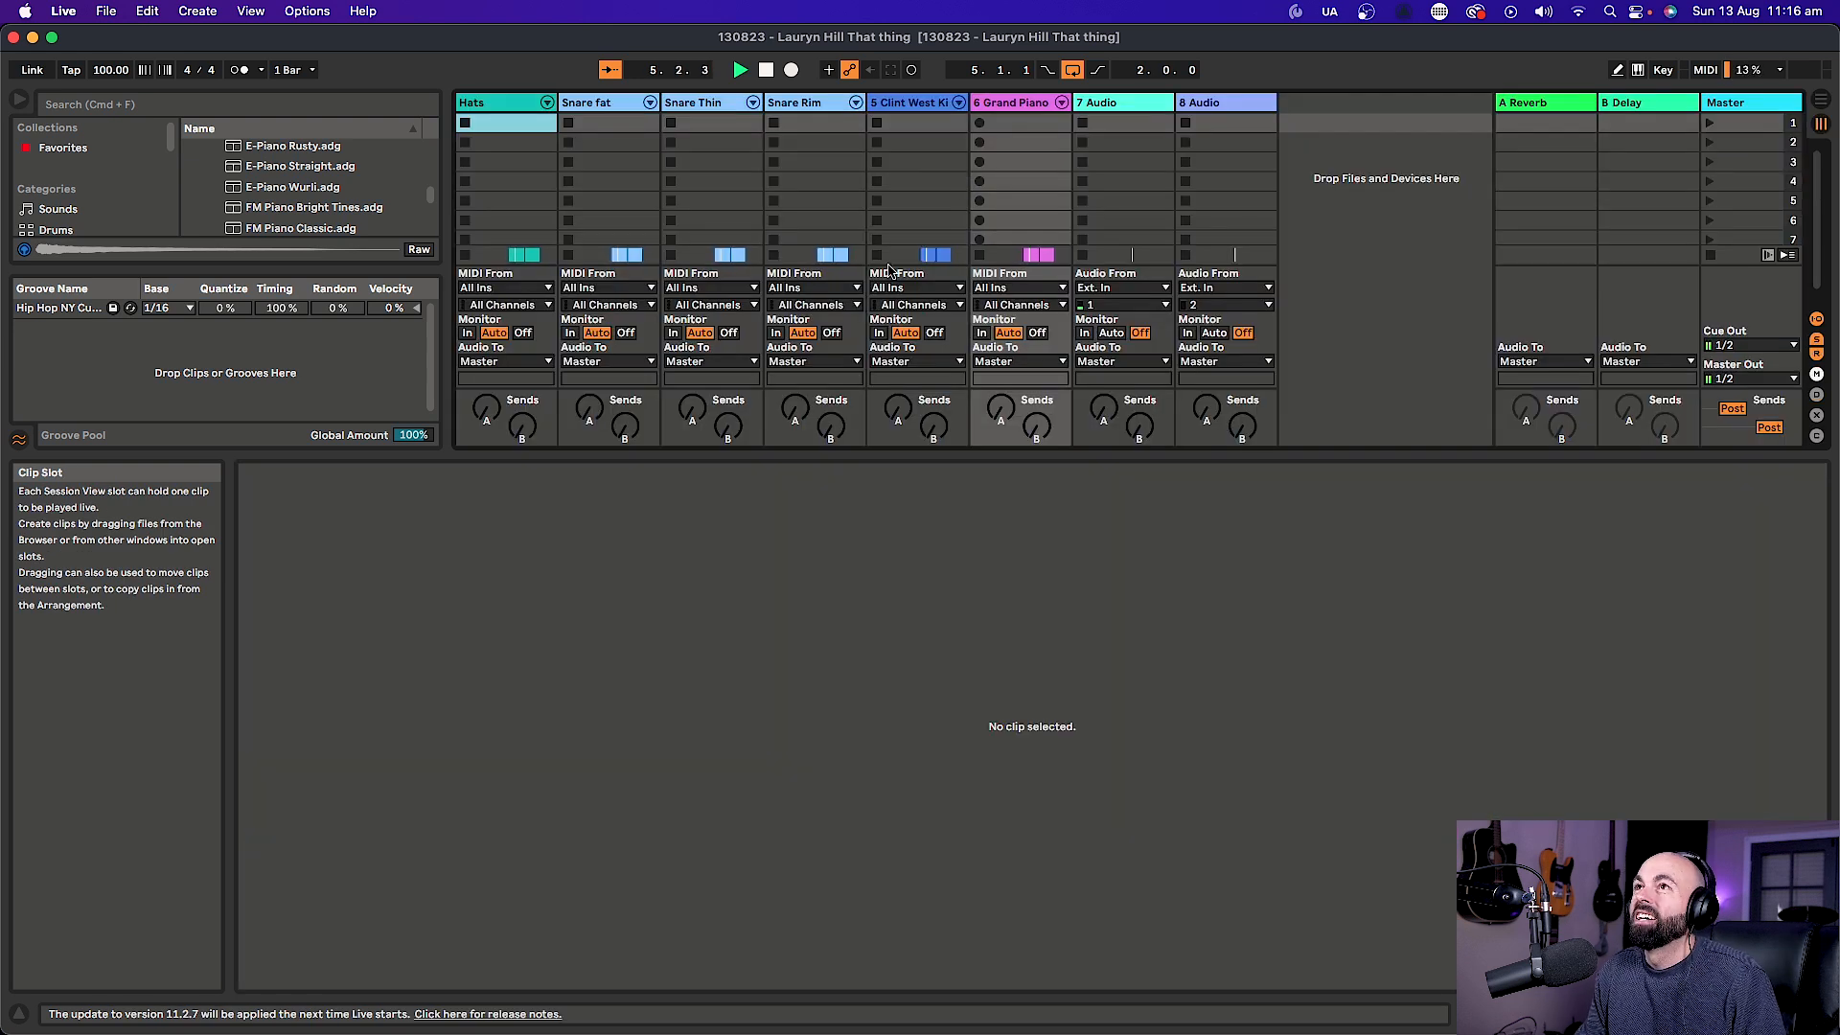
pyautogui.moveTo(799, 449); pyautogui.dragTo(788, 563)
pyautogui.press('Tab')
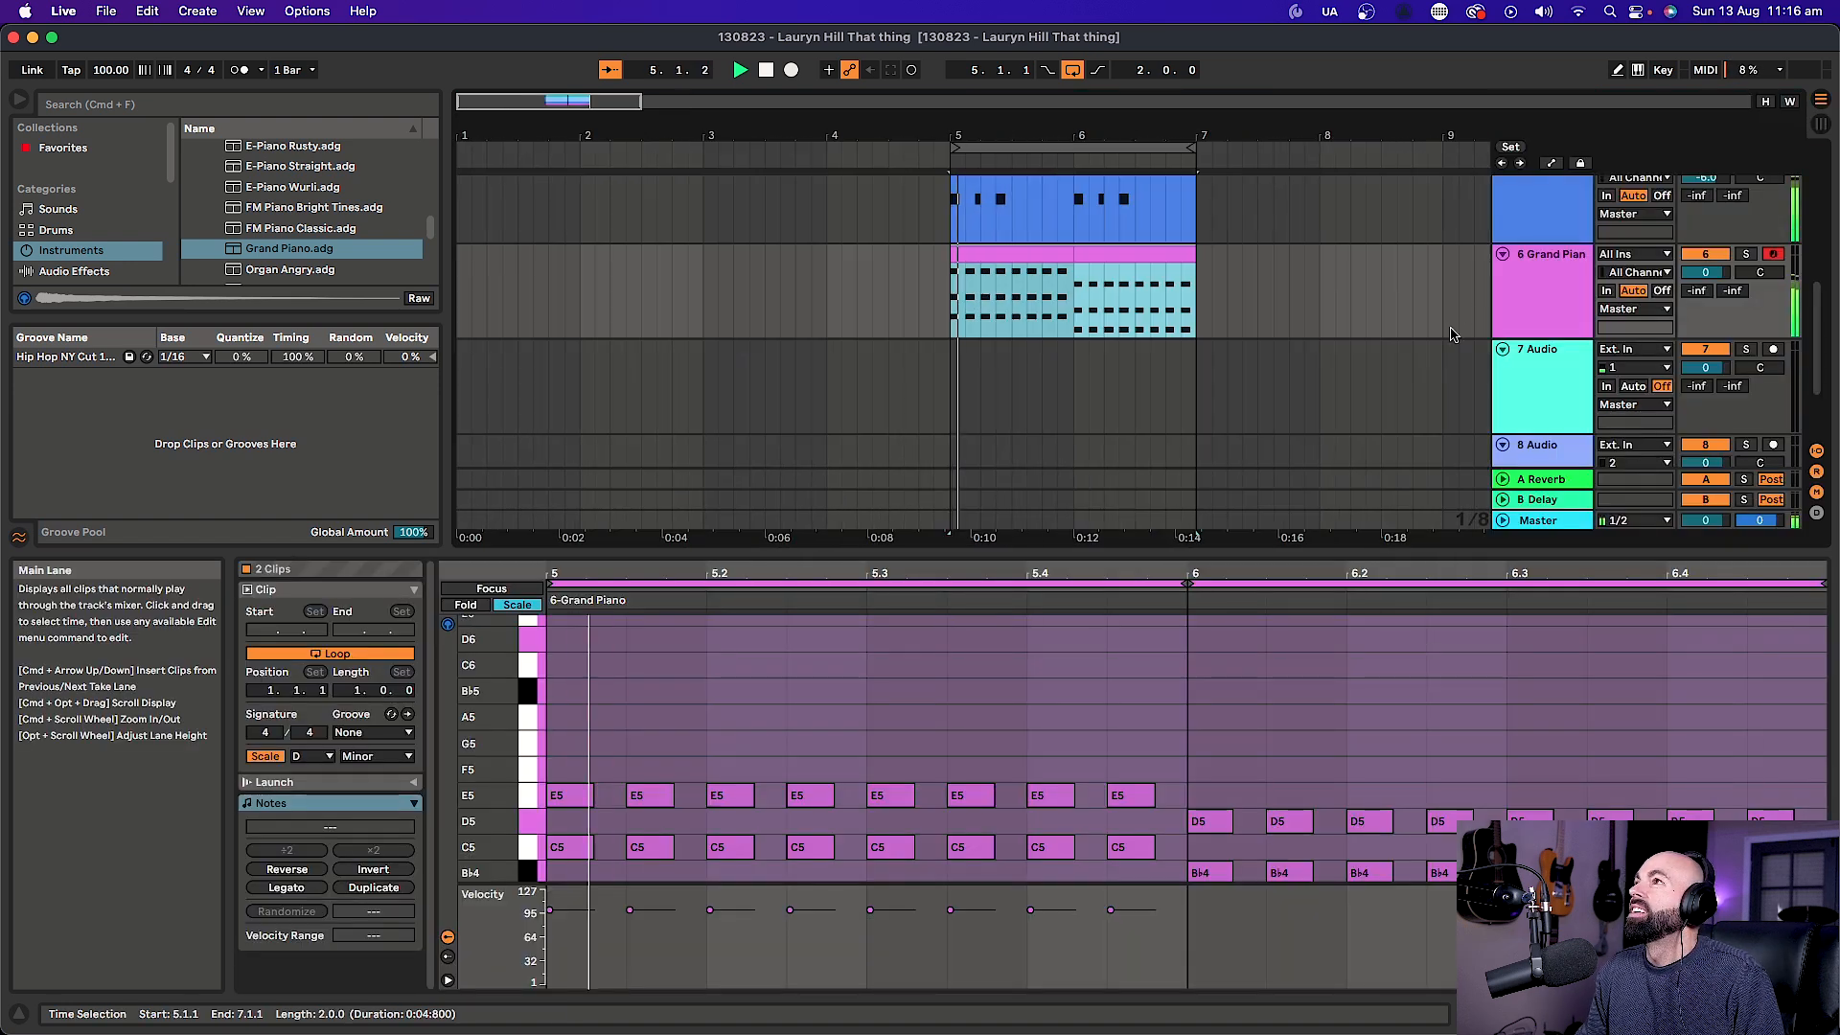
pyautogui.hotkey('shift', 'Tab')
pyautogui.press('Tab')
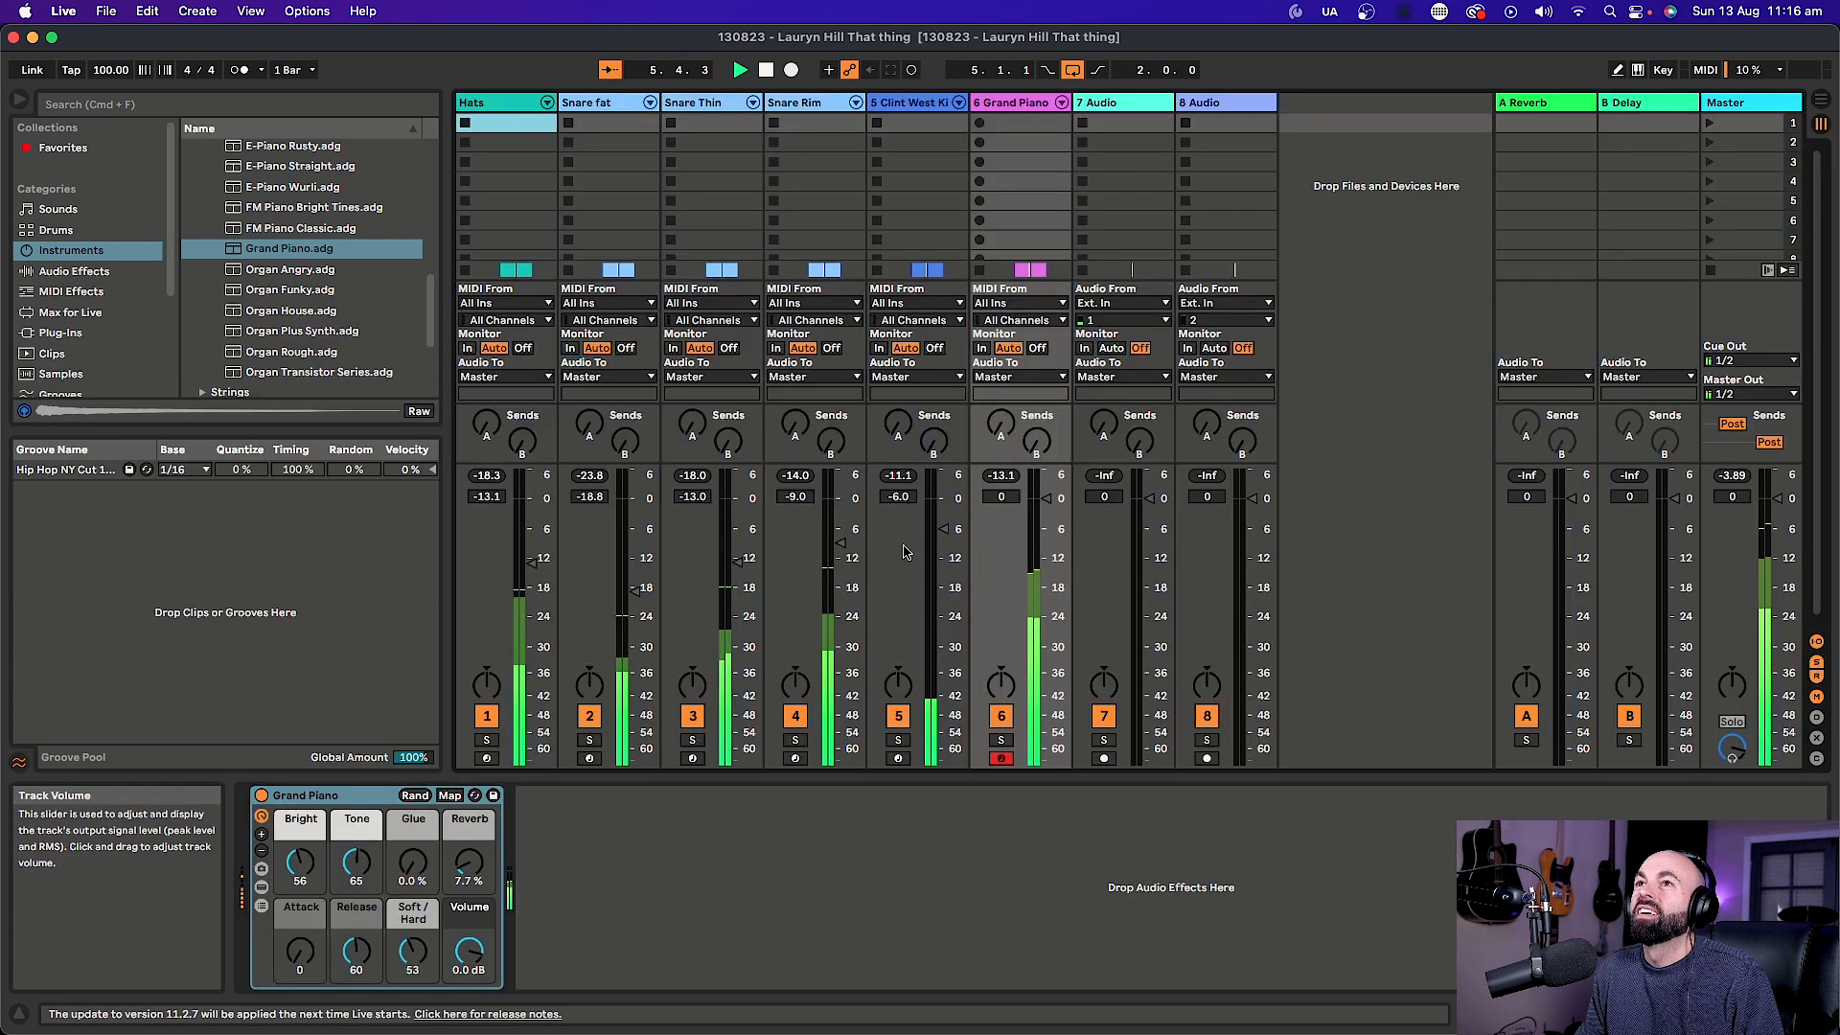
pyautogui.moveTo(1046, 498); pyautogui.dragTo(1047, 509)
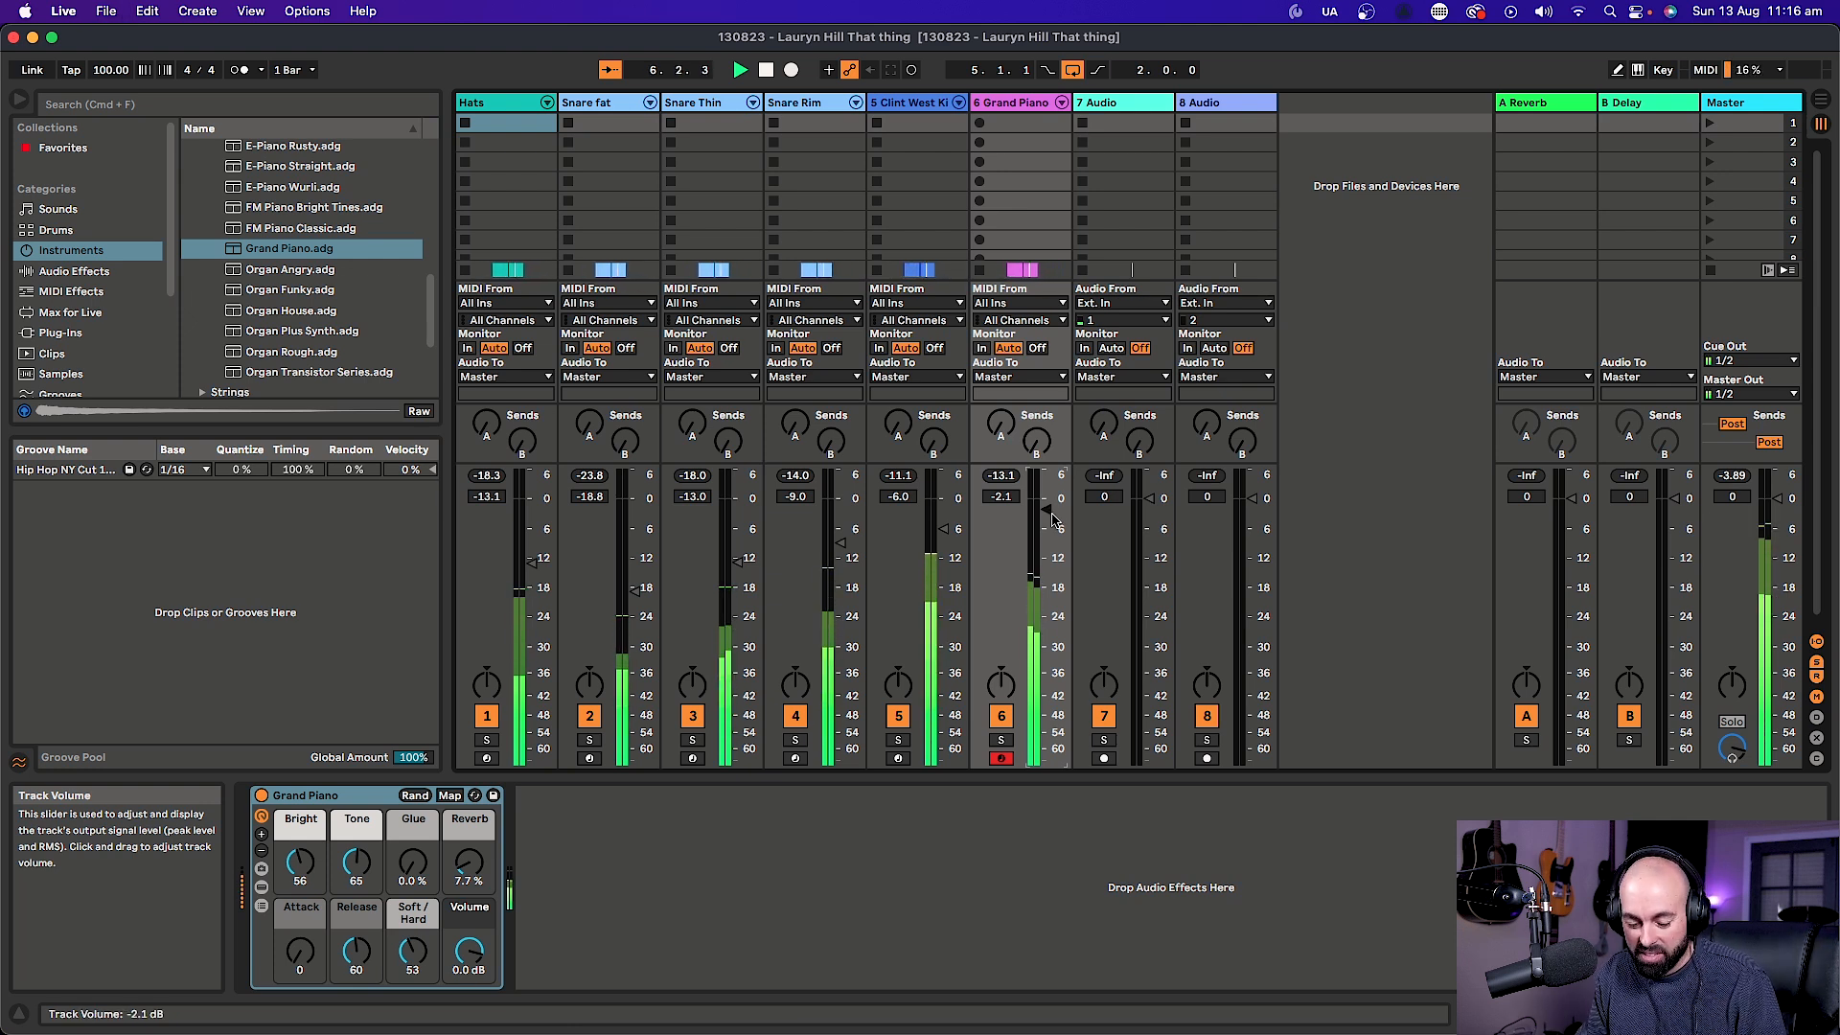
pyautogui.press('Tab')
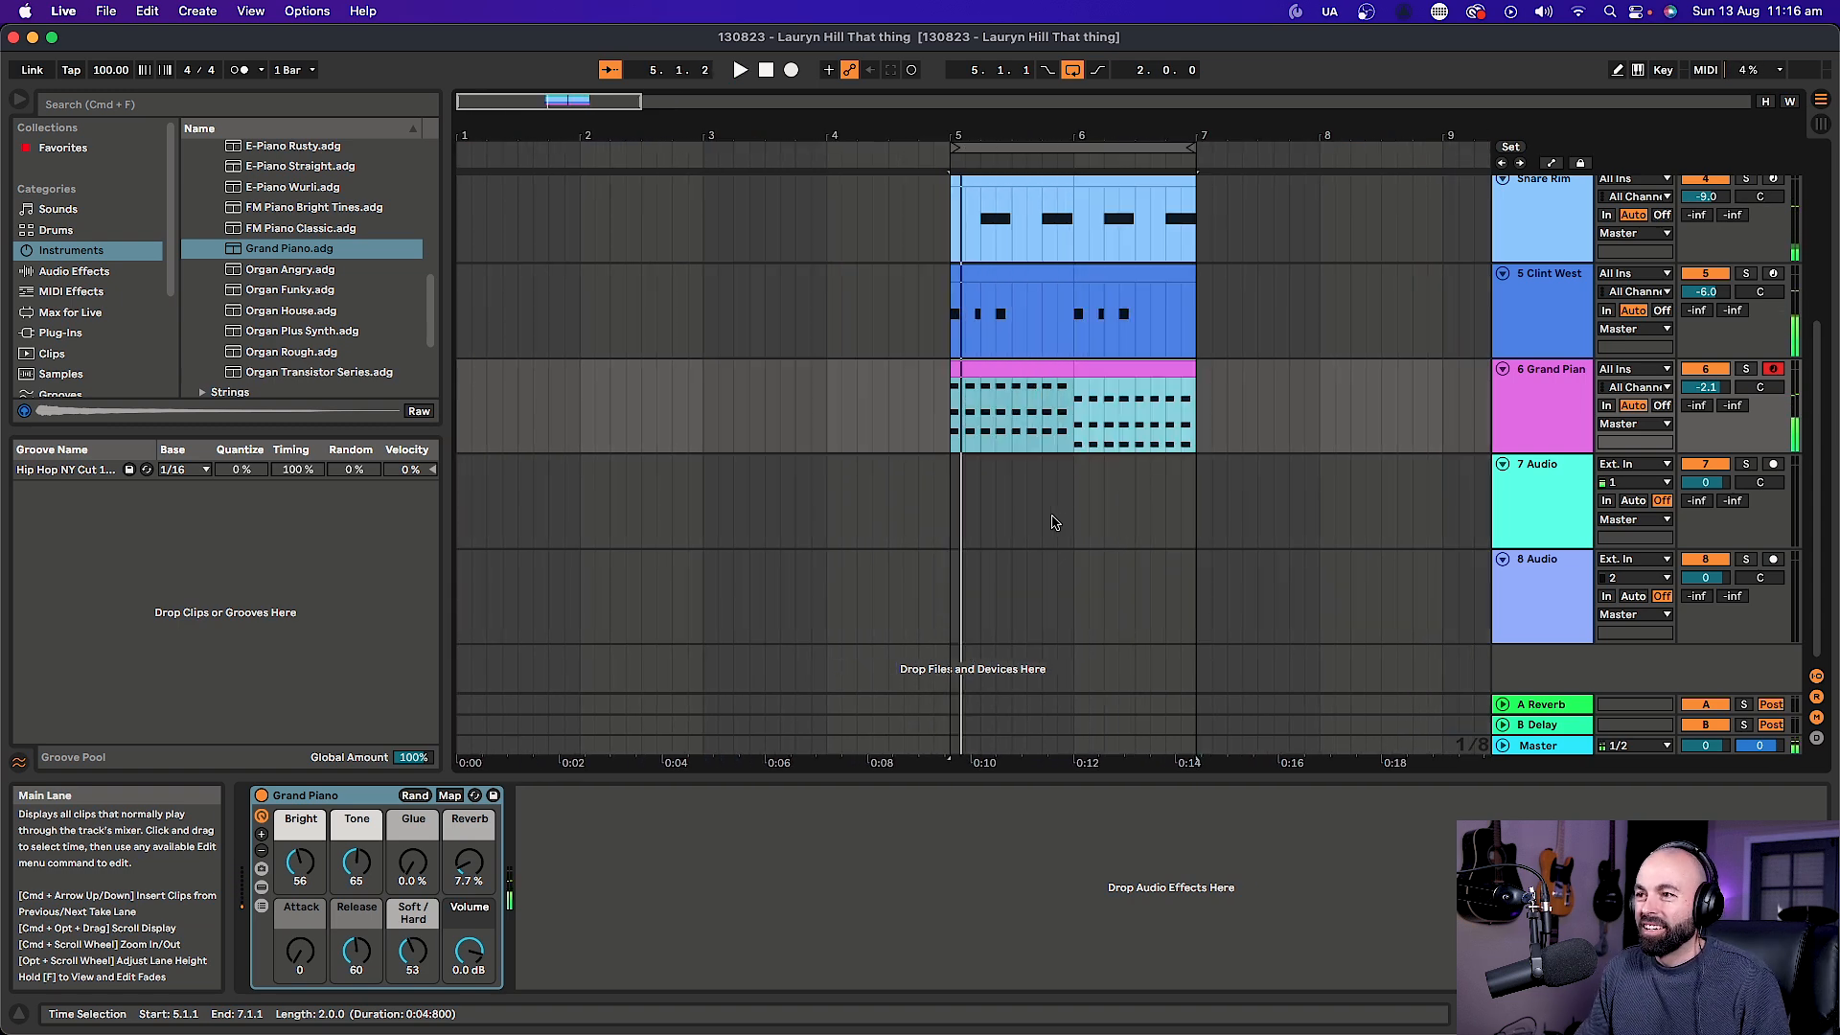
# Insert a MIDI track below Grand Piano and create an empty one-bar MIDI clip on it at bar 5.
pyautogui.press('super+a')
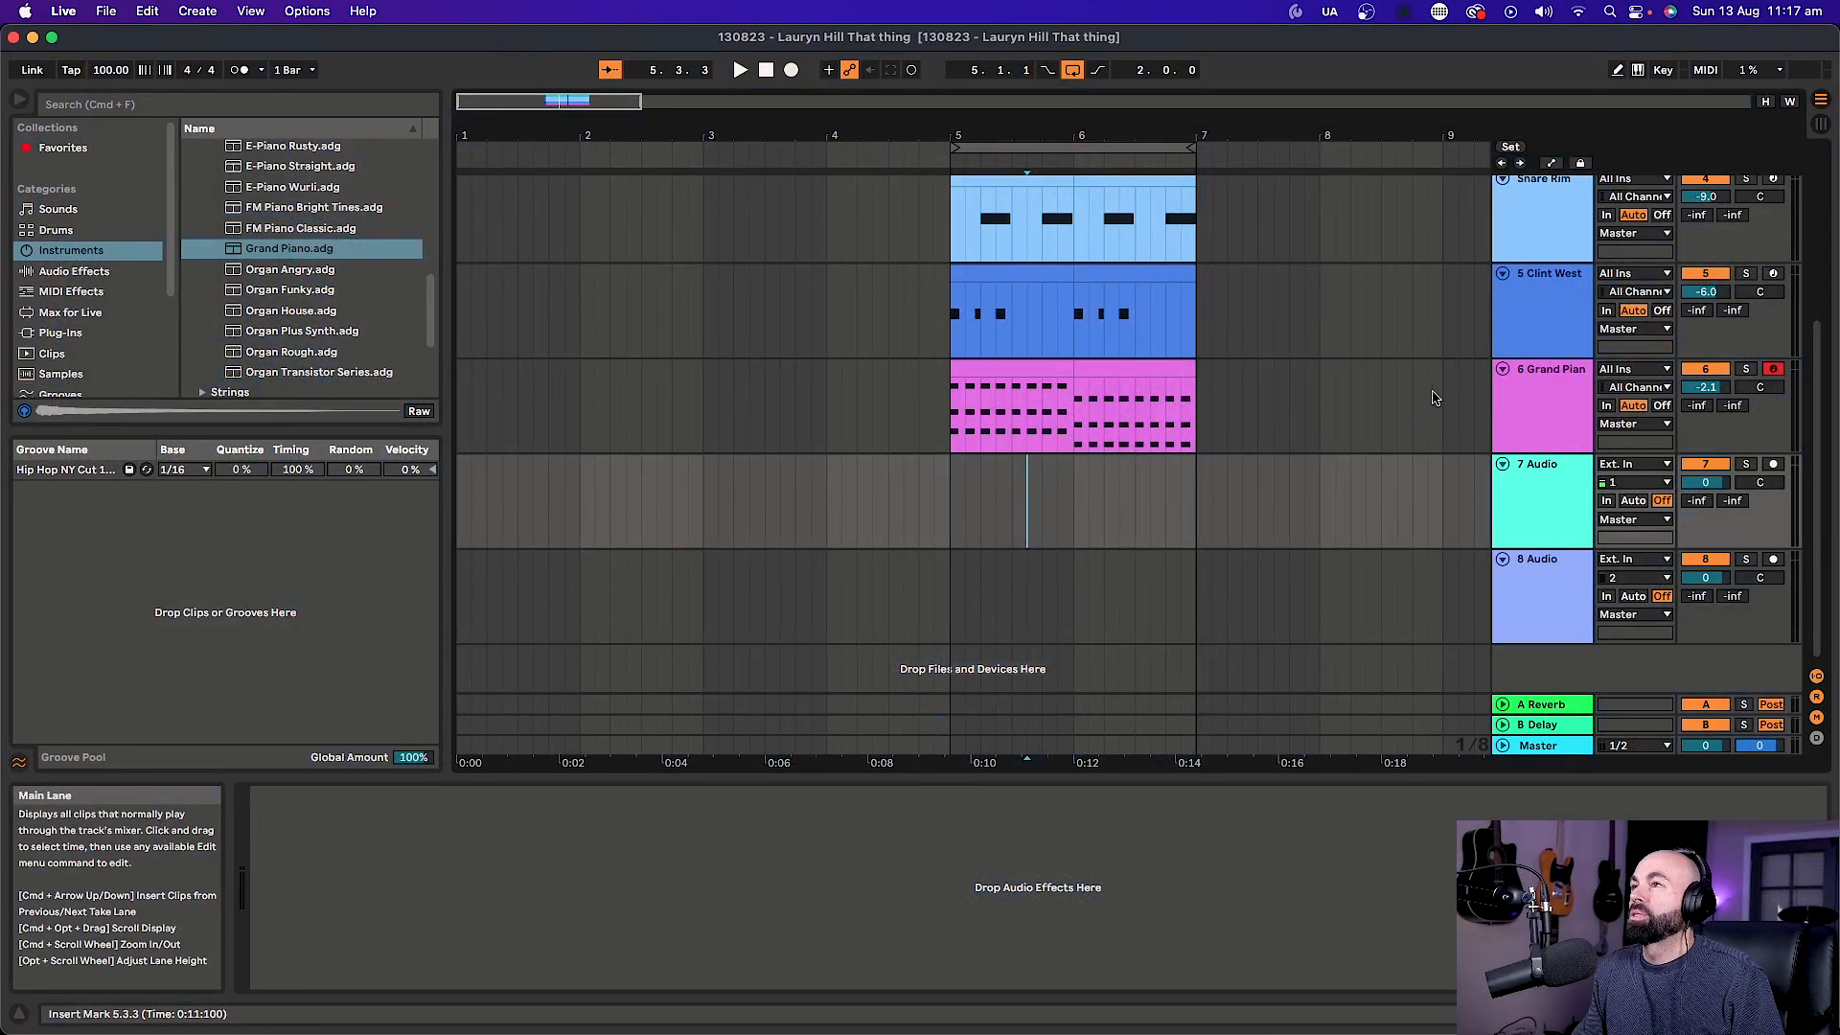
pyautogui.click(1446, 401)
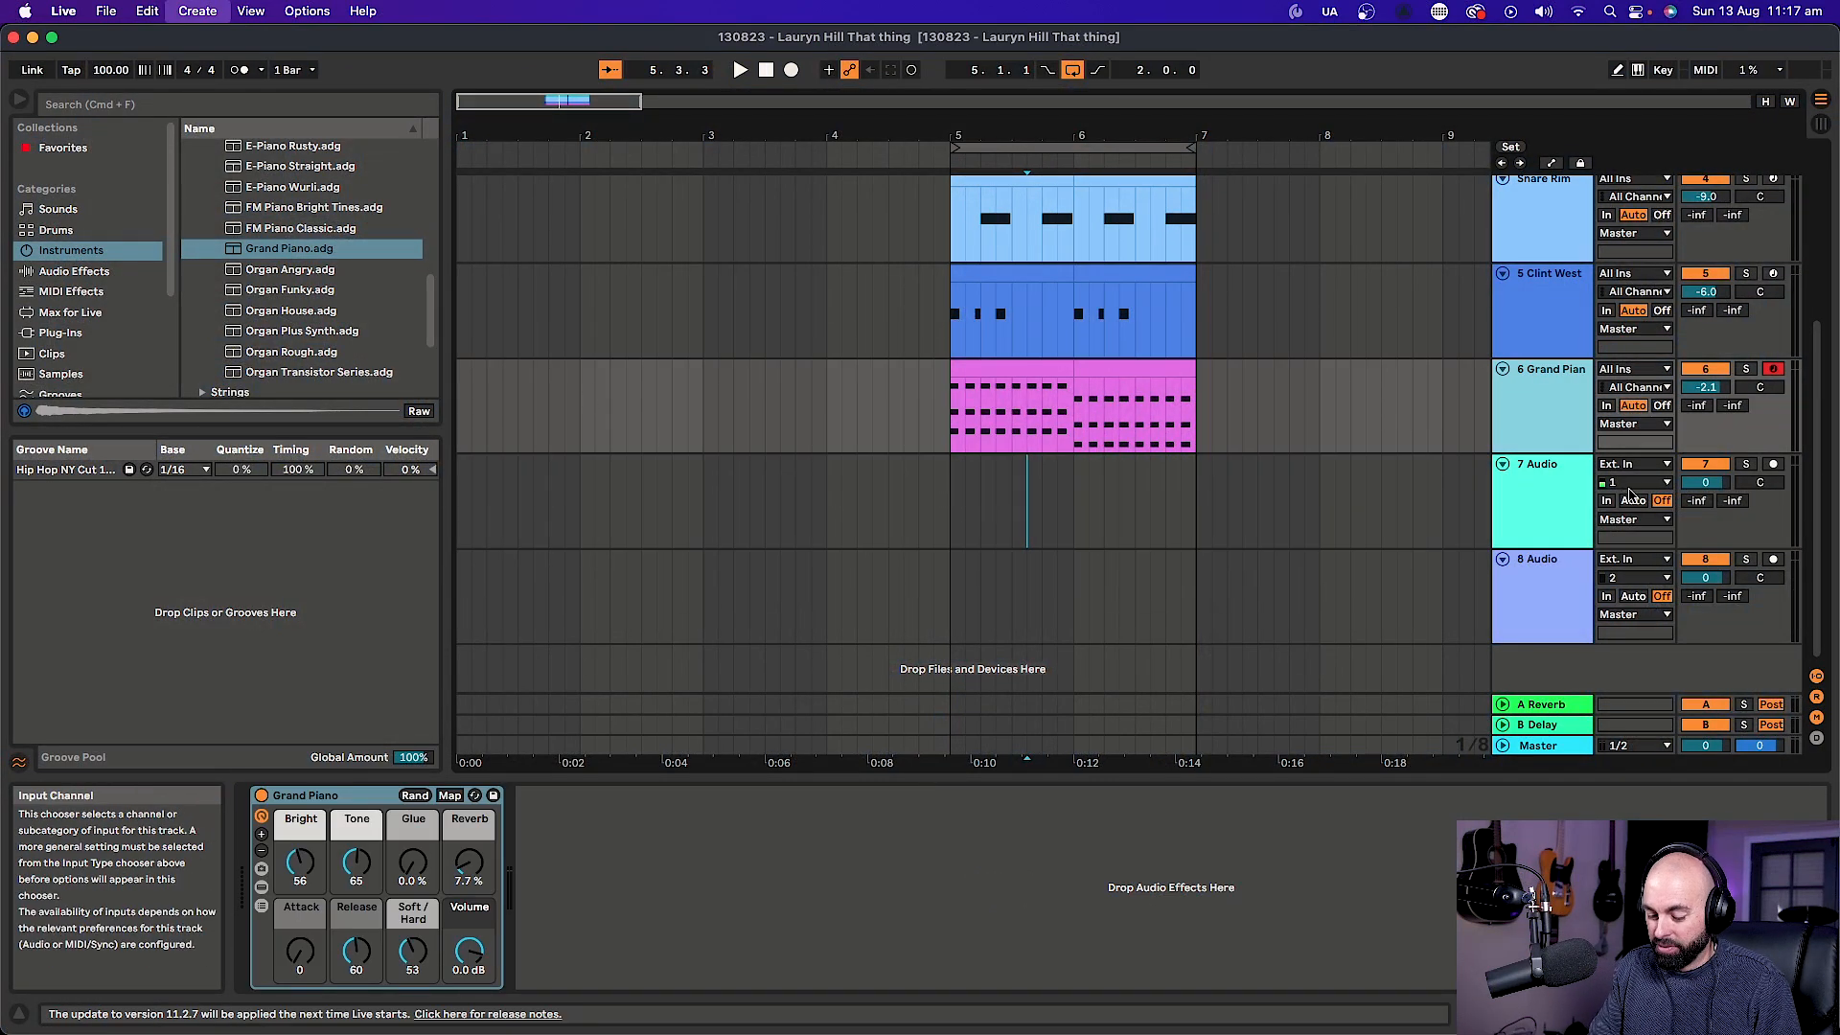
pyautogui.press('super+shift+t')
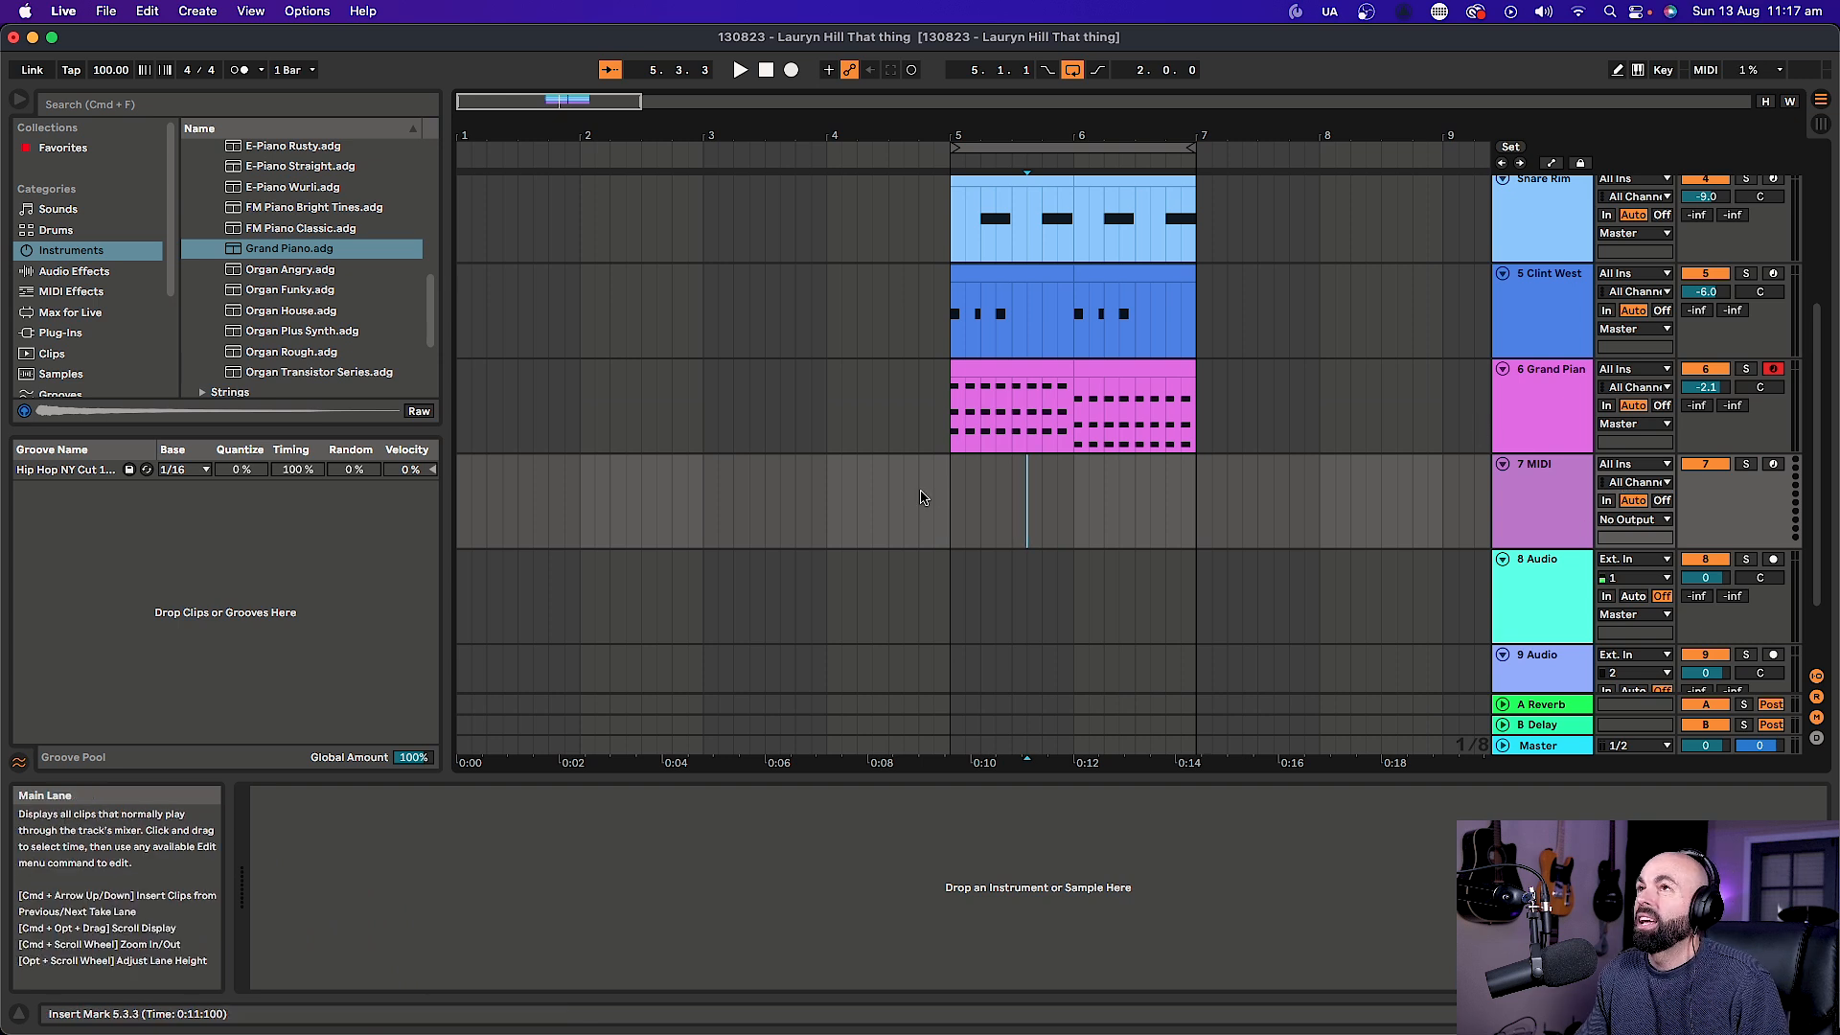
pyautogui.moveTo(953, 488); pyautogui.dragTo(1074, 499)
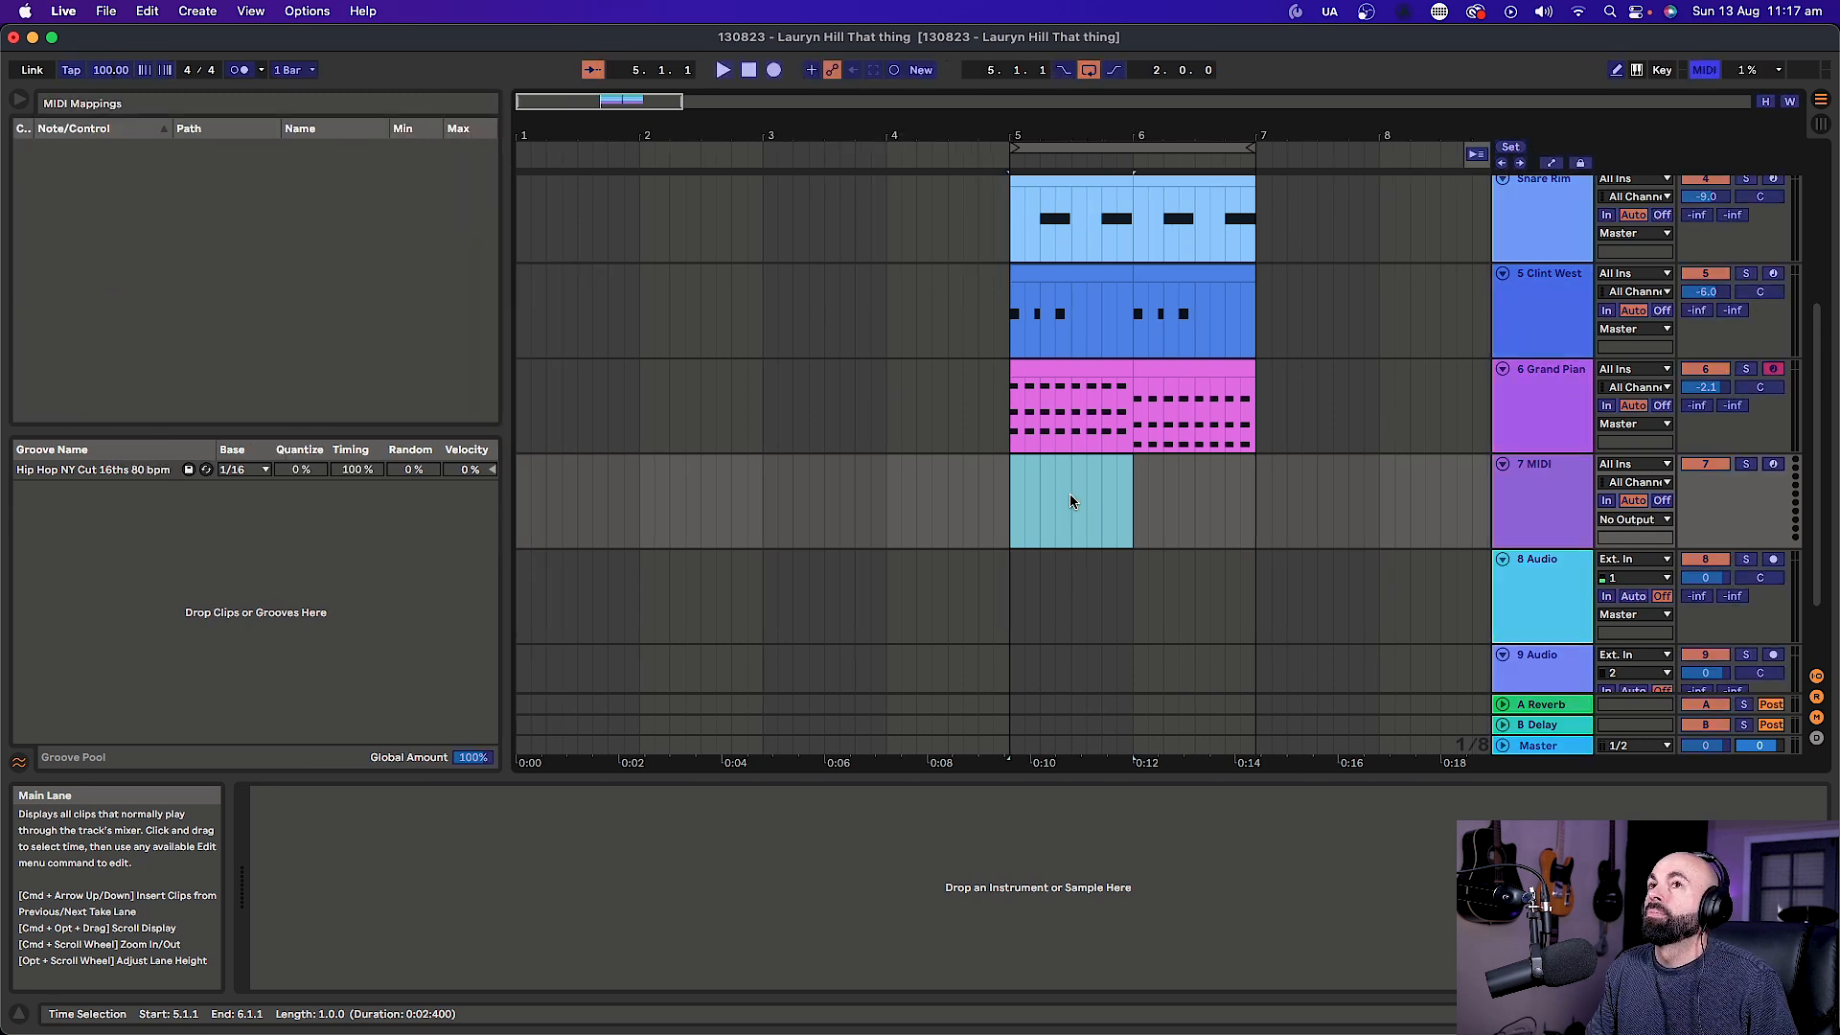
pyautogui.press('super+shift+m')
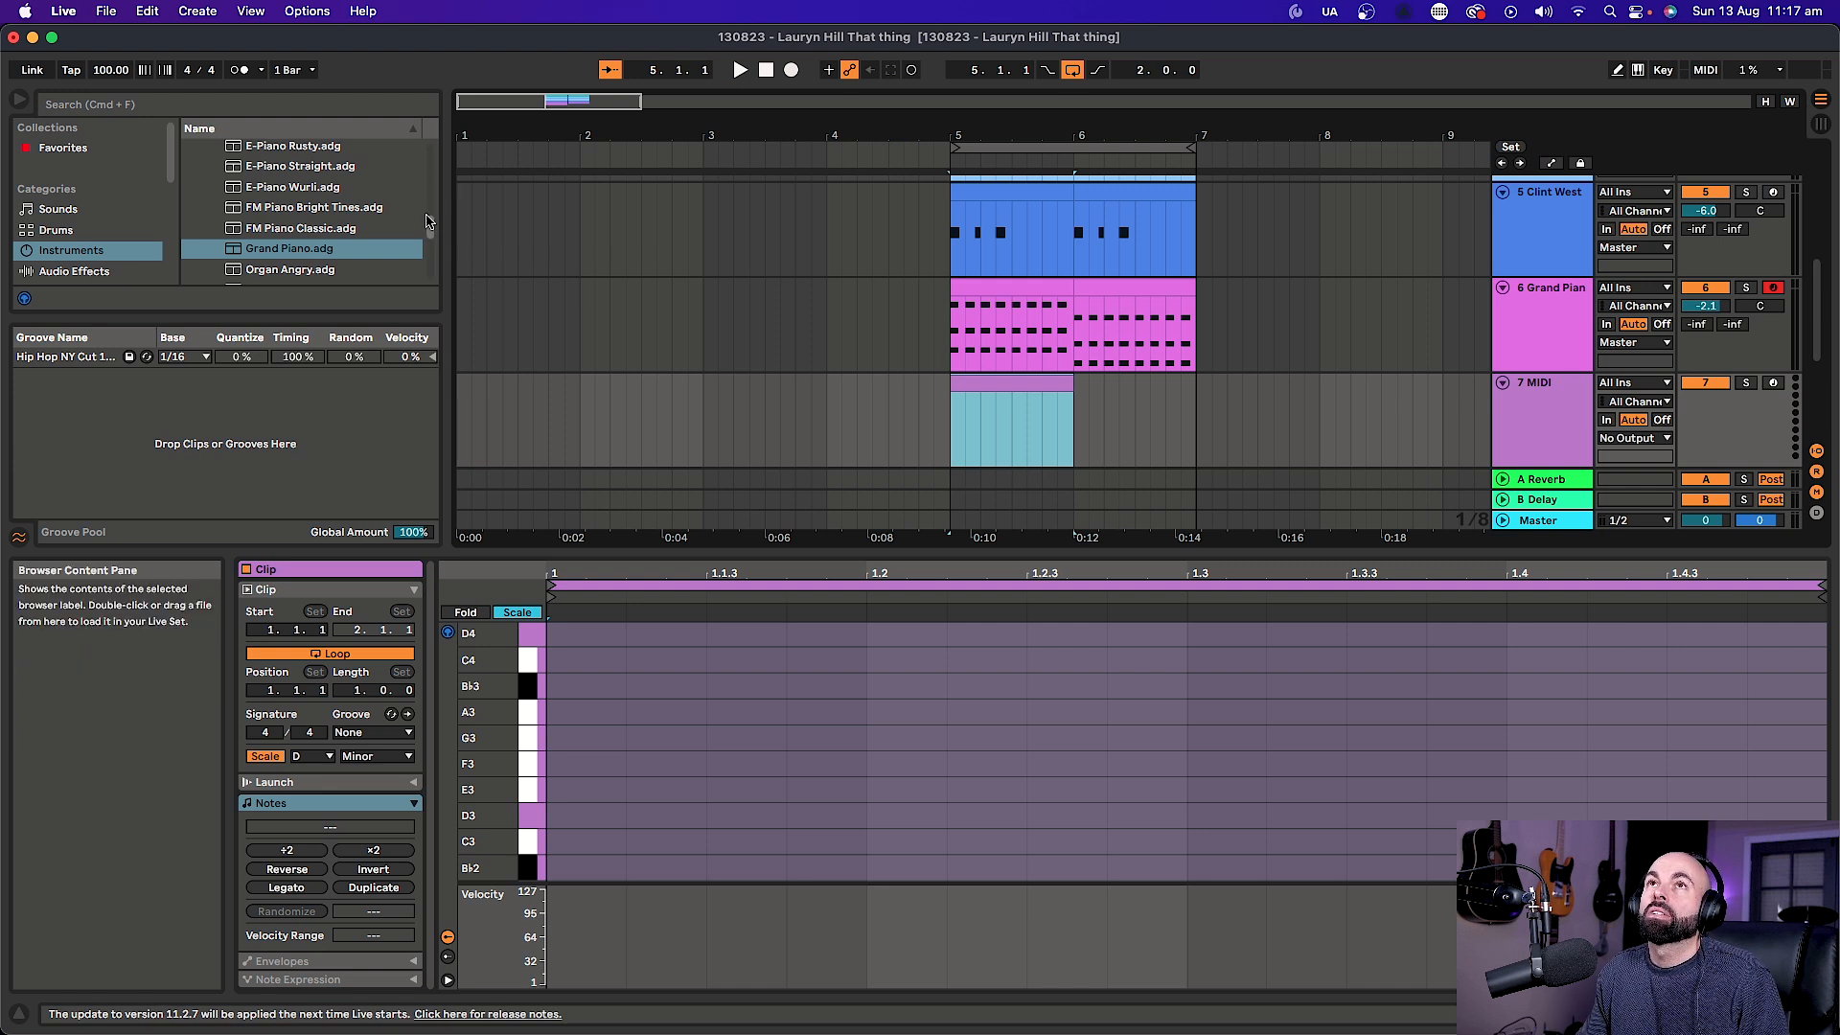
# Enlarge the browser and expand the Bass presets inside Instrument Rack, collapsing Piano & Keys.
pyautogui.moveTo(444, 276); pyautogui.dragTo(471, 276)
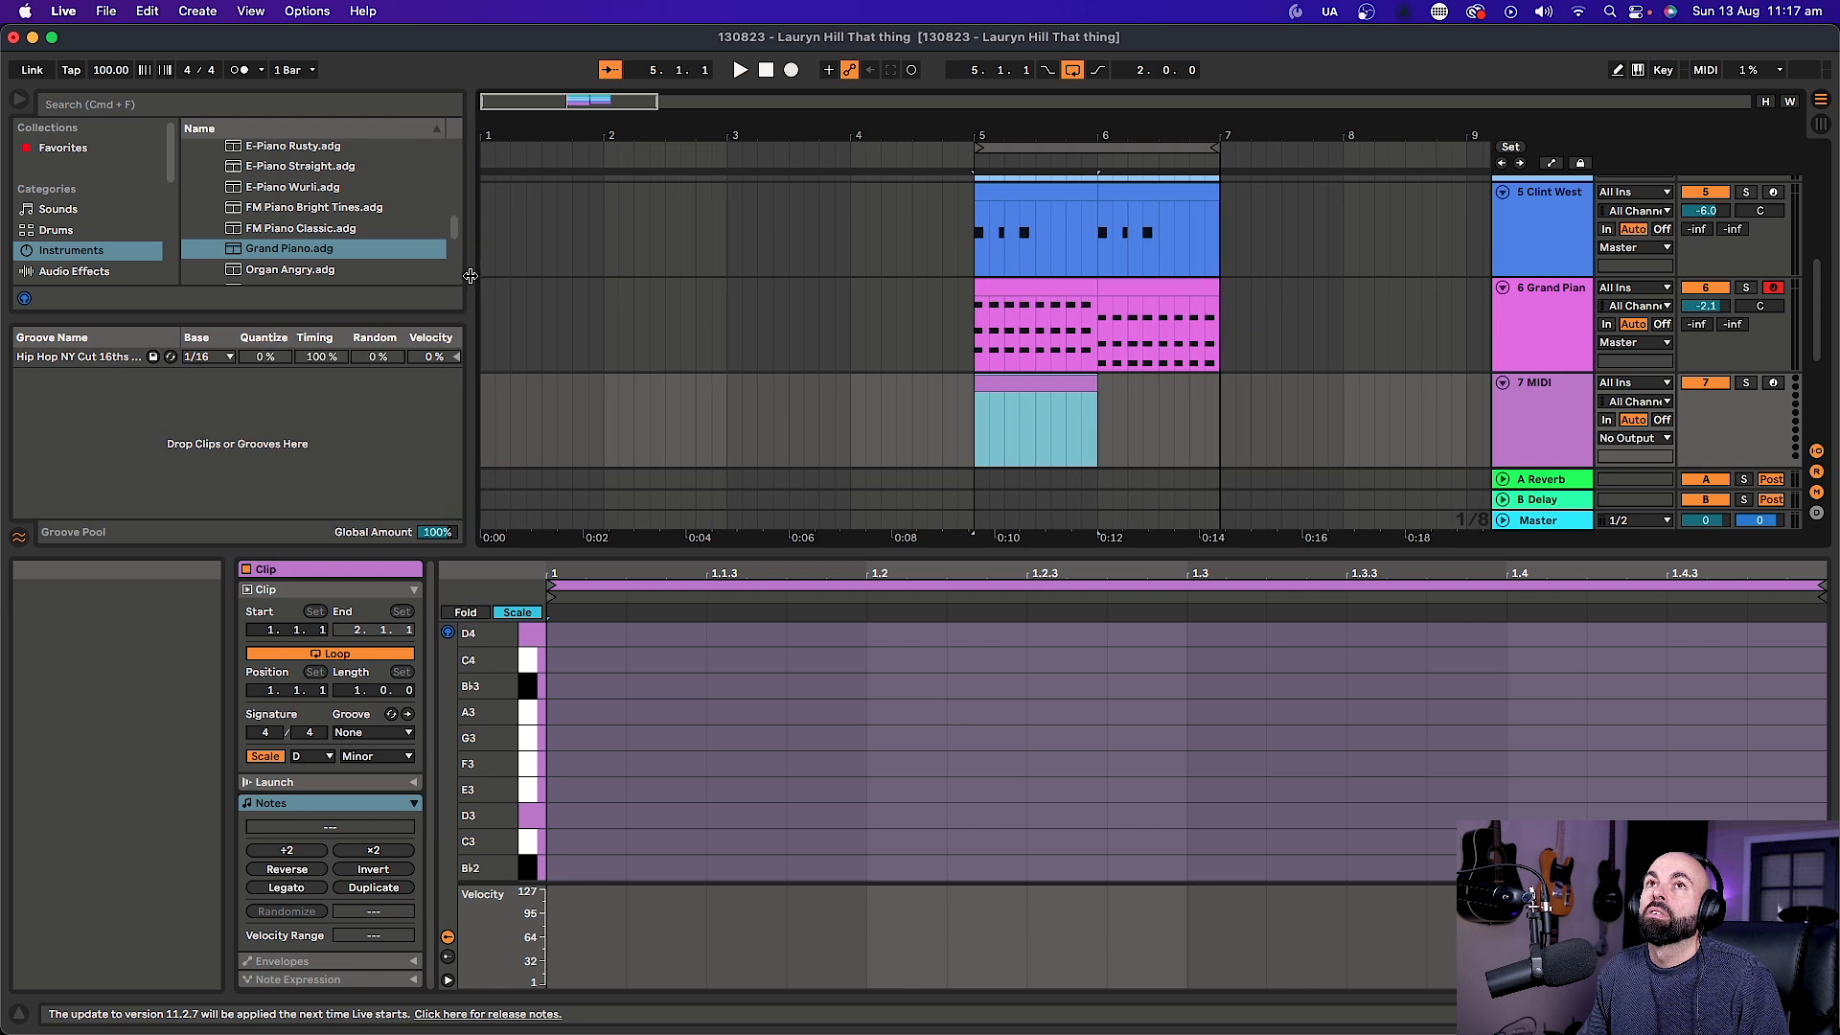
pyautogui.scroll(10, 438, 175)
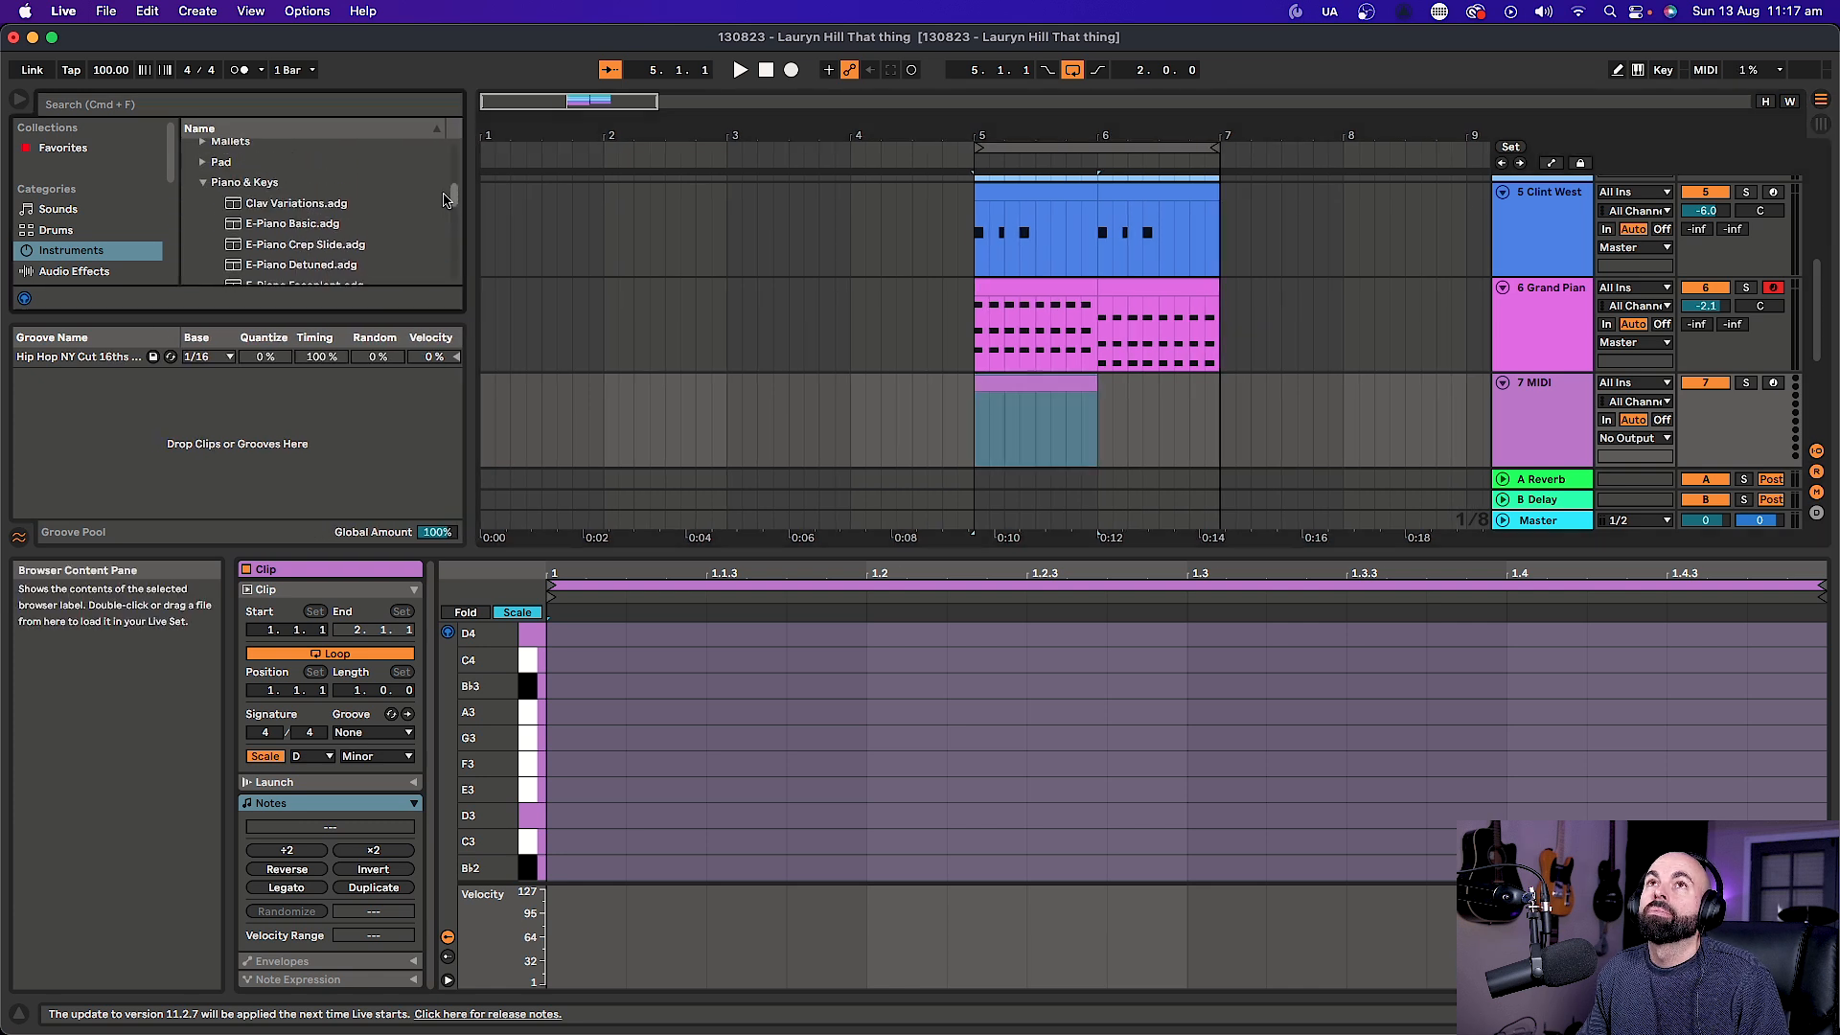
pyautogui.click(207, 190)
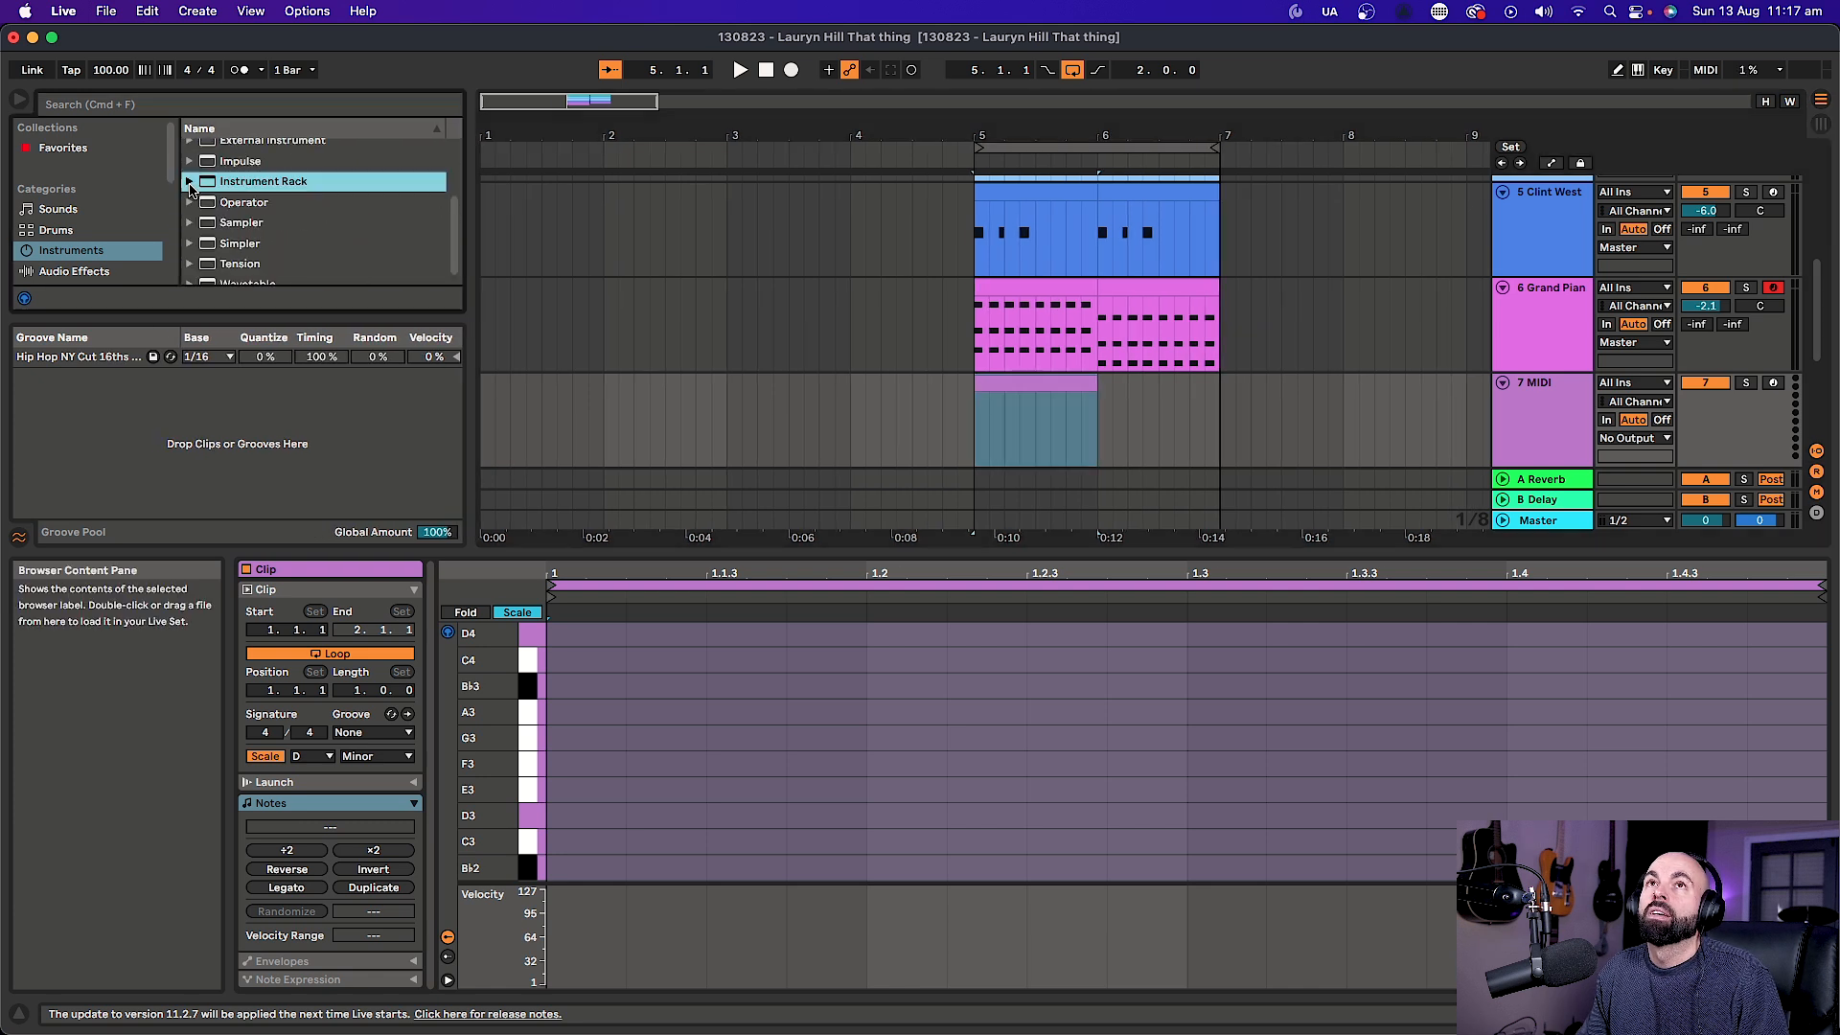
pyautogui.moveTo(273, 552); pyautogui.dragTo(264, 783)
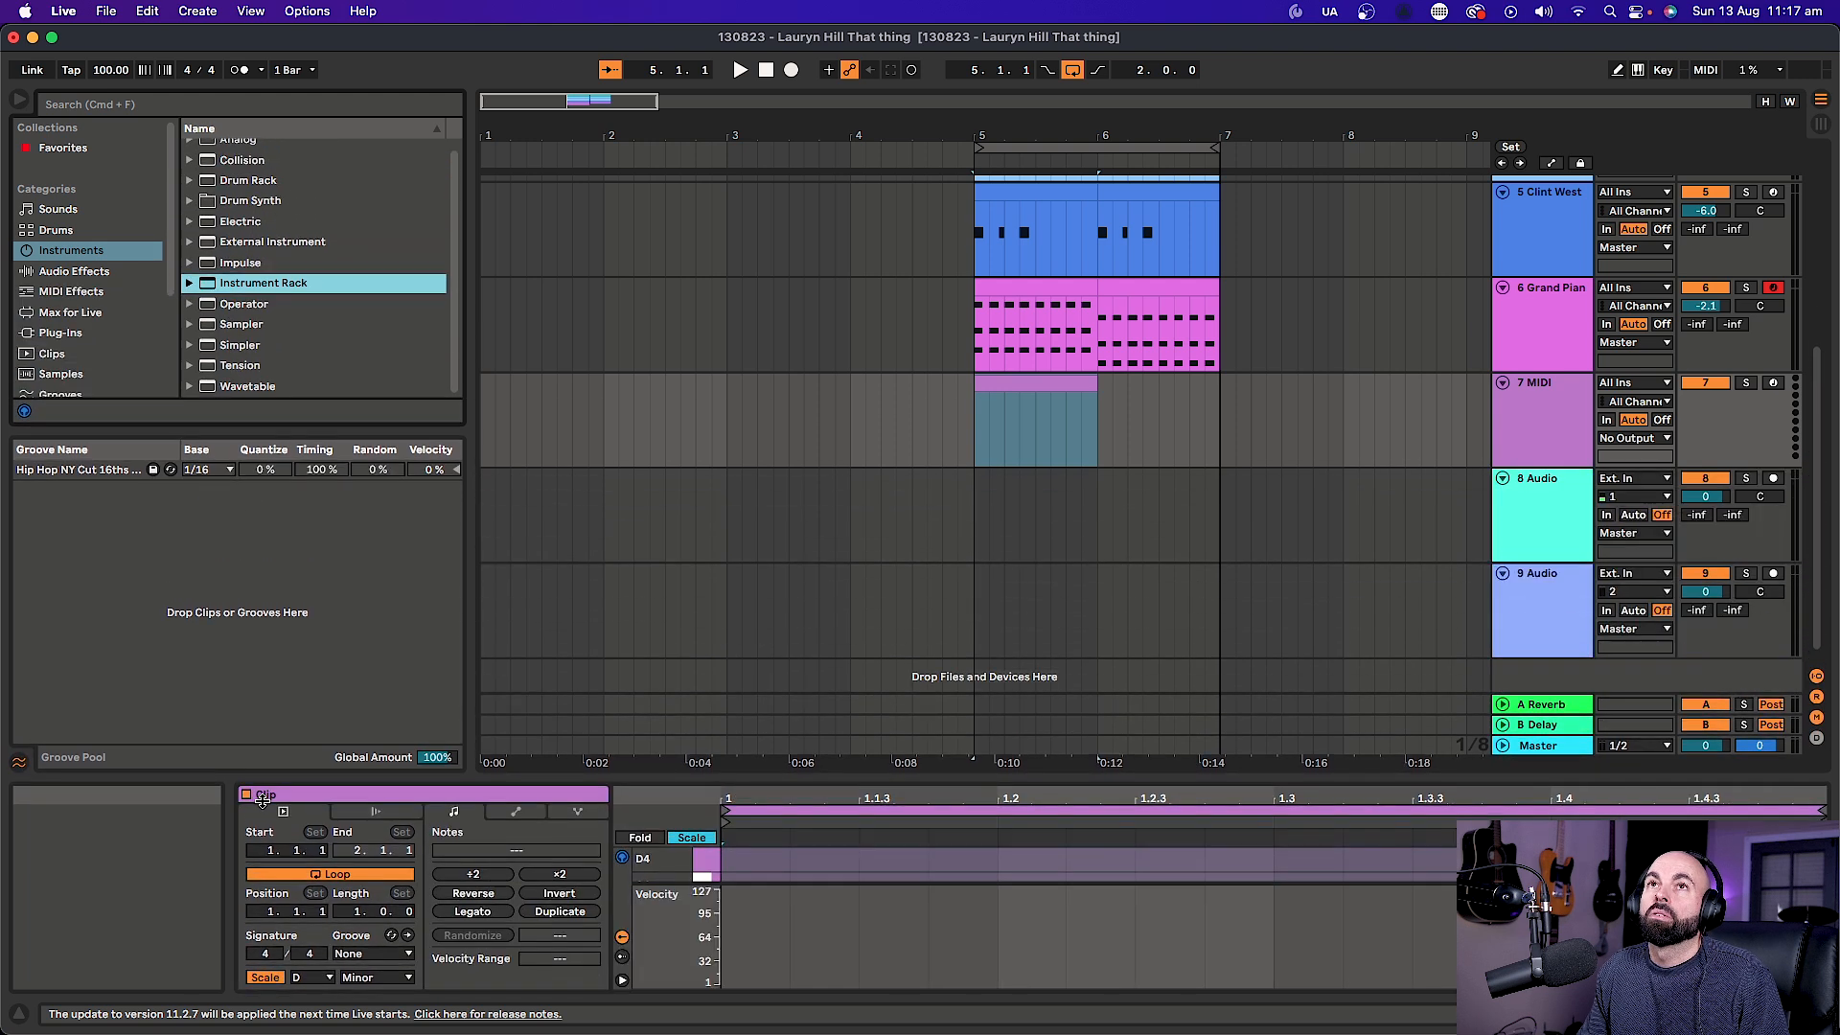
pyautogui.moveTo(284, 433); pyautogui.dragTo(276, 661)
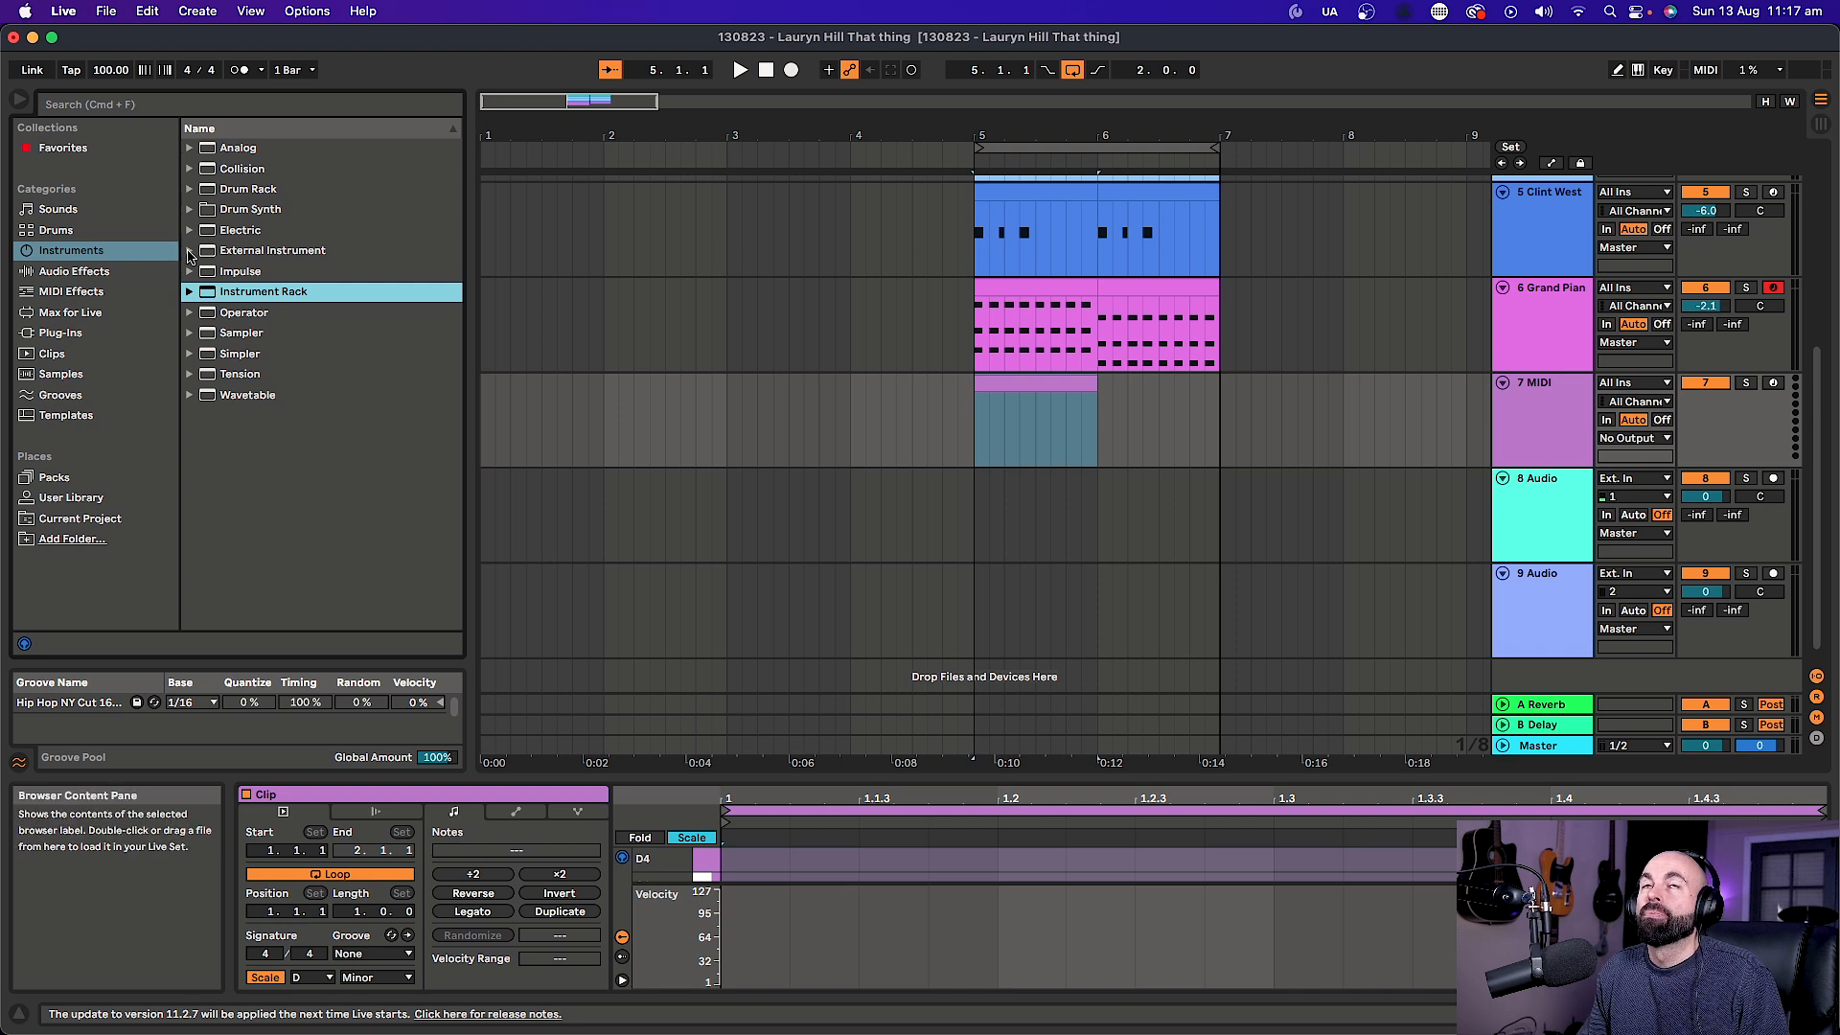
pyautogui.click(190, 293)
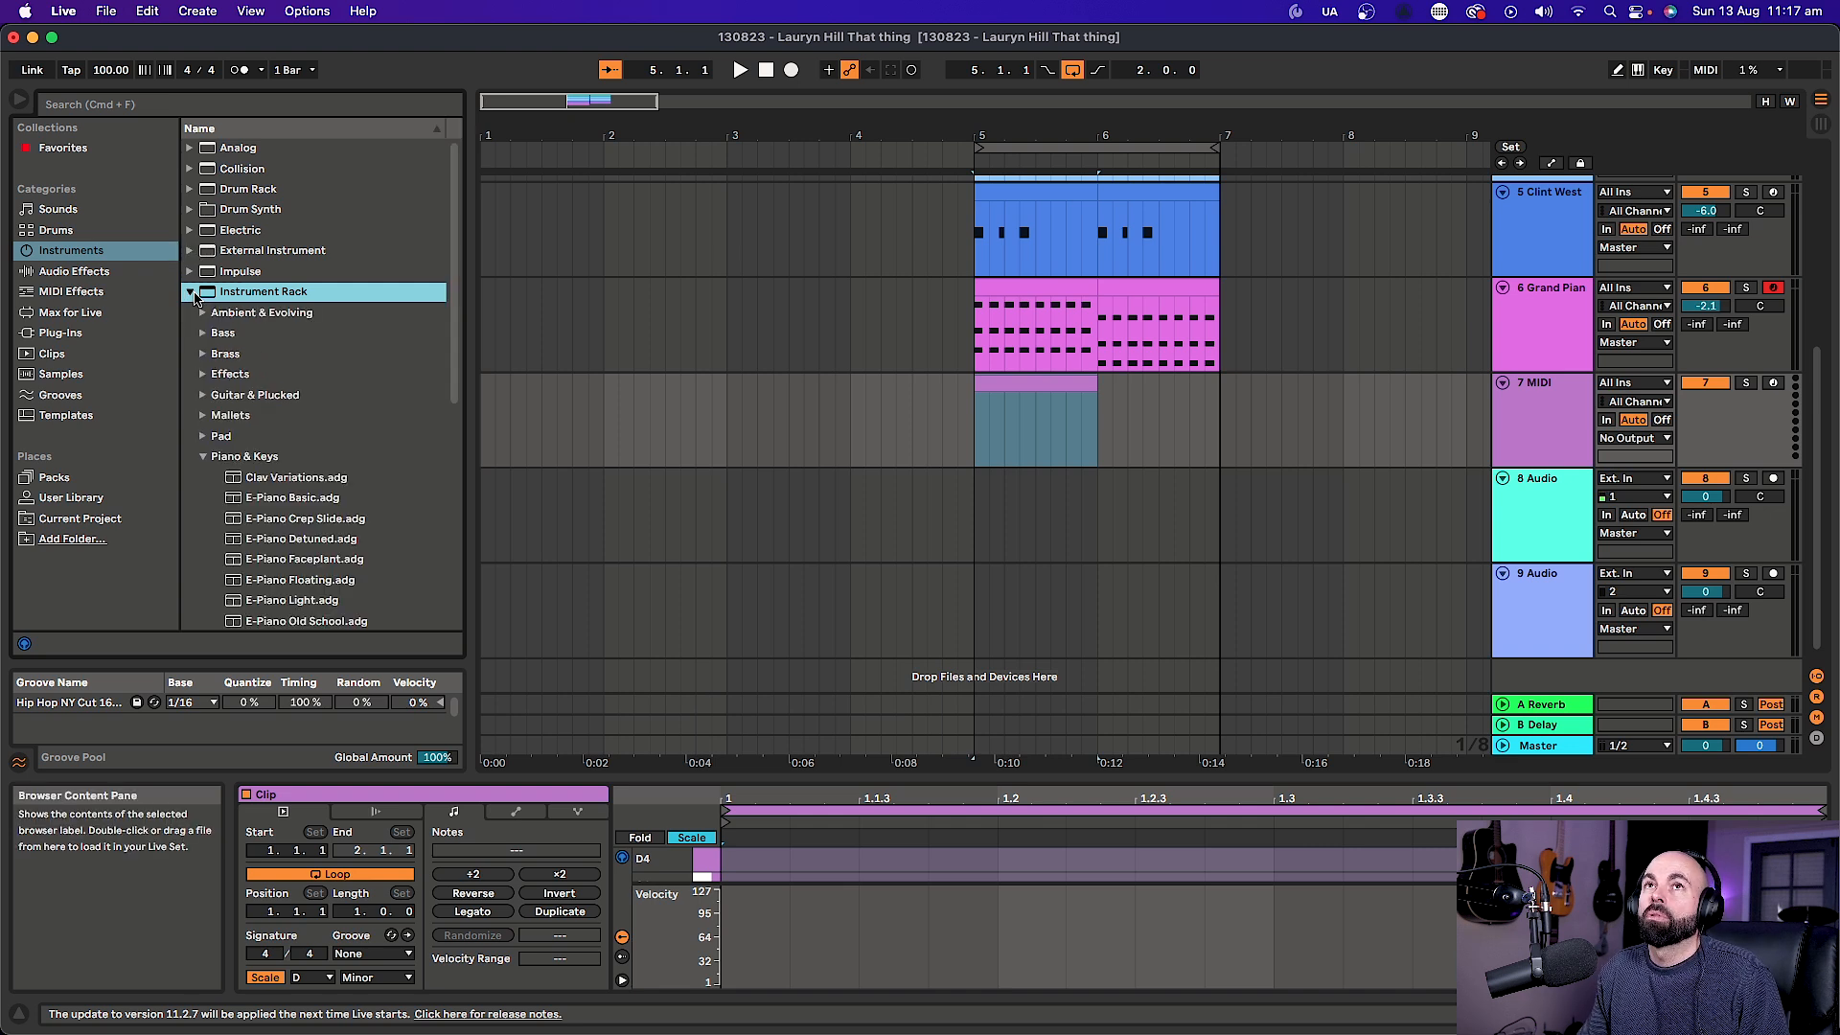
pyautogui.click(202, 454)
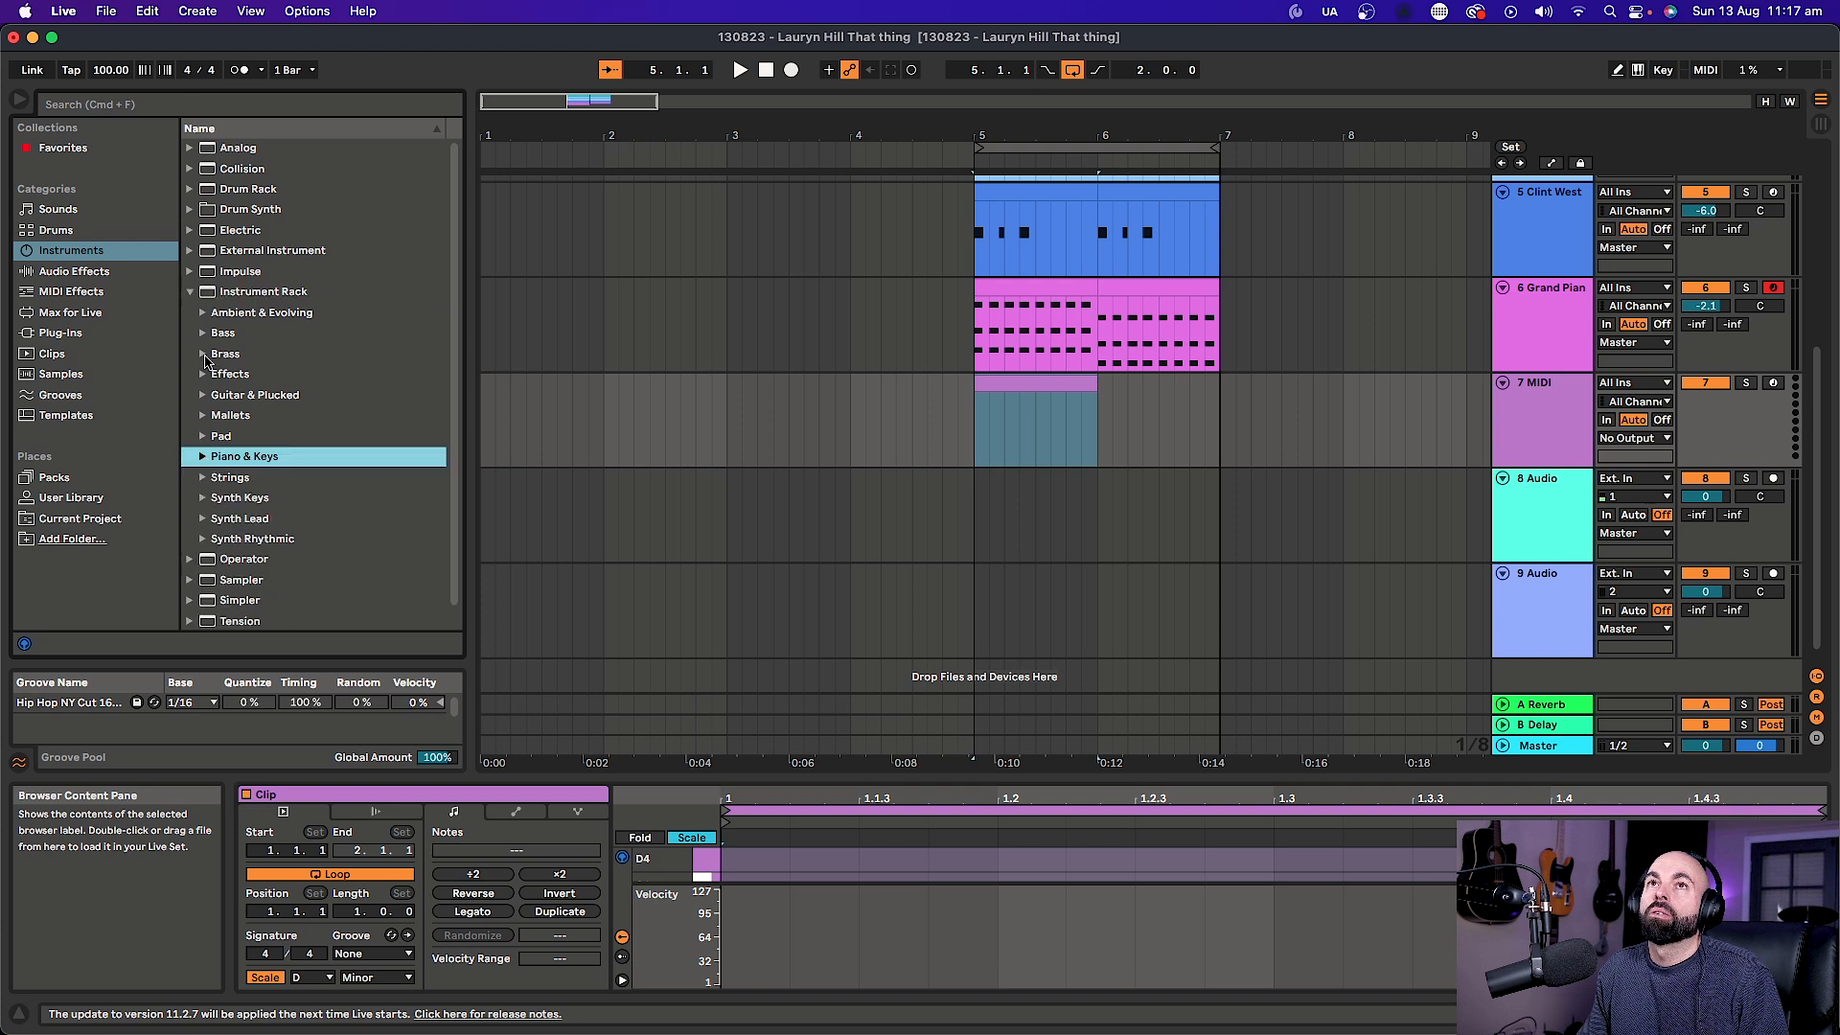
pyautogui.click(203, 334)
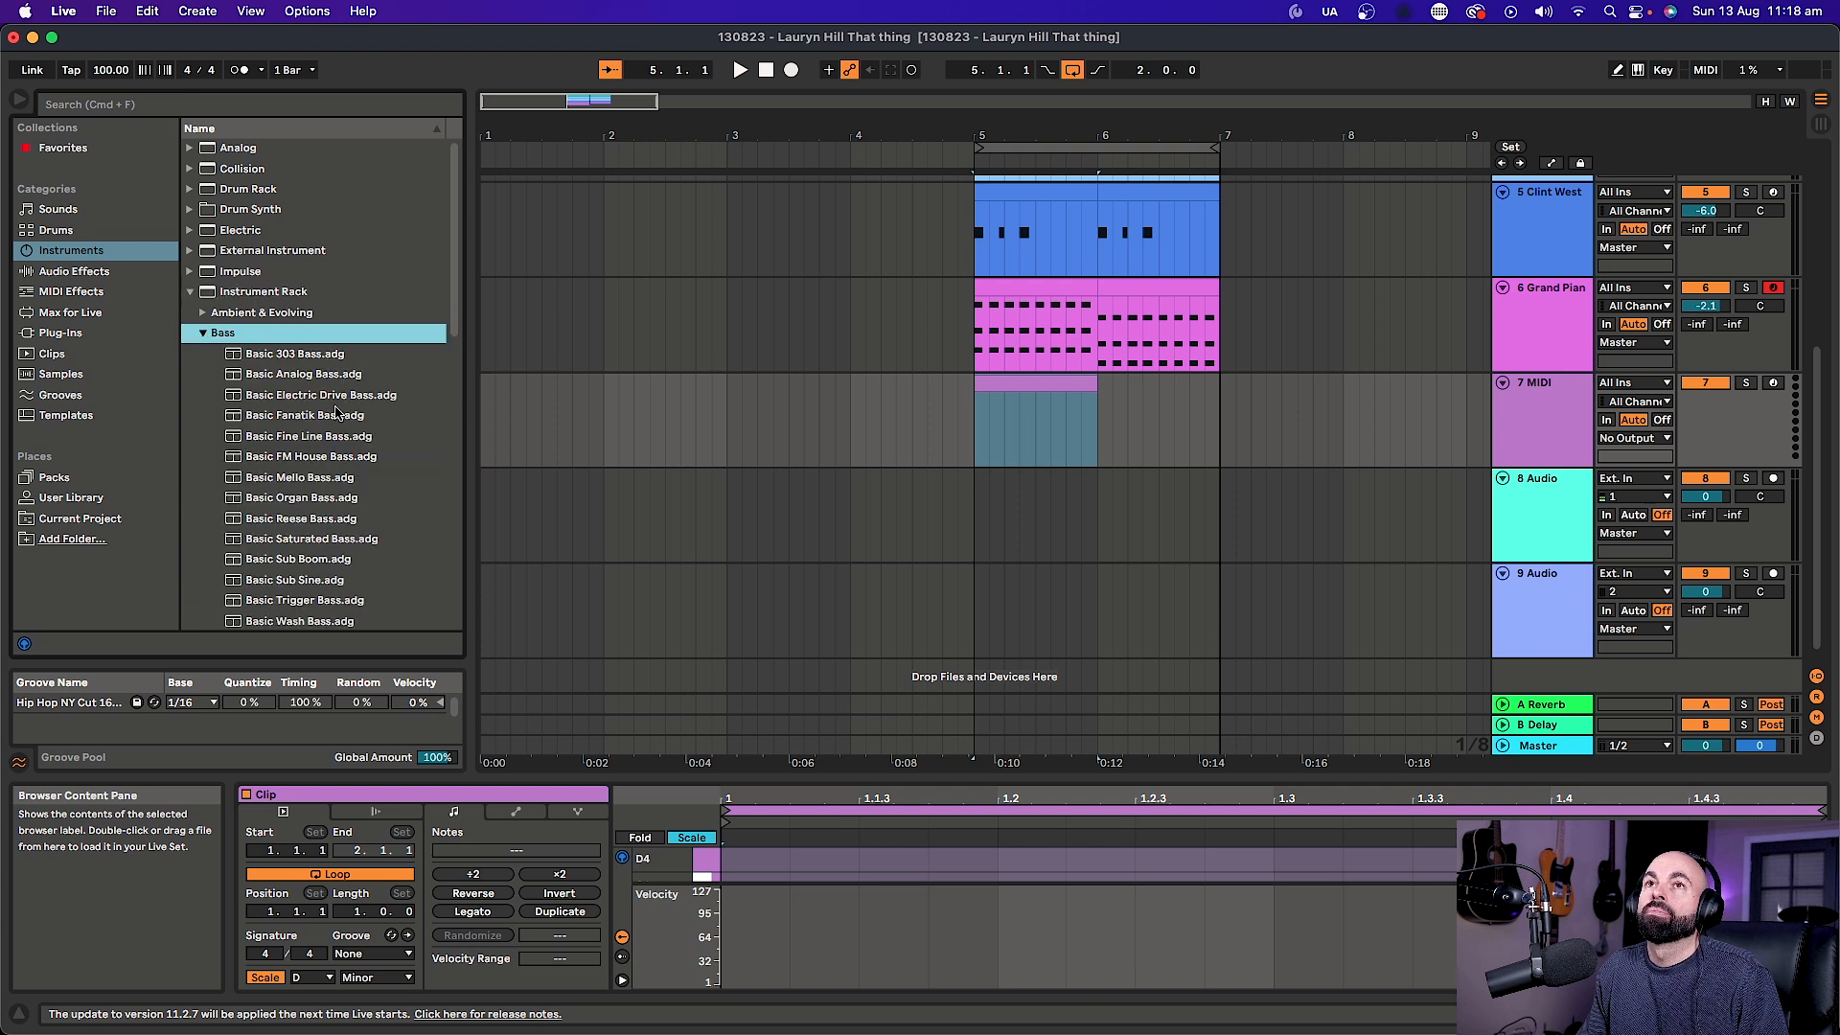
# Audition the Basic 303 and Basic Analog bass presets and look through the rest of the Bass list for suitable sounds.
pyautogui.click(307, 355)
pyautogui.click(309, 375)
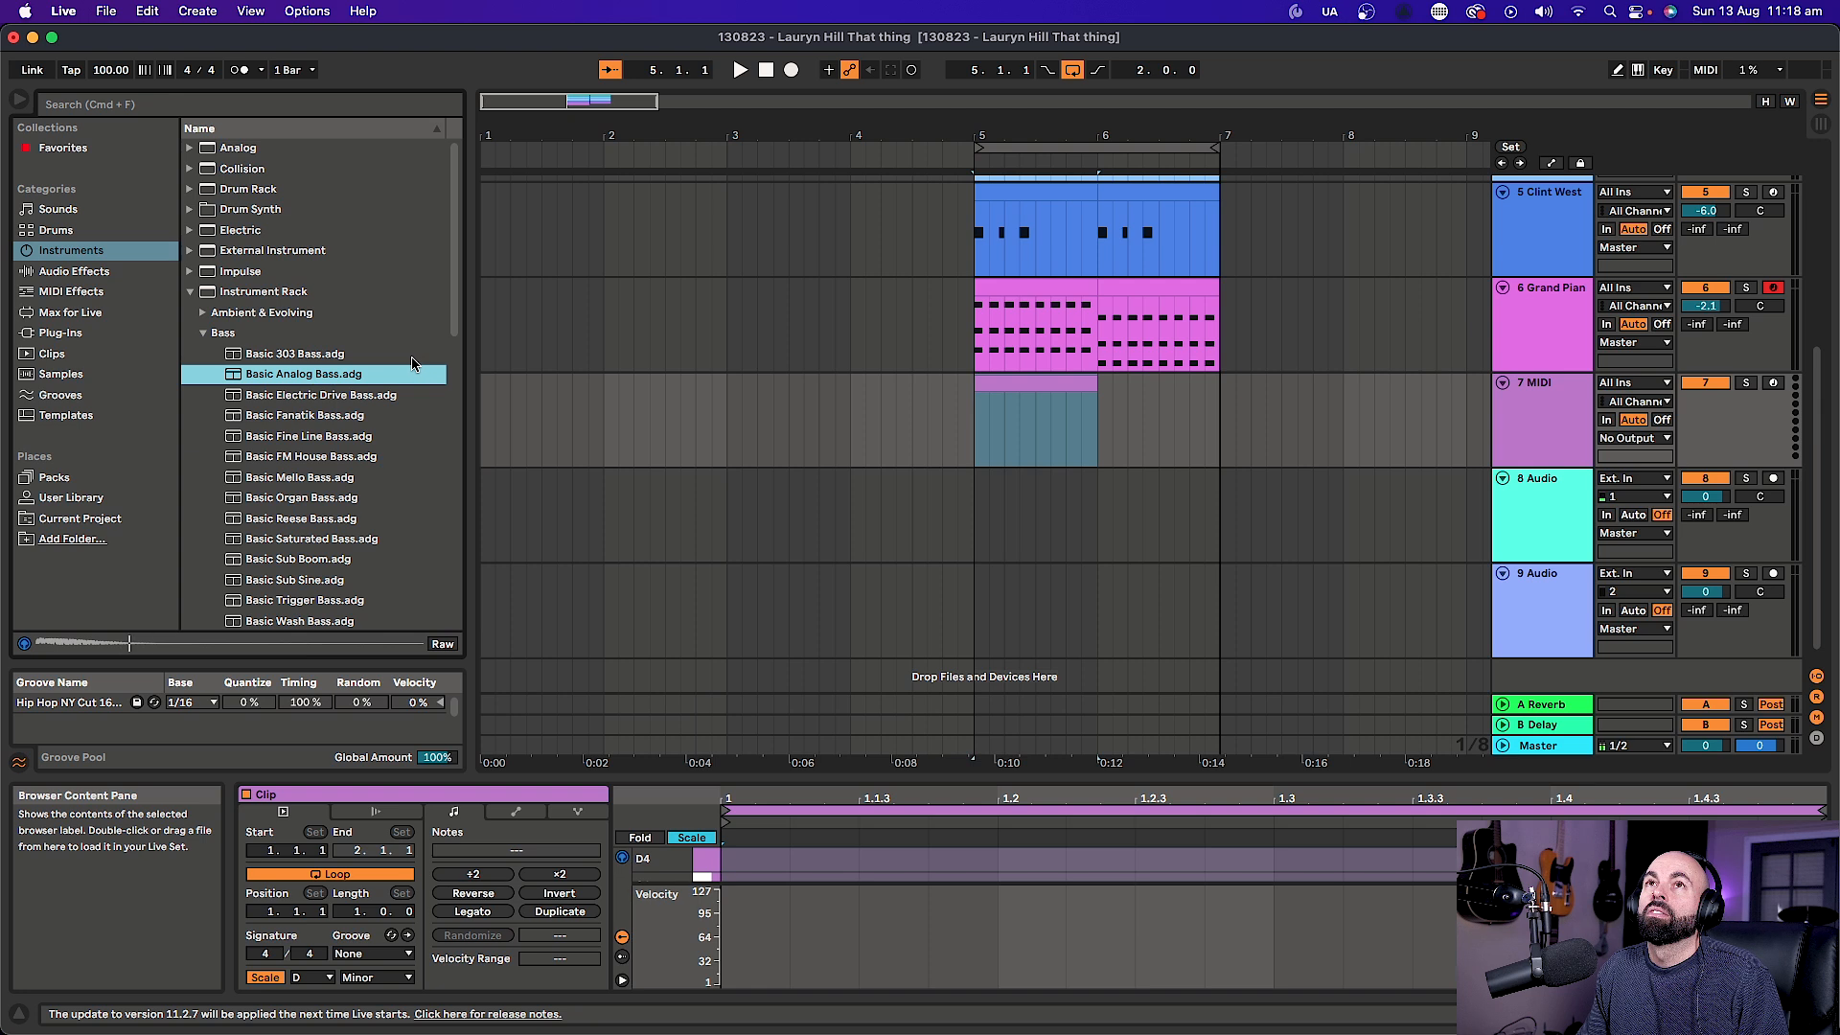
pyautogui.scroll(-2, 354, 437)
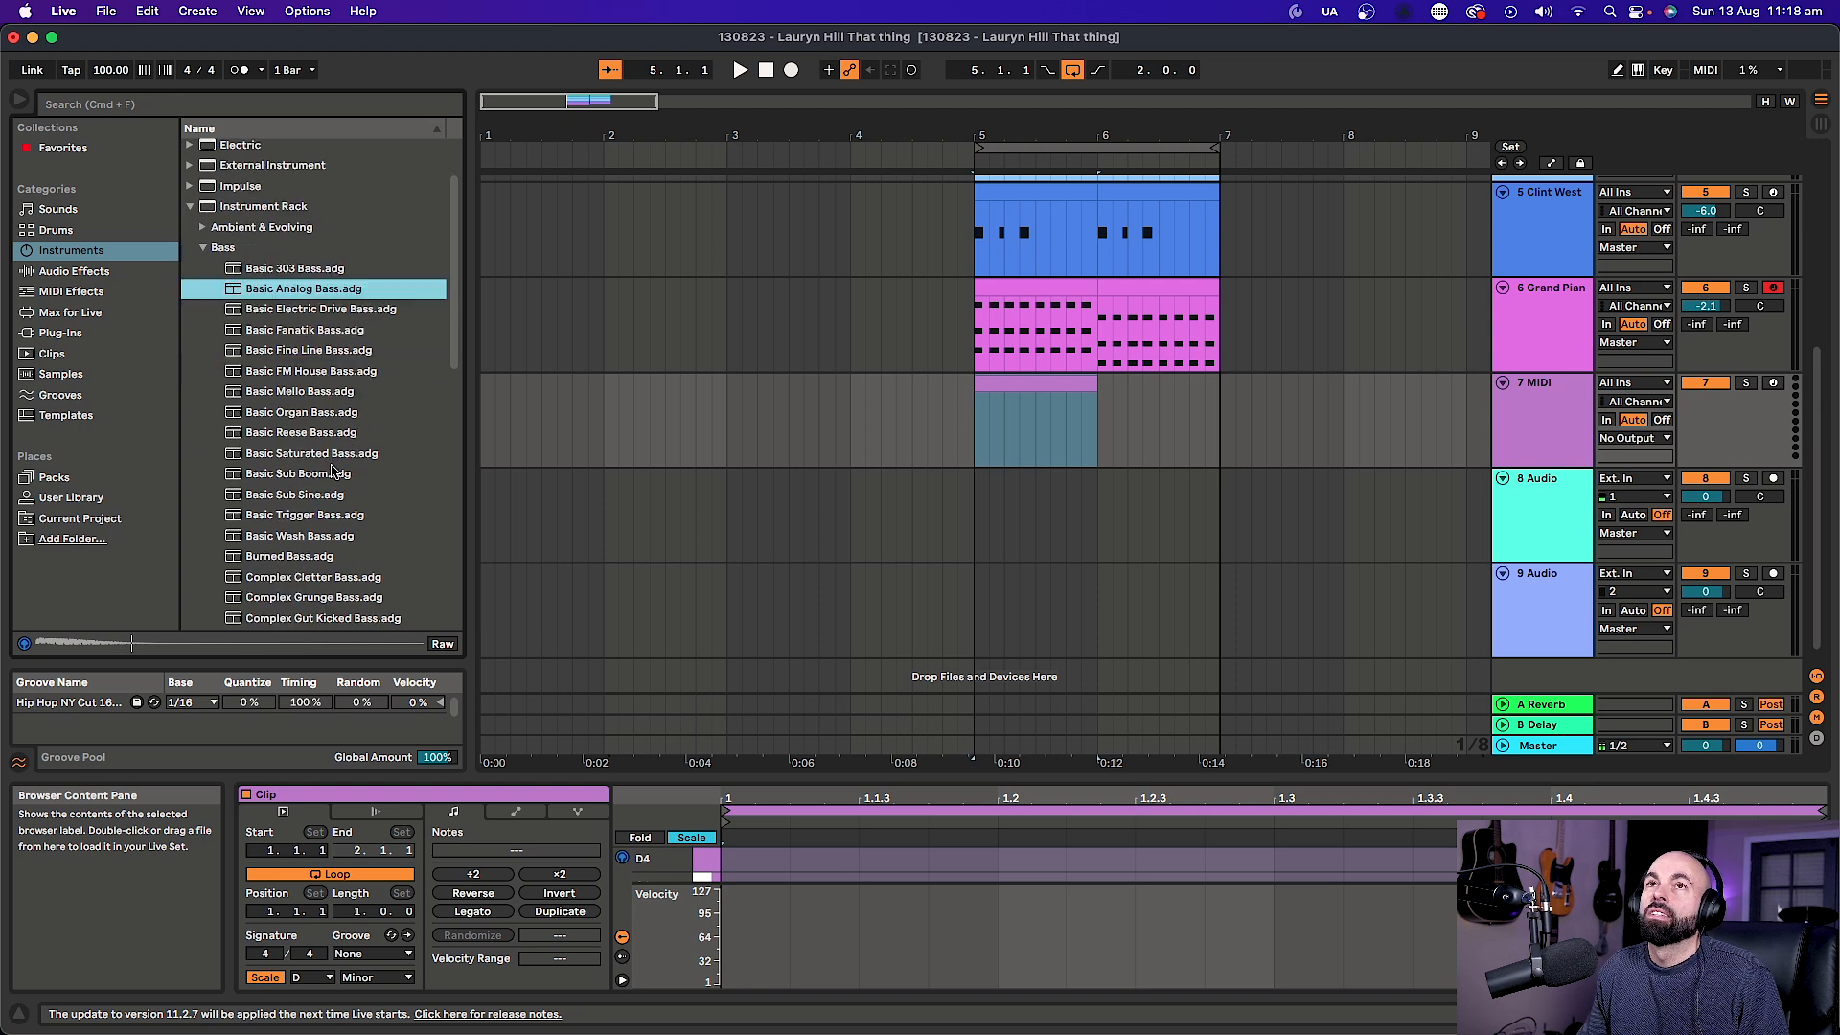
pyautogui.scroll(-5, 330, 401)
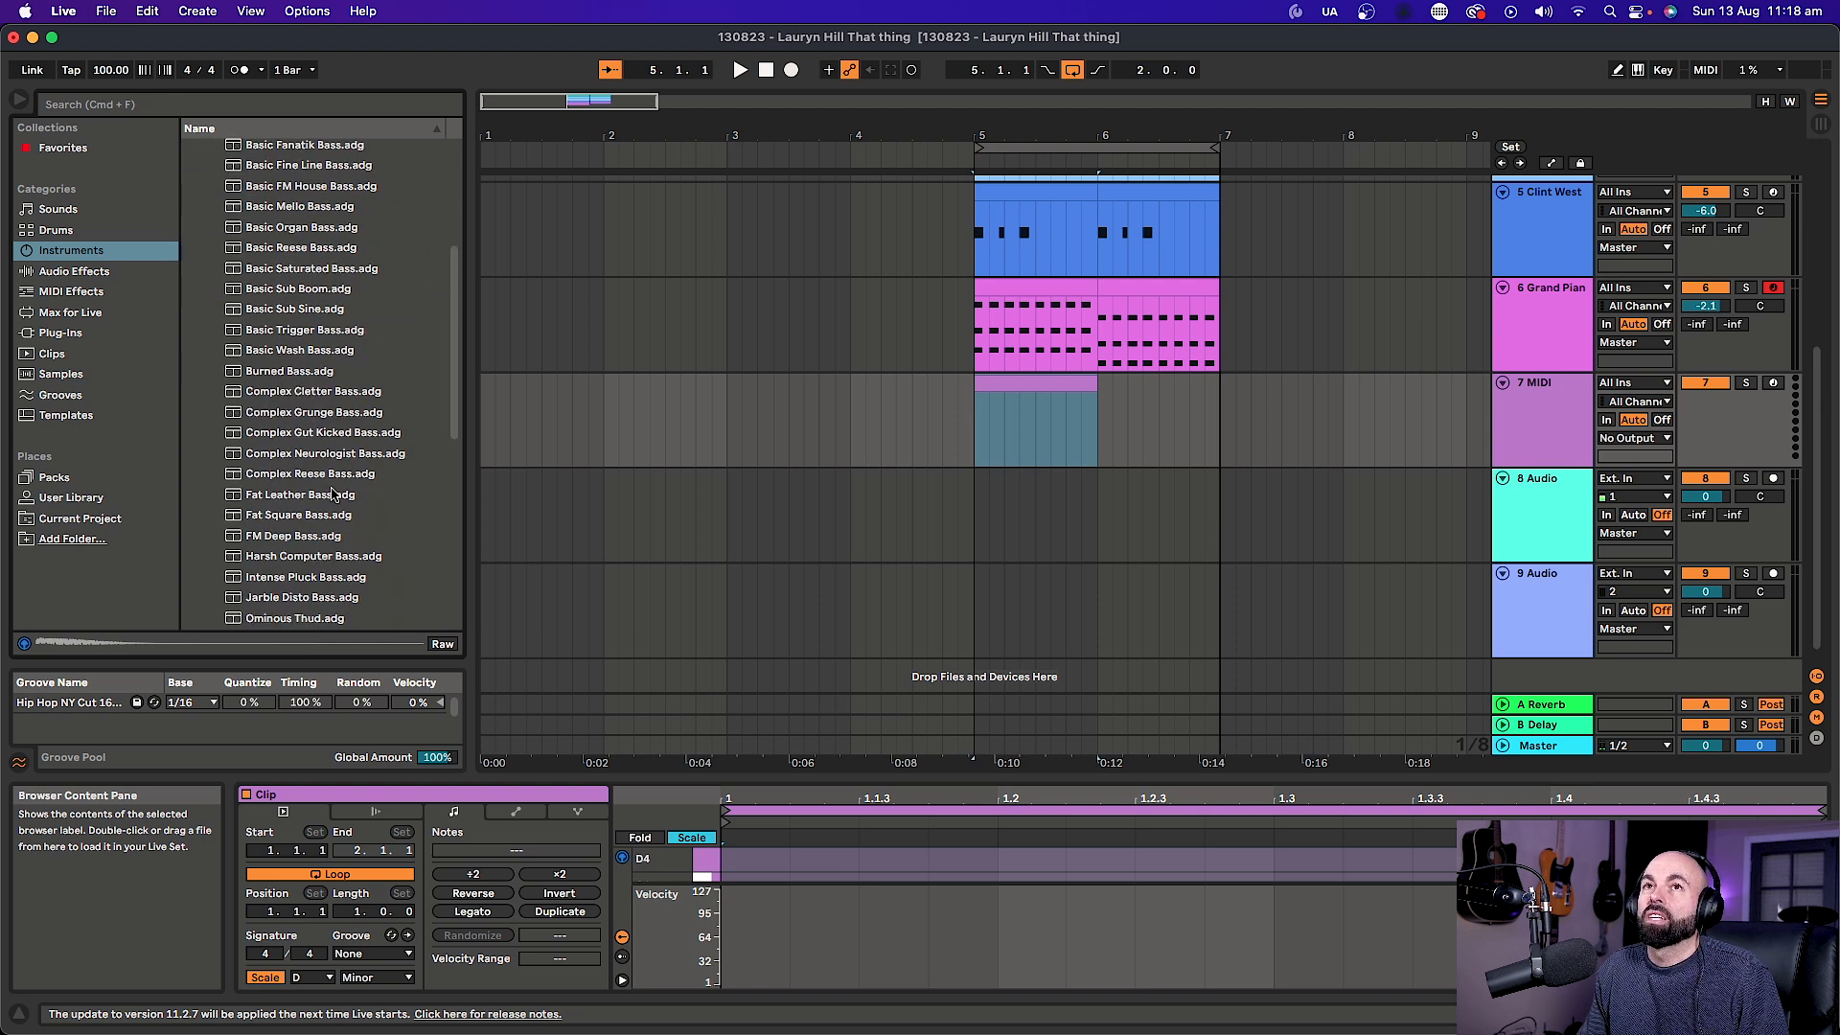
pyautogui.scroll(-3, 317, 479)
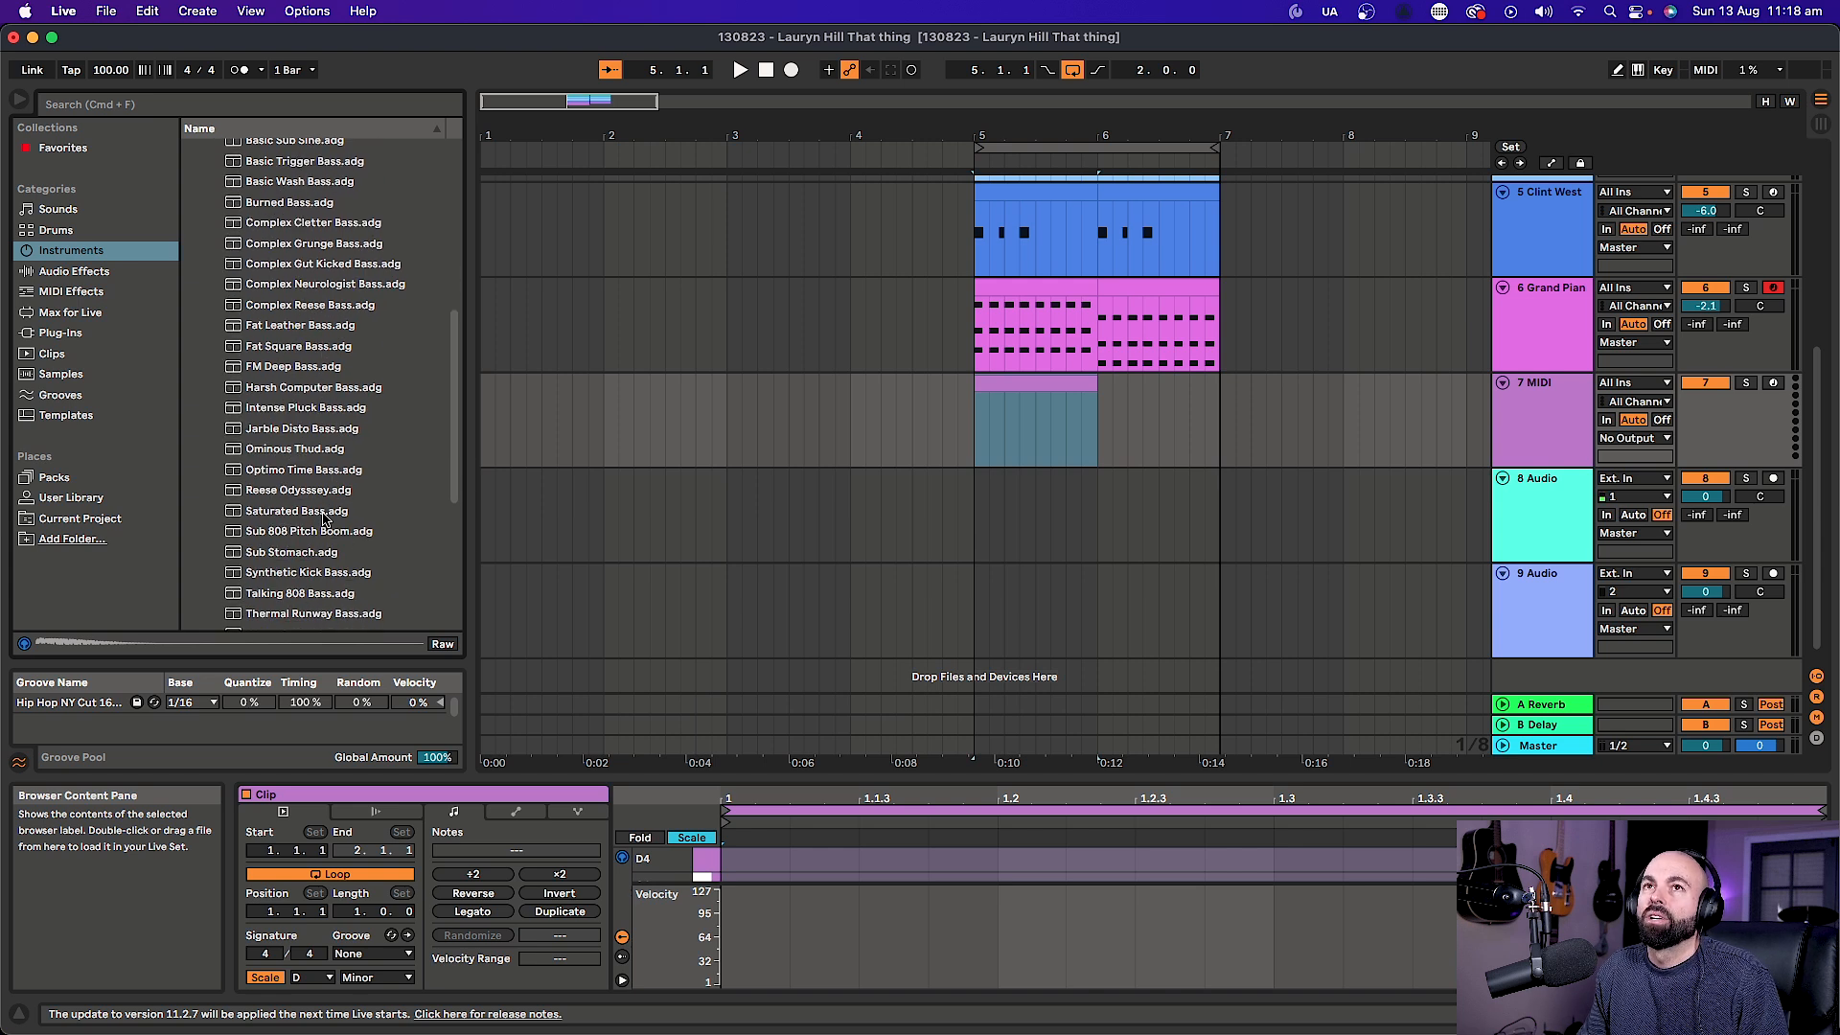
pyautogui.scroll(-1, 324, 518)
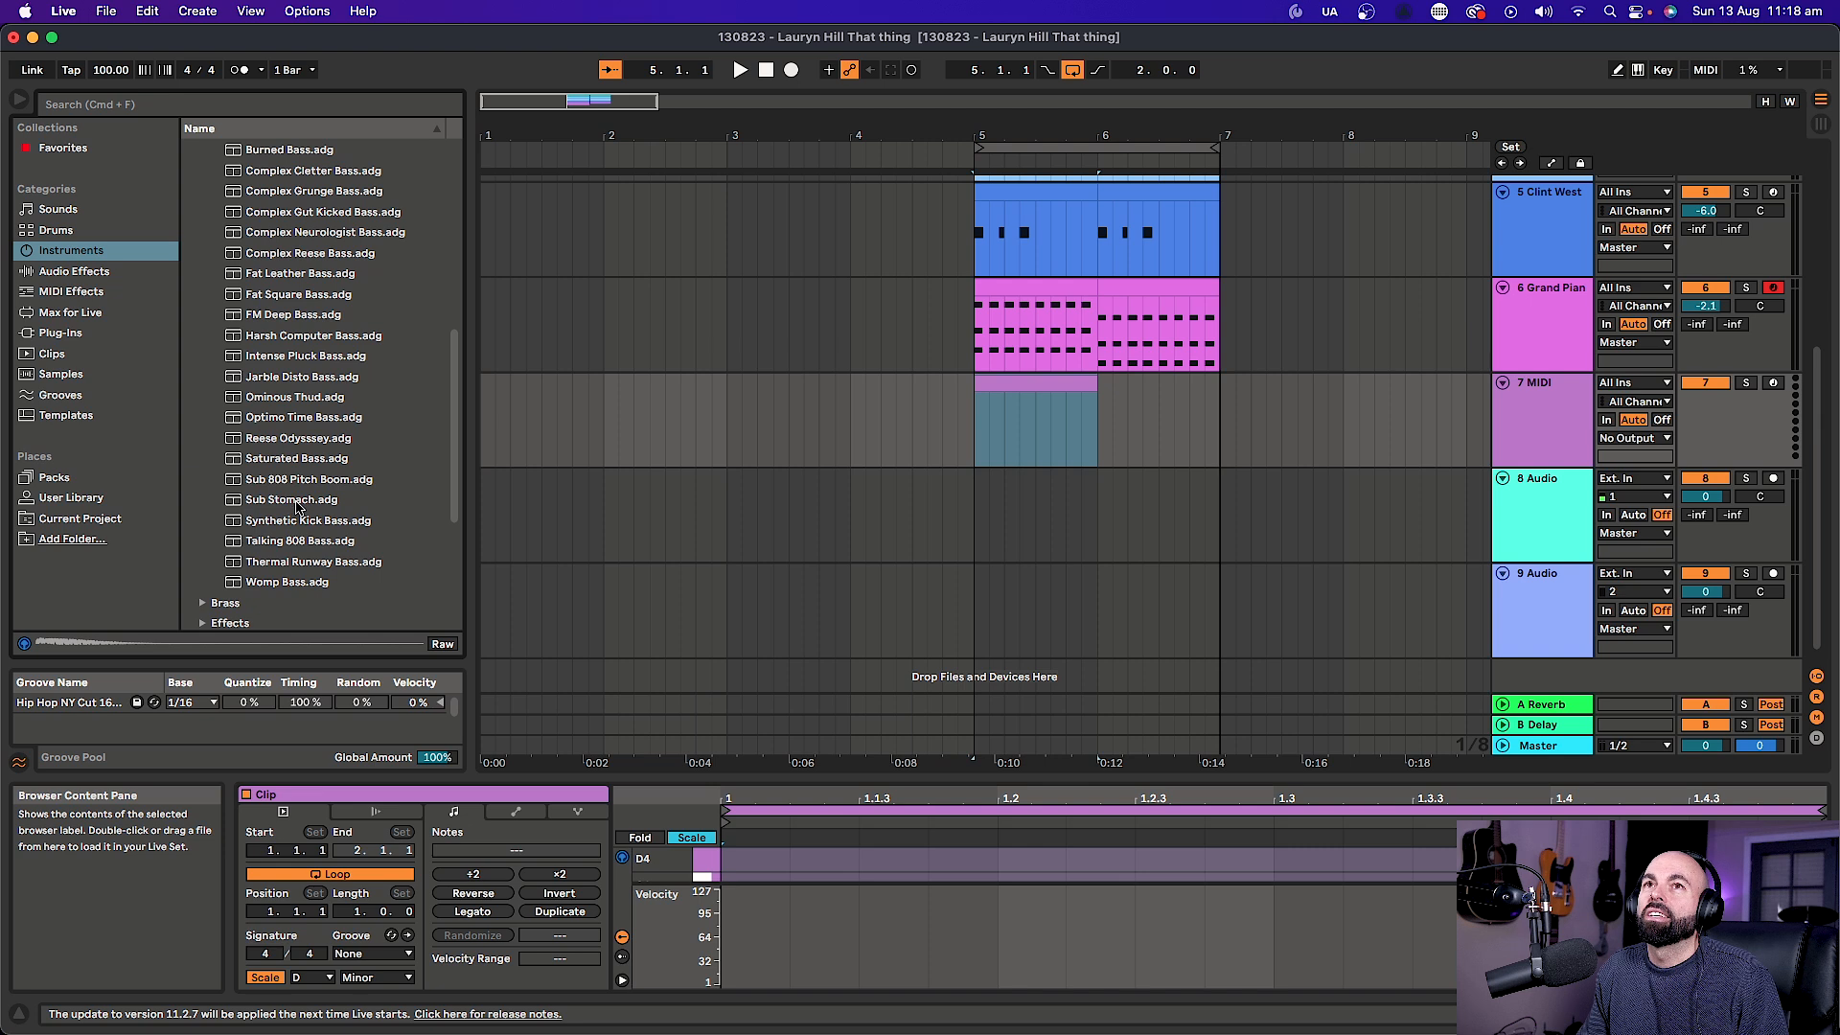
pyautogui.scroll(4, 331, 570)
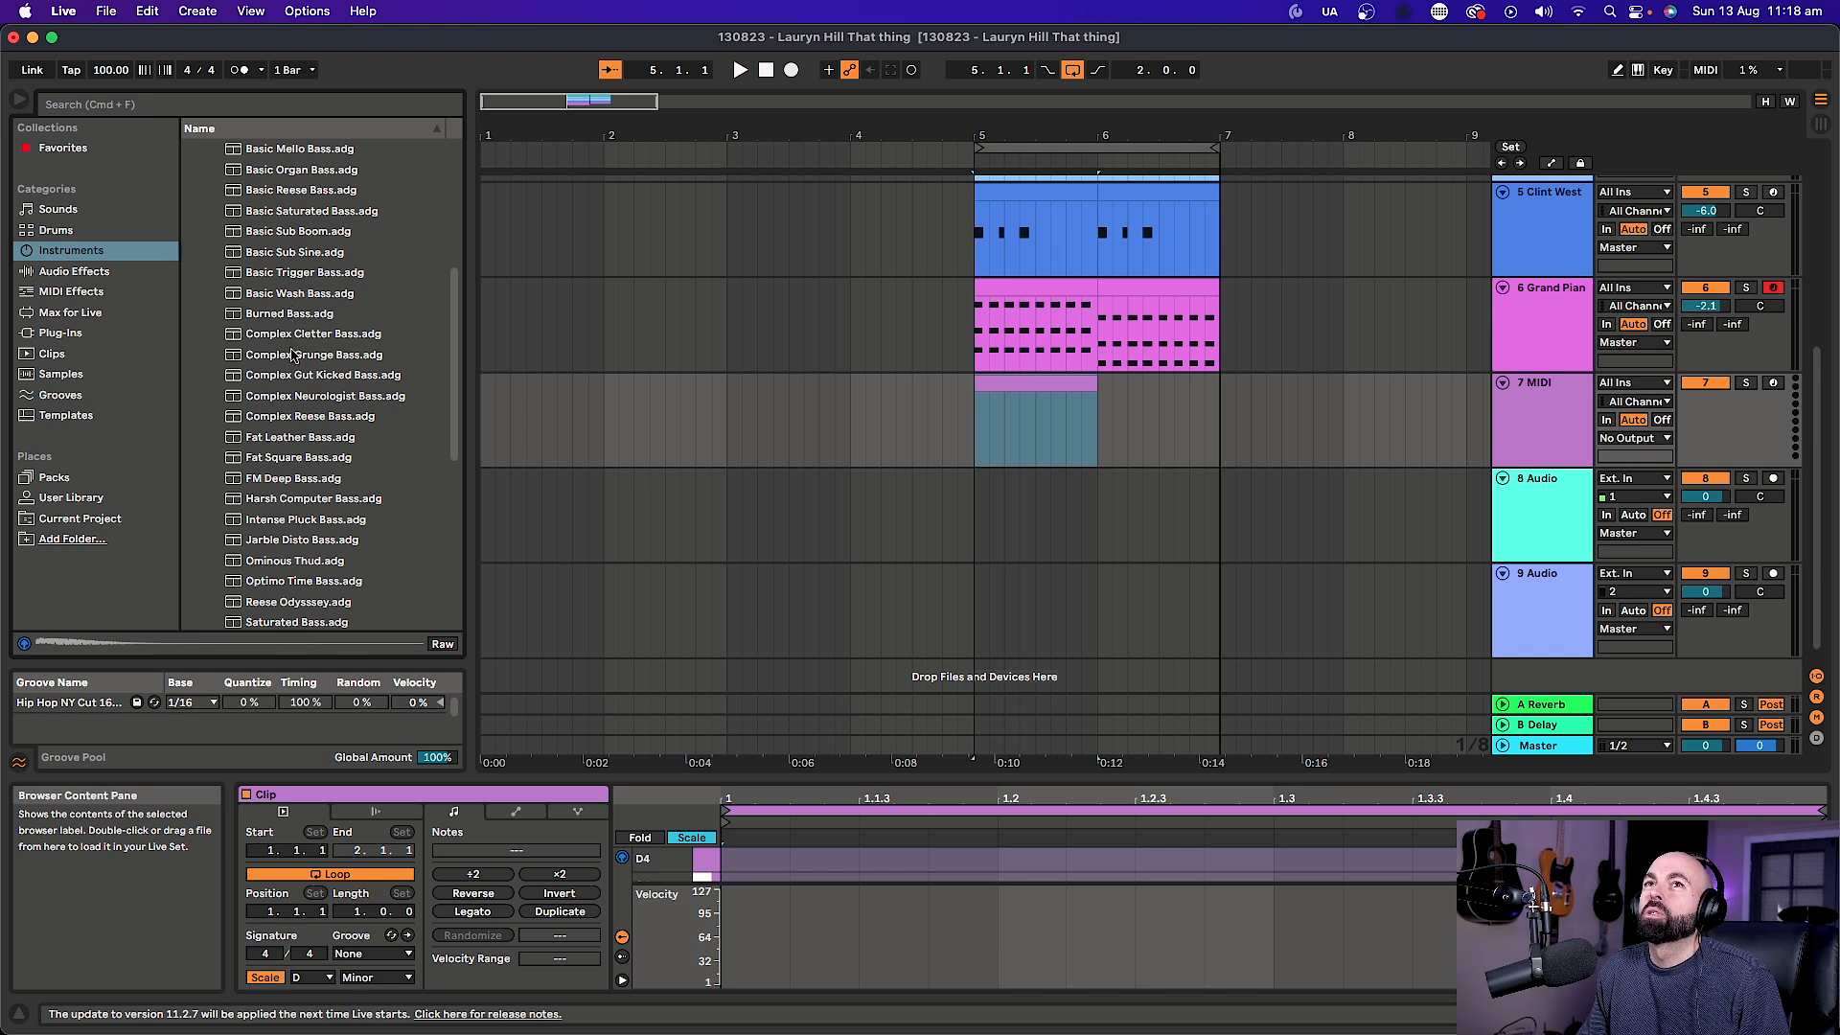
pyautogui.scroll(-2, 292, 358)
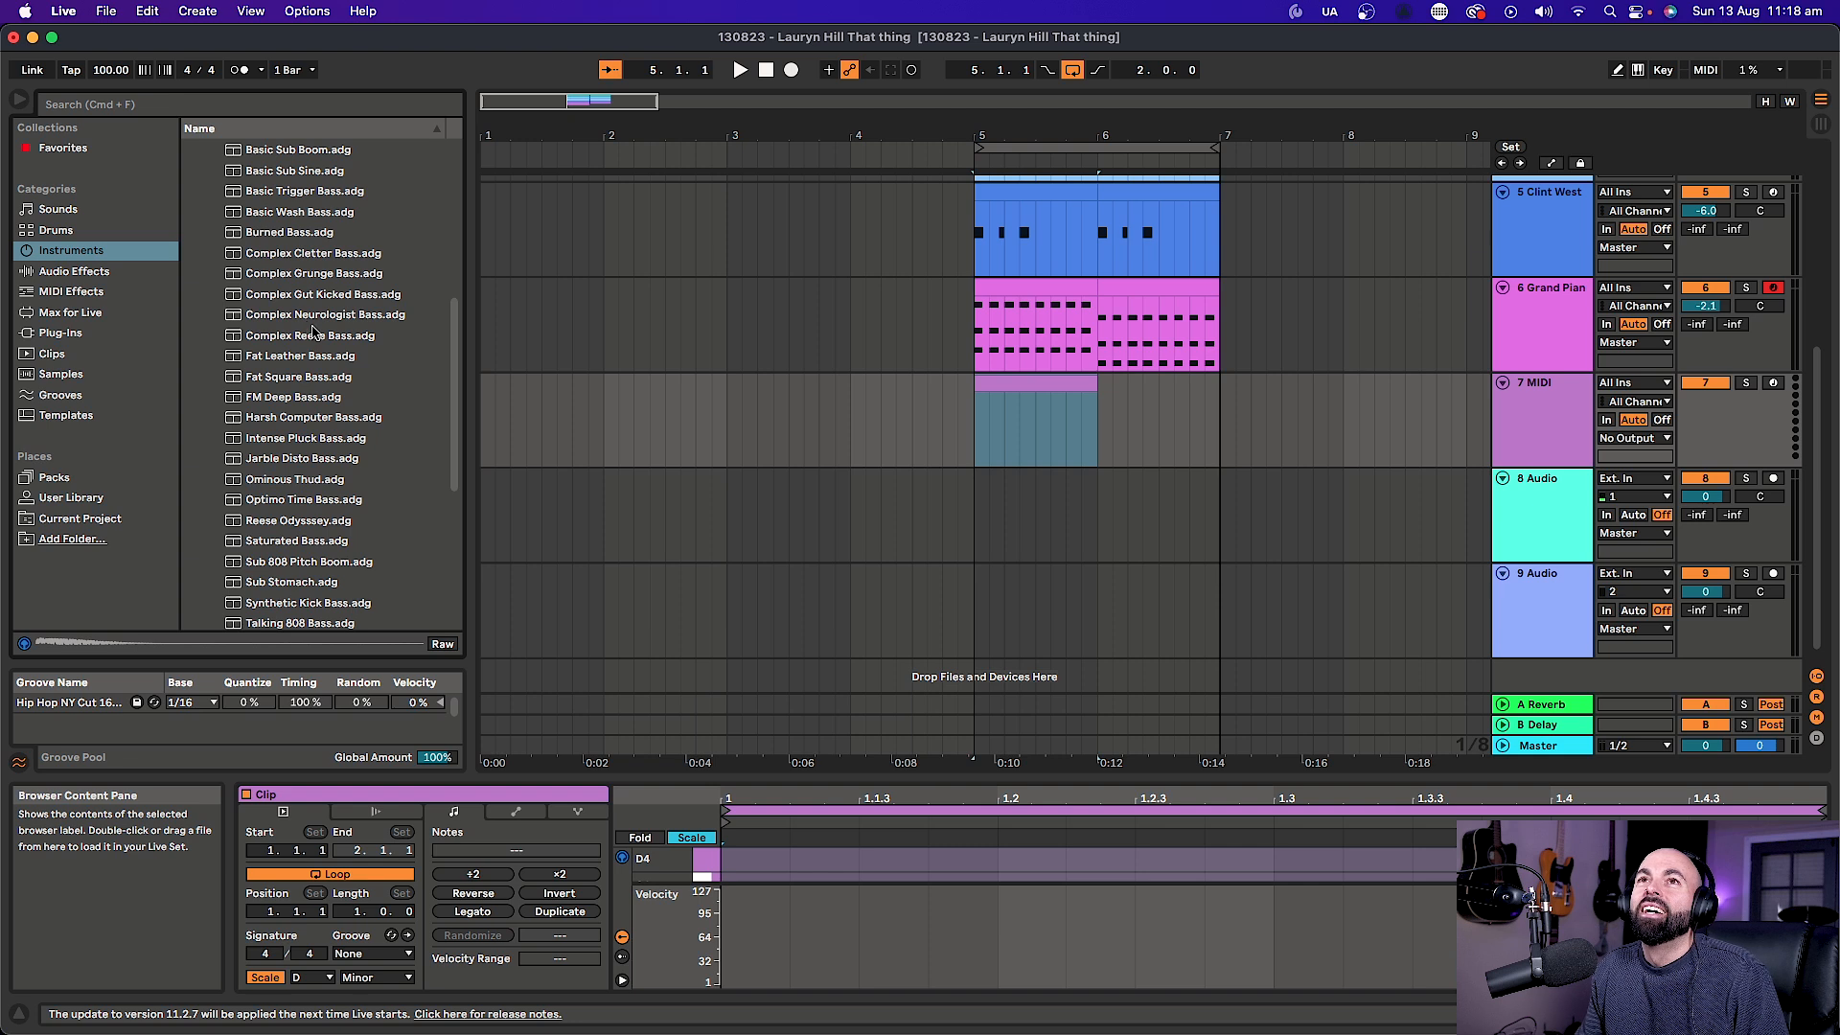
pyautogui.scroll(-2, 308, 340)
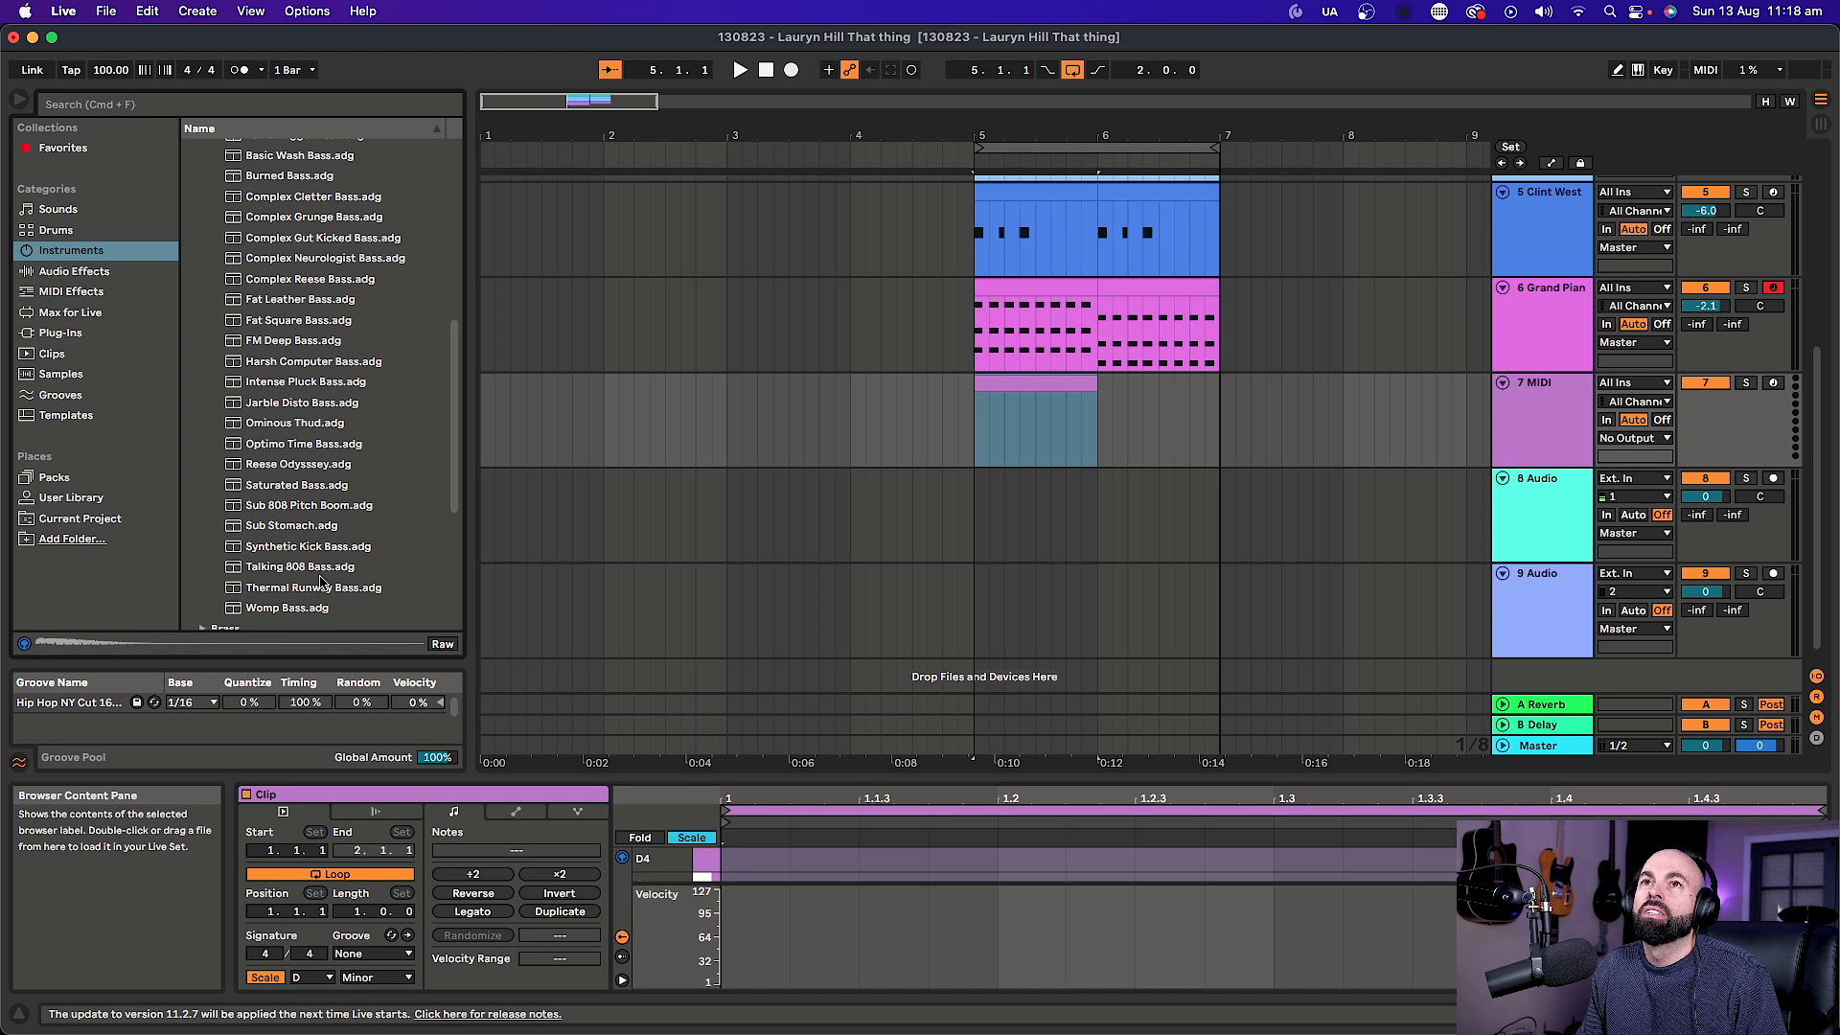
pyautogui.scroll(1, 321, 584)
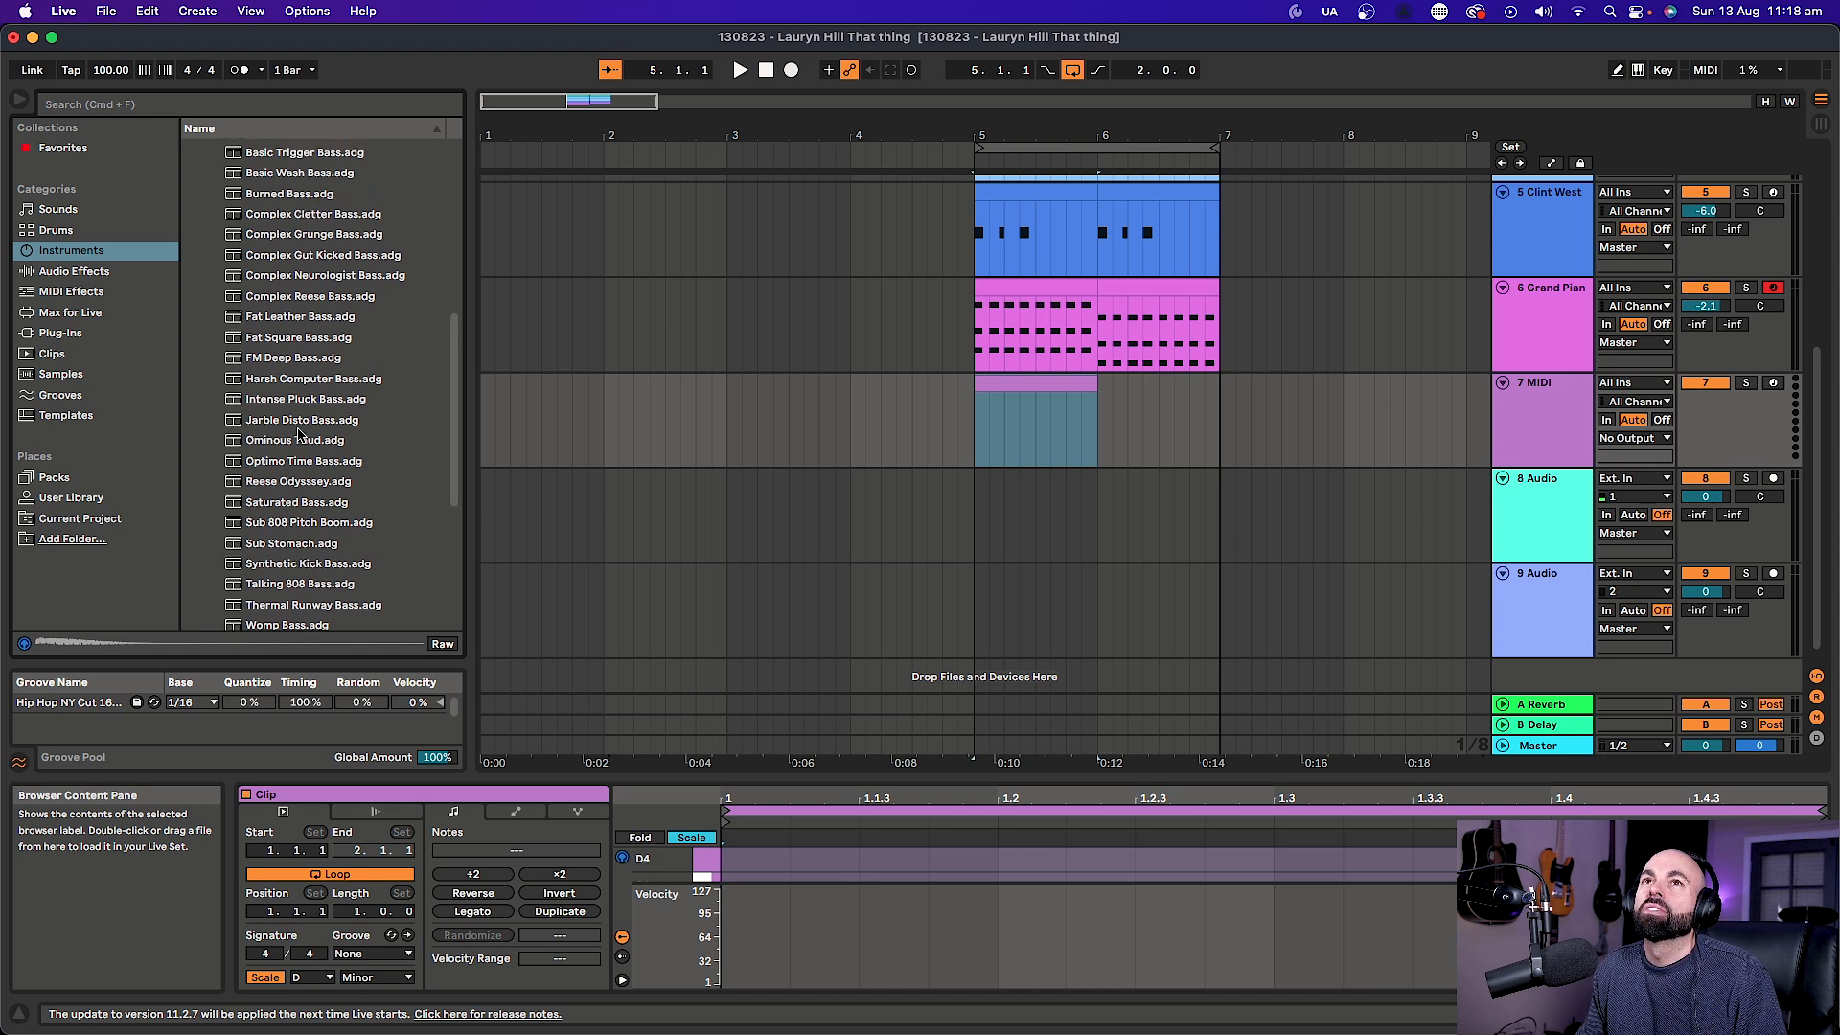
pyautogui.scroll(2, 298, 430)
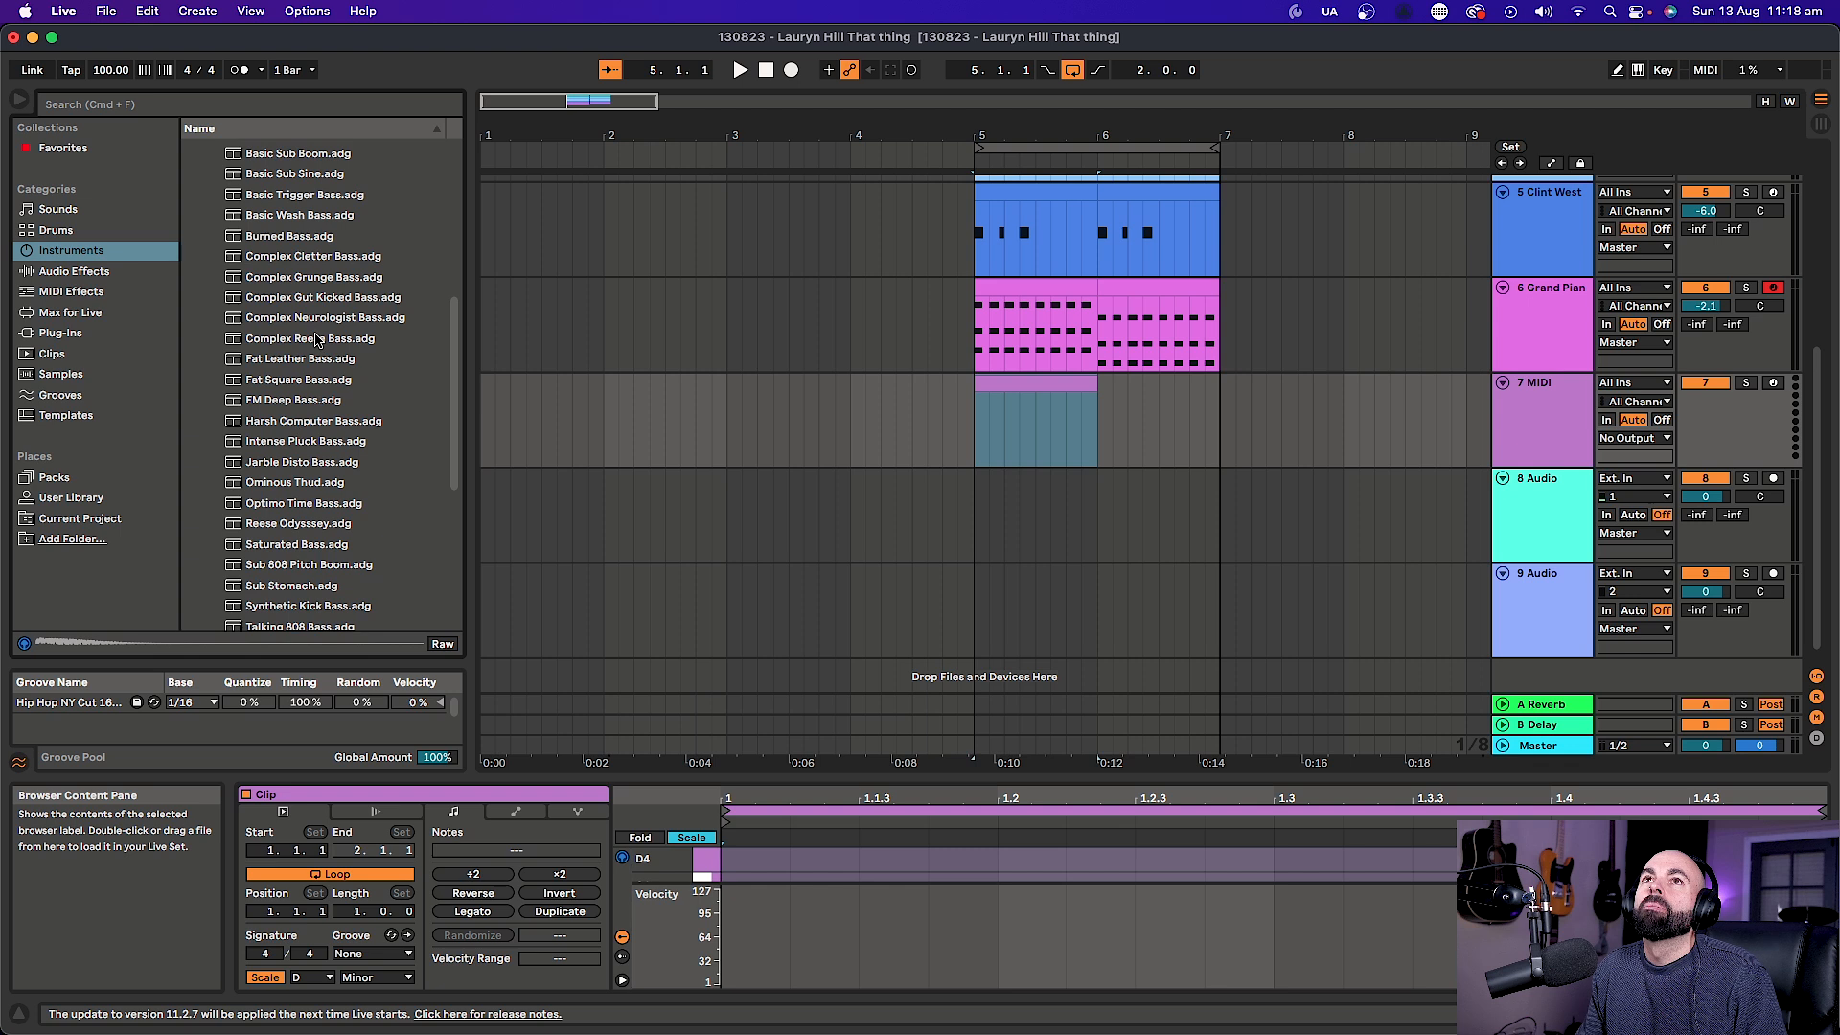
# Audition the Complex Grunge, Complex Cletter, Complex Gut Kicked and Complex Reese bass presets.
pyautogui.click(317, 277)
pyautogui.click(316, 257)
pyautogui.click(321, 279)
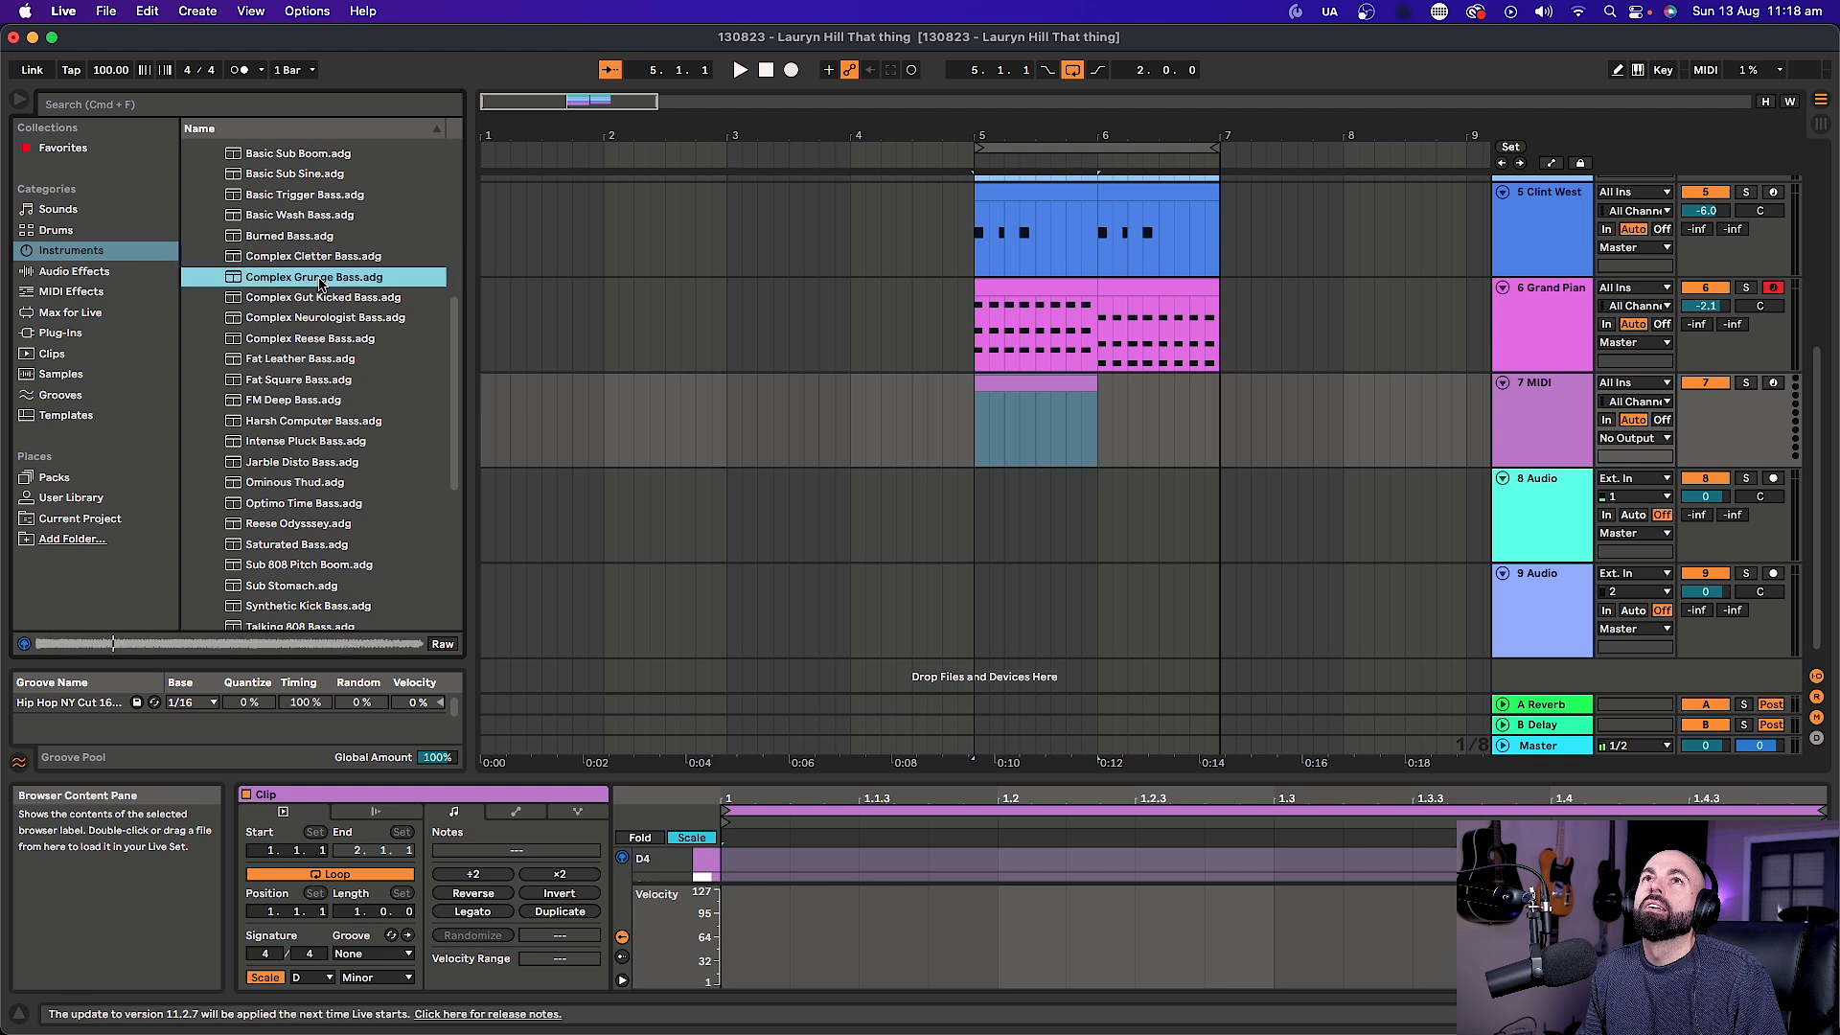
pyautogui.click(320, 300)
pyautogui.click(323, 340)
# Compare a few Basic bass presets, load Basic Electric Drive Bass onto MIDI track 7 and arm the track.
pyautogui.scroll(7, 323, 340)
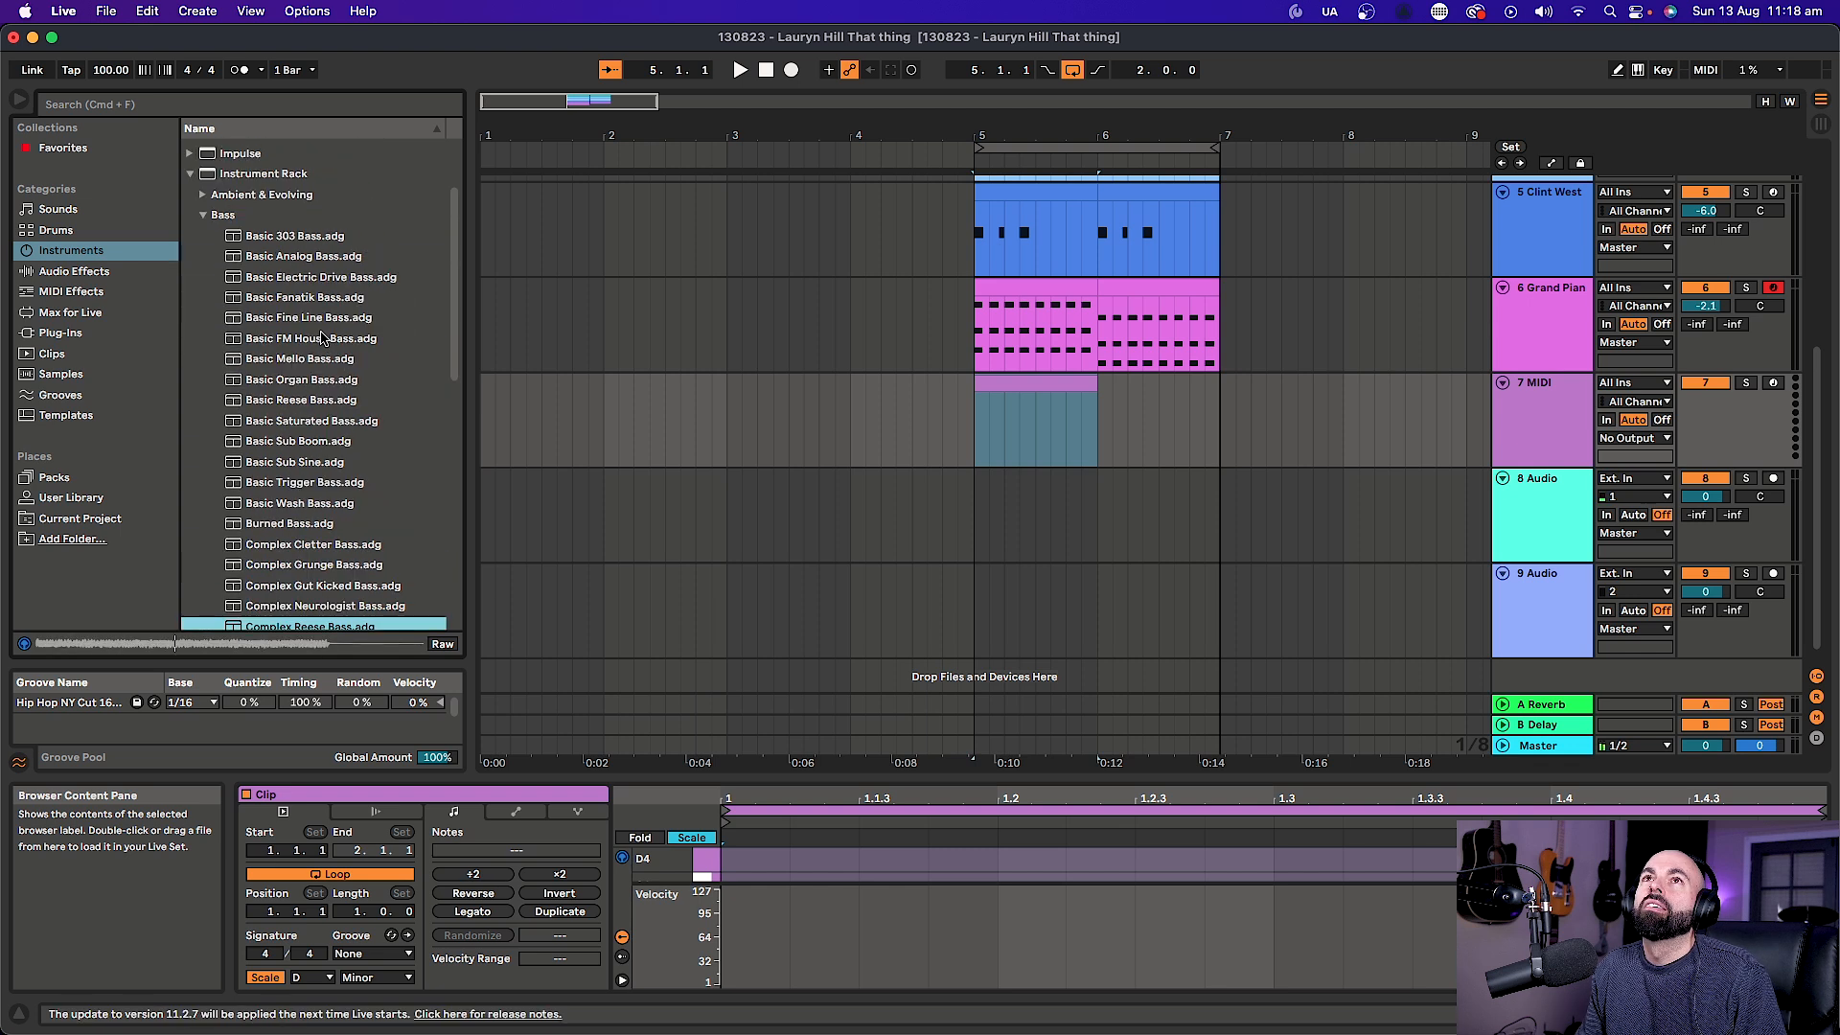
pyautogui.click(323, 320)
pyautogui.click(321, 280)
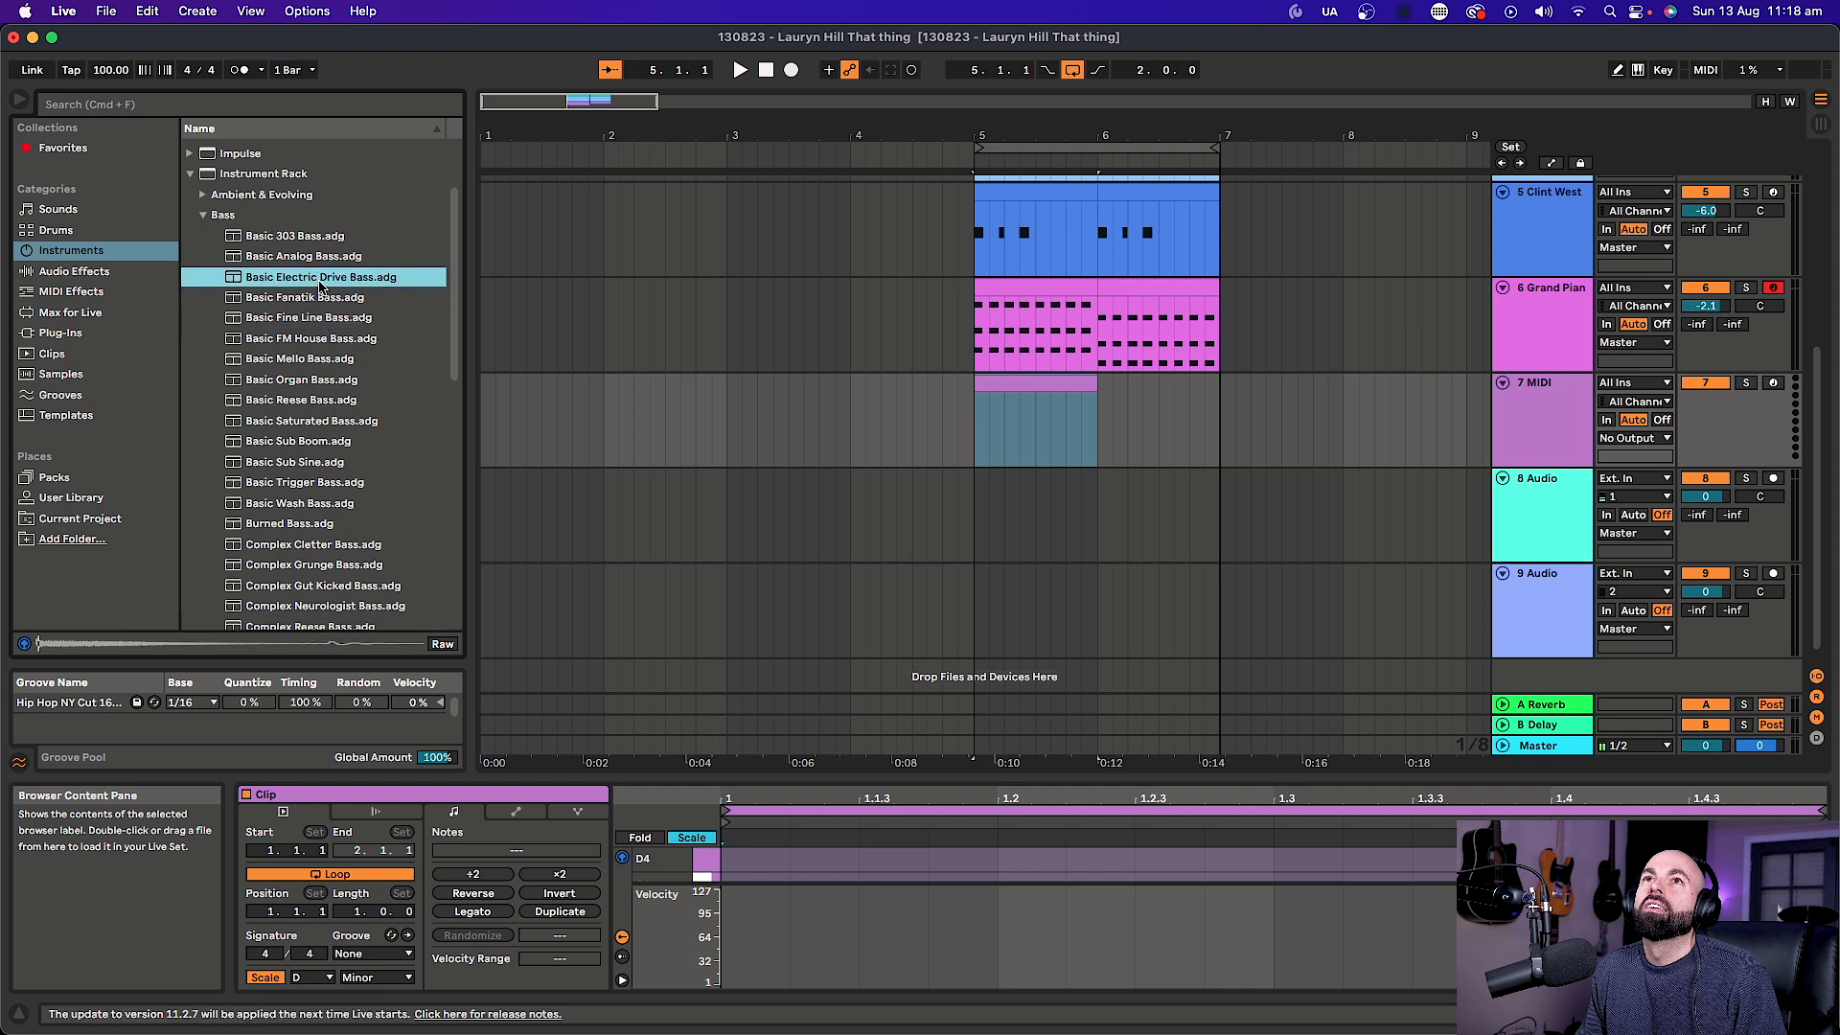
pyautogui.click(315, 259)
pyautogui.click(312, 278)
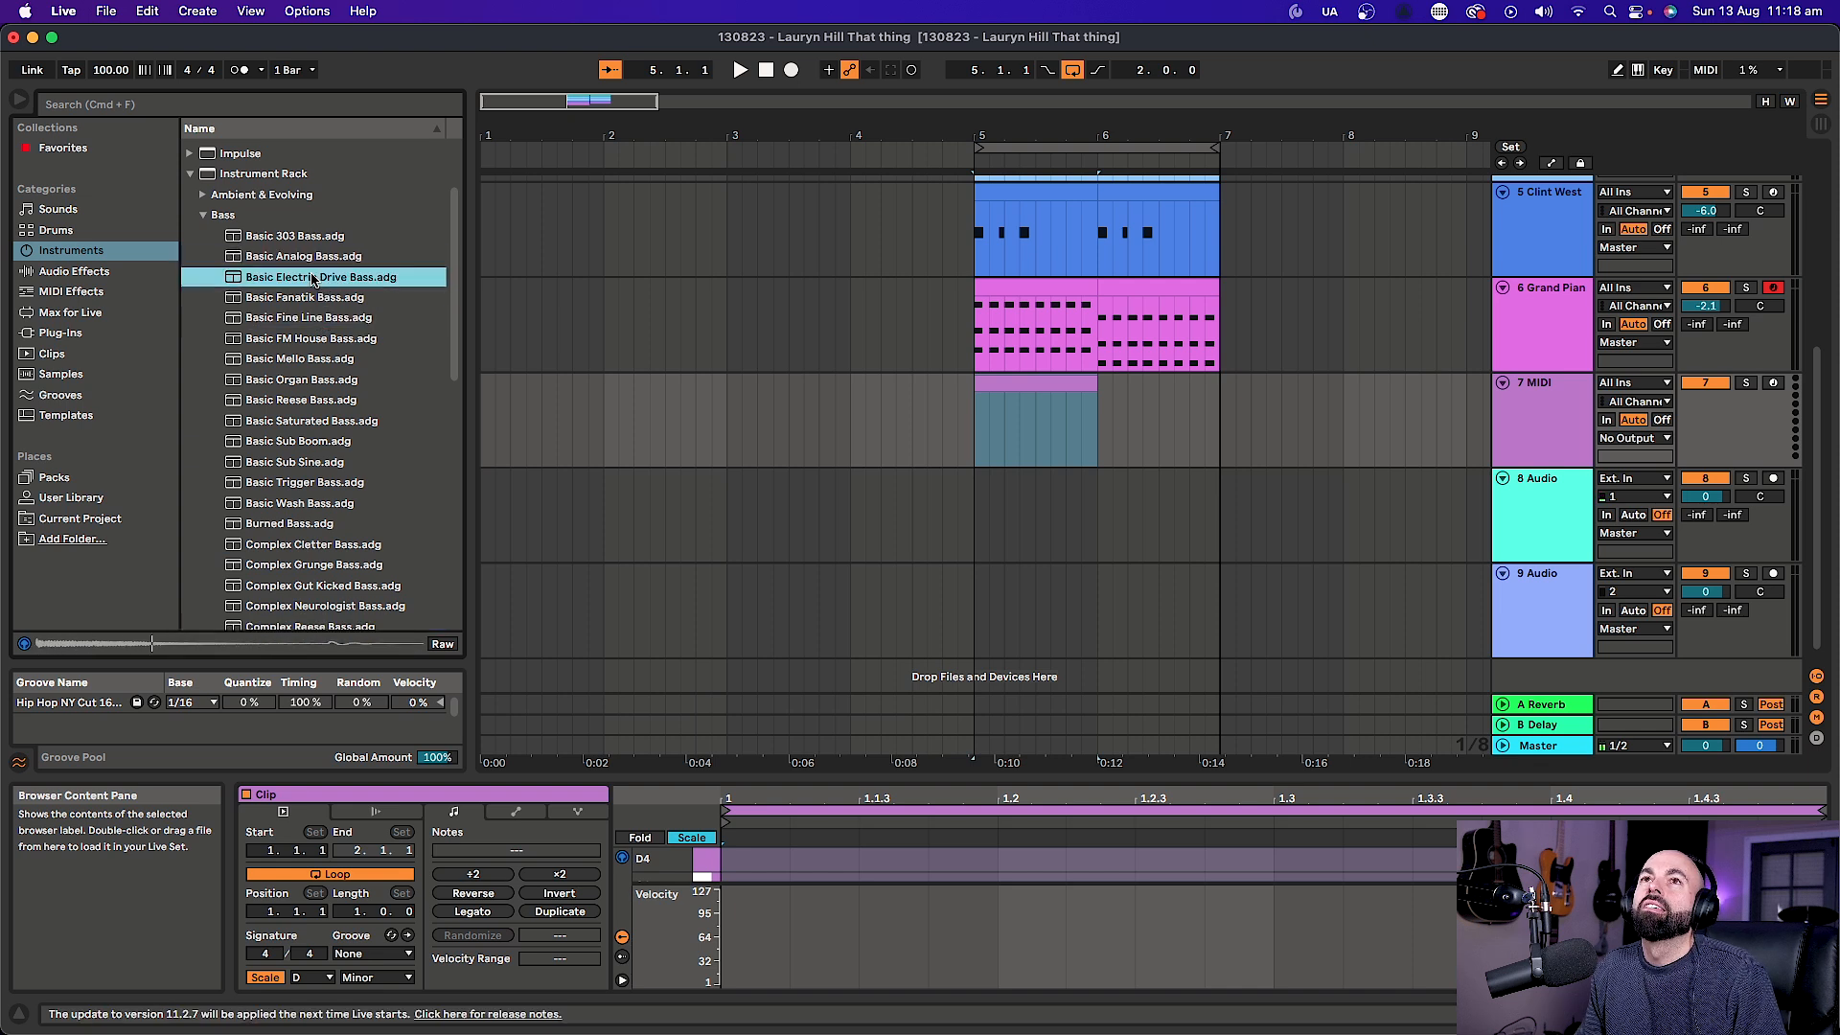
pyautogui.doubleClick(313, 277)
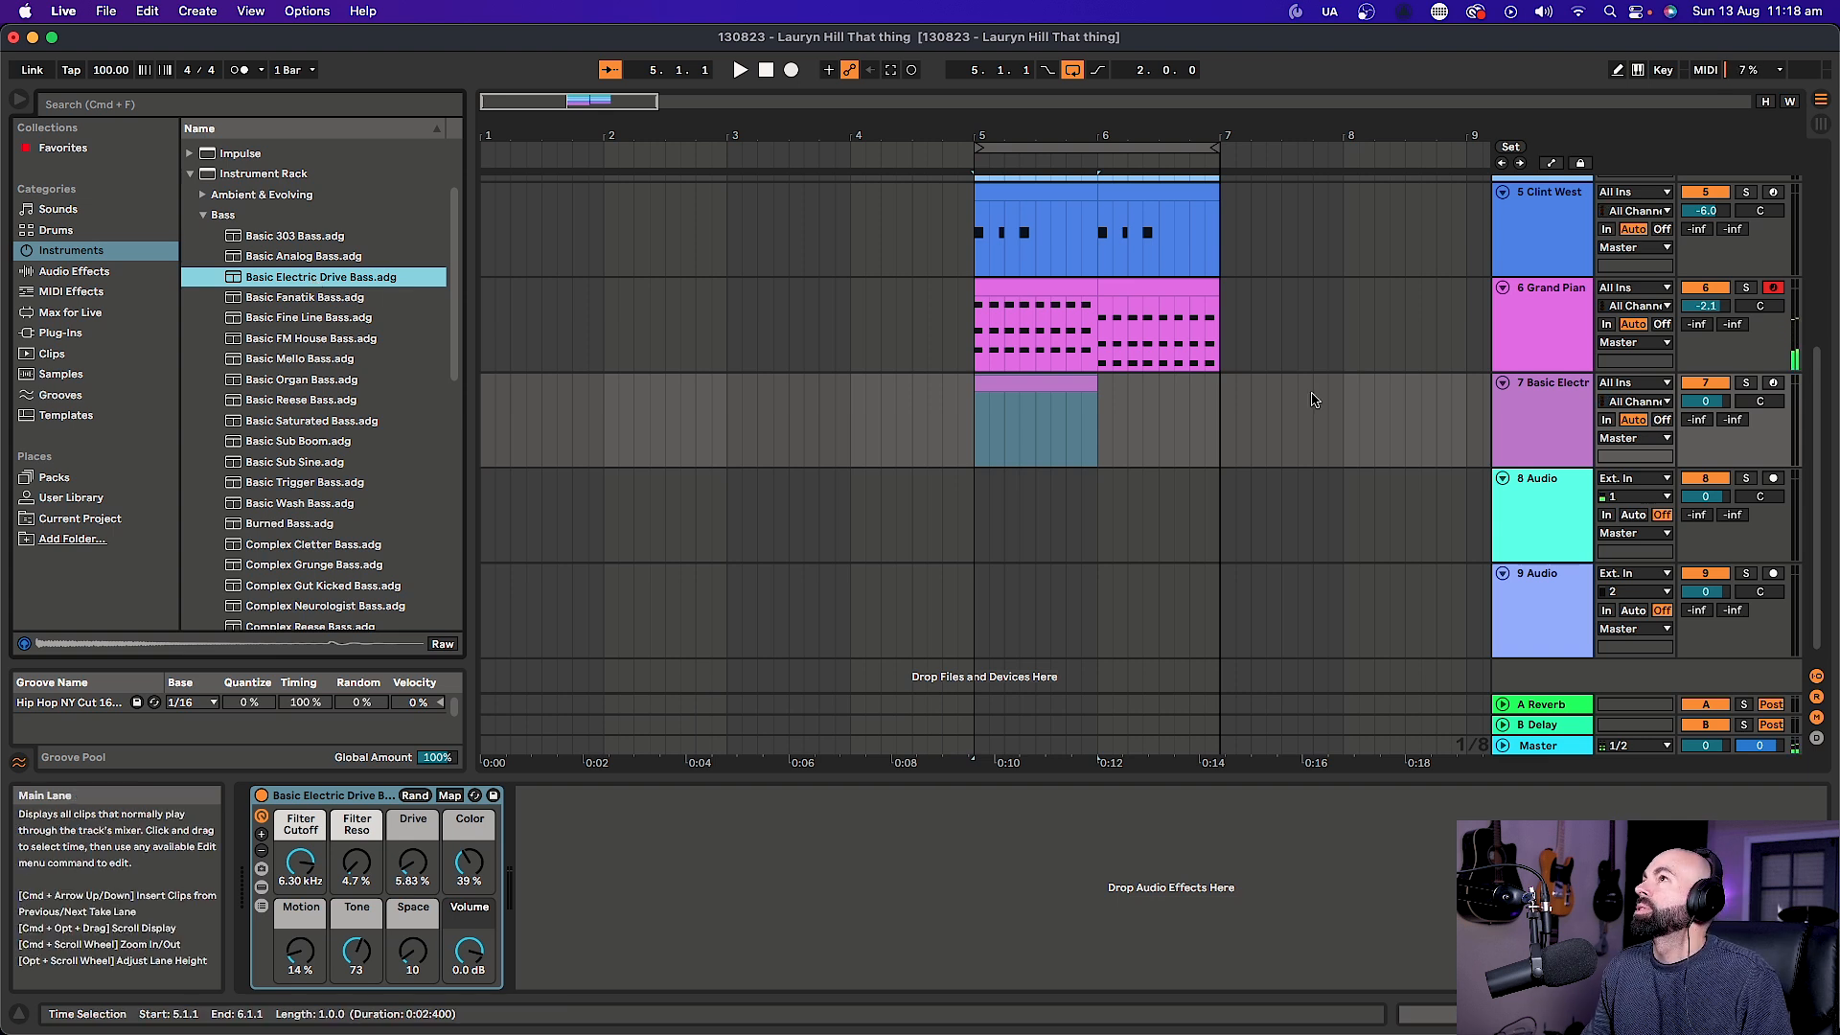
pyautogui.click(1772, 385)
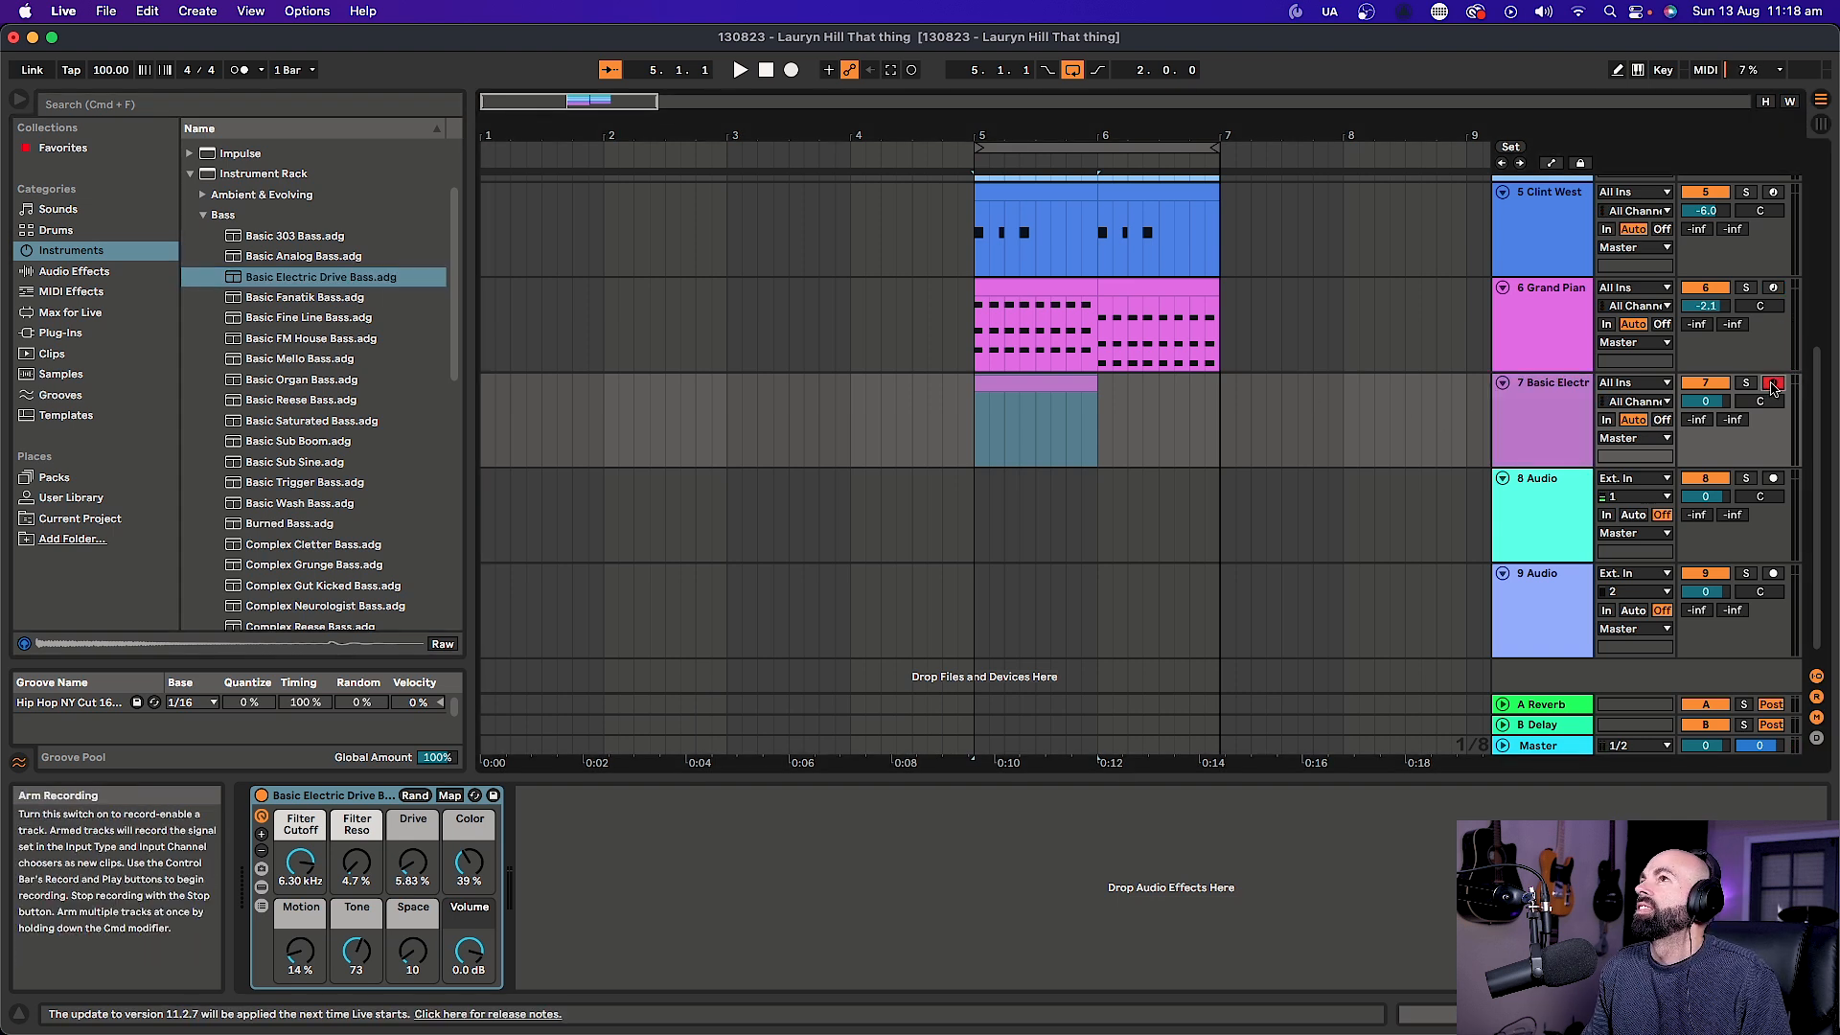
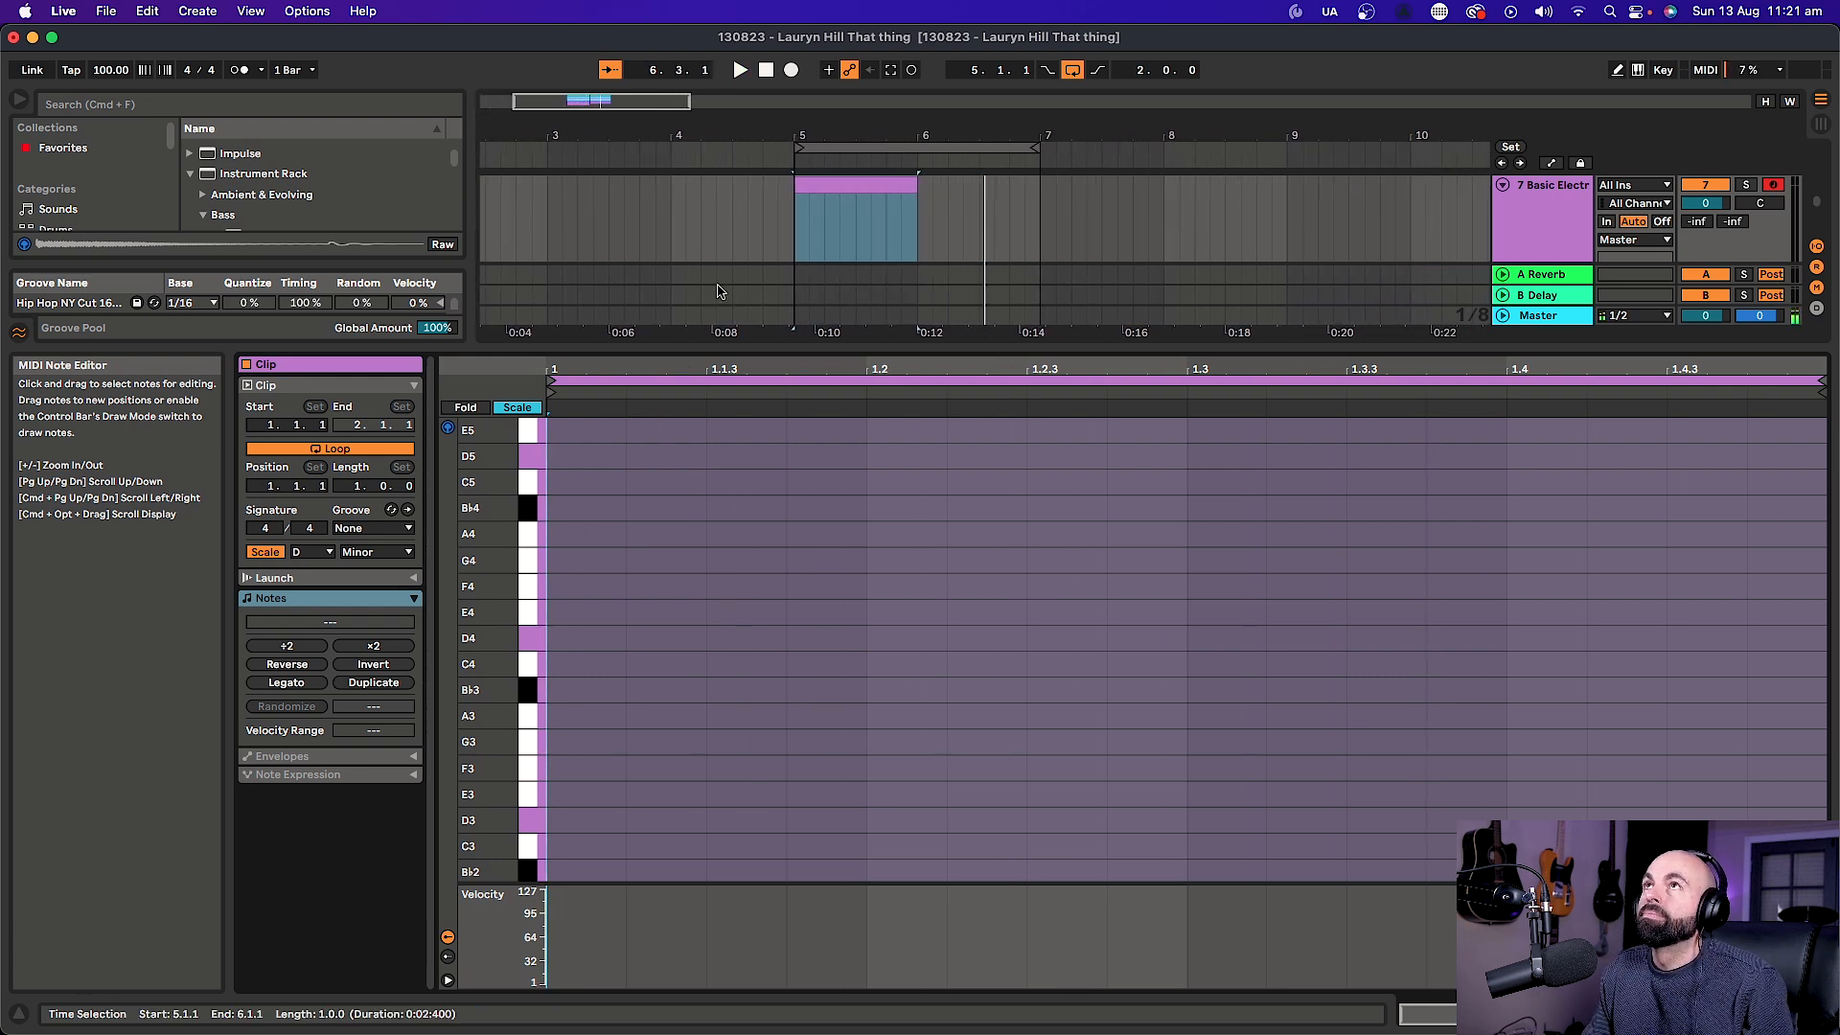
# With a 1/16 grid, add sixteenth notes A0 at 1.1.1, E1 at 1.1.4 and A1 at 1.2.3 to the bass clip.
pyautogui.rightClick(724, 614)
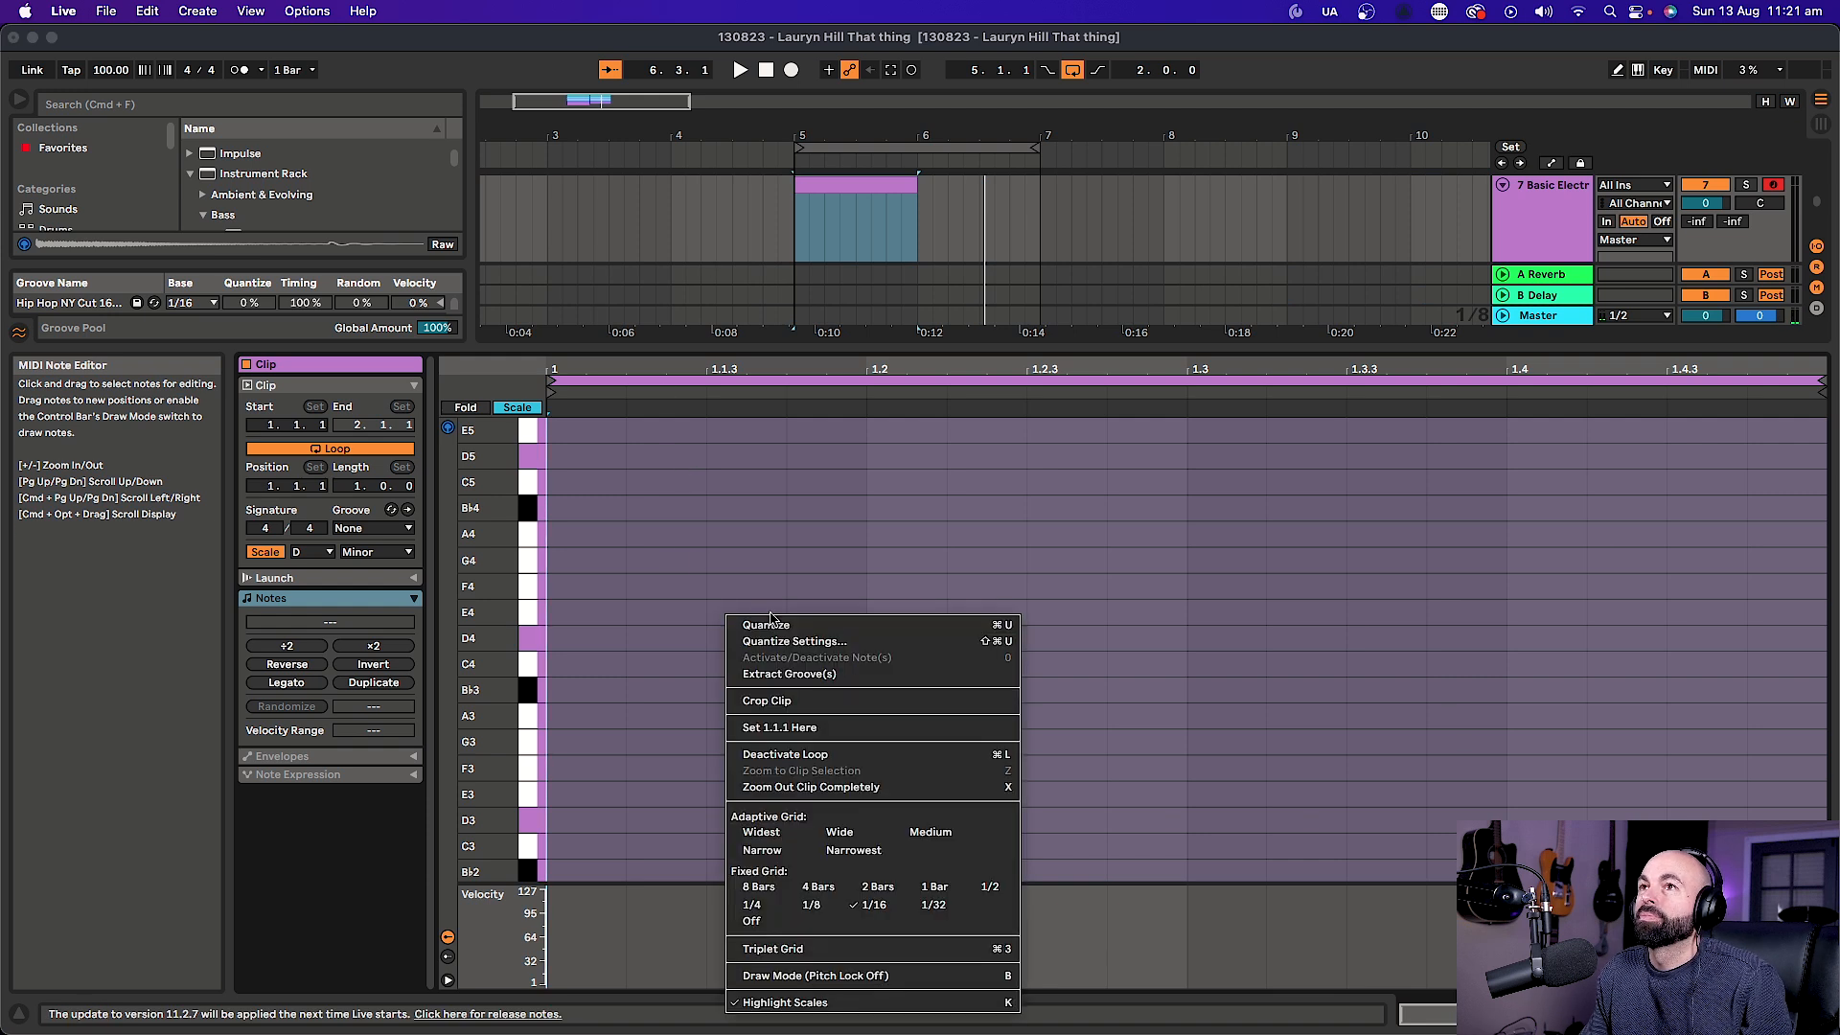
pyautogui.click(882, 905)
pyautogui.scroll(-10, 599, 776)
pyautogui.scroll(2, 599, 776)
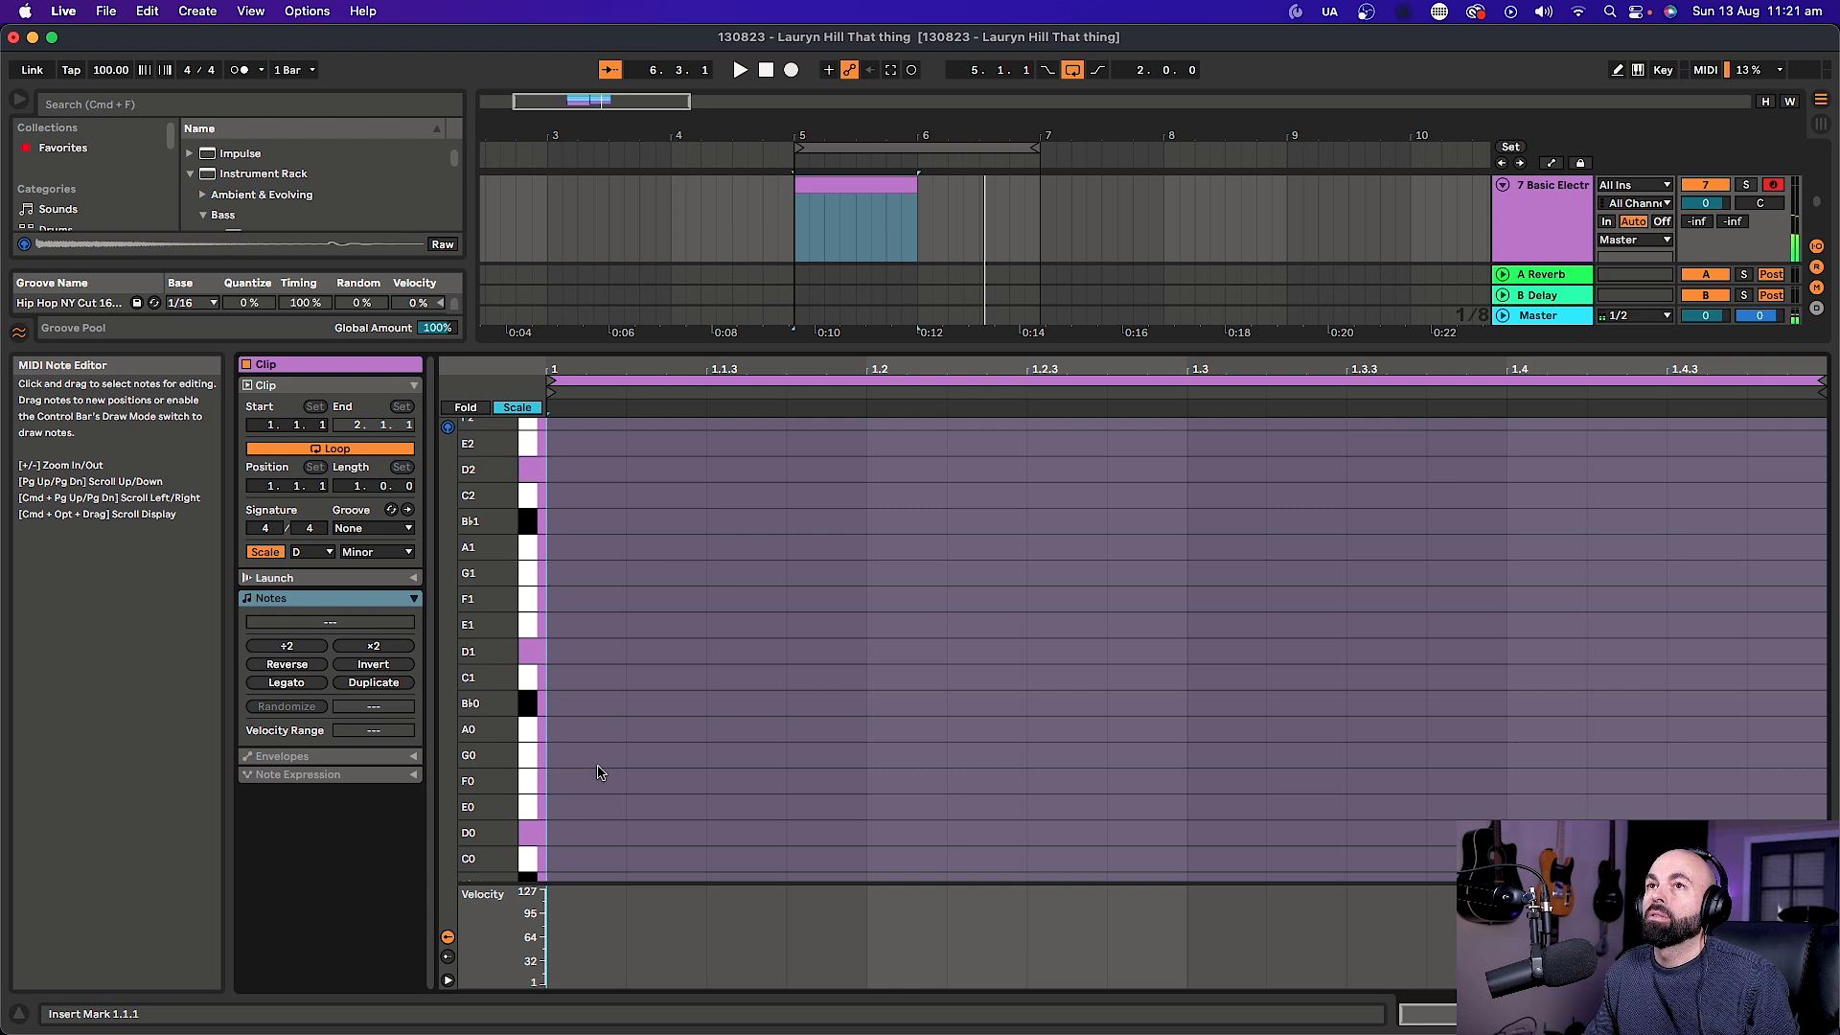
pyautogui.doubleClick(588, 736)
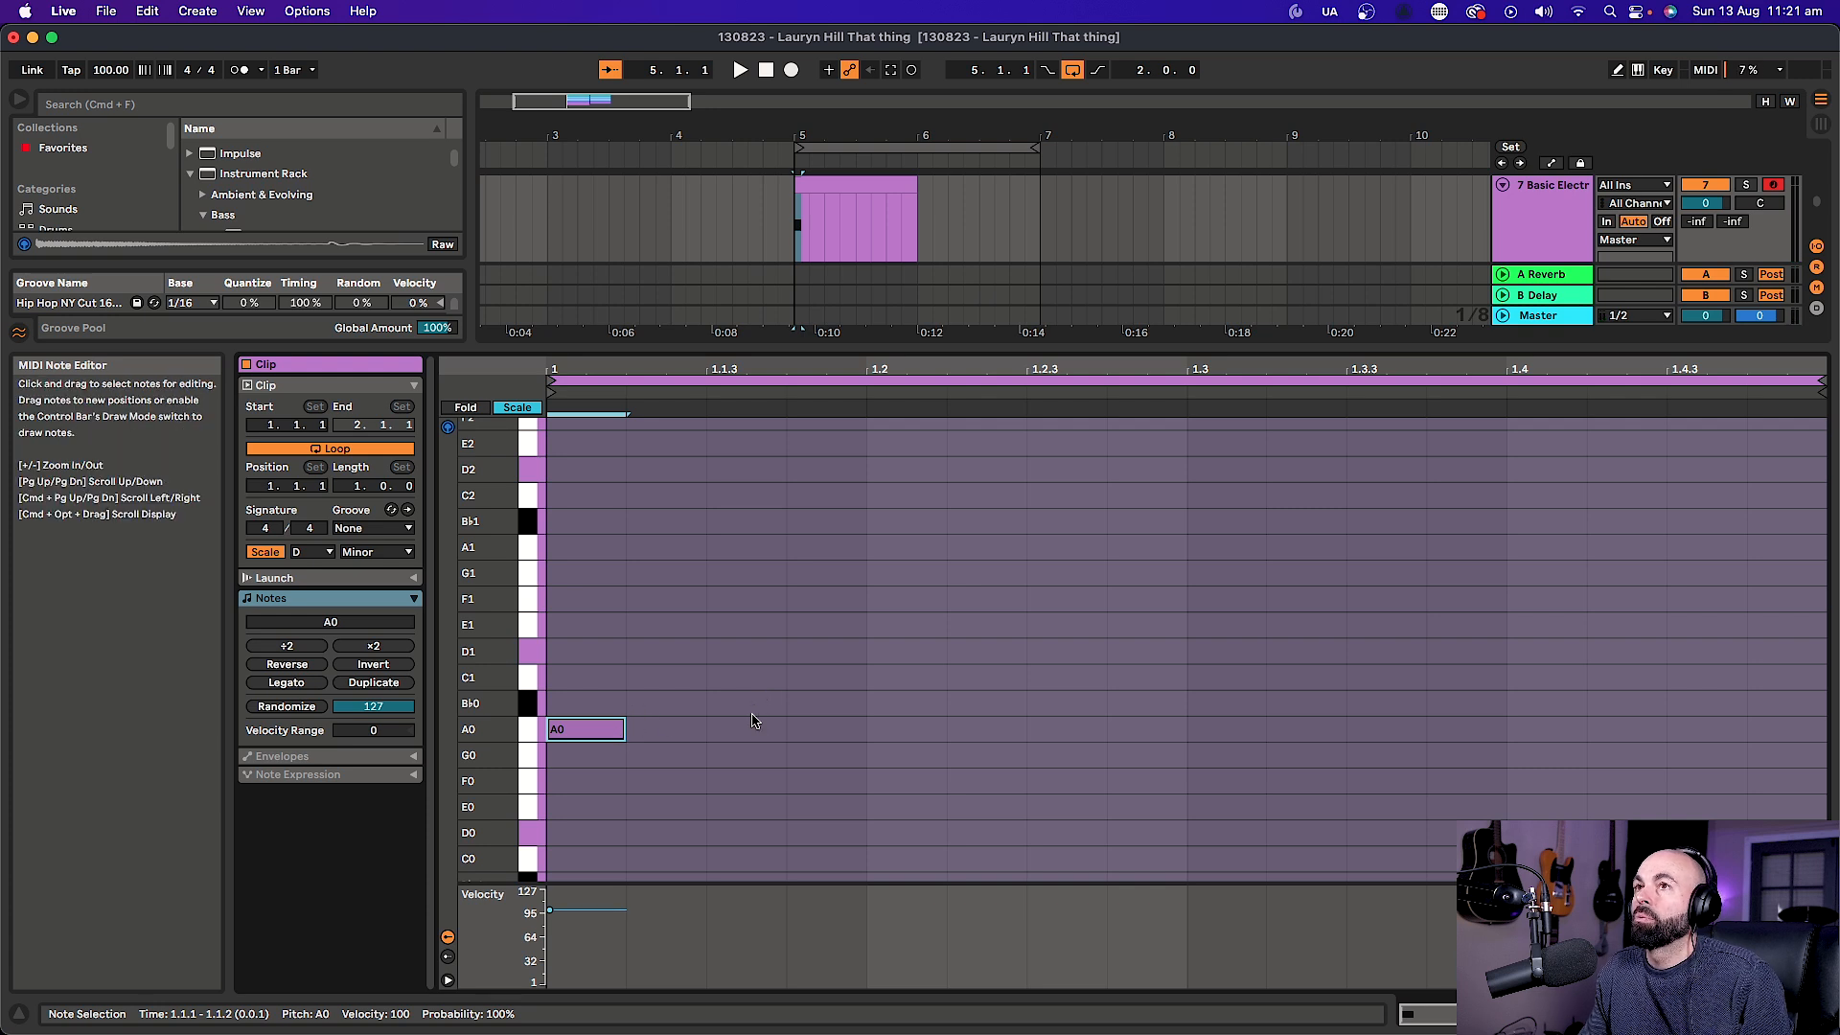
pyautogui.doubleClick(827, 624)
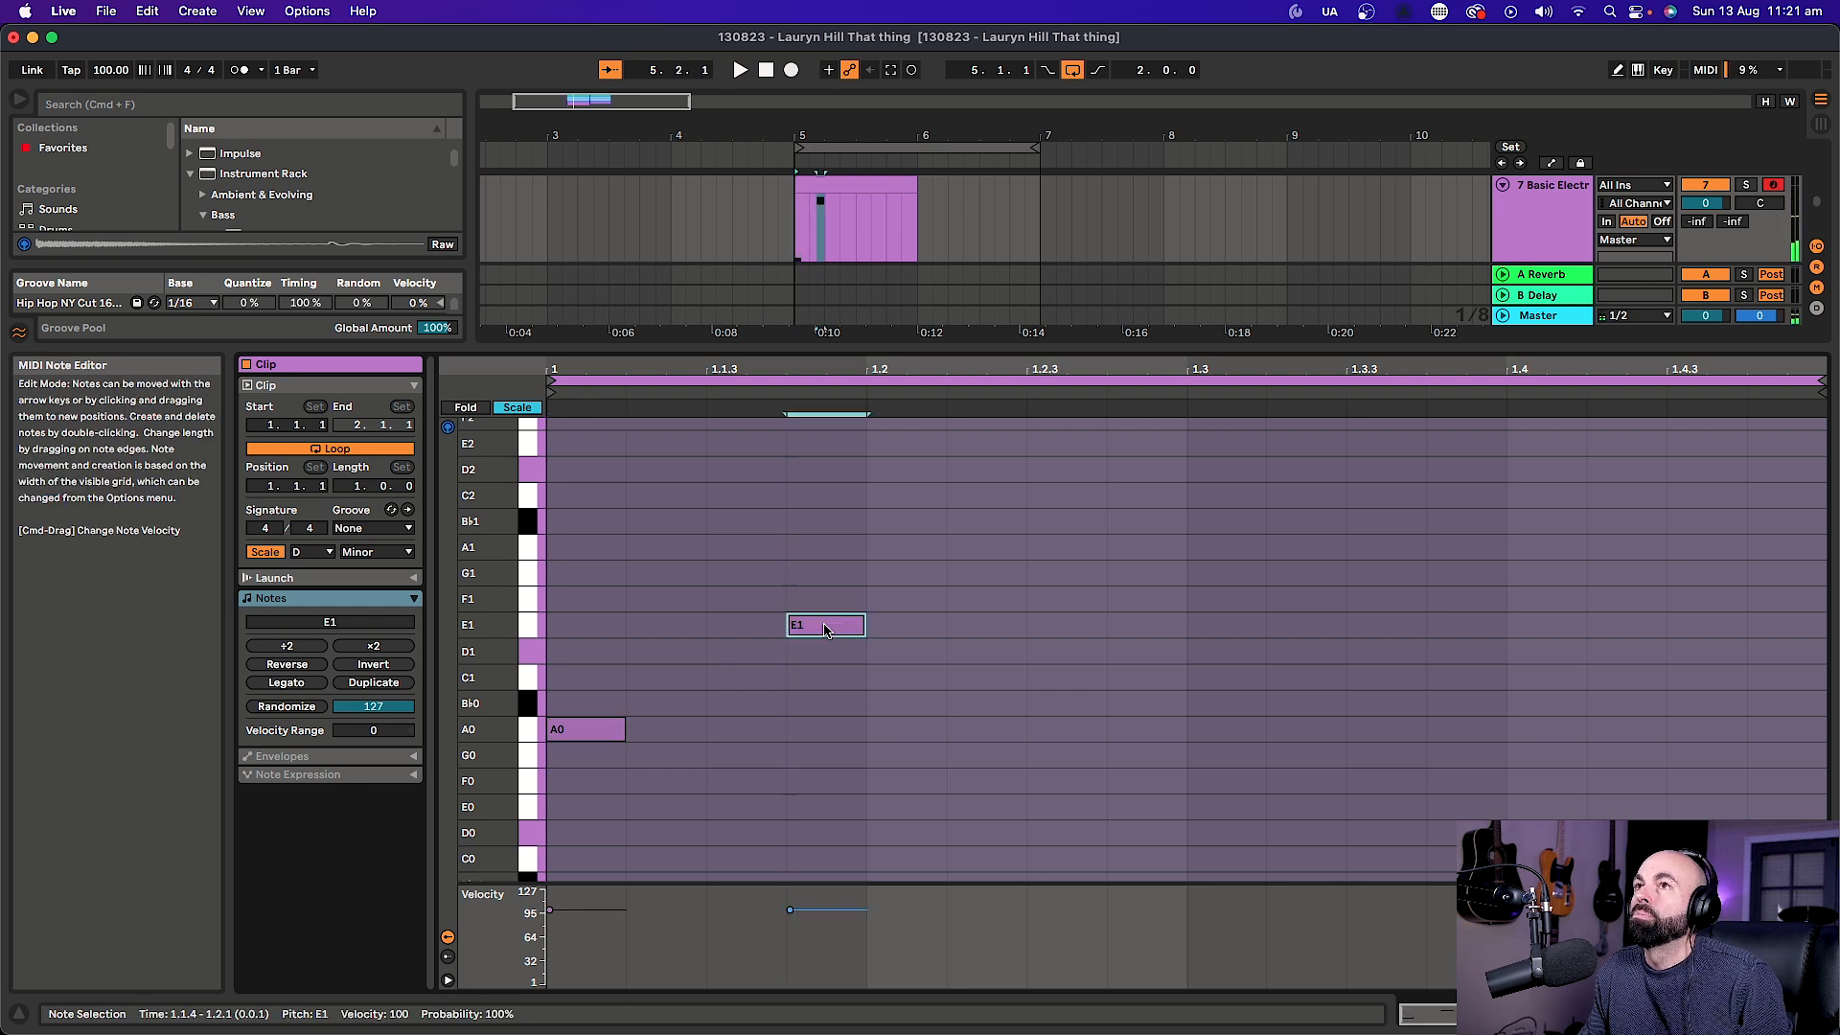
pyautogui.press('space')
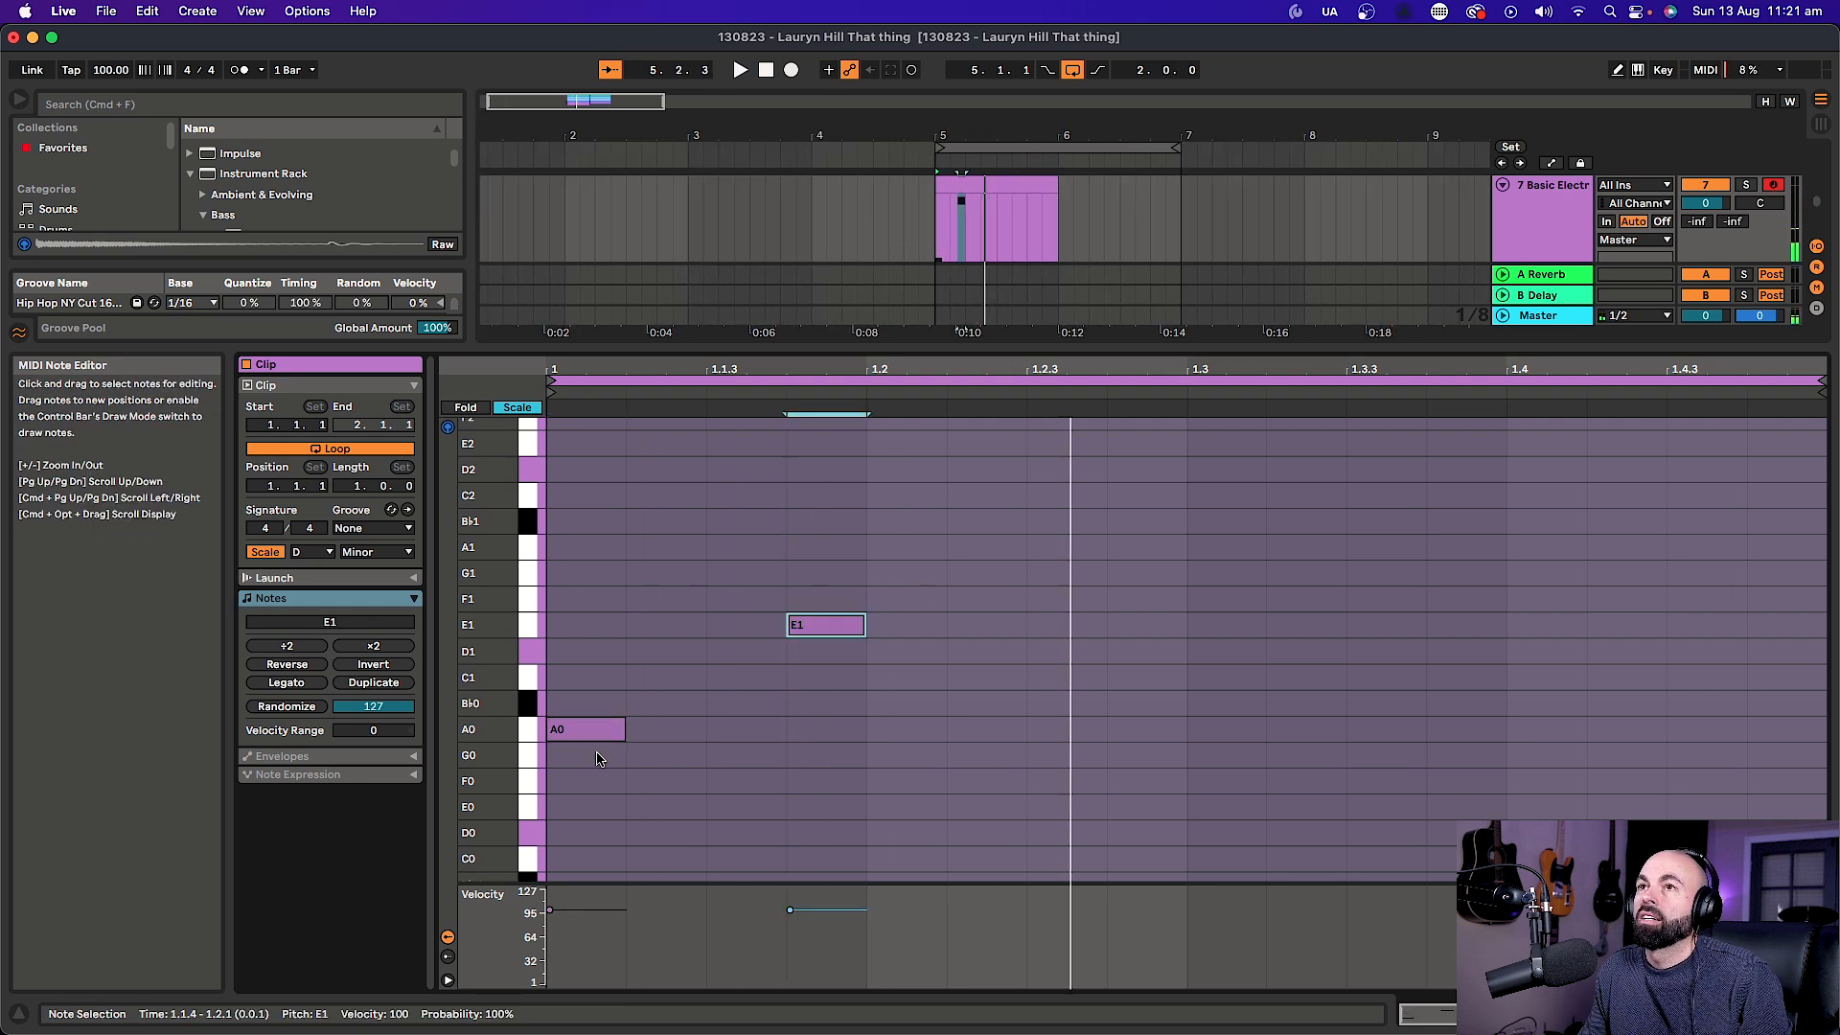
pyautogui.doubleClick(1054, 546)
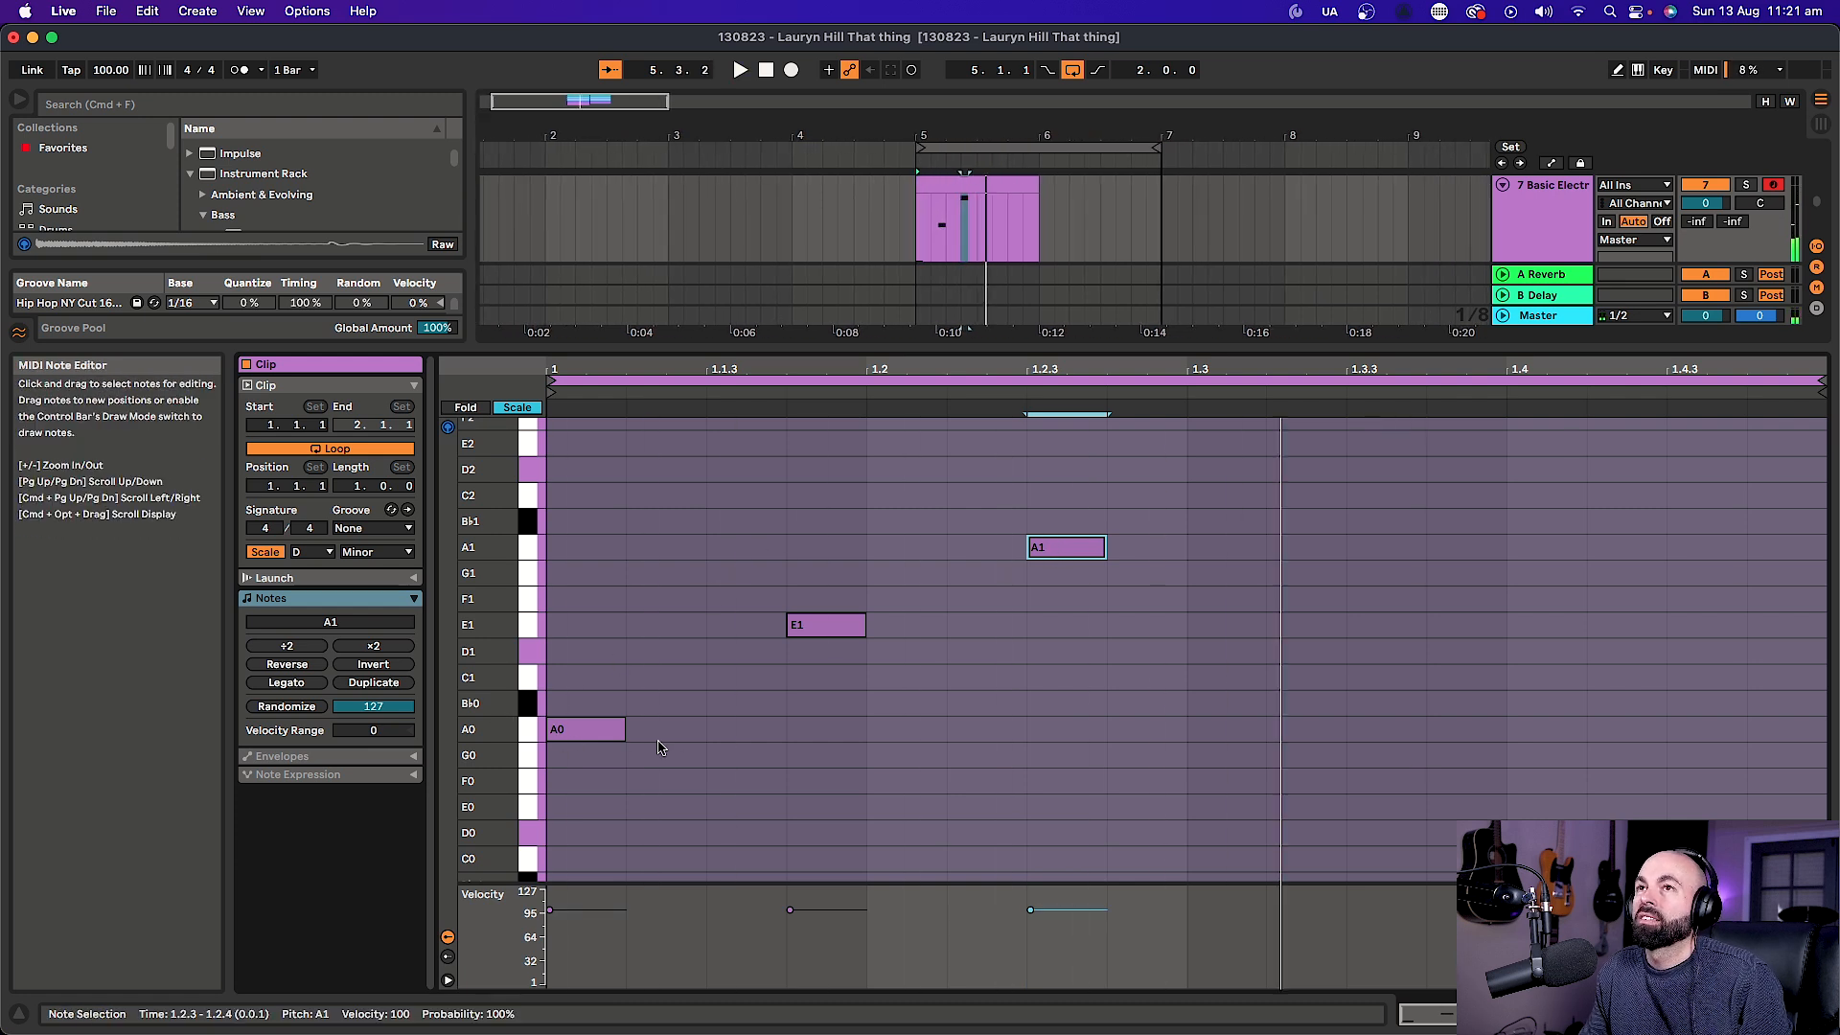
# Lengthen the A0 bass note to about 1.1.3, E1 to just past 1.2.2 and A1 to just past 1.2.4, checking by playback.
pyautogui.moveTo(622, 727); pyautogui.dragTo(736, 726)
pyautogui.press('space')
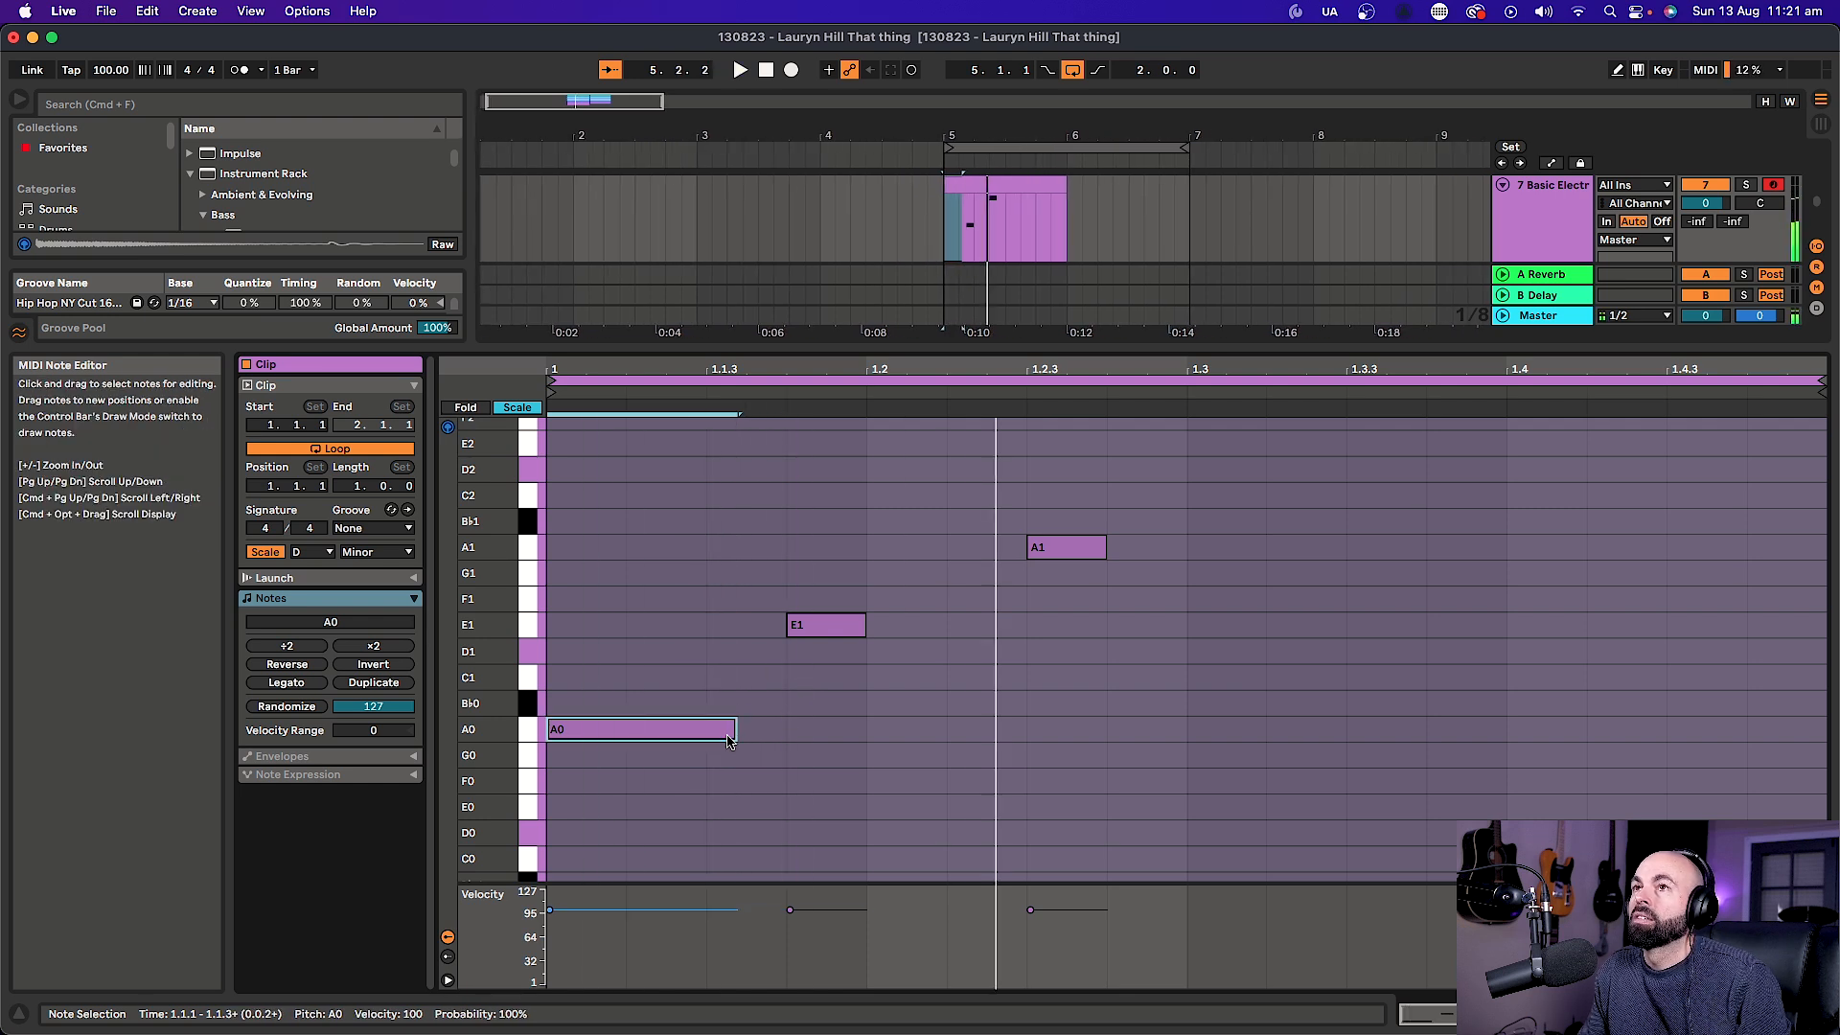
pyautogui.moveTo(733, 729); pyautogui.dragTo(710, 729)
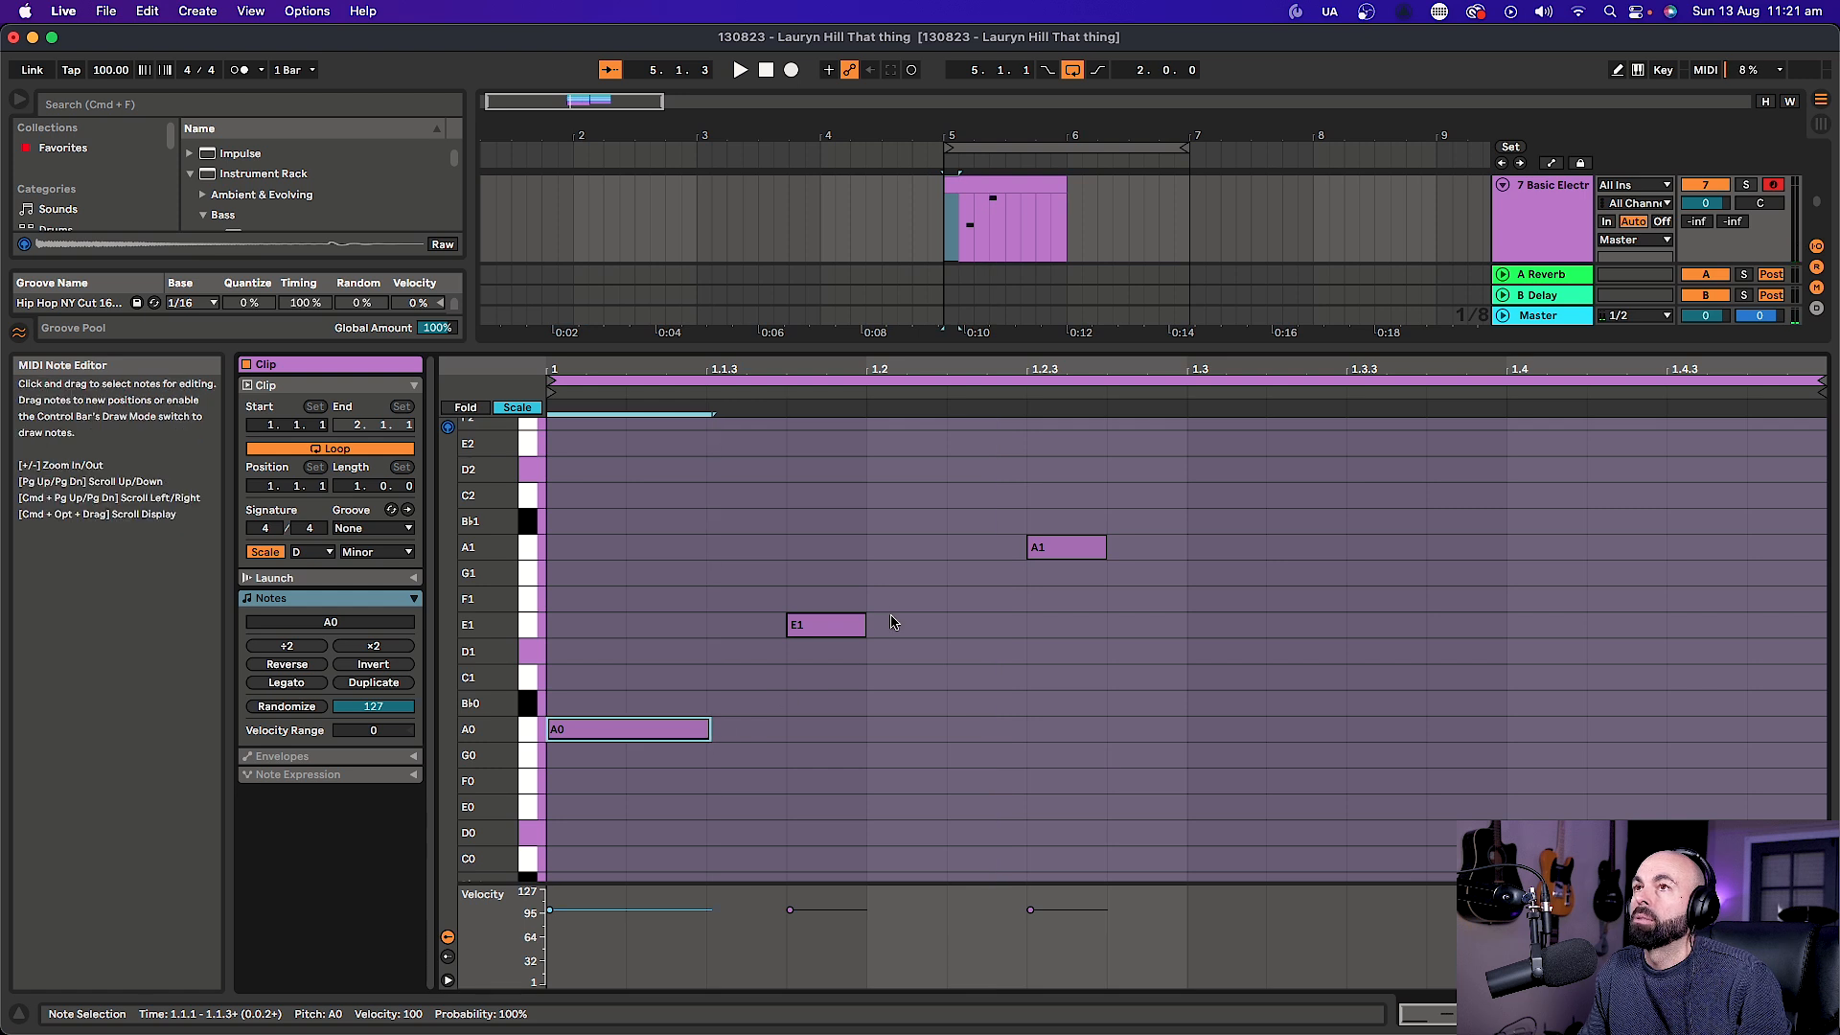
pyautogui.moveTo(862, 624); pyautogui.dragTo(951, 621)
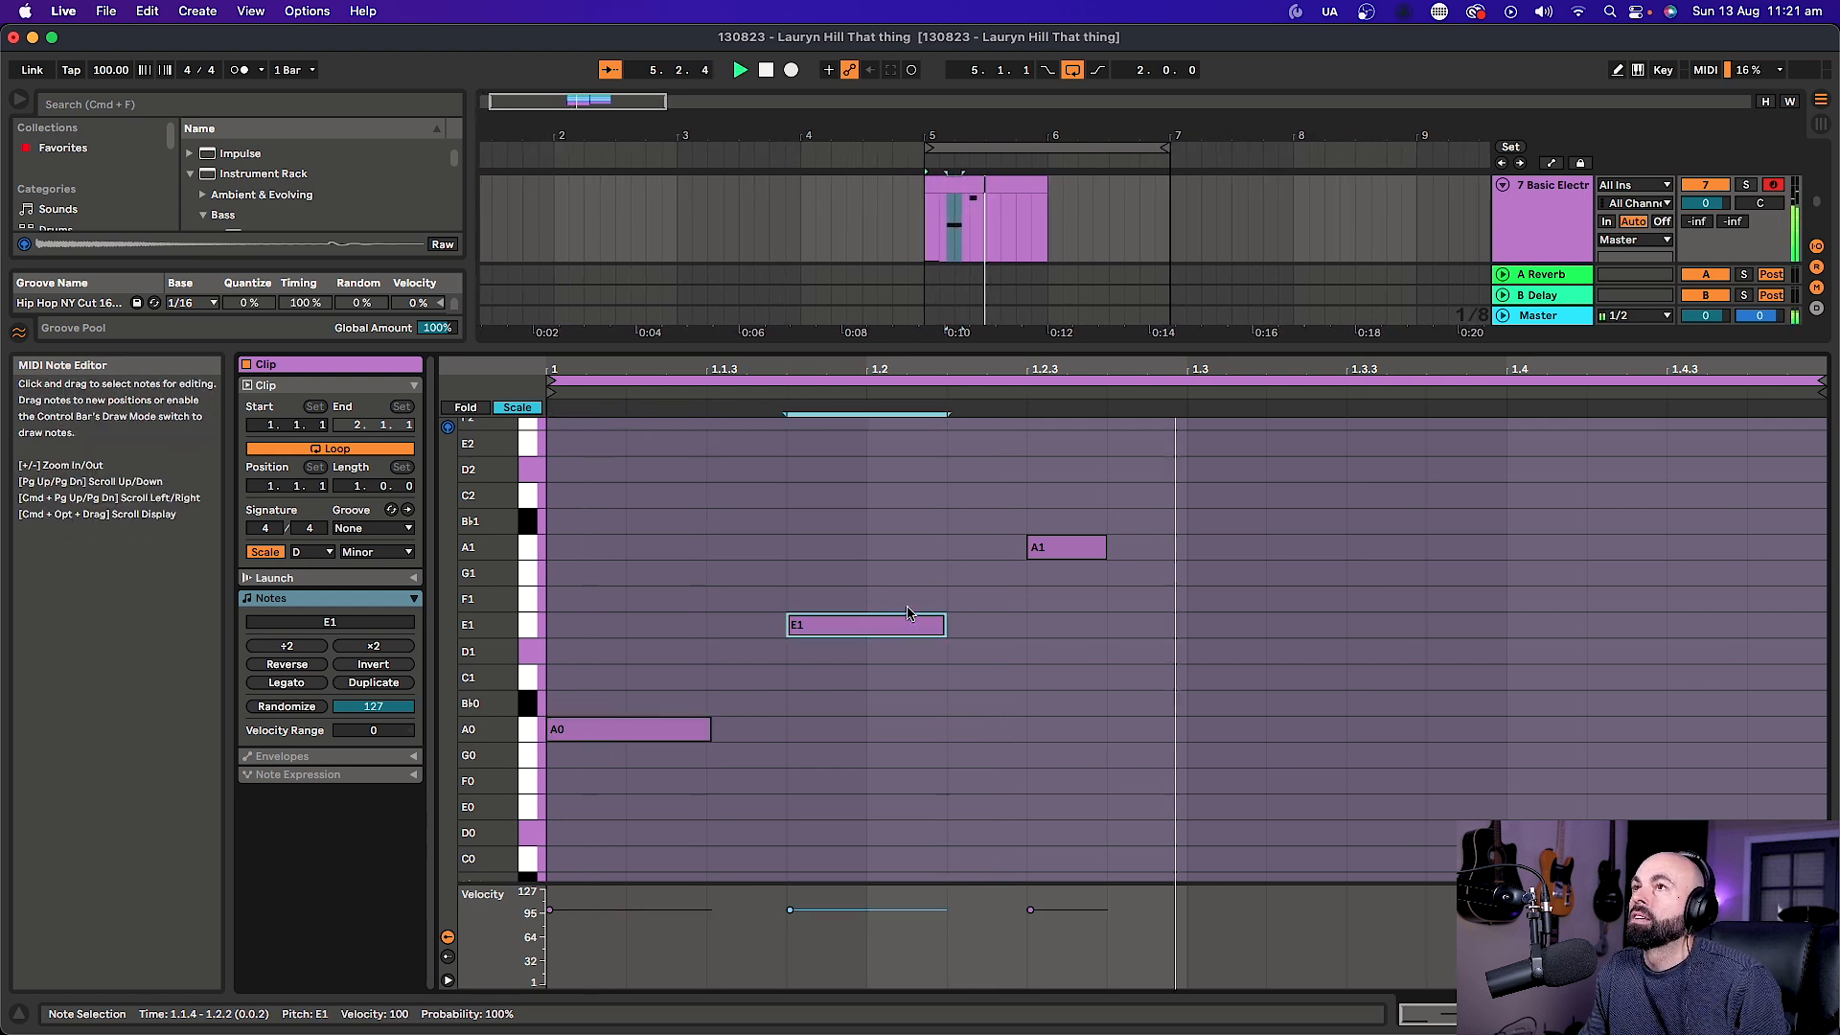
pyautogui.moveTo(944, 624); pyautogui.dragTo(964, 625)
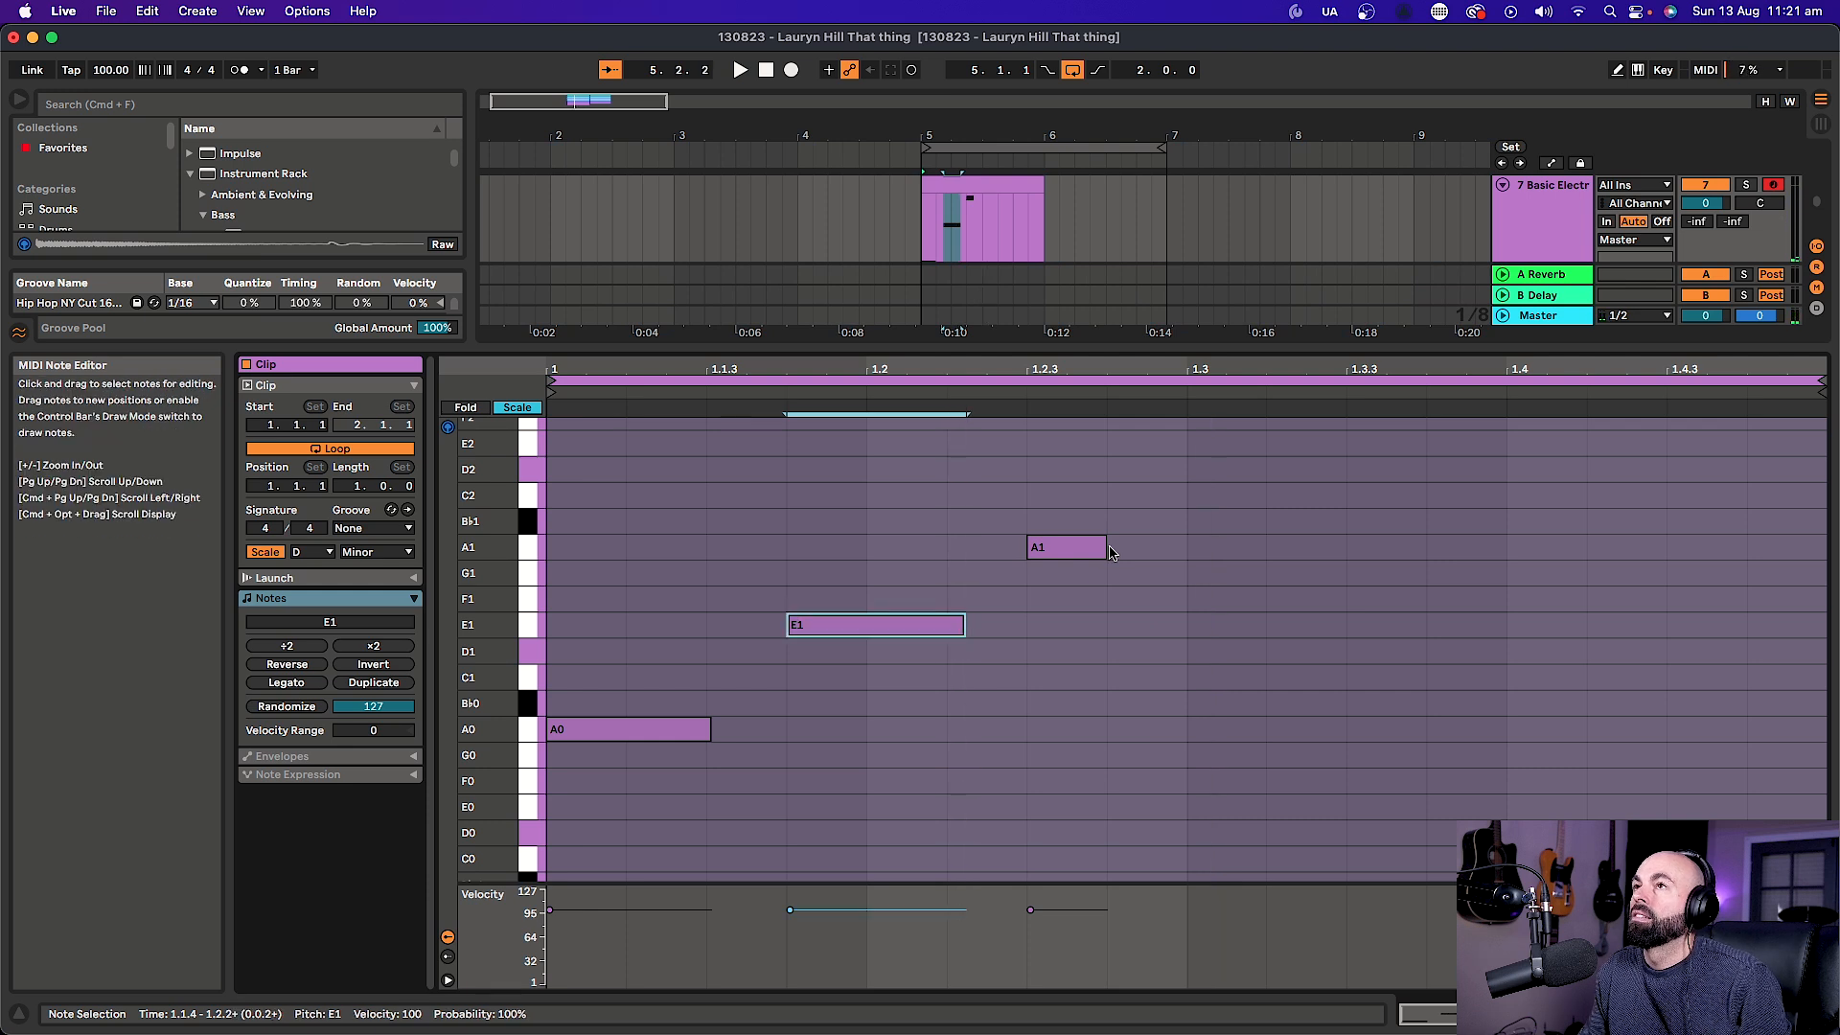
pyautogui.moveTo(1102, 546); pyautogui.dragTo(1157, 547)
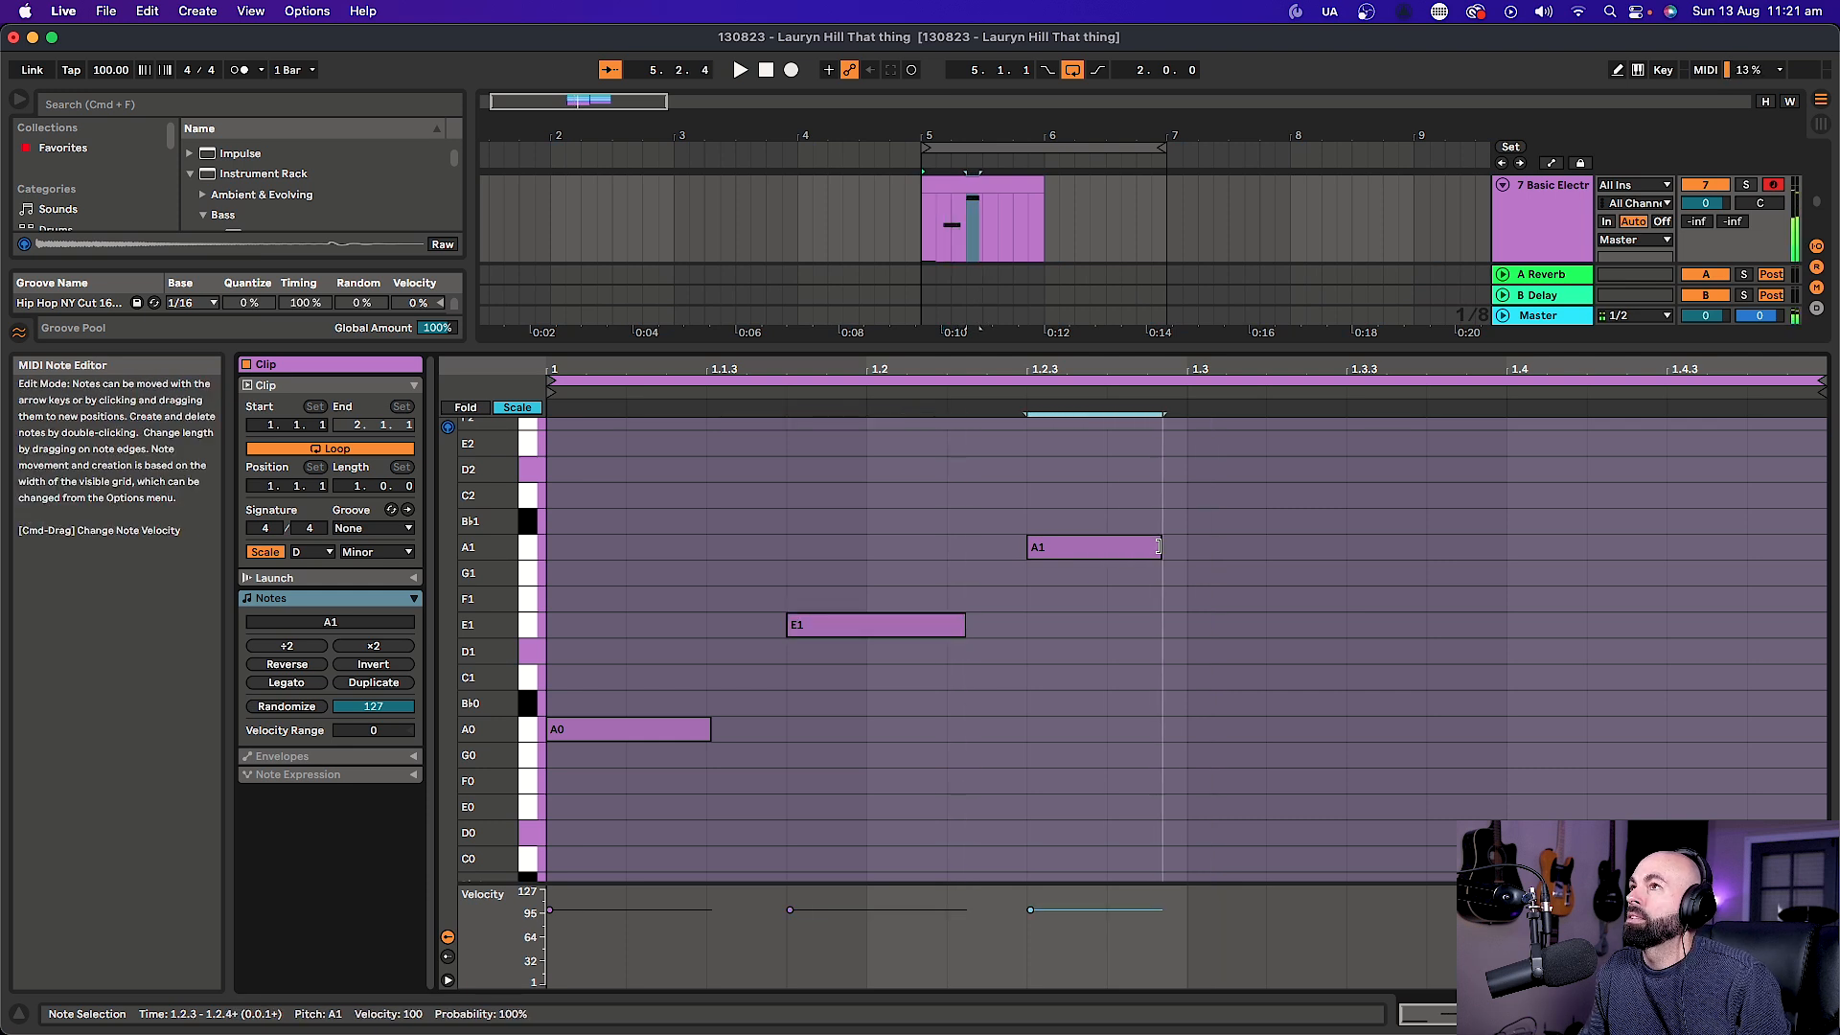
pyautogui.press('space')
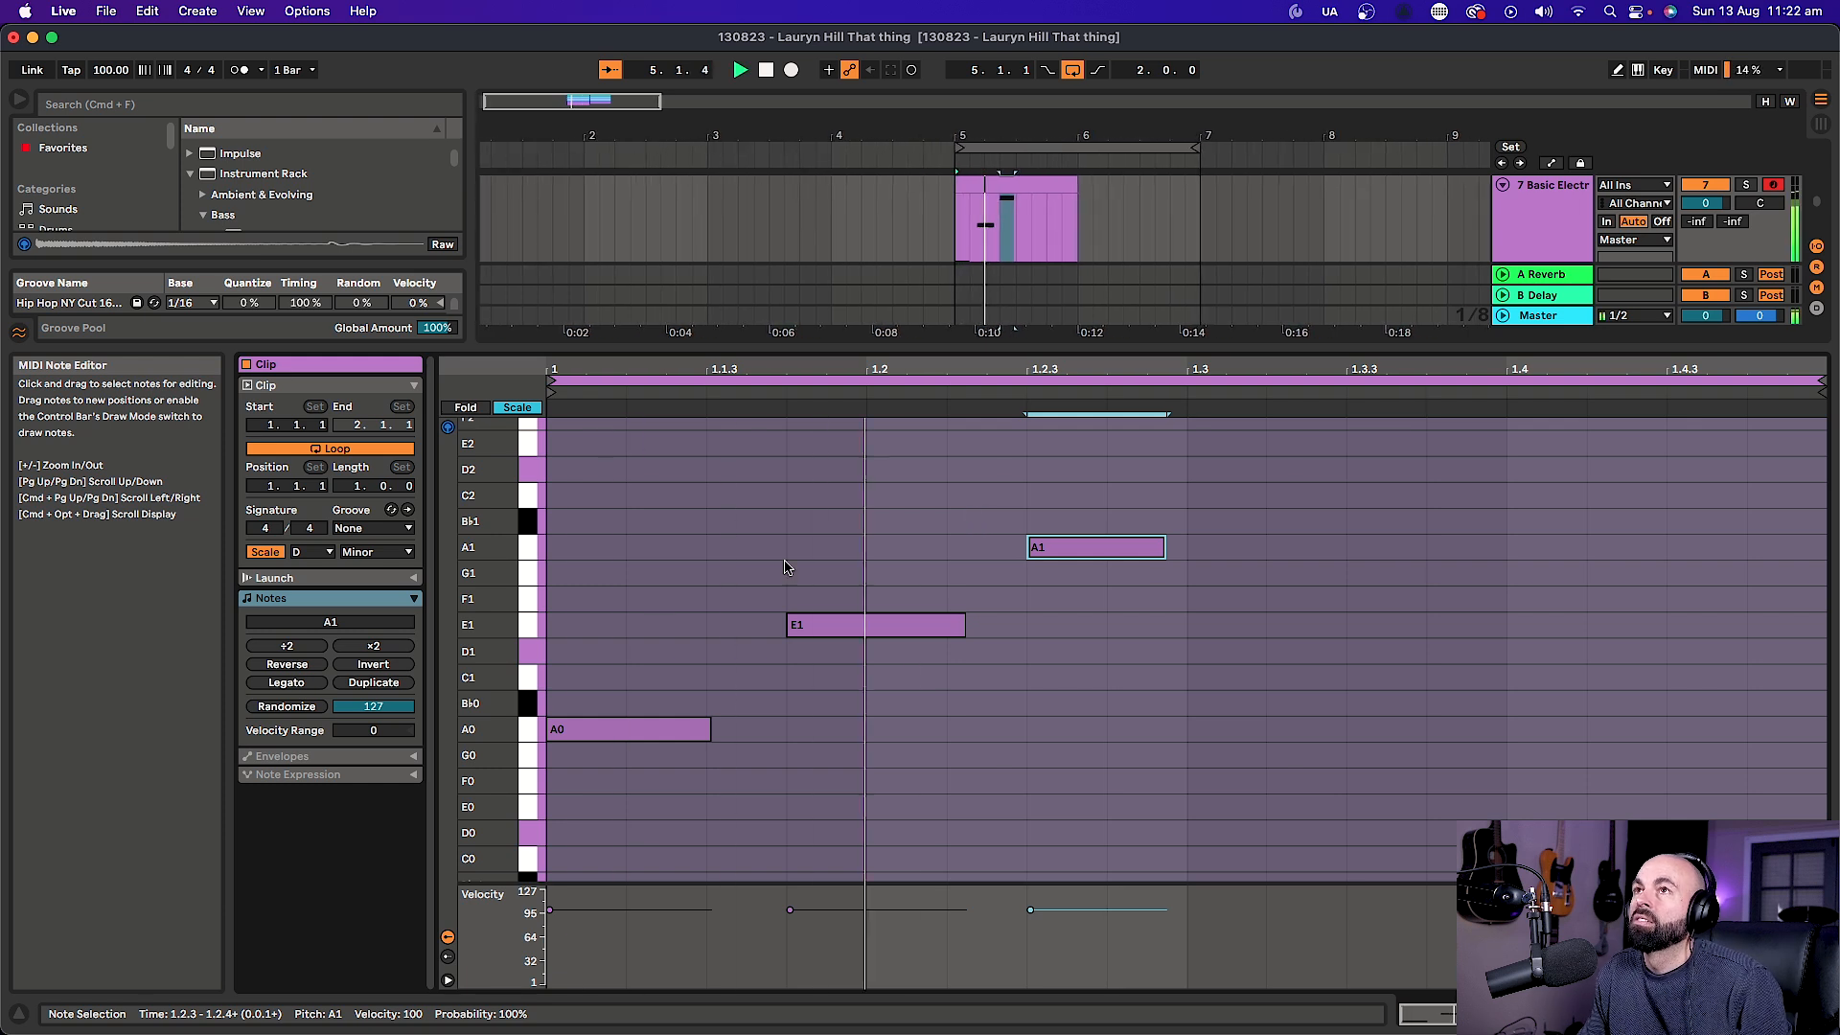
# Fine-tune the bass clip's note lengths, extending A0 slightly and shortening A1 slightly, and play the loop back.
pyautogui.moveTo(710, 729); pyautogui.dragTo(744, 709)
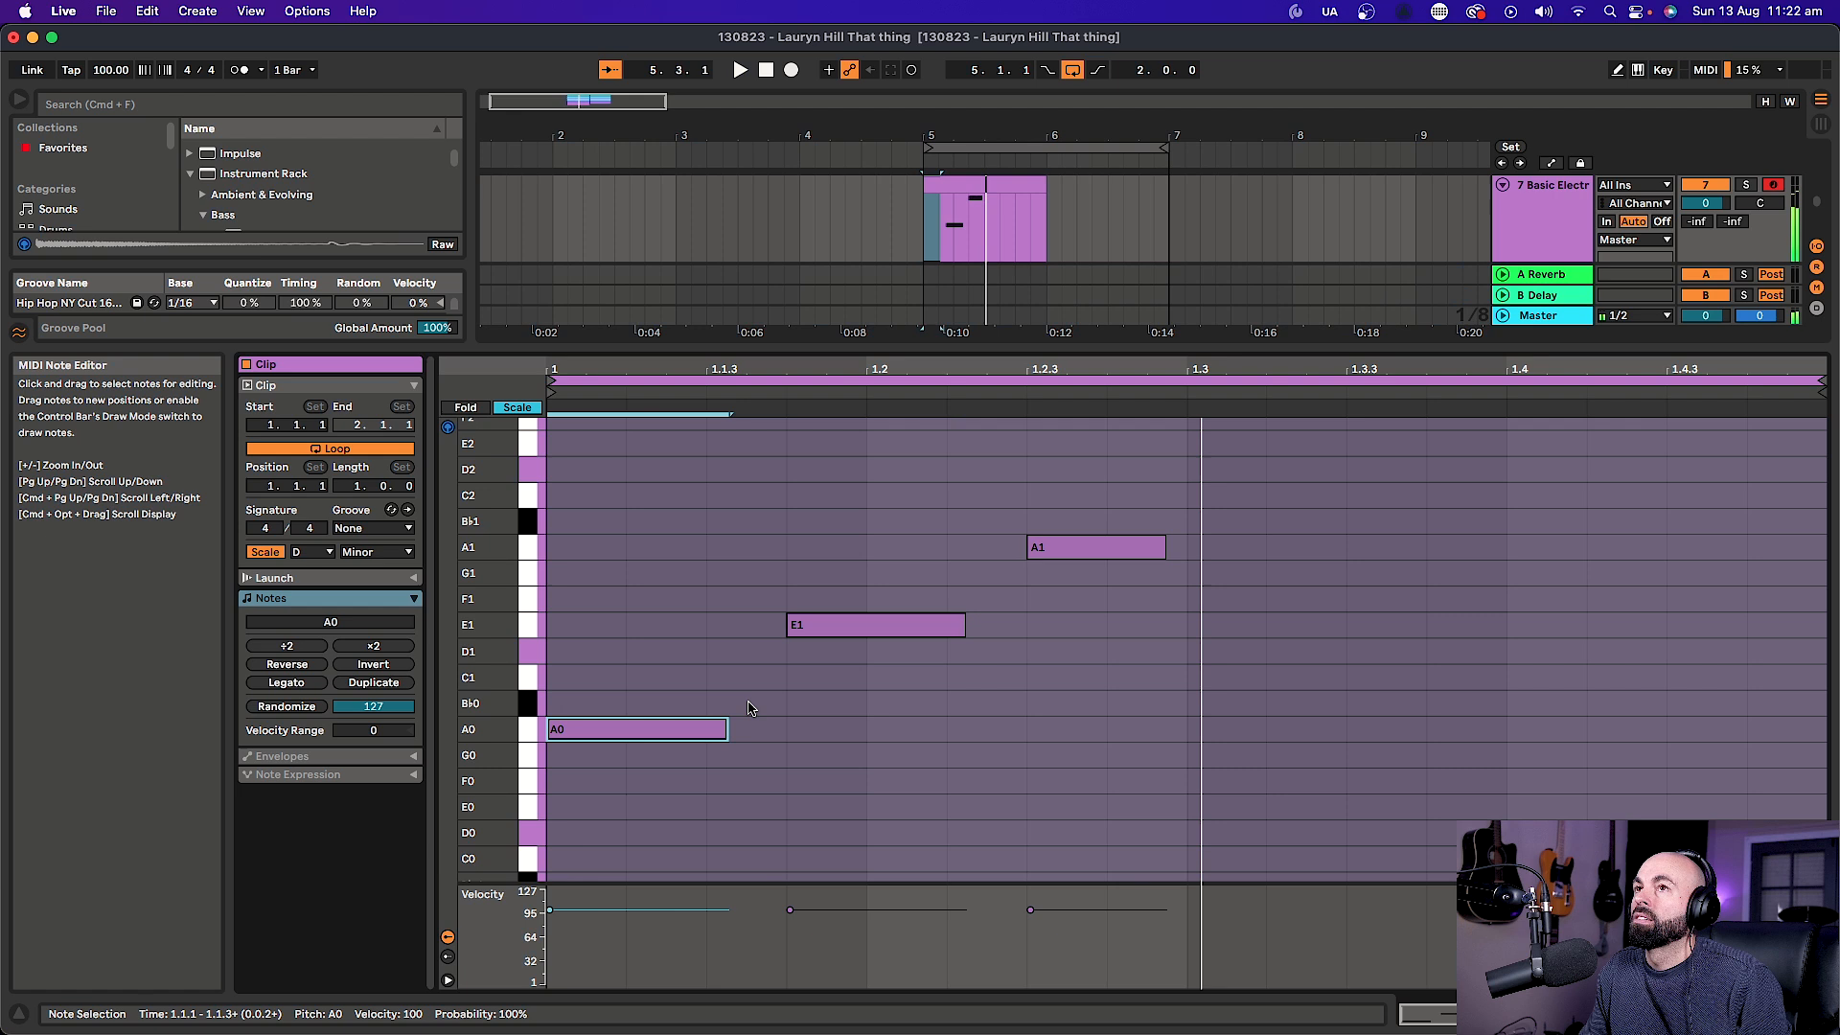
pyautogui.moveTo(724, 728); pyautogui.dragTo(716, 728)
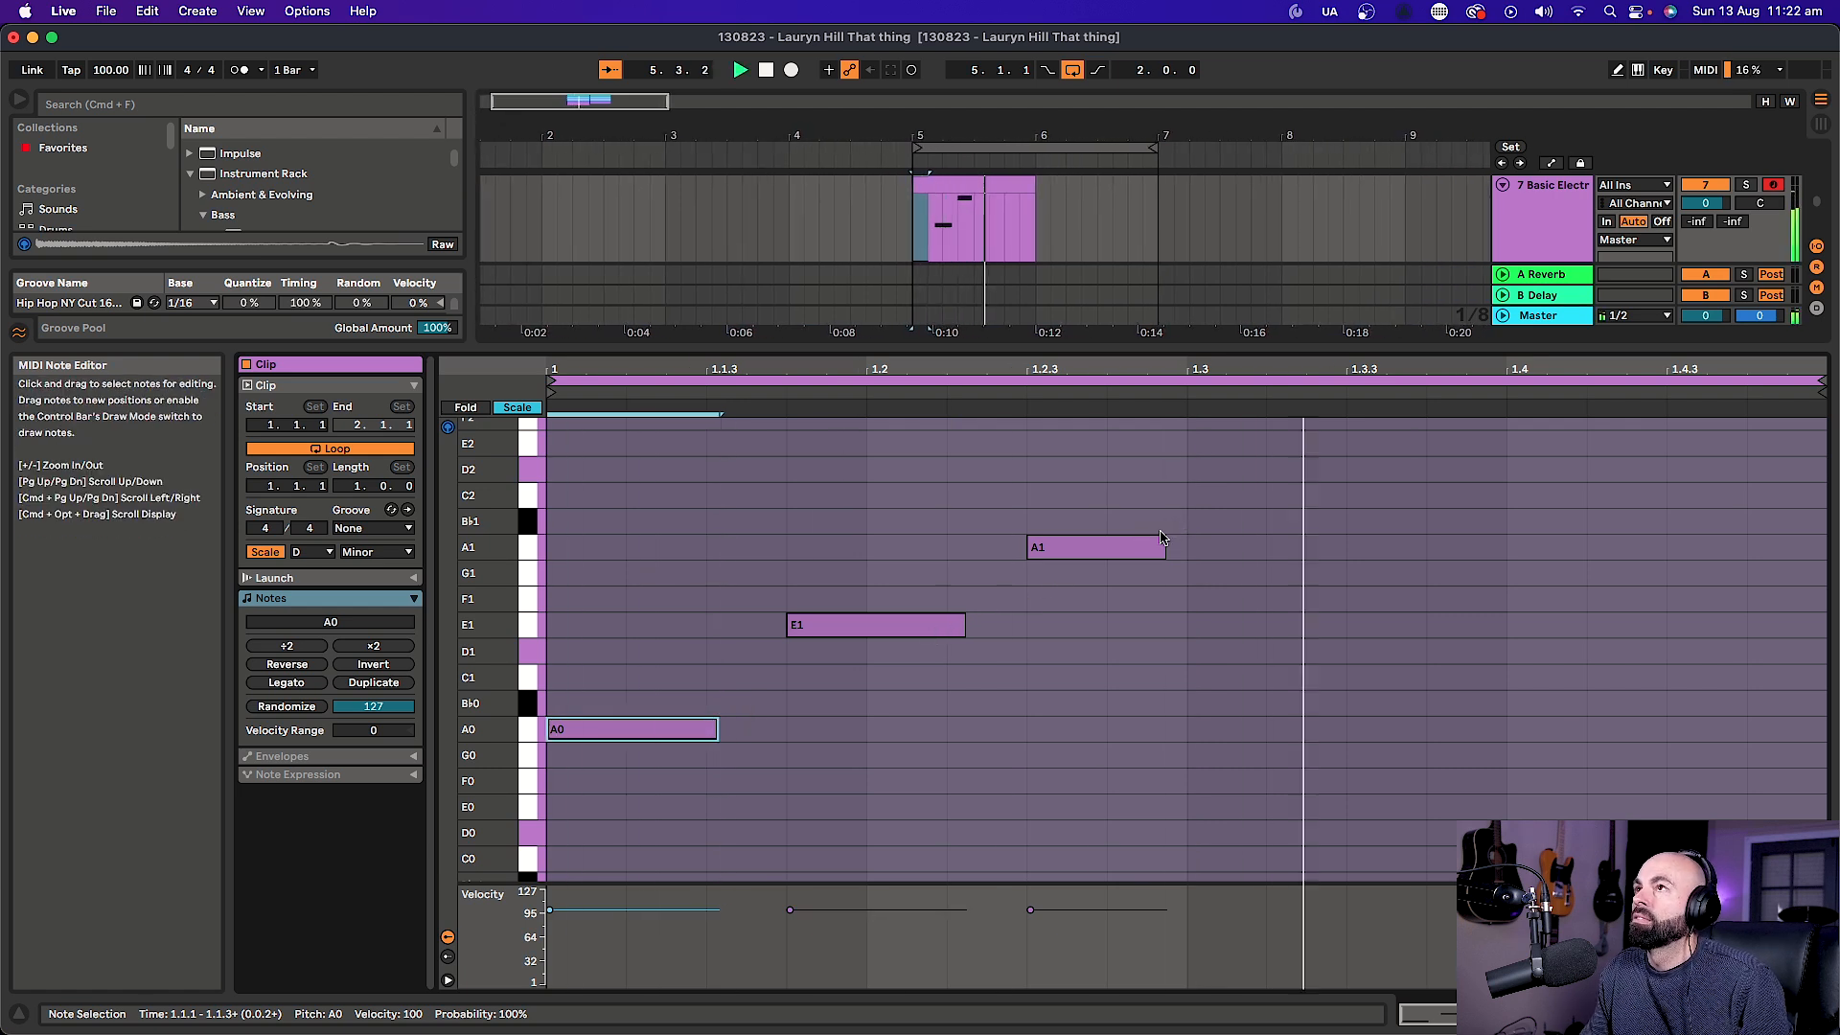
pyautogui.moveTo(1159, 543); pyautogui.dragTo(1159, 543)
pyautogui.press('space')
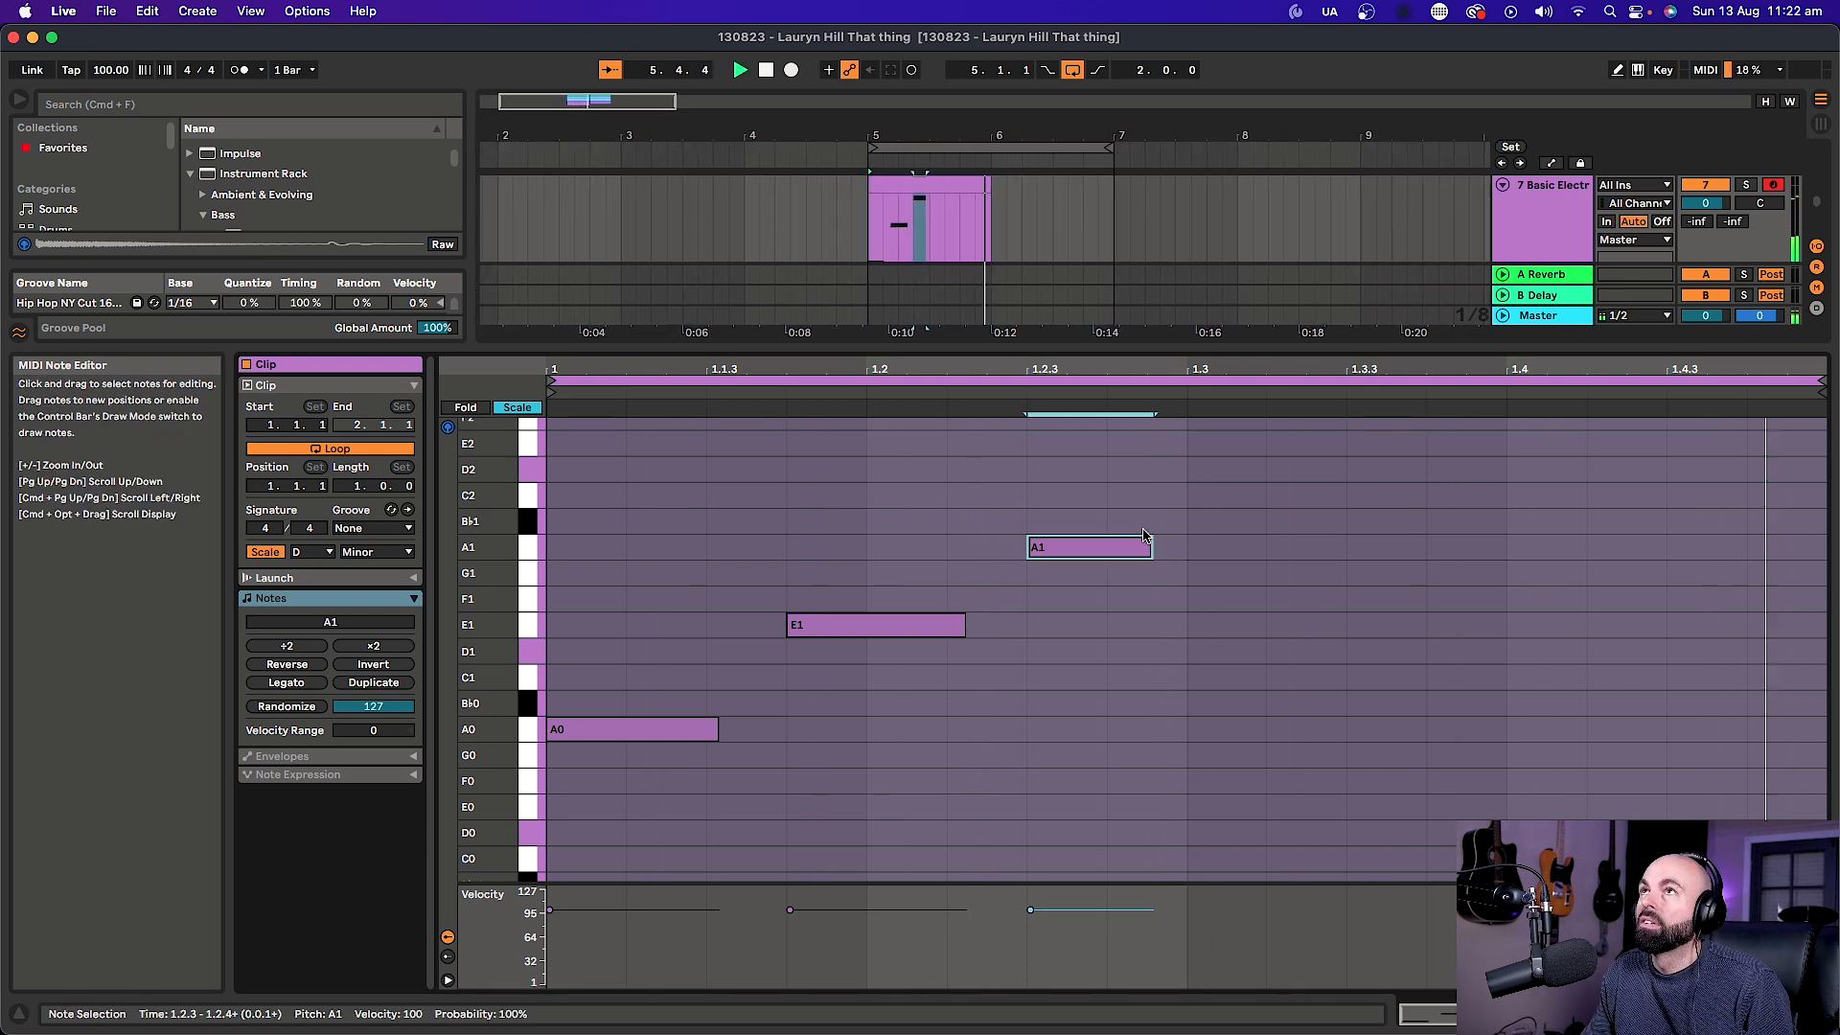
pyautogui.press('space')
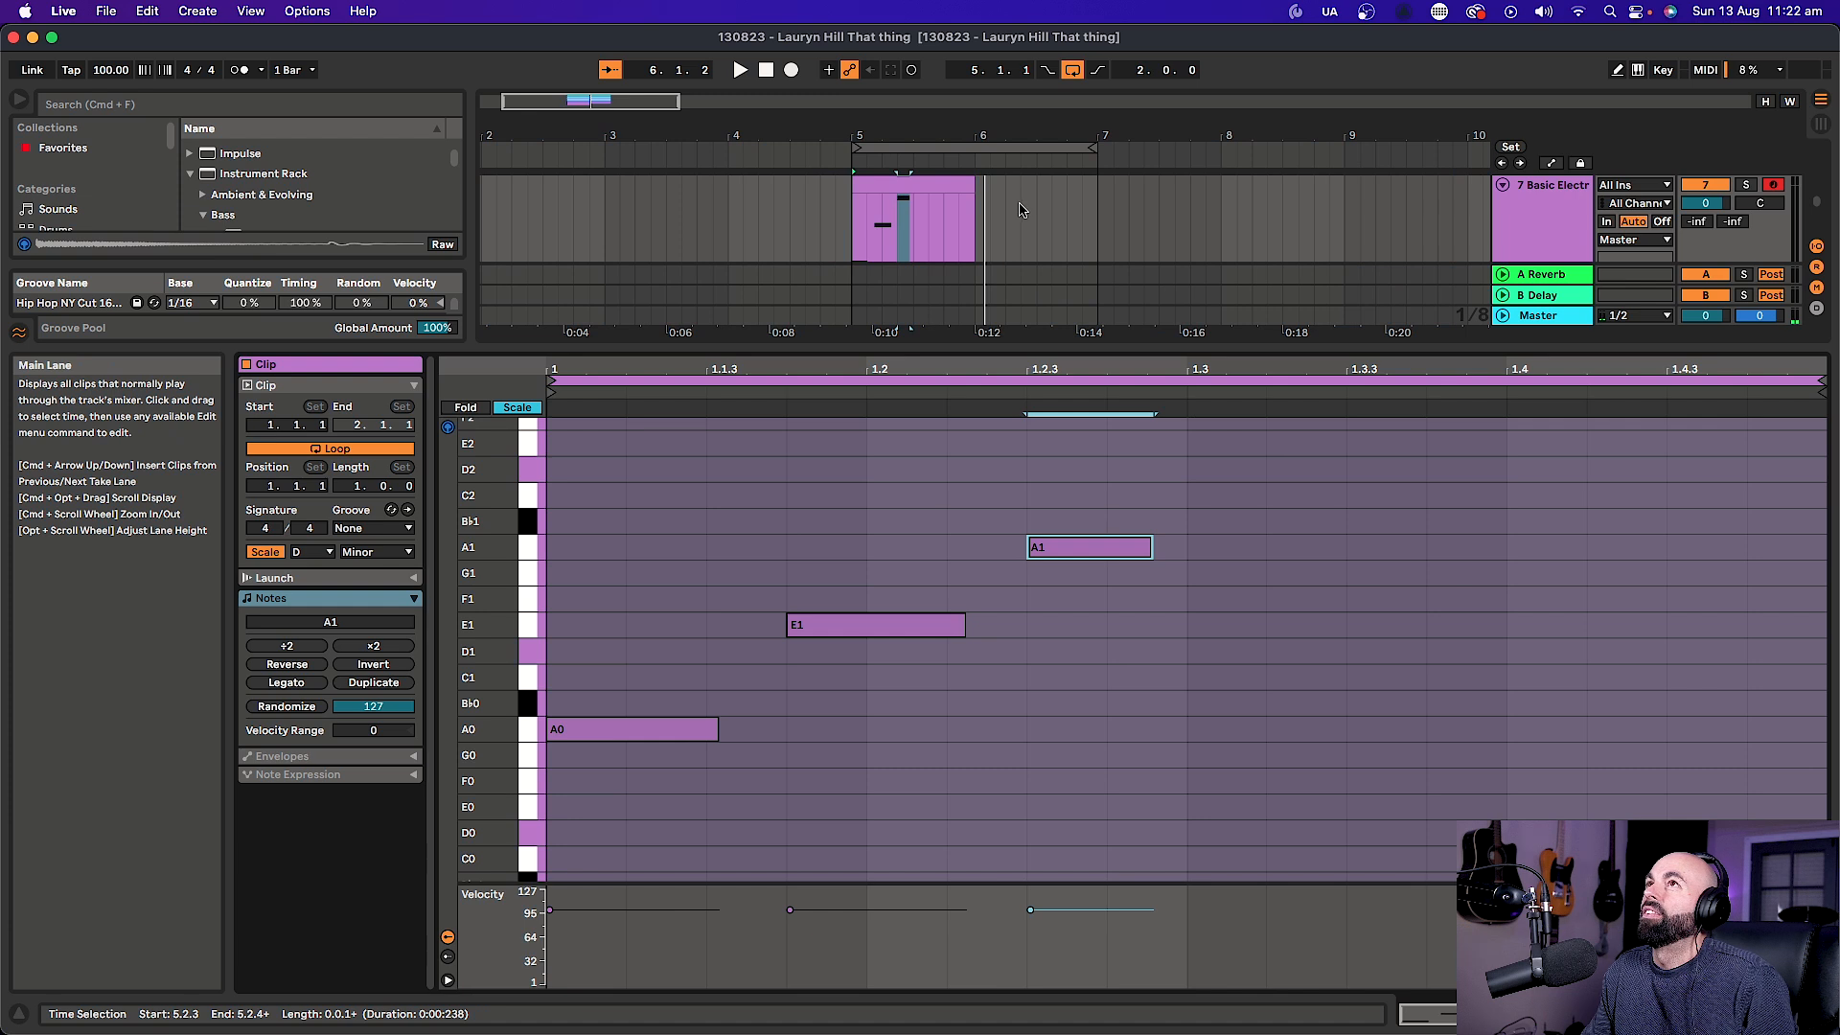
# Duplicate the one-bar bass clip from bar 5 into bar 6.
pyautogui.click(984, 208)
pyautogui.moveTo(980, 210); pyautogui.dragTo(1076, 210)
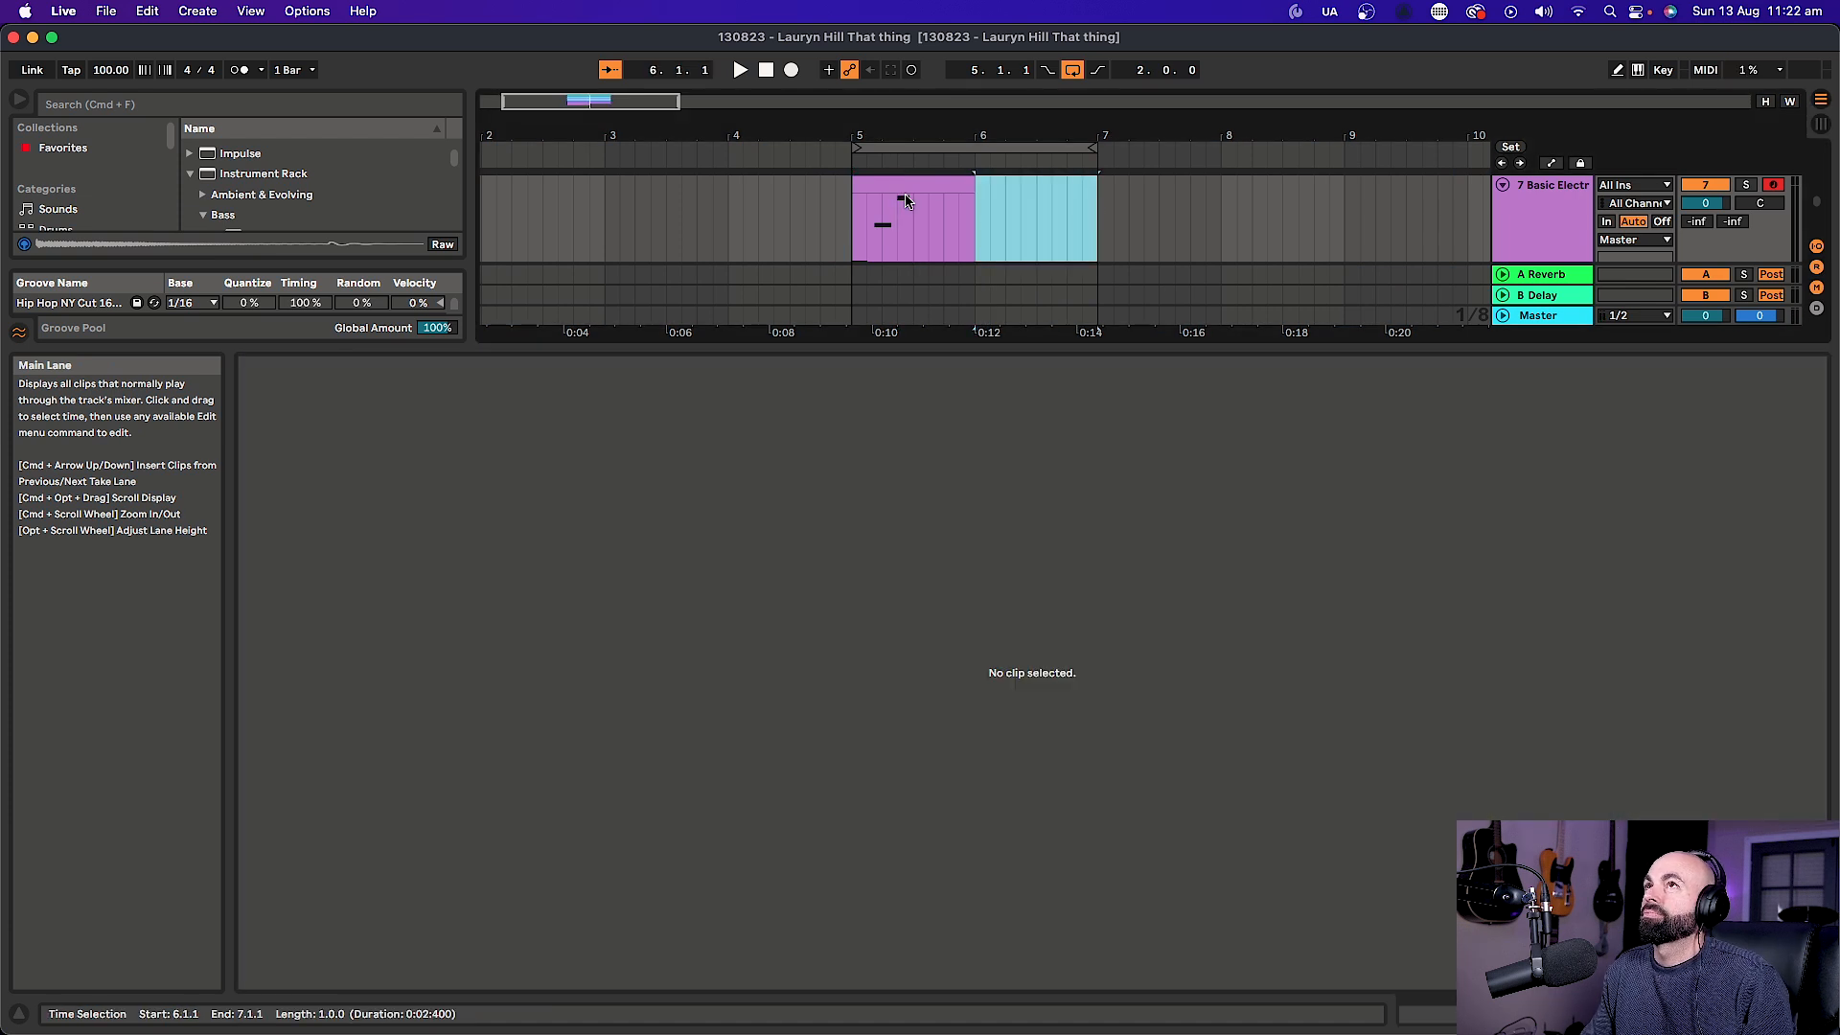
pyautogui.click(915, 187)
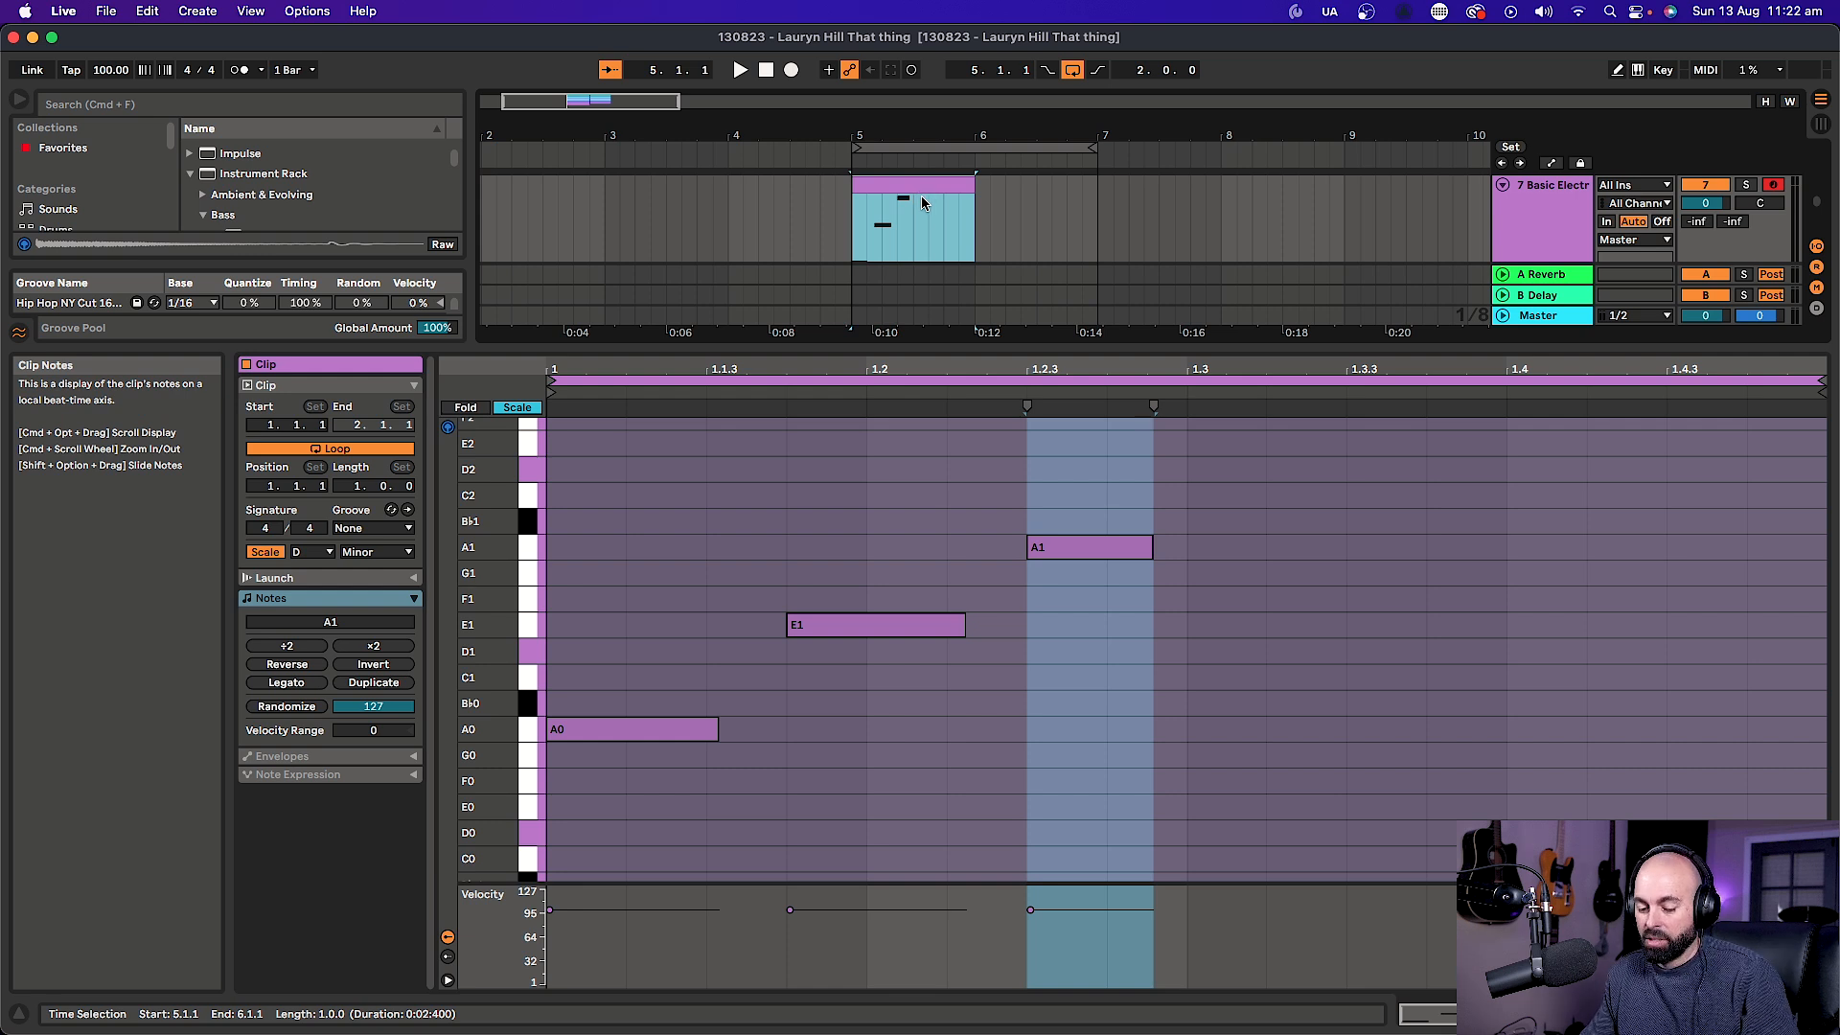
pyautogui.press('super+d')
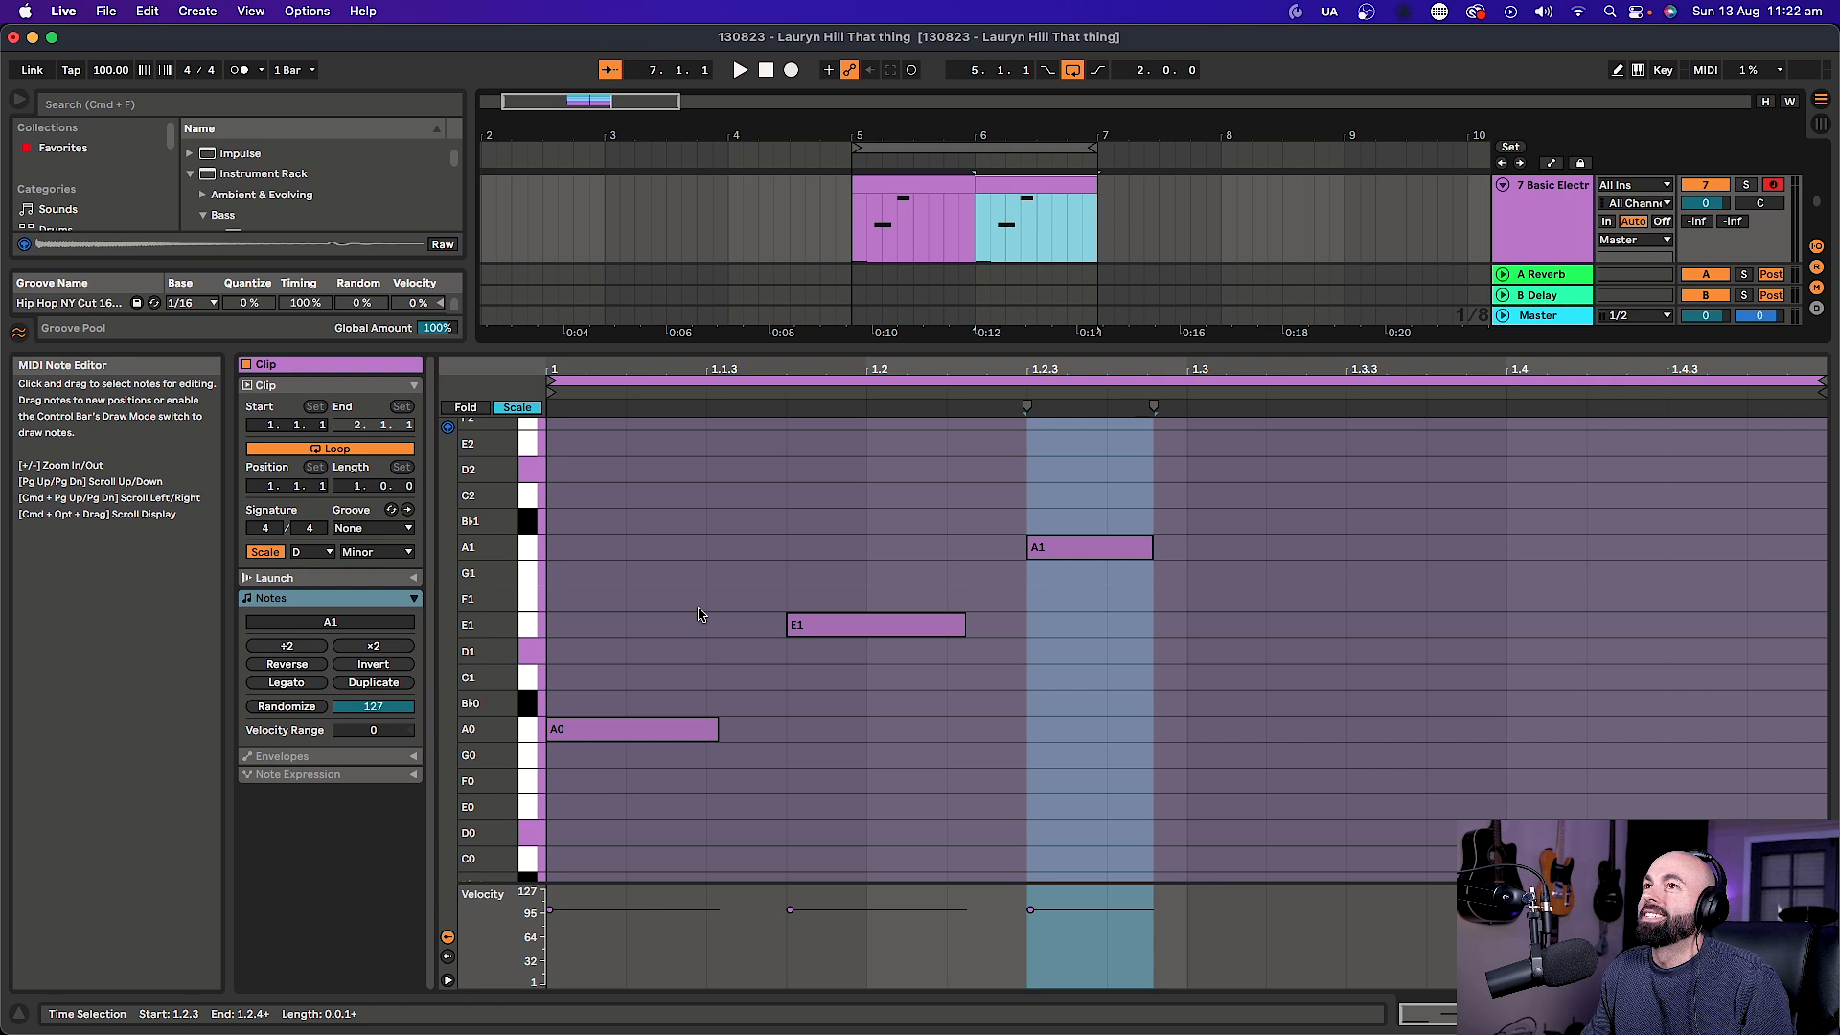
# In the bar 6 bass clip, transpose the A0 note to G0, E1 to D1 and A1 to G1.
pyautogui.click(593, 736)
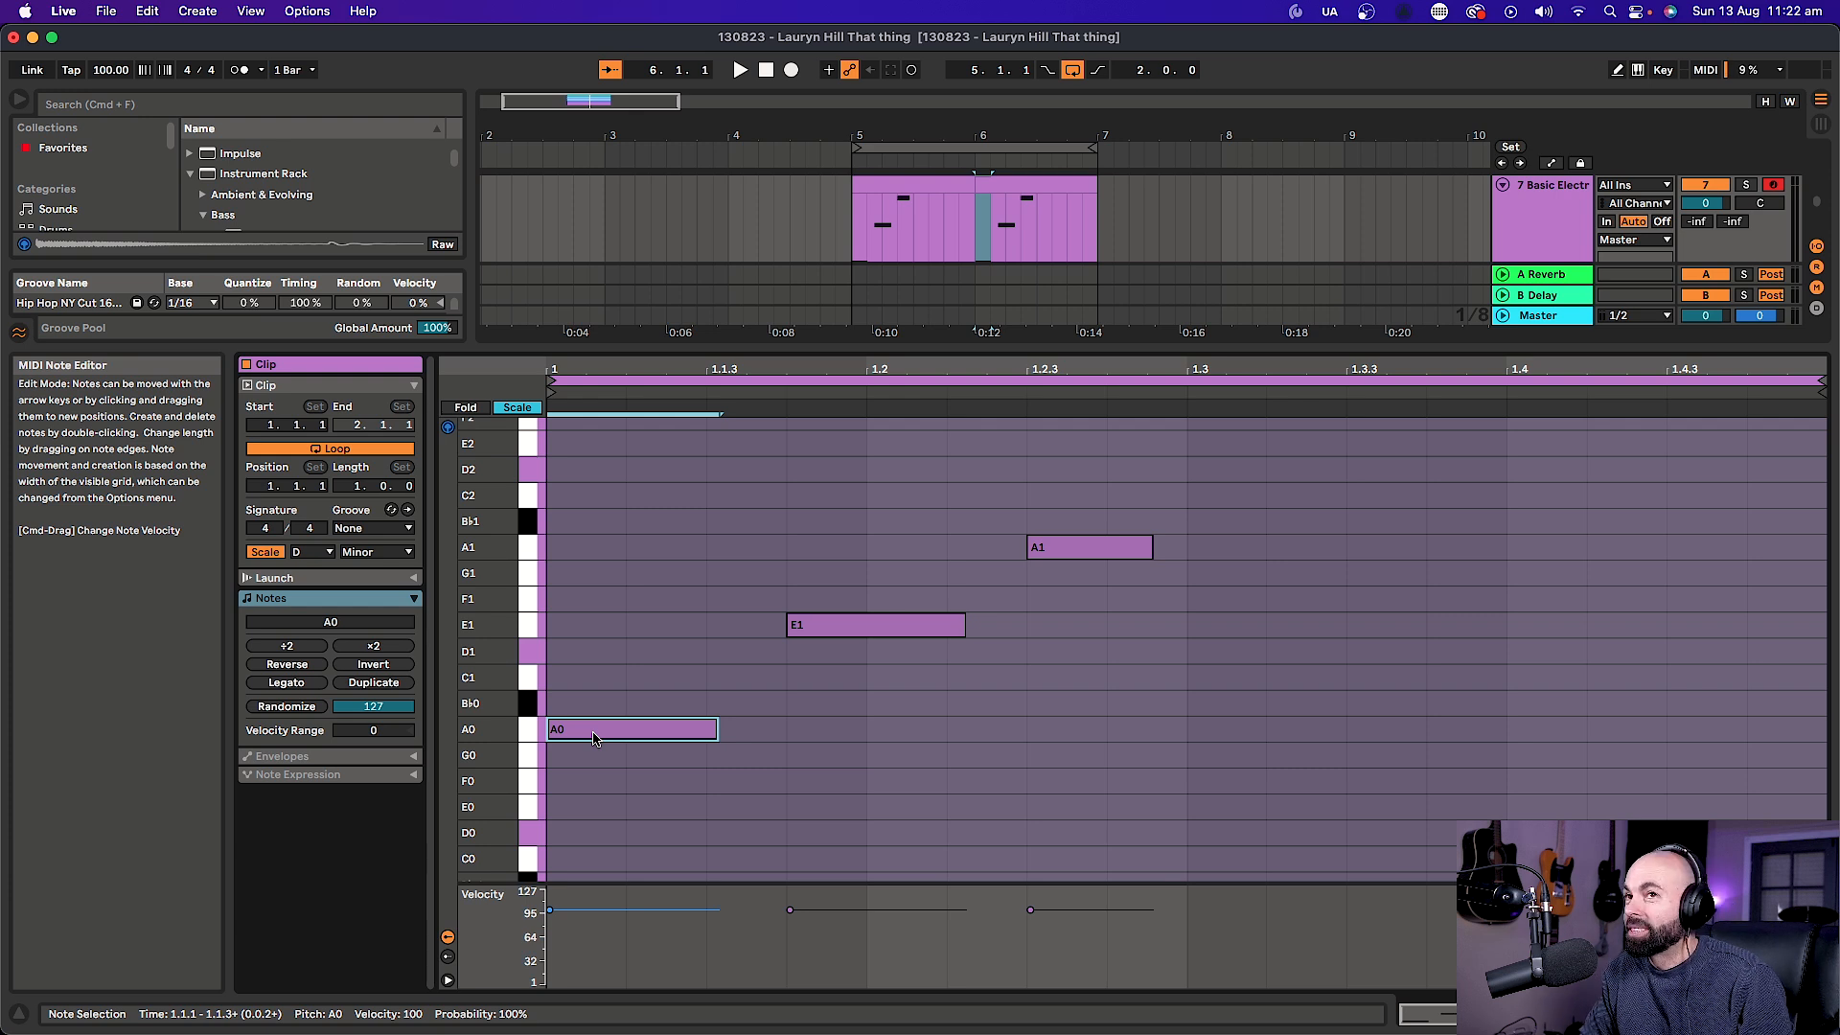
pyautogui.press('Down')
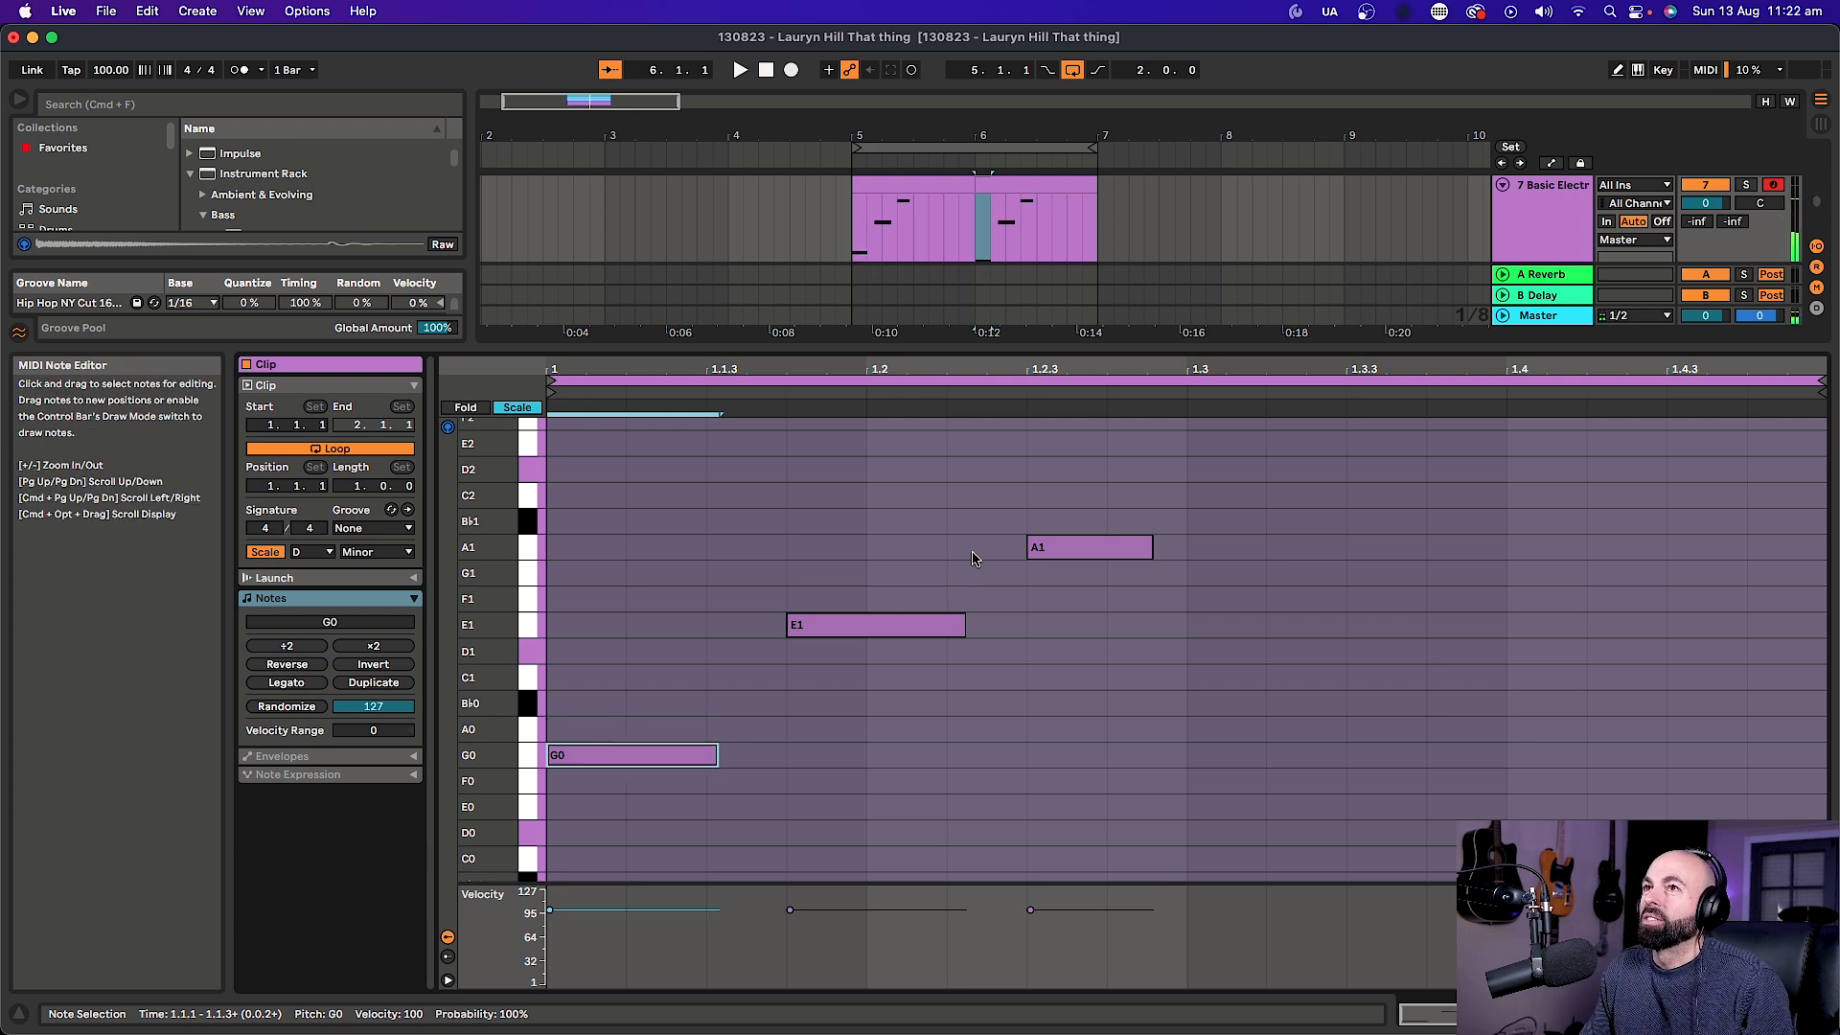
pyautogui.click(868, 624)
pyautogui.press('Down')
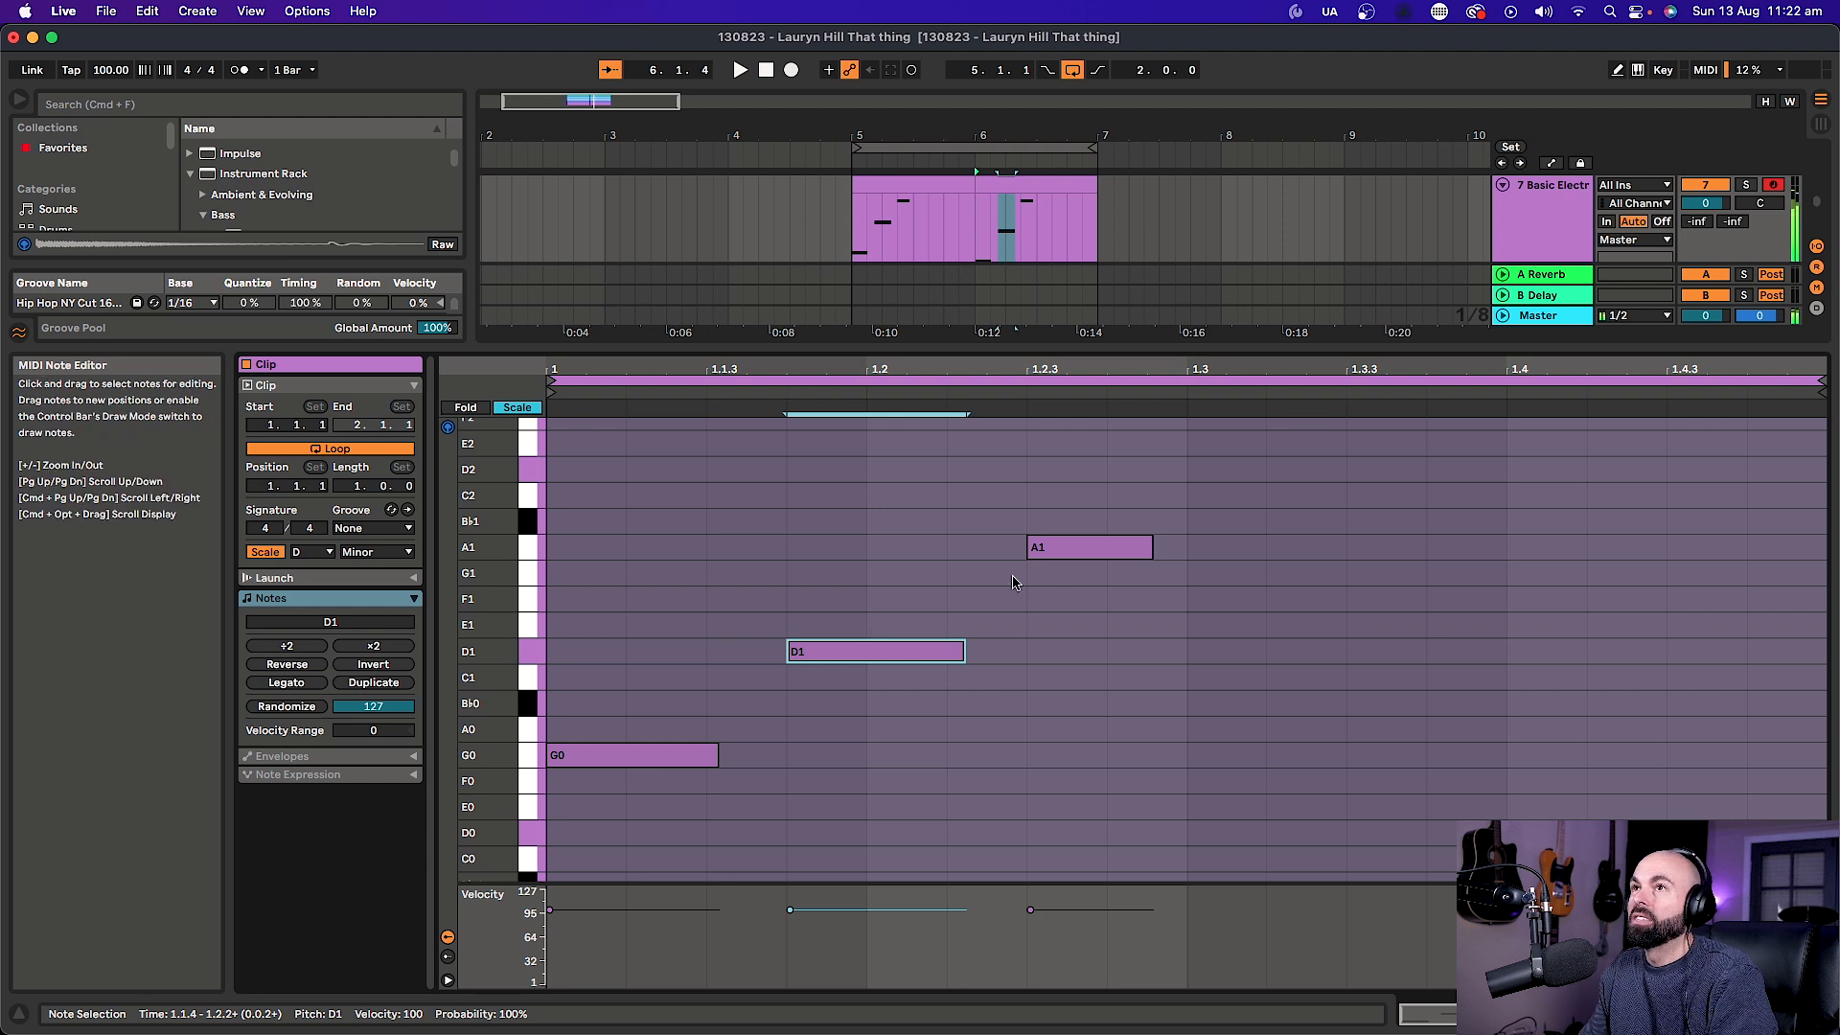
pyautogui.click(1064, 554)
pyautogui.press('Down')
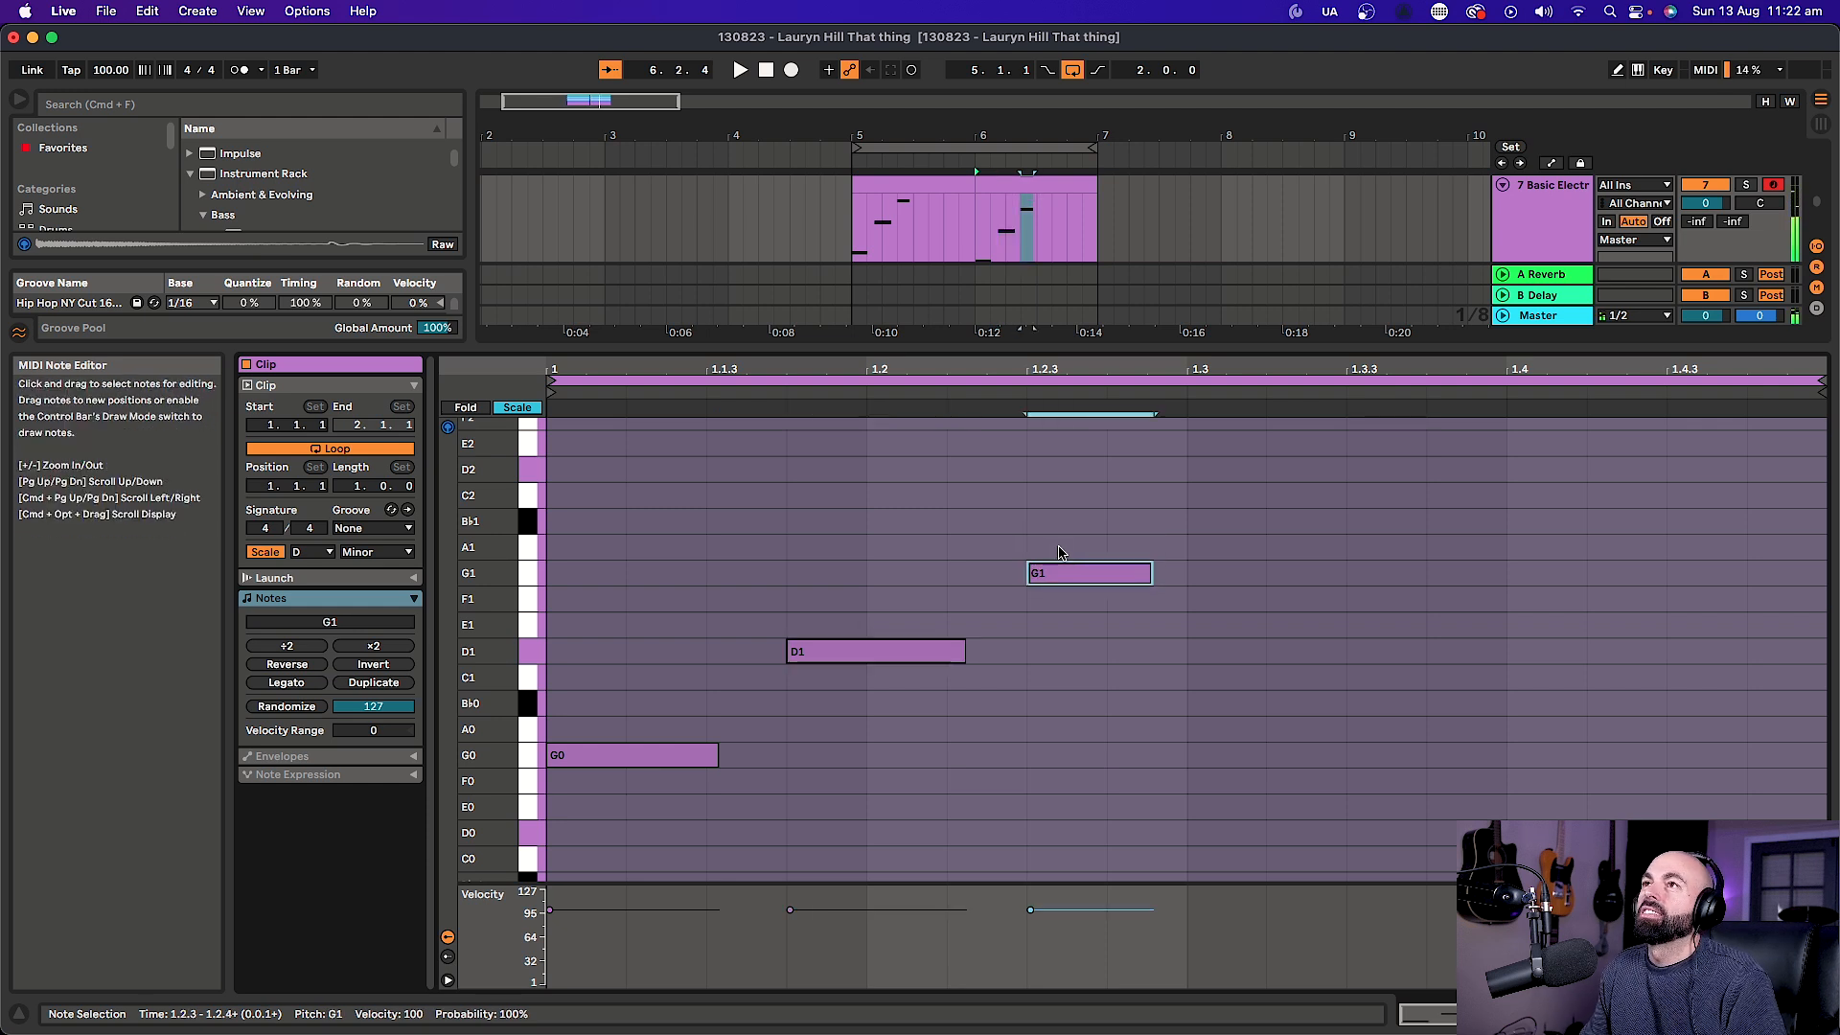
# Play the loop, save the project and lower the Basic Electric Drive Bass track's volume to -6.3 dB.
pyautogui.press('space')
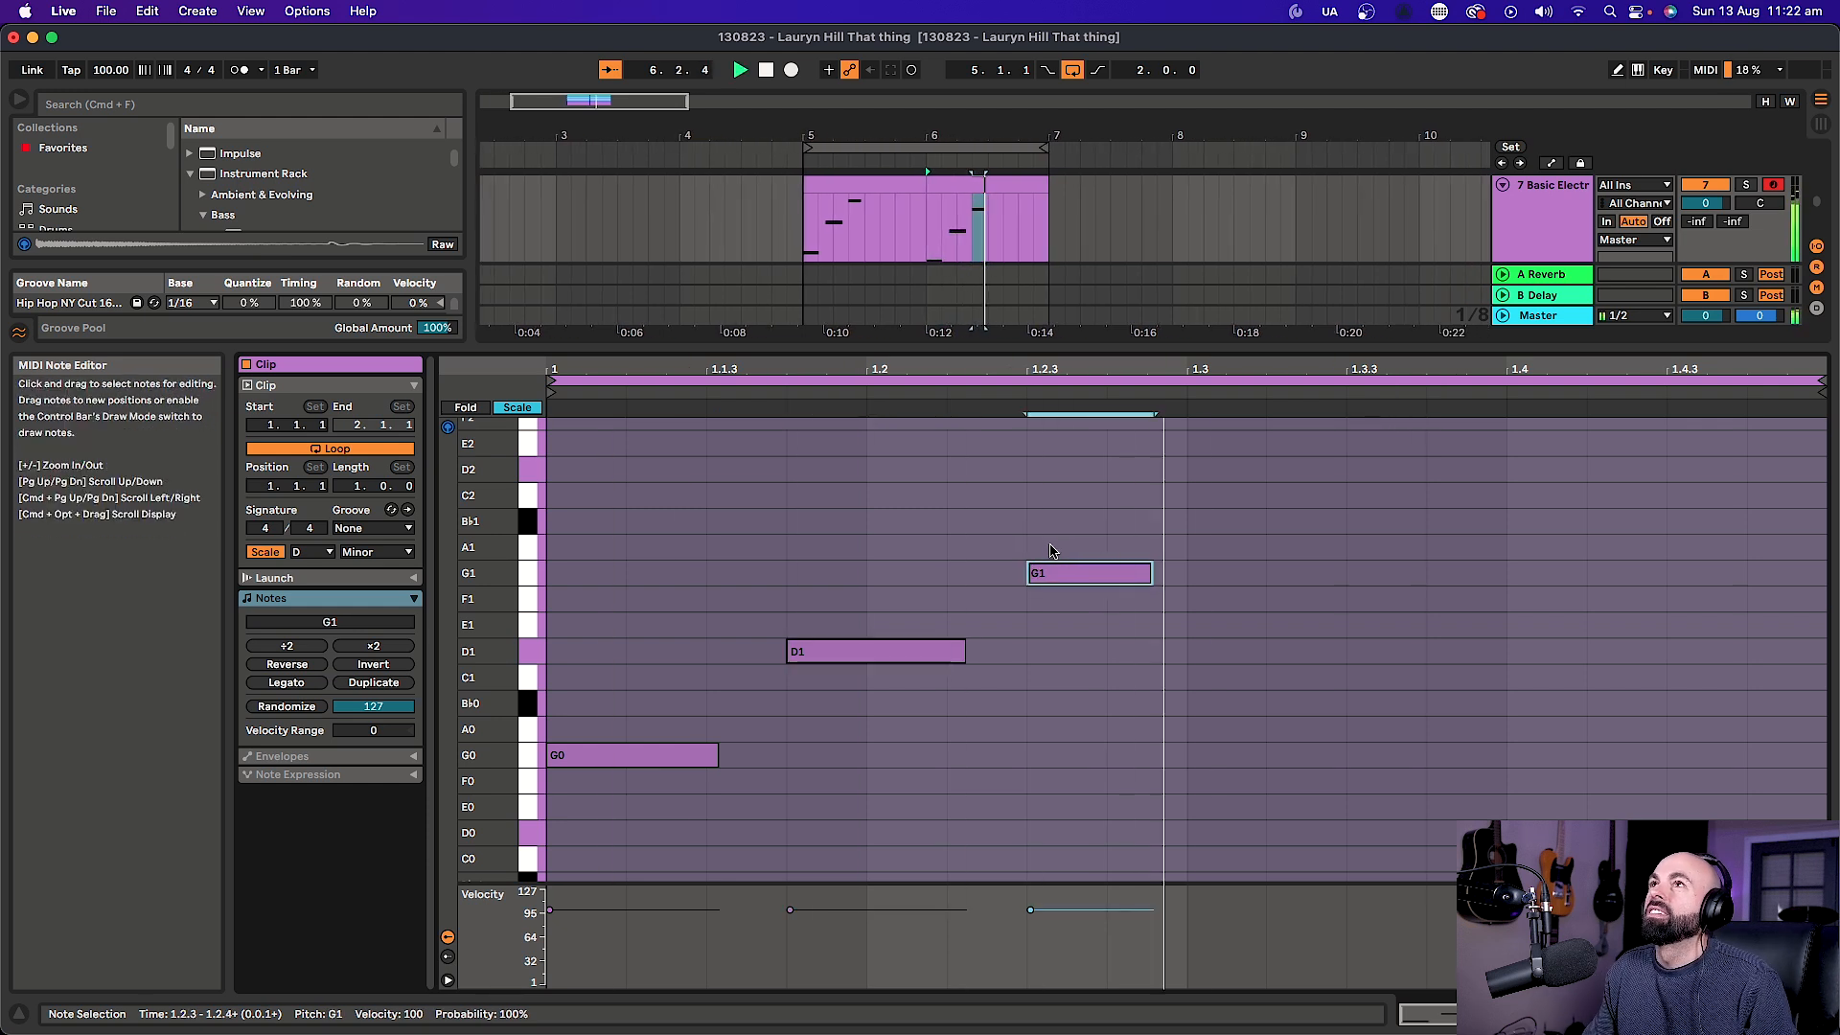
pyautogui.press('super+s')
pyautogui.press('Tab')
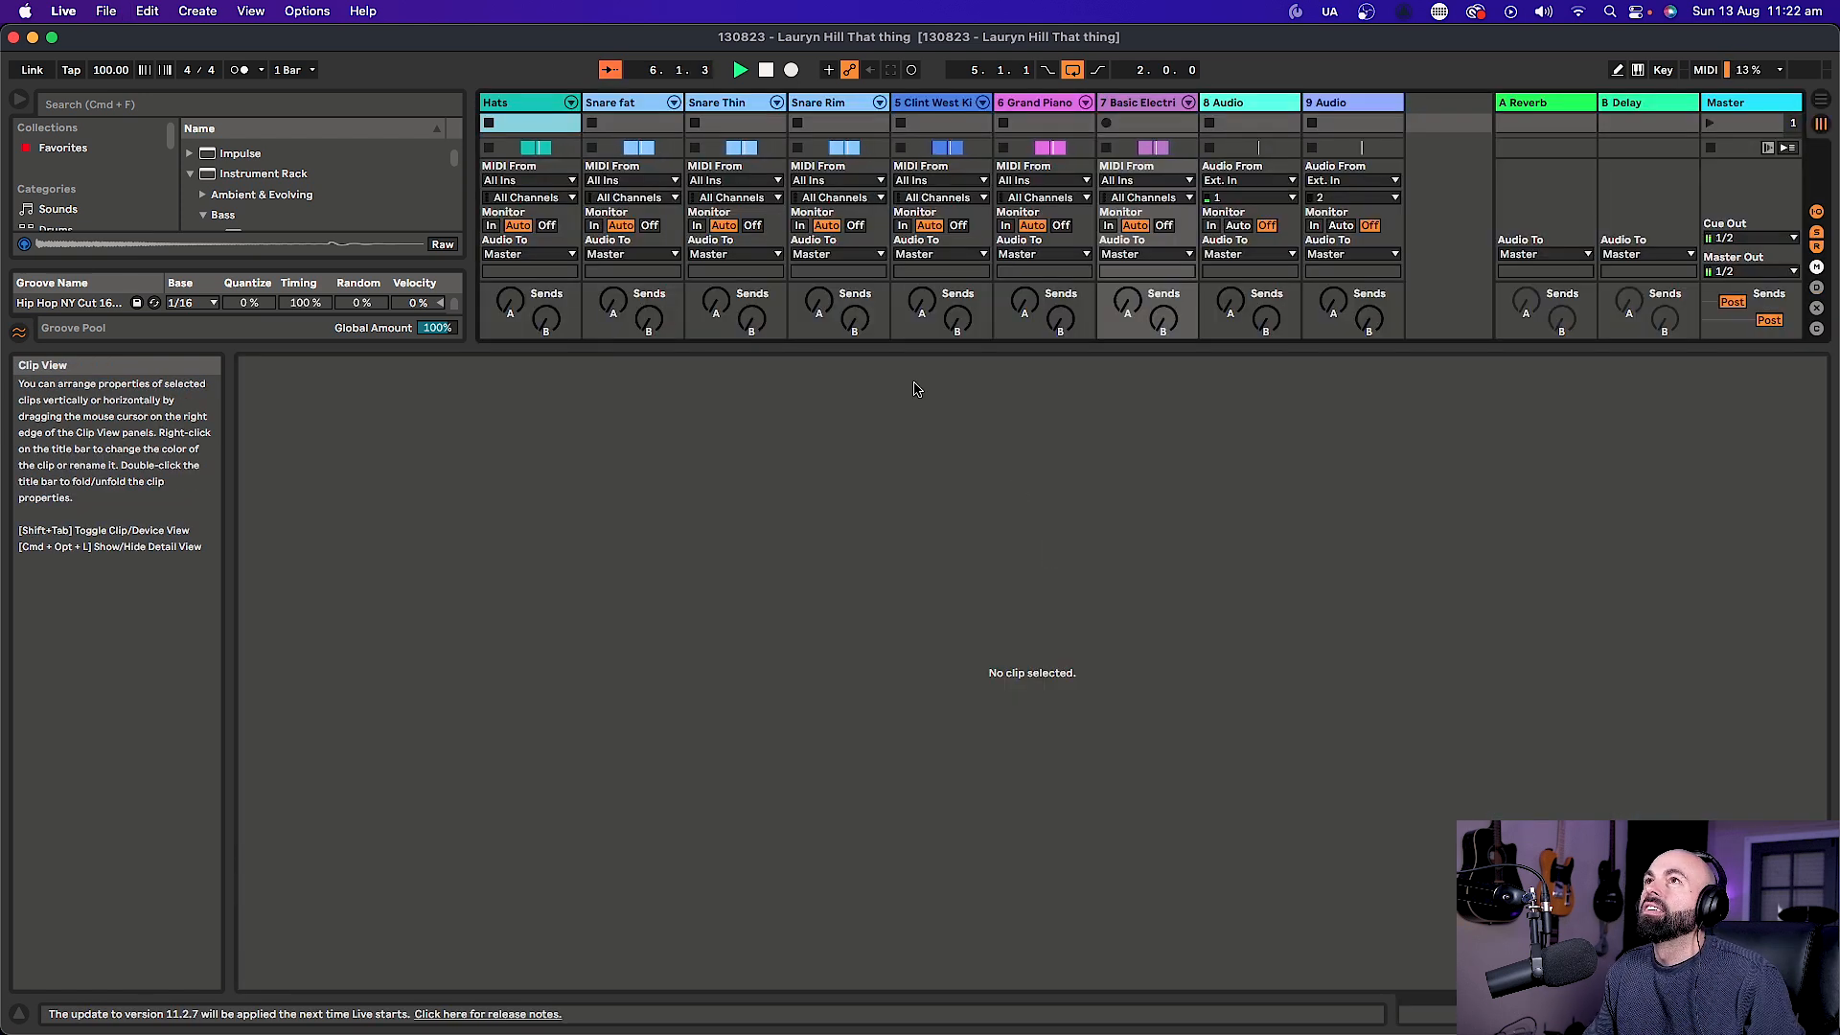
pyautogui.press('Tab')
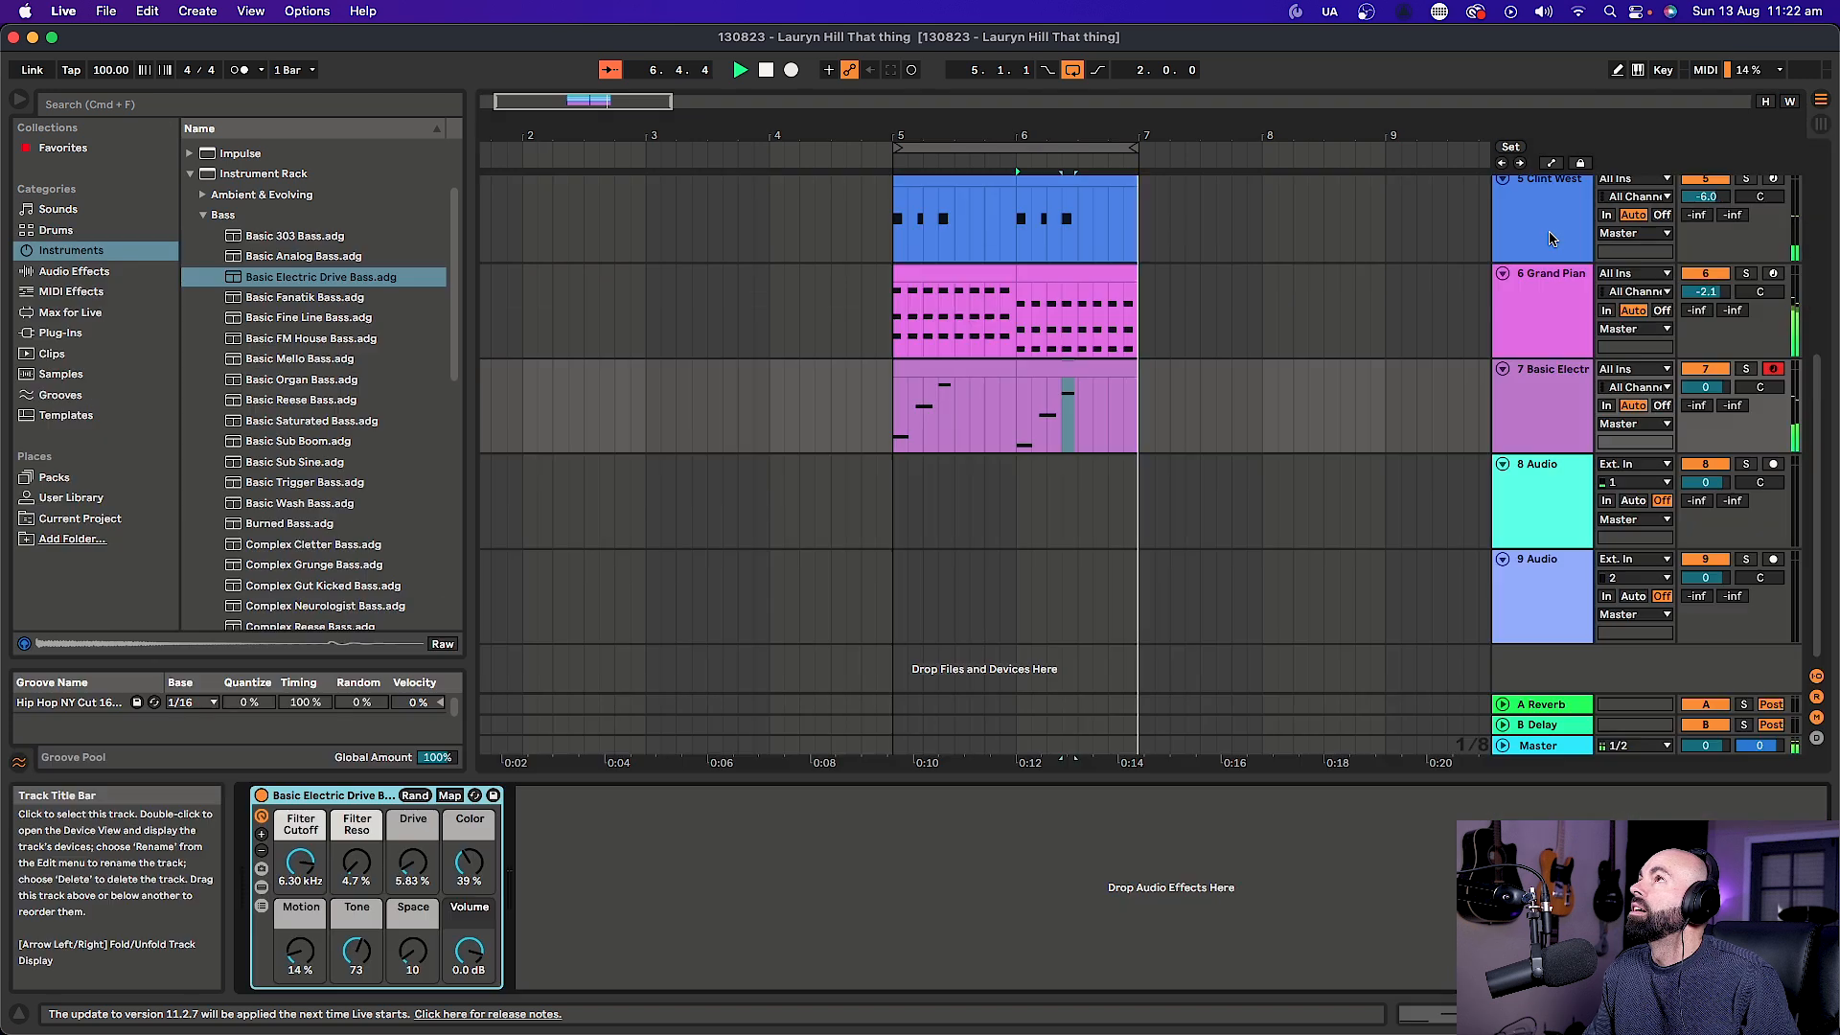
pyautogui.press('Tab')
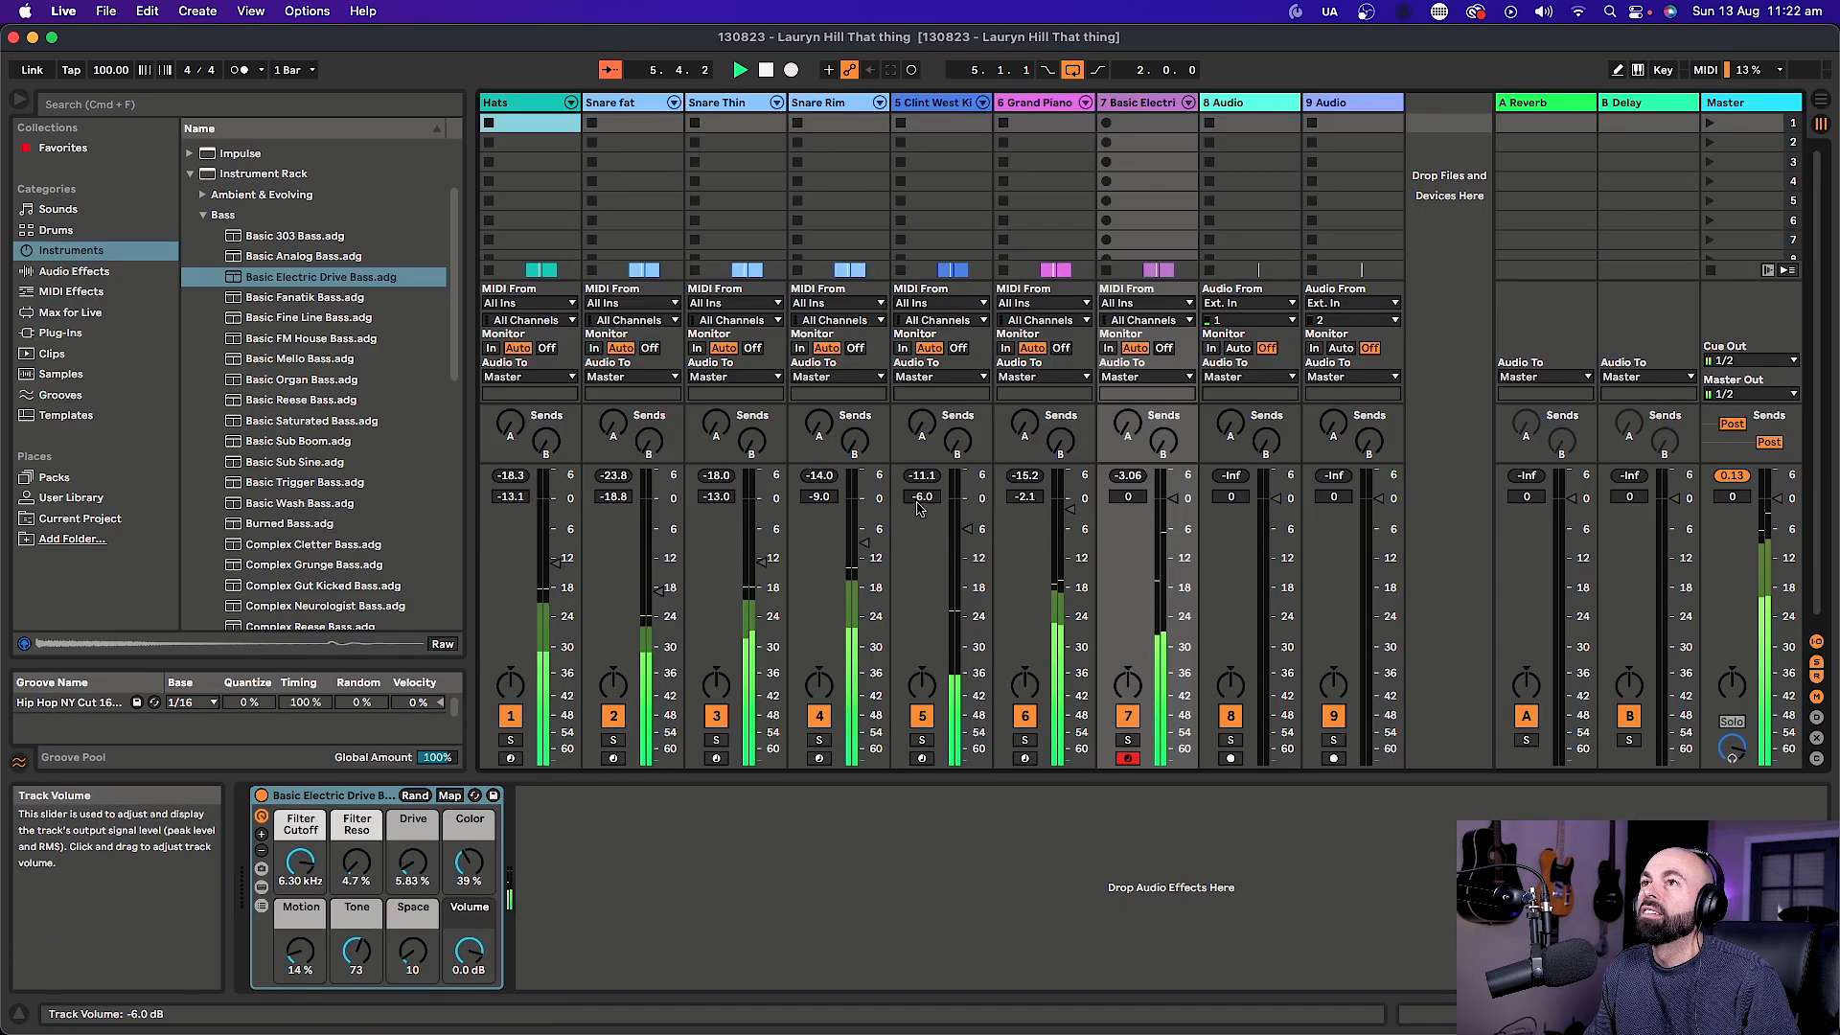
pyautogui.moveTo(1173, 499); pyautogui.dragTo(1173, 530)
pyautogui.press('Tab')
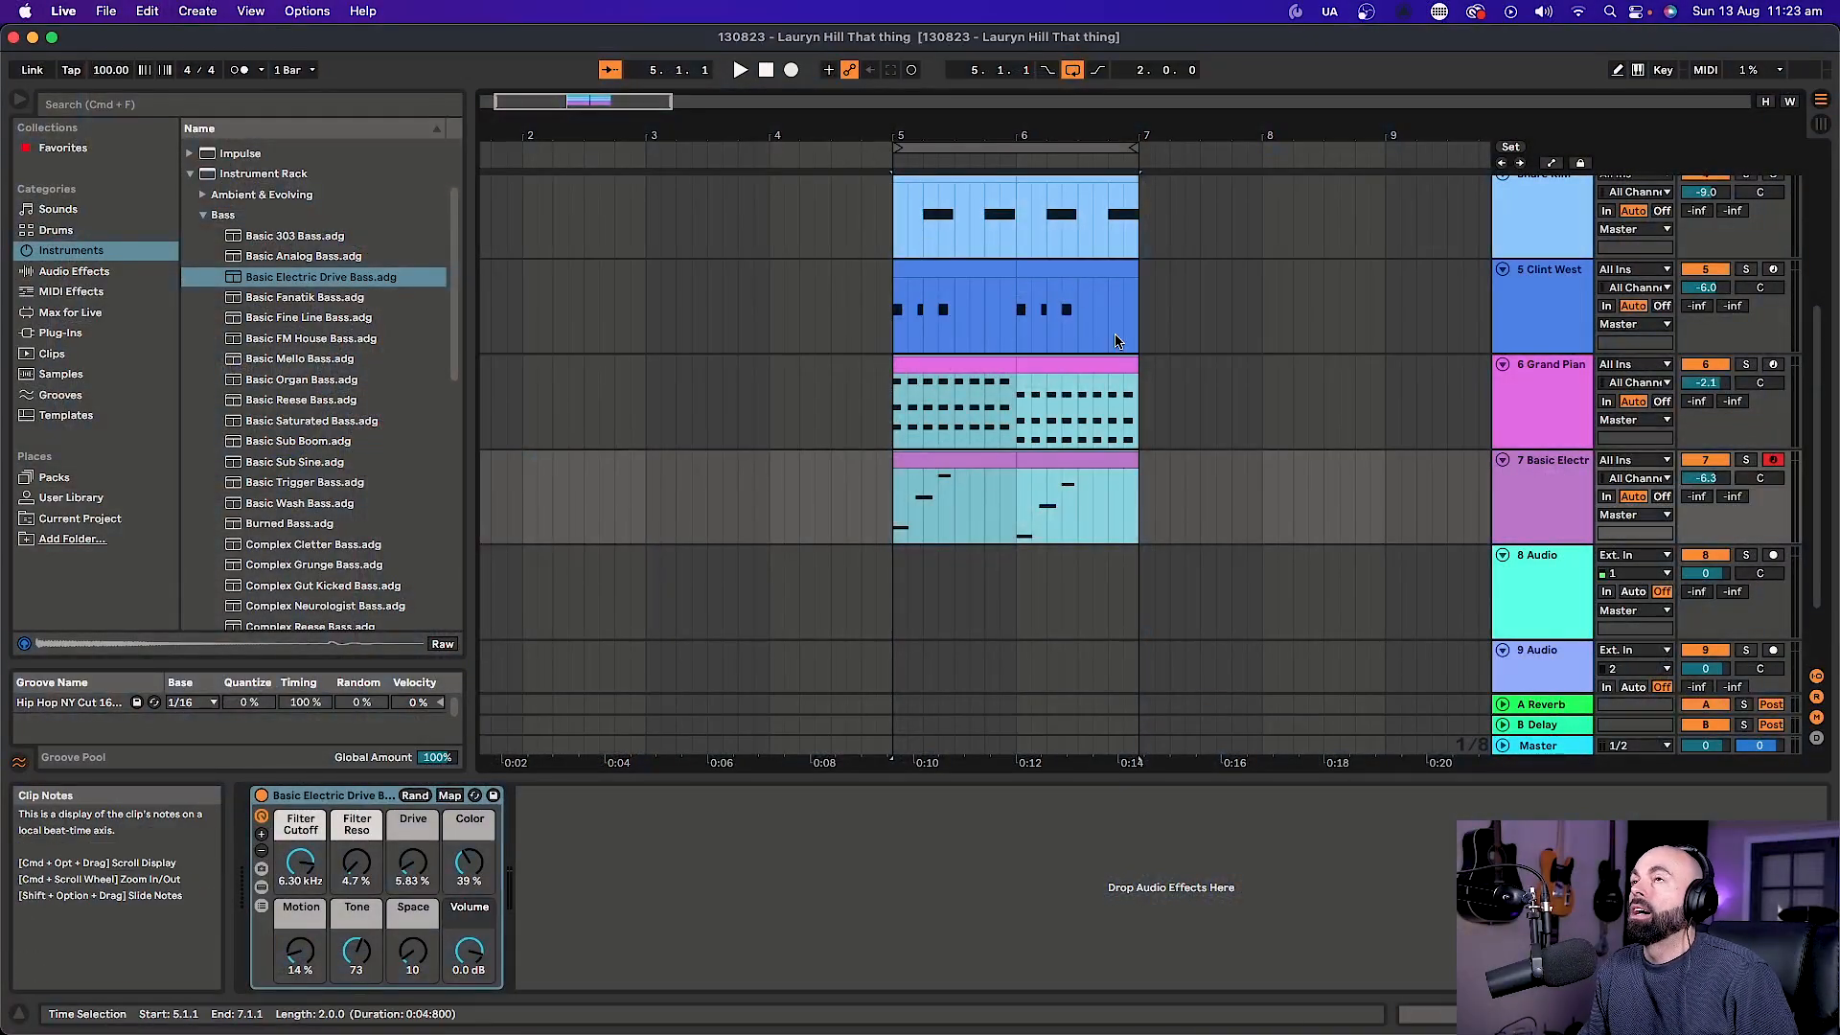
# Select the Grand Piano and bass clips in bars 5 and 6 together and show their notes in an enlarged multi-clip editor.
pyautogui.click(1152, 393)
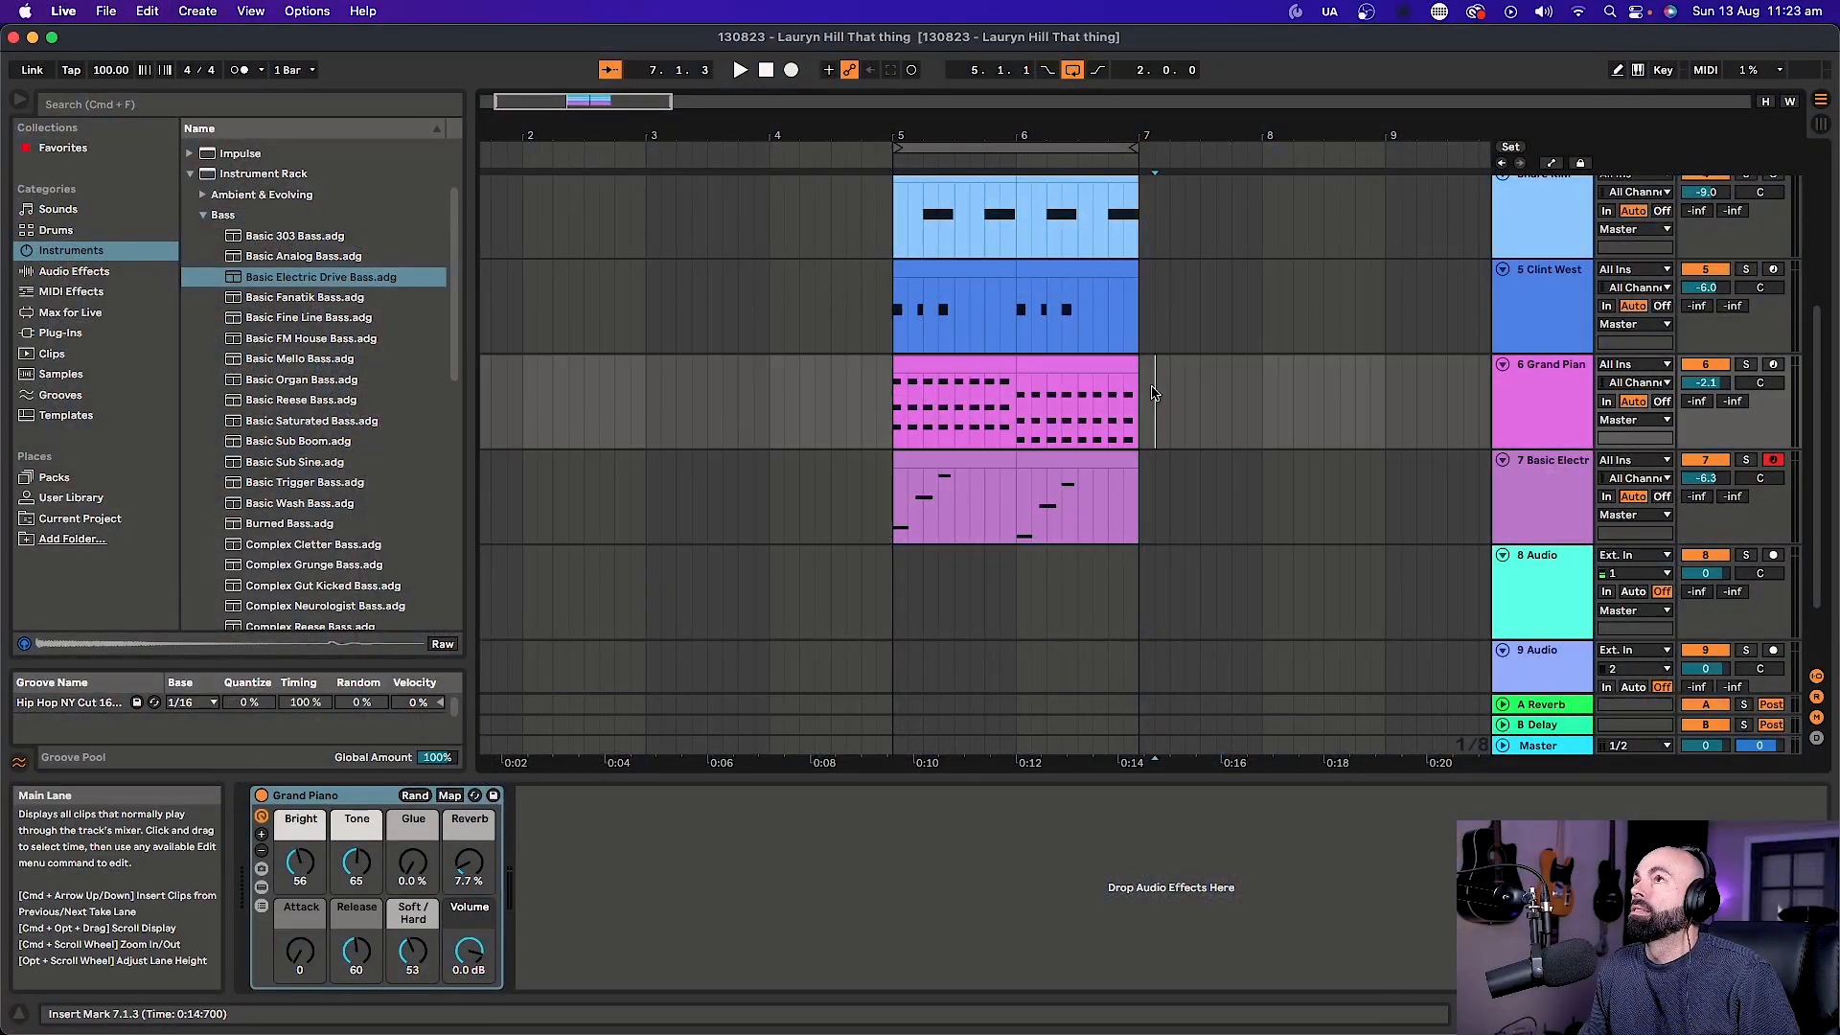
pyautogui.moveTo(1142, 398); pyautogui.dragTo(896, 483)
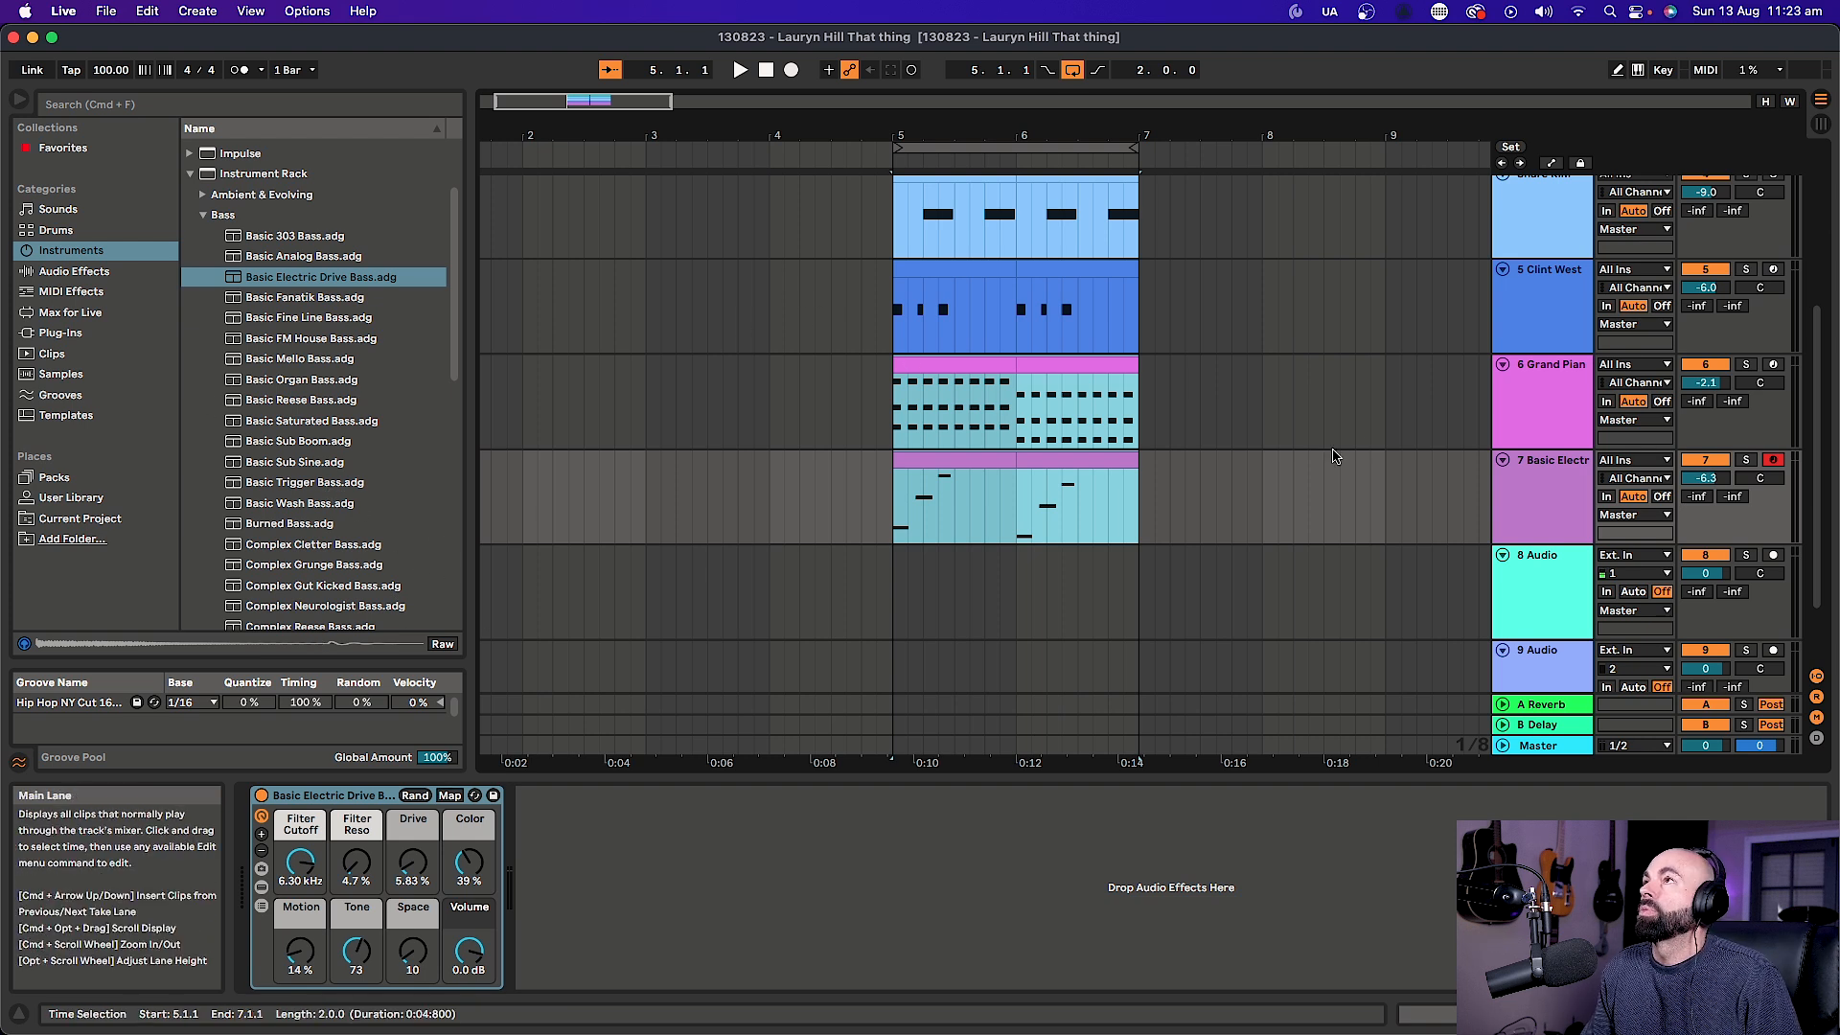
pyautogui.click(1520, 398)
pyautogui.moveTo(1149, 406); pyautogui.dragTo(877, 498)
pyautogui.click(877, 498)
pyautogui.click(938, 368)
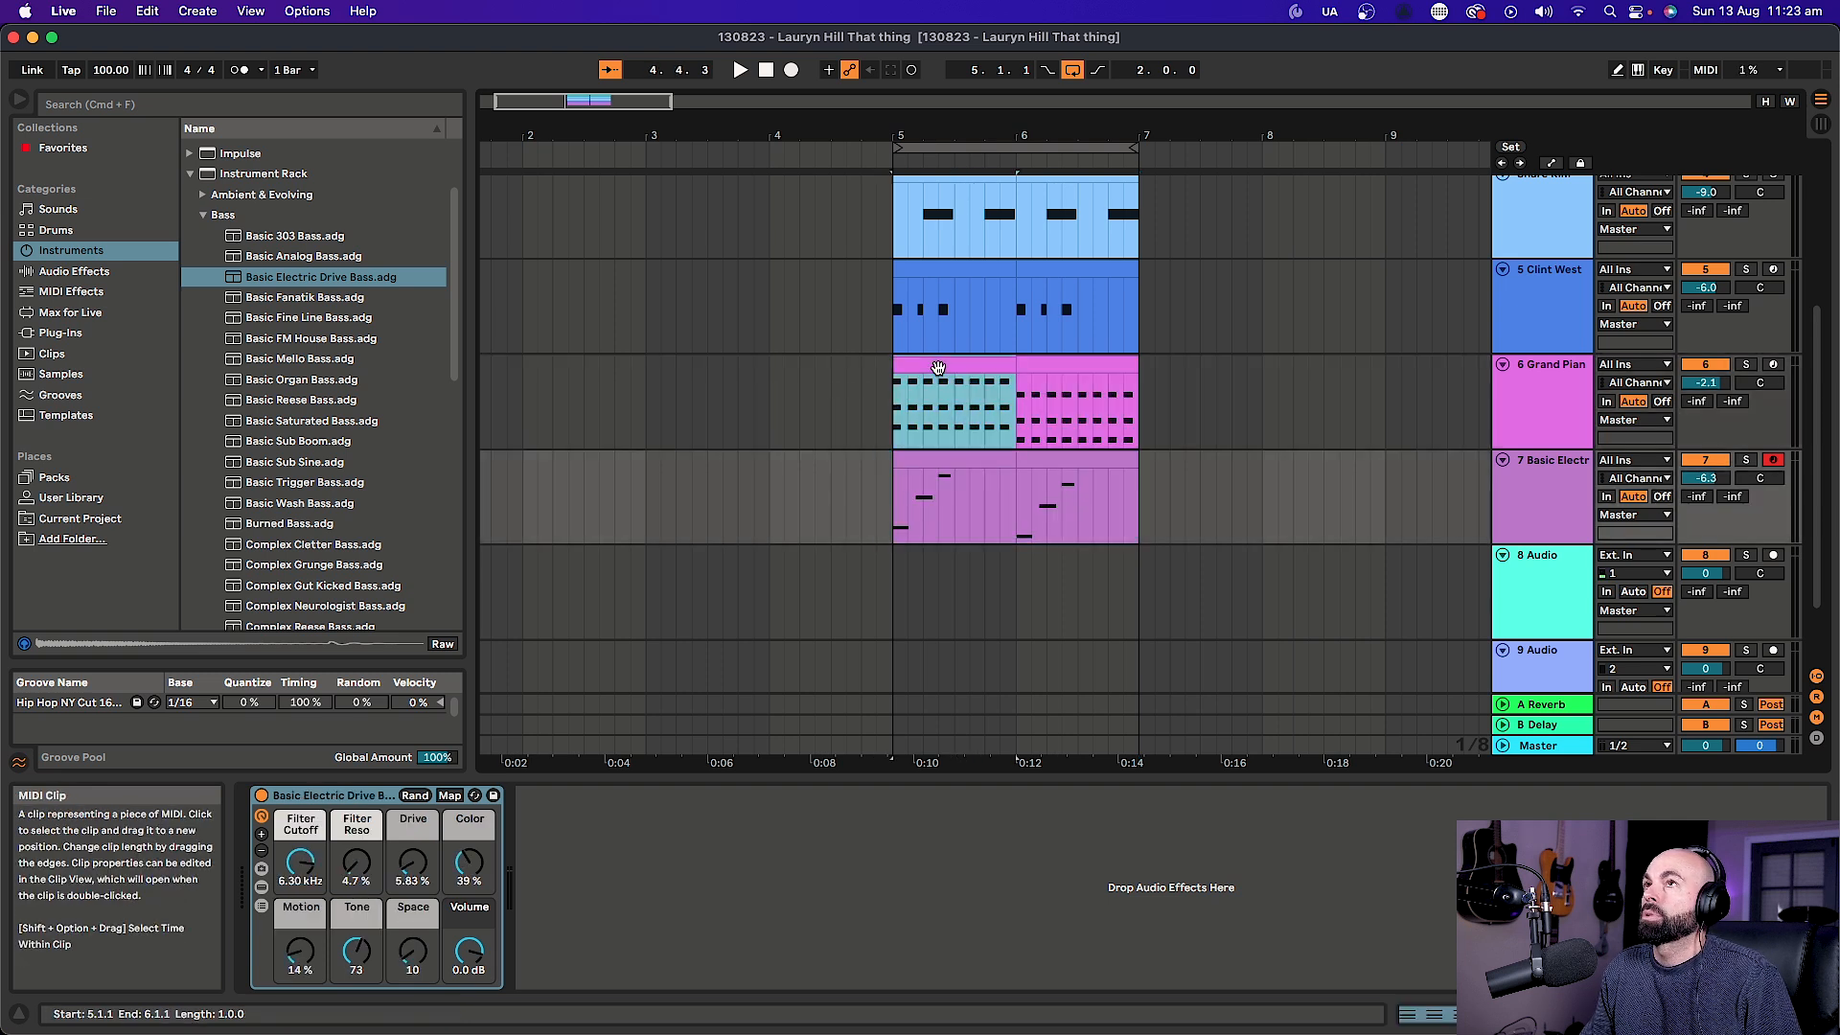
pyautogui.doubleClick(938, 368)
pyautogui.moveTo(1115, 348); pyautogui.dragTo(1116, 640)
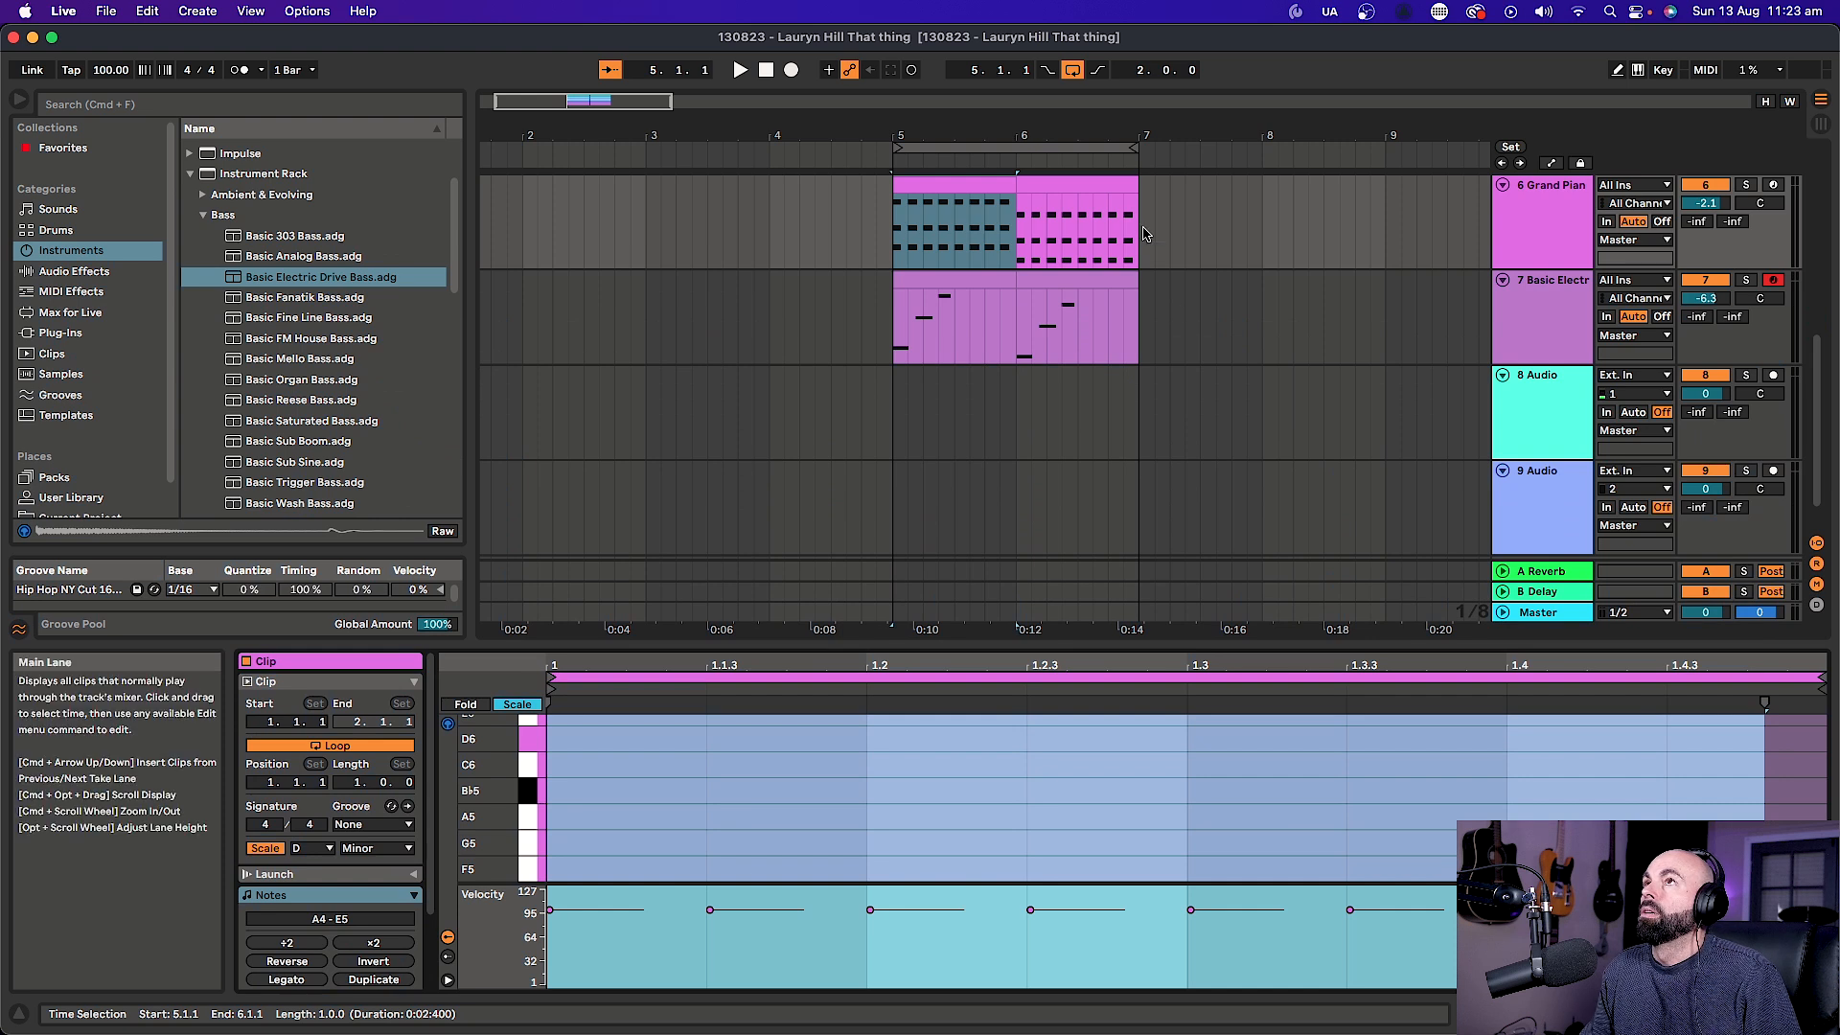
pyautogui.moveTo(1146, 234); pyautogui.dragTo(886, 316)
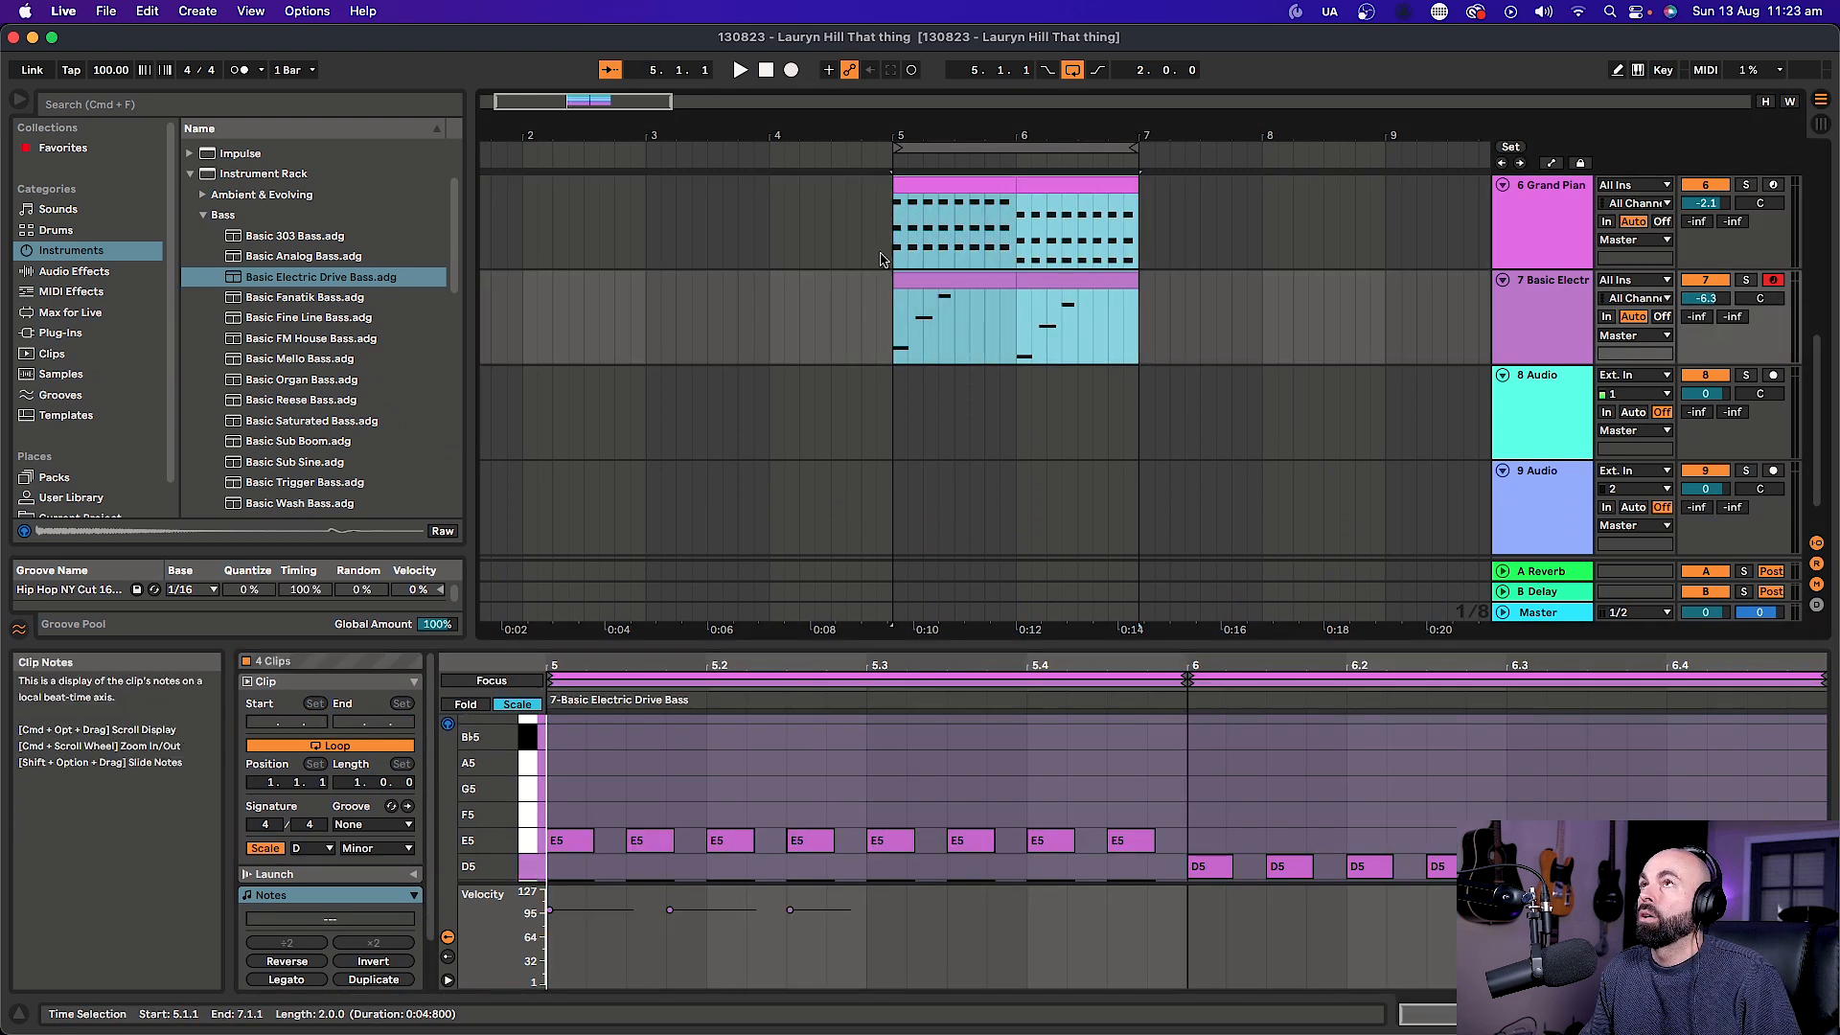
pyautogui.moveTo(1104, 647); pyautogui.dragTo(1099, 471)
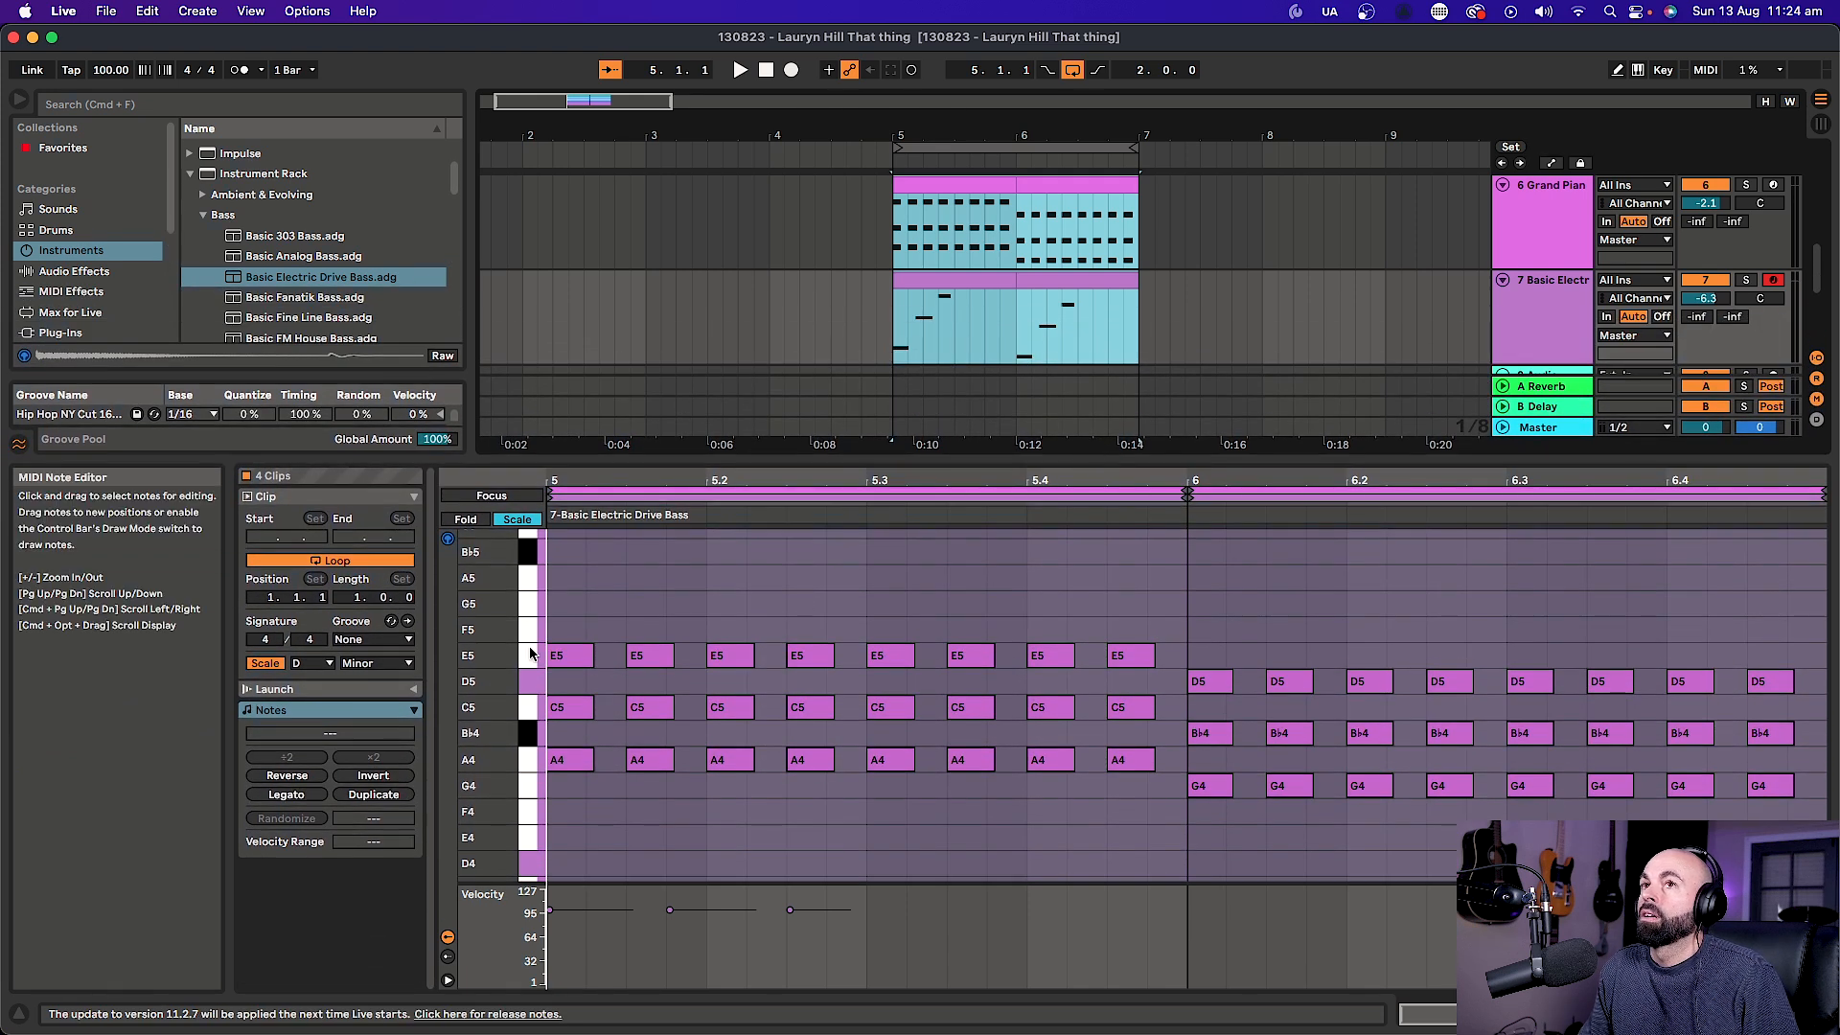
# Select all piano and bass notes, assign the Hip Hop NY Cut 16ths 80 bpm groove to the four clips and commit it.
pyautogui.click(640, 621)
pyautogui.press('super+a')
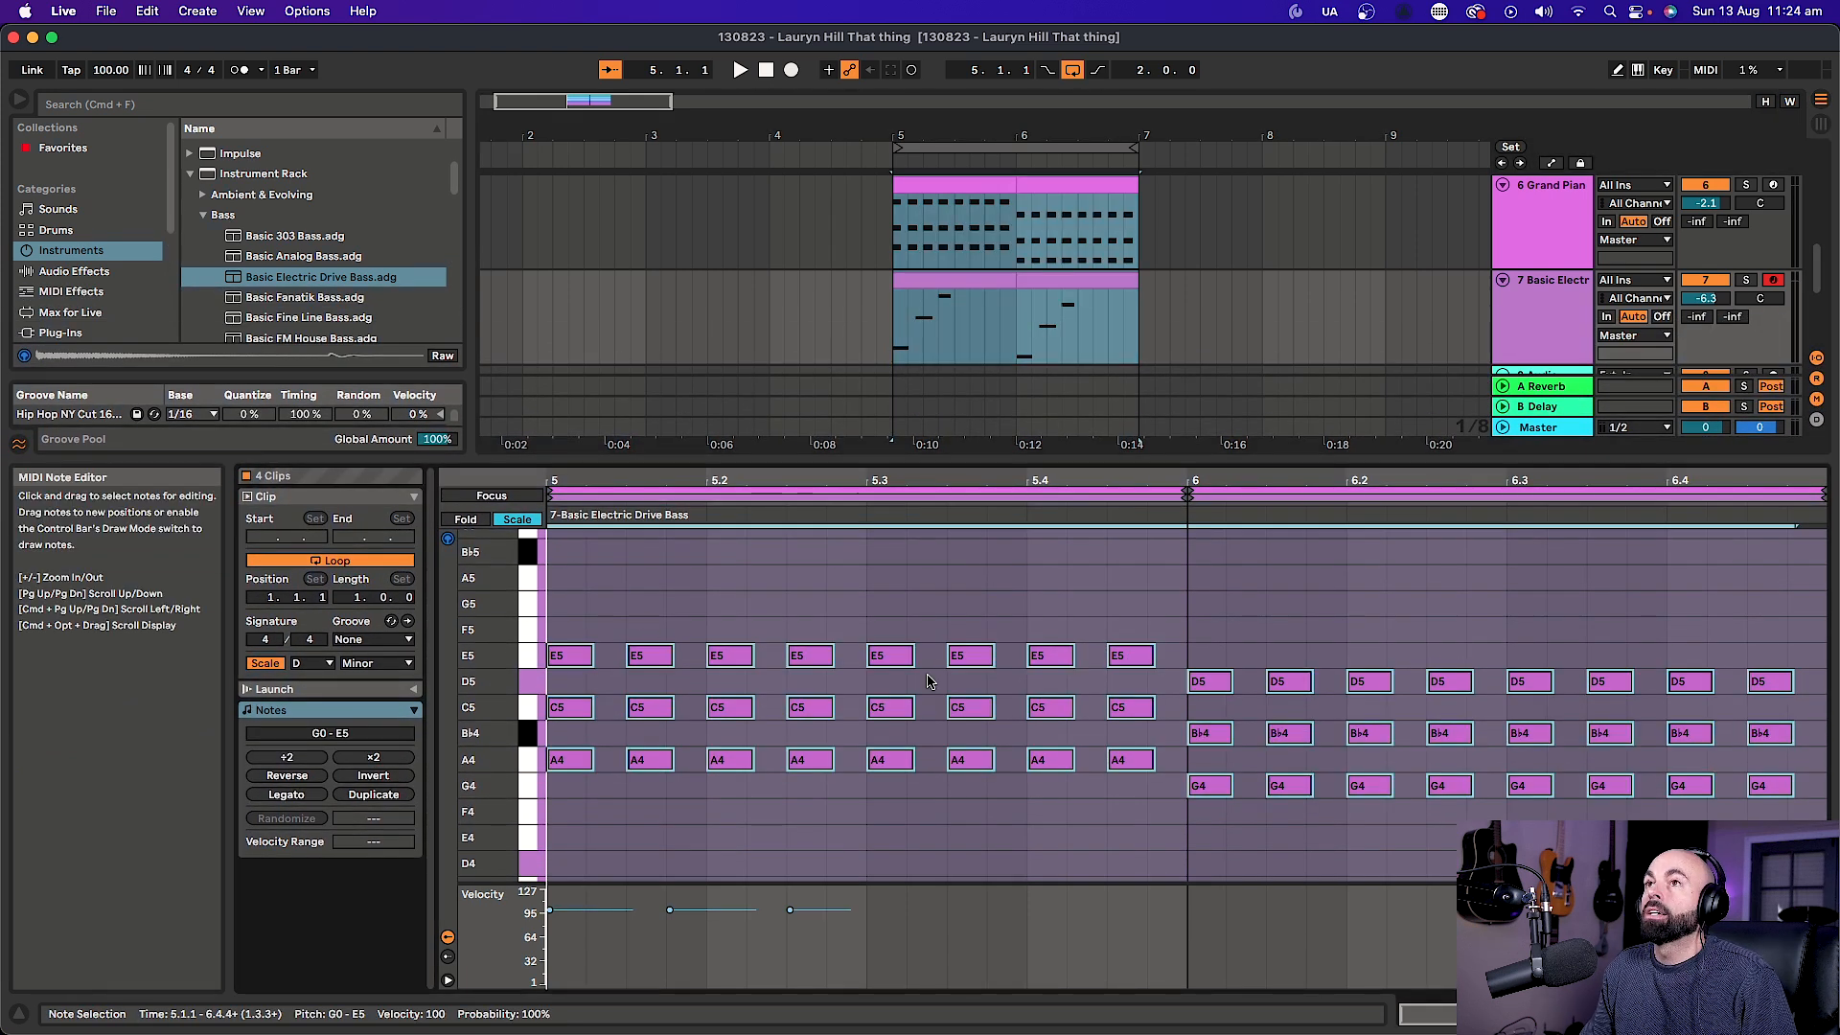
pyautogui.scroll(-10, 1178, 690)
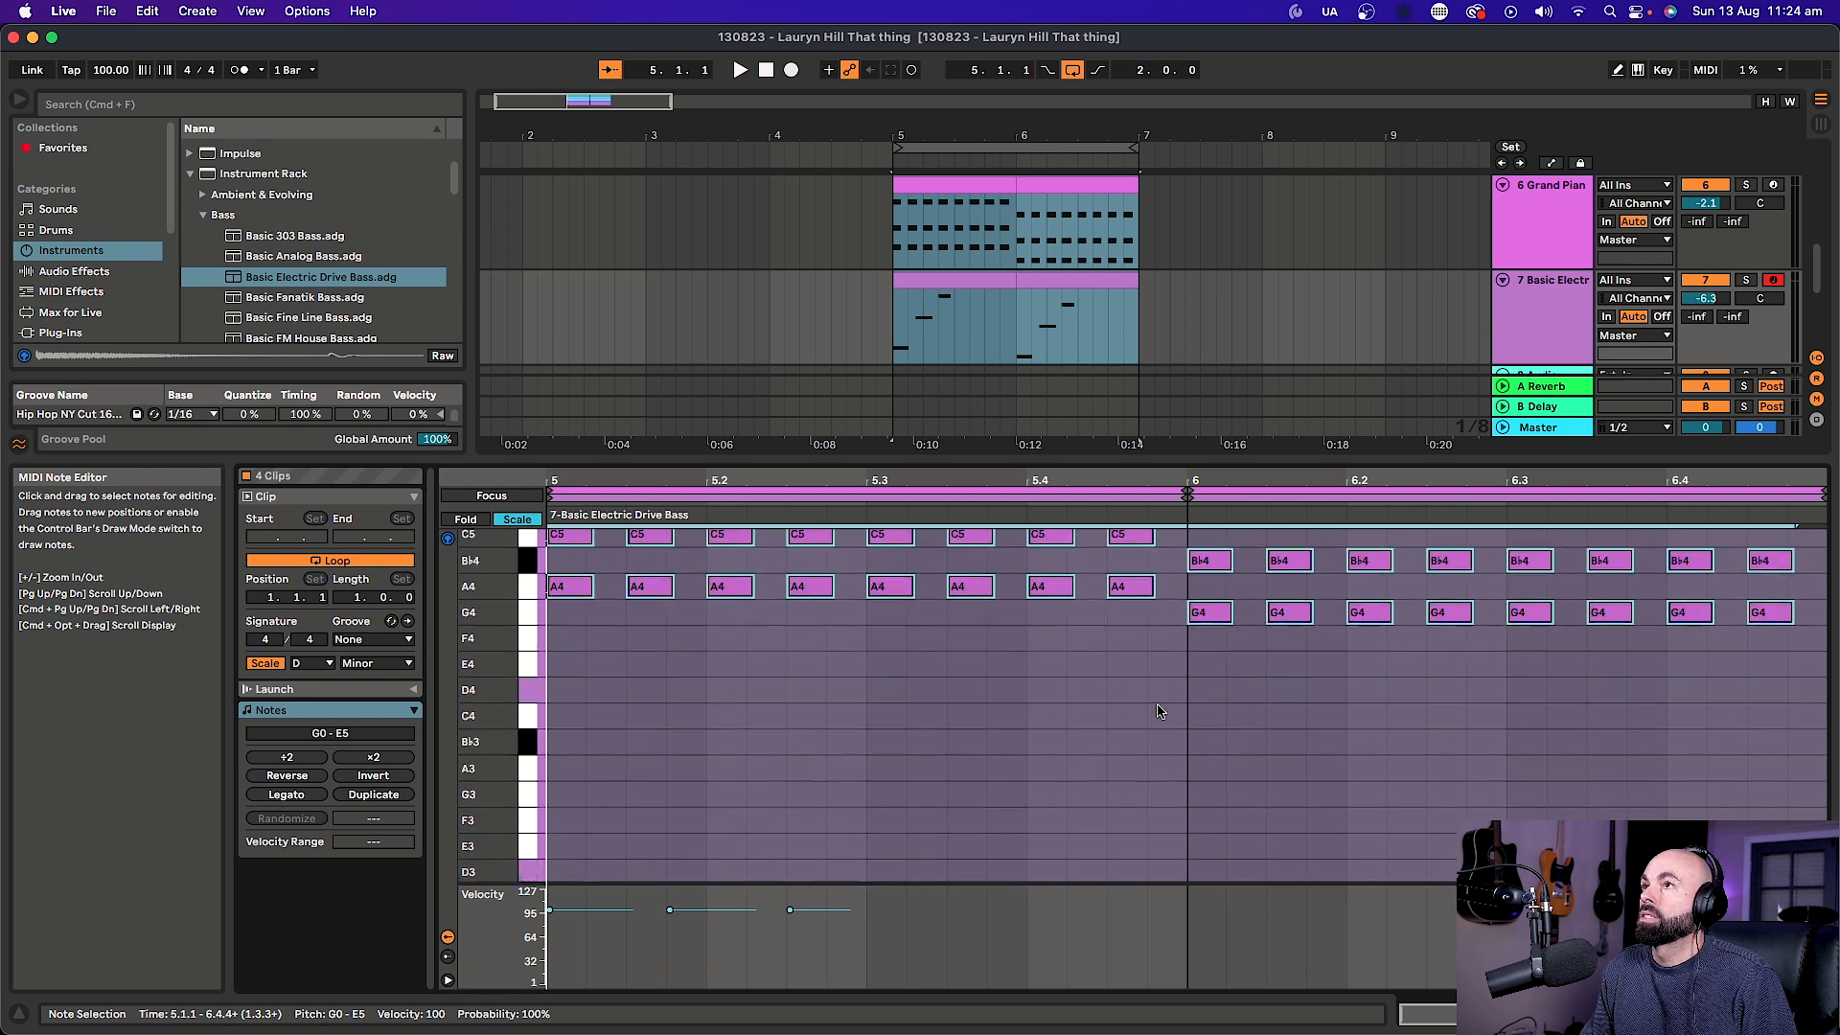
pyautogui.scroll(10, 1164, 718)
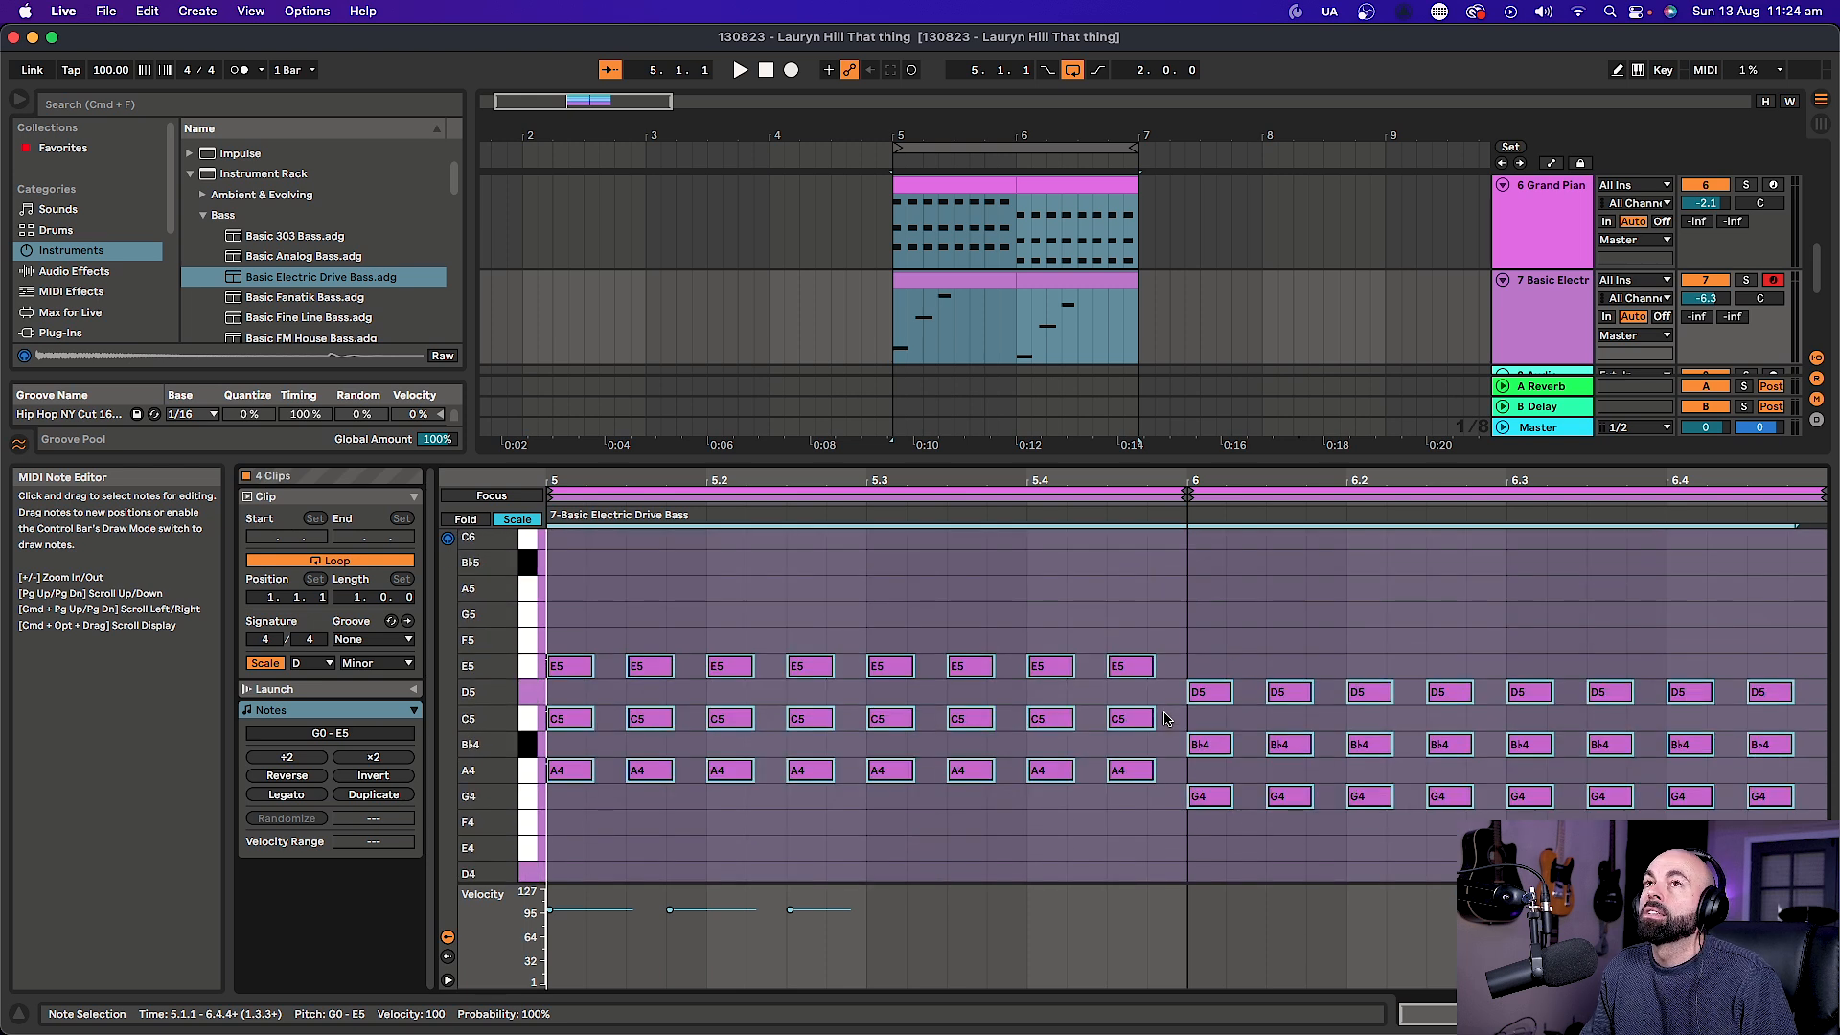
pyautogui.click(381, 640)
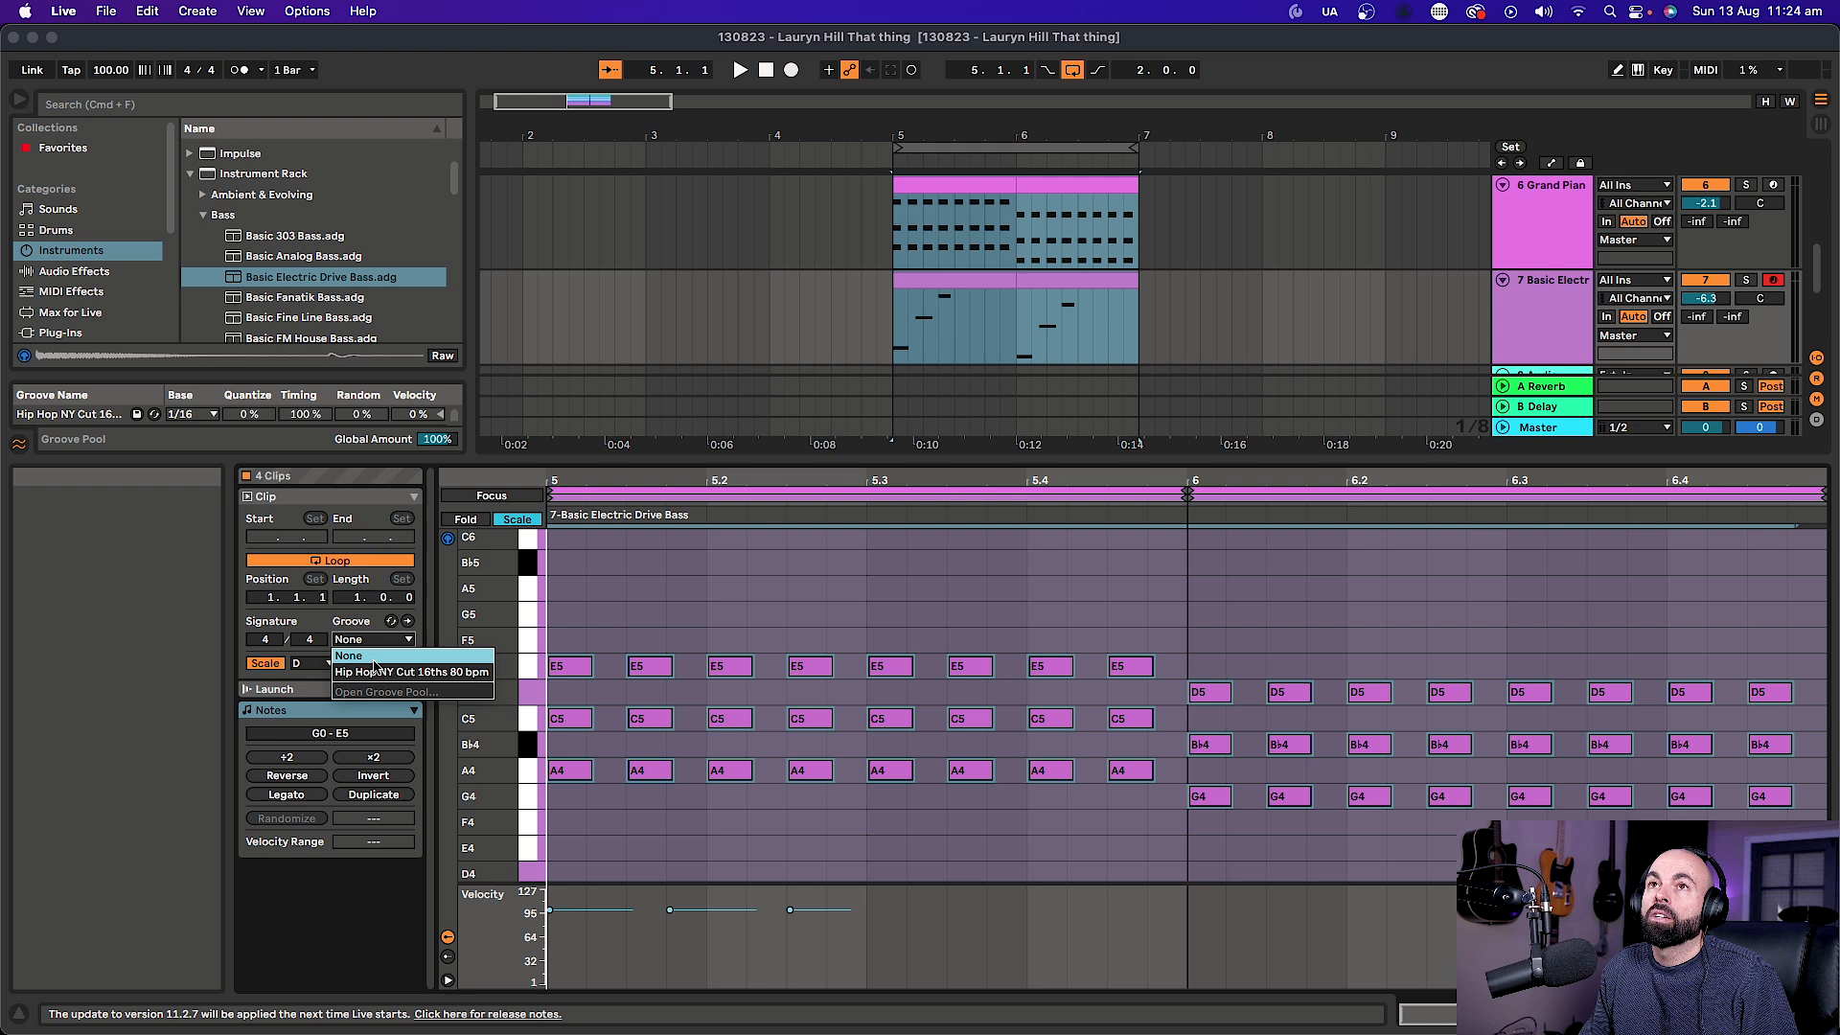
pyautogui.click(388, 668)
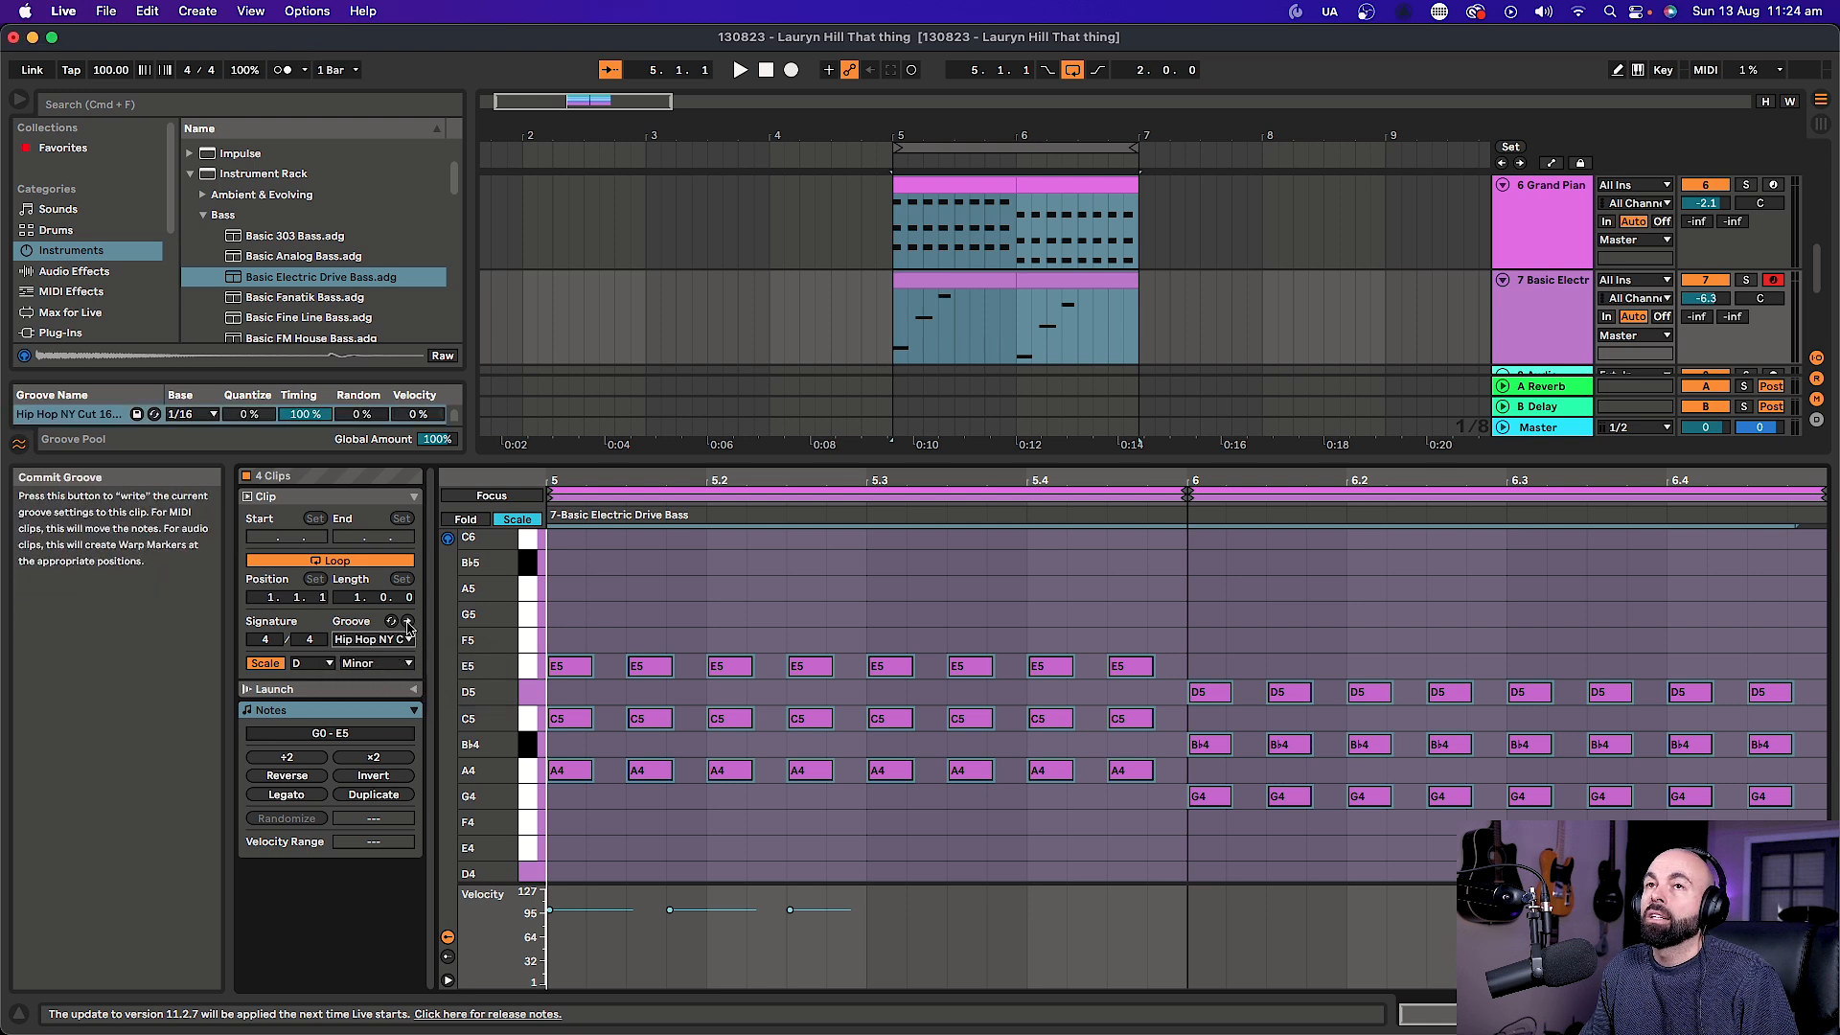
pyautogui.click(407, 624)
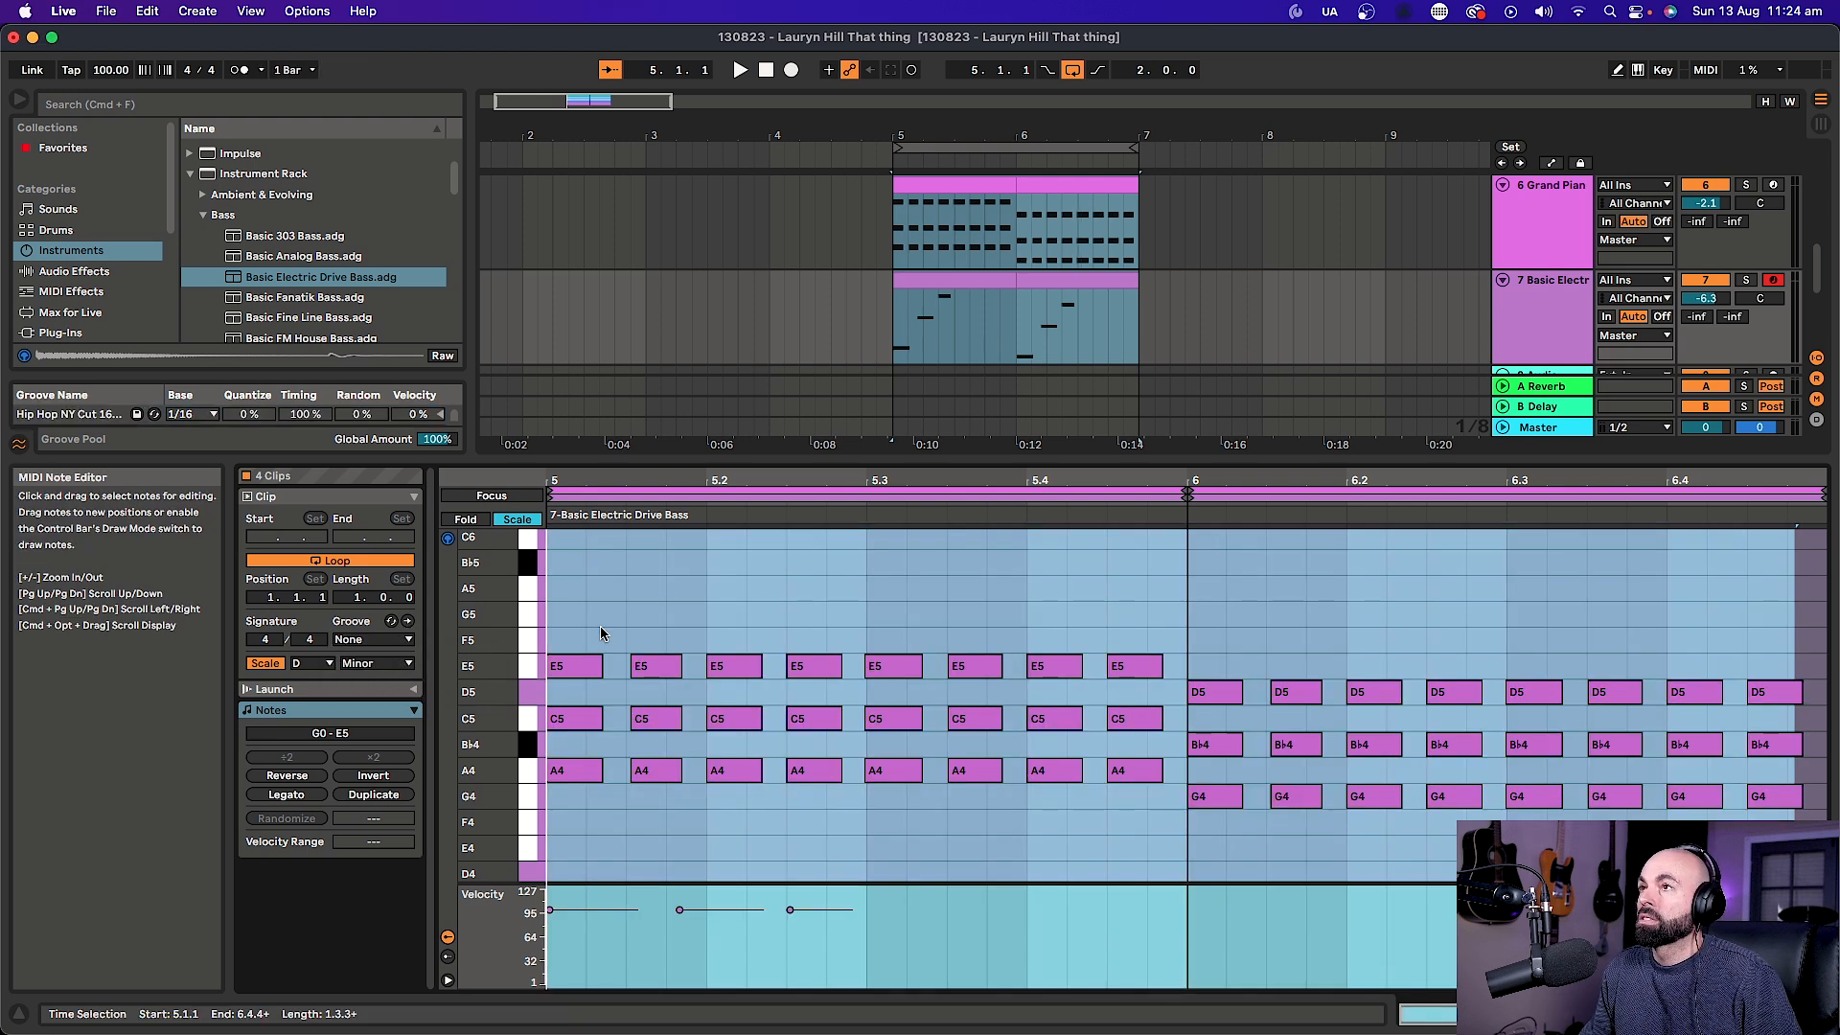
# Play back the grooved piano and bass loop and show the bass track's device in place of the note editor.
pyautogui.press('space')
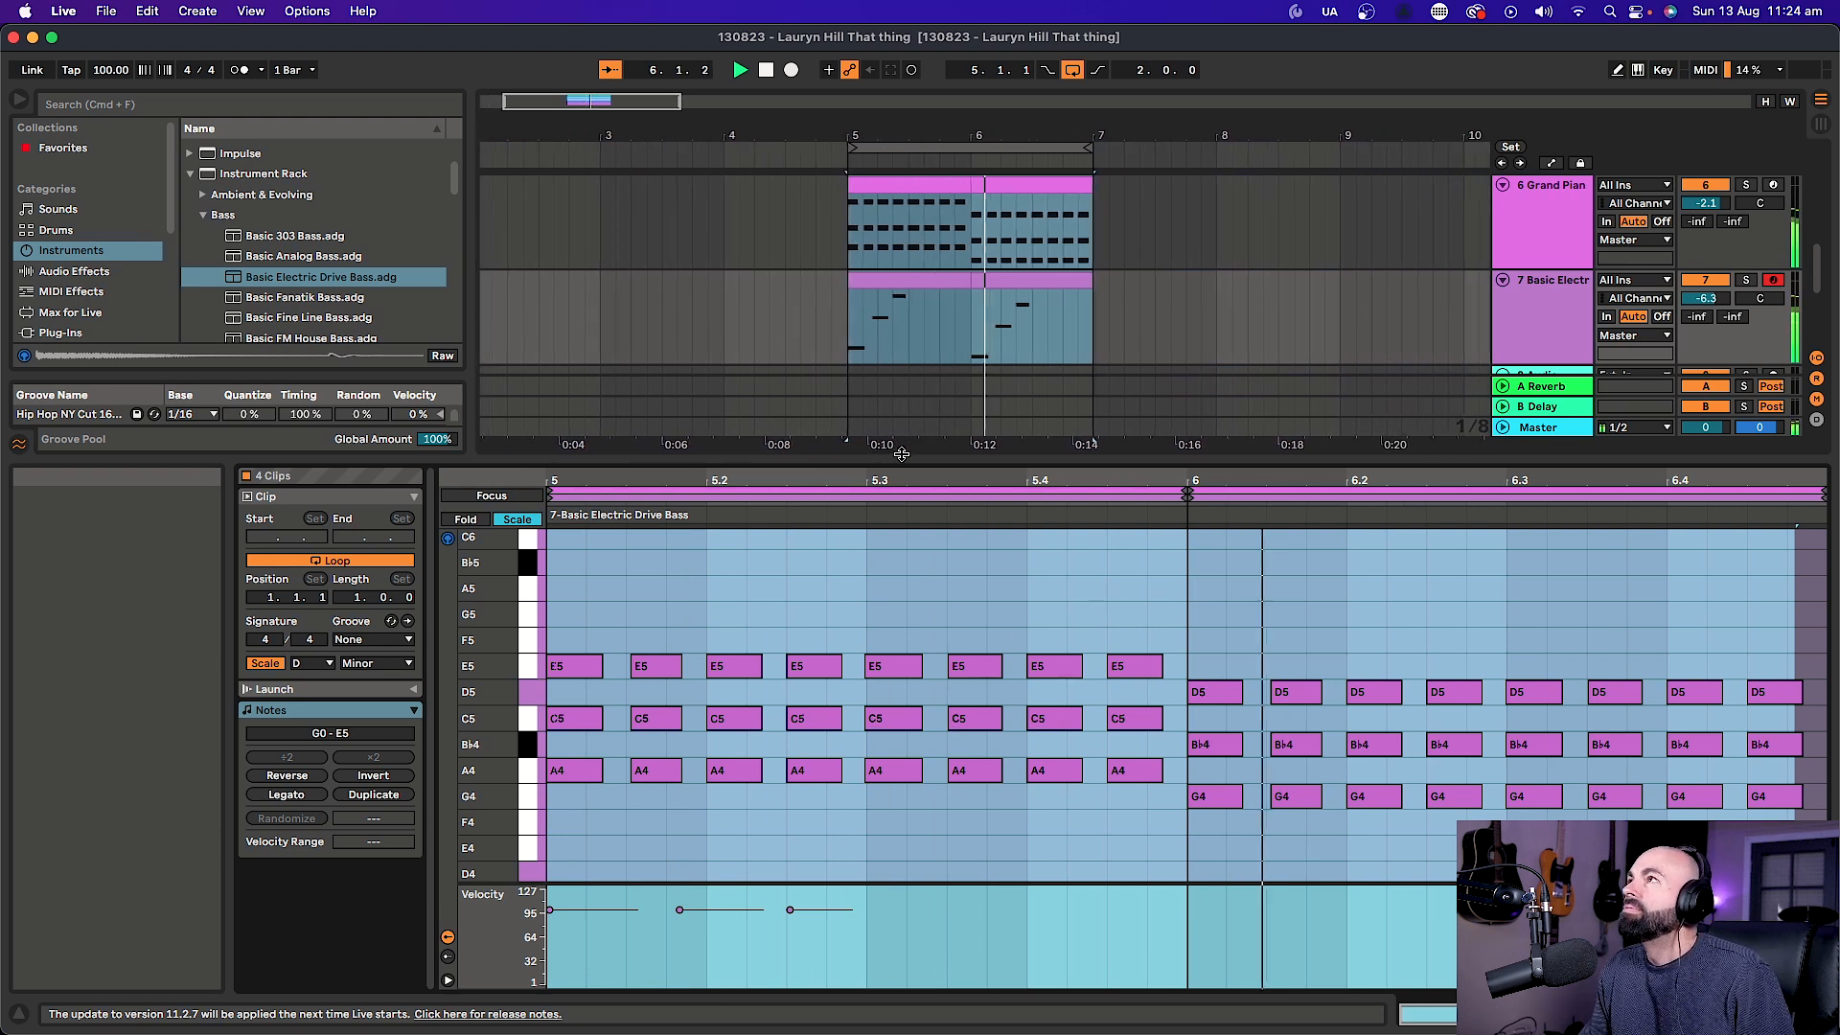
pyautogui.press('Tab')
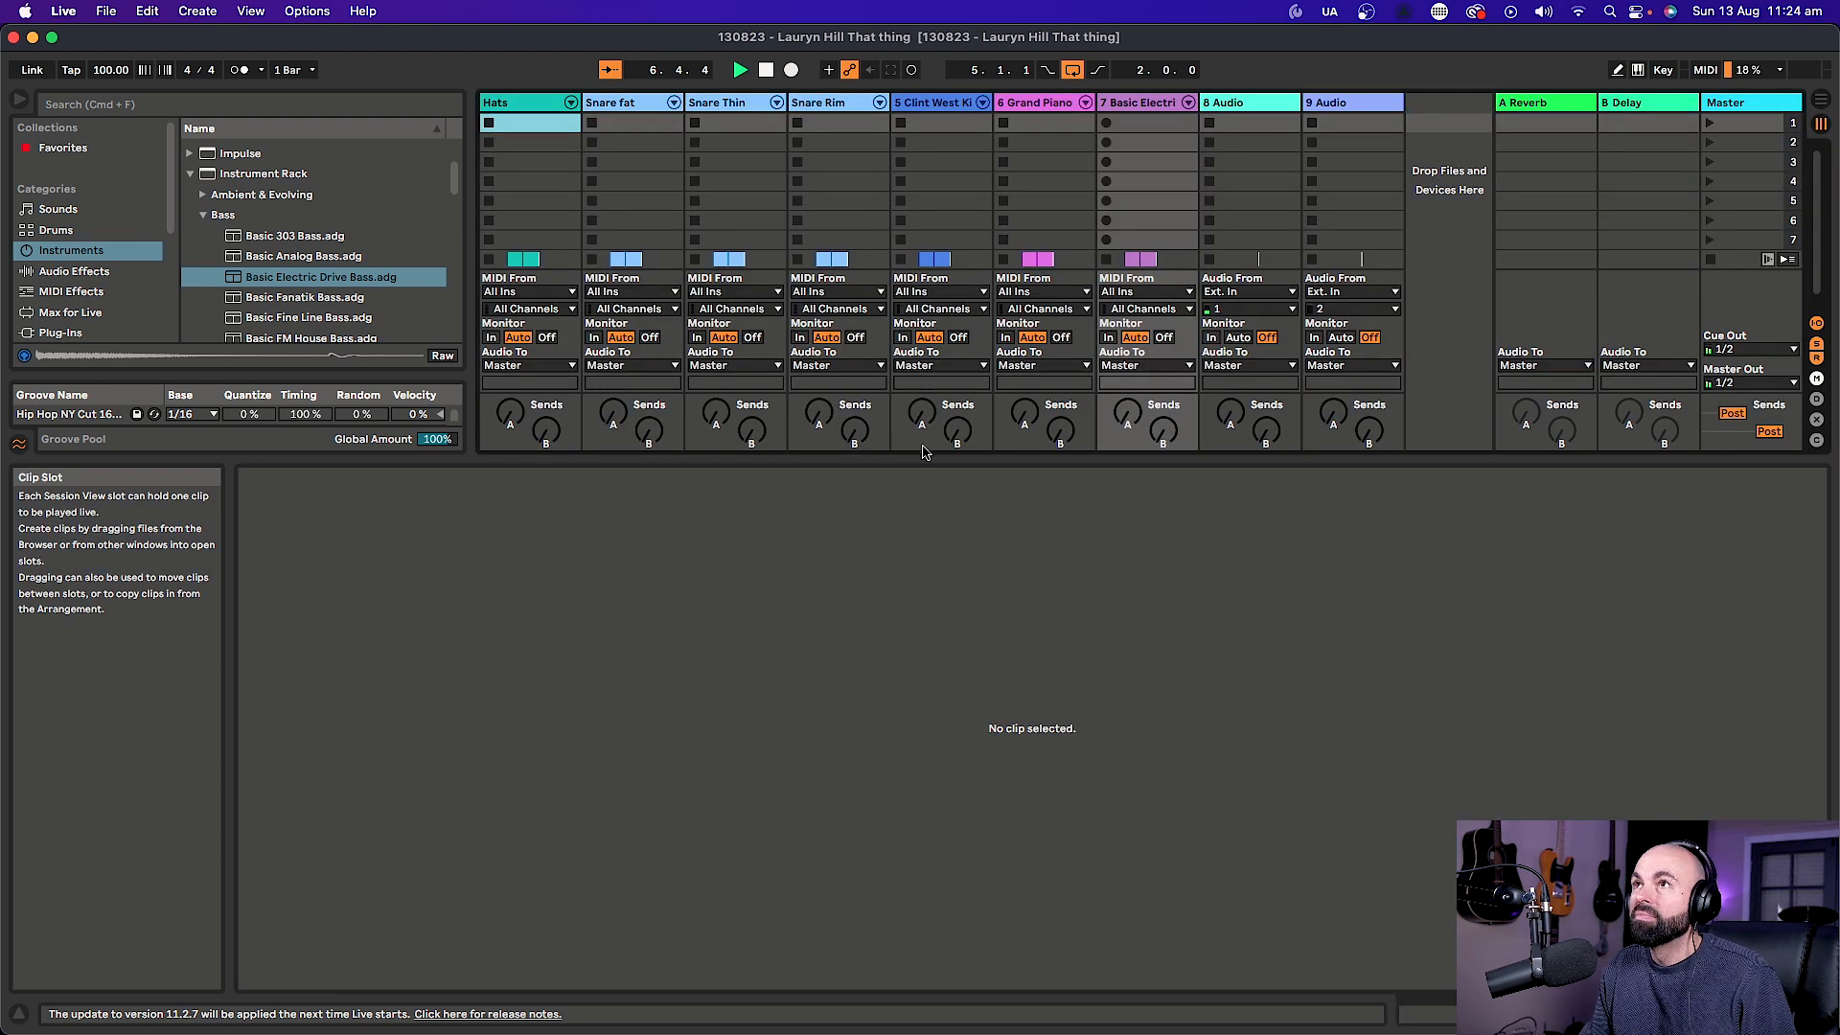
pyautogui.press('Tab')
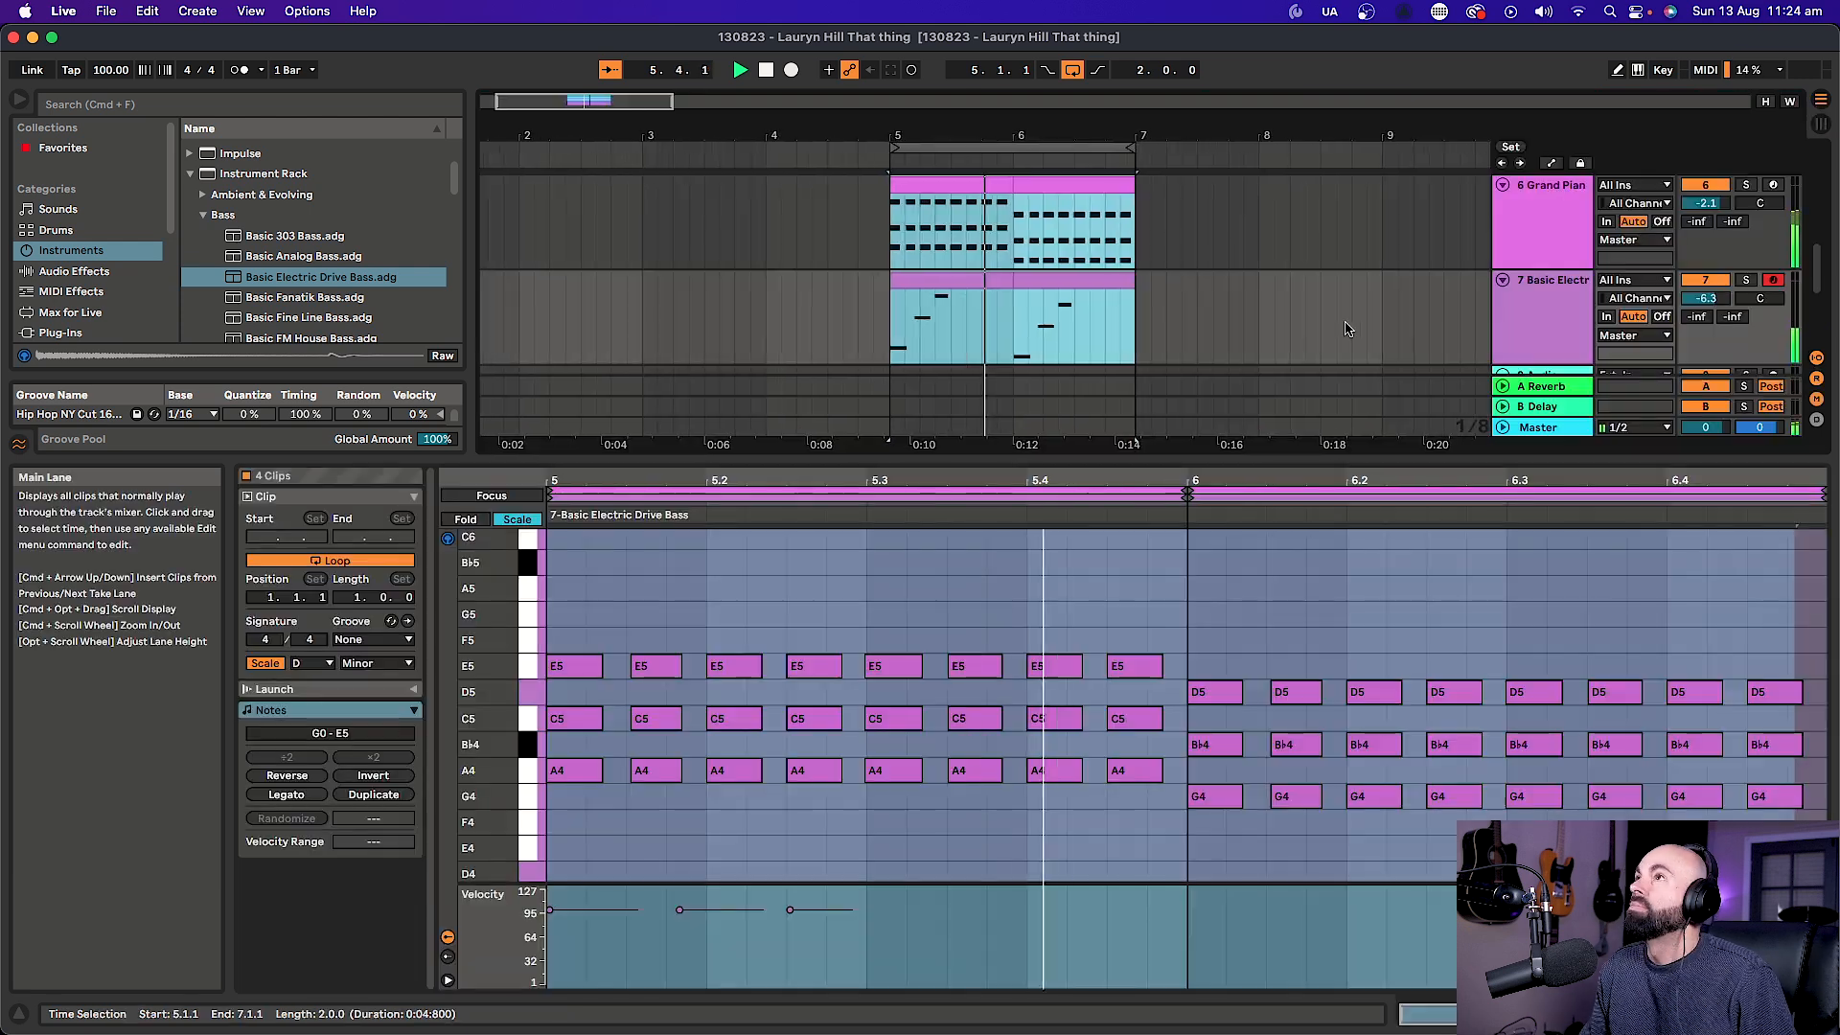
pyautogui.hotkey('shift', 'Tab')
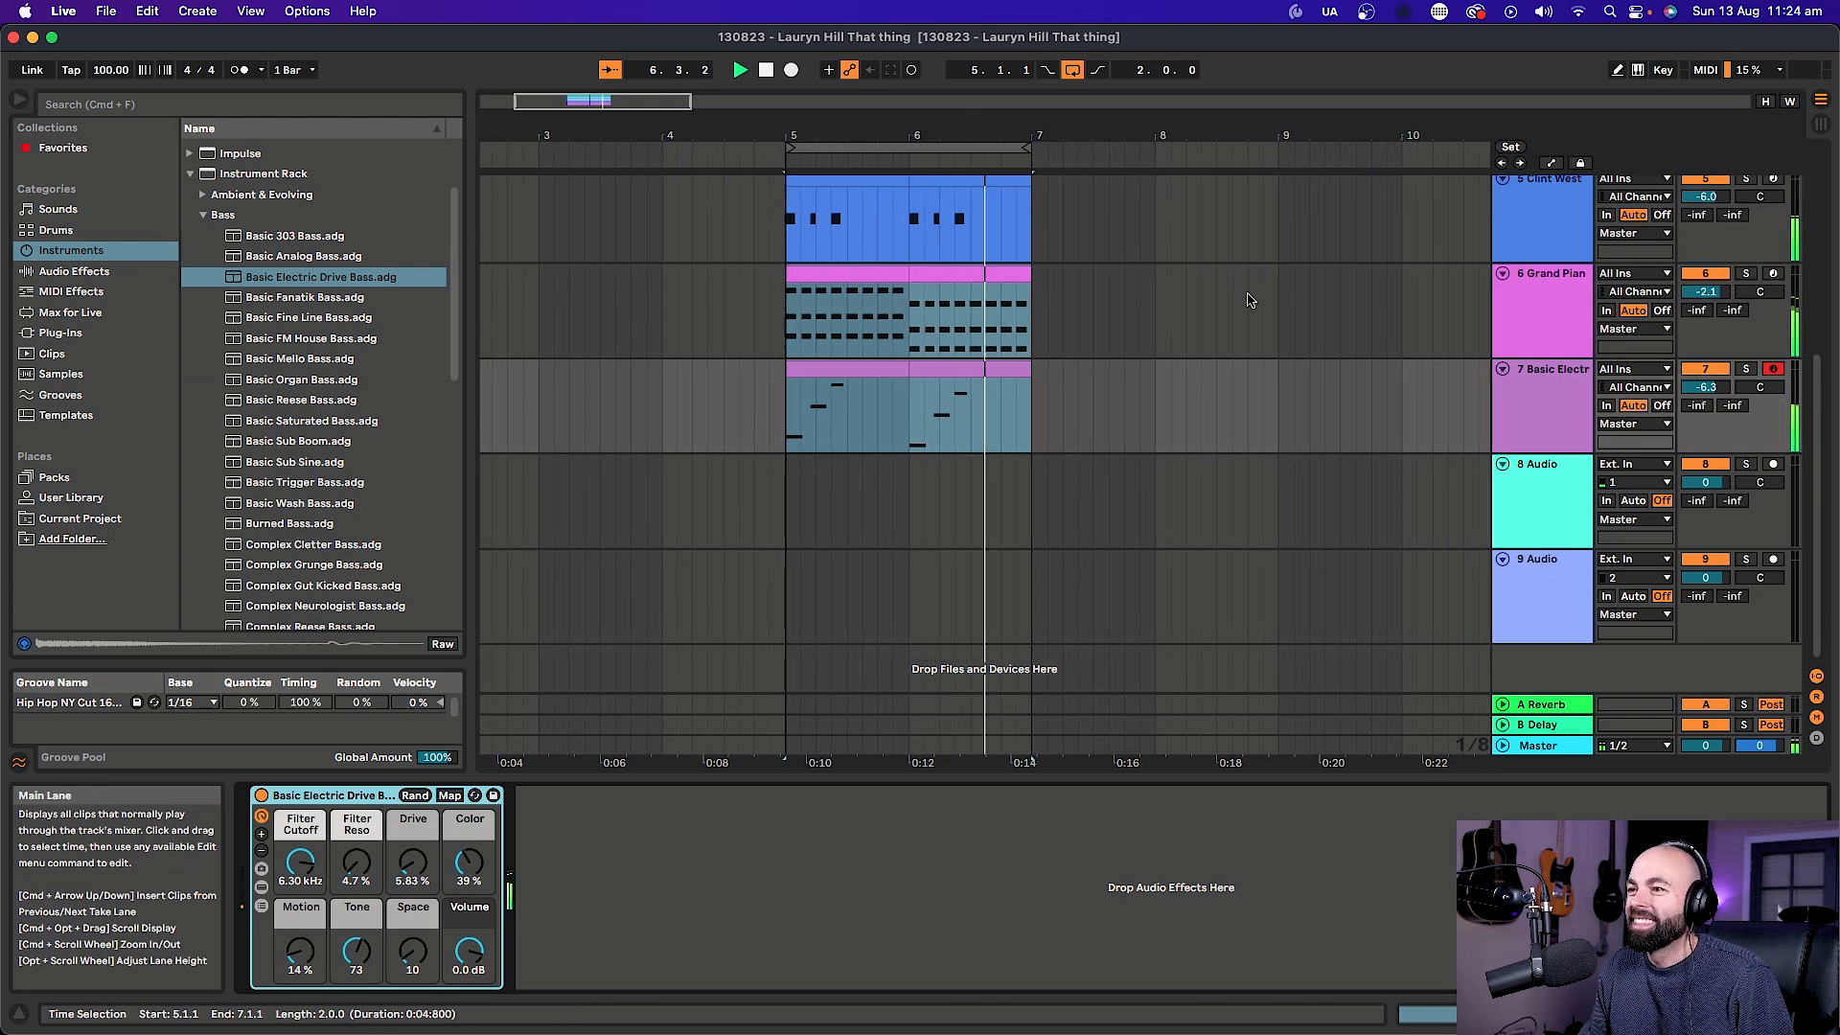